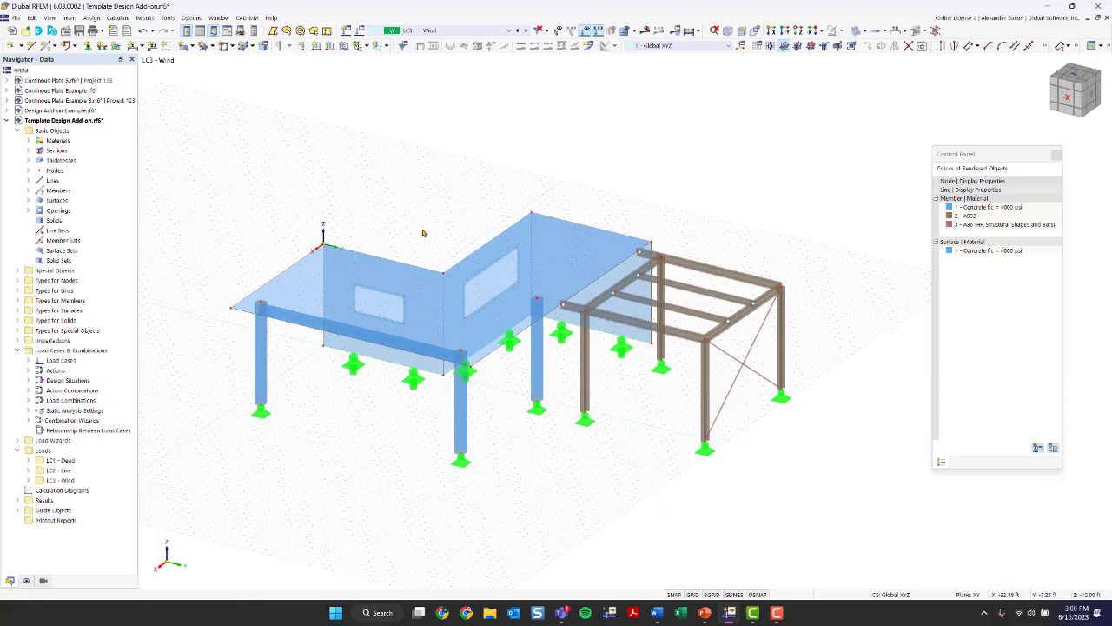
# - Highlight the members made of A992 and A36 steel to examine the frame and its diagonal bracing, and list the model's sections
pyautogui.keyDown('ctrl'); pyautogui.moveTo(530, 467); pyautogui.dragTo(487, 469, button='middle'); pyautogui.keyUp('ctrl')
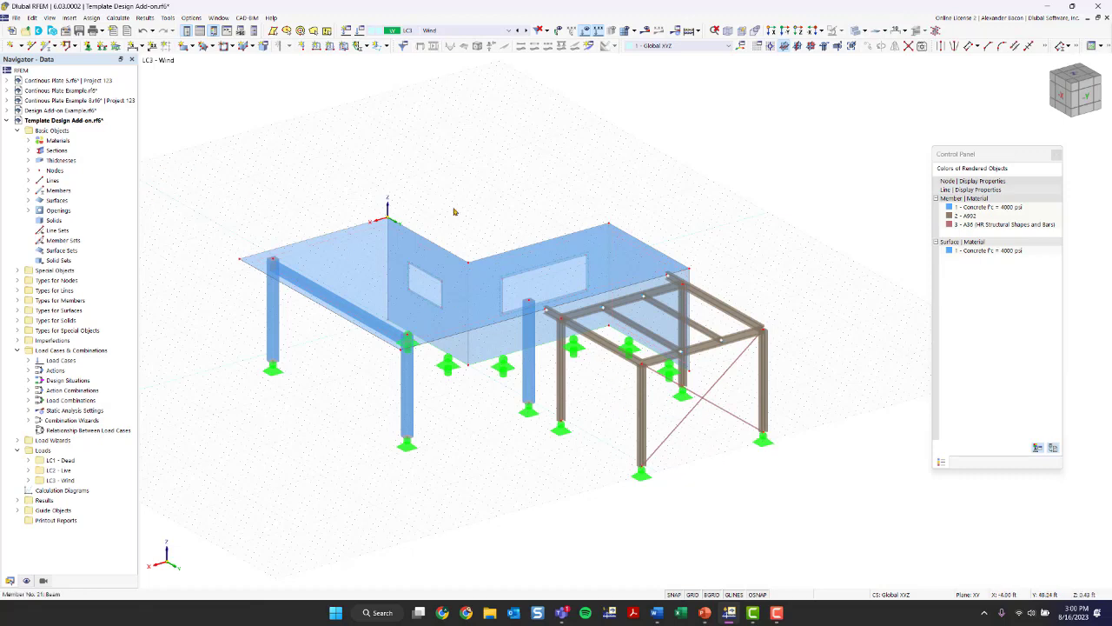
pyautogui.click(966, 216)
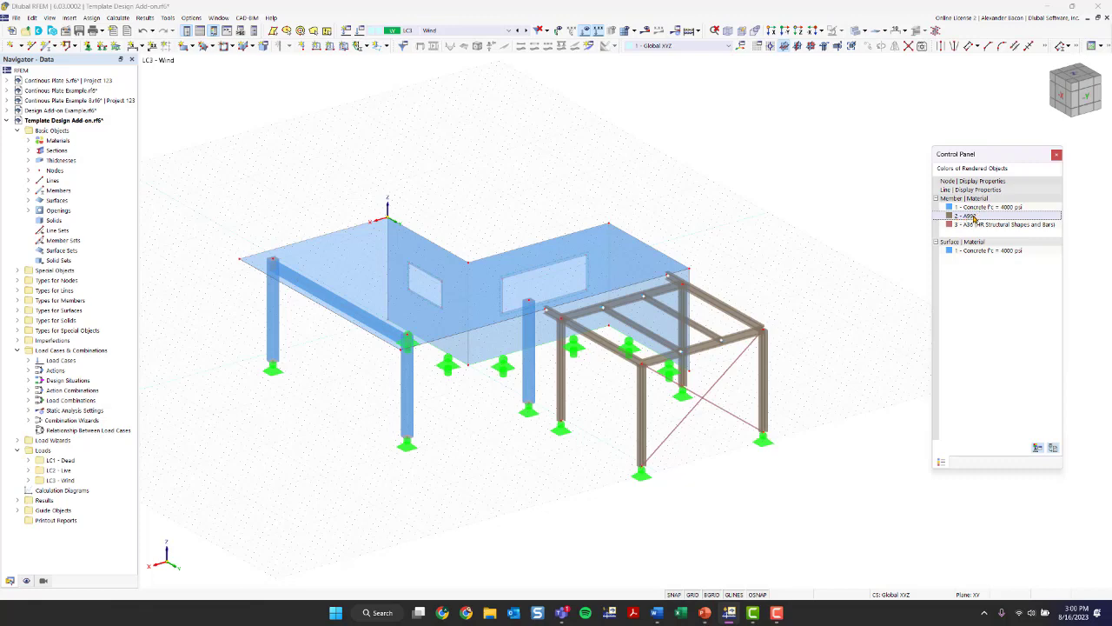
pyautogui.scroll(5, 677, 393)
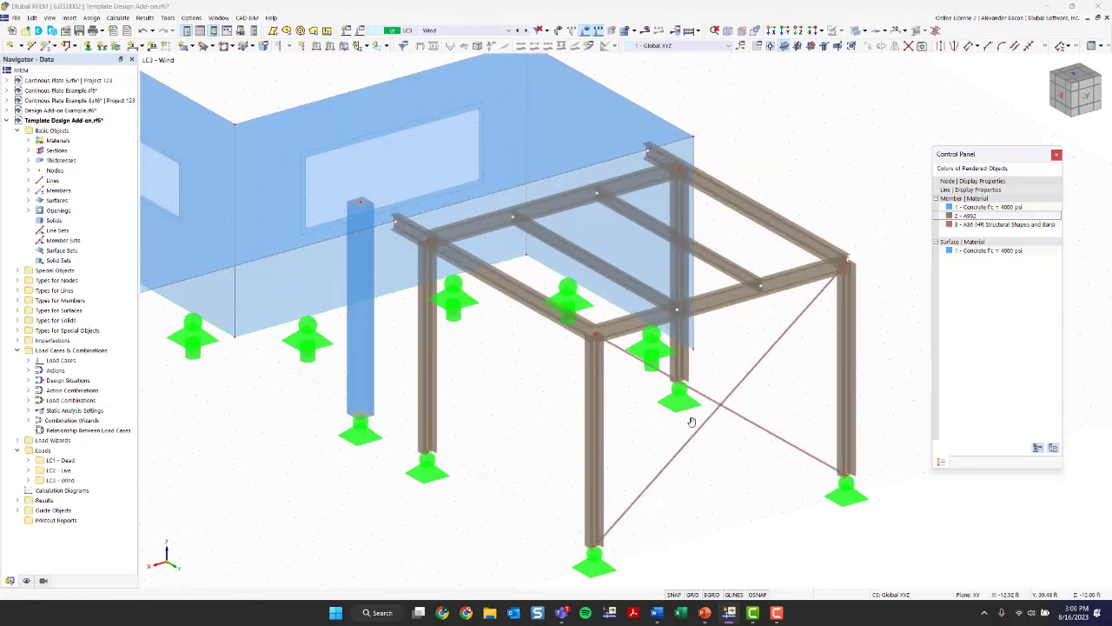
pyautogui.click(28, 151)
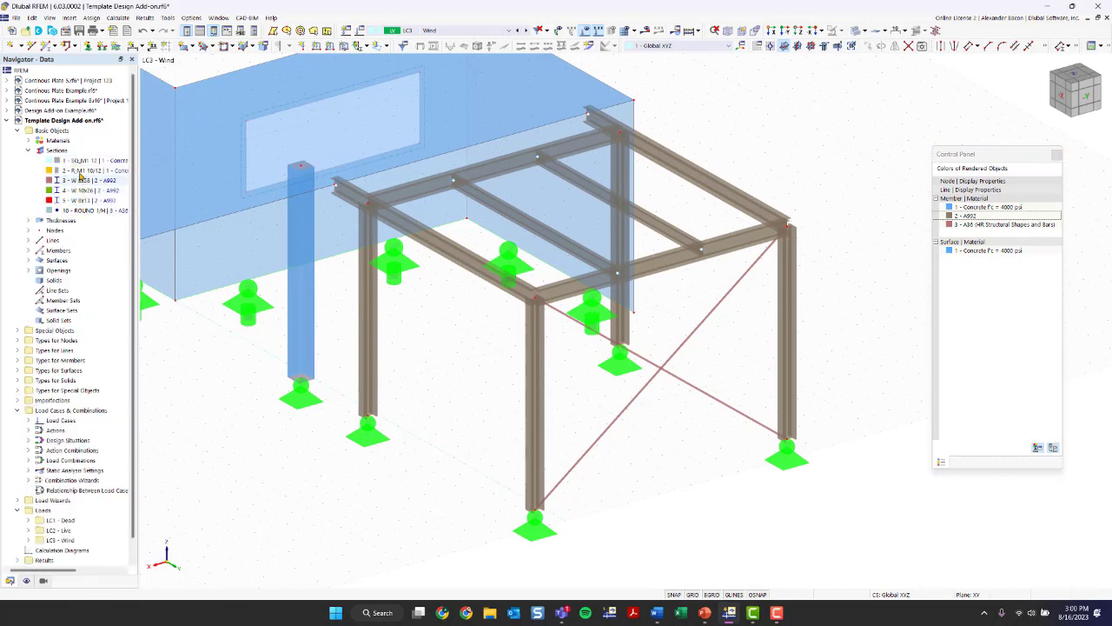
pyautogui.click(29, 151)
pyautogui.click(28, 140)
pyautogui.click(81, 161)
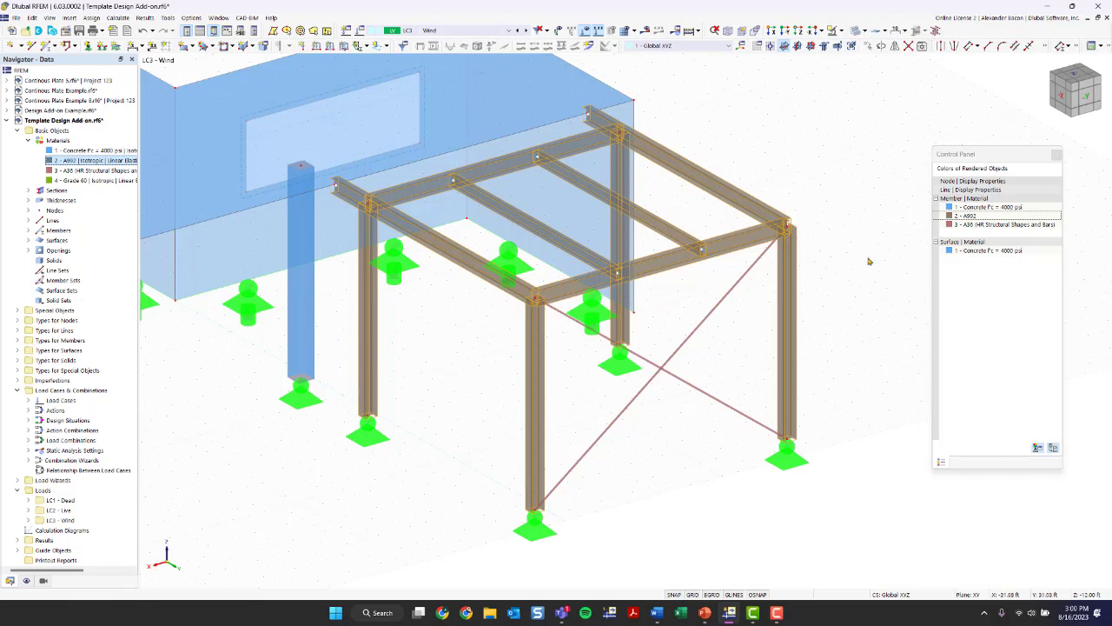
pyautogui.click(964, 225)
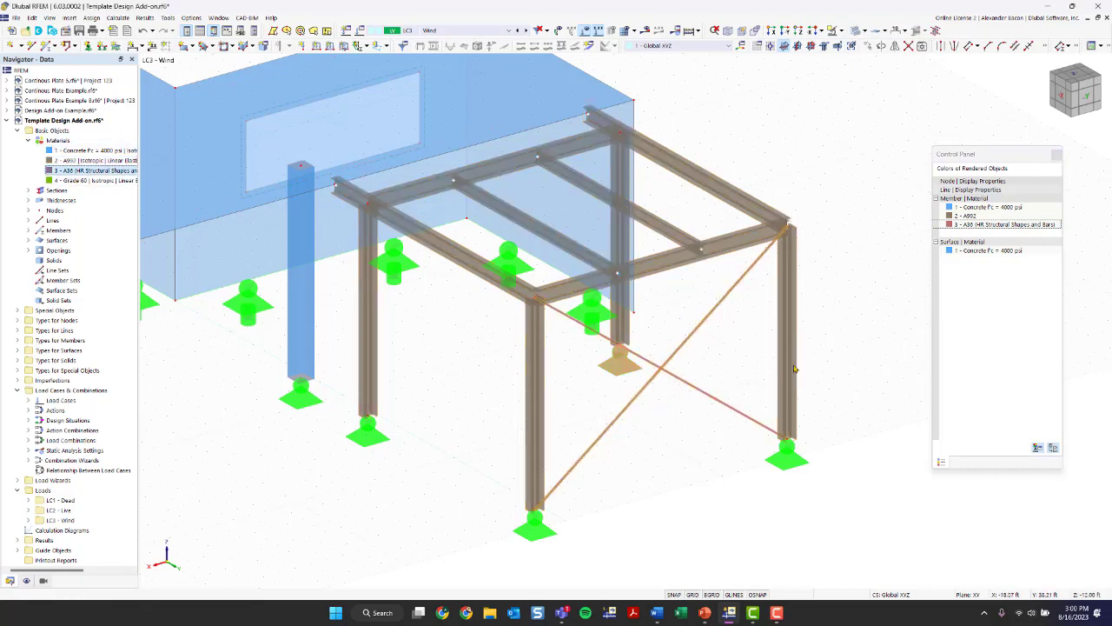
pyautogui.scroll(-2, 735, 312)
# - Highlight everything assigned to the 4000 psi concrete material, and inspect the rib along the slab's front edge
pyautogui.keyDown('ctrl'); pyautogui.moveTo(435, 395); pyautogui.dragTo(476, 261, button='middle'); pyautogui.keyUp('ctrl')
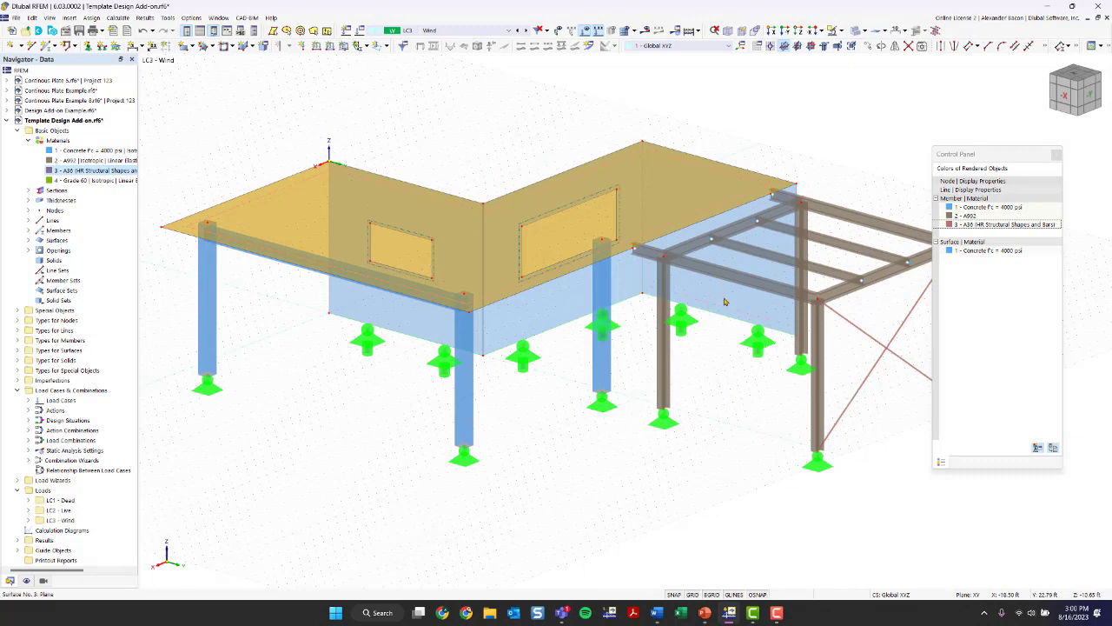
pyautogui.click(77, 152)
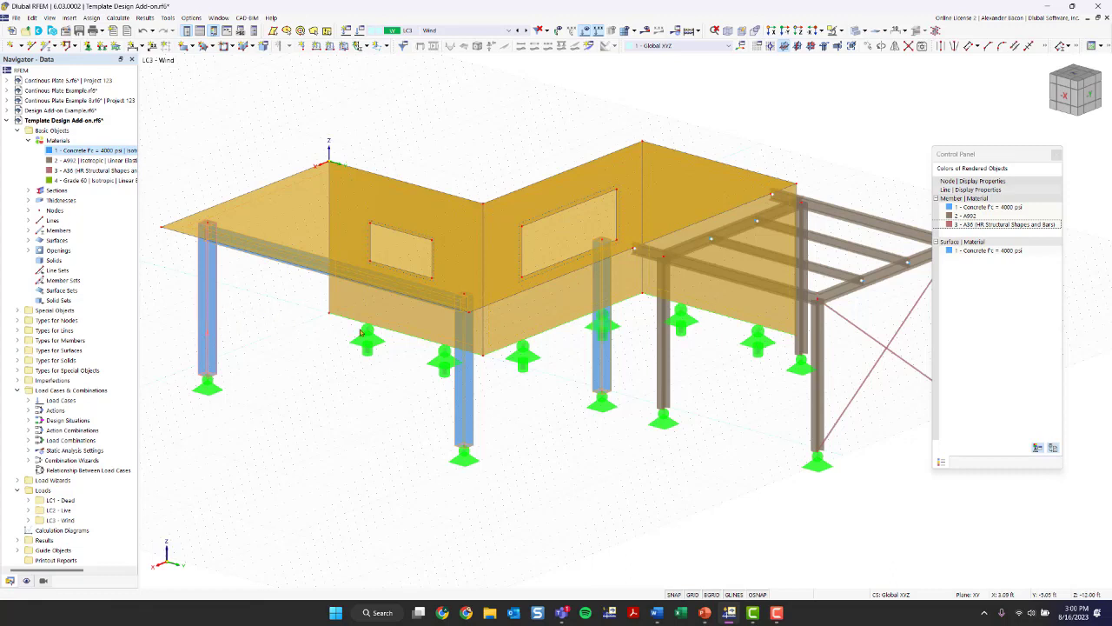
pyautogui.click(579, 424)
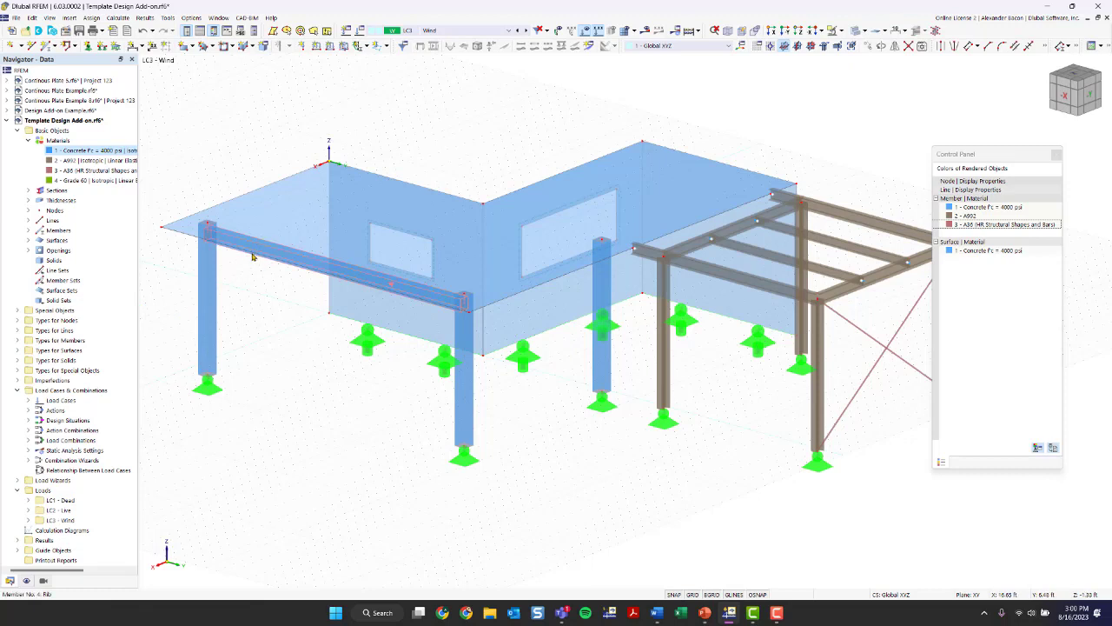
pyautogui.moveTo(252, 256)
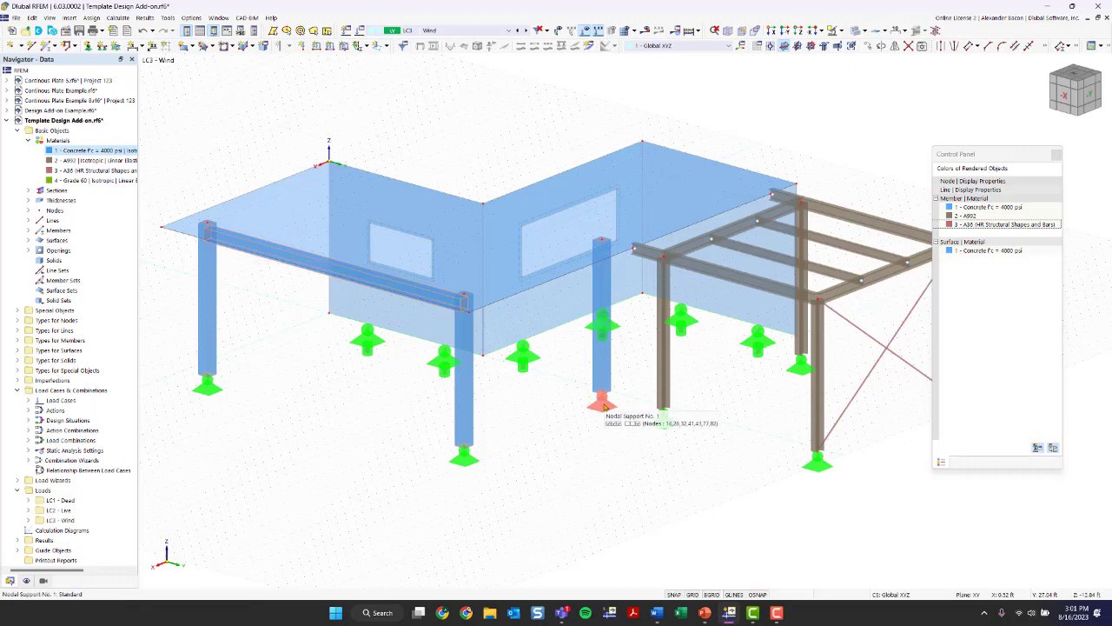
# - Examine the nodal supports, the wall line supports and the wall openings from both sides of the structure
pyautogui.scroll(-1, 555, 470)
pyautogui.moveTo(552, 469); pyautogui.dragTo(520, 454, button='middle')
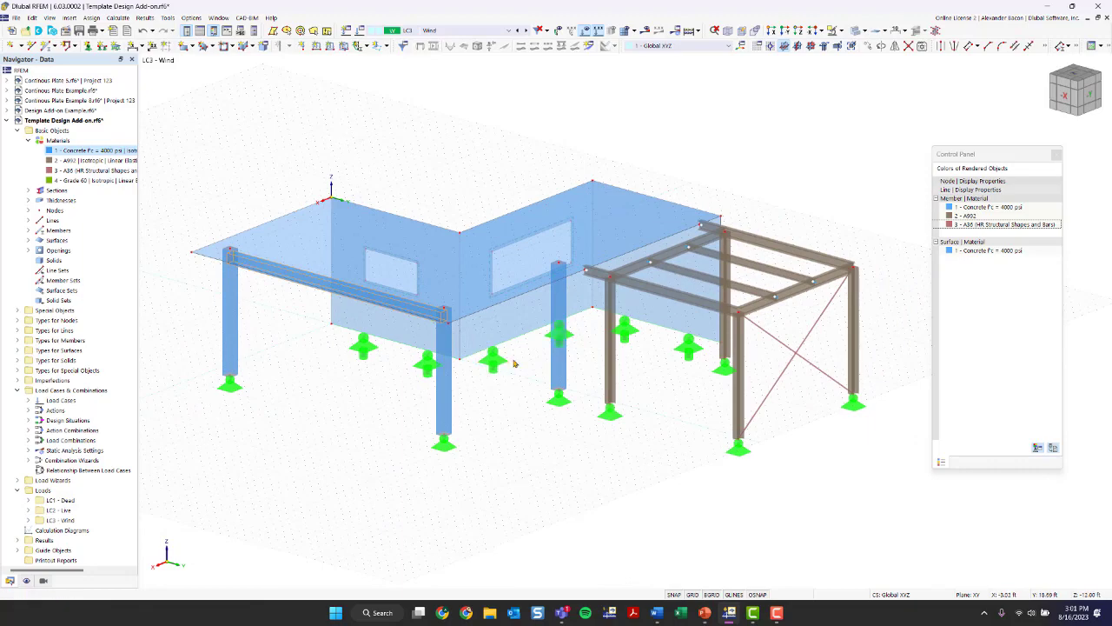
pyautogui.keyDown('ctrl'); pyautogui.moveTo(350, 414); pyautogui.dragTo(640, 435, button='middle'); pyautogui.keyUp('ctrl')
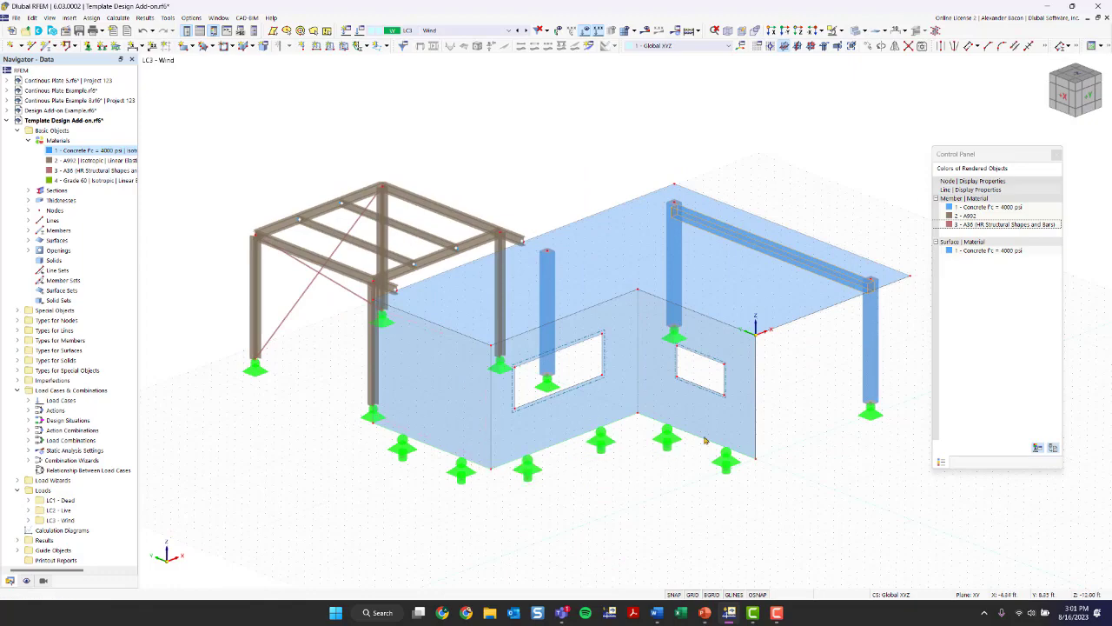
pyautogui.keyDown('ctrl'); pyautogui.moveTo(839, 422); pyautogui.dragTo(565, 407, button='middle'); pyautogui.keyUp('ctrl')
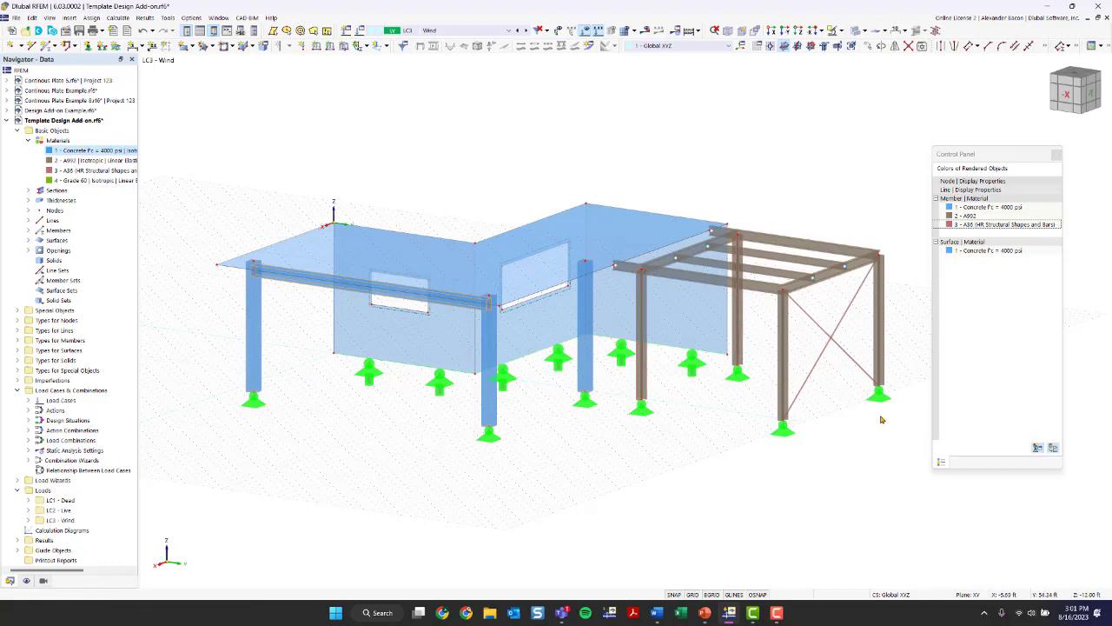
pyautogui.keyDown('ctrl'); pyautogui.moveTo(383, 439); pyautogui.dragTo(652, 452, button='middle'); pyautogui.keyUp('ctrl')
pyautogui.rightClick(652, 453)
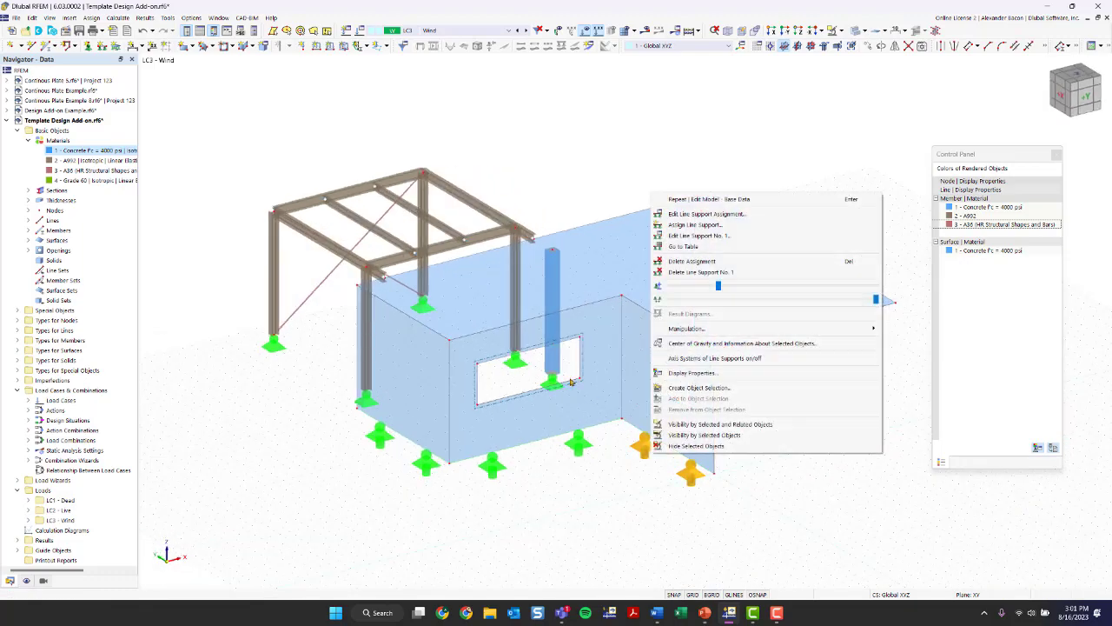
pyautogui.scroll(6, 519, 379)
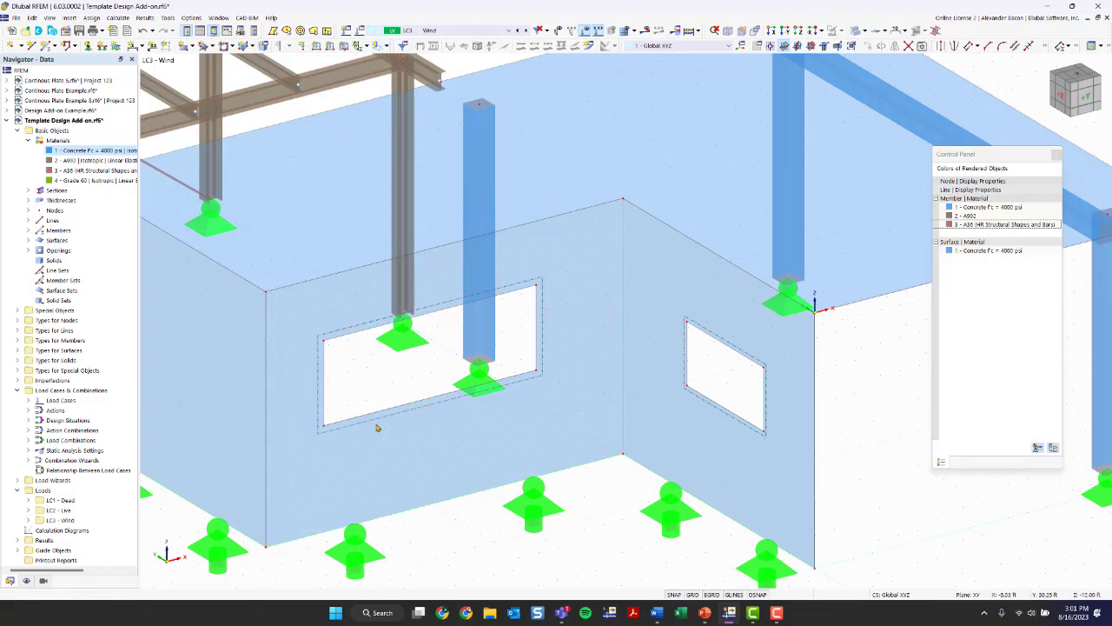
pyautogui.scroll(-3, 563, 414)
pyautogui.keyDown('ctrl'); pyautogui.moveTo(815, 445); pyautogui.dragTo(613, 490, button='middle'); pyautogui.keyUp('ctrl')
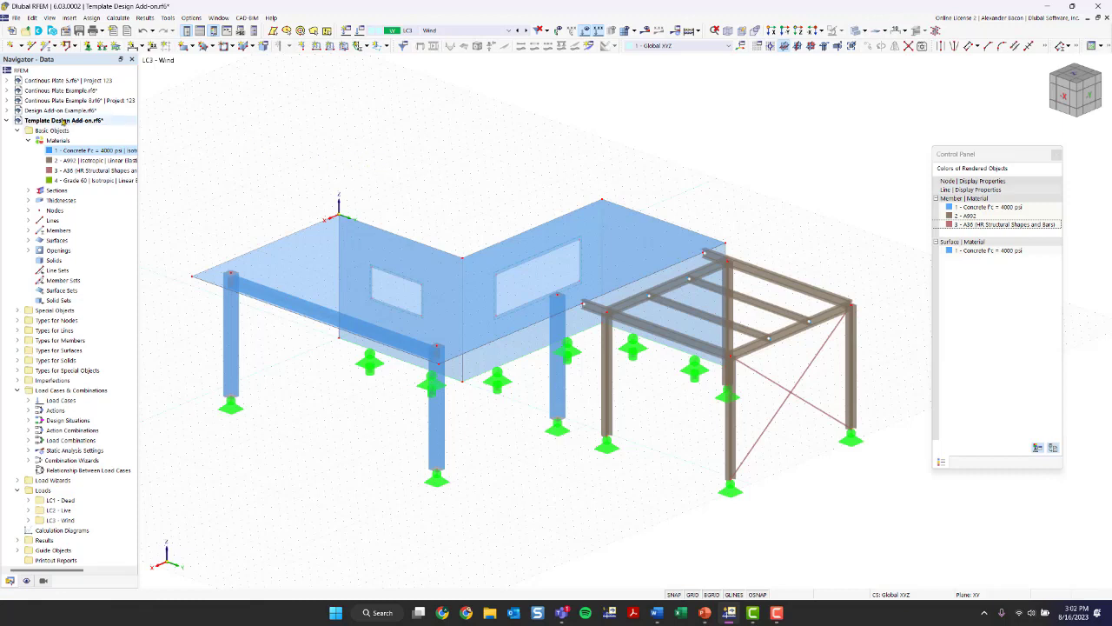
# - Open the base data of the Template Design Add-on model and review its model name and description
pyautogui.rightClick(63, 122)
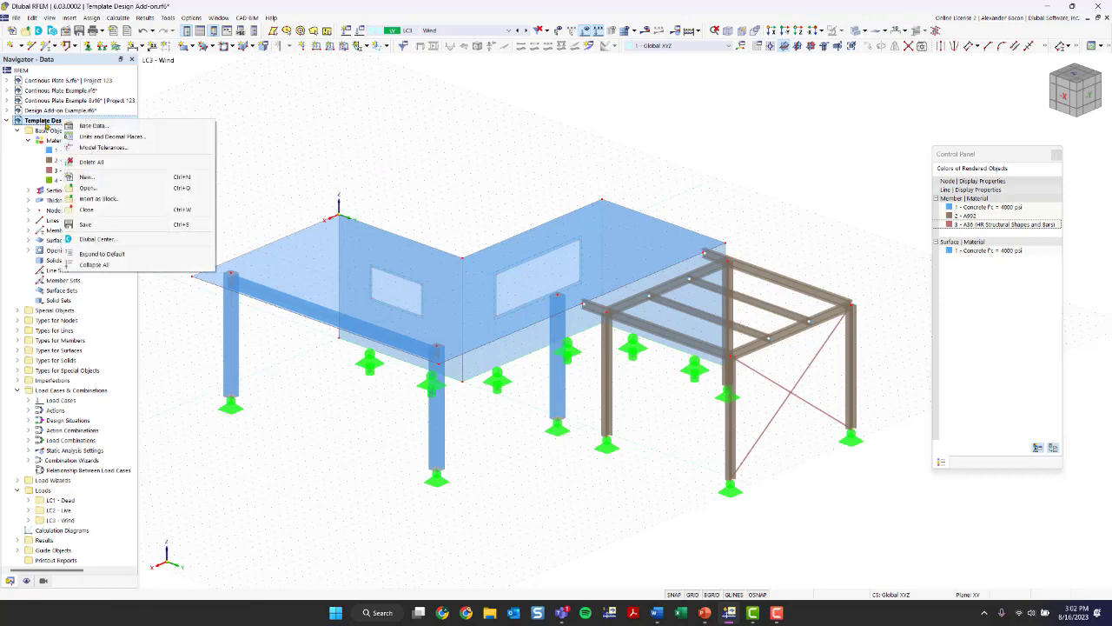
pyautogui.rightClick(78, 127)
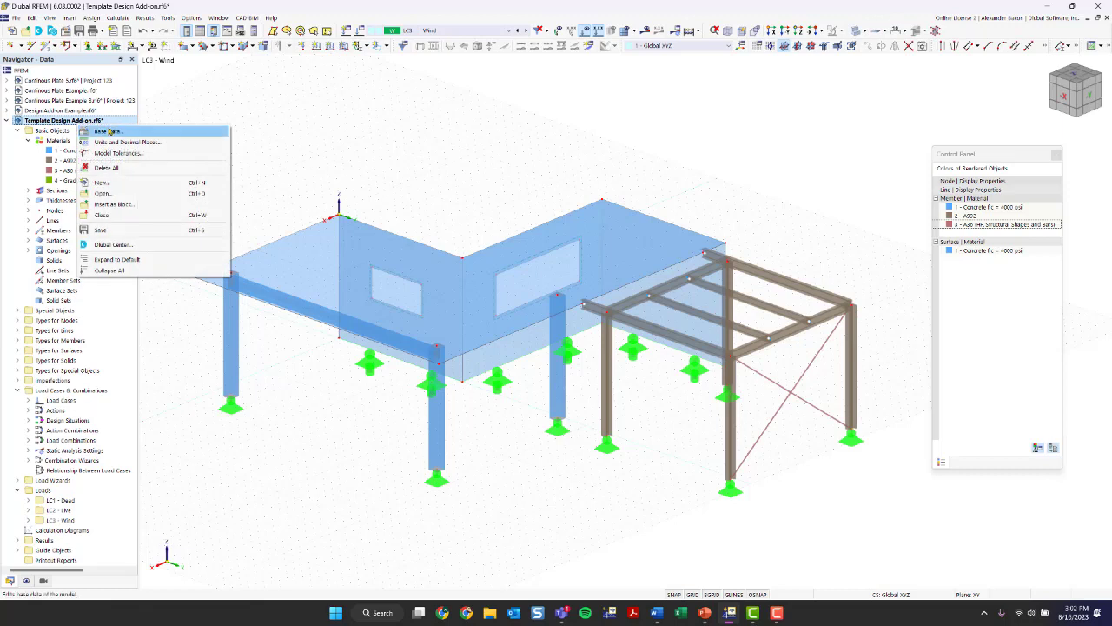
pyautogui.click(189, 107)
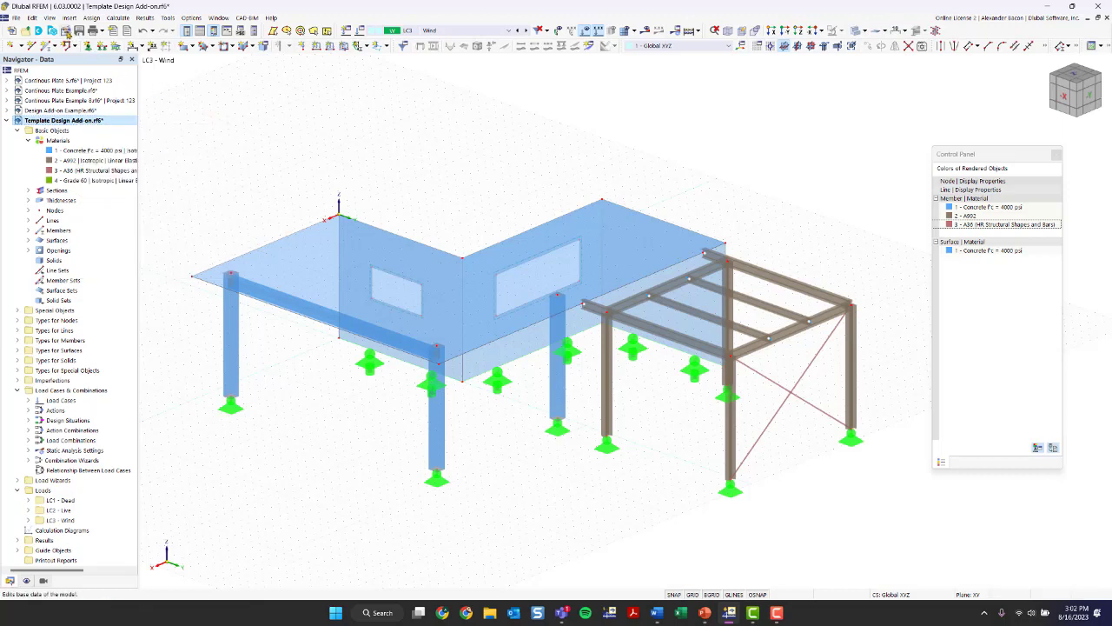
pyautogui.click(65, 32)
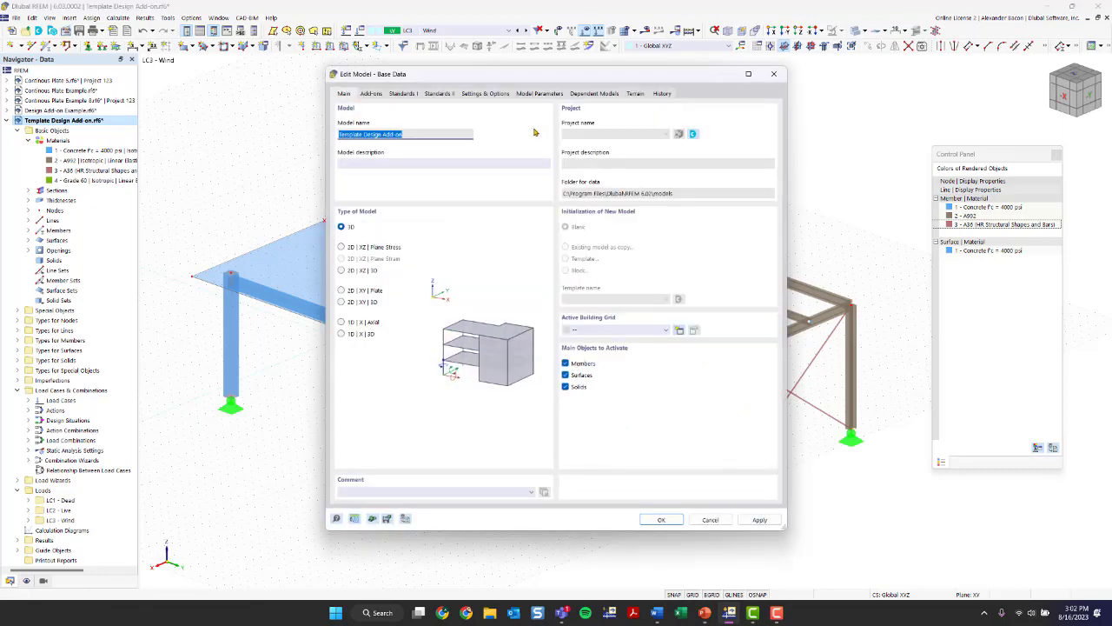
pyautogui.moveTo(473, 77)
pyautogui.mouseDown()
pyautogui.moveTo(519, 57)
pyautogui.moveTo(470, 67)
pyautogui.mouseUp()
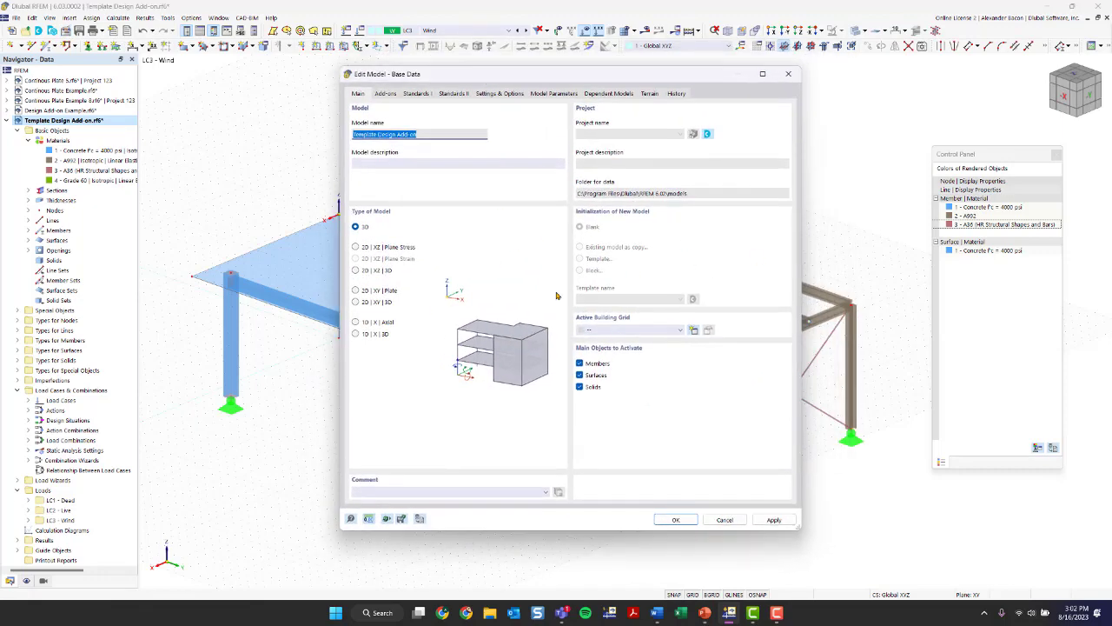
pyautogui.click(420, 135)
pyautogui.moveTo(420, 135); pyautogui.dragTo(354, 139)
pyautogui.click(417, 161)
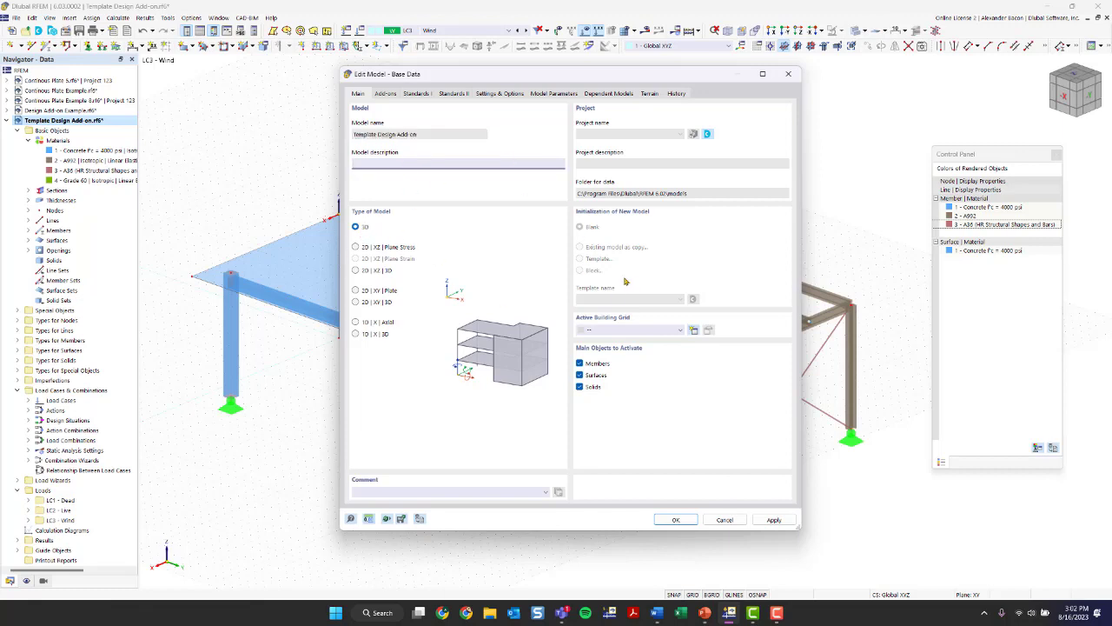
# - Activate the Concrete Design, Steel Design and Timber Design add-ons, and deactivate Multilayer Surfaces and the load wizards
pyautogui.click(387, 93)
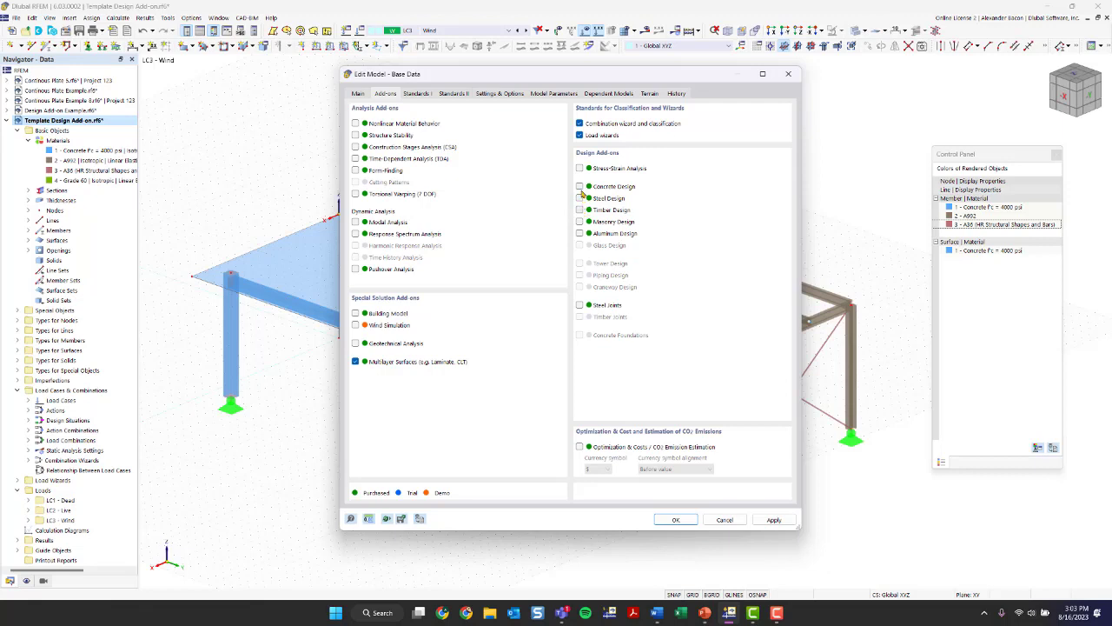
pyautogui.click(581, 187)
pyautogui.click(580, 199)
pyautogui.click(581, 211)
pyautogui.click(356, 363)
pyautogui.click(580, 136)
# - Select ASCE 7 | Wood as the standard group for load case classification and the combination wizard
pyautogui.click(417, 93)
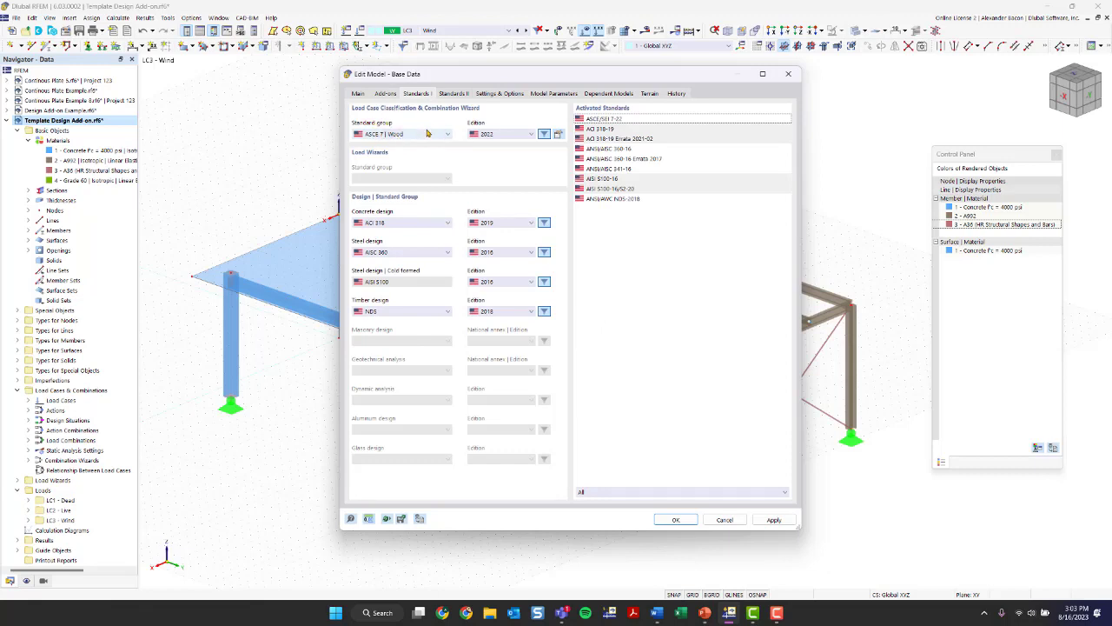
pyautogui.click(427, 133)
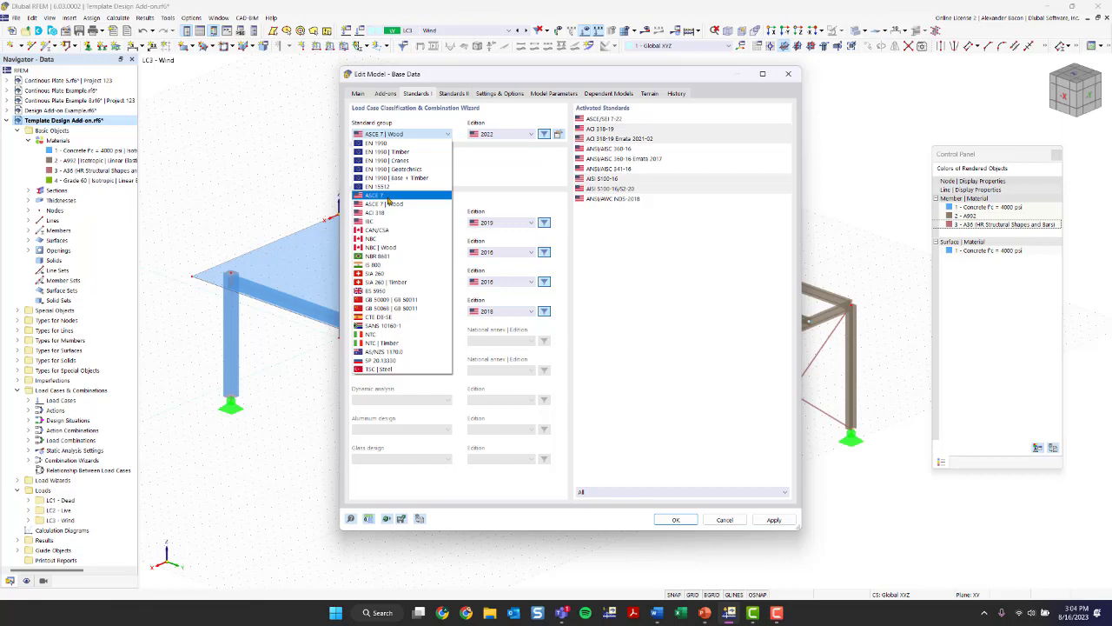
pyautogui.click(390, 205)
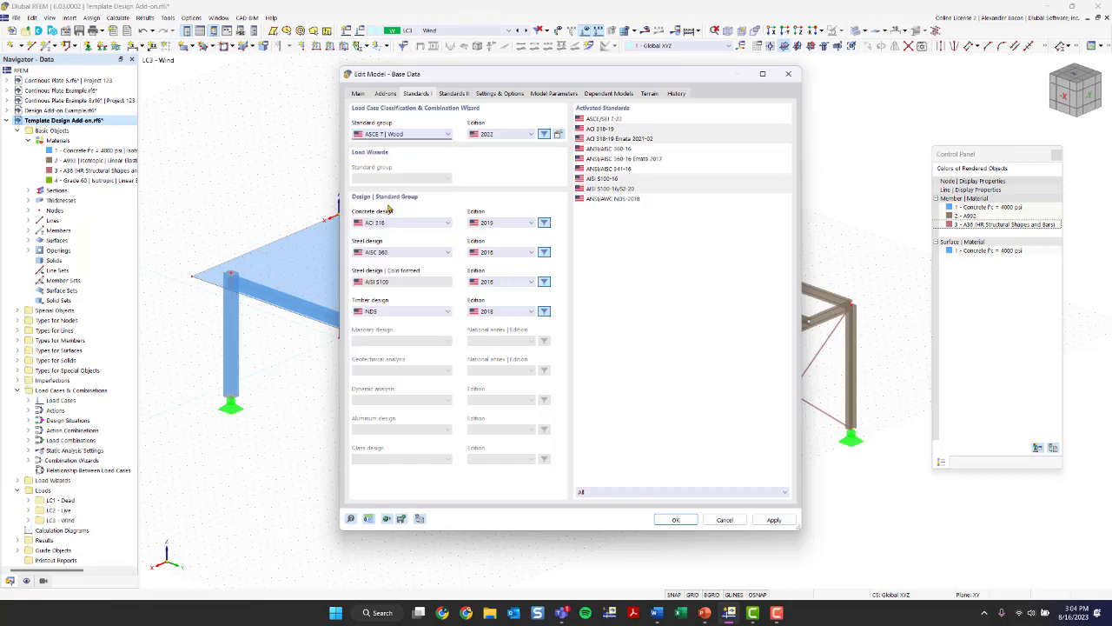
pyautogui.click(391, 136)
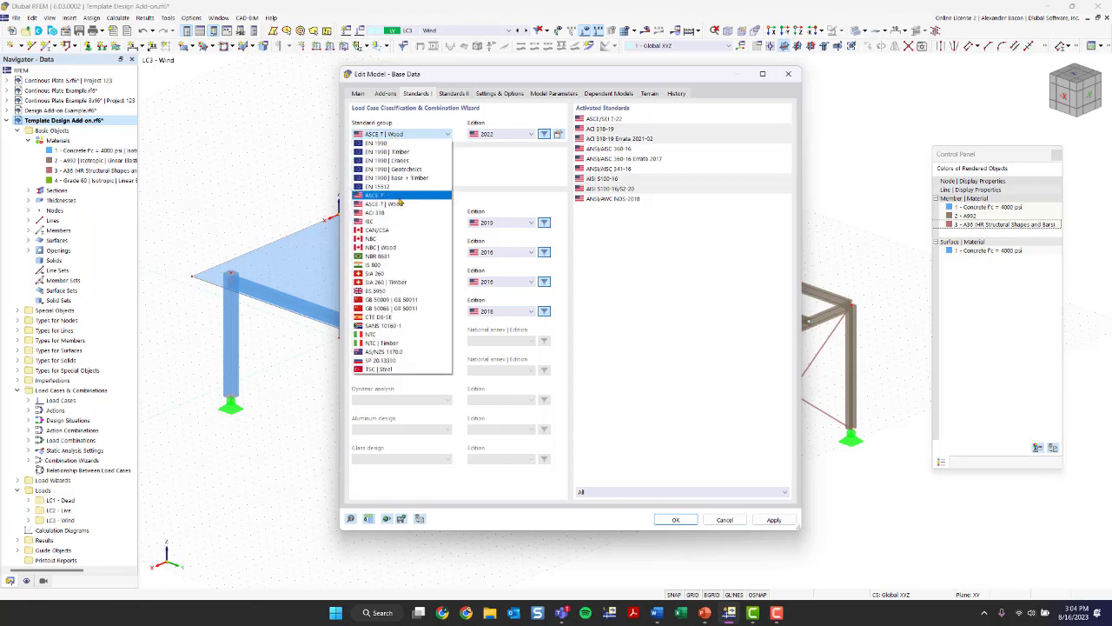
pyautogui.click(480, 188)
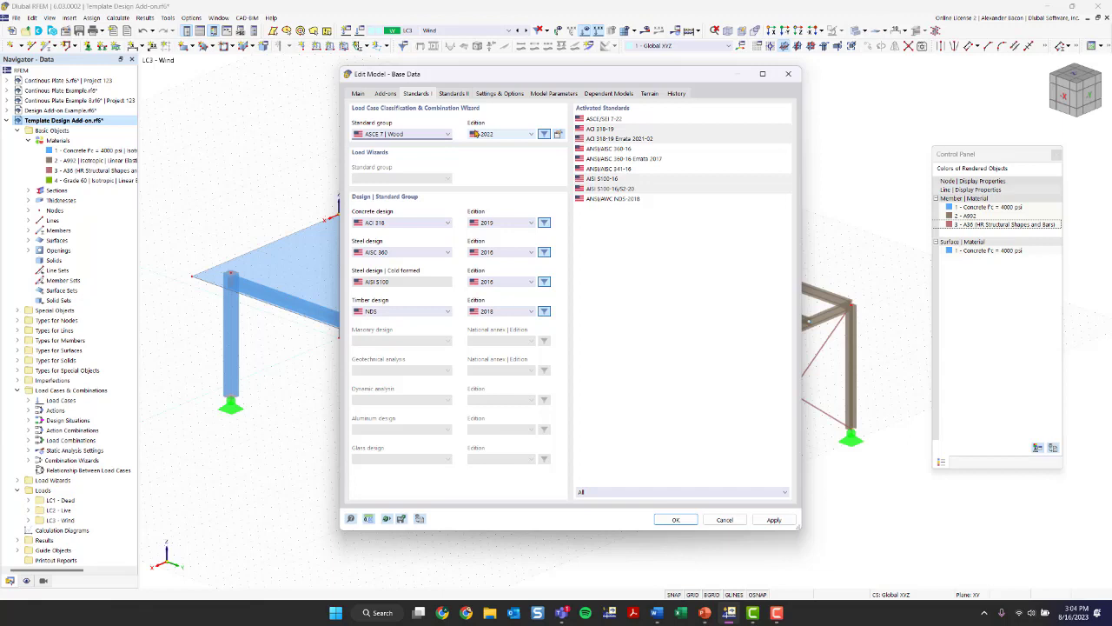
# - Examine the ASCE 7 | Wood 2022 combination settings, including the creep factor options for wood structures, and close them unchanged
pyautogui.click(560, 137)
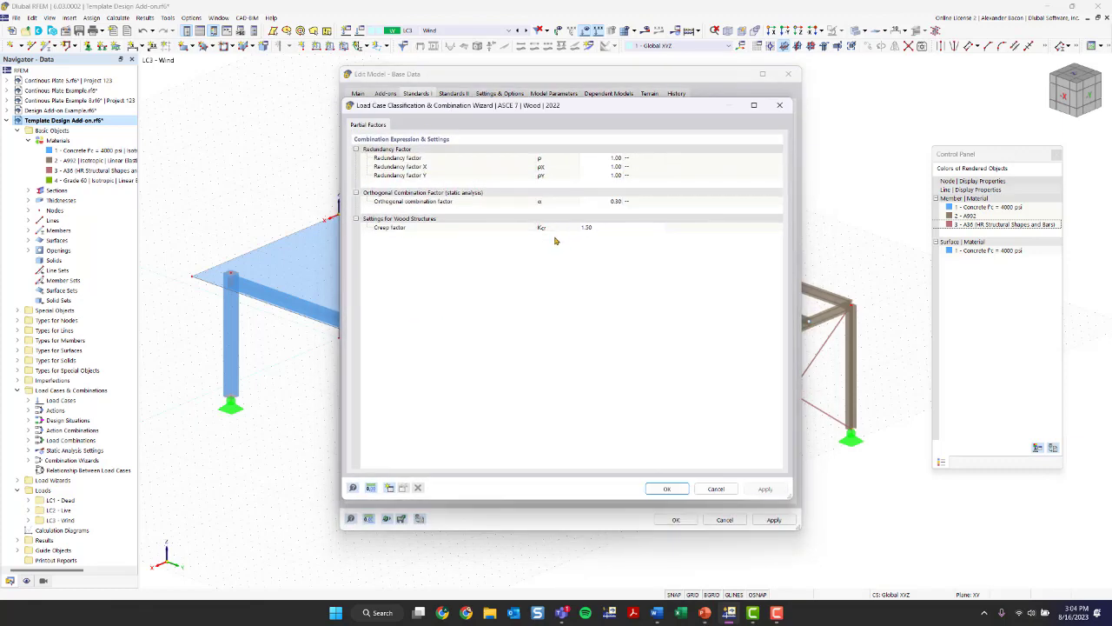
pyautogui.click(606, 231)
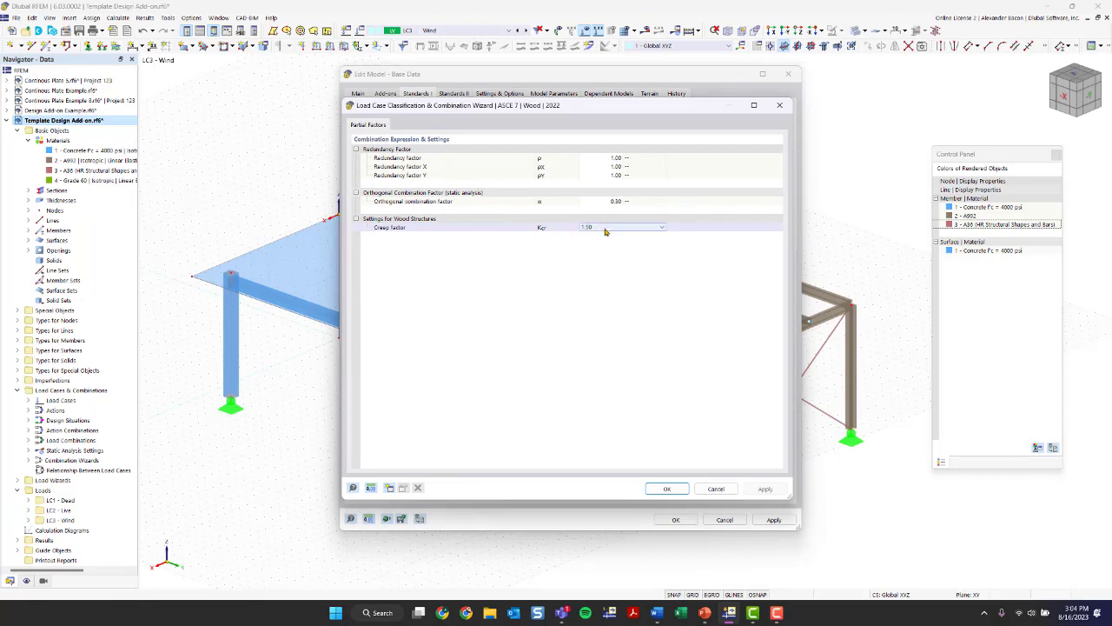
pyautogui.click(606, 231)
pyautogui.click(605, 230)
pyautogui.click(606, 230)
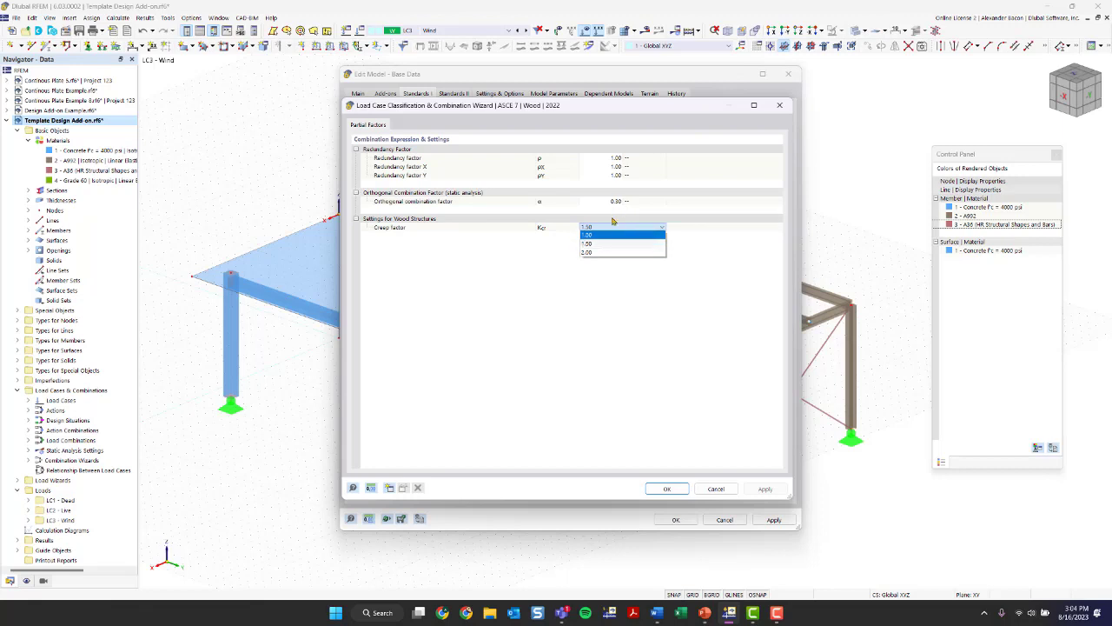
pyautogui.click(779, 105)
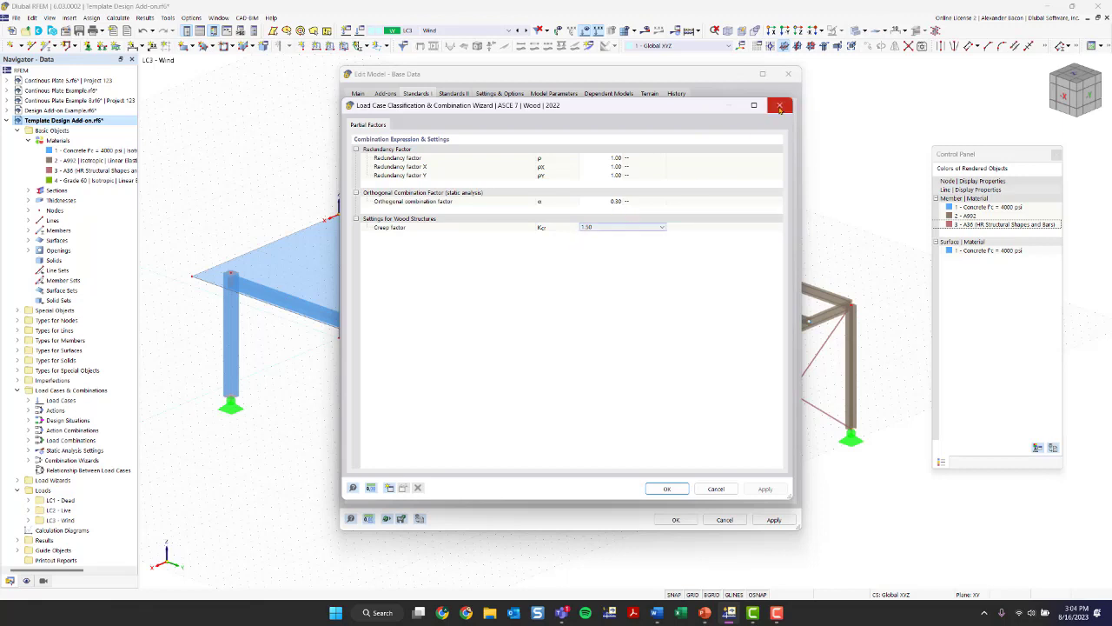
pyautogui.click(780, 105)
# - Review the load standard groups while keeping ASCE 7 | Wood, and select ACI 318 as the concrete design standard
pyautogui.click(412, 133)
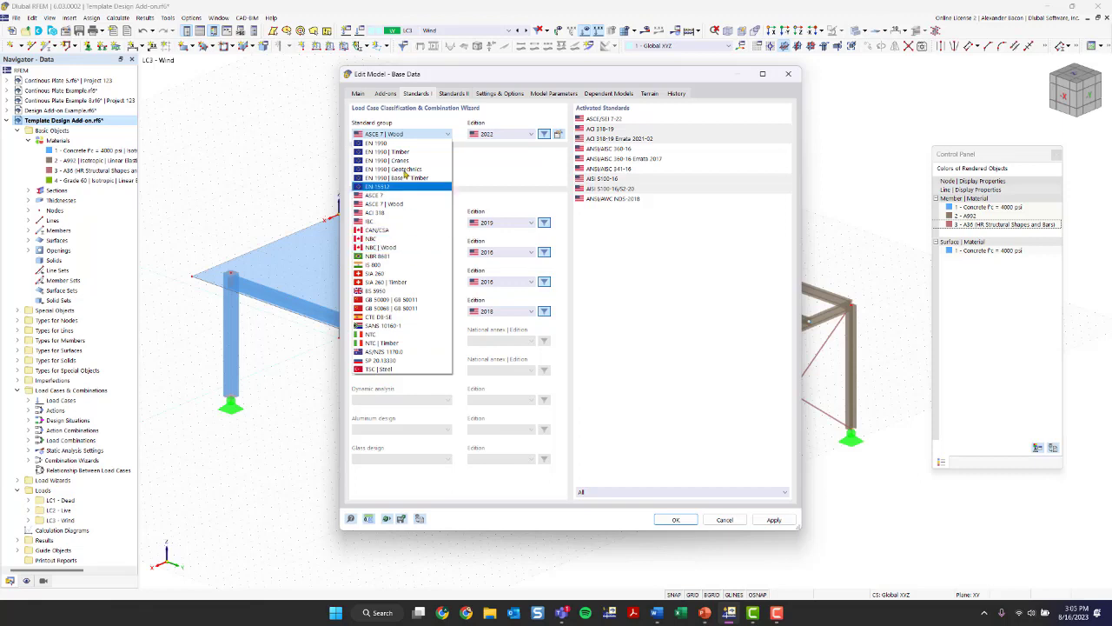
pyautogui.click(509, 190)
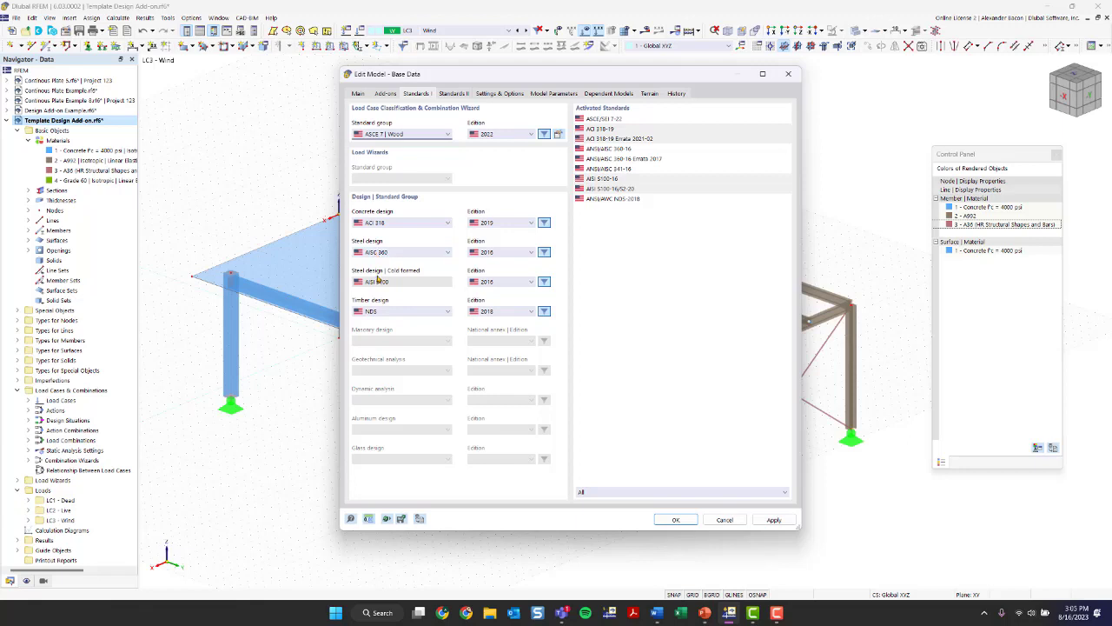
pyautogui.click(379, 223)
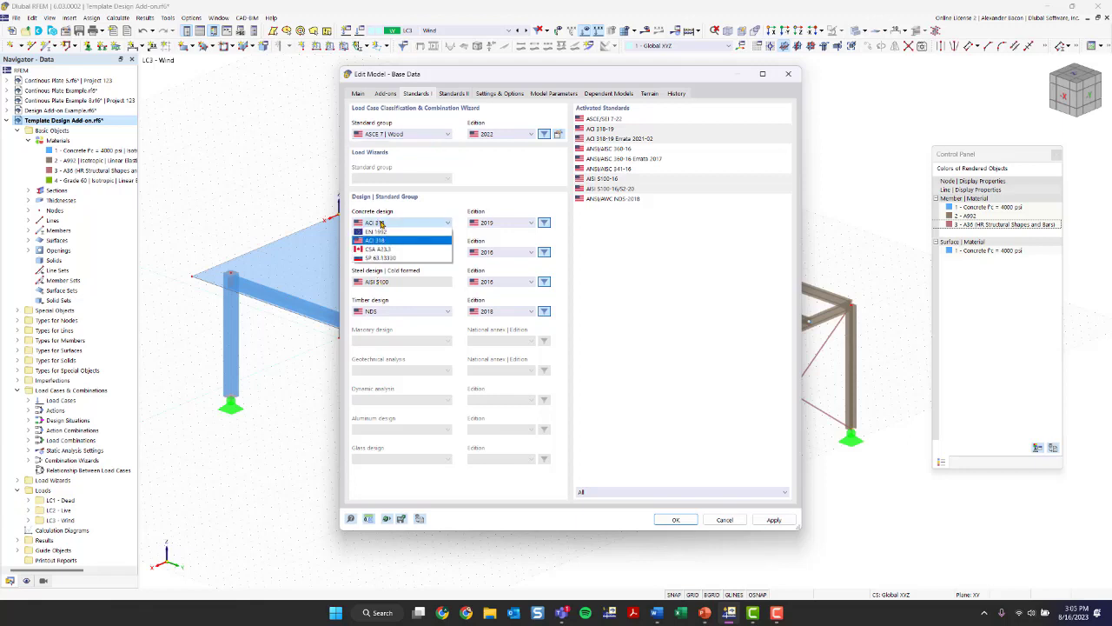
pyautogui.click(381, 240)
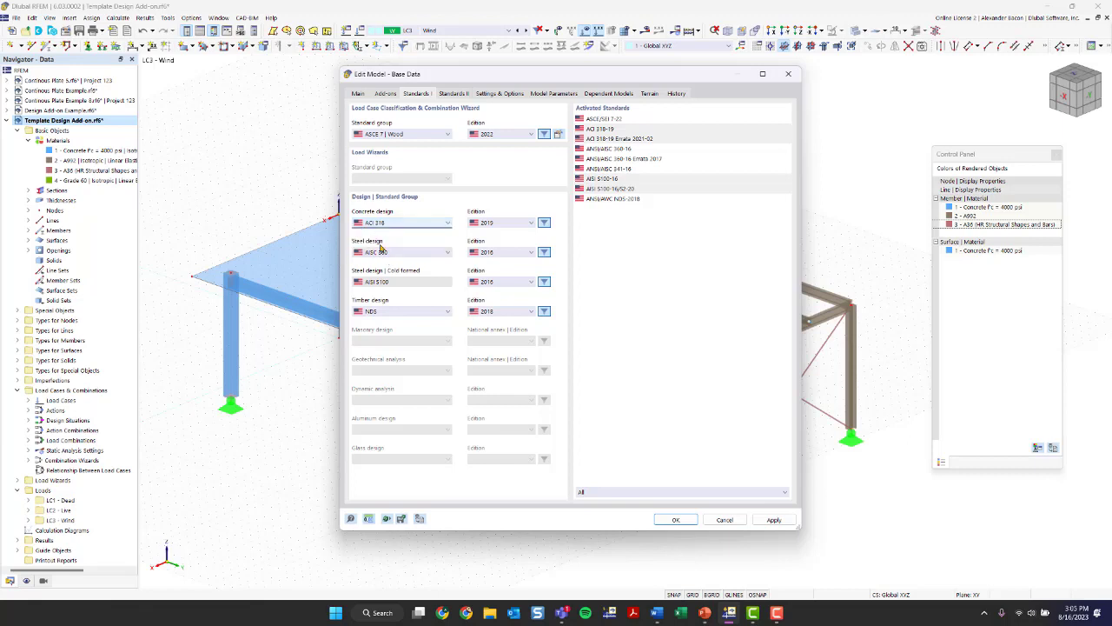
# - Select AISC 360 as the steel design standard and NDS as the timber design standard
pyautogui.click(380, 253)
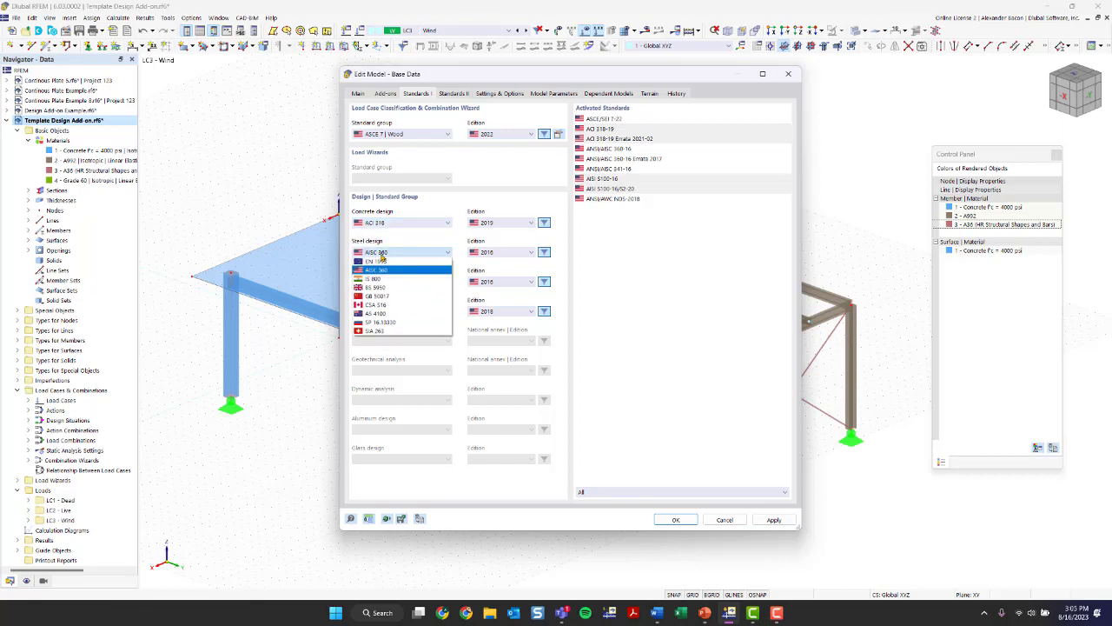
pyautogui.click(380, 255)
pyautogui.click(391, 311)
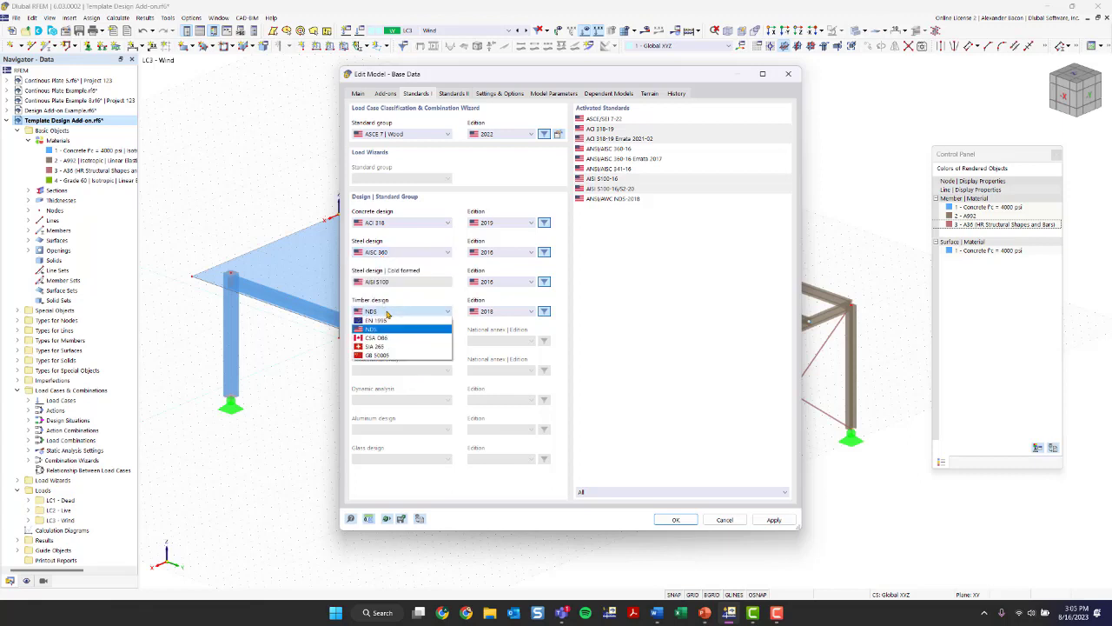
pyautogui.click(391, 330)
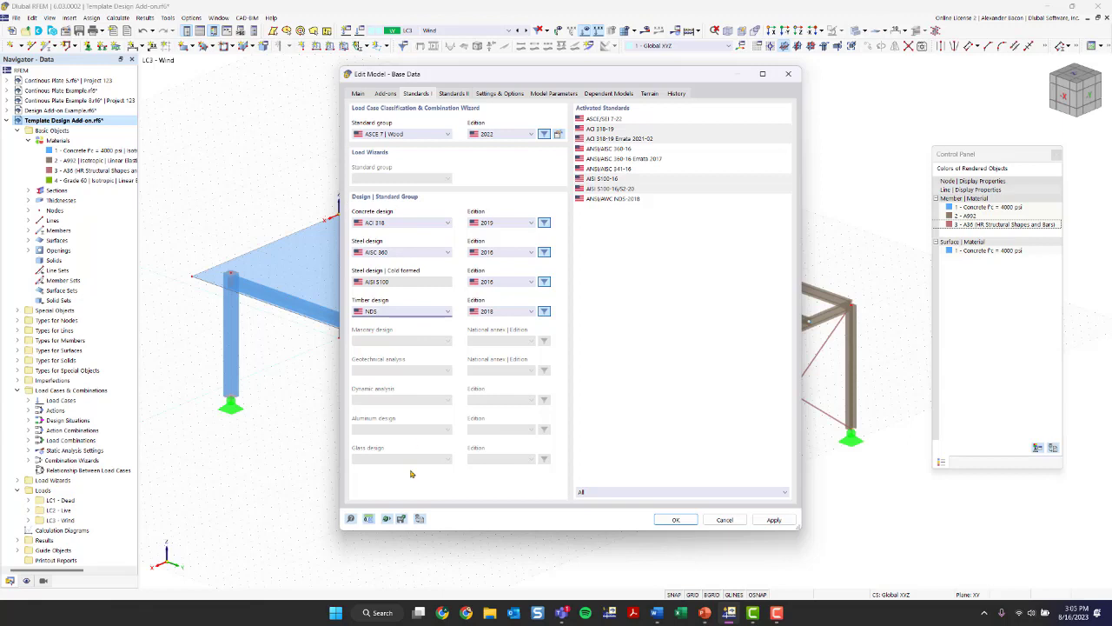
# - Load the saved Imperial template for the units and decimal places and apply it to the model
pyautogui.click(369, 519)
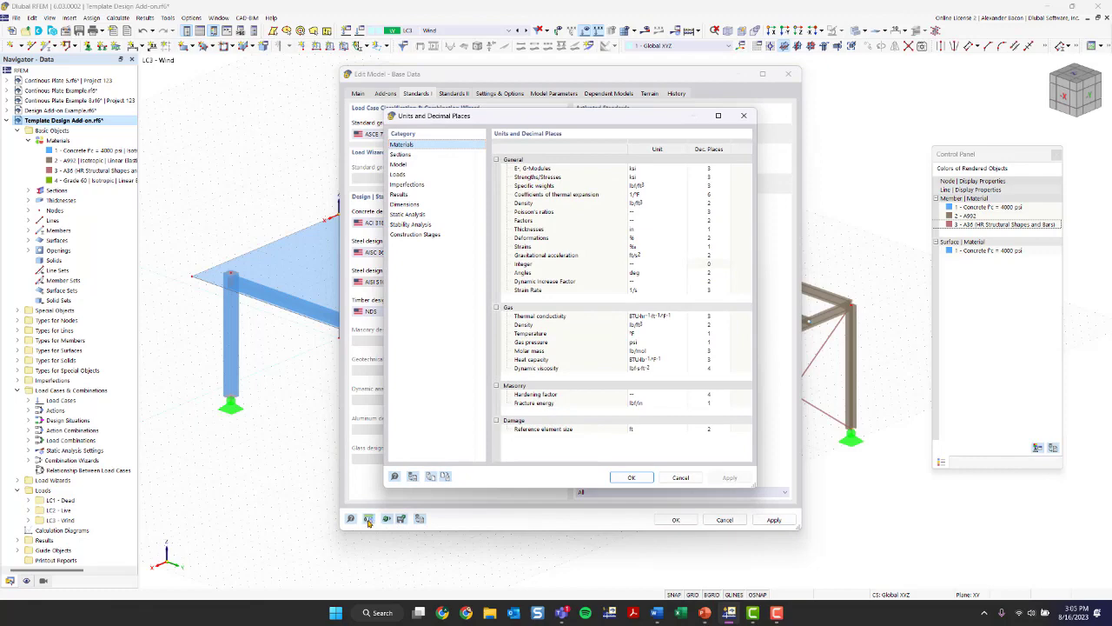
pyautogui.click(744, 117)
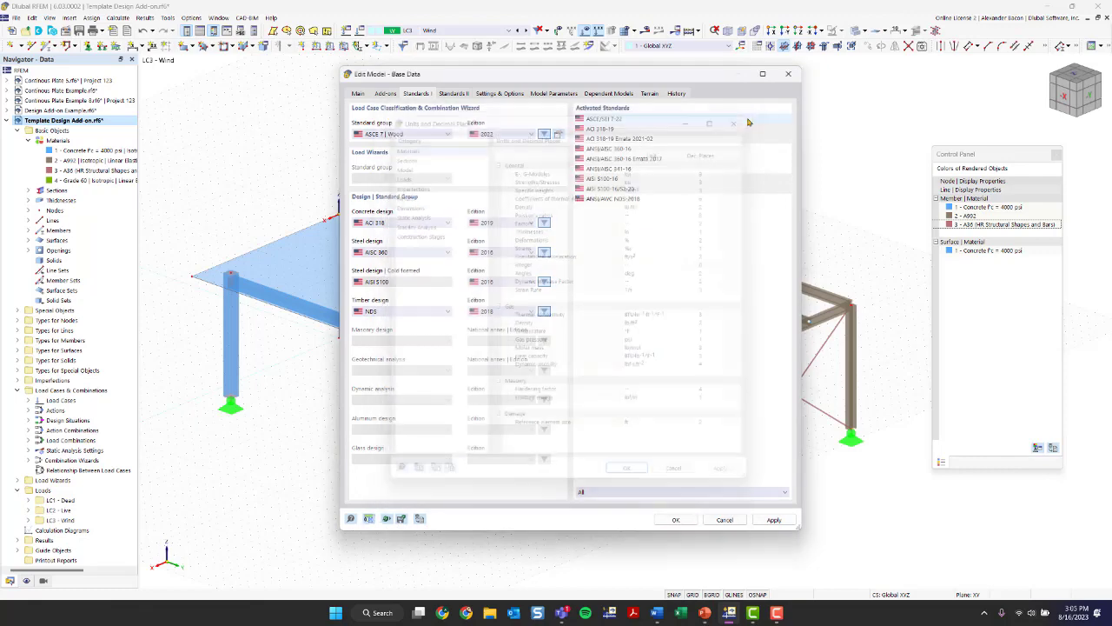
pyautogui.click(369, 519)
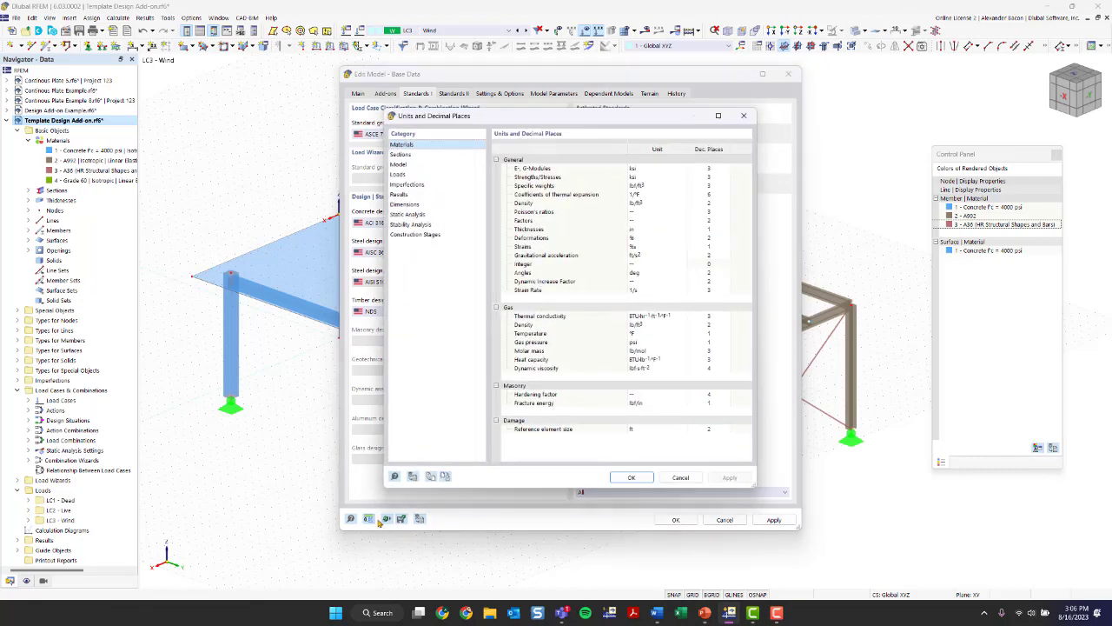
pyautogui.click(432, 477)
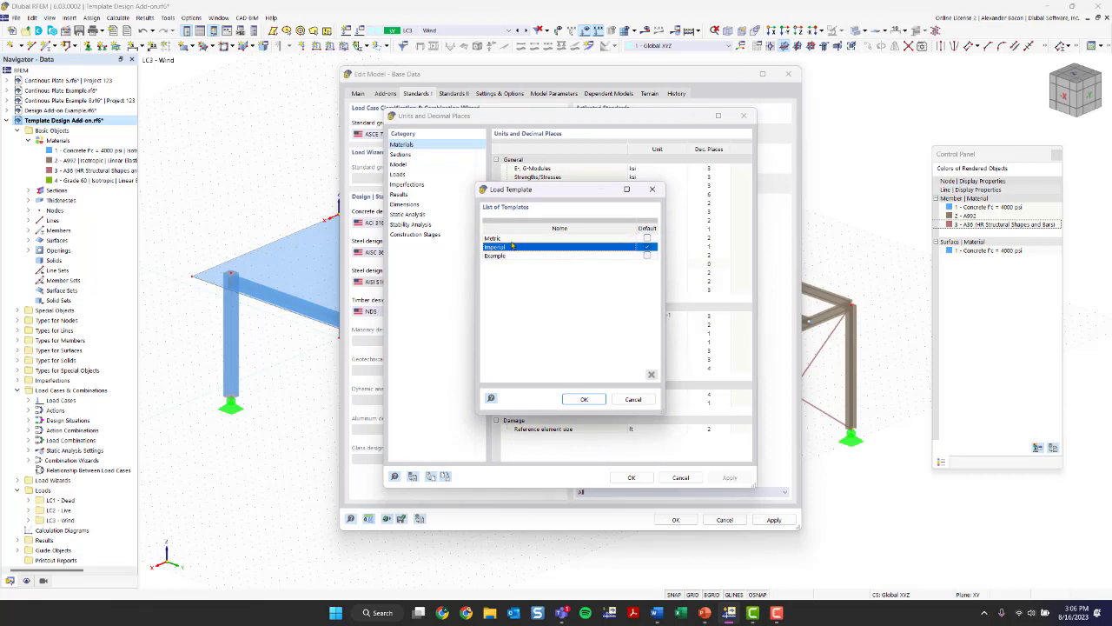
pyautogui.click(598, 397)
pyautogui.click(633, 477)
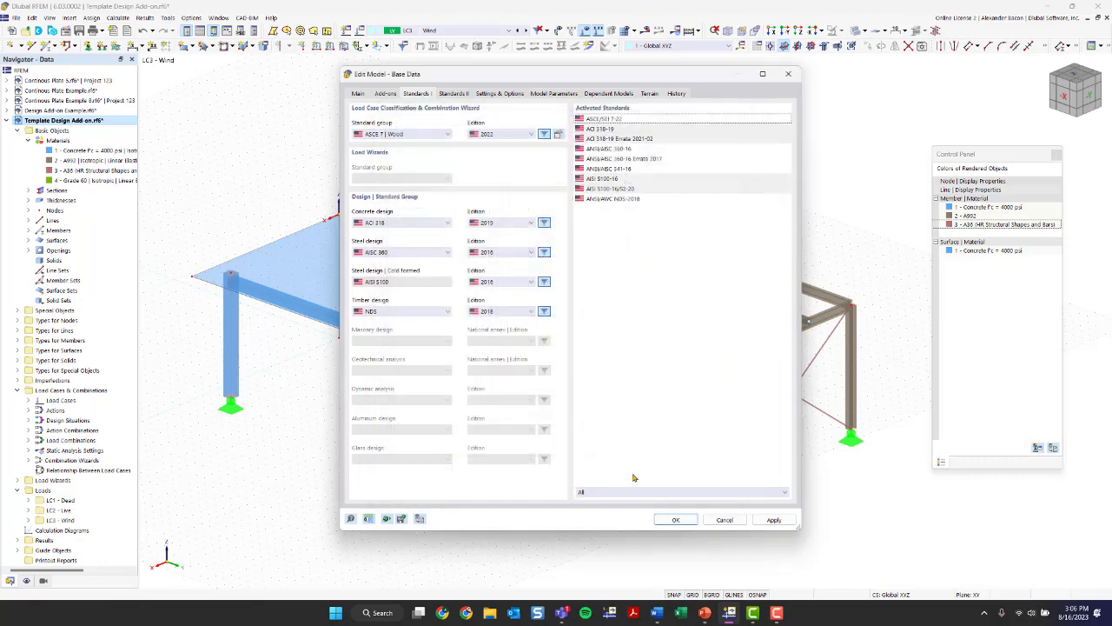
# - Review the base data settings and options, including gravity, tolerances and axis orientation, and accept the base data
pyautogui.click(499, 93)
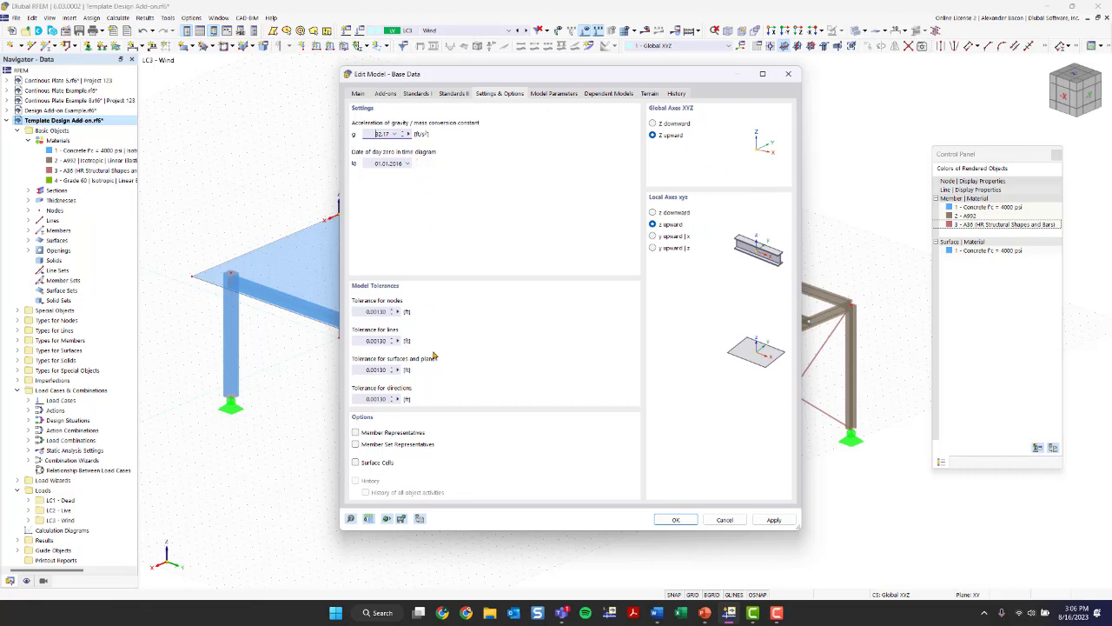
pyautogui.click(681, 519)
pyautogui.click(615, 360)
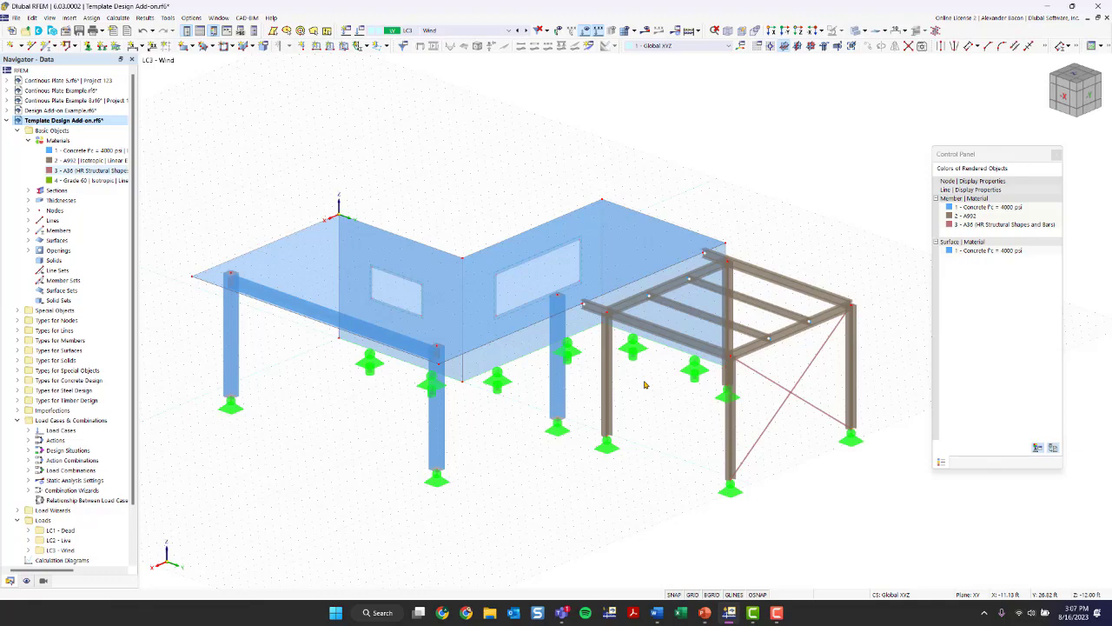
# - Copy the whole steel frame, selected in plan view, once with a displacement of 40 ft in the global X direction
pyautogui.keyDown('ctrl'); pyautogui.moveTo(685, 428); pyautogui.dragTo(744, 460, button='middle'); pyautogui.keyUp('ctrl')
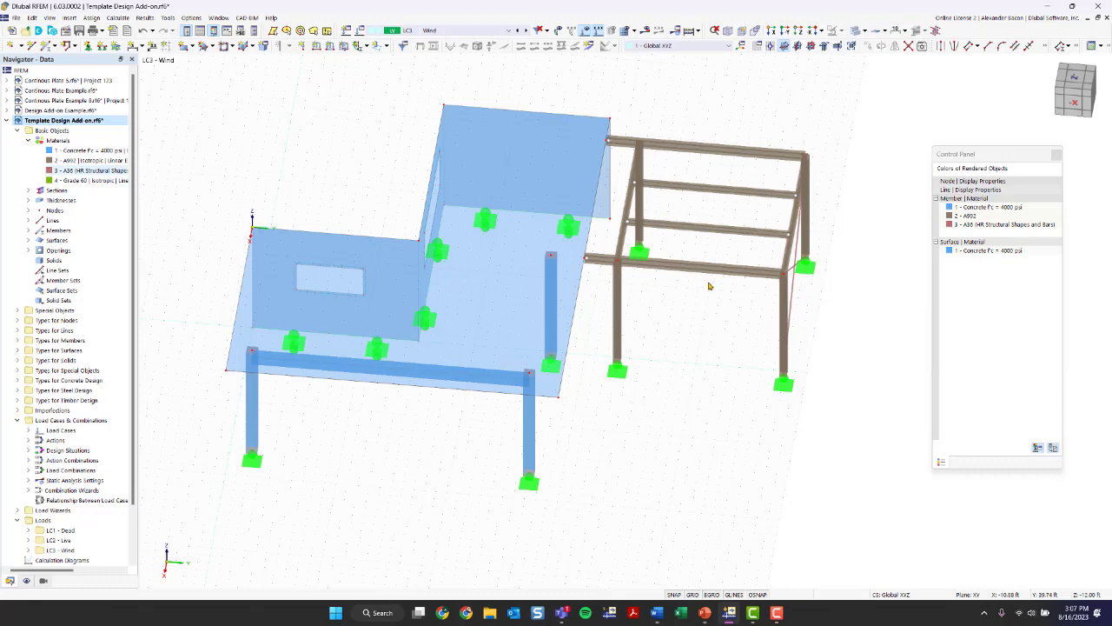
pyautogui.keyDown('ctrl'); pyautogui.moveTo(495, 481); pyautogui.dragTo(451, 429, button='middle'); pyautogui.keyUp('ctrl')
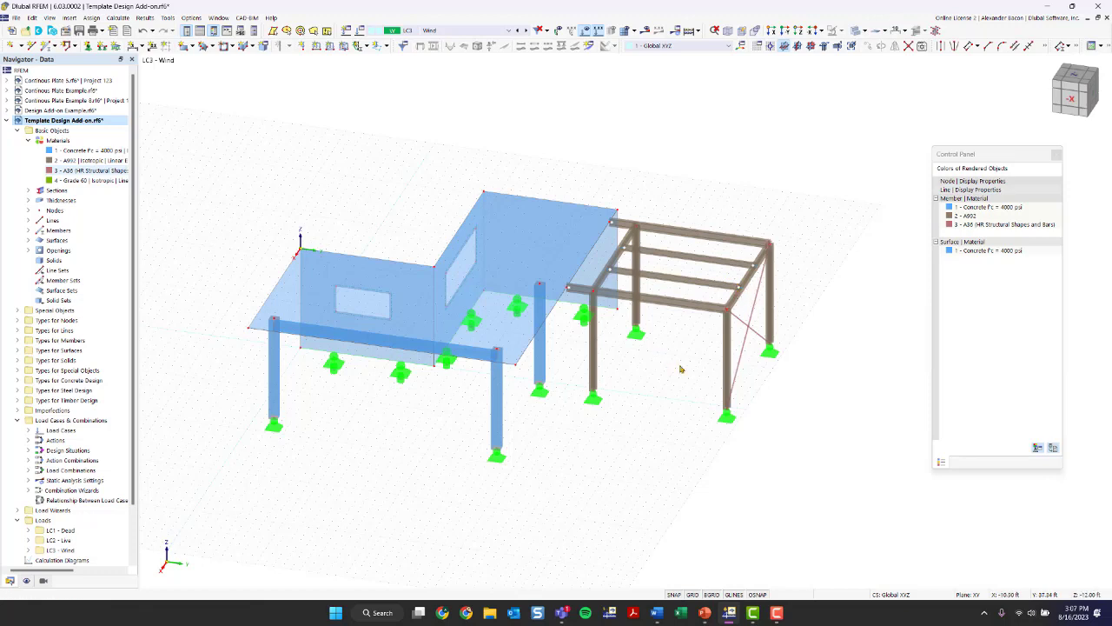
pyautogui.click(1081, 78)
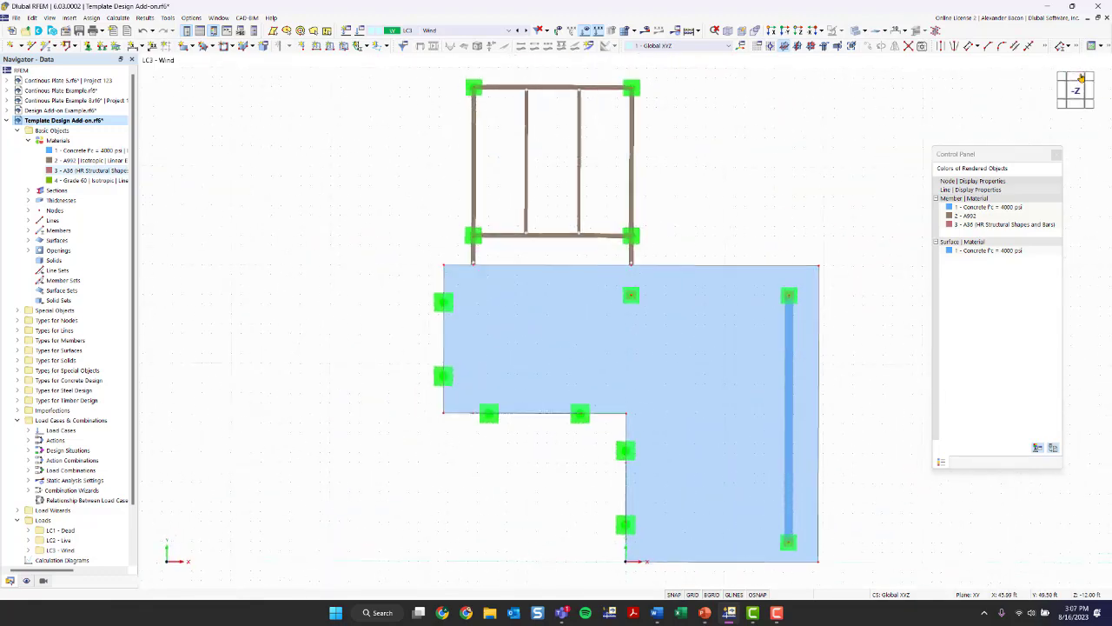
pyautogui.moveTo(740, 156); pyautogui.dragTo(654, 211, button='middle')
pyautogui.scroll(-1, 651, 168)
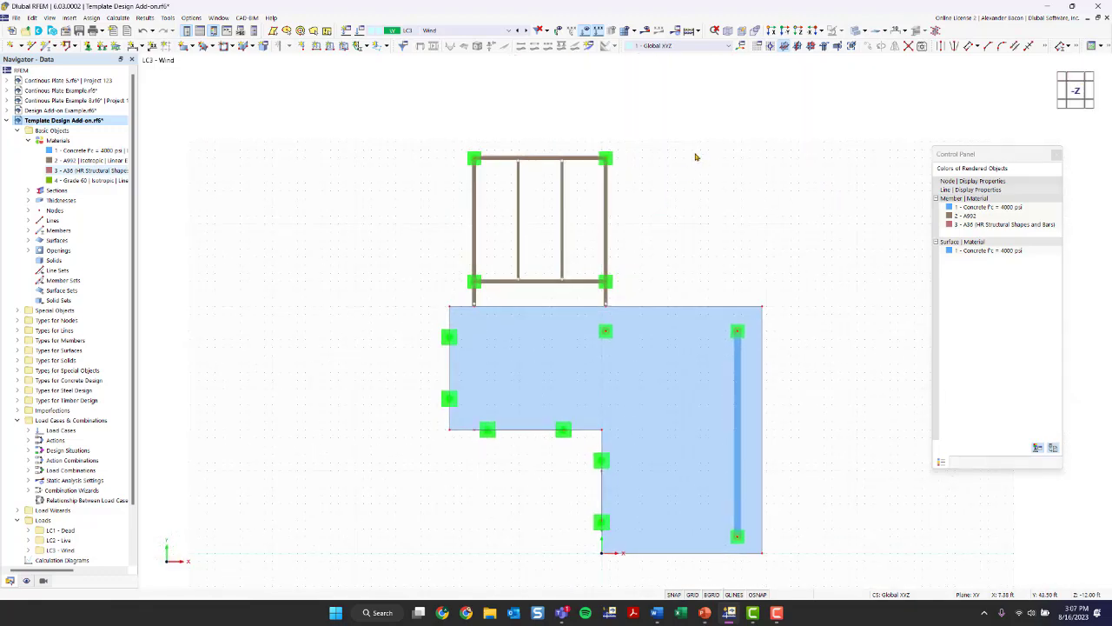
pyautogui.moveTo(709, 108); pyautogui.dragTo(390, 299)
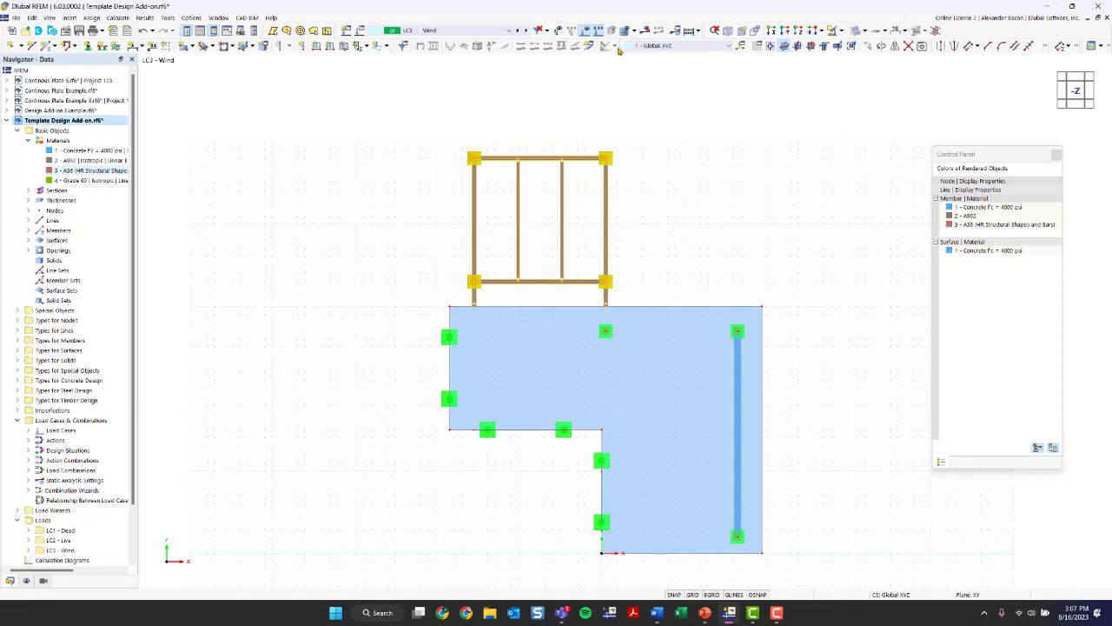
pyautogui.scroll(-1, 860, 190)
pyautogui.moveTo(857, 194); pyautogui.dragTo(656, 206, button='middle')
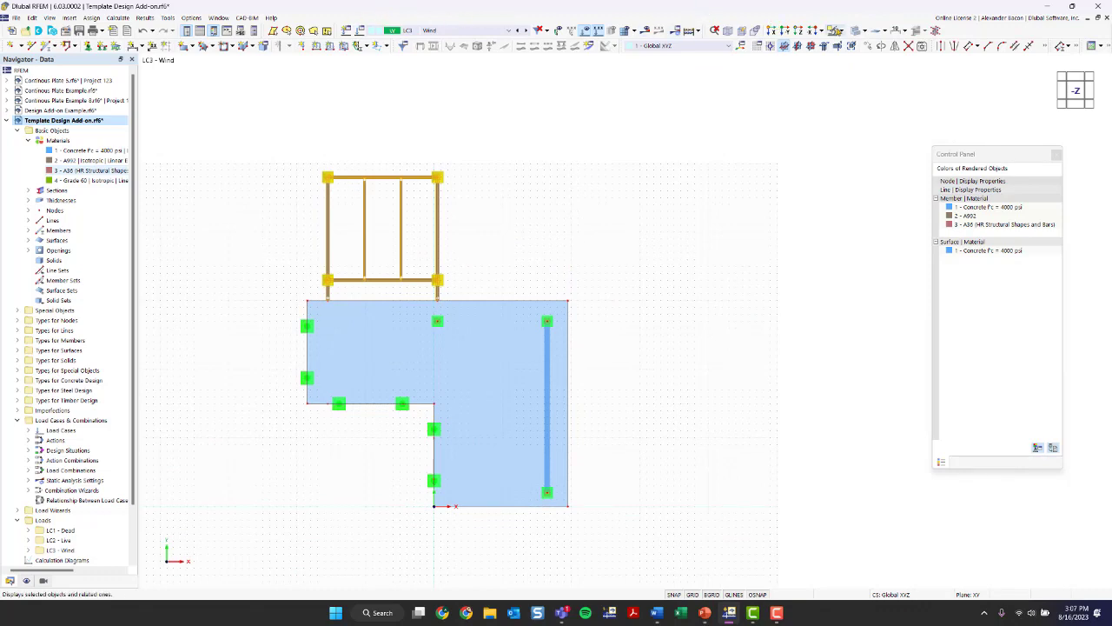
pyautogui.click(870, 46)
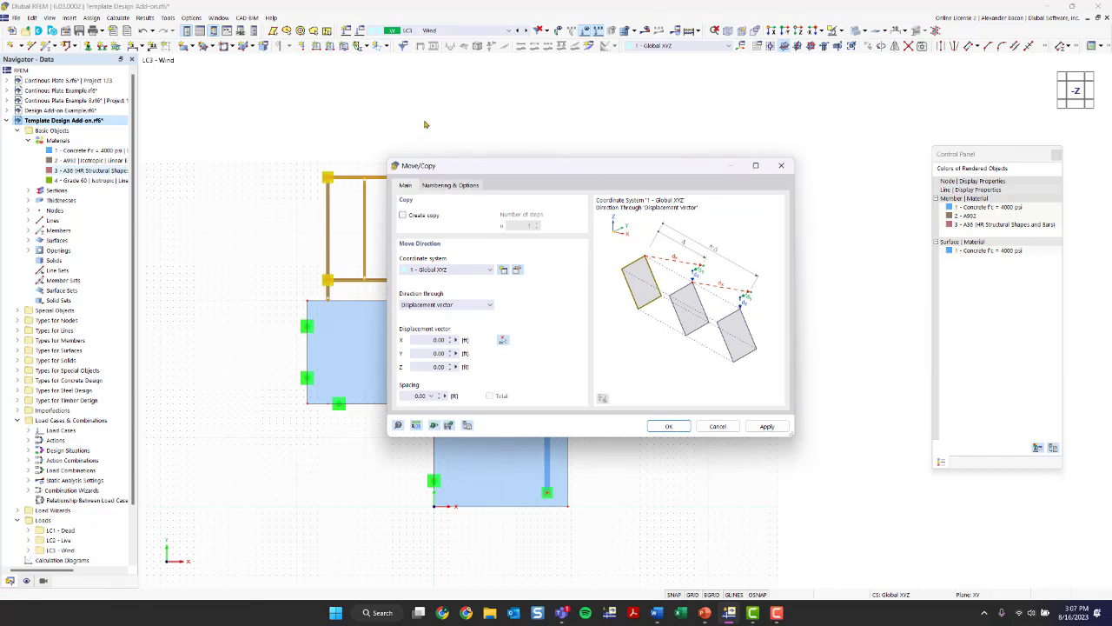
pyautogui.click(415, 216)
pyautogui.doubleClick(434, 339)
pyautogui.write('40')
pyautogui.click(667, 426)
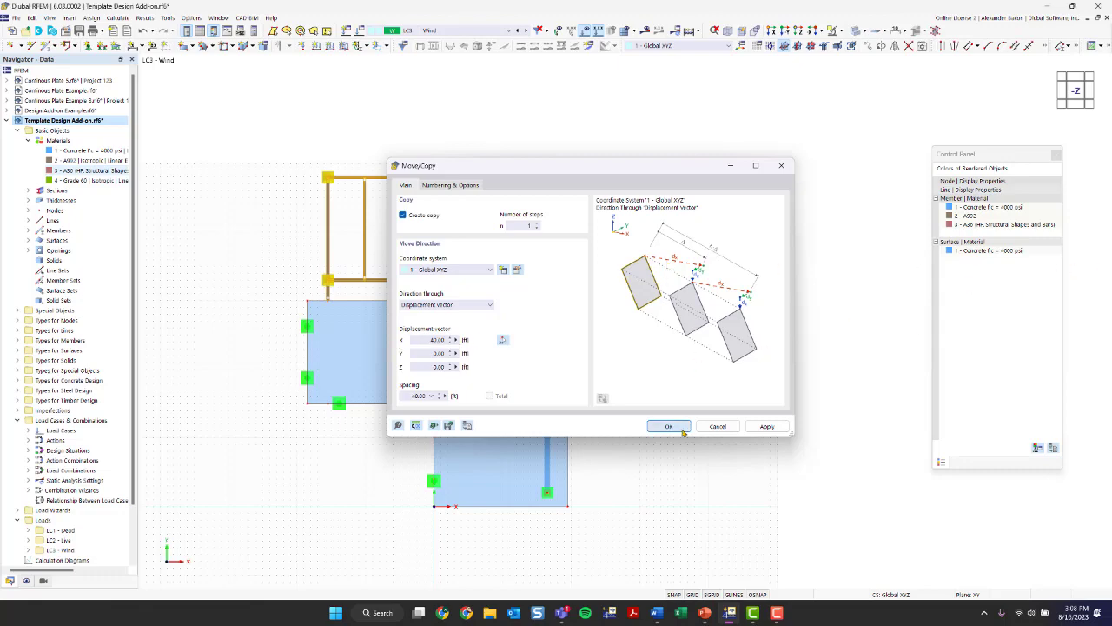
pyautogui.keyDown('ctrl'); pyautogui.moveTo(698, 378); pyautogui.dragTo(619, 295, button='middle'); pyautogui.keyUp('ctrl')
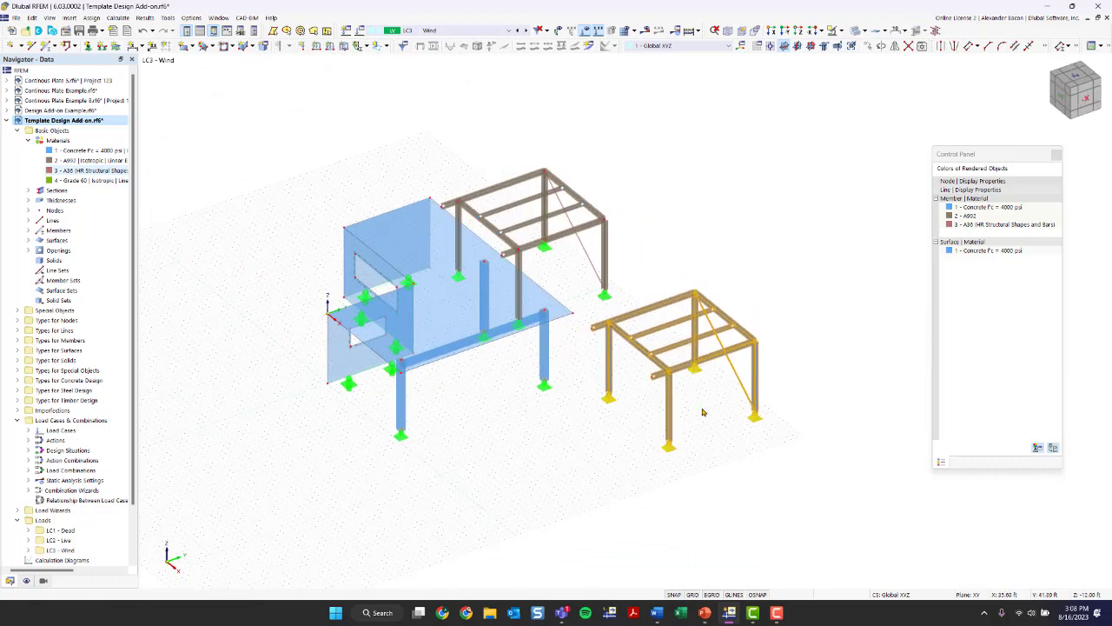
pyautogui.click(585, 359)
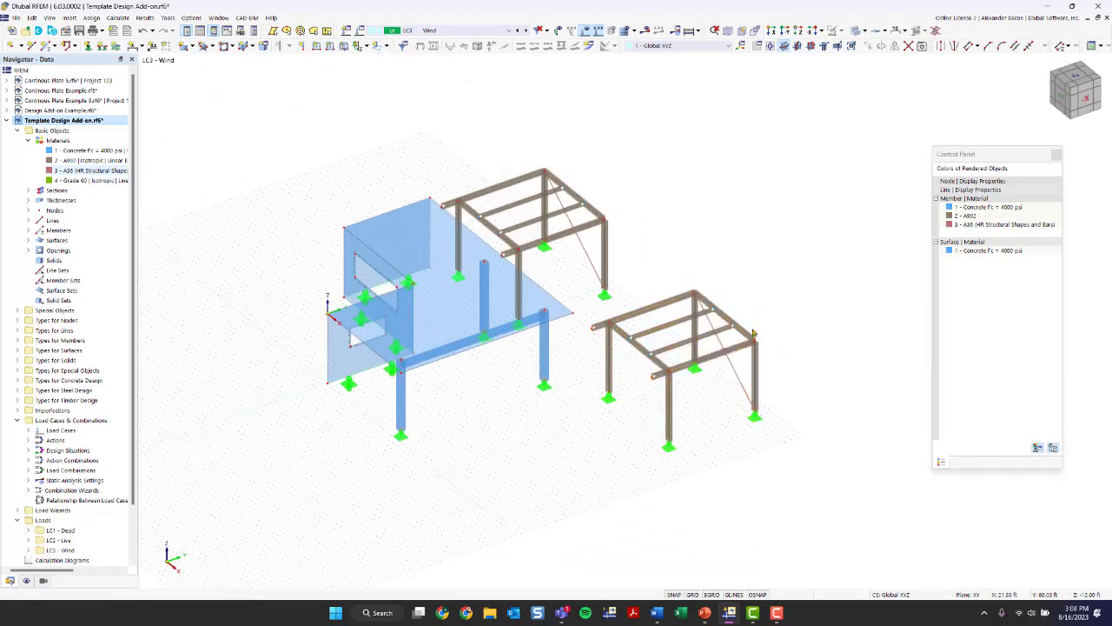
pyautogui.click(360, 31)
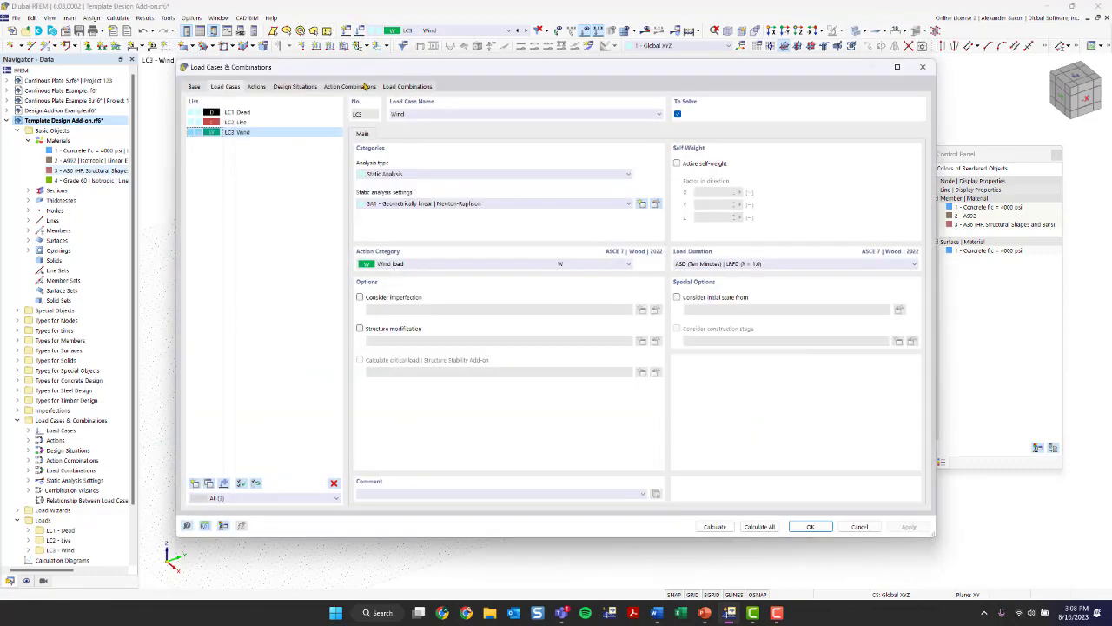
pyautogui.click(333, 483)
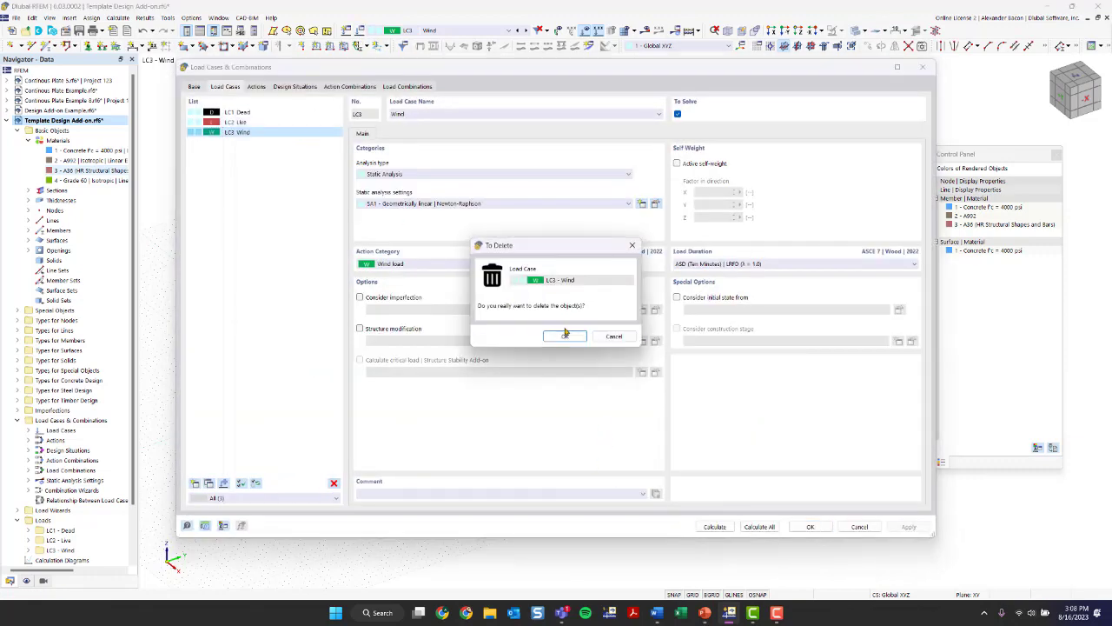
pyautogui.click(565, 334)
pyautogui.click(650, 351)
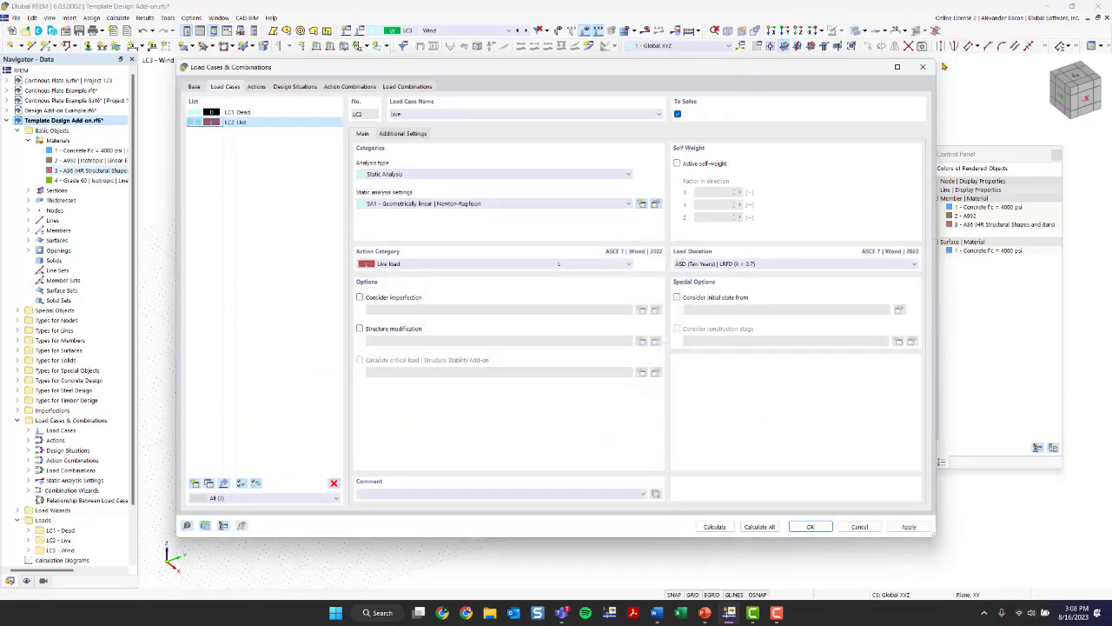
pyautogui.click(923, 67)
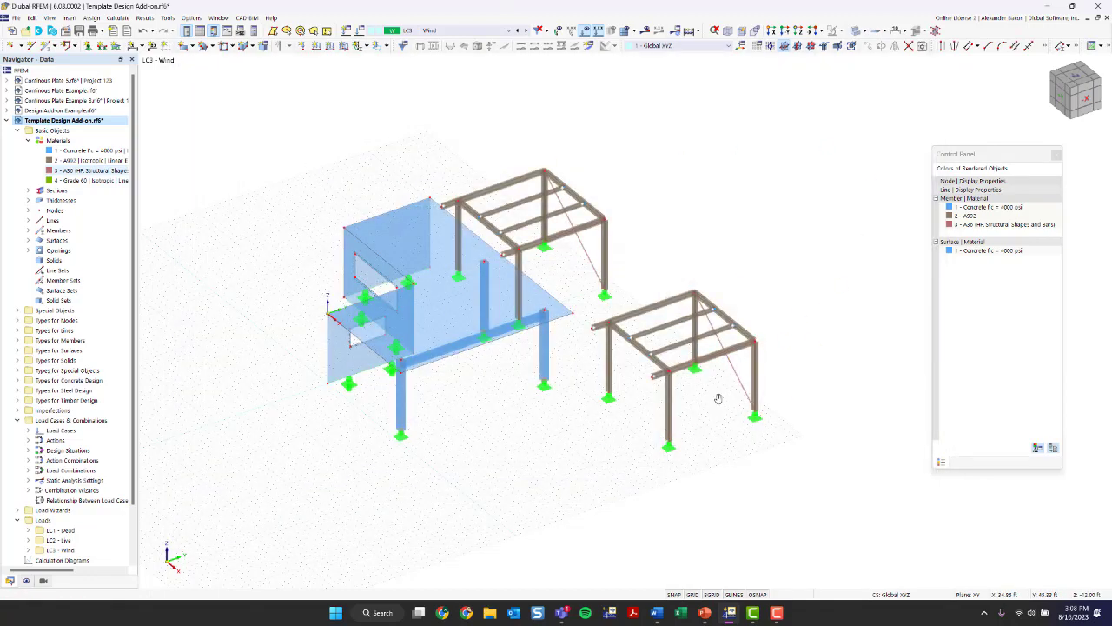
# - Set up a rotation of the copied steel frame by -90° about an axis parallel to Z, without creating a copy
pyautogui.moveTo(718, 392)
pyautogui.keyDown('ctrl'); pyautogui.mouseDown(button='middle')
pyautogui.moveTo(685, 397)
pyautogui.moveTo(718, 405)
pyautogui.mouseUp(button='middle'); pyautogui.keyUp('ctrl')
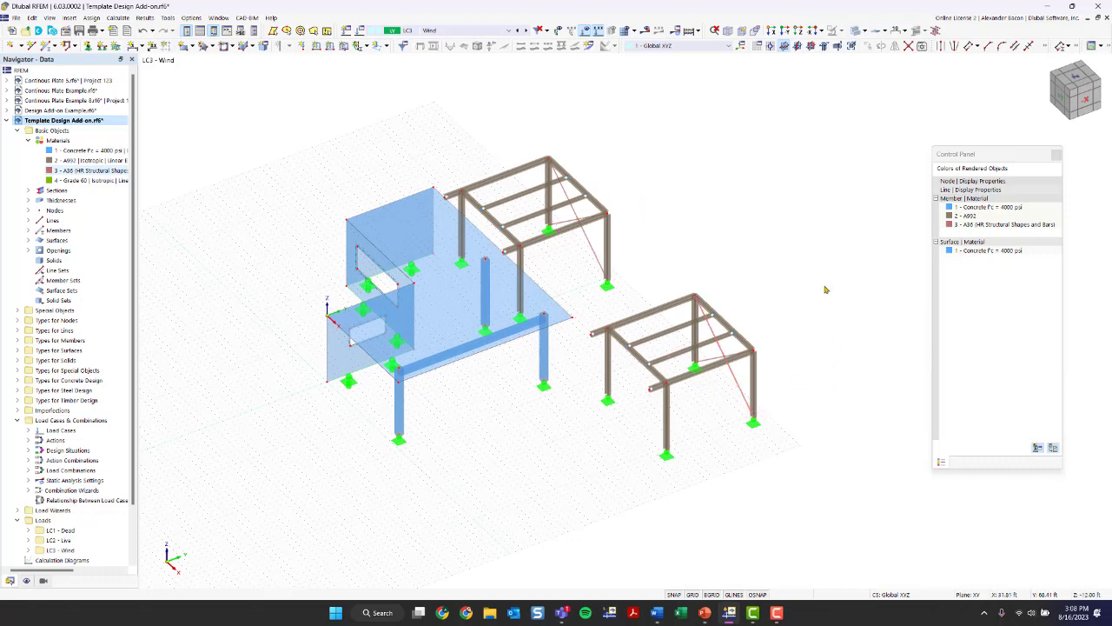
pyautogui.moveTo(801, 249); pyautogui.dragTo(740, 330)
pyautogui.scroll(3, 697, 280)
pyautogui.keyDown('ctrl'); pyautogui.moveTo(752, 288); pyautogui.dragTo(777, 278, button='middle'); pyautogui.keyUp('ctrl')
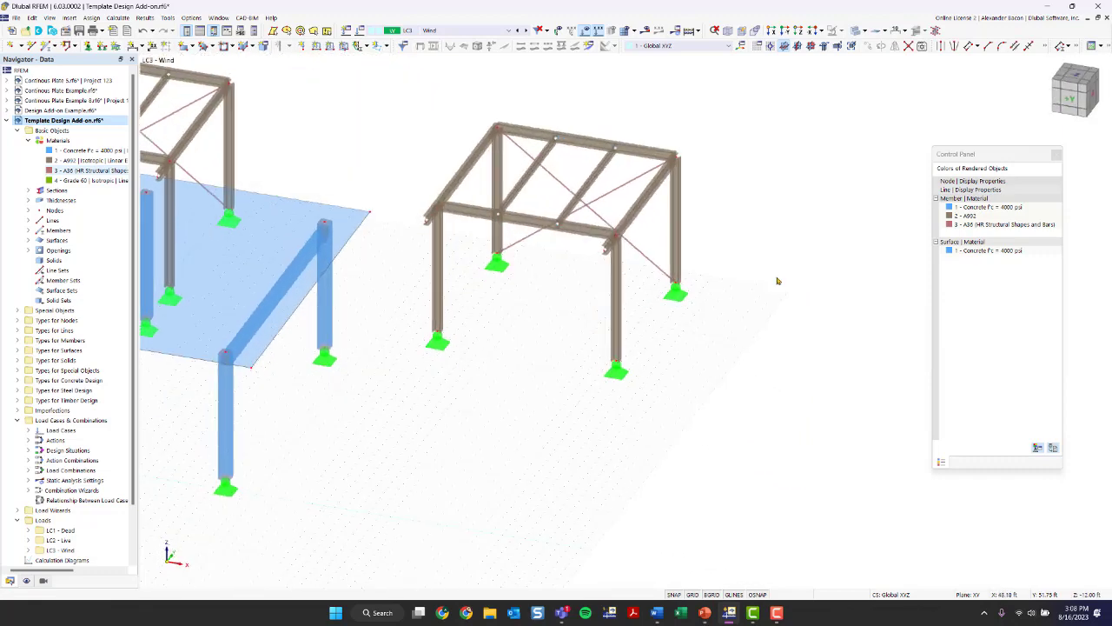
pyautogui.moveTo(769, 77); pyautogui.dragTo(391, 436)
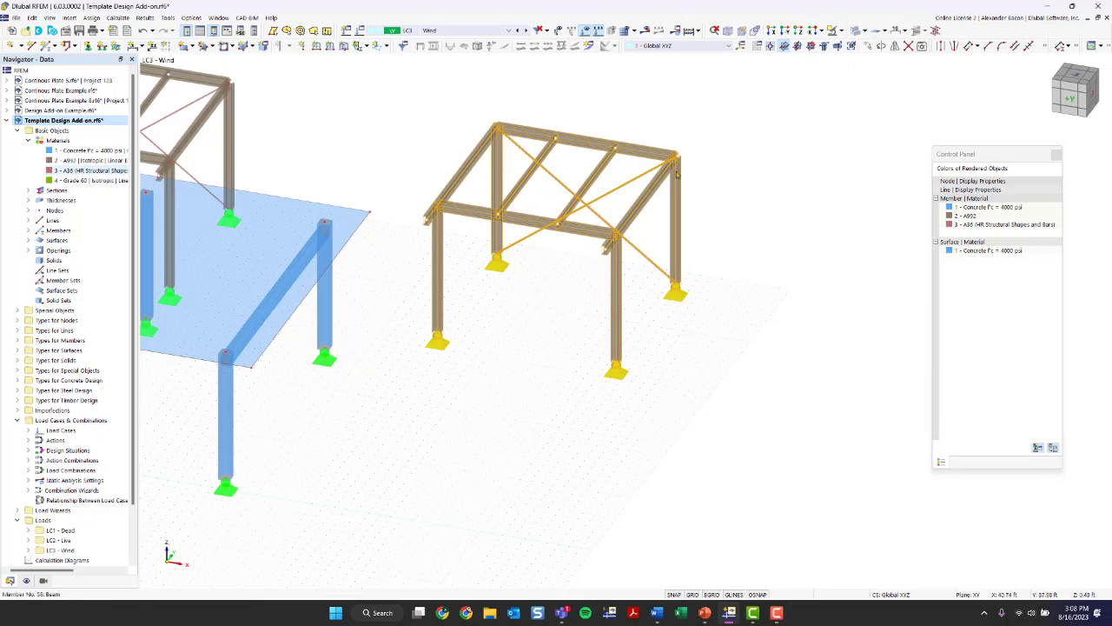
pyautogui.click(881, 46)
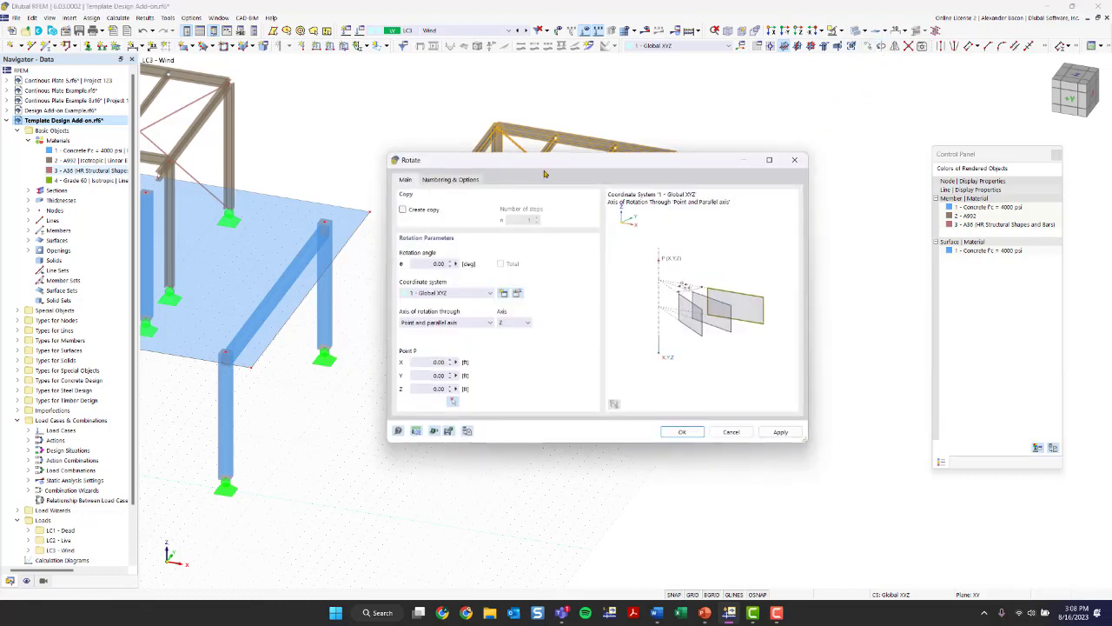
pyautogui.click(421, 211)
pyautogui.click(419, 215)
pyautogui.click(513, 323)
pyautogui.click(447, 323)
pyautogui.click(443, 322)
pyautogui.click(465, 331)
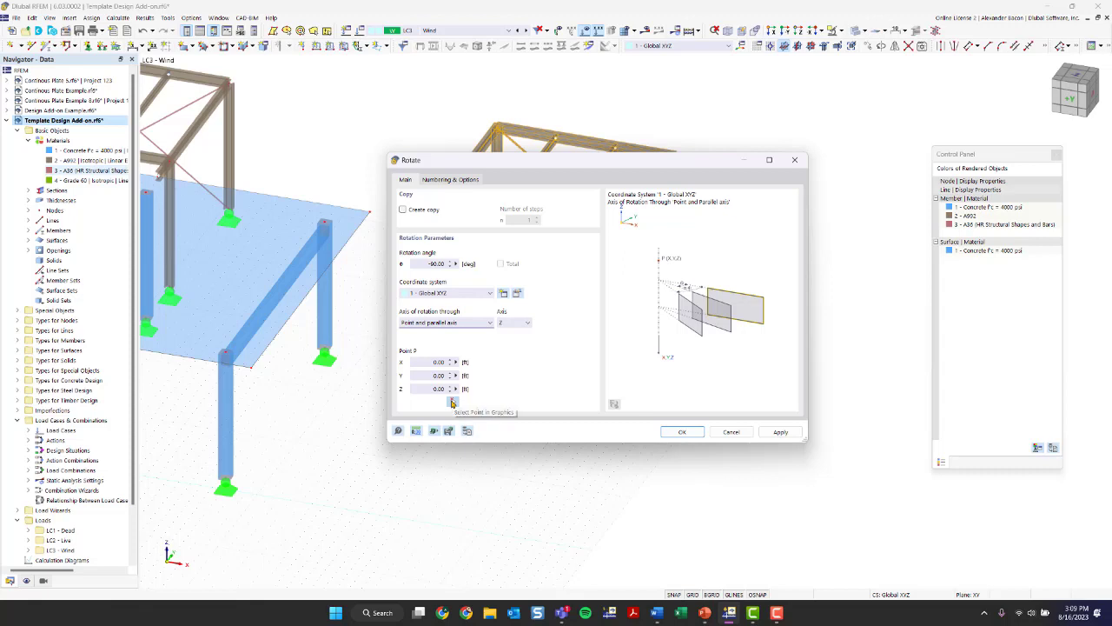
# - Pick the frame's beam-end node at X 24.50, Y 30.00, Z 0.00 ft as rotation point P and apply the rotation
pyautogui.click(430, 361)
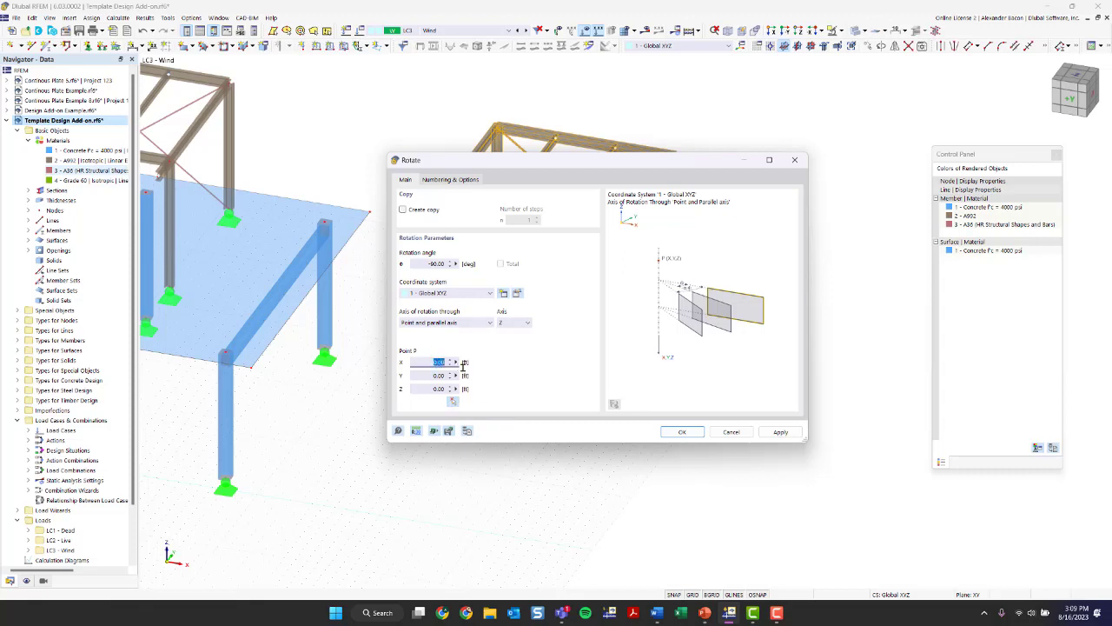
pyautogui.click(429, 375)
pyautogui.click(452, 403)
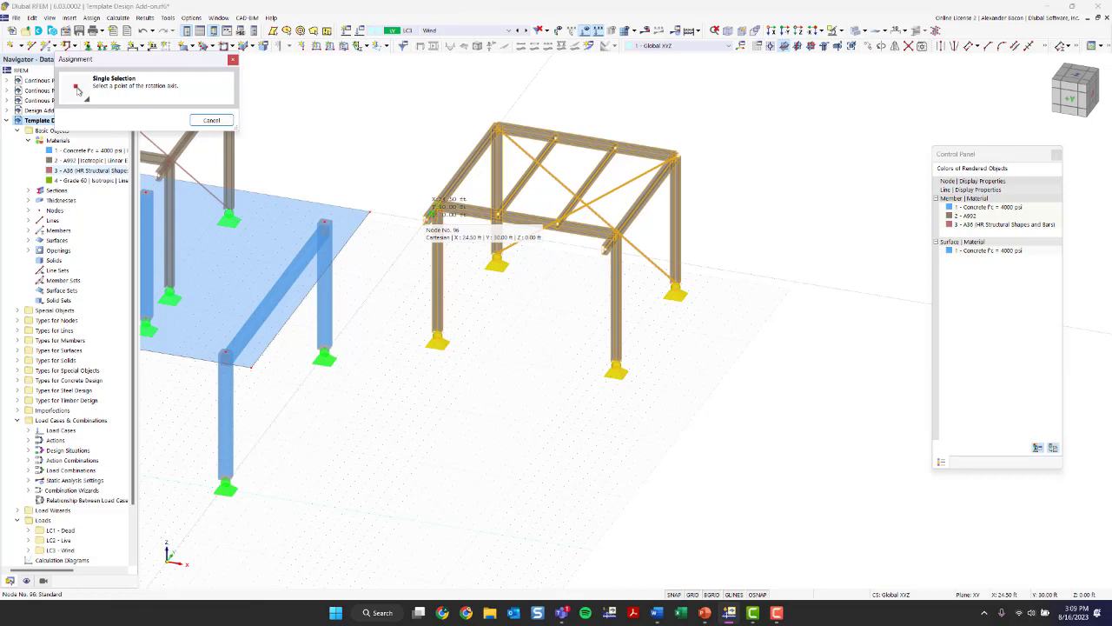
pyautogui.click(432, 212)
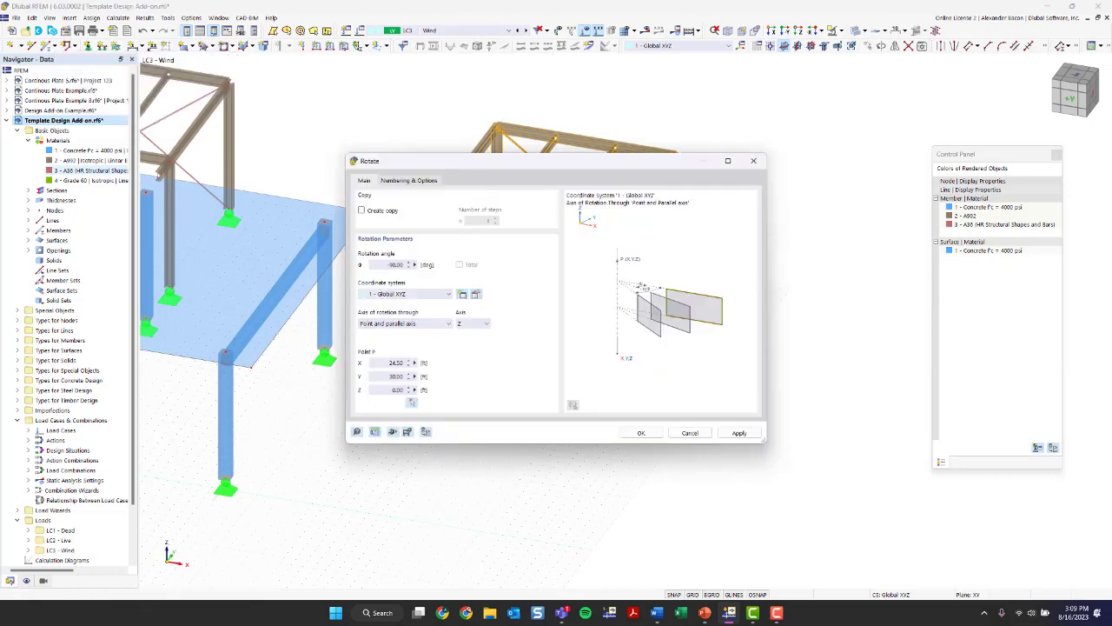
pyautogui.click(641, 433)
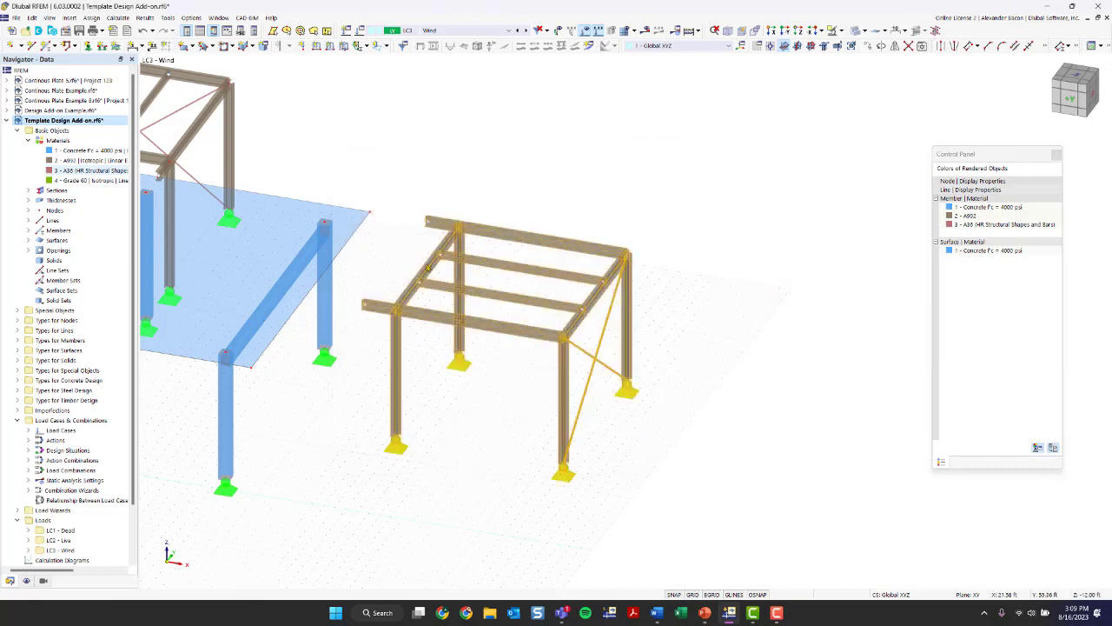
pyautogui.click(652, 429)
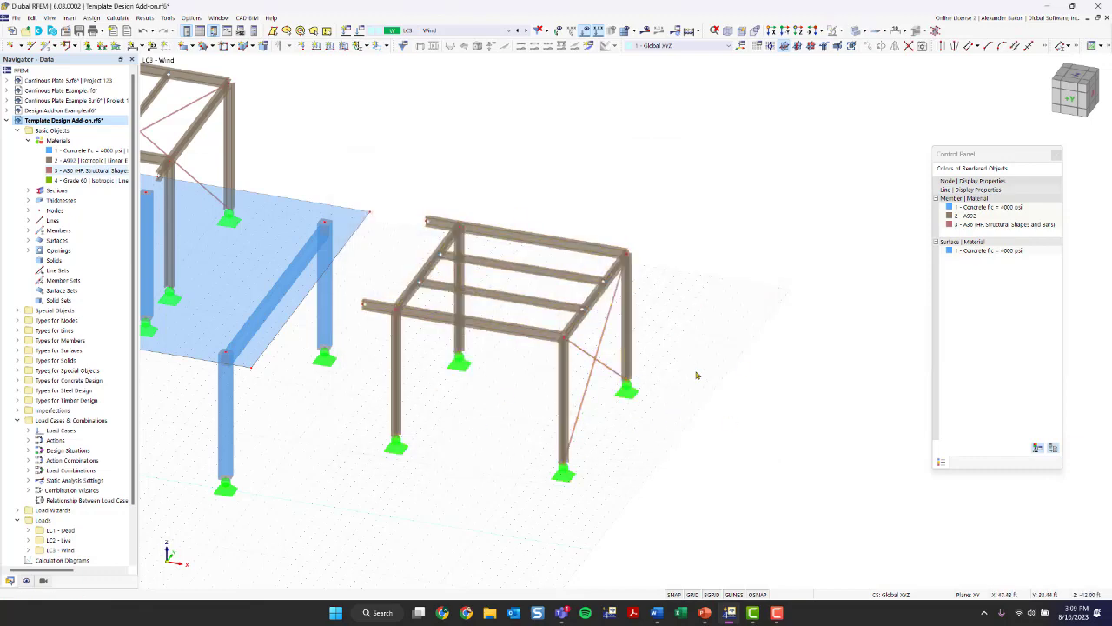
pyautogui.keyDown('ctrl'); pyautogui.moveTo(699, 375); pyautogui.dragTo(648, 360, button='middle'); pyautogui.keyUp('ctrl')
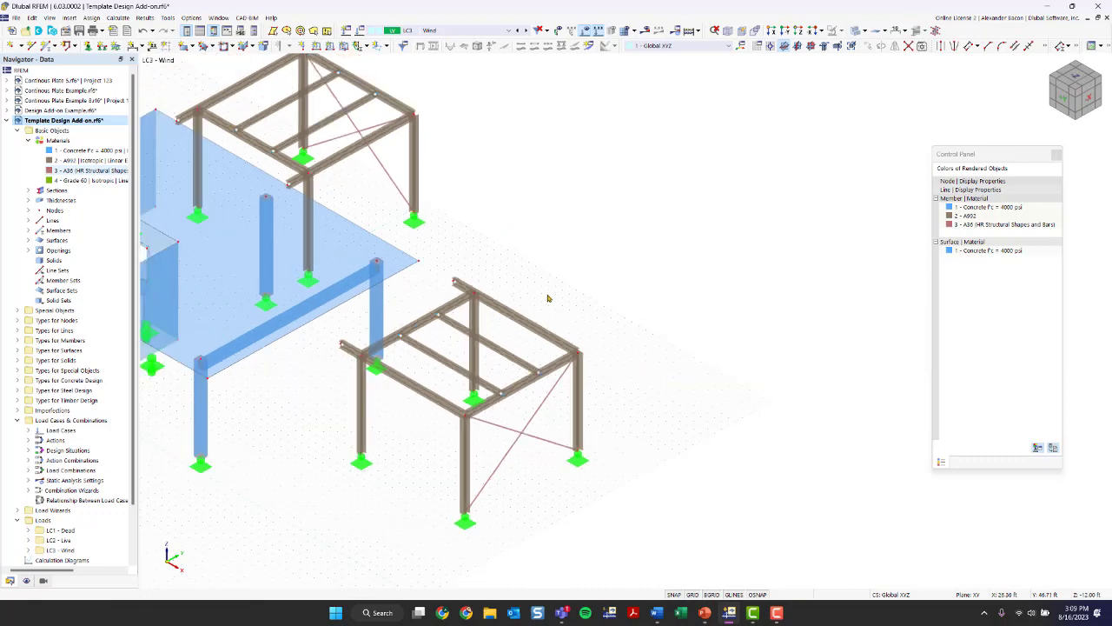
pyautogui.moveTo(490, 369); pyautogui.dragTo(607, 367, button='middle')
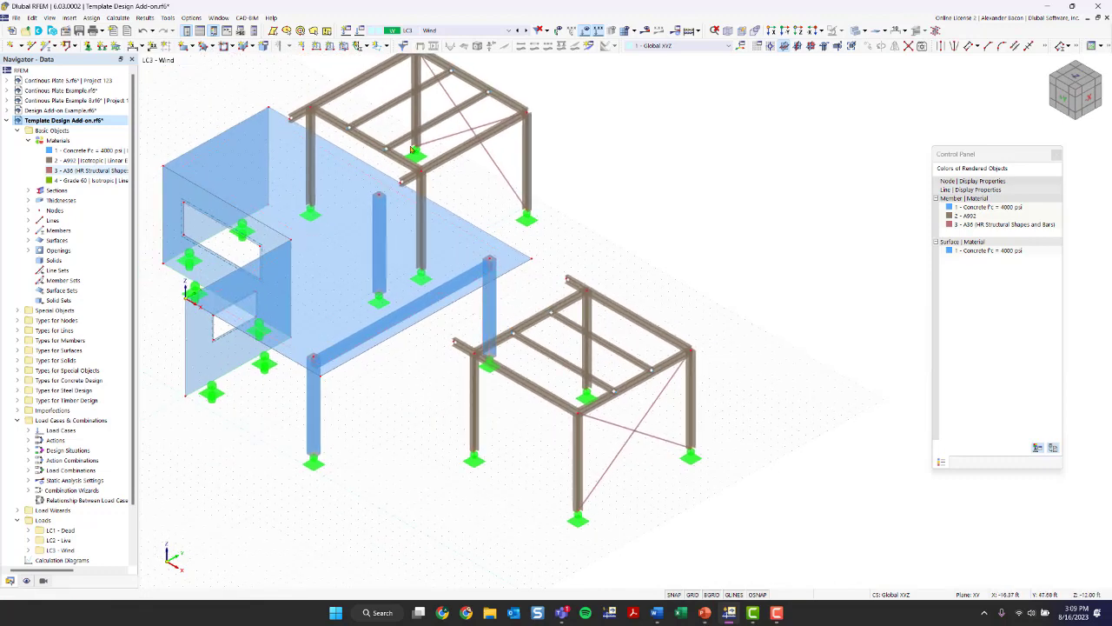
pyautogui.scroll(5, 508, 302)
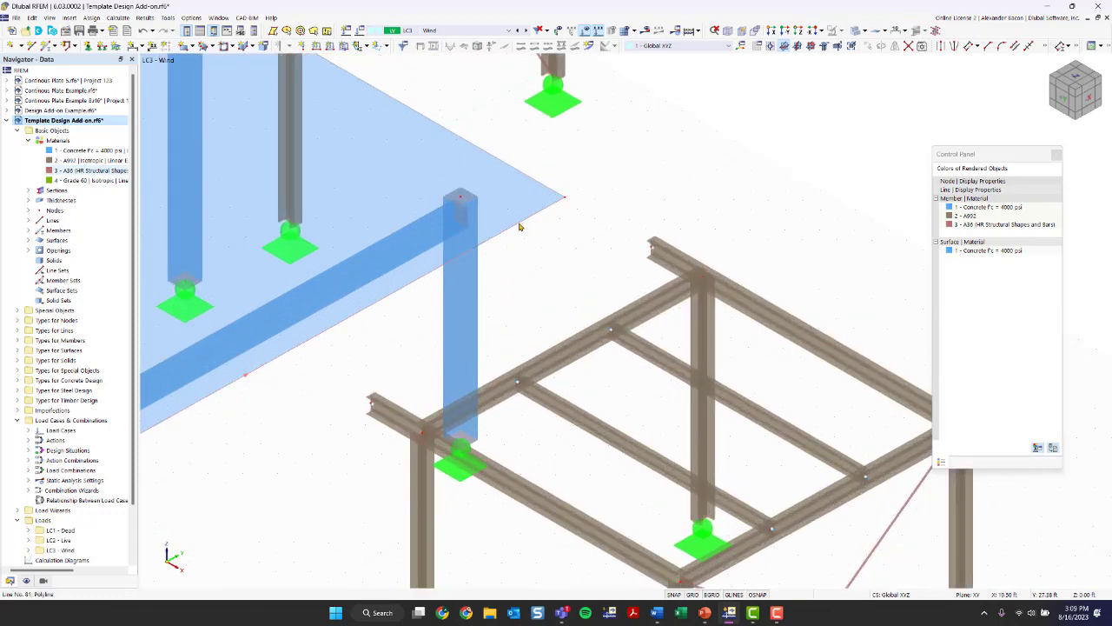
pyautogui.scroll(-5, 520, 227)
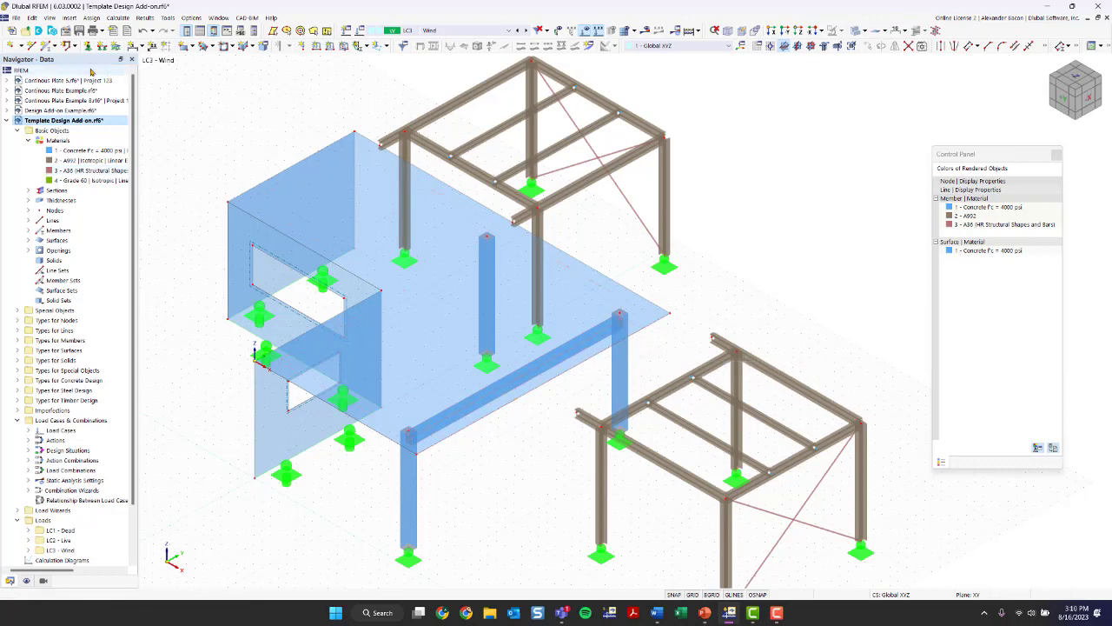
pyautogui.click(16, 49)
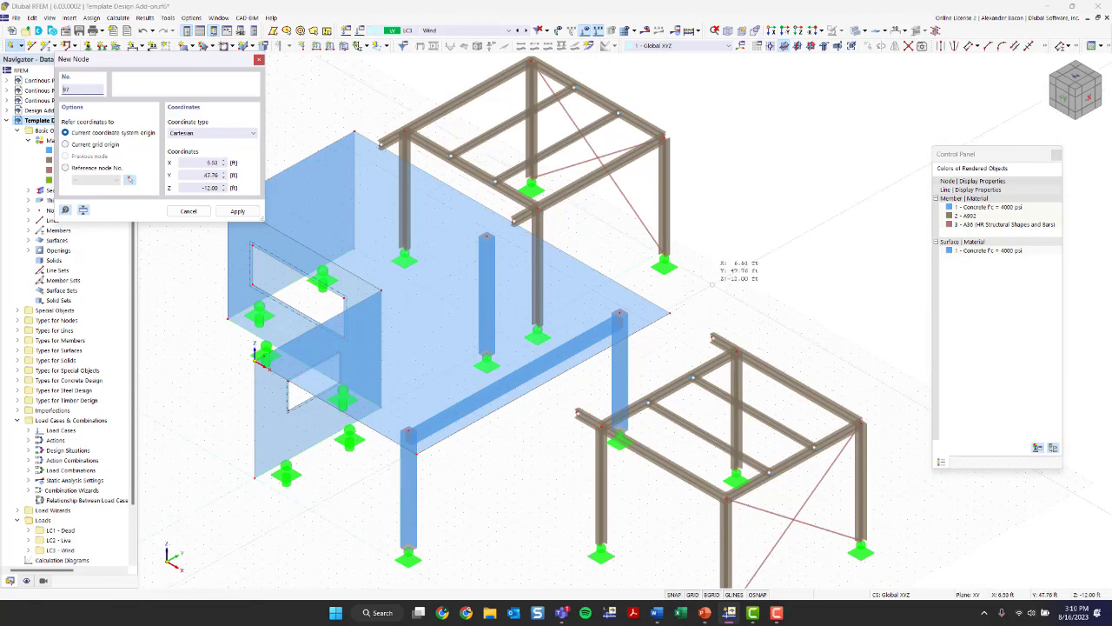
pyautogui.press('Escape')
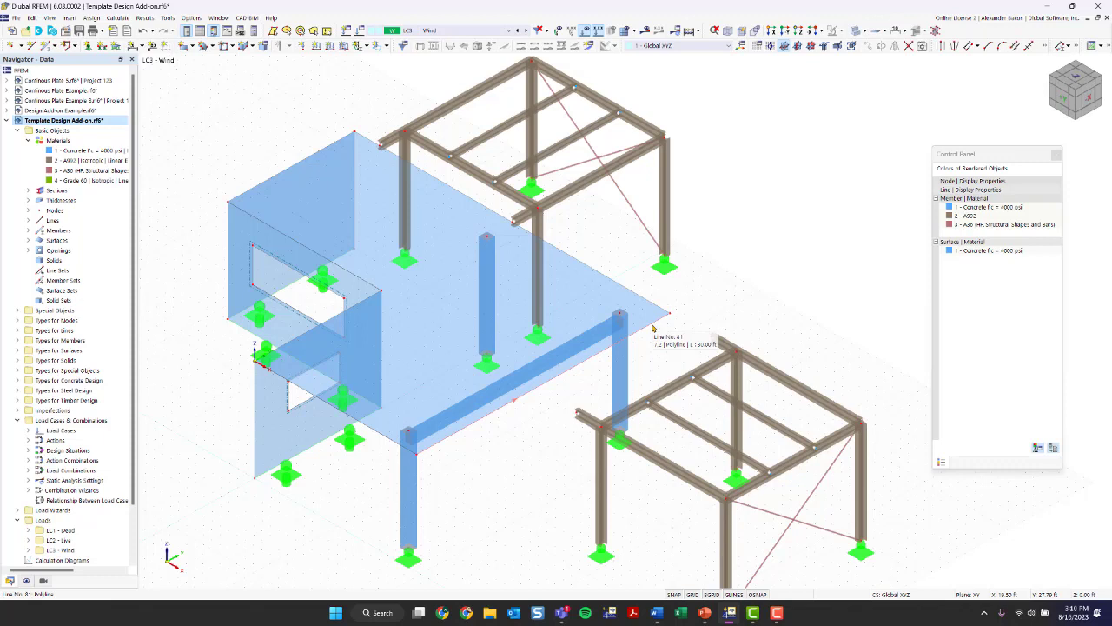
# - Turn on the line orientation display to show the direction of the concrete slab's free edge line beside the copied frame
pyautogui.scroll(2, 548, 386)
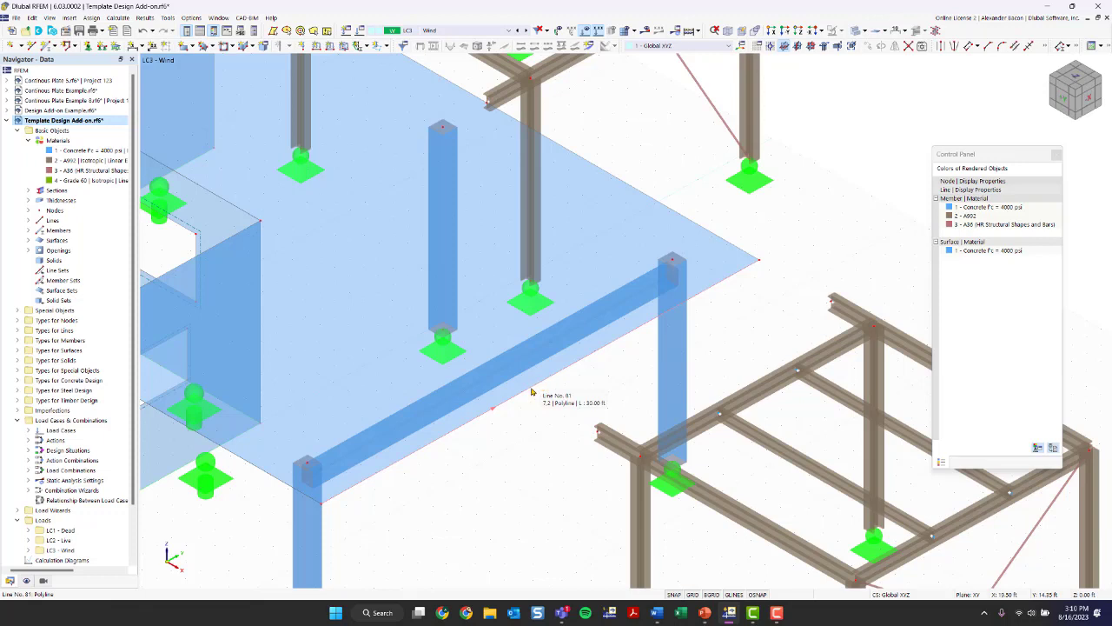
pyautogui.rightClick(532, 391)
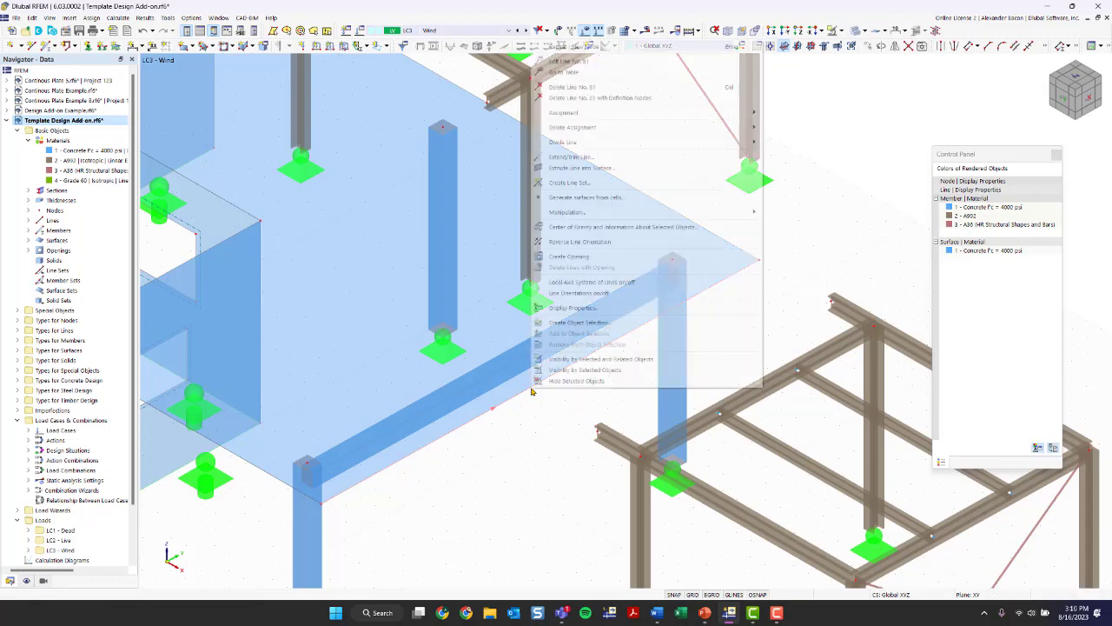
pyautogui.click(608, 293)
pyautogui.scroll(-2, 546, 453)
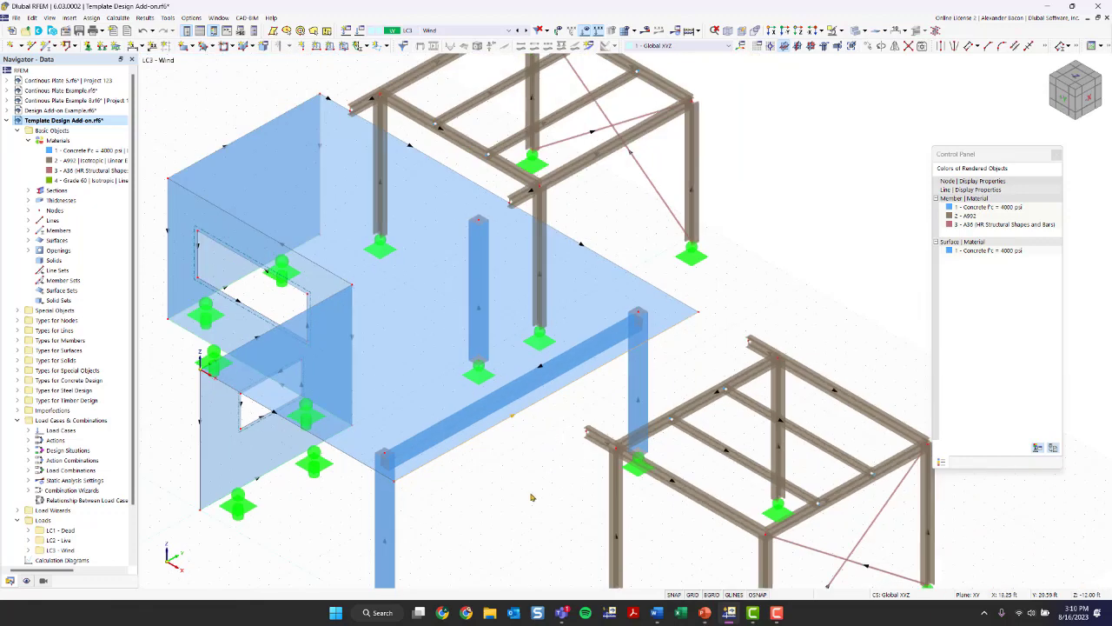
pyautogui.moveTo(501, 513); pyautogui.dragTo(480, 476, button='middle')
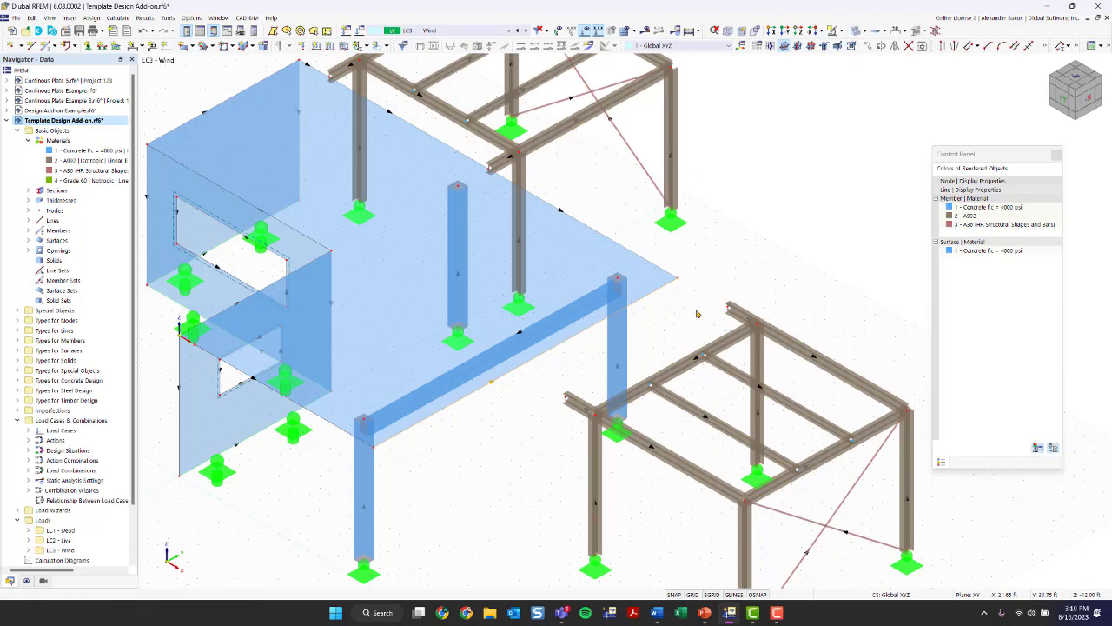
# - Place an on-line node 3 ft from the end of the slab's free edge line using Divide Line by distance, without dividing the line
pyautogui.rightClick(514, 375)
pyautogui.click(546, 289)
pyautogui.rightClick(555, 349)
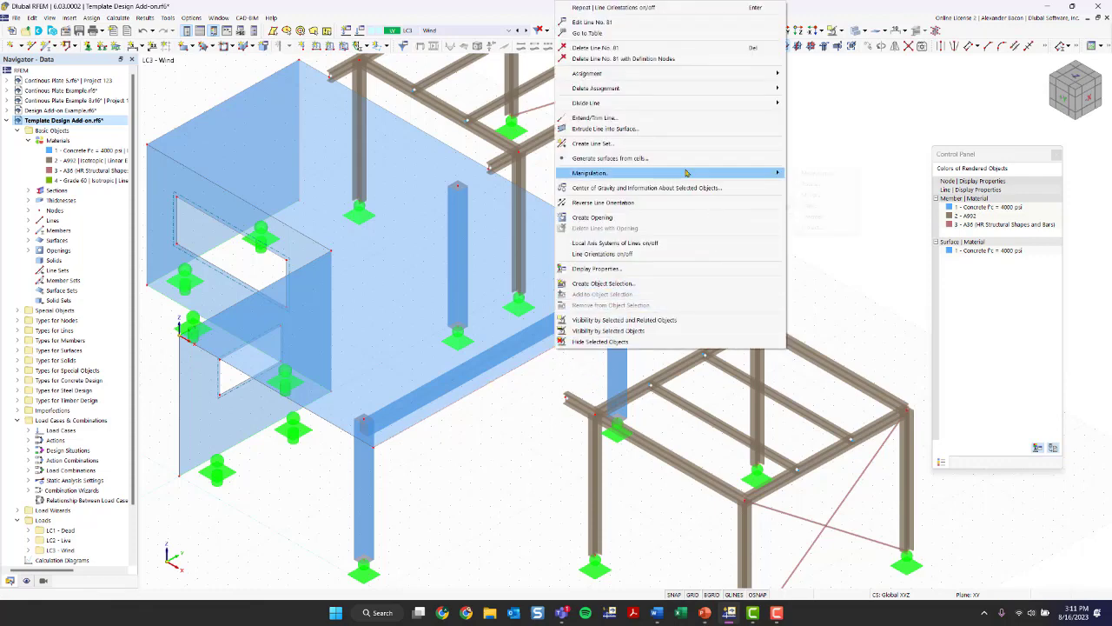
pyautogui.moveTo(625, 108)
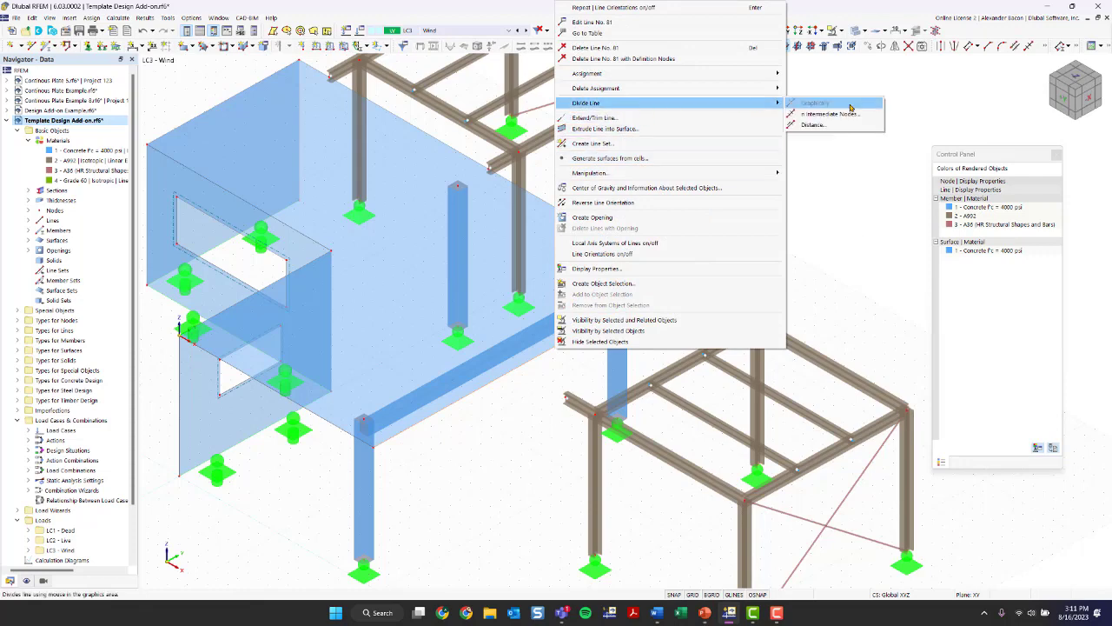
pyautogui.click(813, 125)
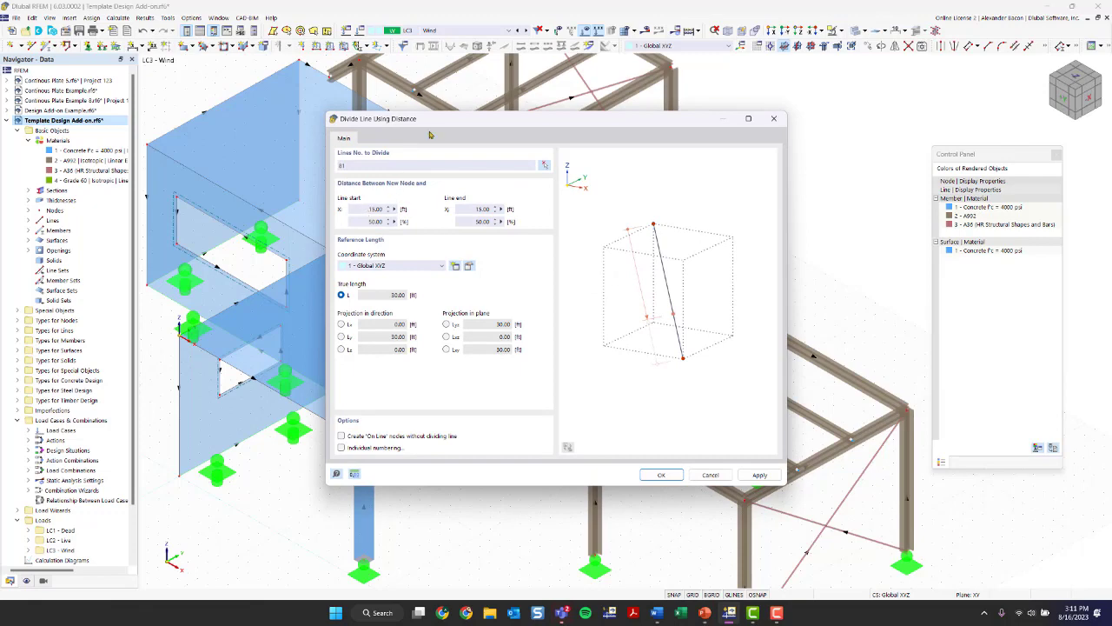
pyautogui.moveTo(425, 127)
pyautogui.mouseDown()
pyautogui.moveTo(782, 264)
pyautogui.moveTo(470, 170)
pyautogui.moveTo(413, 118)
pyautogui.mouseUp()
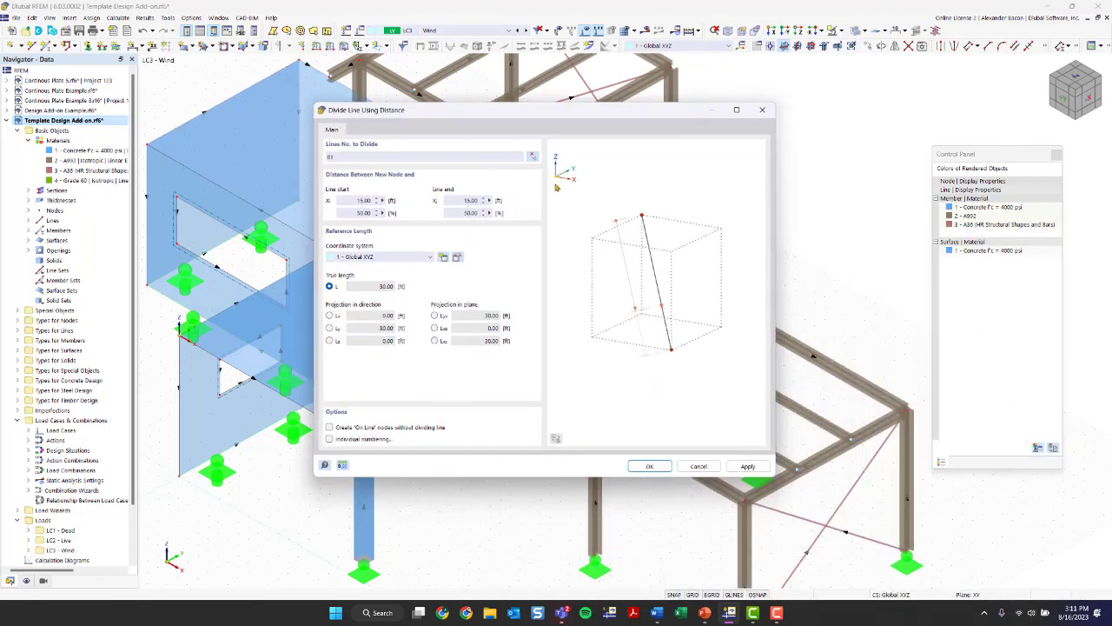
pyautogui.doubleClick(464, 201)
pyautogui.write('3')
pyautogui.click(464, 213)
pyautogui.click(467, 213)
pyautogui.click(329, 428)
pyautogui.click(648, 466)
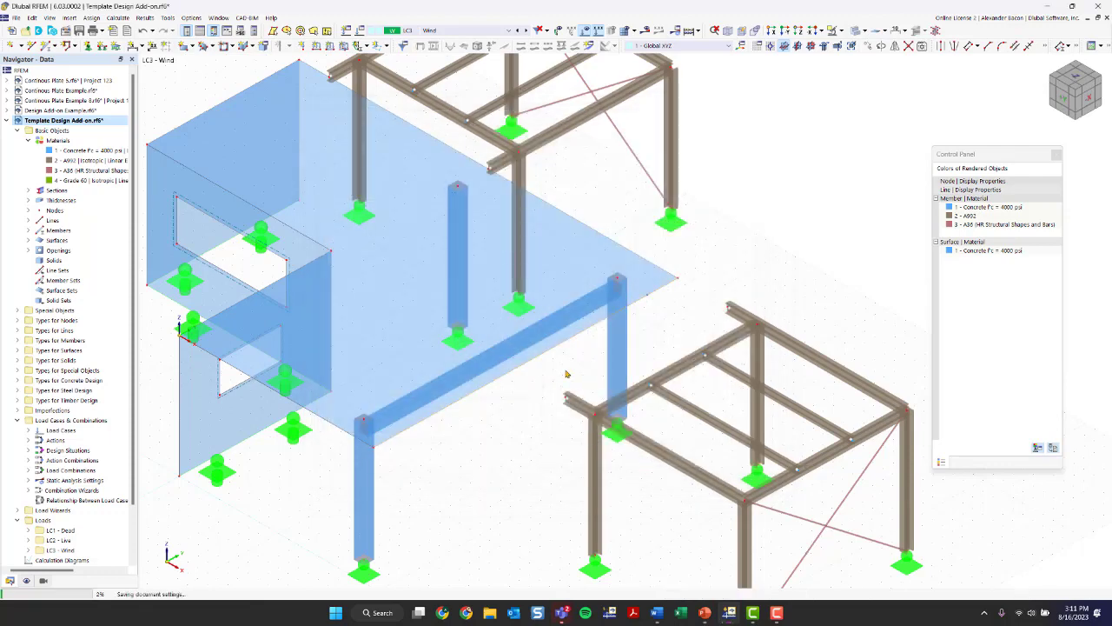
# - Check the new slab-edge node's on-line parameters, node type and coordinates, leaving its properties unedited
pyautogui.scroll(1, 681, 306)
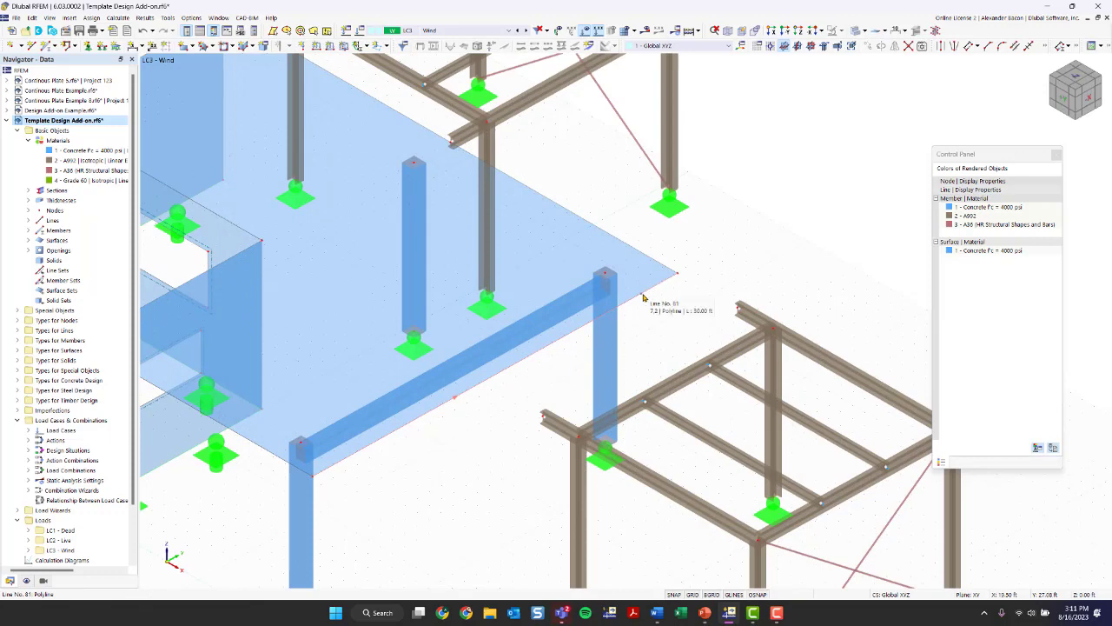
pyautogui.scroll(2, 645, 295)
pyautogui.scroll(2, 643, 297)
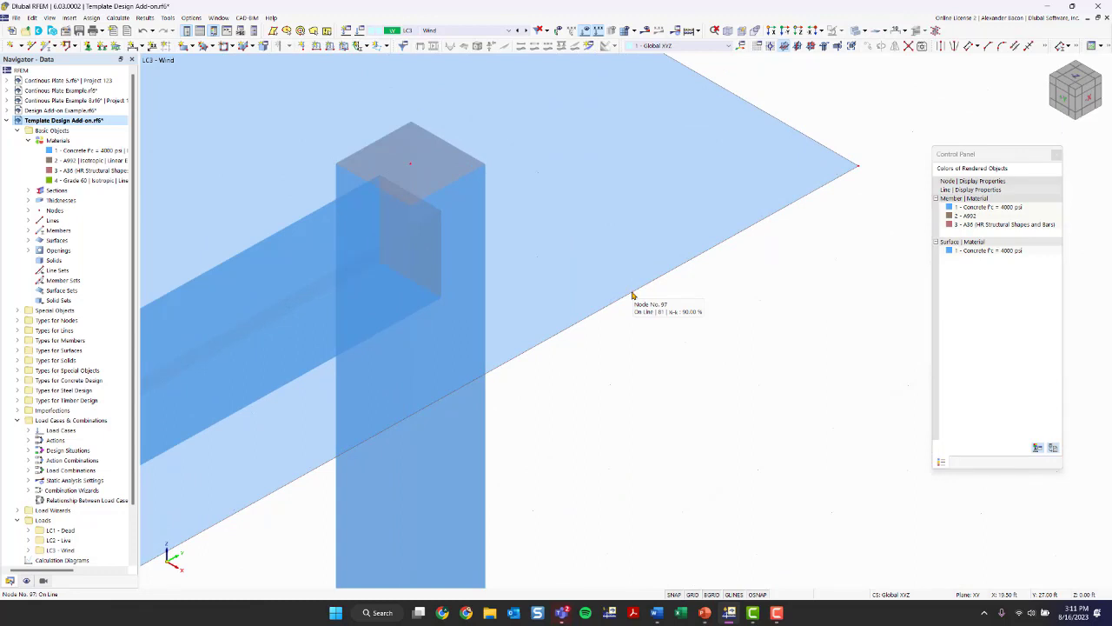
pyautogui.scroll(-1, 632, 296)
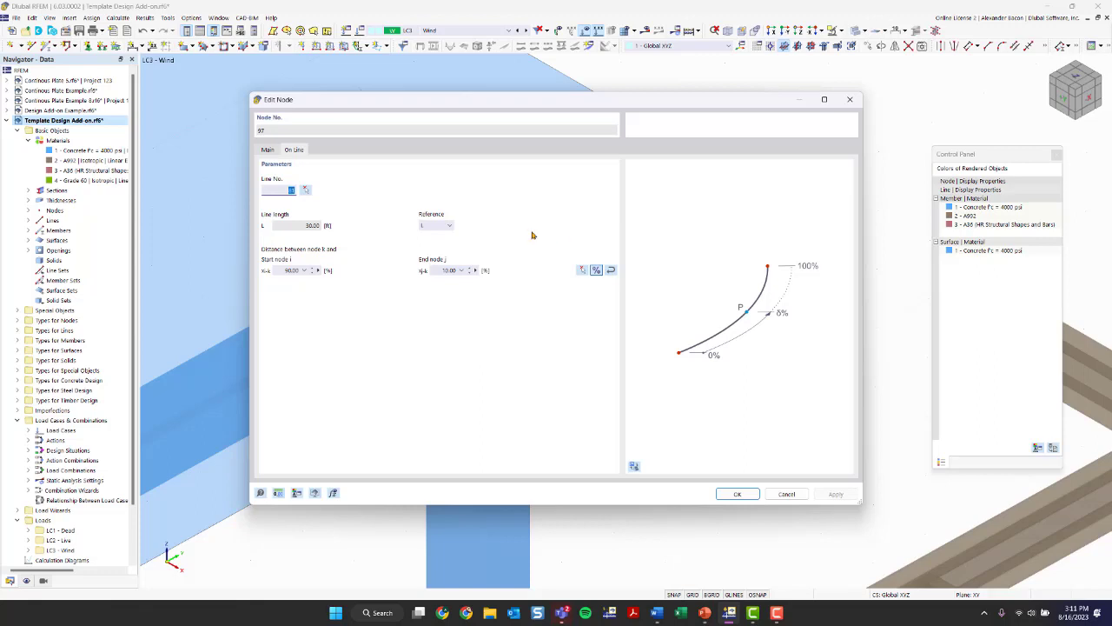
pyautogui.click(267, 149)
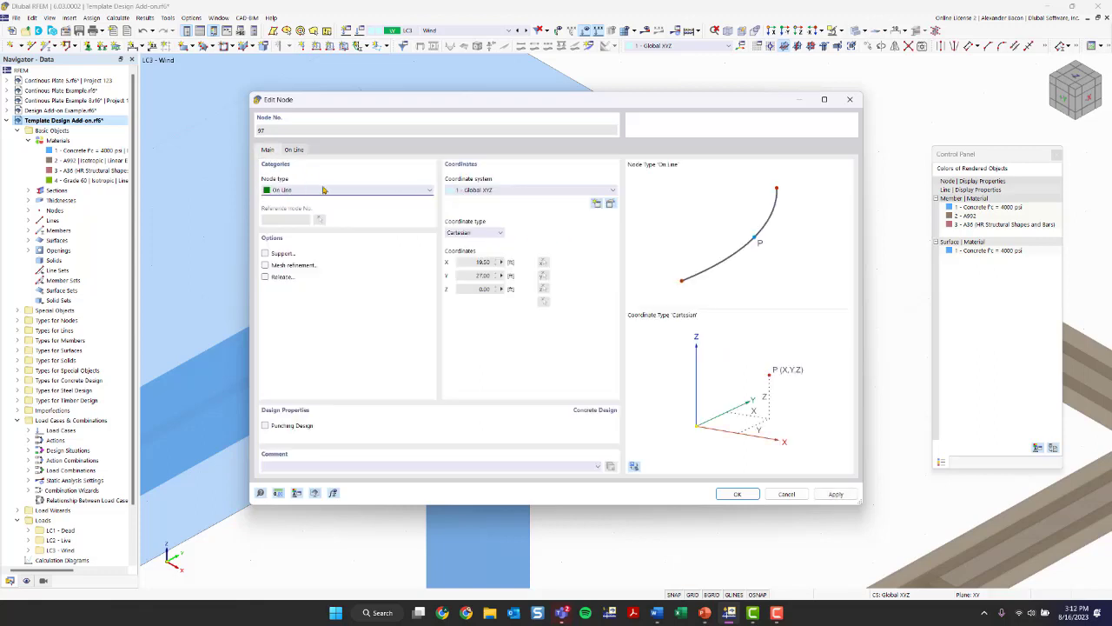
pyautogui.click(849, 100)
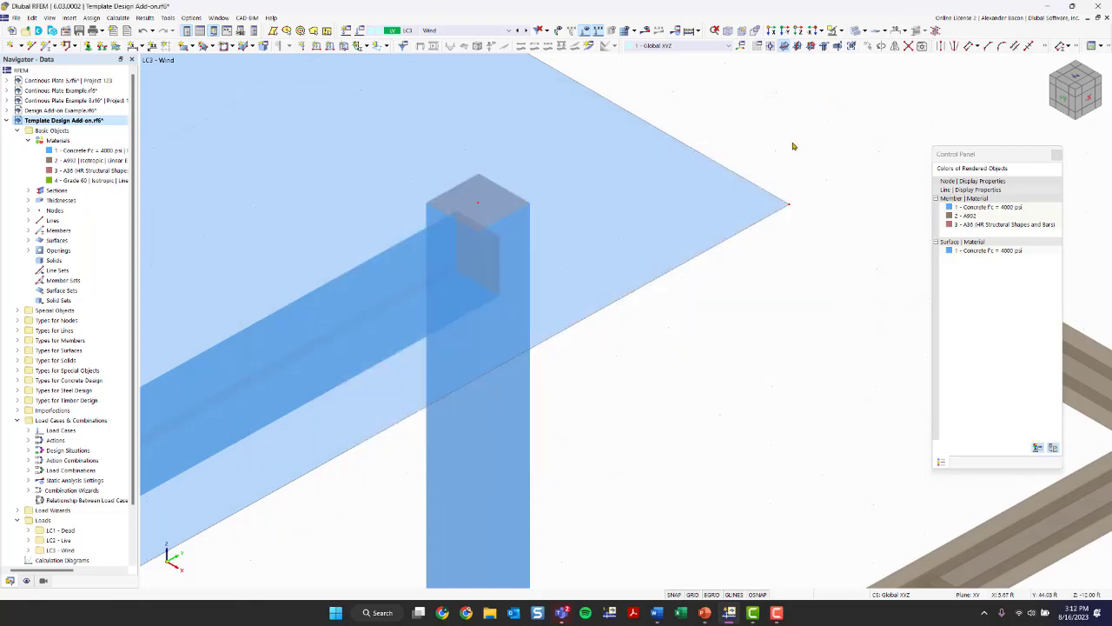
# - Select the whole copied steel frame and move it by its far beam-end node onto the new node on the slab edge
pyautogui.scroll(-5, 770, 231)
pyautogui.scroll(-2, 791, 279)
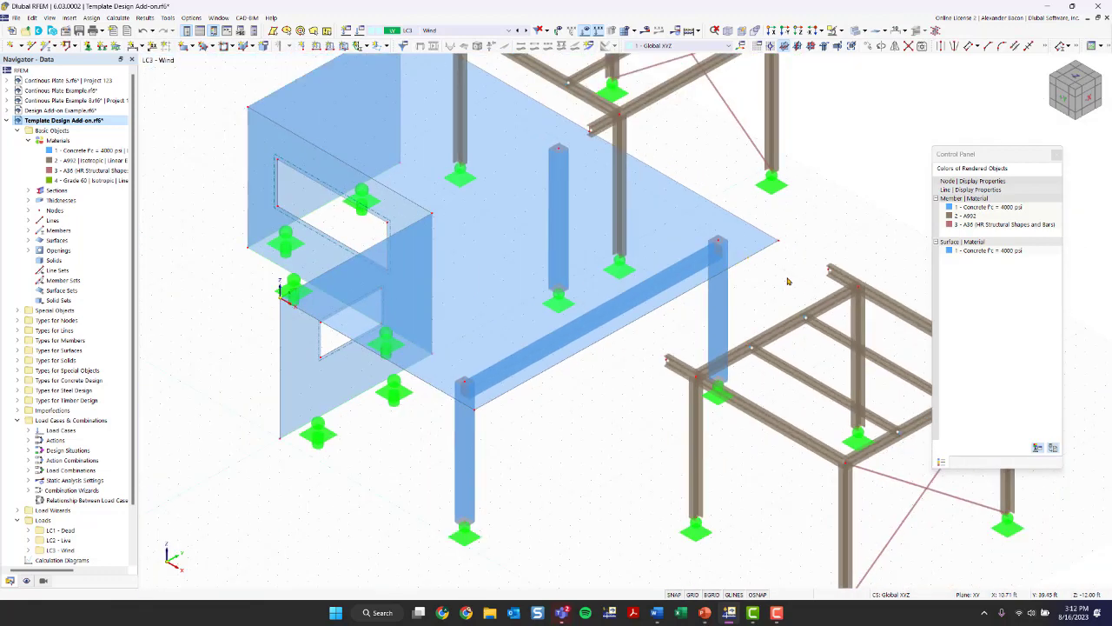
pyautogui.moveTo(789, 289); pyautogui.dragTo(839, 139, button='middle')
pyautogui.moveTo(835, 151); pyautogui.dragTo(484, 507)
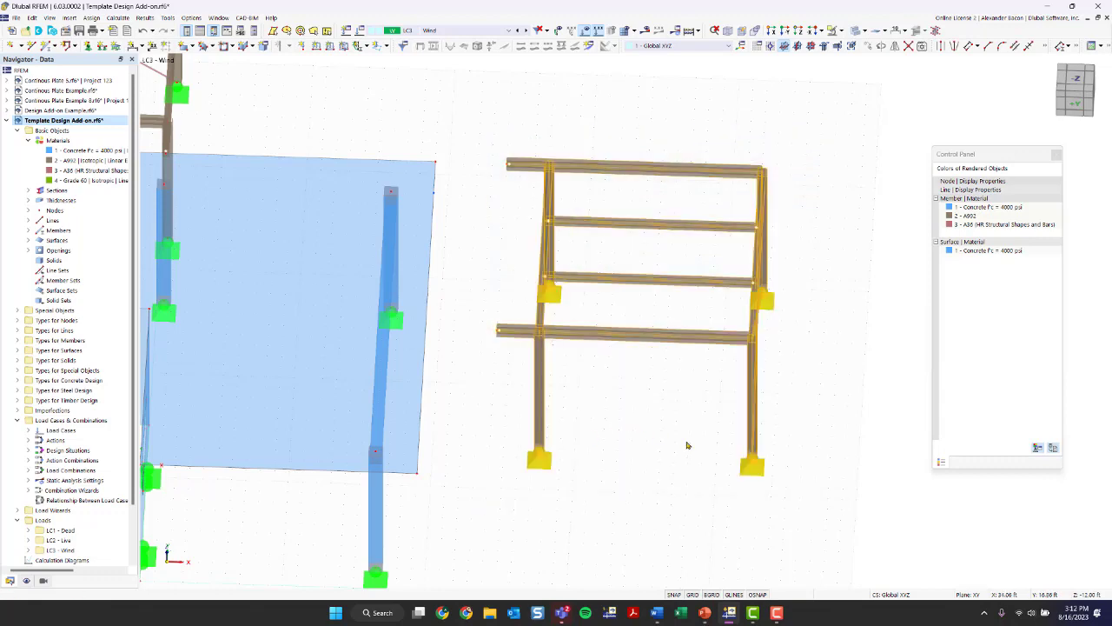
pyautogui.keyDown('ctrl'); pyautogui.moveTo(687, 447); pyautogui.dragTo(904, 549, button='middle'); pyautogui.keyUp('ctrl')
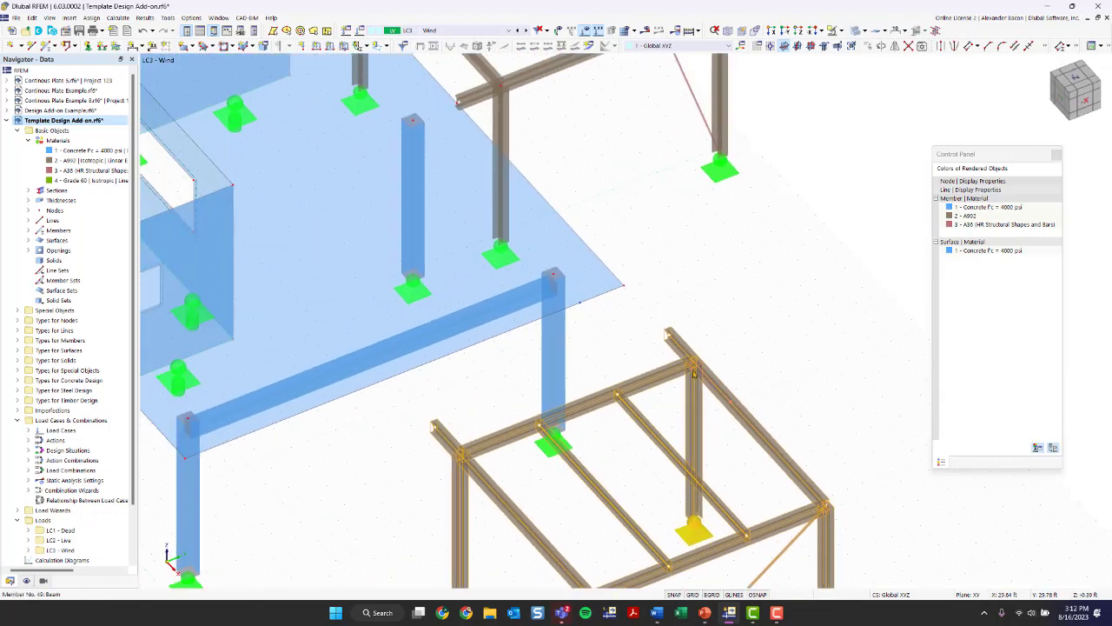
pyautogui.moveTo(669, 335); pyautogui.dragTo(580, 304)
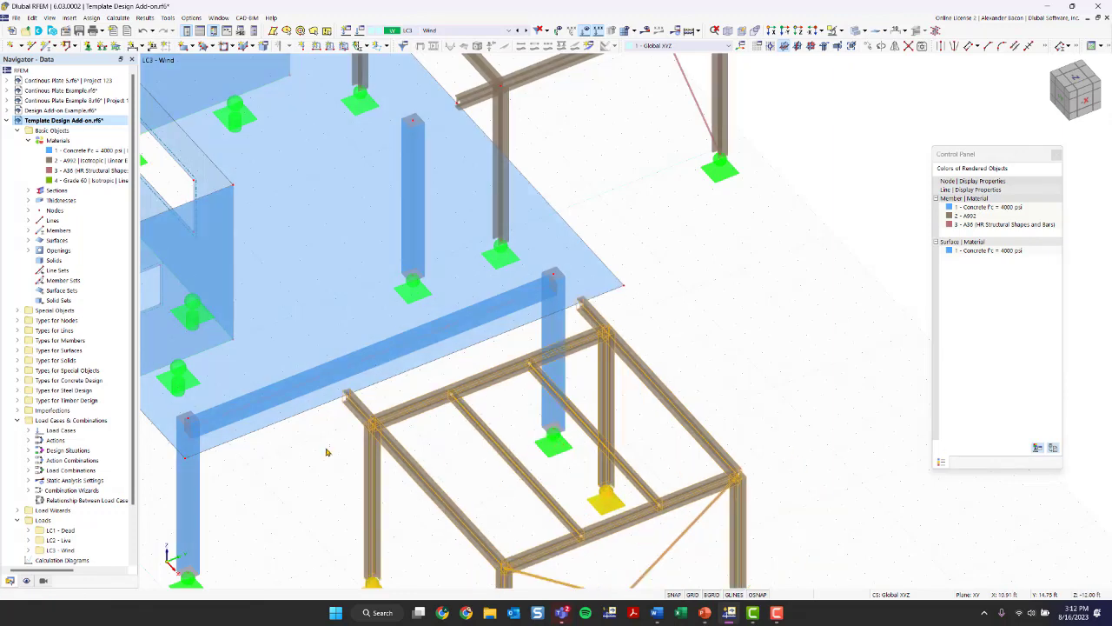
pyautogui.click(340, 466)
pyautogui.scroll(-1, 339, 467)
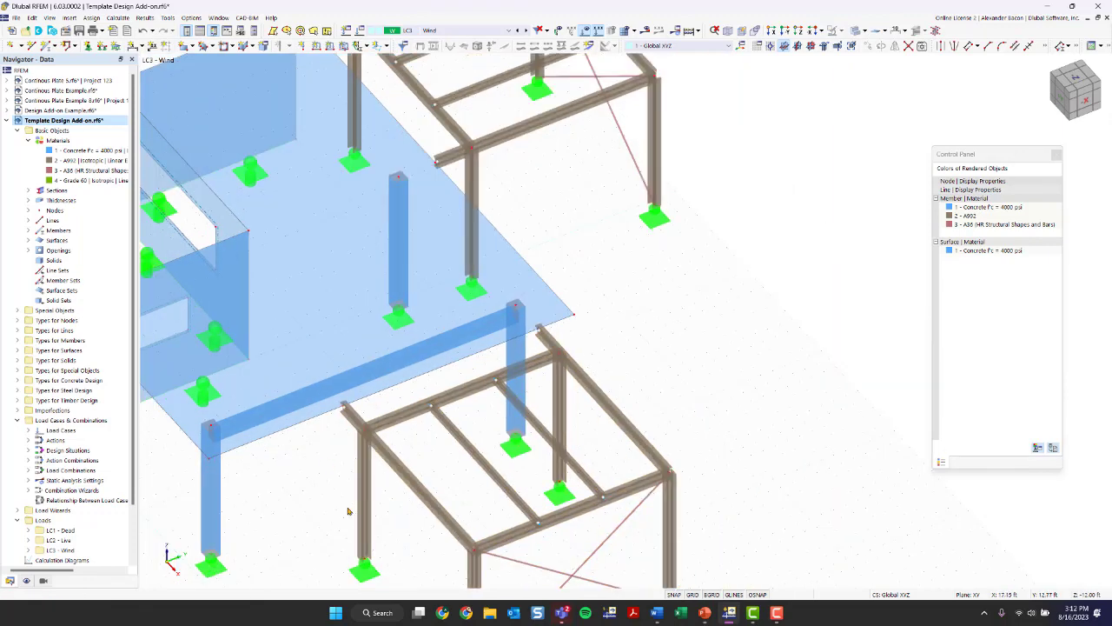
# - Examine from several angles how both beam ends of the moved steel frame meet the concrete slab edge
pyautogui.moveTo(378, 471); pyautogui.dragTo(559, 352, button='middle')
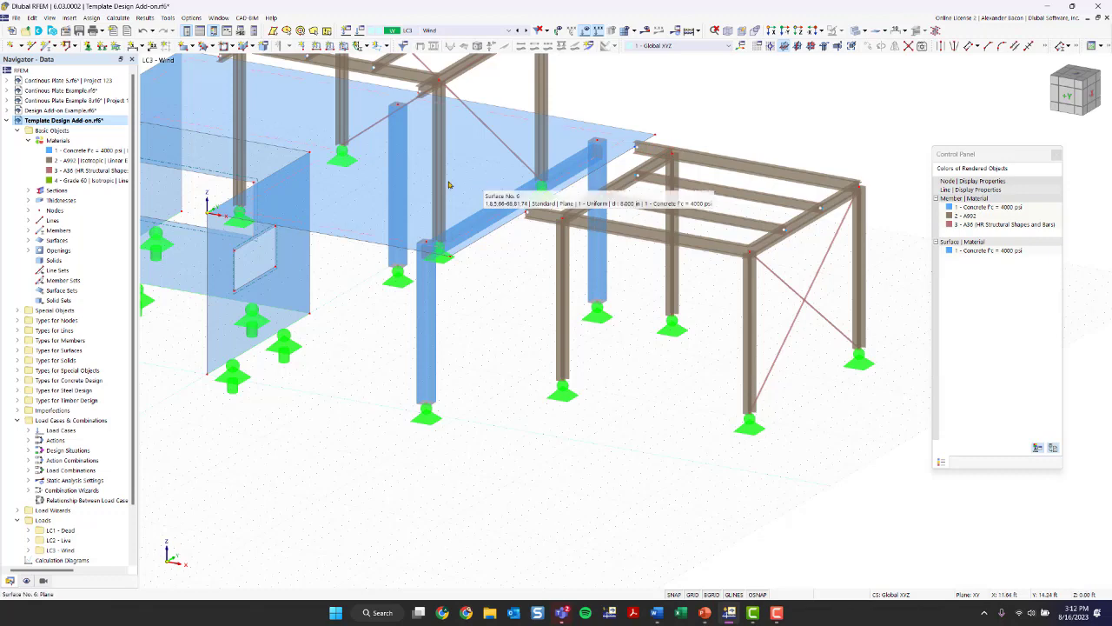
pyautogui.scroll(3, 504, 208)
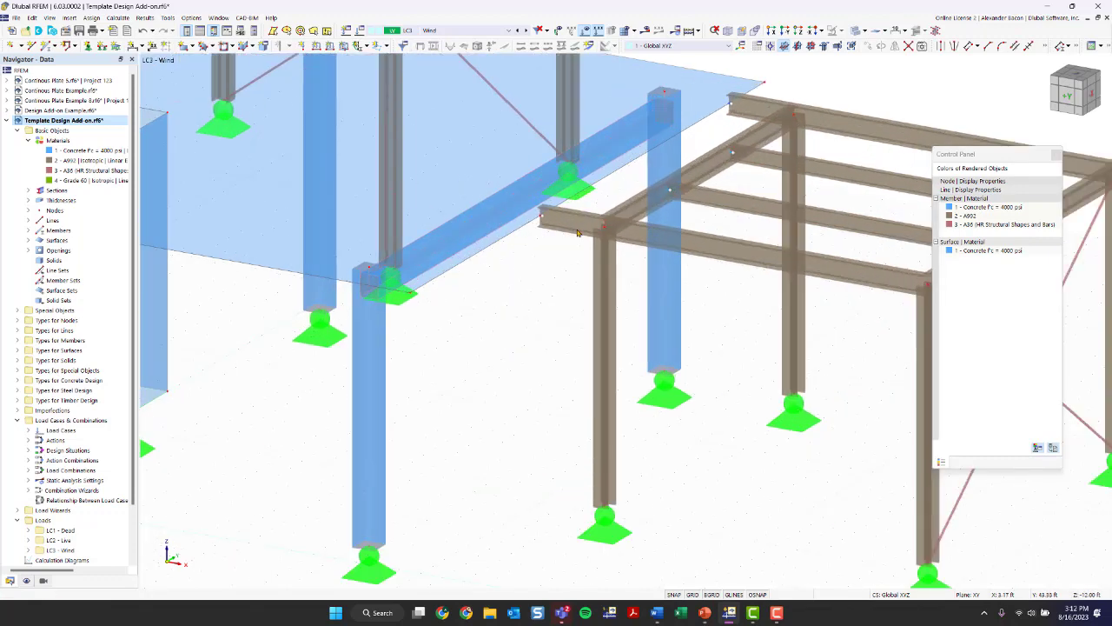
pyautogui.keyDown('ctrl'); pyautogui.moveTo(569, 279); pyautogui.dragTo(354, 345, button='middle'); pyautogui.keyUp('ctrl')
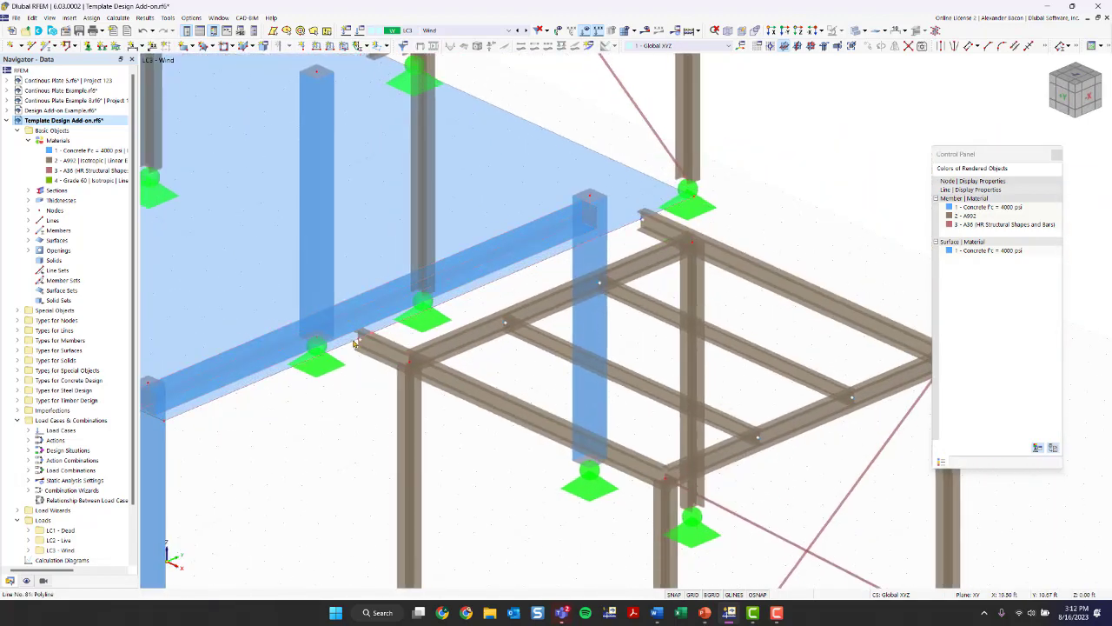
pyautogui.scroll(-2, 357, 344)
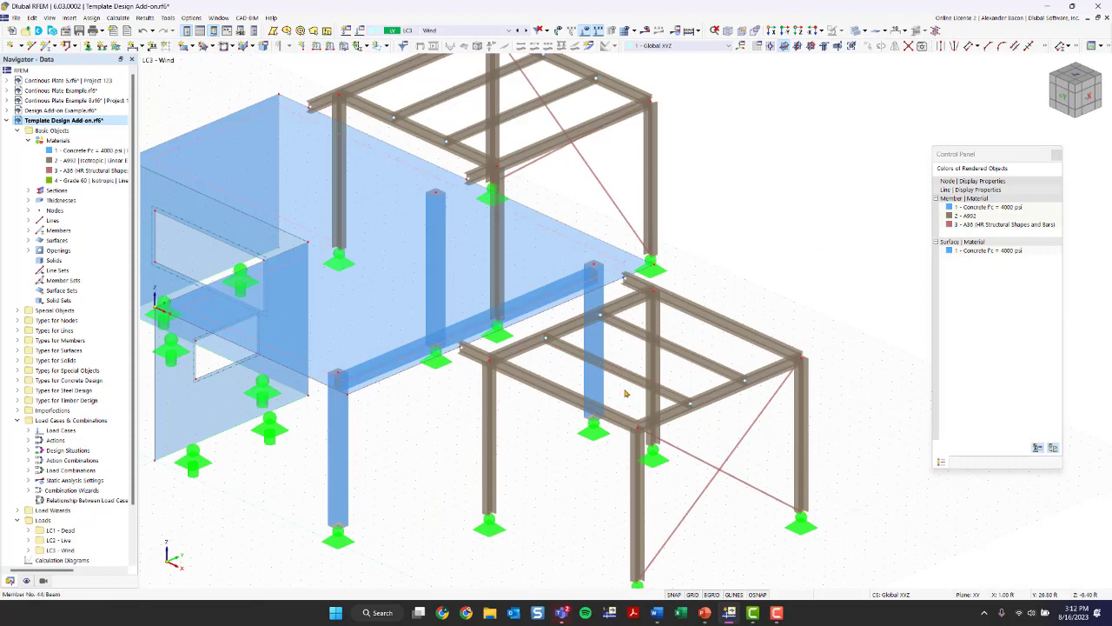
pyautogui.moveTo(574, 461); pyautogui.dragTo(507, 449, button='middle')
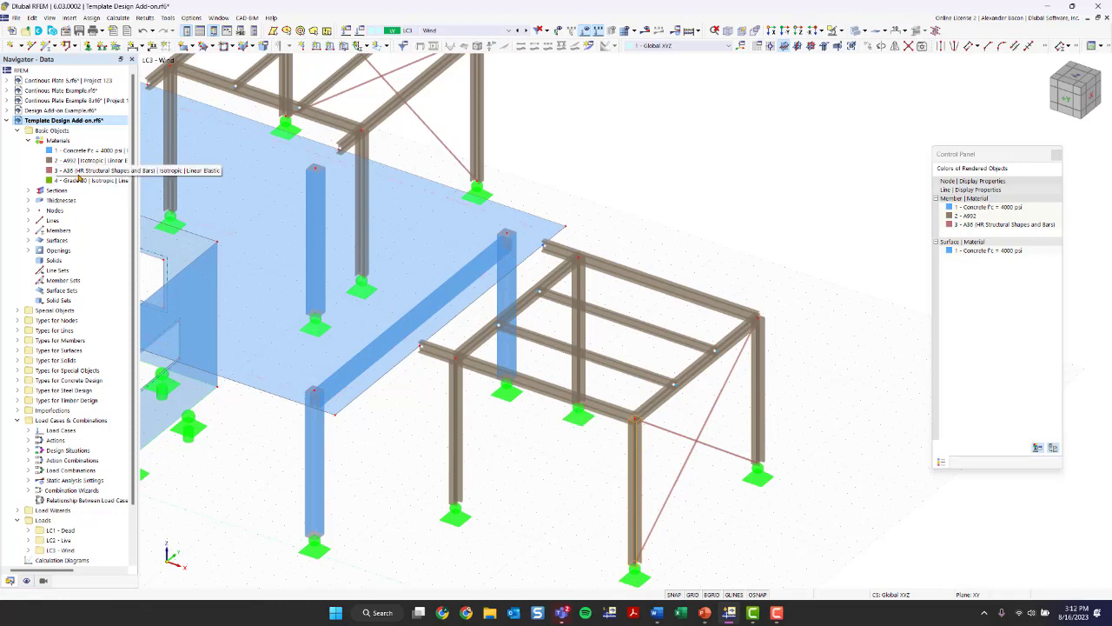
# - Start a new section and open the standardized timber rectangles in the section library
pyautogui.click(28, 190)
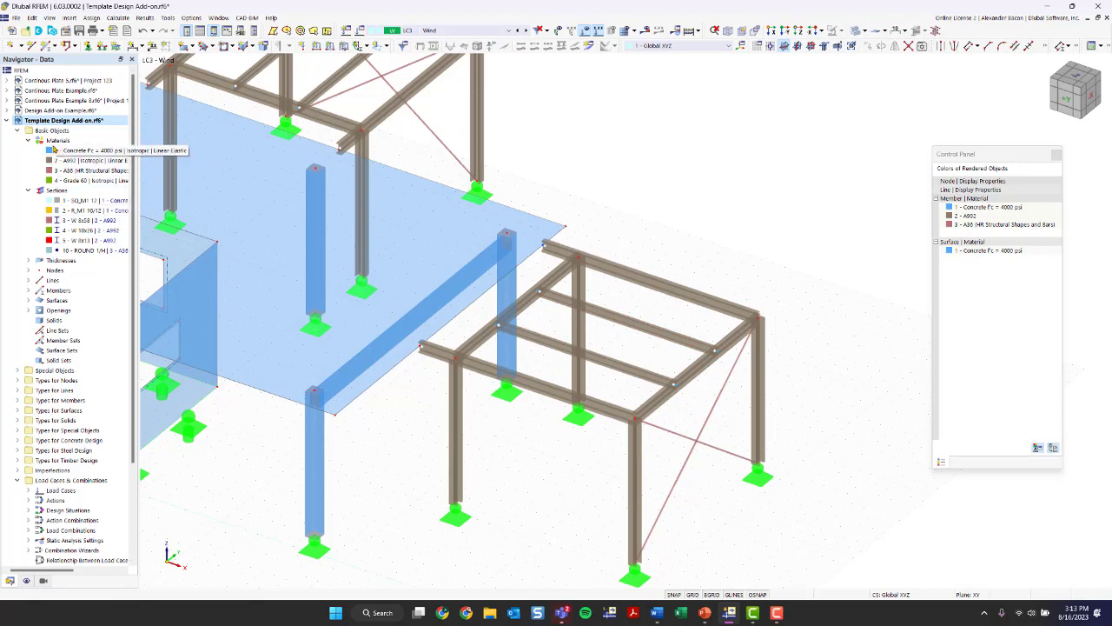
pyautogui.click(52, 190)
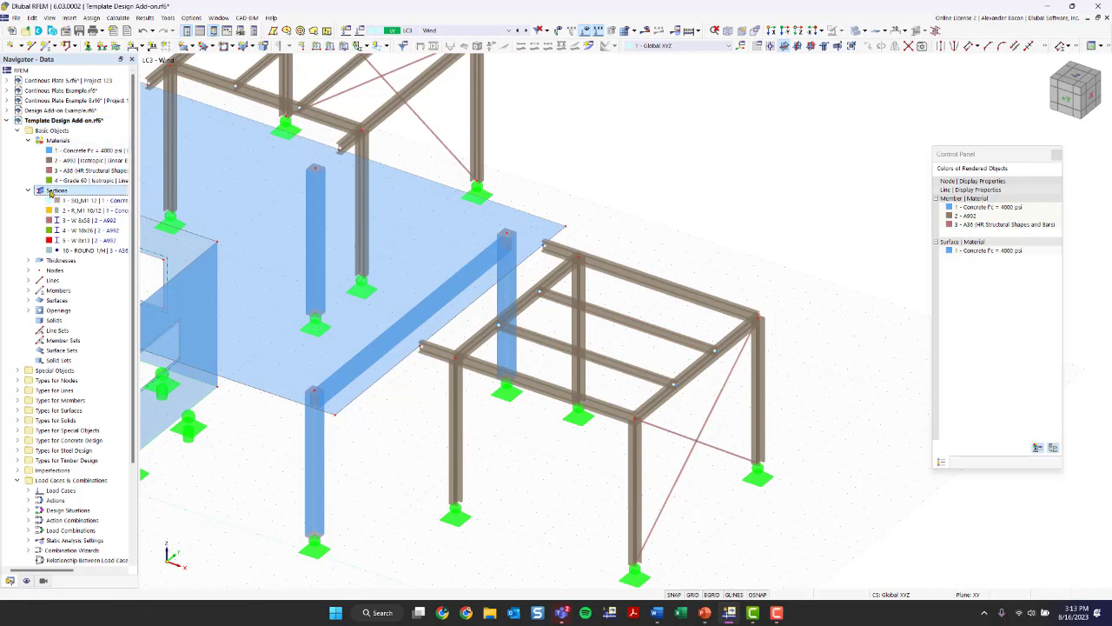
pyautogui.rightClick(53, 190)
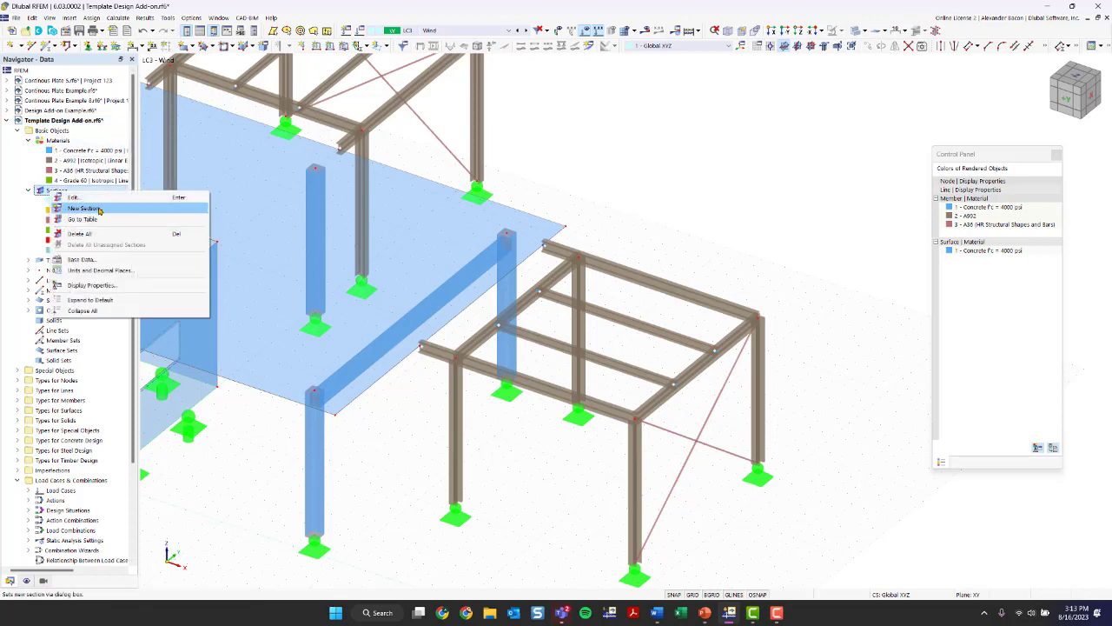
pyautogui.click(86, 209)
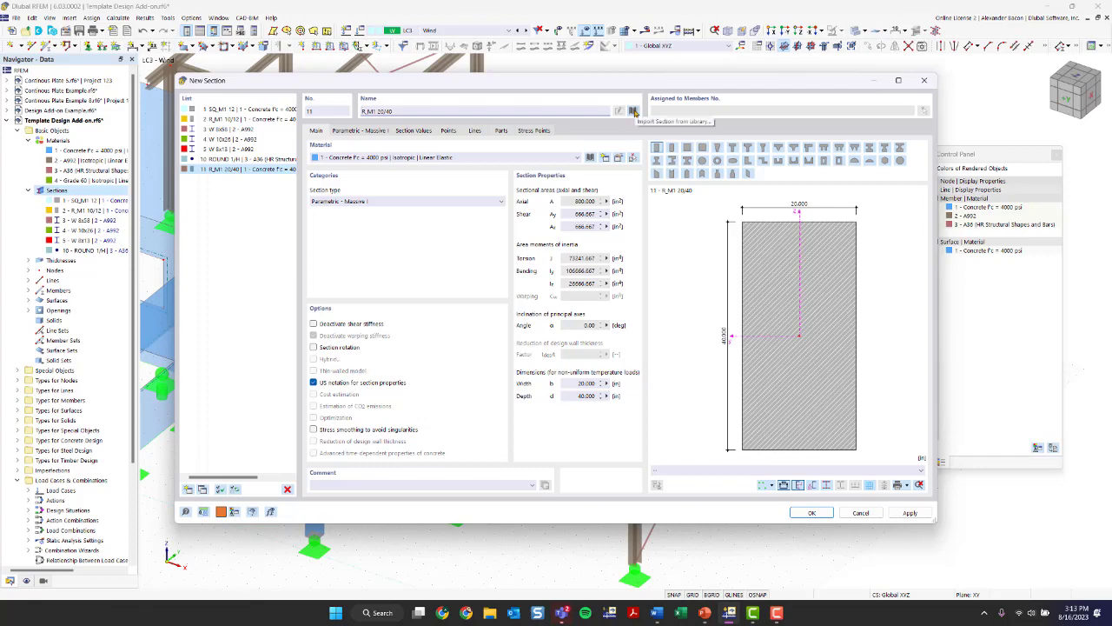
pyautogui.click(634, 112)
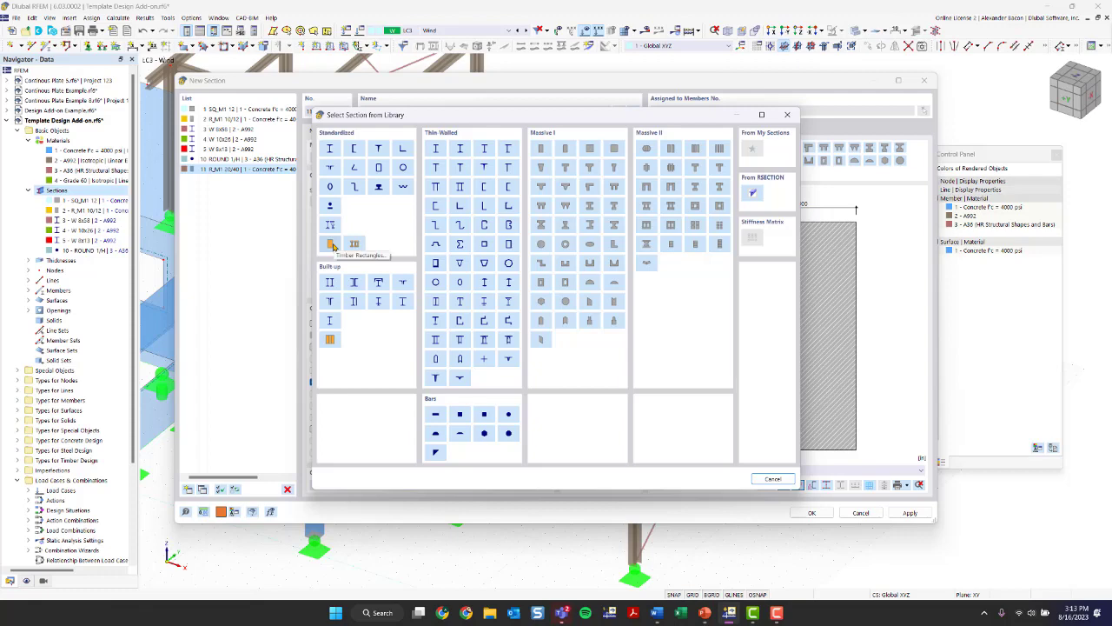
pyautogui.moveTo(408, 114); pyautogui.dragTo(384, 119)
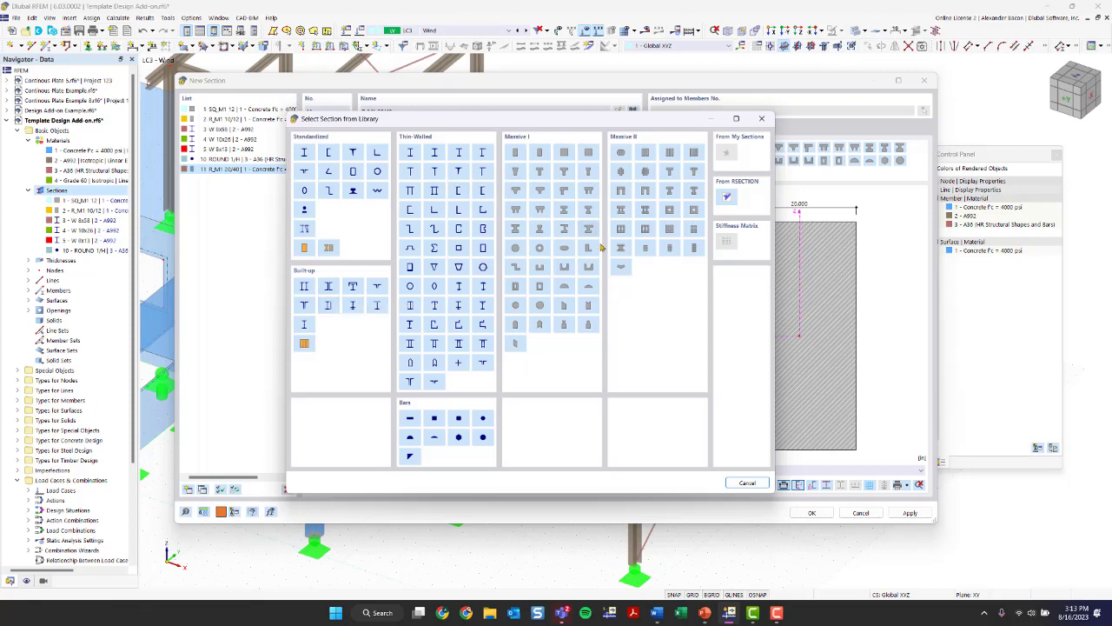
pyautogui.click(305, 249)
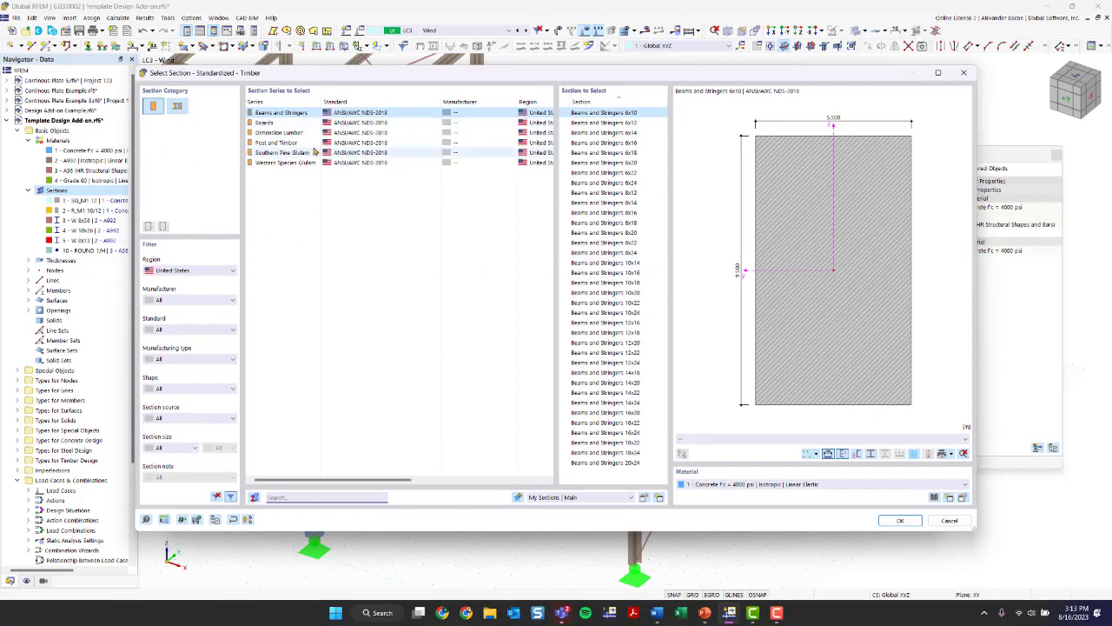
# - Filter the timber sections to the United States region and select Post and Timber 10x10 from ANSI/AWC NDS-2018
pyautogui.click(202, 269)
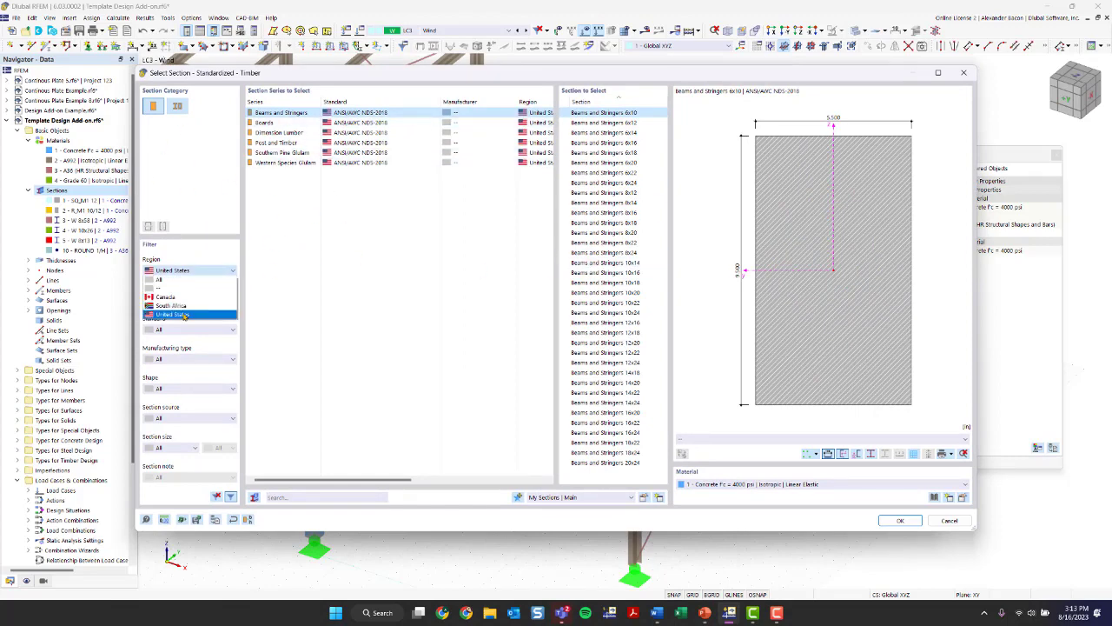
pyautogui.click(184, 315)
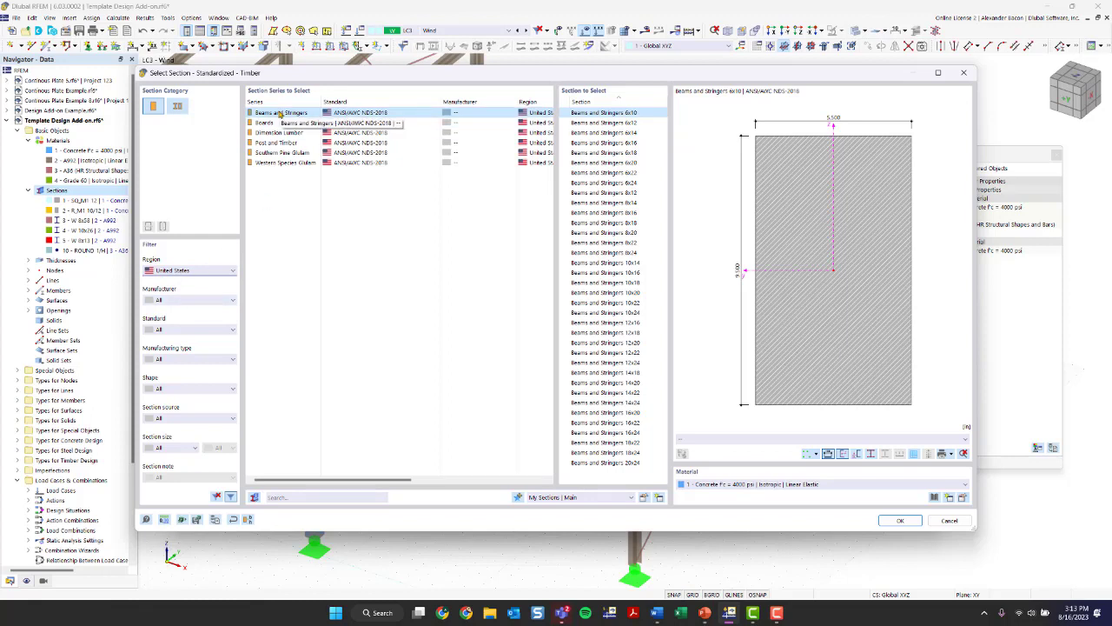
pyautogui.click(351, 143)
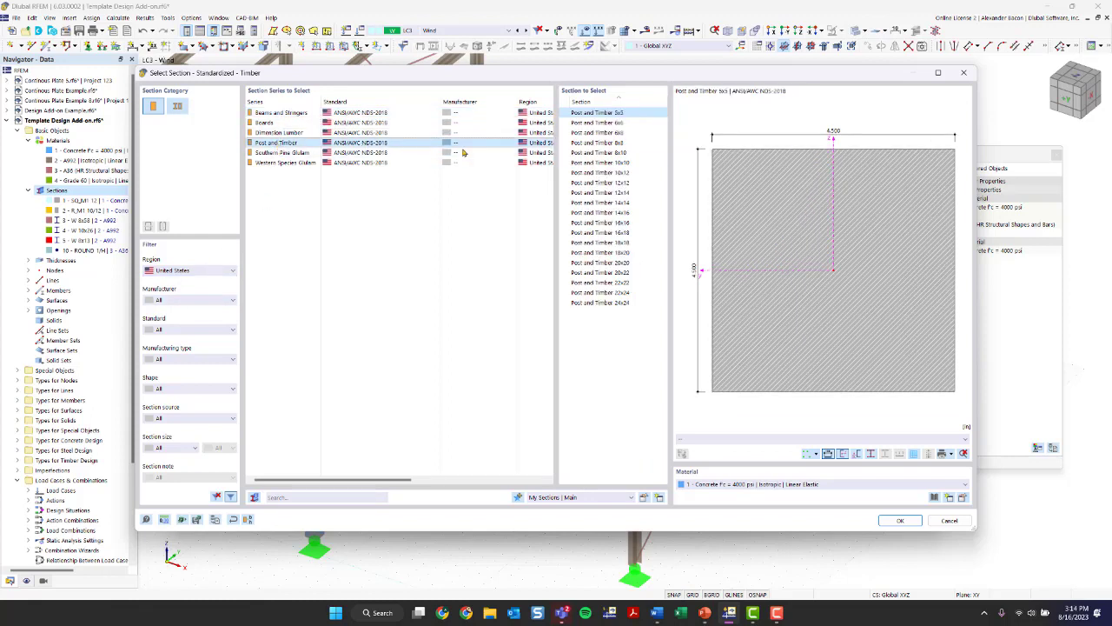
pyautogui.click(620, 164)
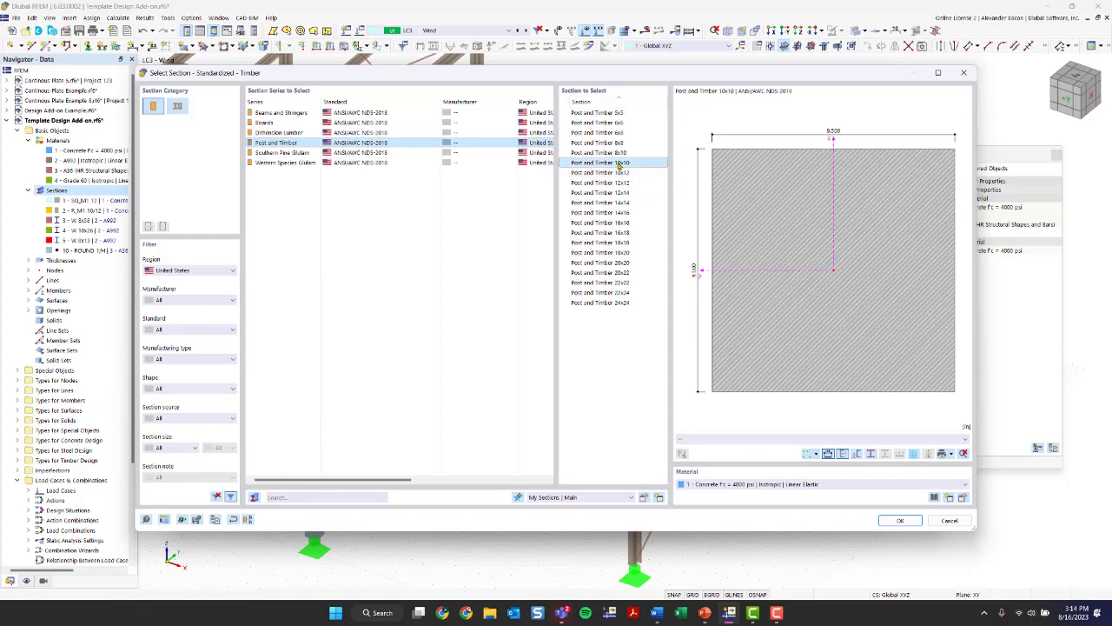
# - Start a new material for the 10x10 timber section and open the material library
pyautogui.click(772, 485)
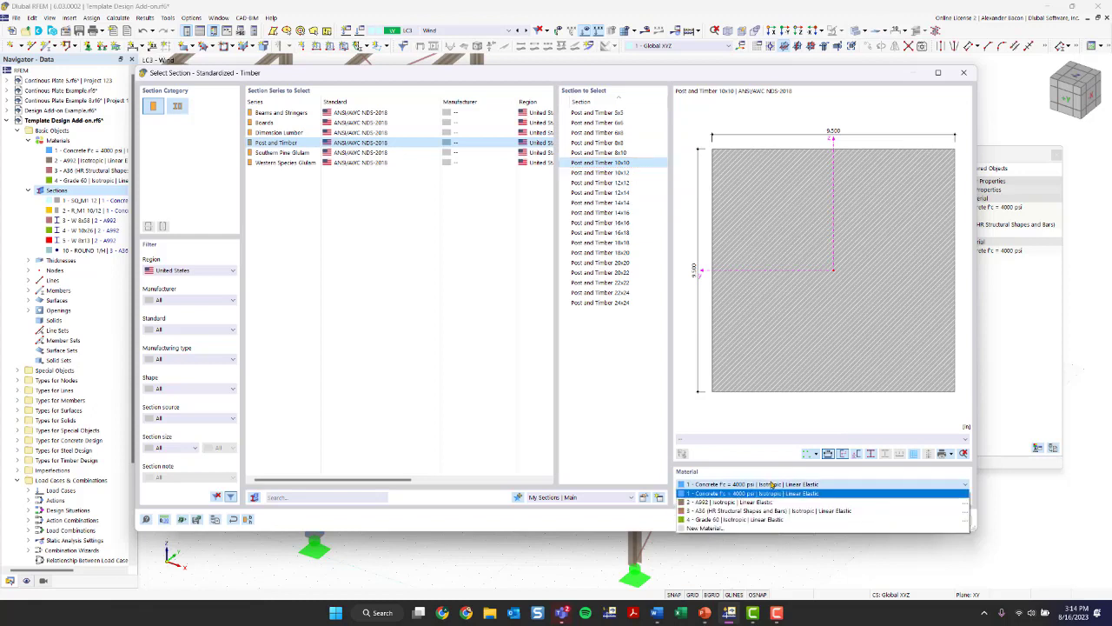
pyautogui.click(771, 485)
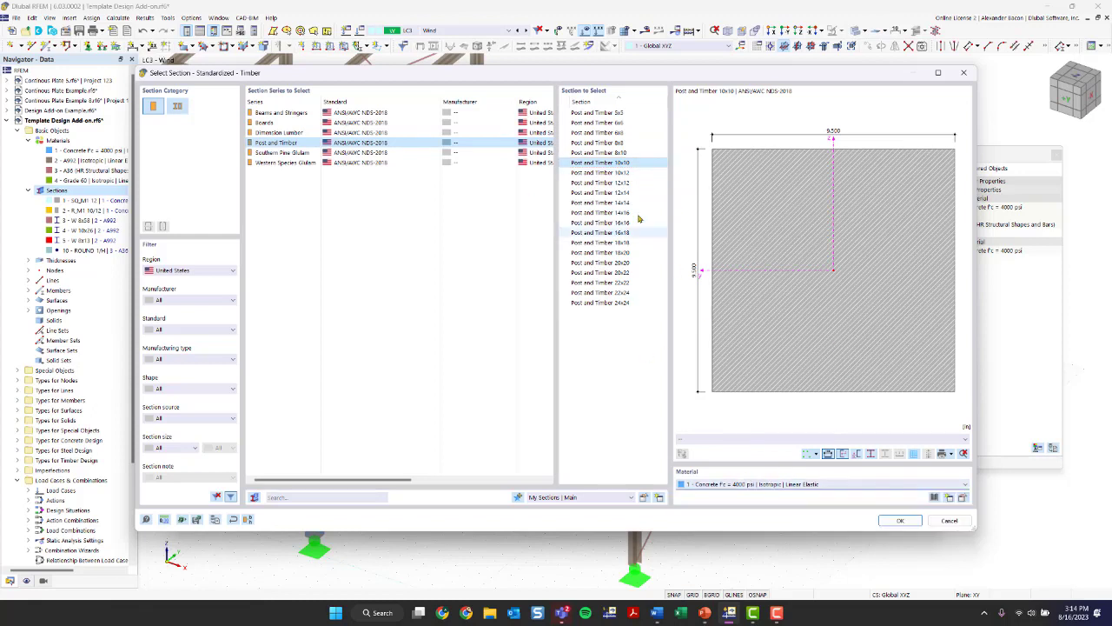
pyautogui.click(782, 484)
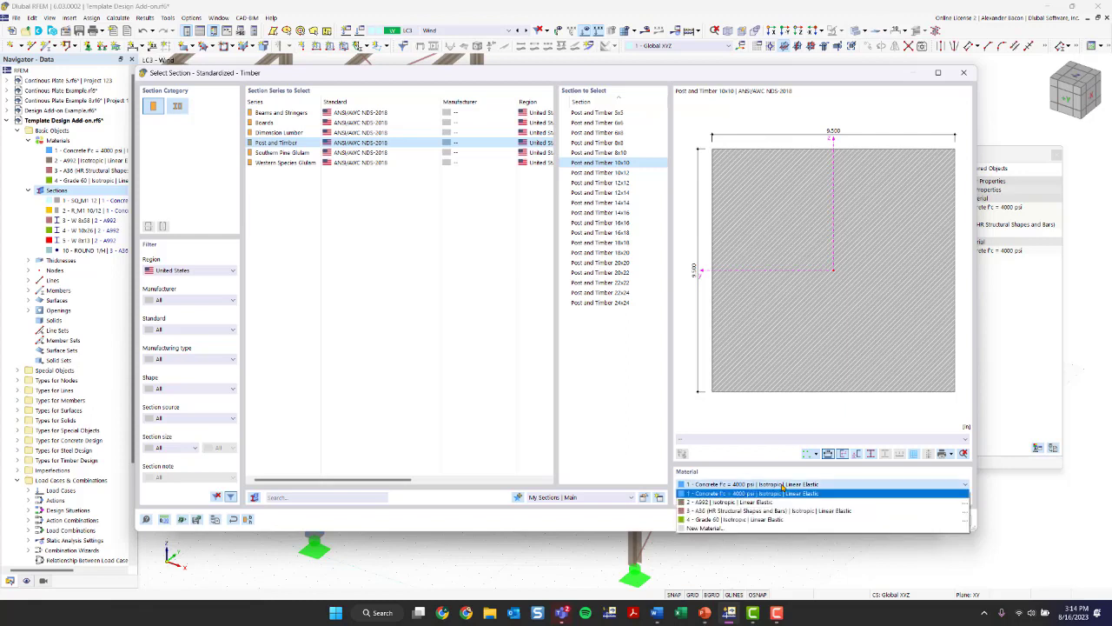
pyautogui.click(743, 530)
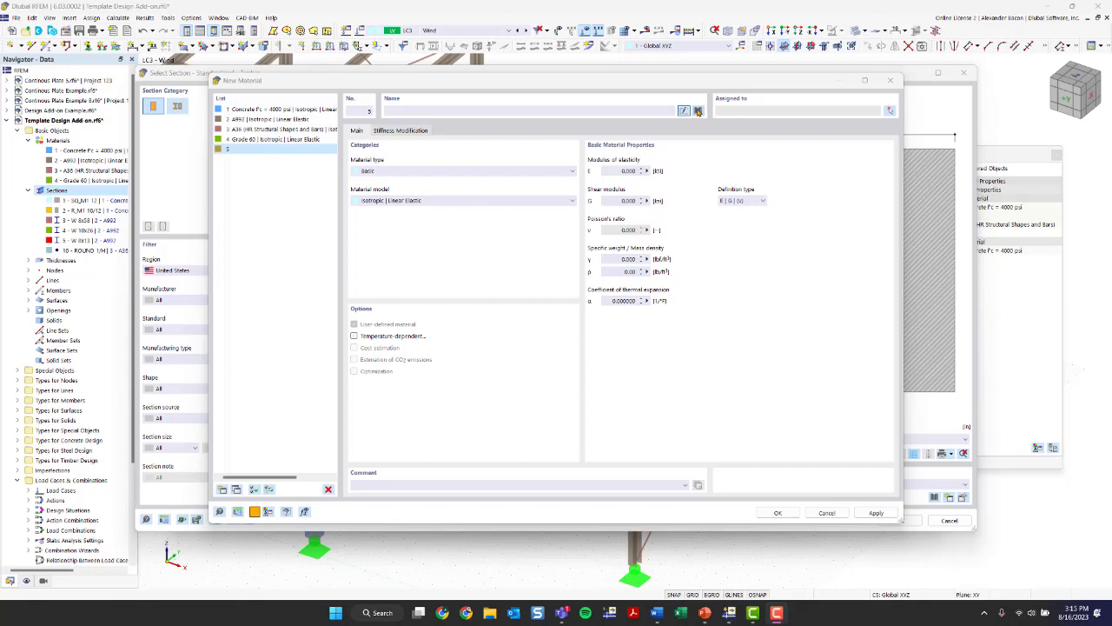
pyautogui.click(698, 111)
# - Choose 24F-1.8E, 24F-V4, DF/DF, 4 or More Lams from the United States timber materials, subtype AWC Structural Glued Laminated Timber
pyautogui.click(259, 146)
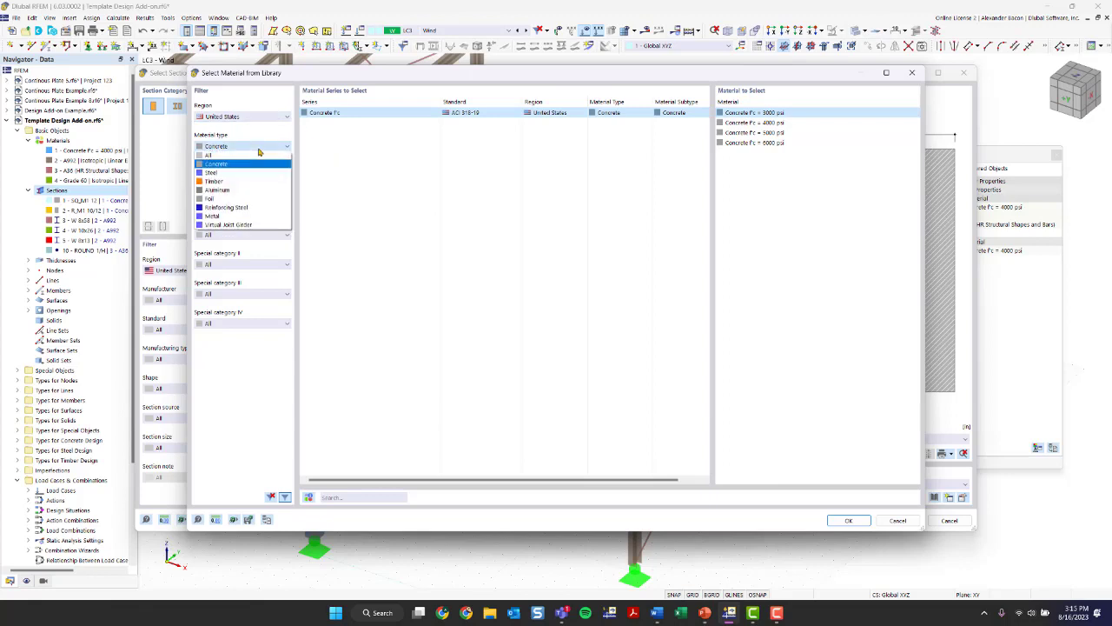
pyautogui.click(238, 118)
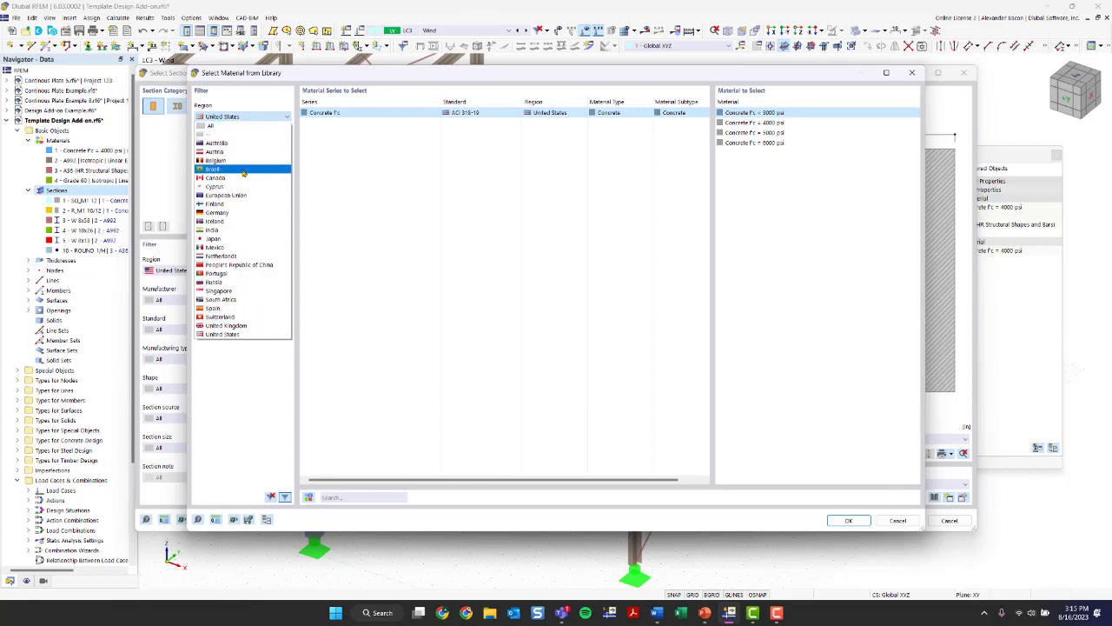
pyautogui.click(232, 337)
pyautogui.click(223, 146)
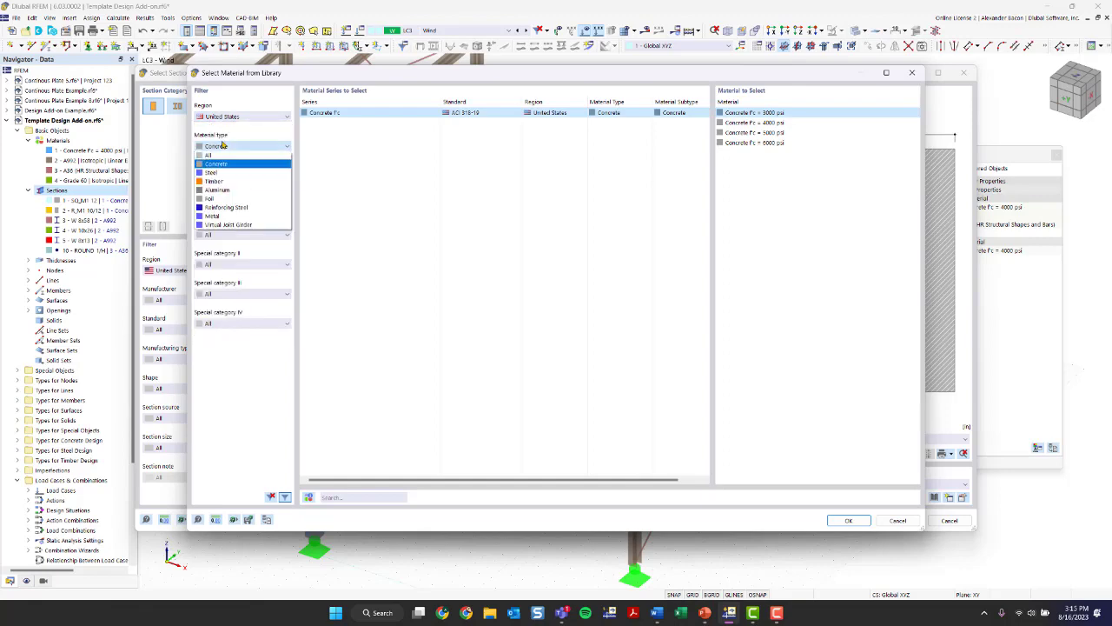
pyautogui.click(232, 182)
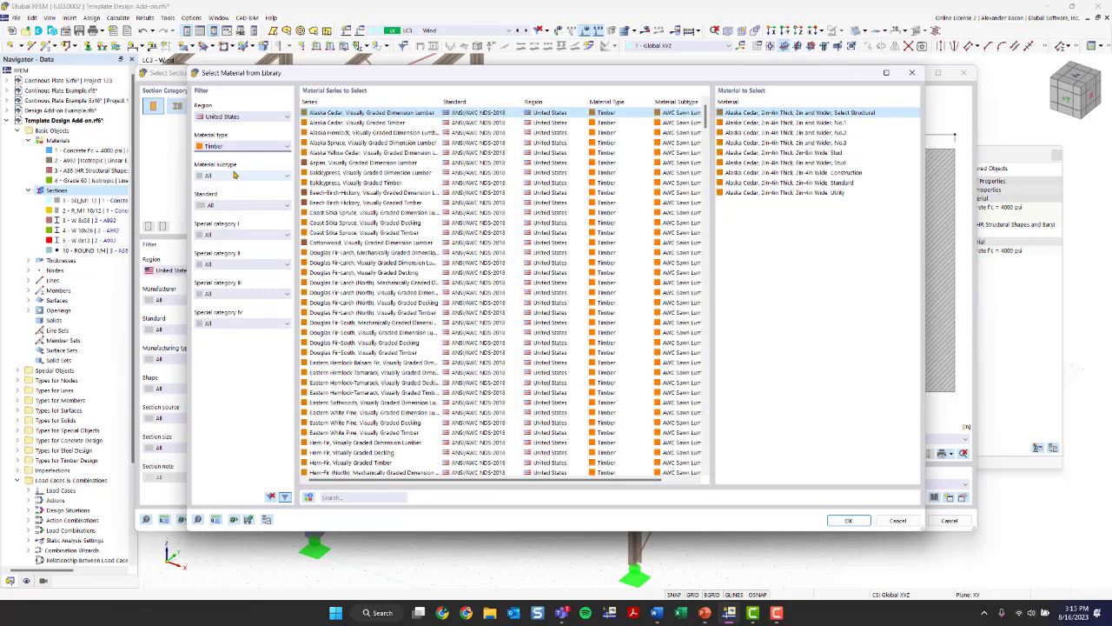
pyautogui.click(234, 176)
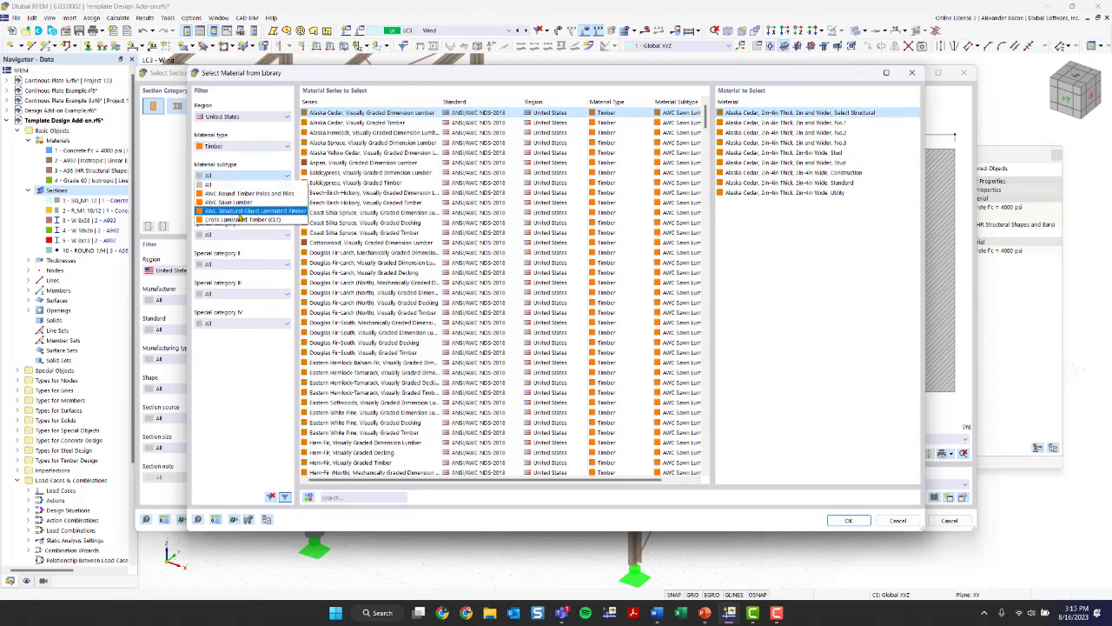
pyautogui.click(239, 212)
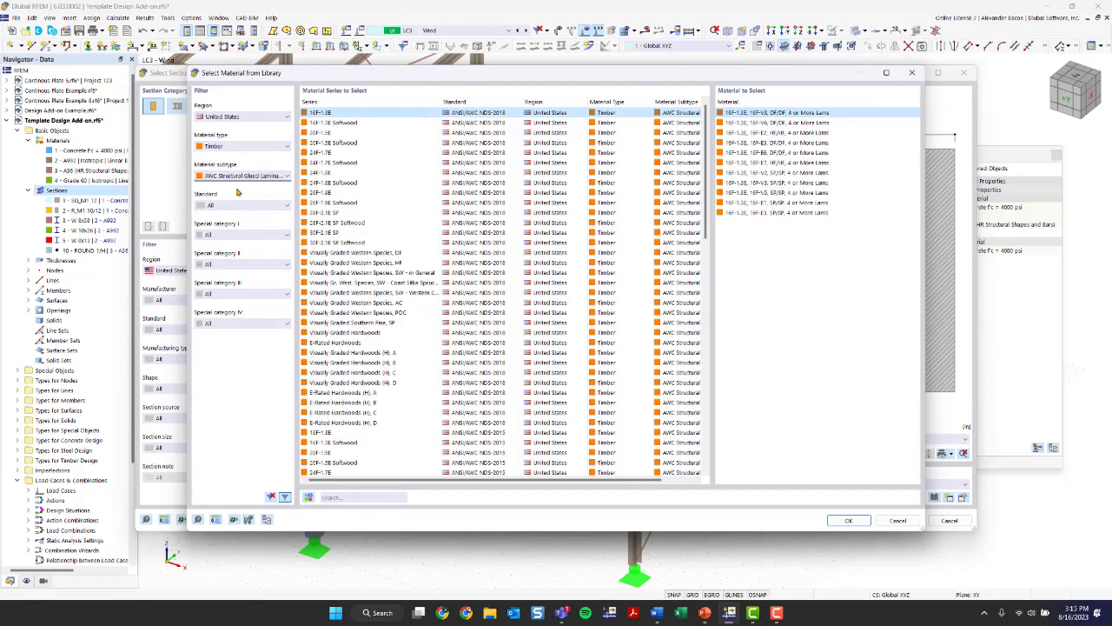
pyautogui.click(352, 173)
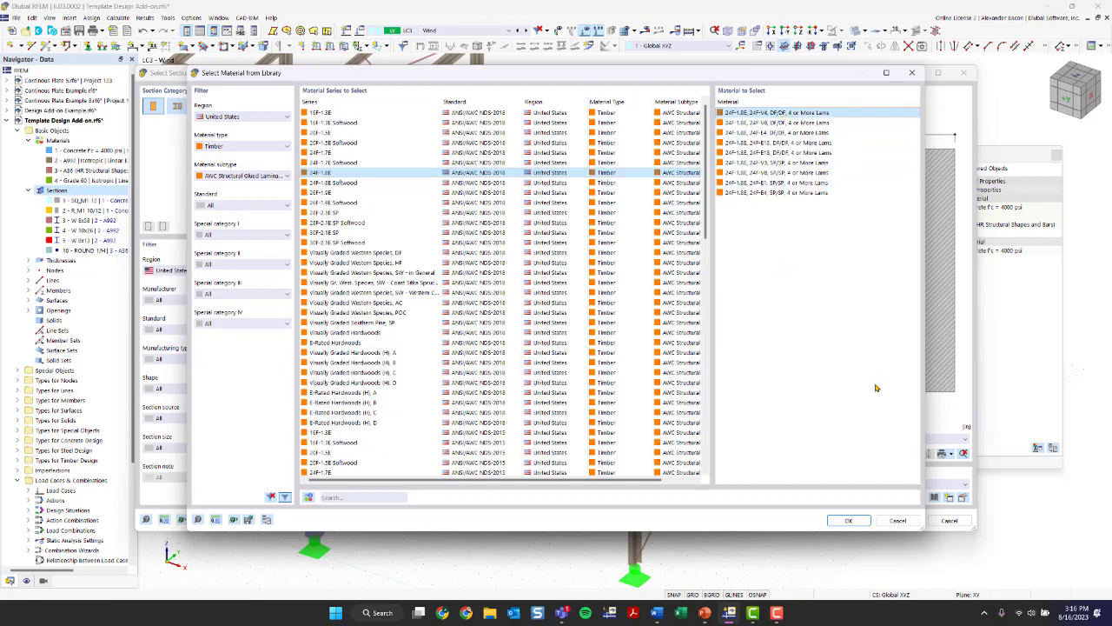
pyautogui.click(850, 521)
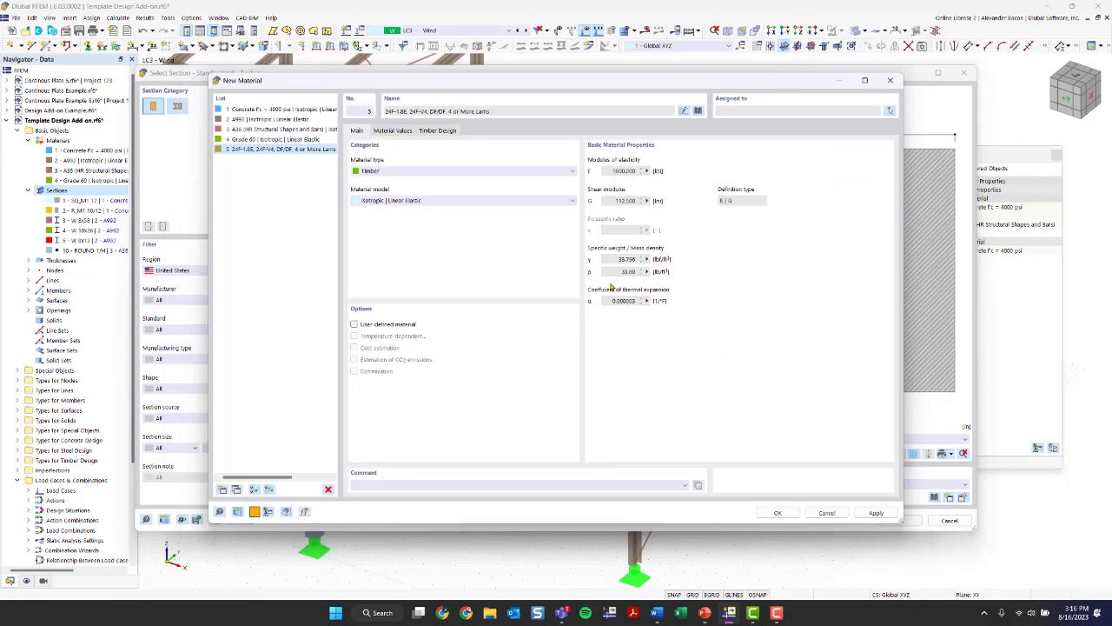
# - Reopen the material library, clear all filters, search for A992 and apply that AISC 360-16 steel to the new material
pyautogui.click(699, 111)
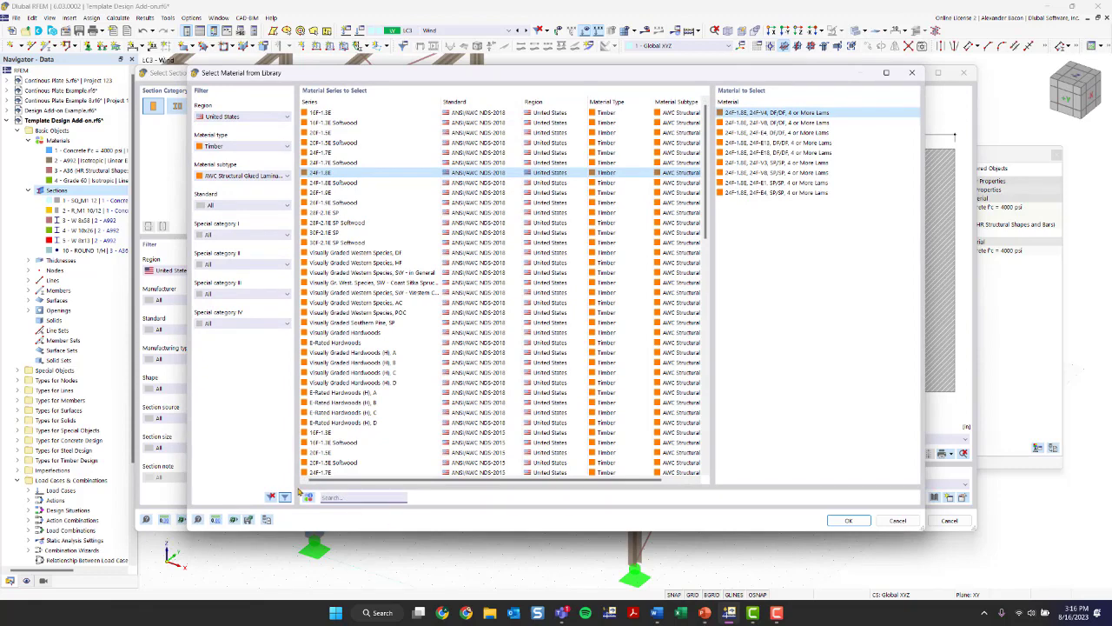
pyautogui.click(272, 497)
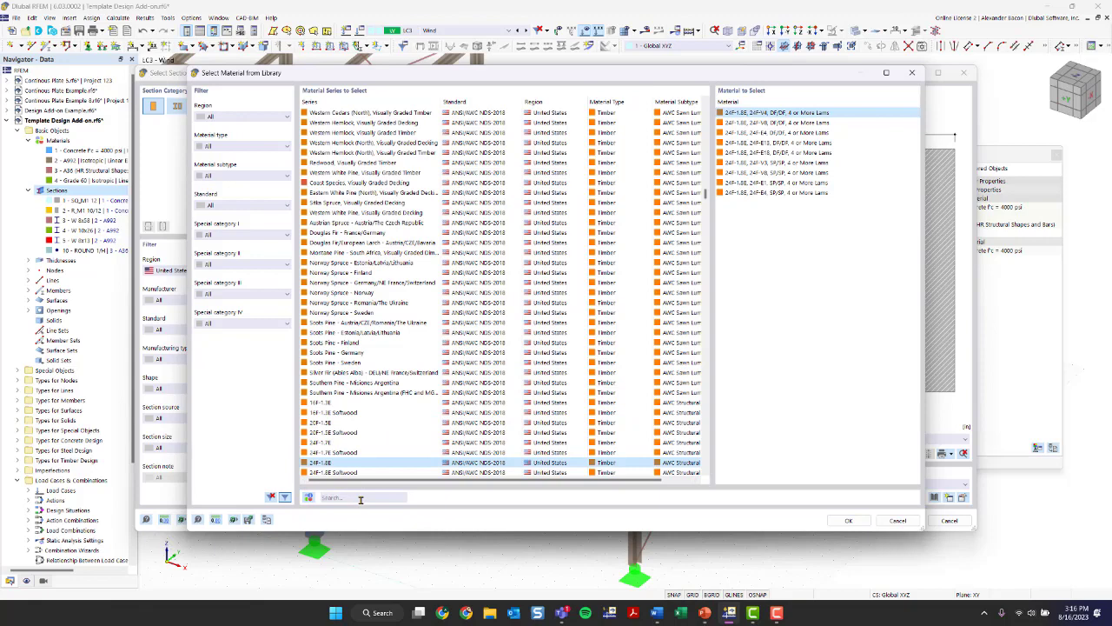
pyautogui.click(361, 498)
pyautogui.write('A992')
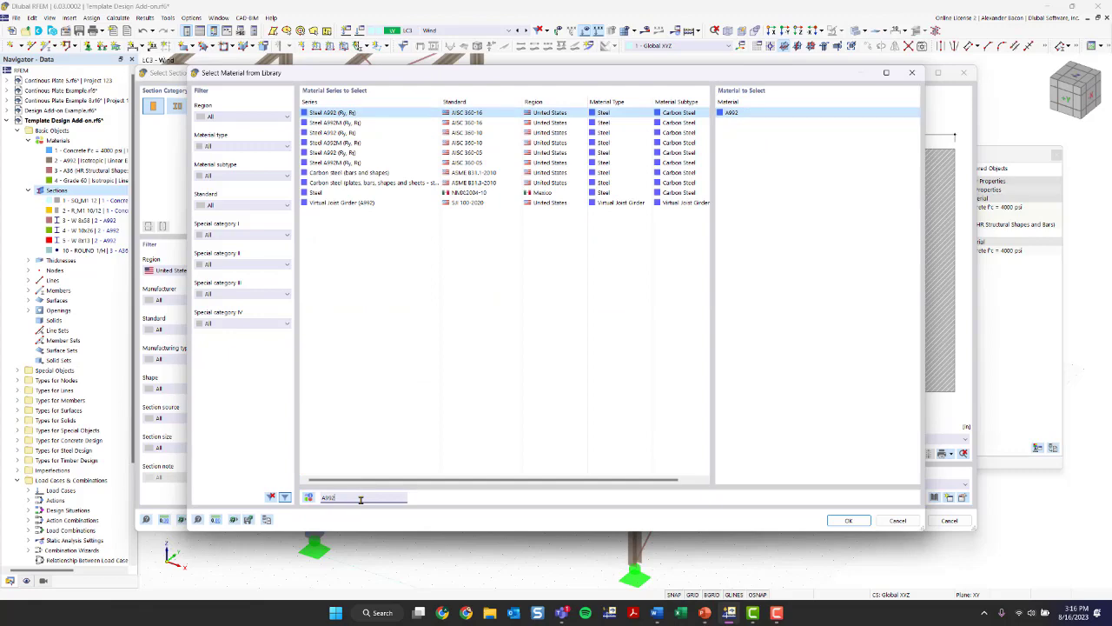
pyautogui.press('Return')
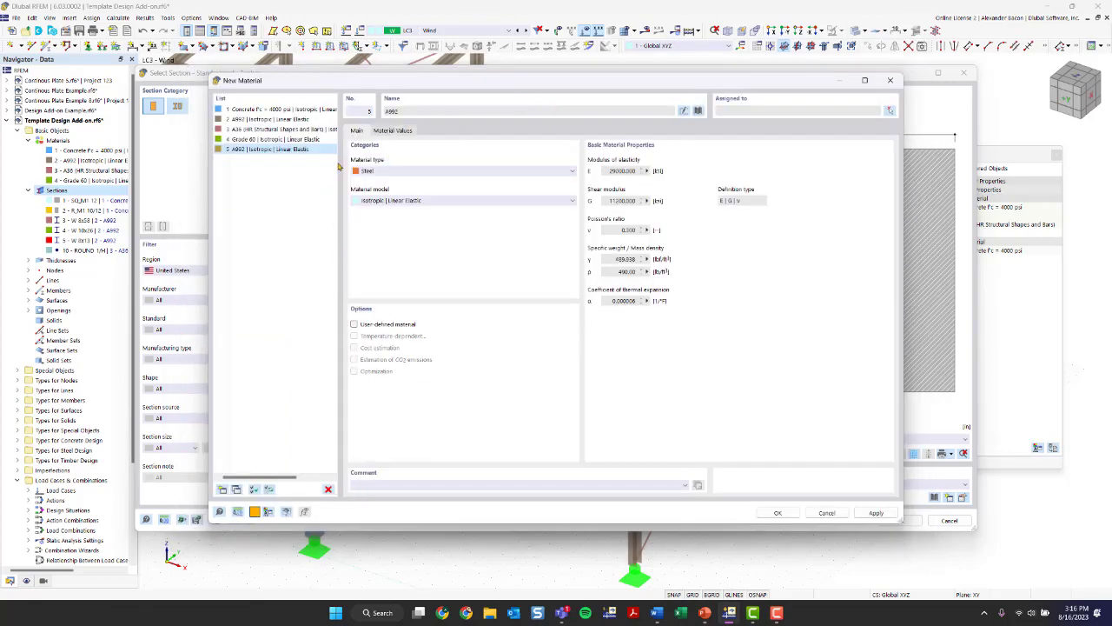
# - Reopen the material library and filter it to United States, Timber and AWC Structural Glued Laminated Timber
pyautogui.click(698, 110)
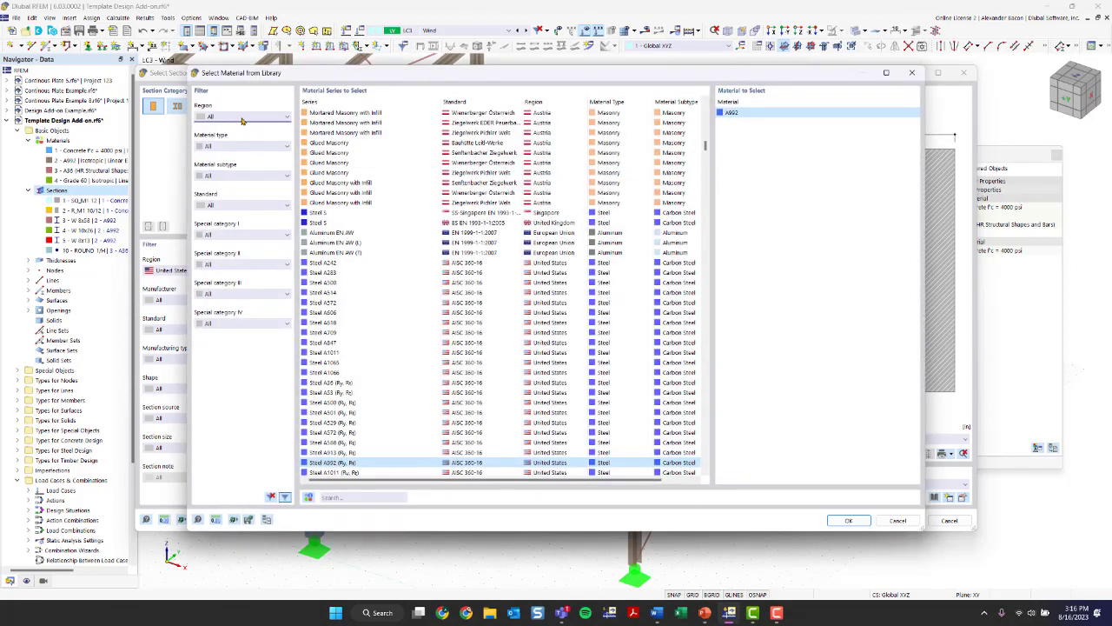
pyautogui.click(244, 117)
pyautogui.click(230, 338)
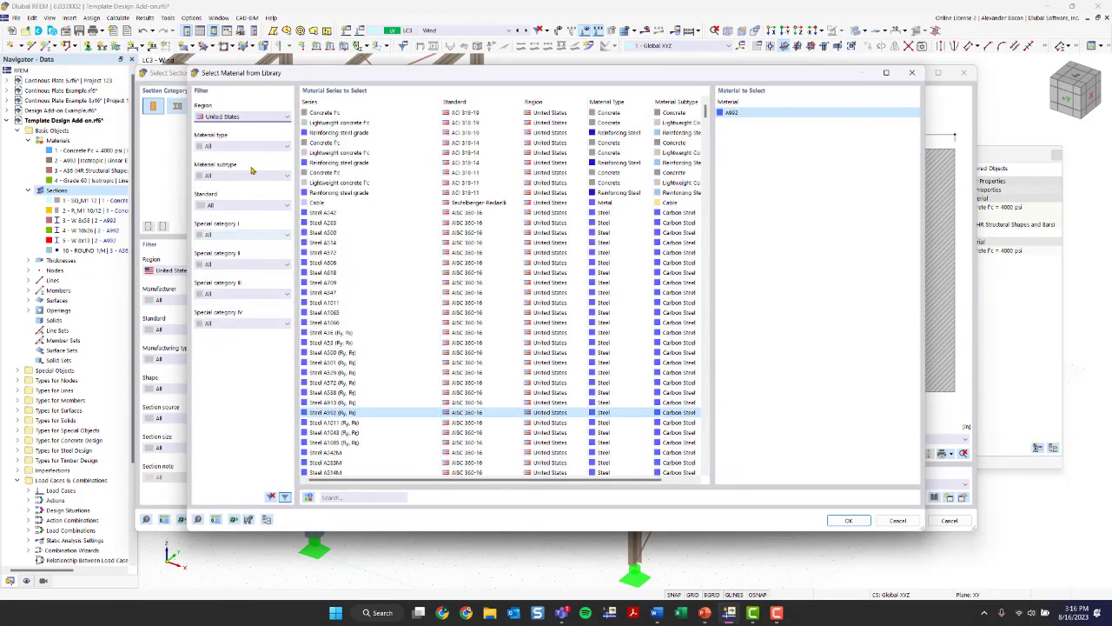
pyautogui.click(250, 146)
pyautogui.click(236, 184)
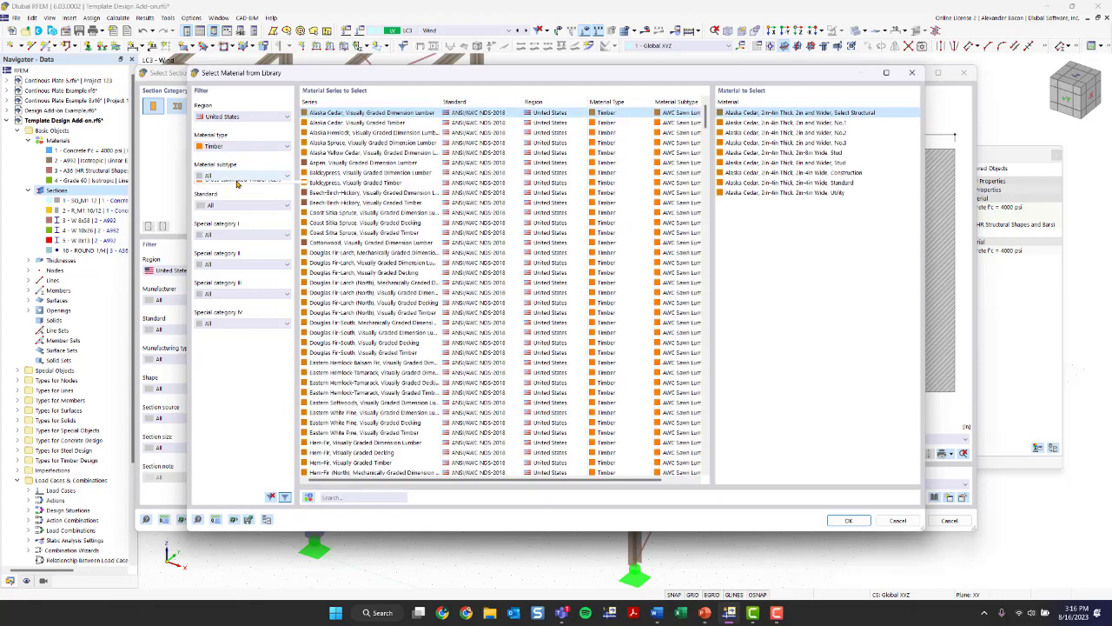
pyautogui.click(237, 179)
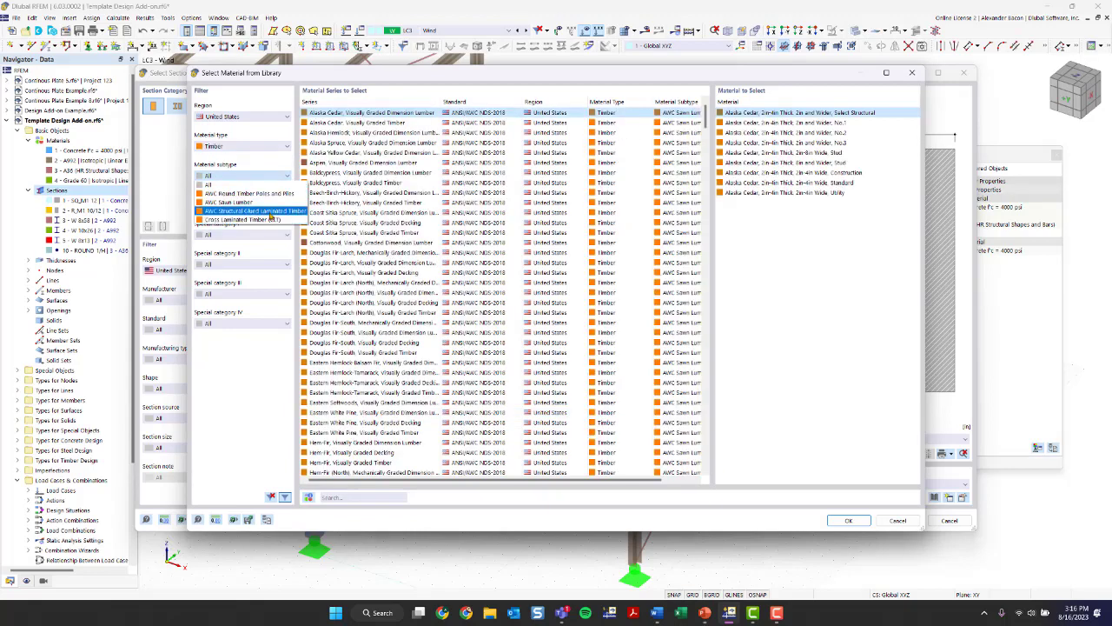
pyautogui.click(253, 211)
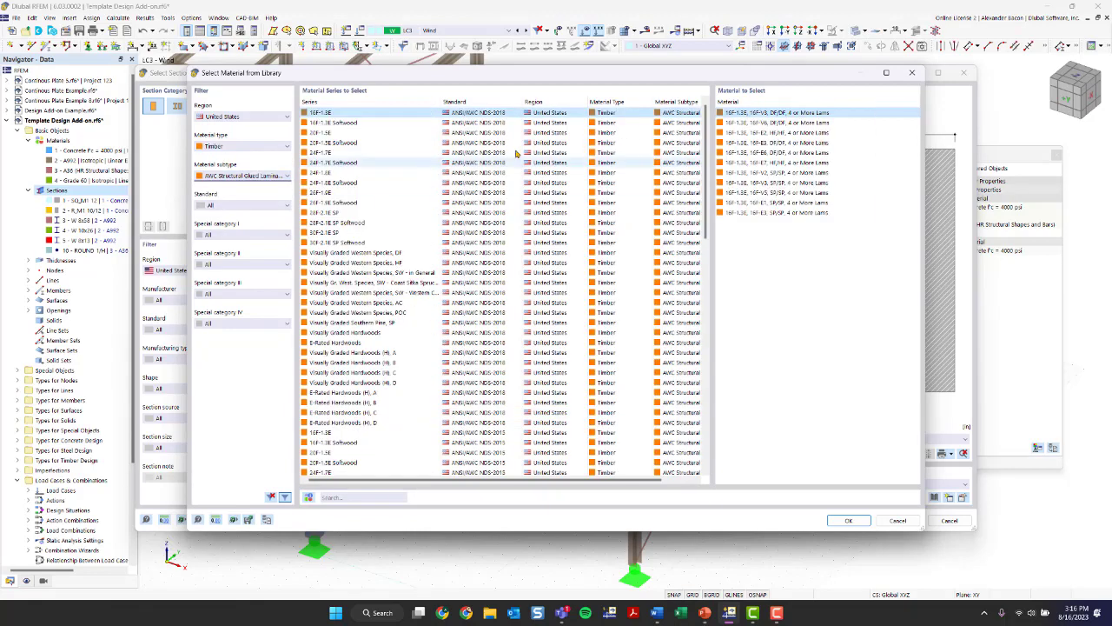
# - Set the new material to 24F-1.8E, 24F-V4, DF/DF, 4 or More Lams and assign it to the timber section
pyautogui.click(363, 174)
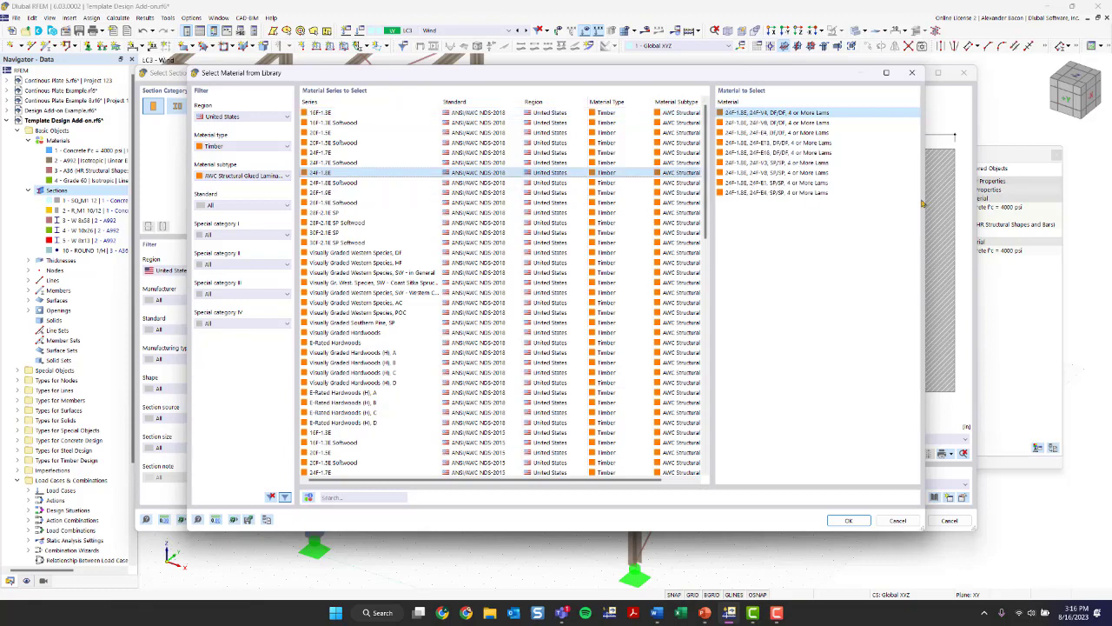
pyautogui.click(861, 520)
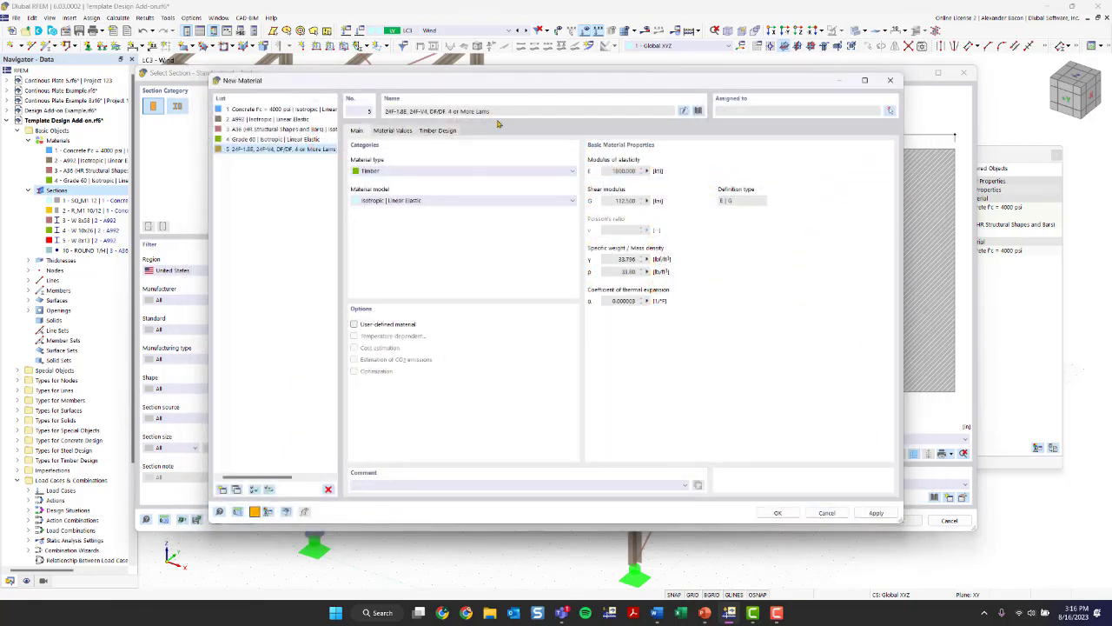
pyautogui.click(778, 512)
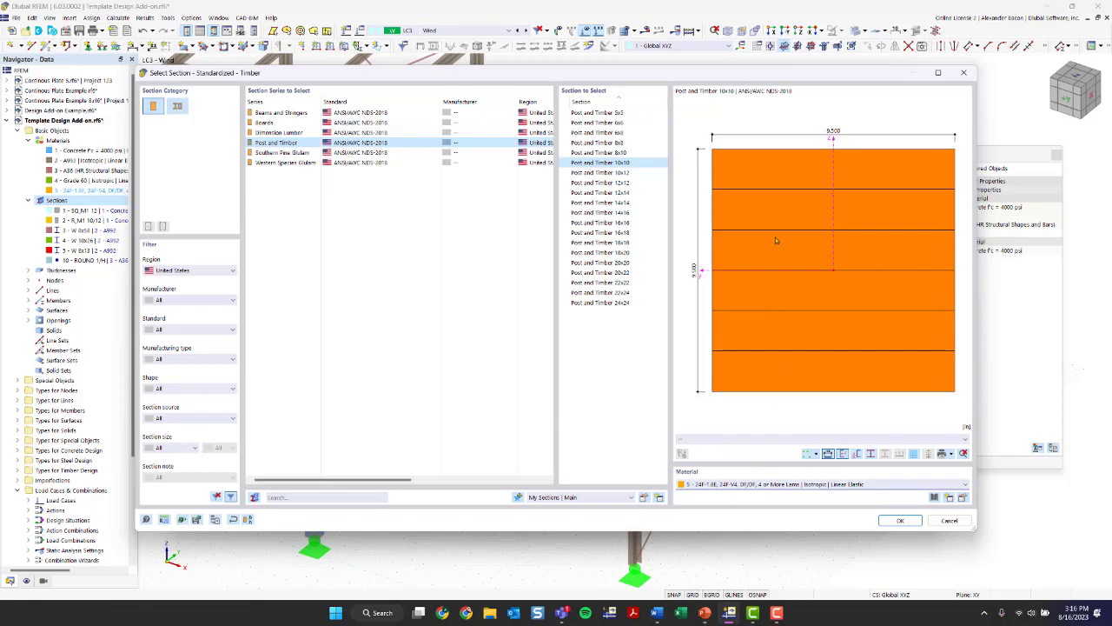
# - Review the Post and Timber 10x10's section values, points, lines, parts and stress points, and add the section to the model
pyautogui.click(899, 521)
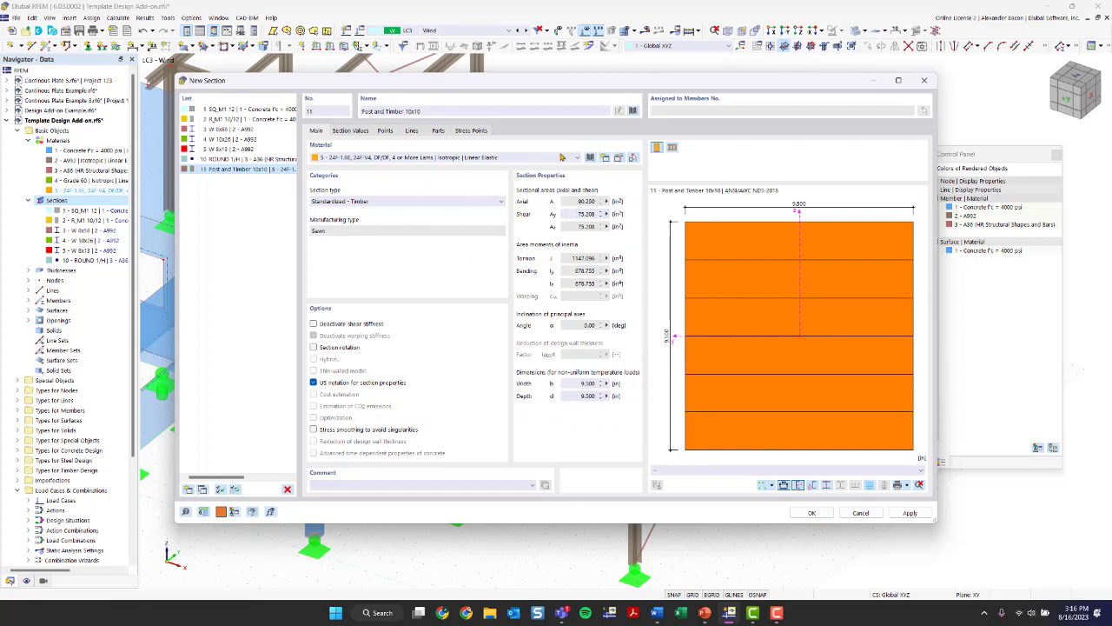
pyautogui.click(351, 131)
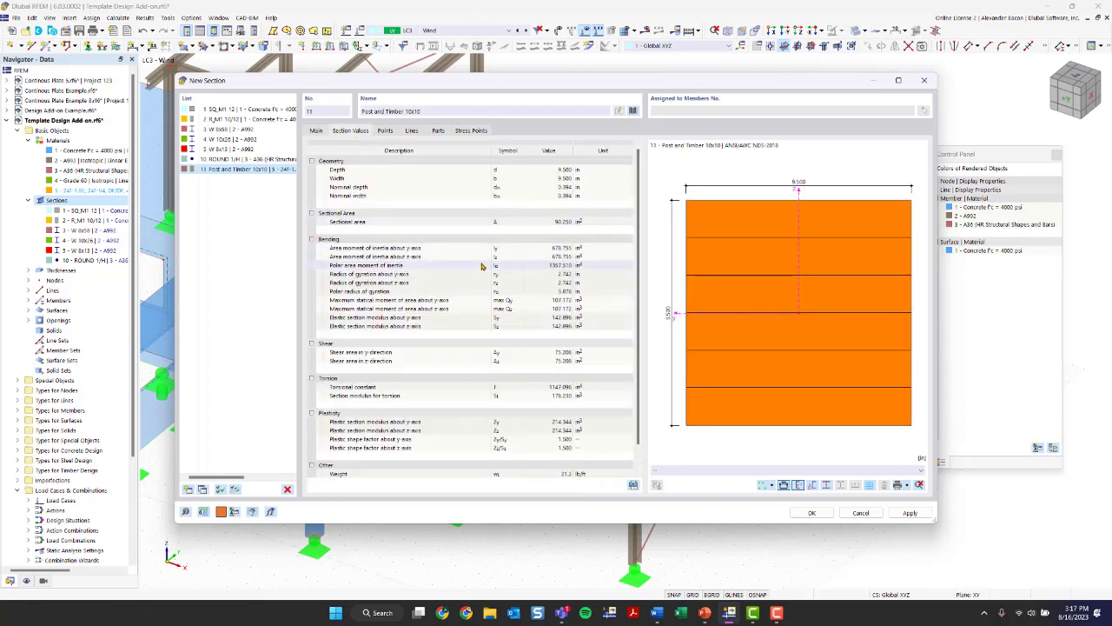
pyautogui.scroll(-1, 433, 225)
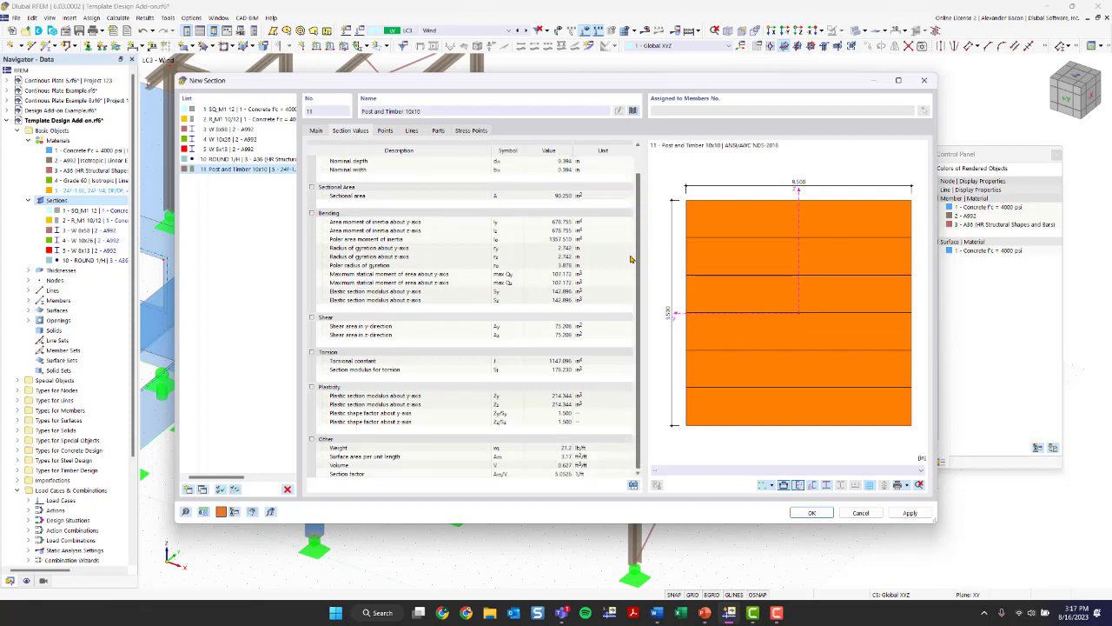
pyautogui.click(385, 130)
pyautogui.click(411, 130)
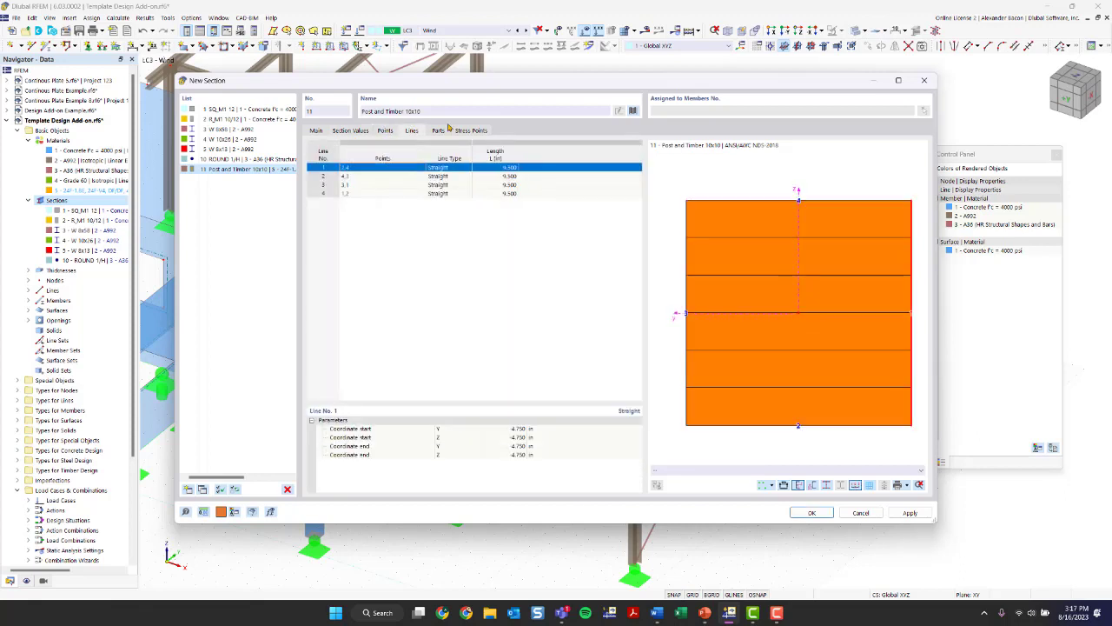
pyautogui.click(439, 130)
pyautogui.click(470, 130)
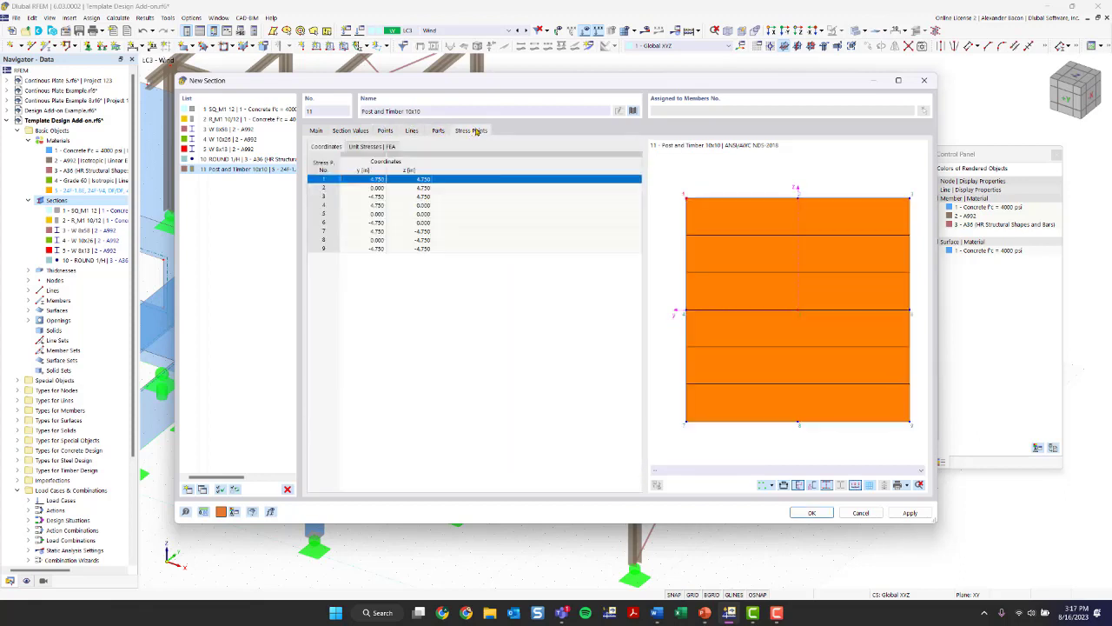
pyautogui.click(318, 131)
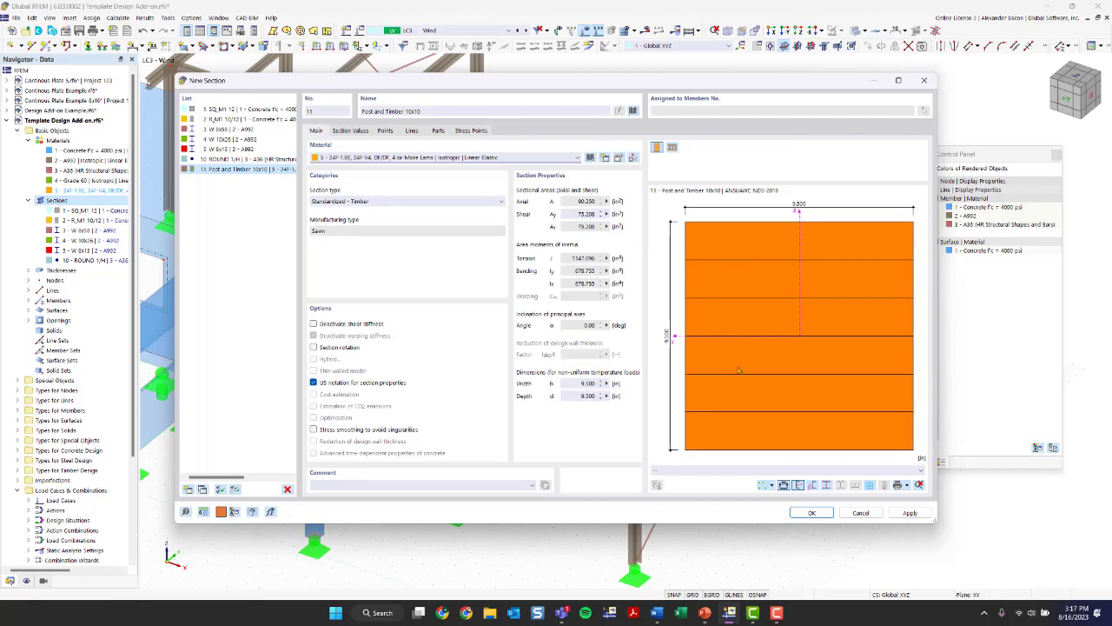
pyautogui.click(820, 513)
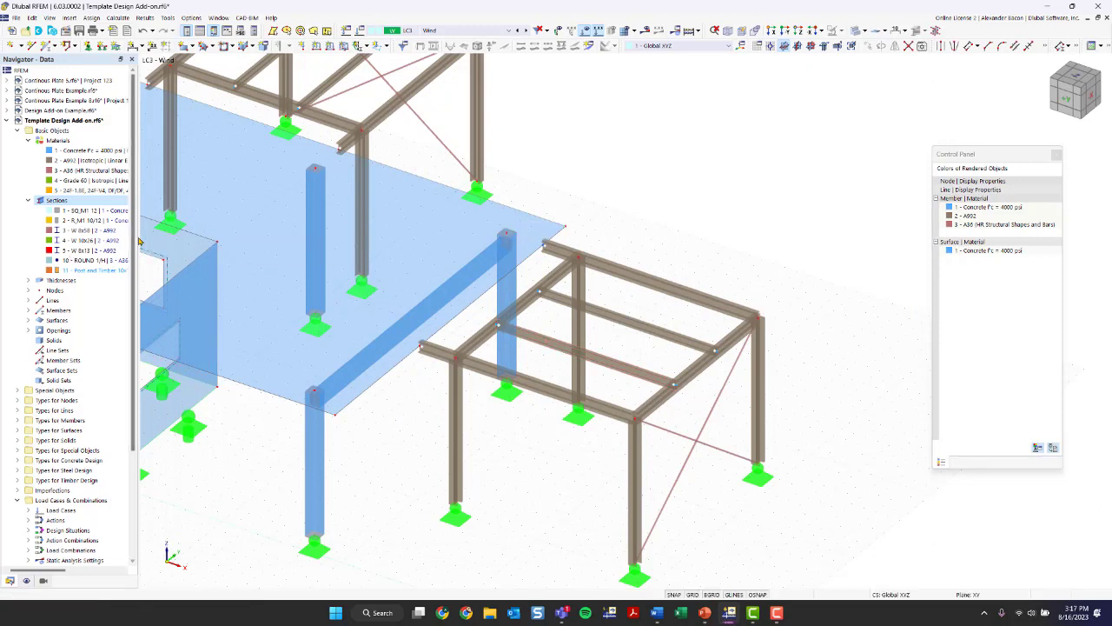
# - Select the four columns of the copied frame attached to the slab edge
pyautogui.moveTo(135, 242); pyautogui.dragTo(281, 217)
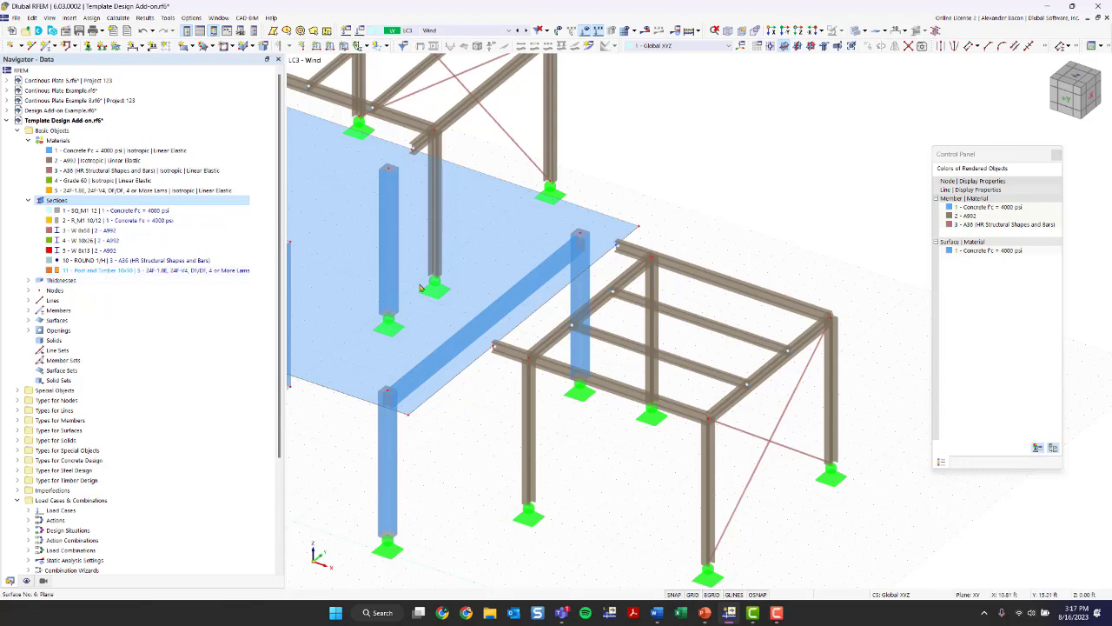
pyautogui.scroll(-4, 496, 366)
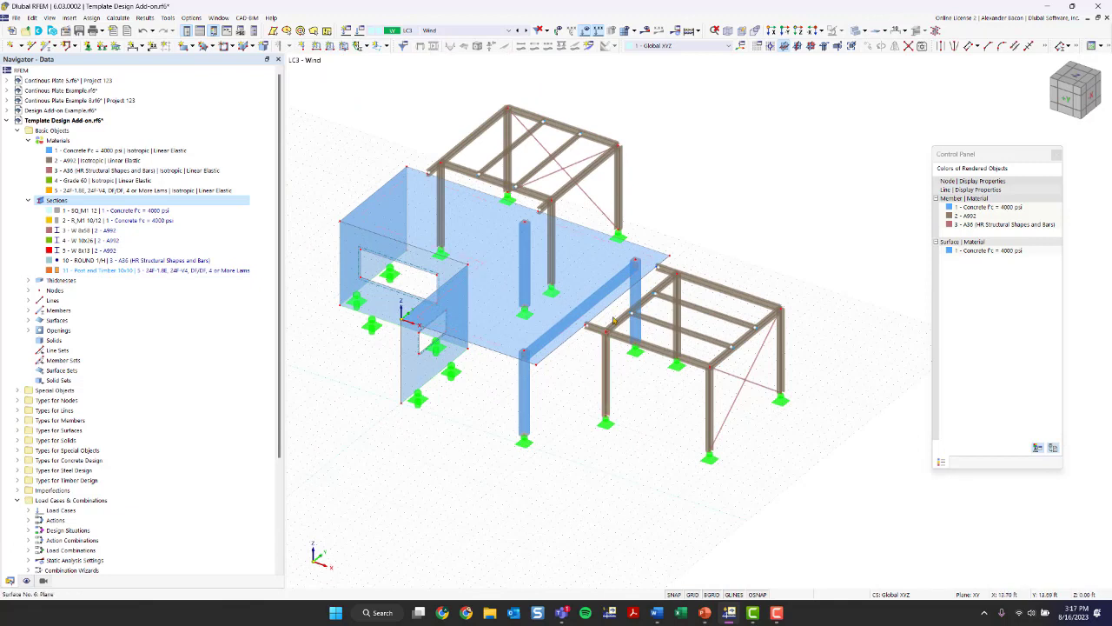
pyautogui.click(101, 271)
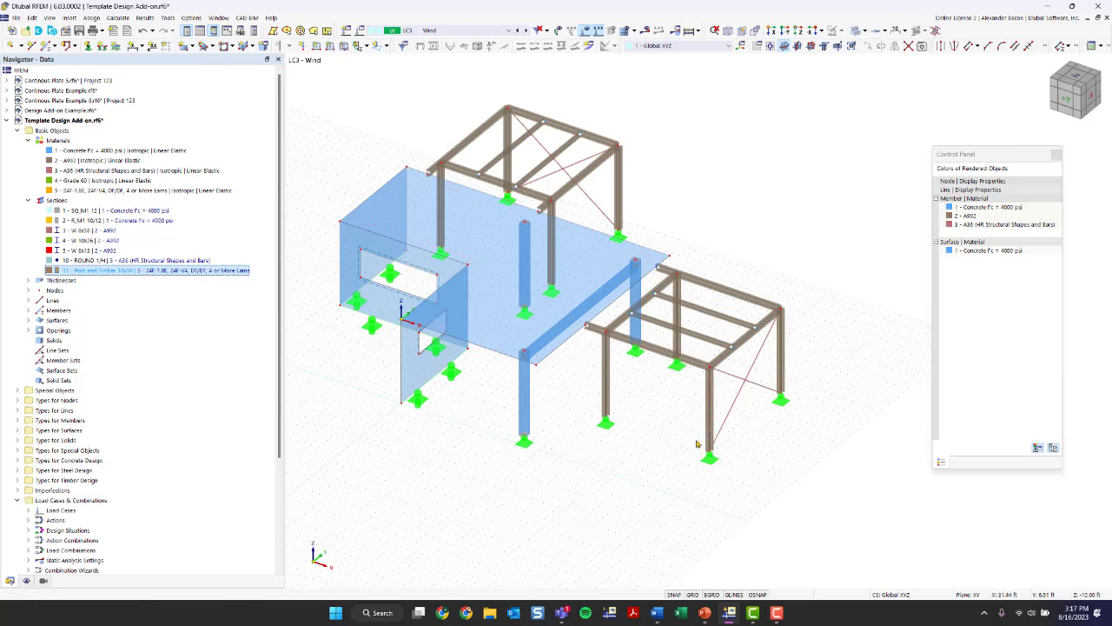
pyautogui.keyDown('ctrl'); pyautogui.moveTo(665, 437); pyautogui.dragTo(643, 369, button='middle'); pyautogui.keyUp('ctrl')
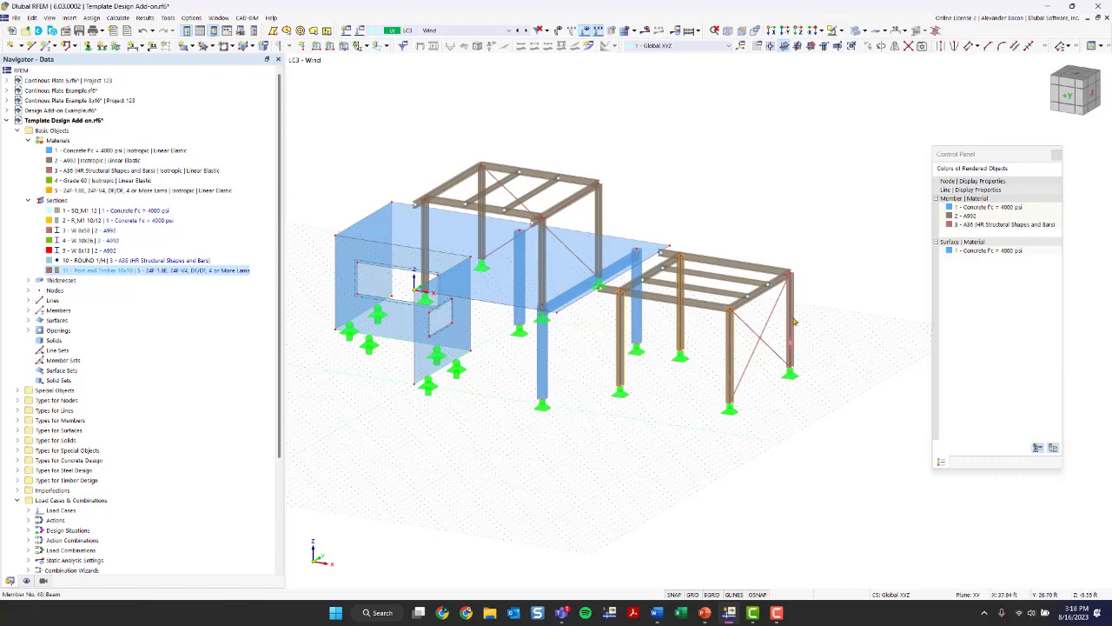
pyautogui.doubleClick(793, 322)
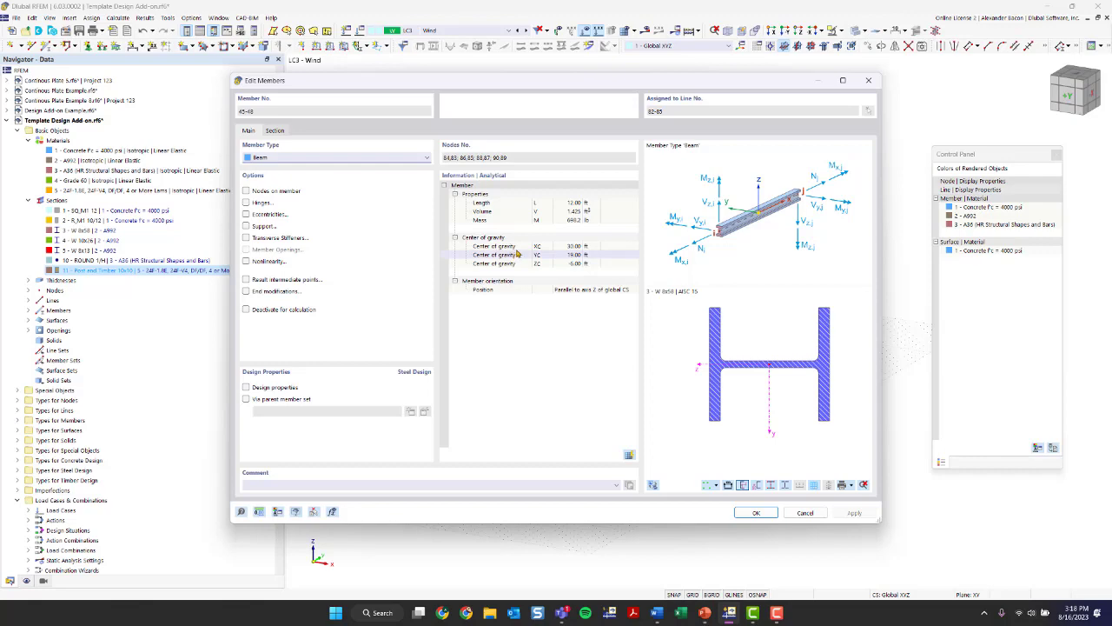
pyautogui.moveTo(558, 80); pyautogui.dragTo(302, 83)
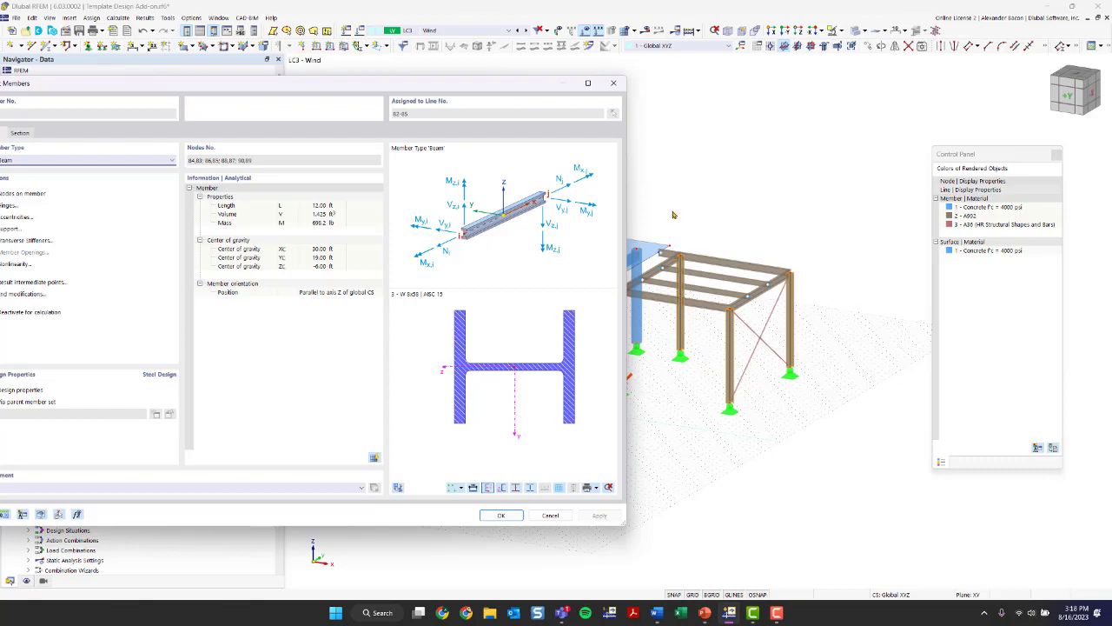
pyautogui.click(614, 83)
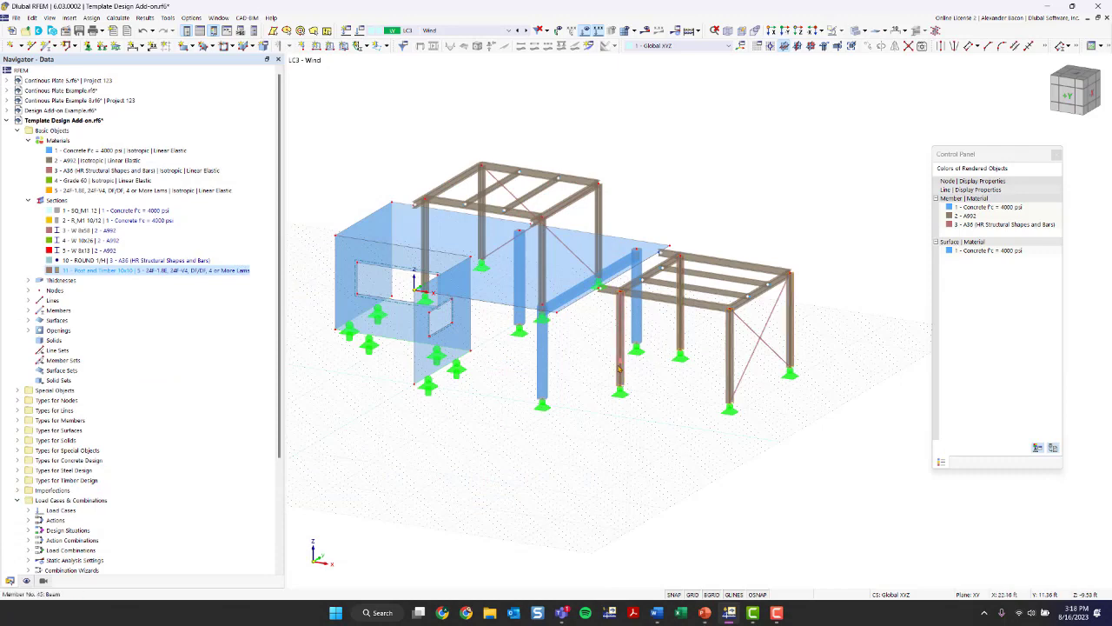
pyautogui.doubleClick(618, 370)
pyautogui.click(614, 82)
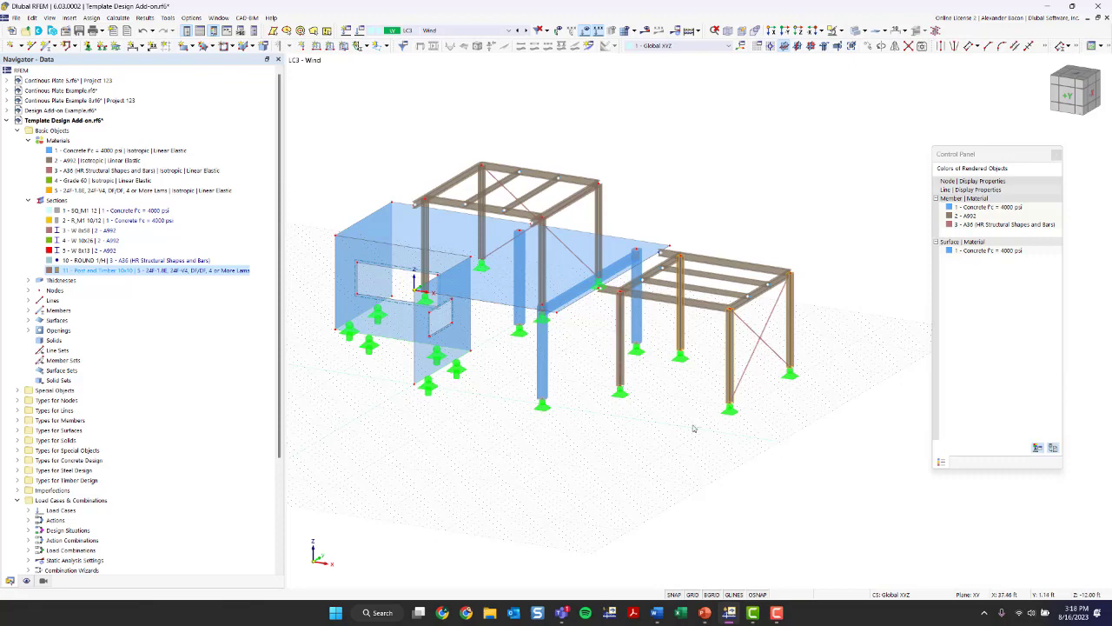
# - Set the section of the copied frame's four columns to 11 - Post and Timber 10x10 in 24F-1.8E, 24F-V4 glulam
pyautogui.doubleClick(623, 374)
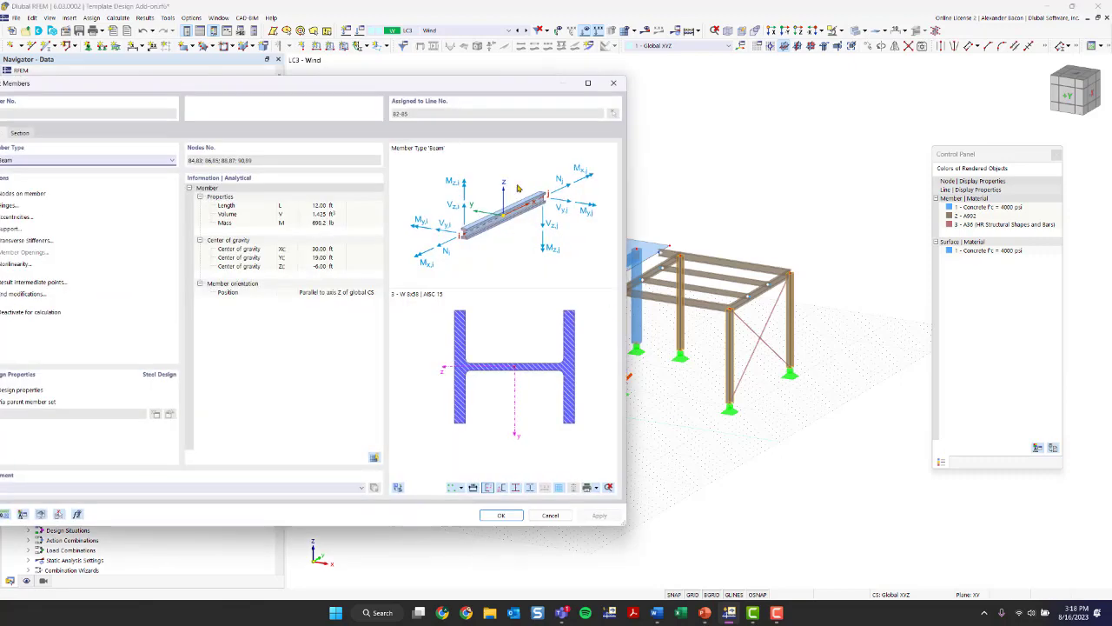
pyautogui.moveTo(285, 71); pyautogui.dragTo(505, 61)
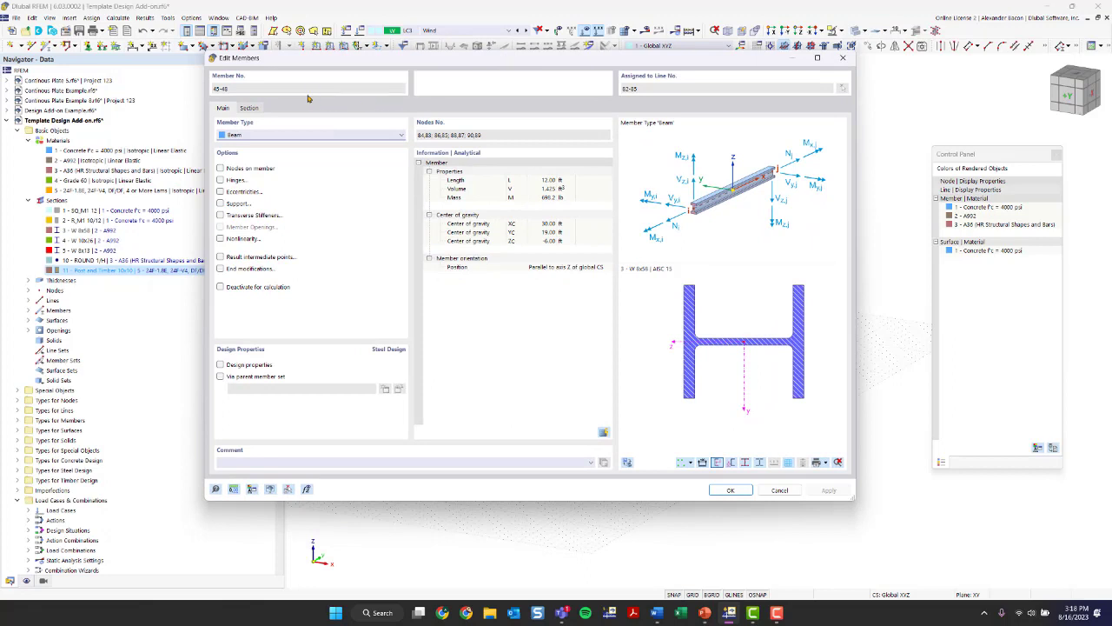
pyautogui.click(249, 108)
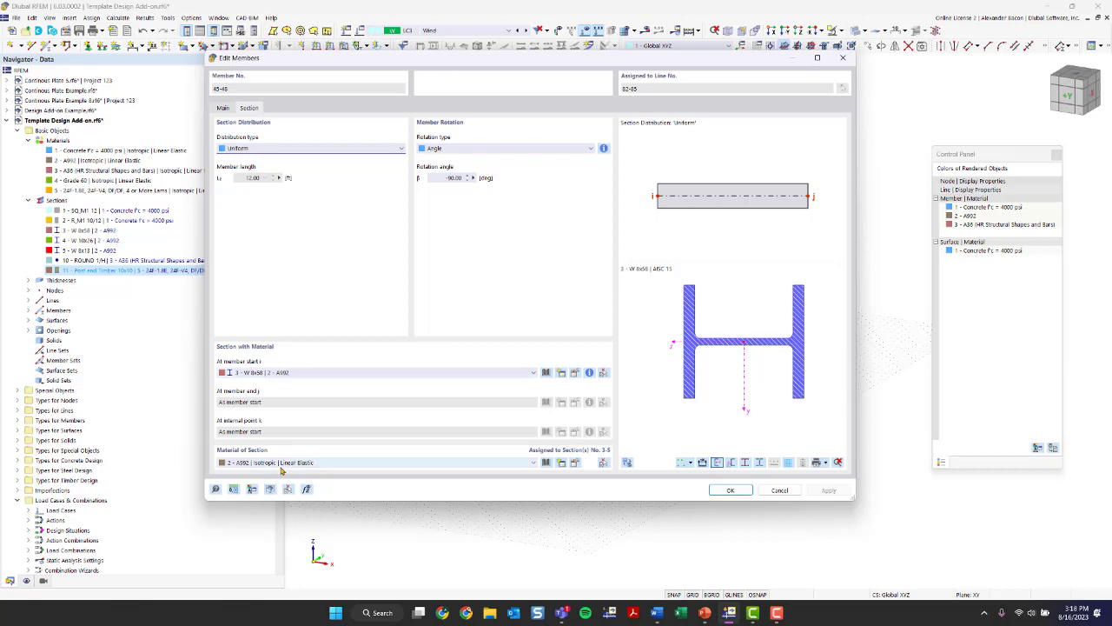
pyautogui.click(292, 374)
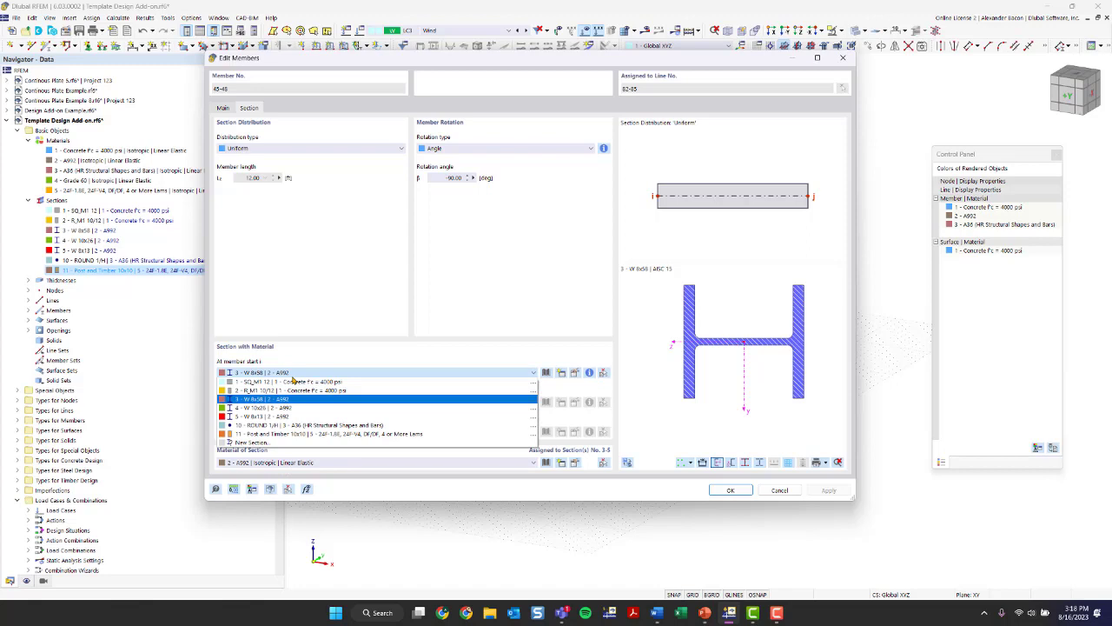
pyautogui.click(295, 432)
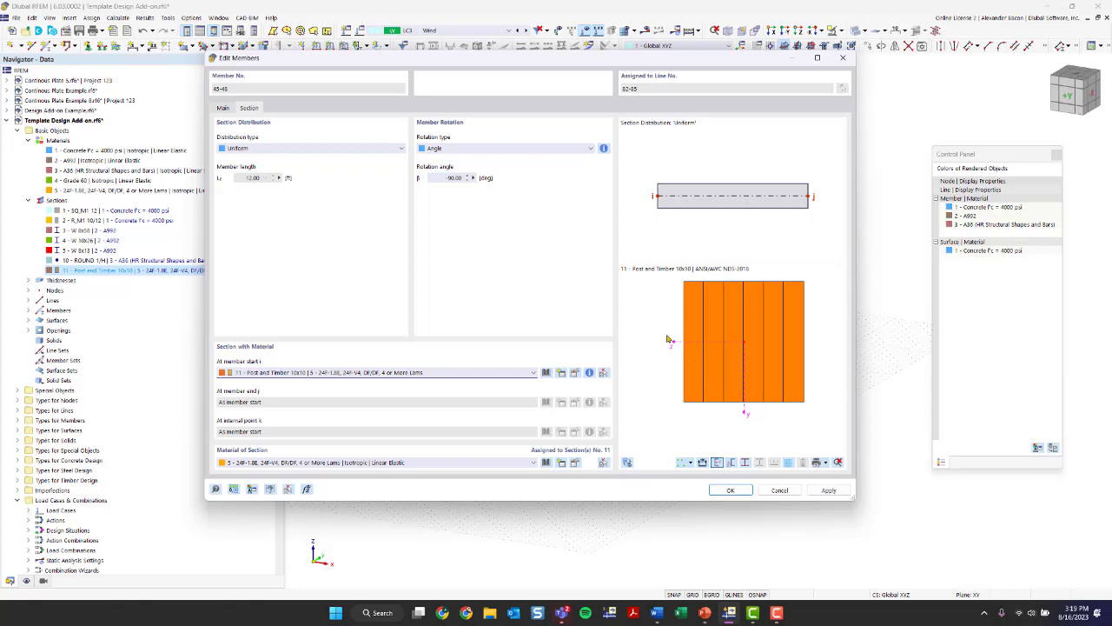
# - Examine the Post and Timber 10x10's lamination preview and section values, and apply the section change to the columns
pyautogui.scroll(2, 730, 379)
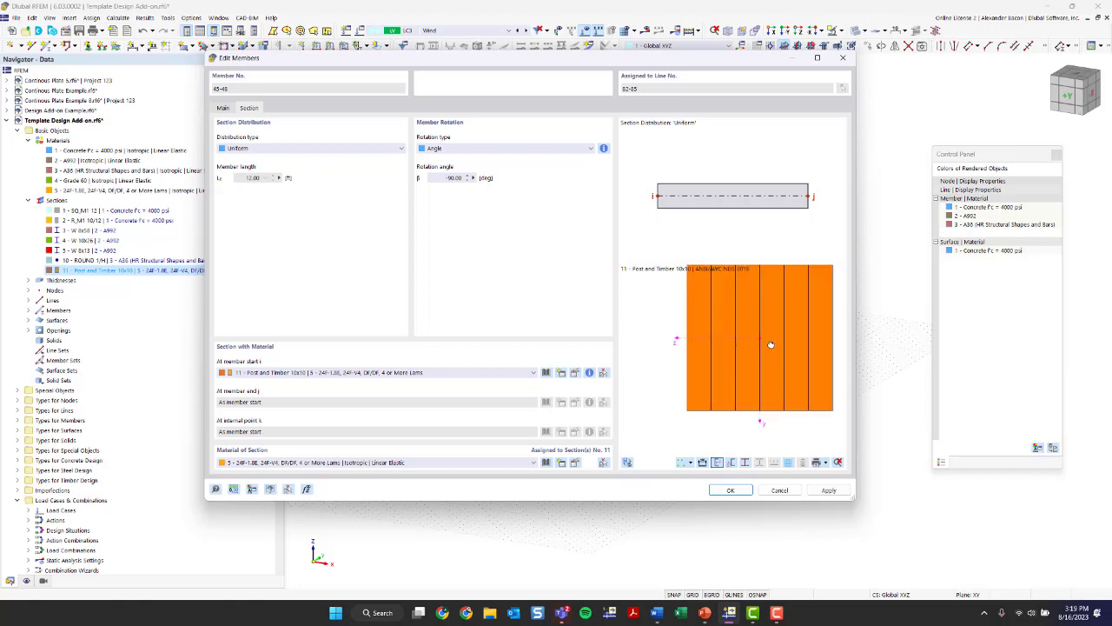
pyautogui.moveTo(770, 343); pyautogui.dragTo(742, 344, button='middle')
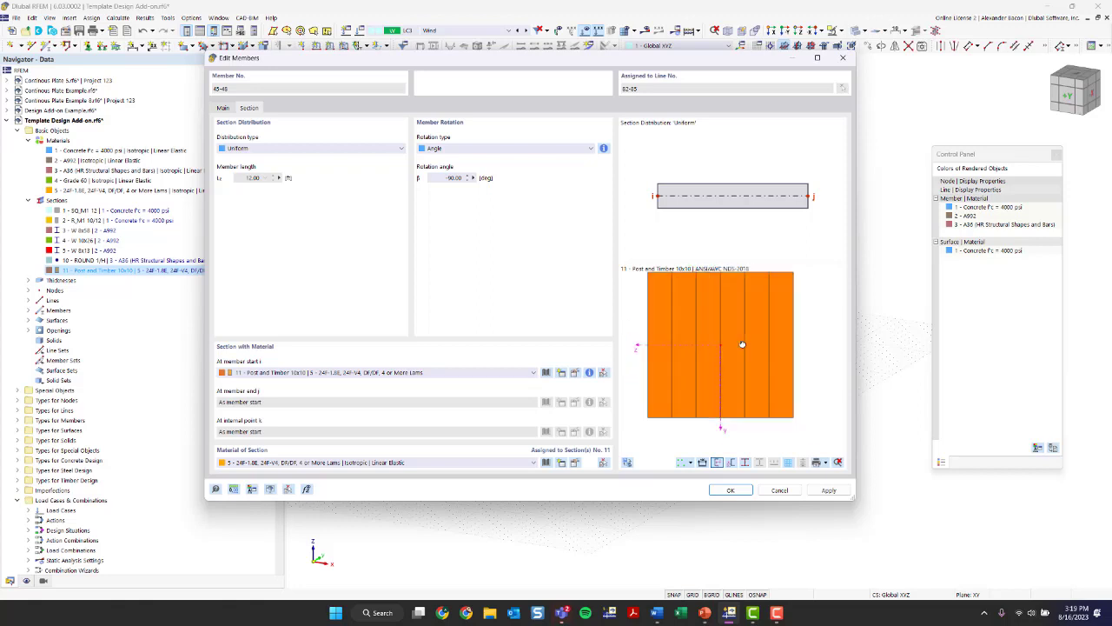
pyautogui.click(590, 374)
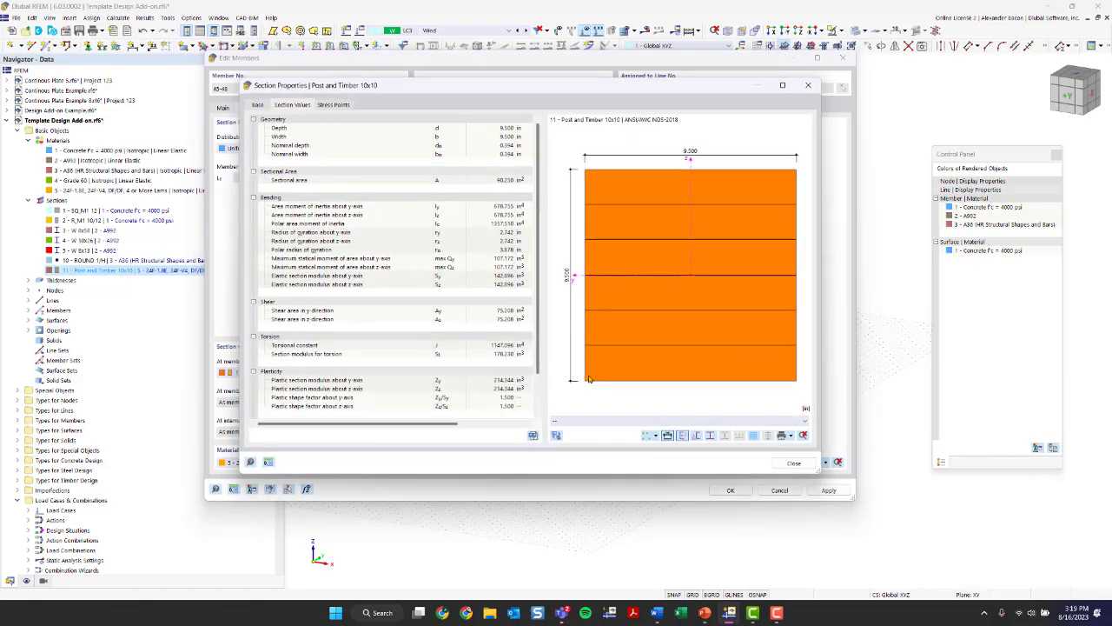
pyautogui.scroll(-2, 453, 310)
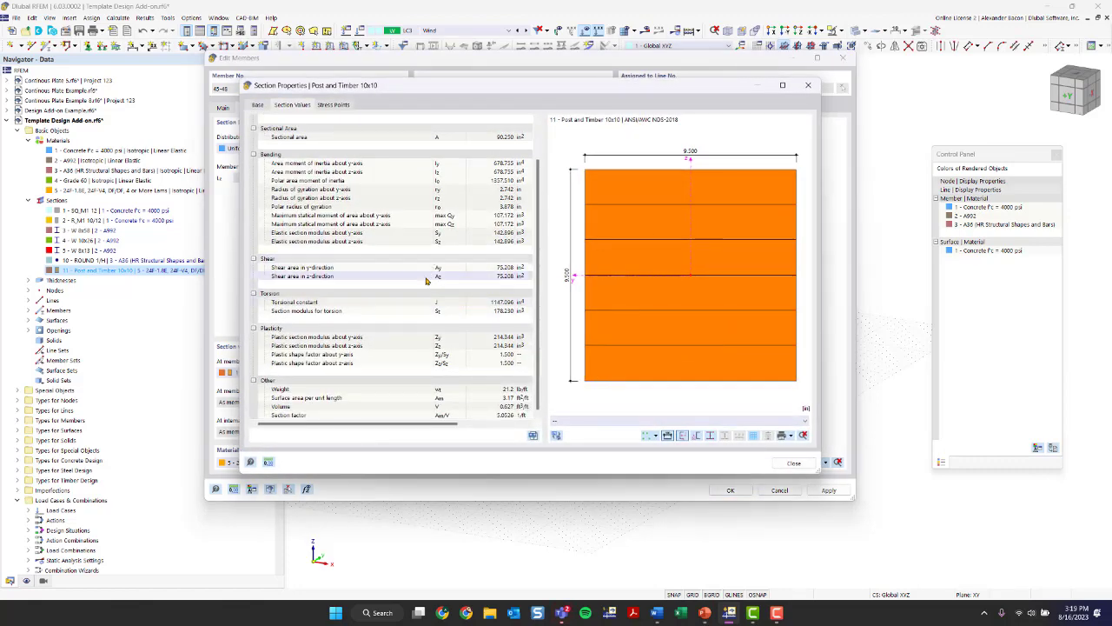
pyautogui.scroll(2, 428, 278)
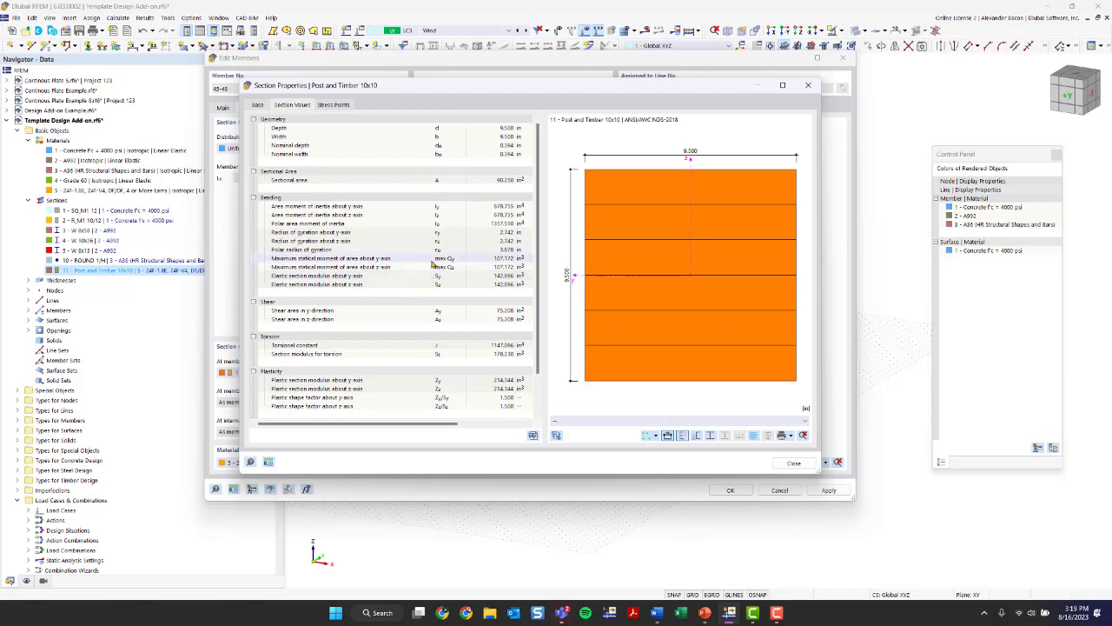
pyautogui.click(808, 85)
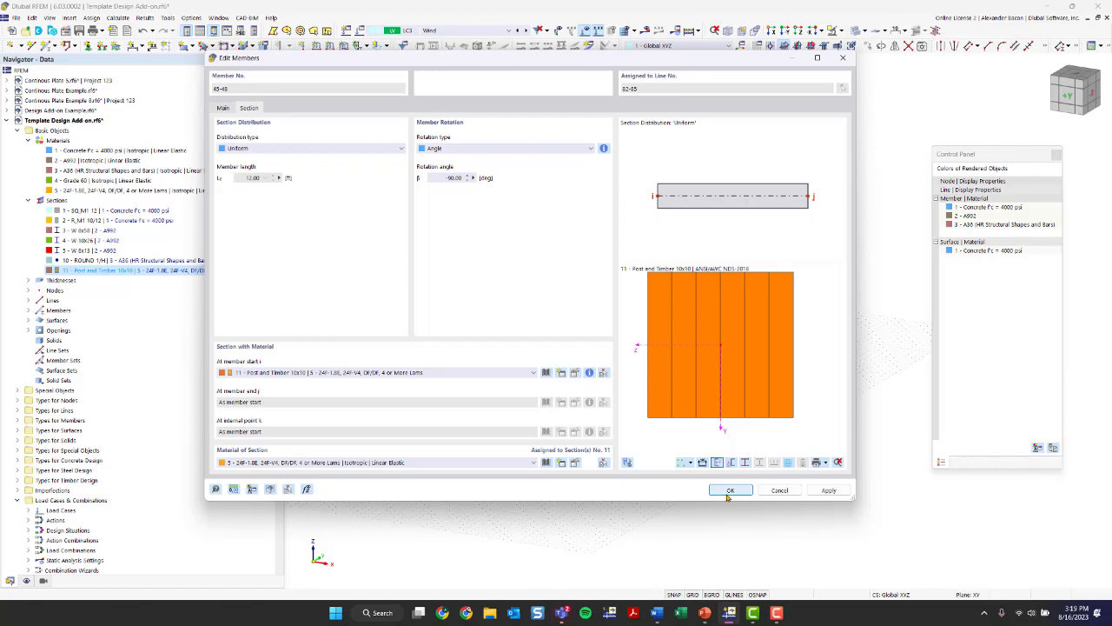
pyautogui.click(730, 490)
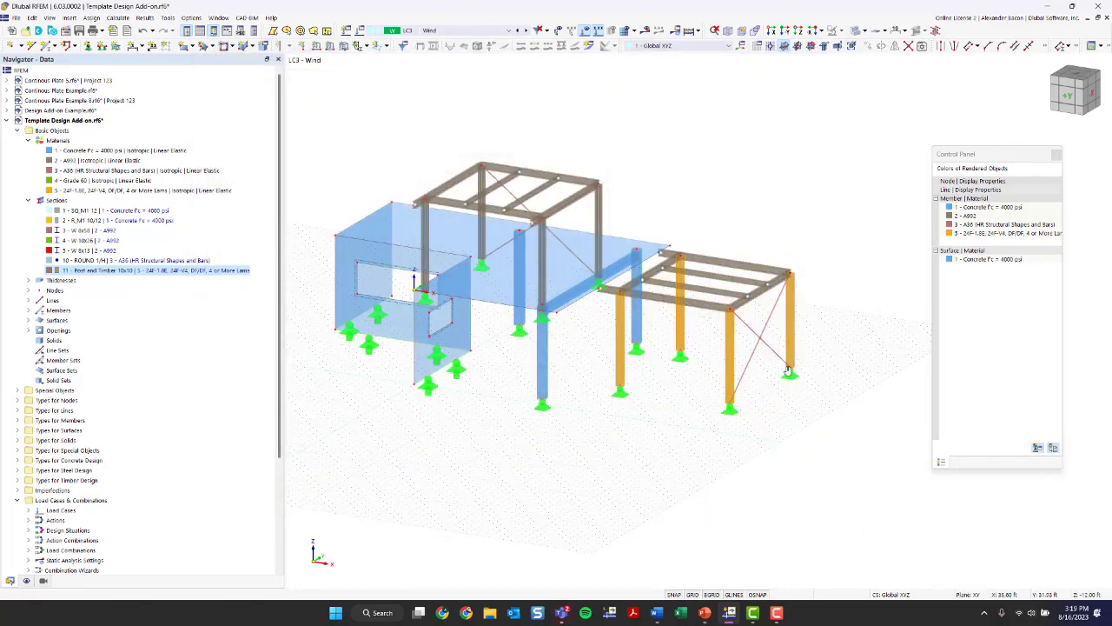
# - Select the copied frame's perimeter W 10x26 beams, including the short cantilevers towards the slab
pyautogui.scroll(3, 628, 352)
pyautogui.scroll(2, 627, 352)
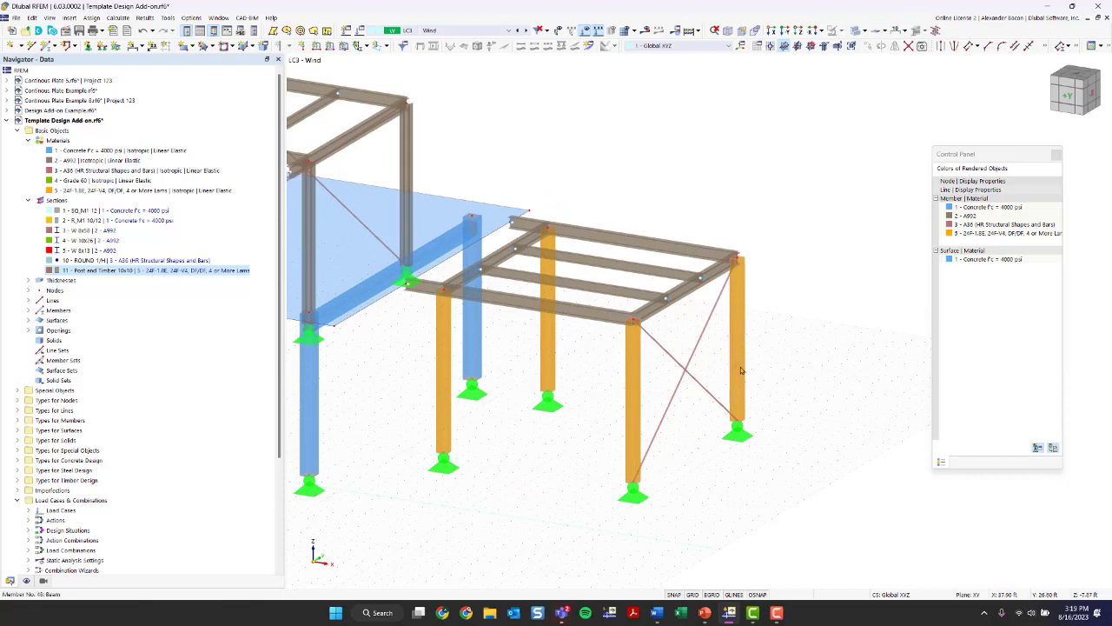
pyautogui.click(101, 292)
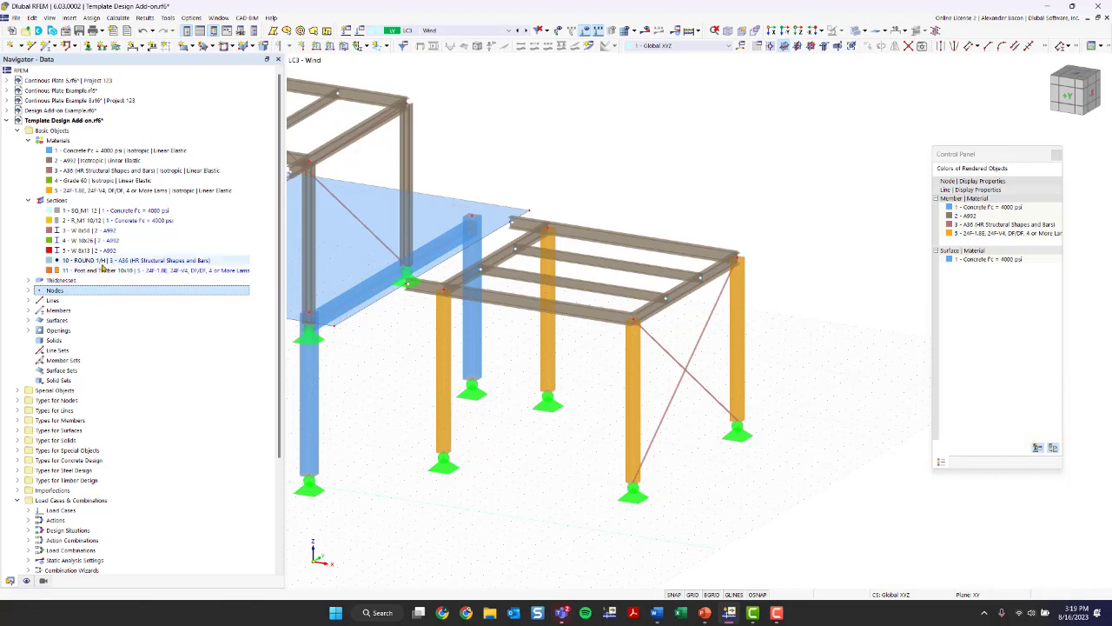
pyautogui.scroll(-1, 498, 402)
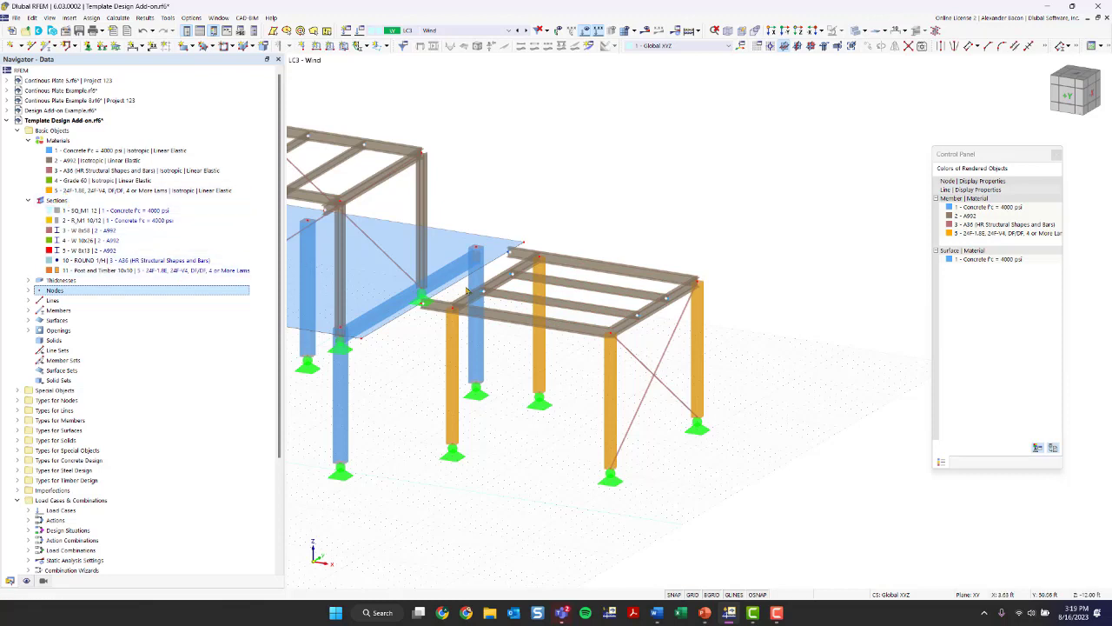
pyautogui.keyDown('ctrl'); pyautogui.moveTo(730, 216); pyautogui.dragTo(649, 291, button='middle'); pyautogui.keyUp('ctrl')
pyautogui.scroll(1, 649, 290)
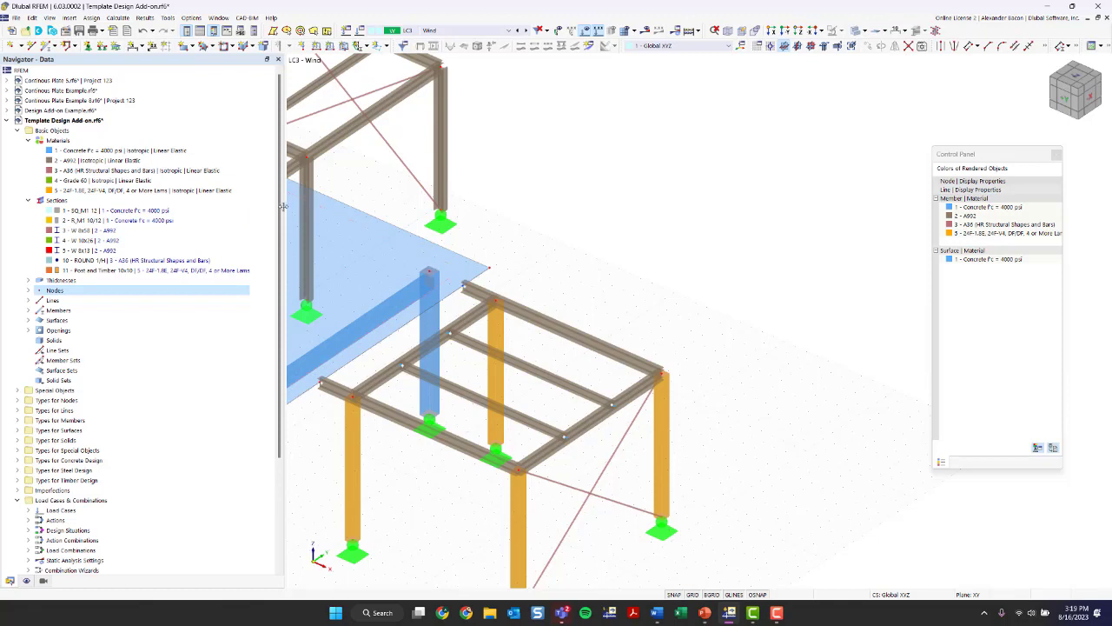
pyautogui.moveTo(285, 210); pyautogui.dragTo(270, 214)
pyautogui.moveTo(409, 252); pyautogui.dragTo(535, 183, button='middle')
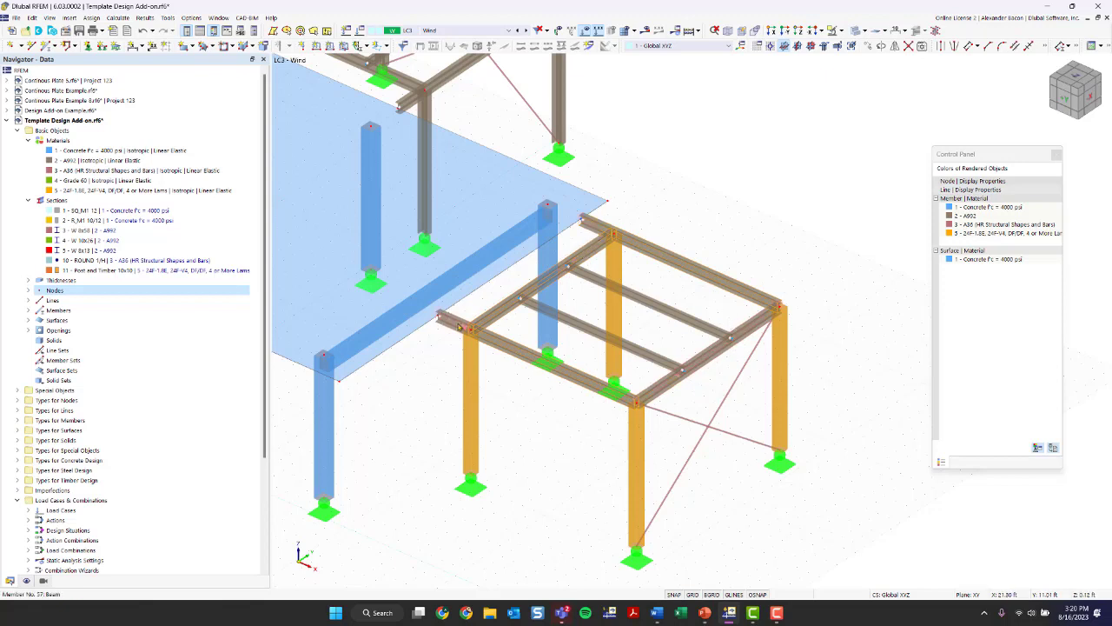
# - Open the standardized timber section library for the selected perimeter beams, keeping the manufacturer and standard filters at All
pyautogui.doubleClick(458, 327)
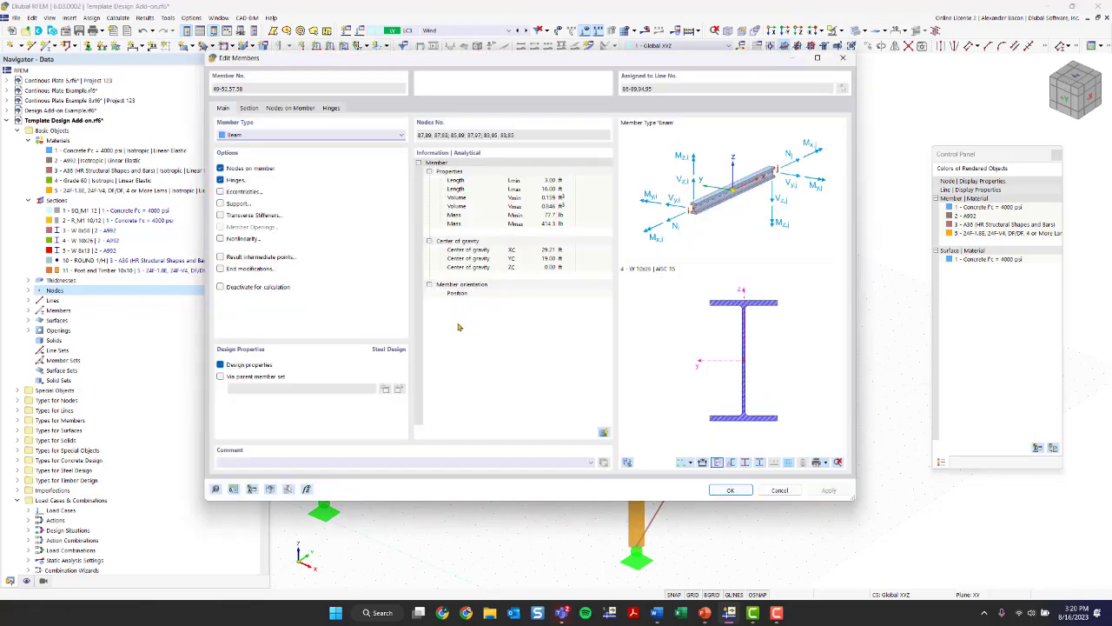
pyautogui.click(250, 107)
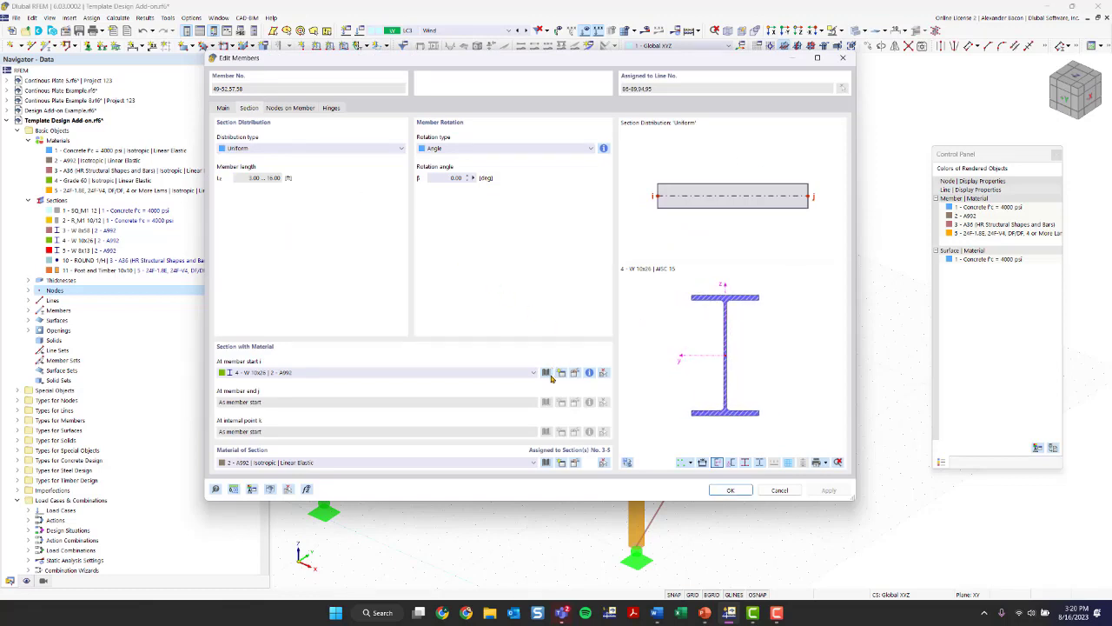
pyautogui.click(546, 373)
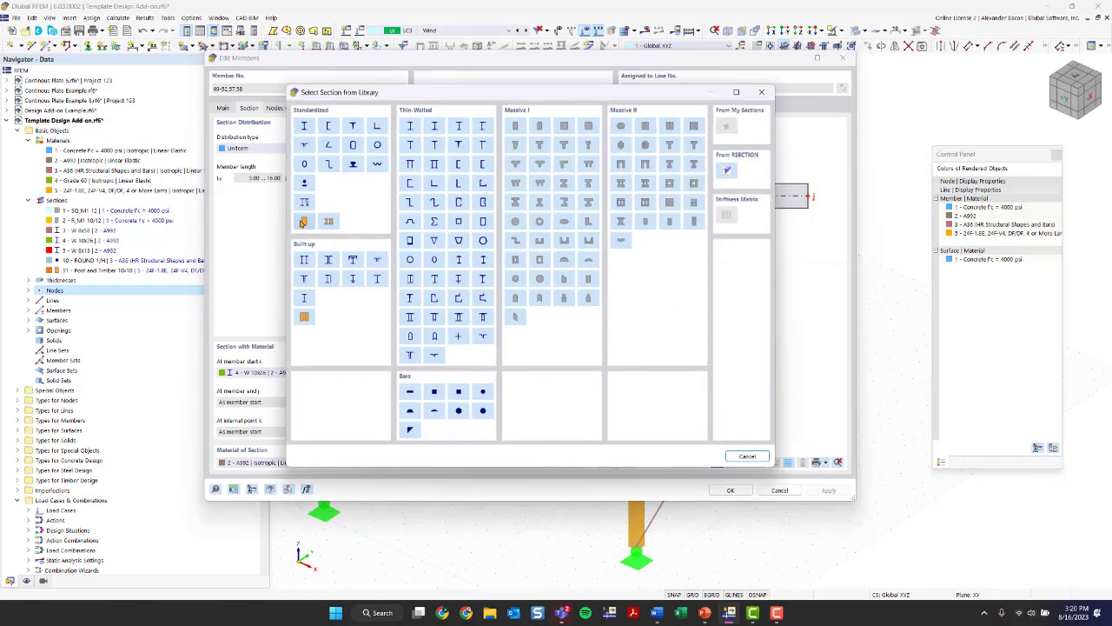
pyautogui.click(303, 223)
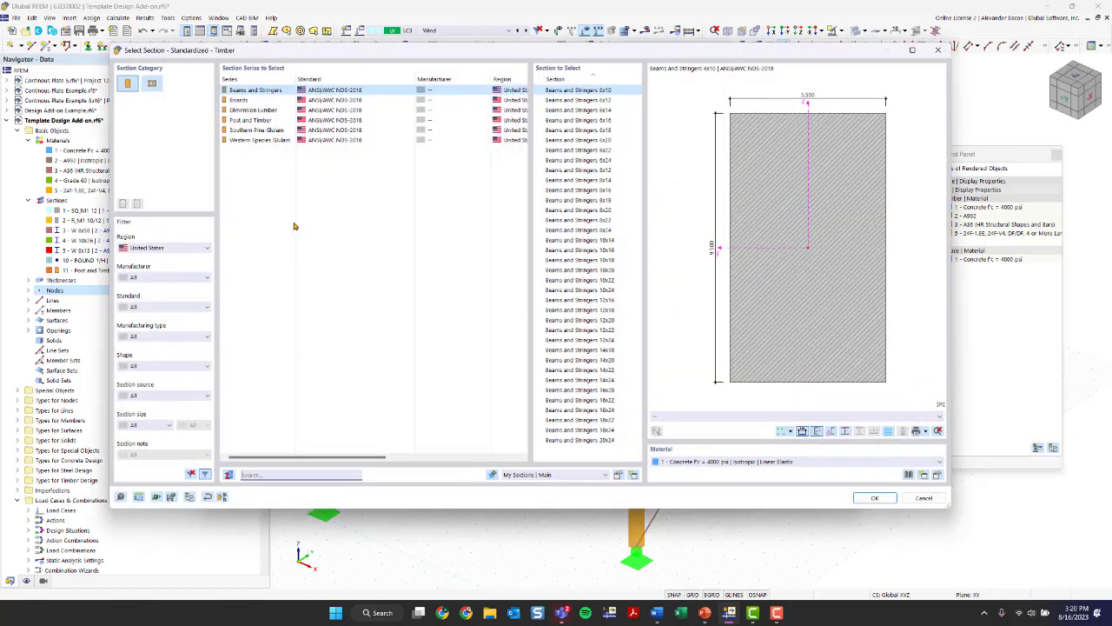
pyautogui.click(184, 277)
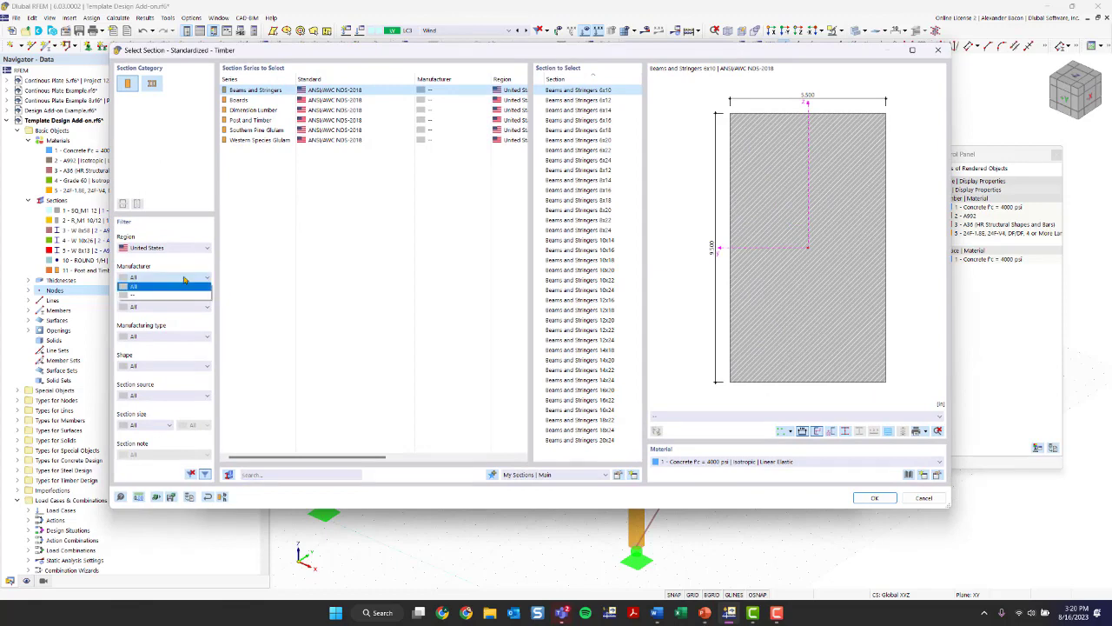
pyautogui.click(166, 285)
pyautogui.click(163, 306)
pyautogui.click(162, 311)
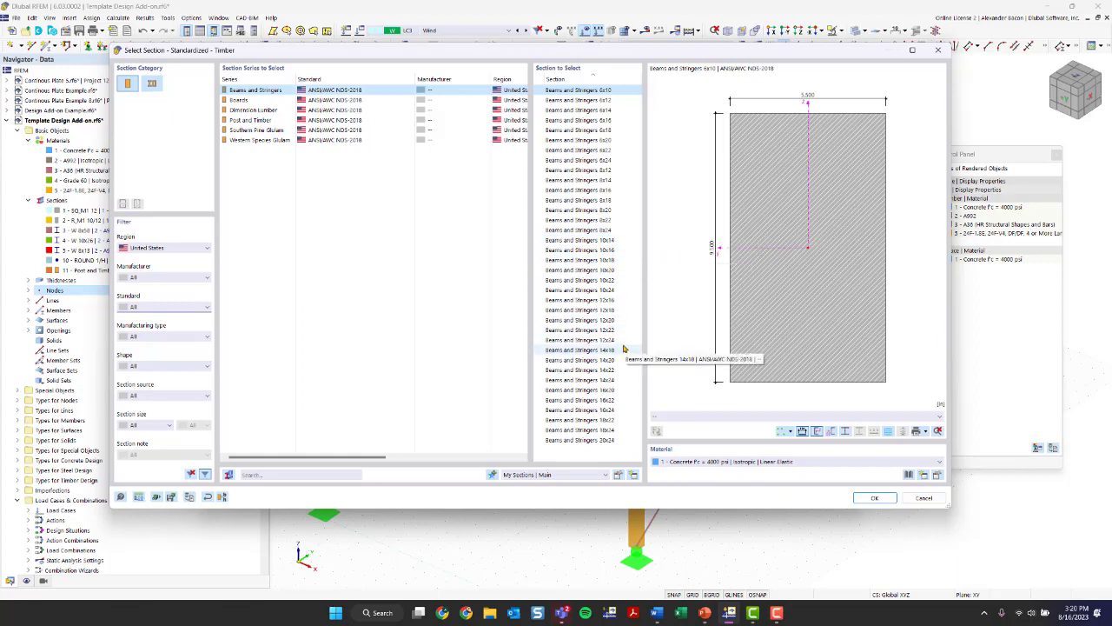
# - Choose the Dimension Lumber 4x14 section with material 5 - 24F-1.8E, 24F-V4 for the perimeter beams
pyautogui.click(243, 111)
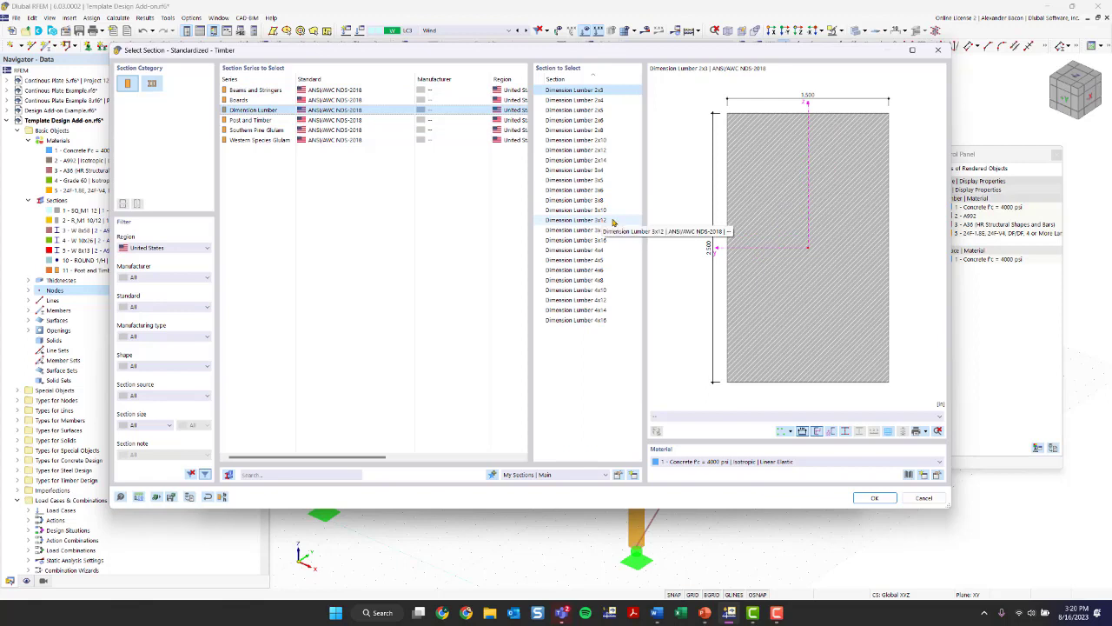
pyautogui.click(608, 310)
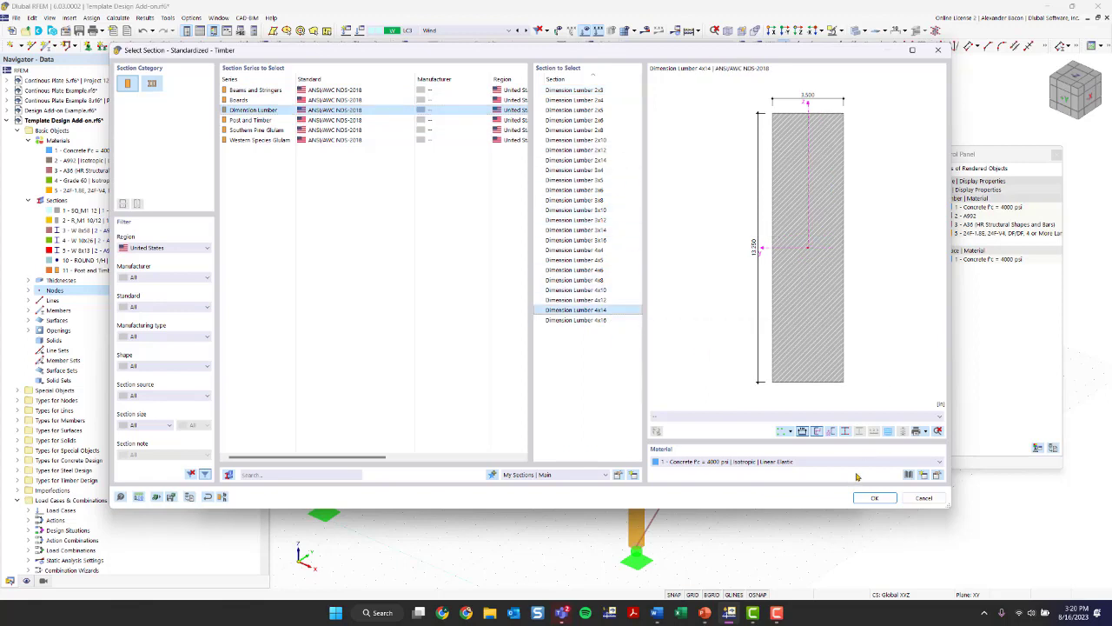
pyautogui.click(778, 464)
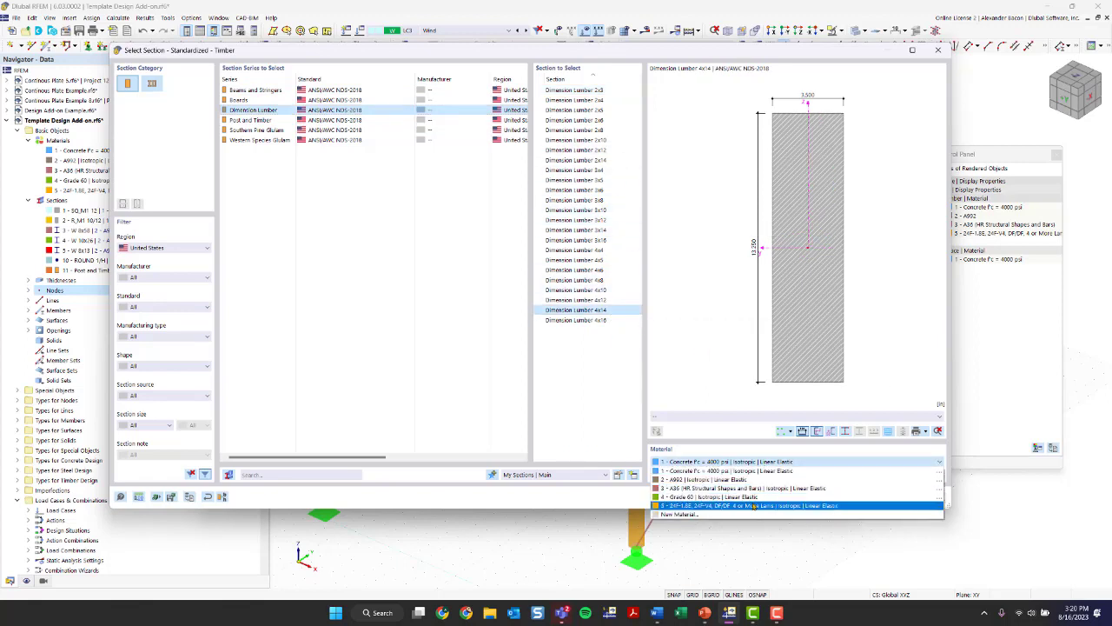
pyautogui.click(755, 505)
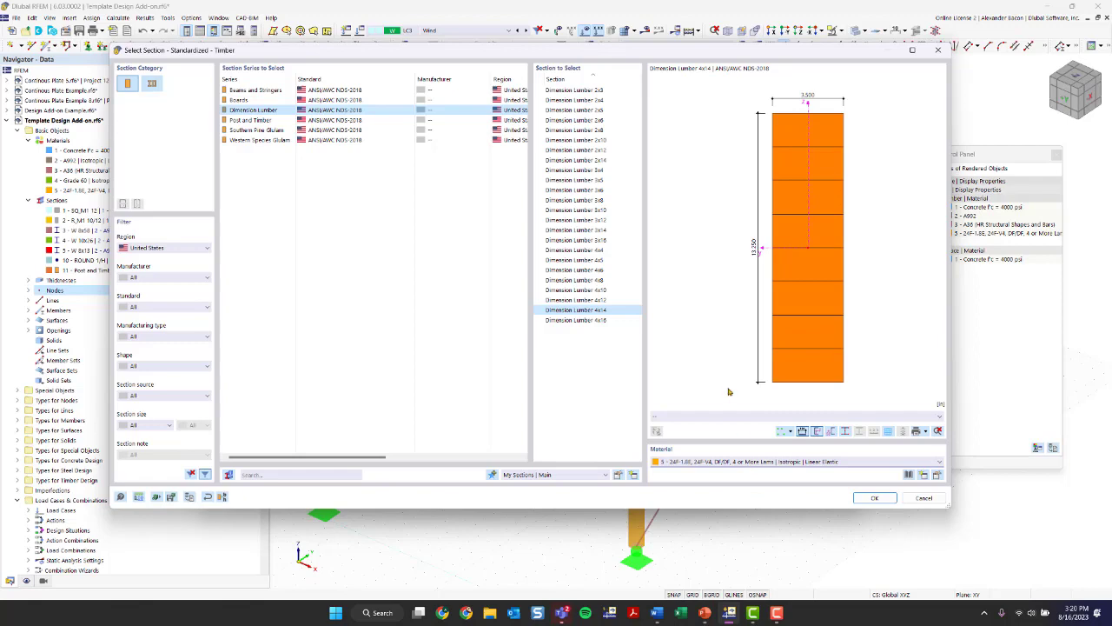
pyautogui.click(874, 498)
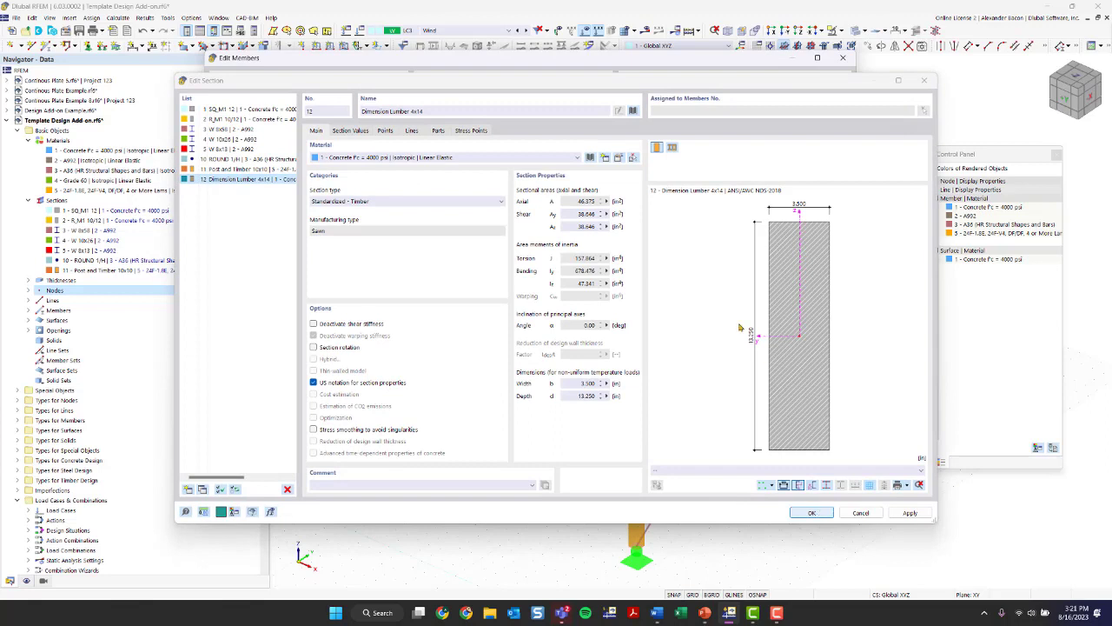
# - Assign material 5 - 24F-1.8E, 24F-V4 to the Dimension Lumber 4x14 section and apply the section to the perimeter beams
pyautogui.click(400, 158)
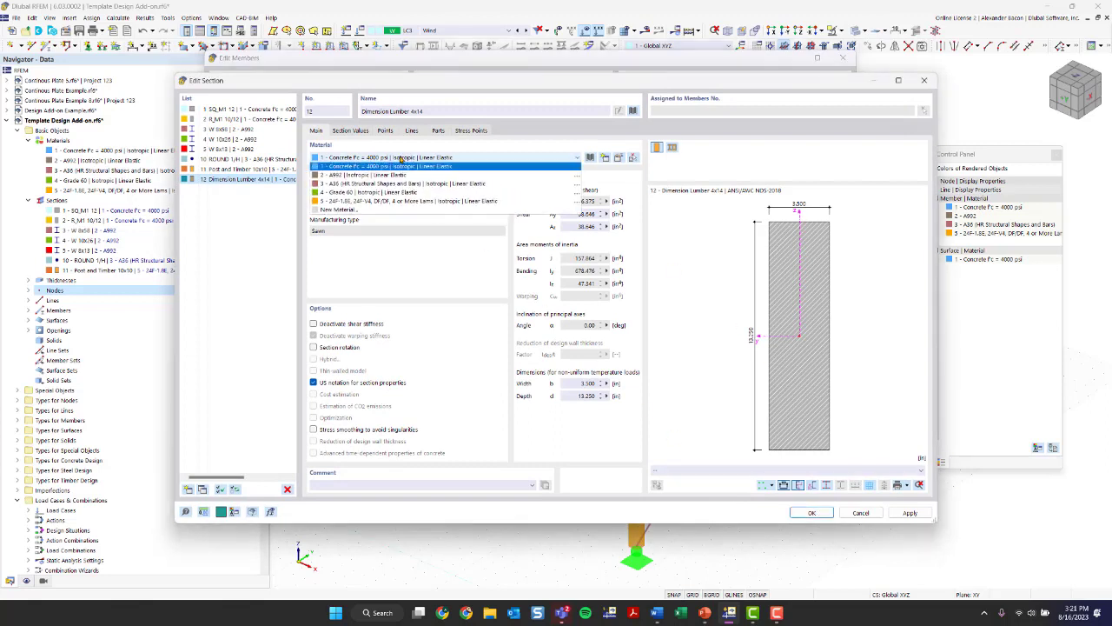
pyautogui.click(402, 201)
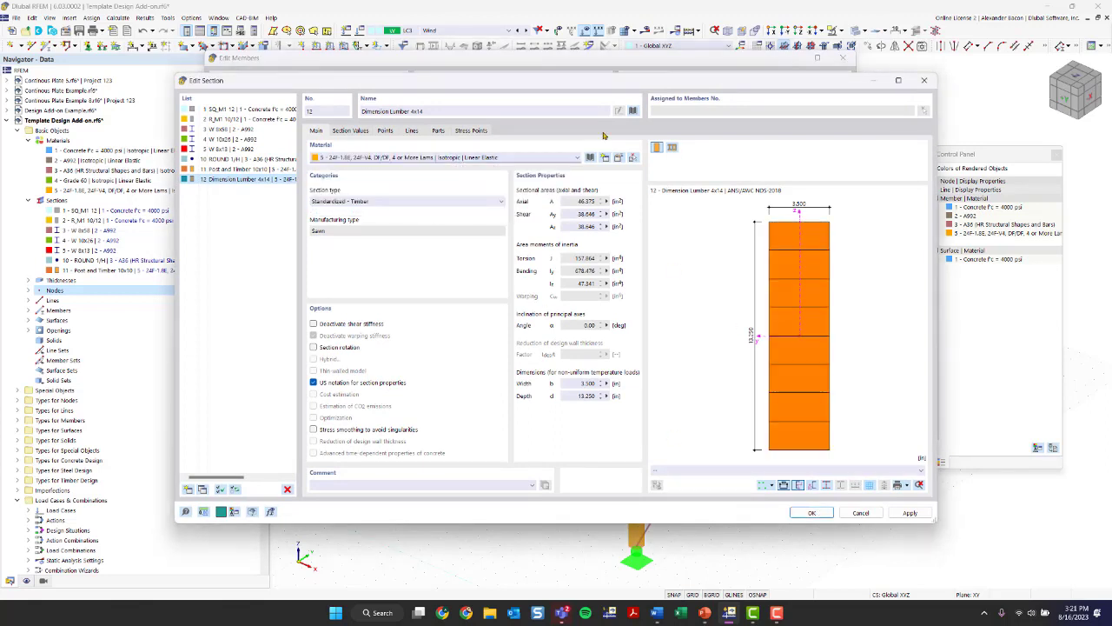
pyautogui.click(809, 513)
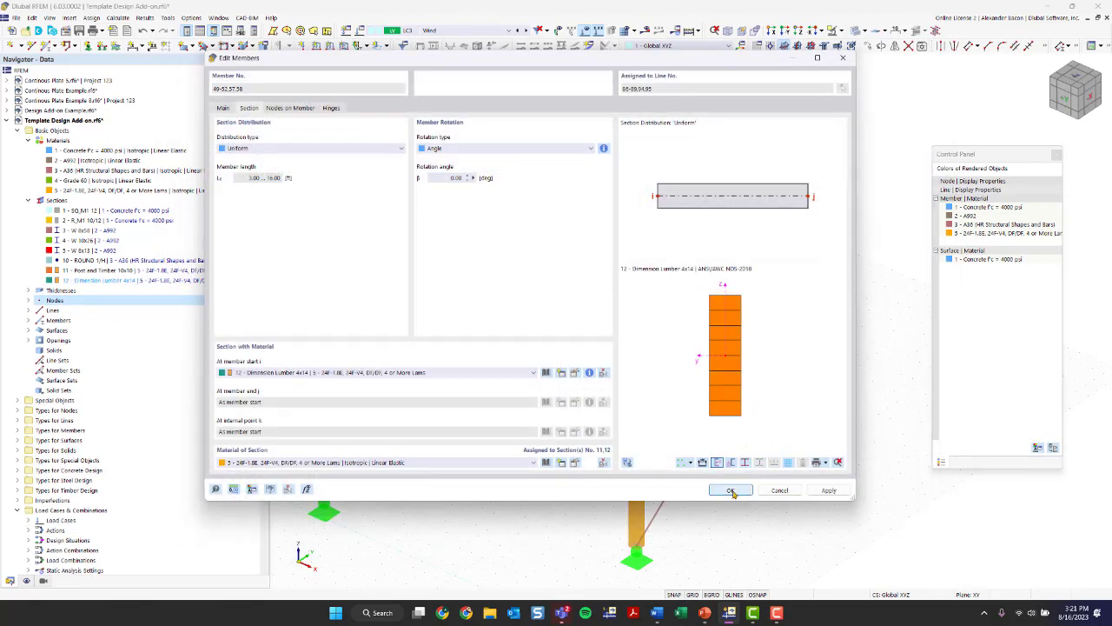
pyautogui.click(732, 492)
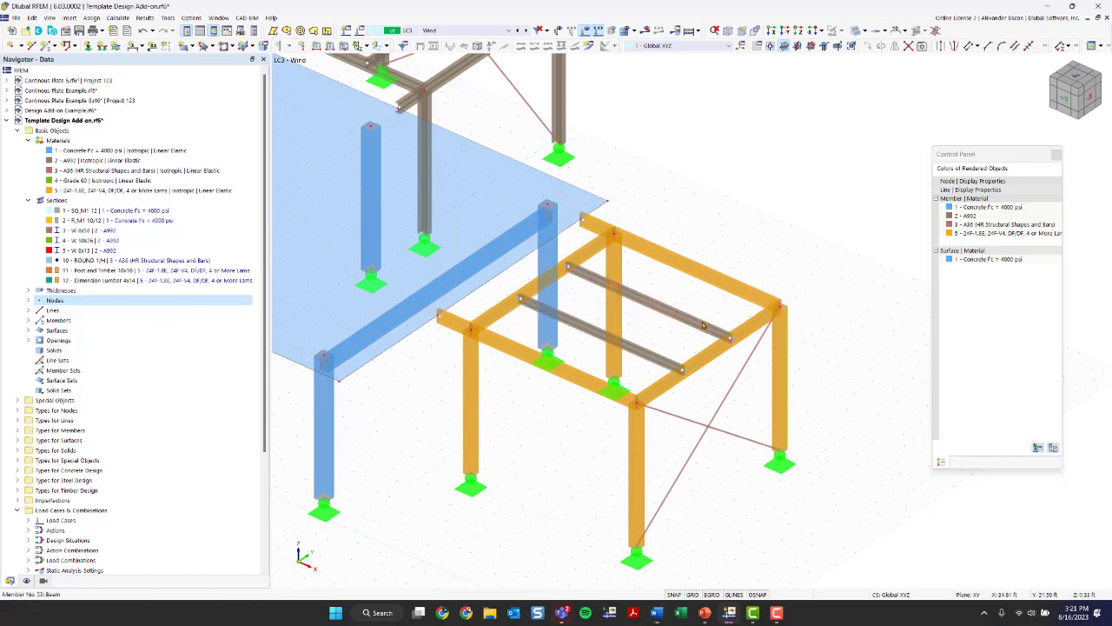
# - Open the section definition of the copied frame's two W 8x13 infill beams and add a new section to the list
pyautogui.doubleClick(652, 359)
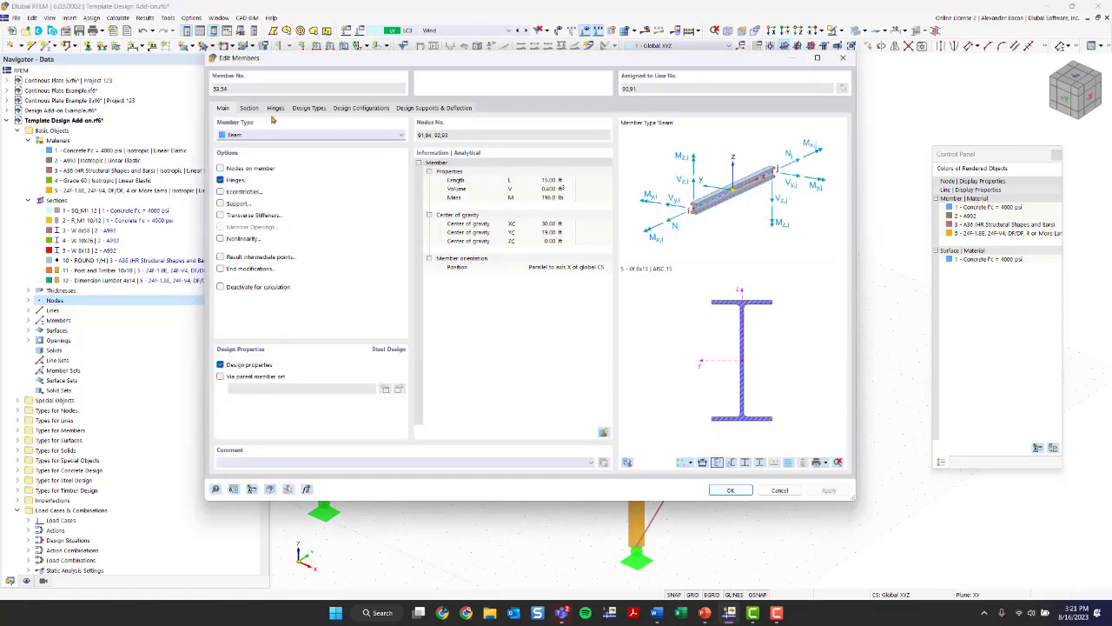
pyautogui.click(249, 109)
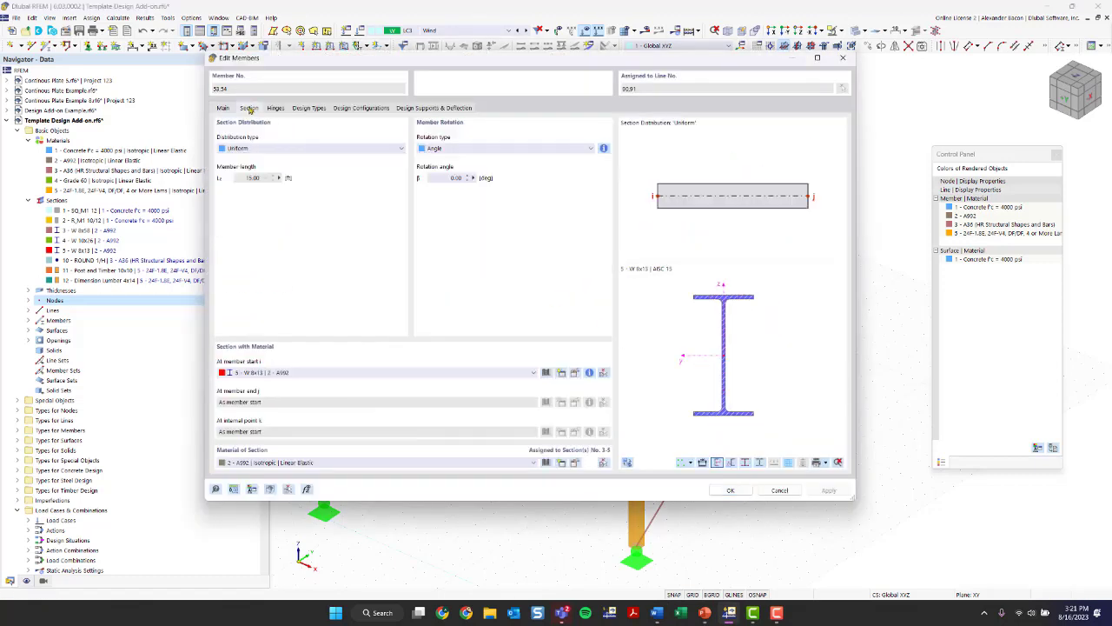
pyautogui.click(545, 372)
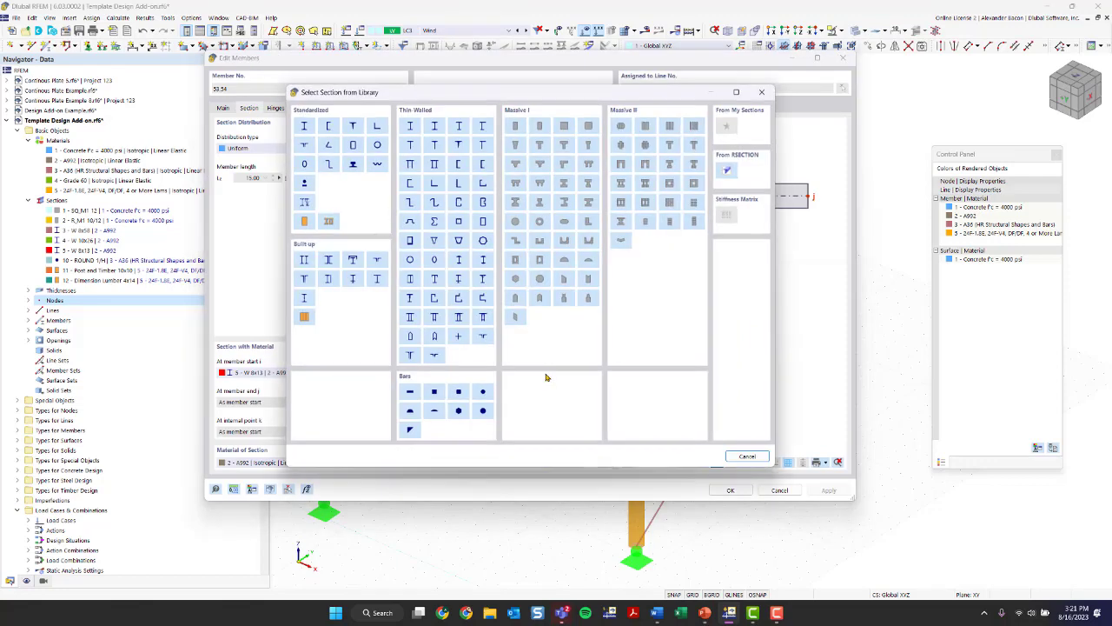
pyautogui.click(762, 92)
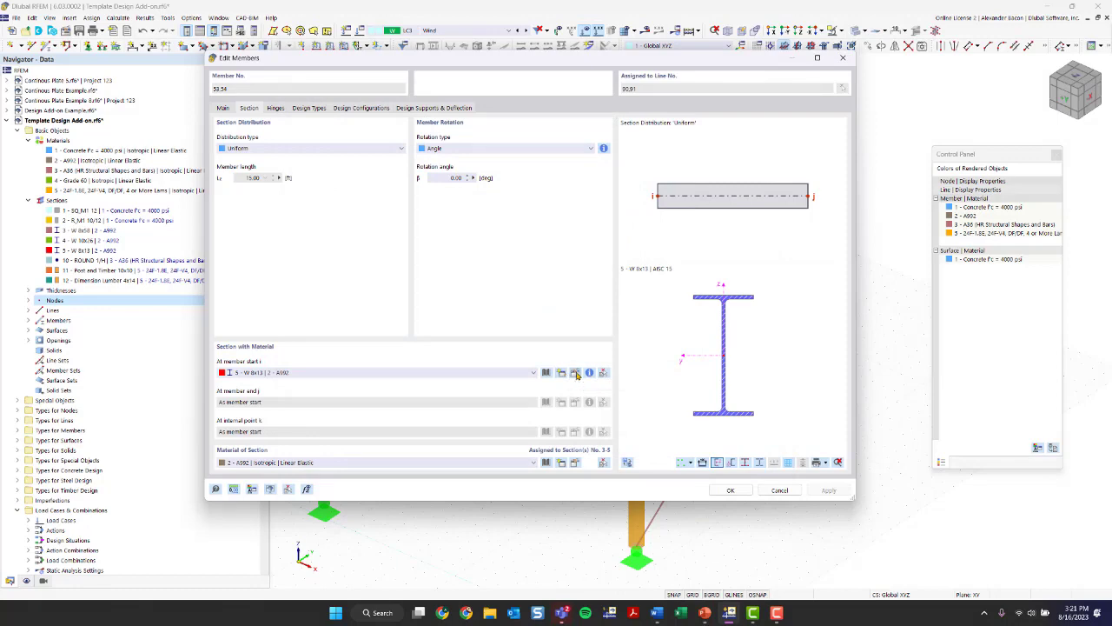
pyautogui.click(576, 373)
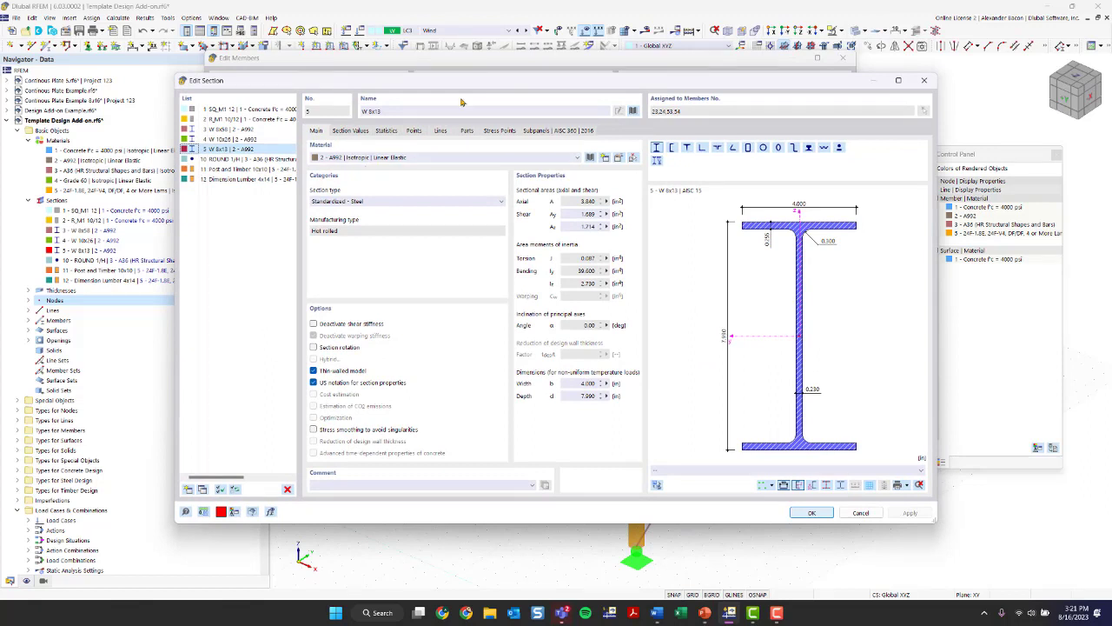
pyautogui.click(254, 181)
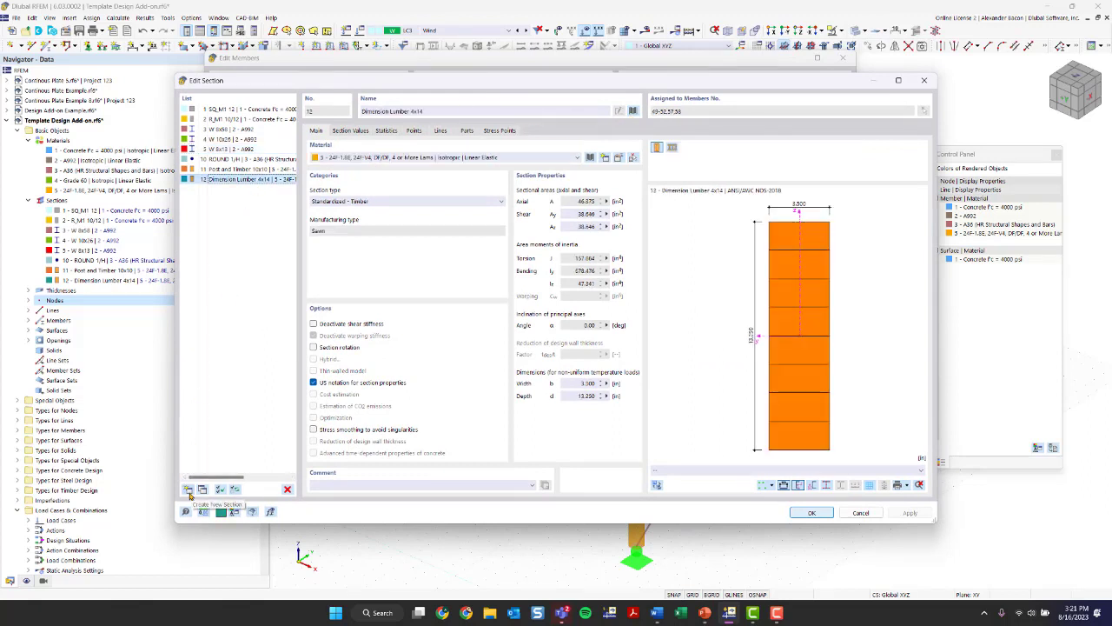
pyautogui.click(189, 490)
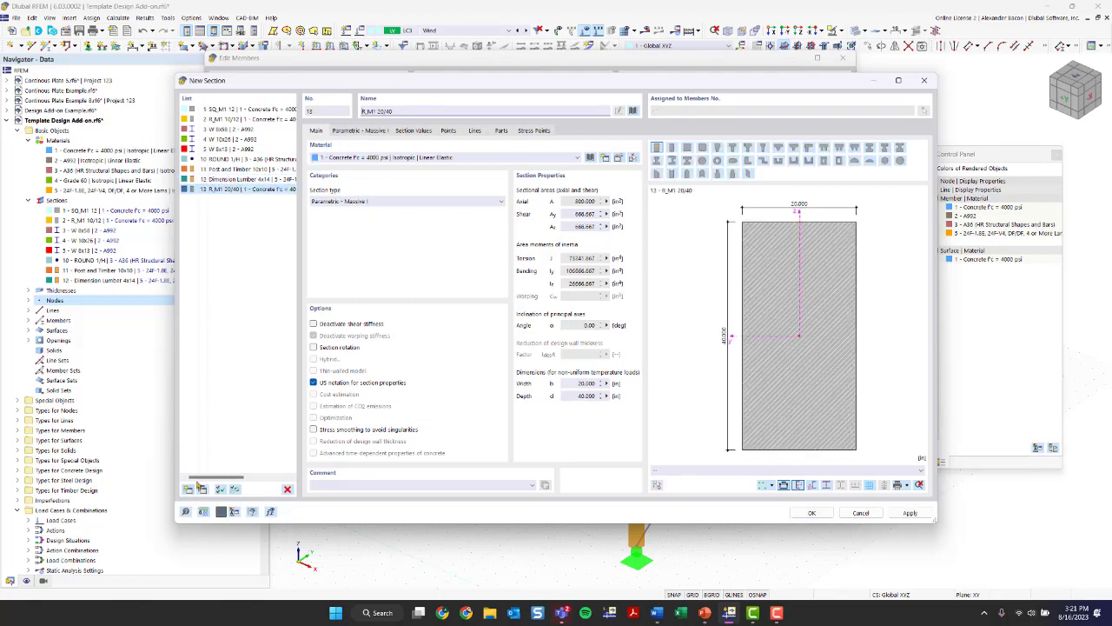
# - Define the new section as standardized timber Beams and Stringers 8x12 with material 5 - 24F-1.8E, 24F-V4
pyautogui.click(633, 112)
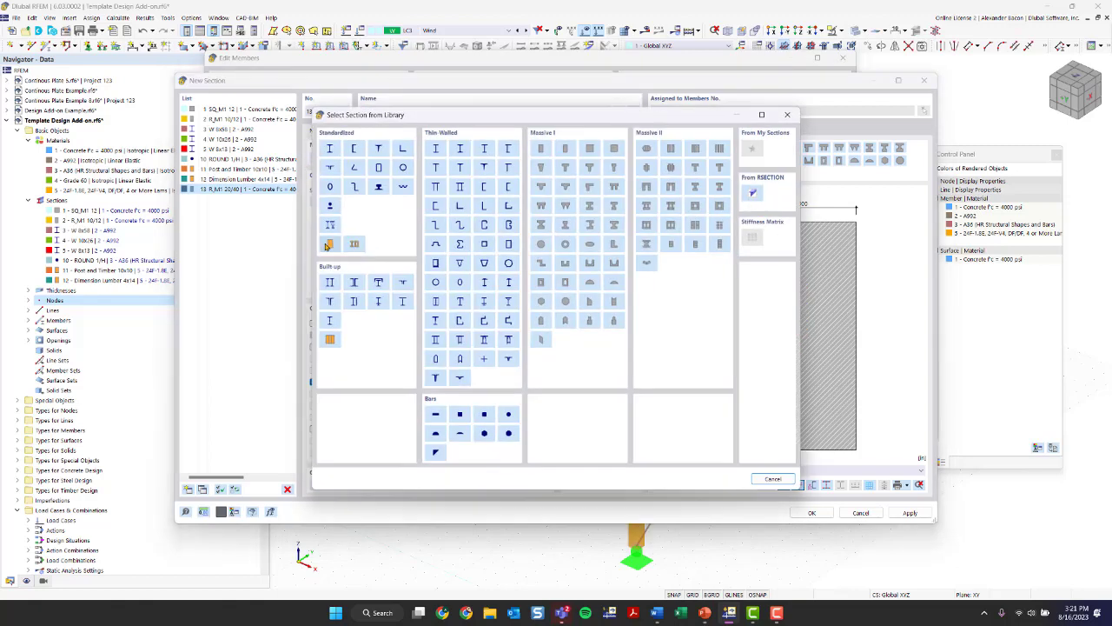
pyautogui.click(331, 244)
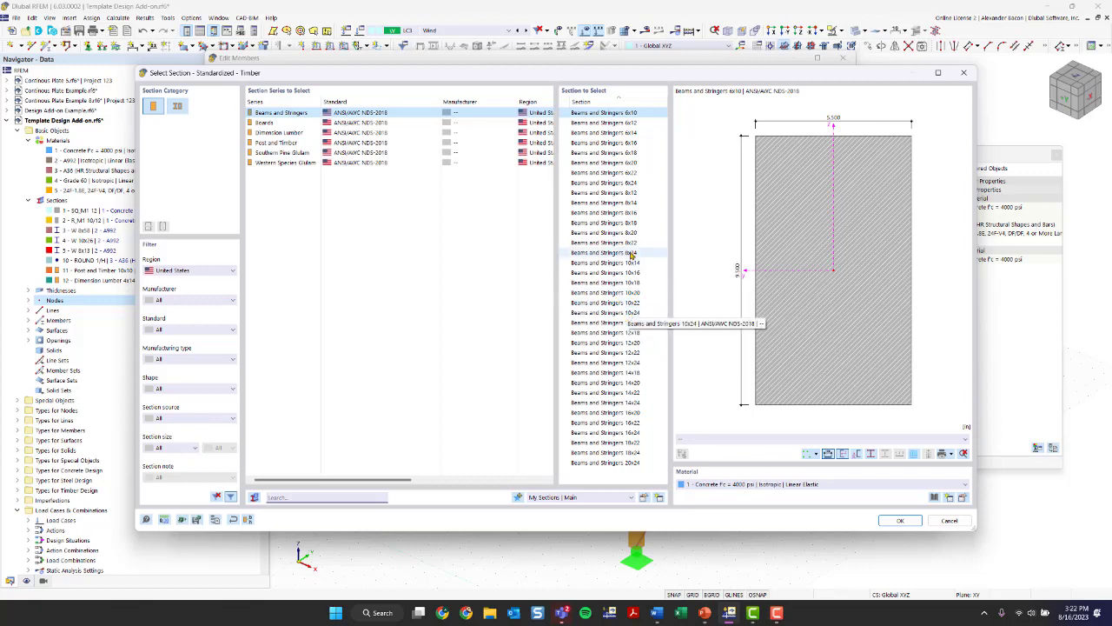
pyautogui.click(632, 193)
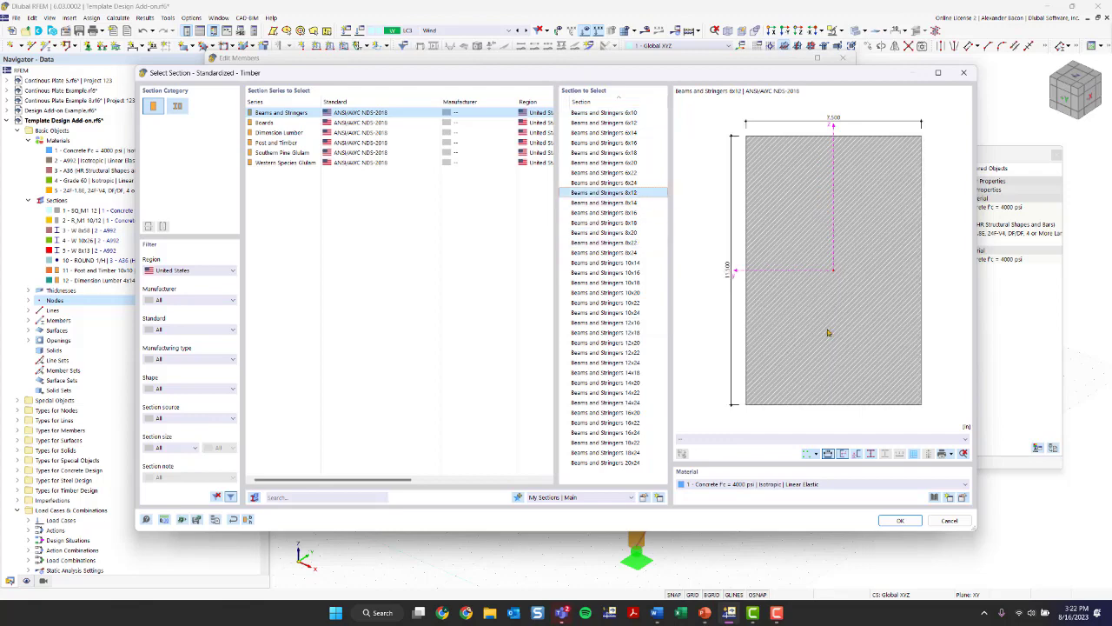
pyautogui.click(828, 483)
pyautogui.click(796, 530)
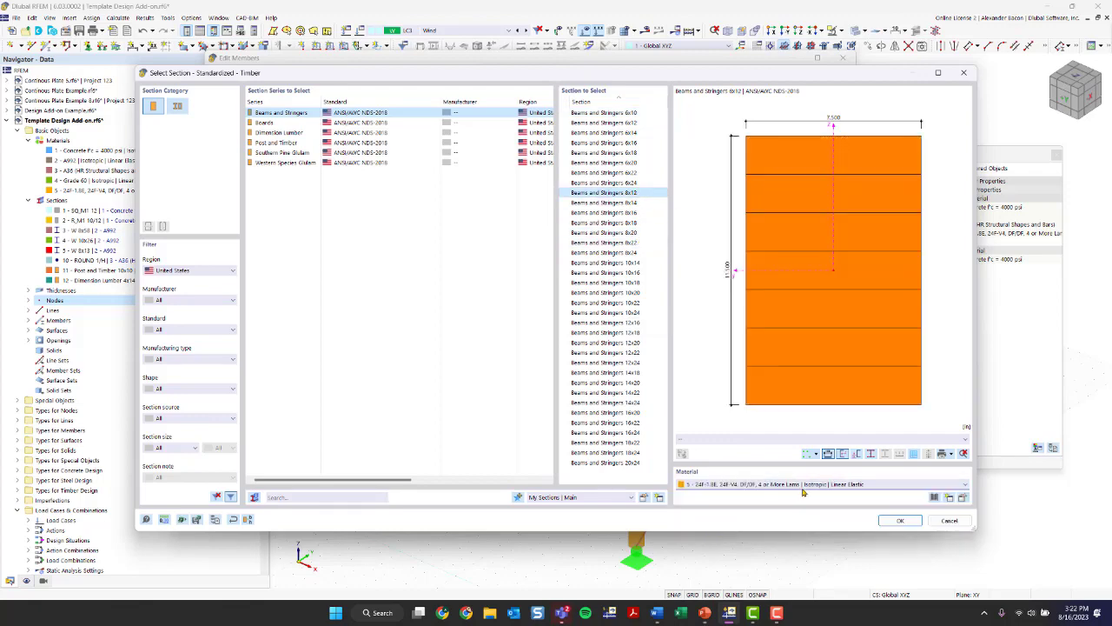
pyautogui.click(895, 521)
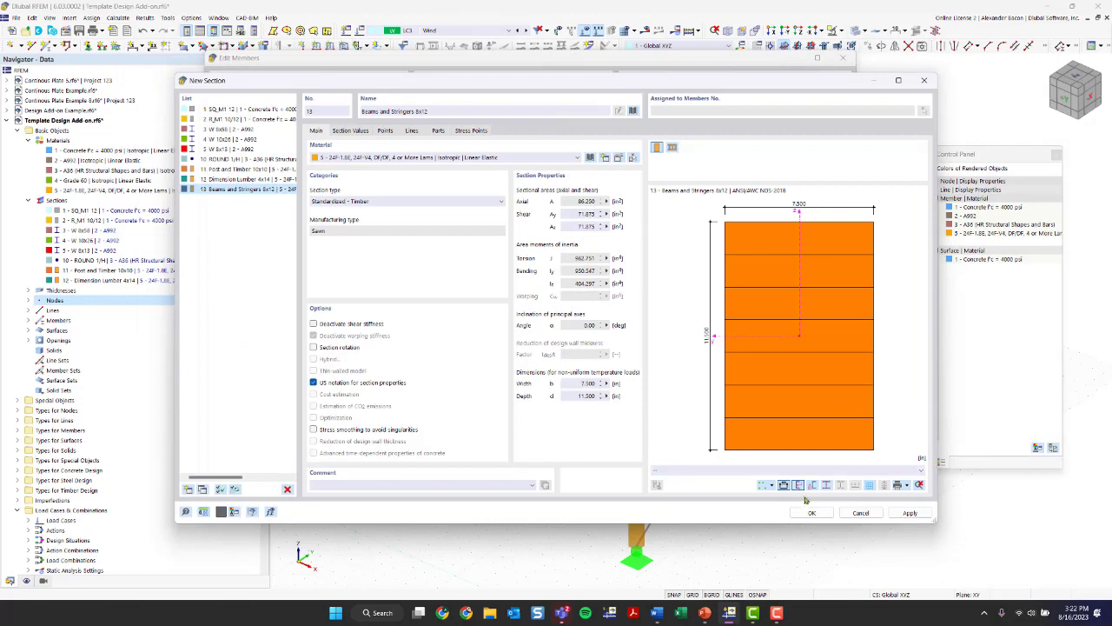
pyautogui.click(812, 513)
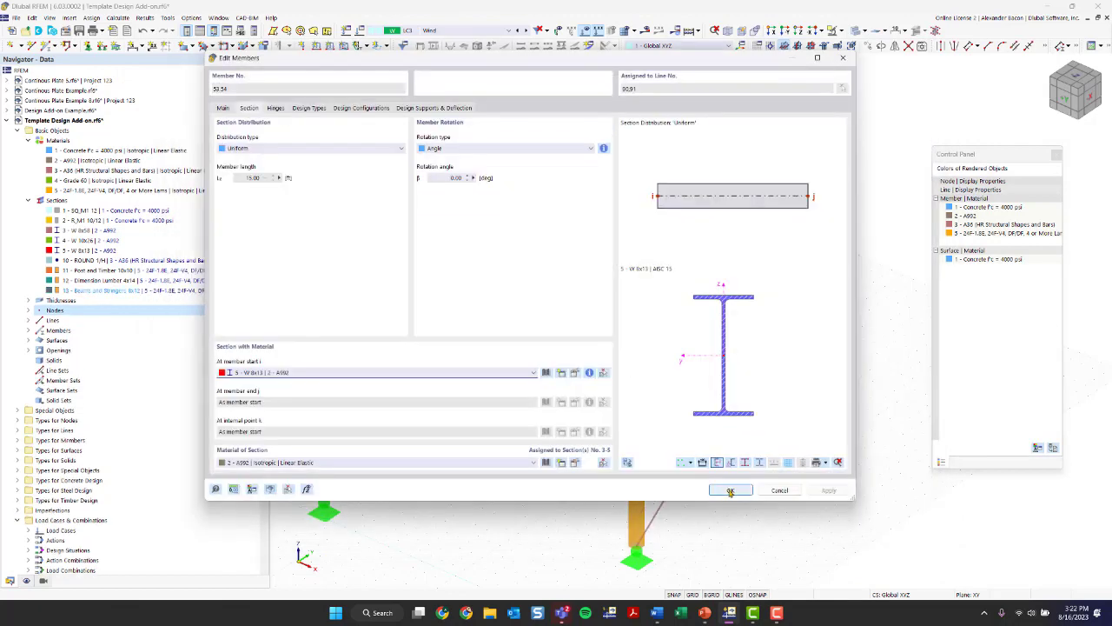
# - Assign section 13 - Beams and Stringers 8x12 to the copied frame's two infill beams
pyautogui.click(490, 375)
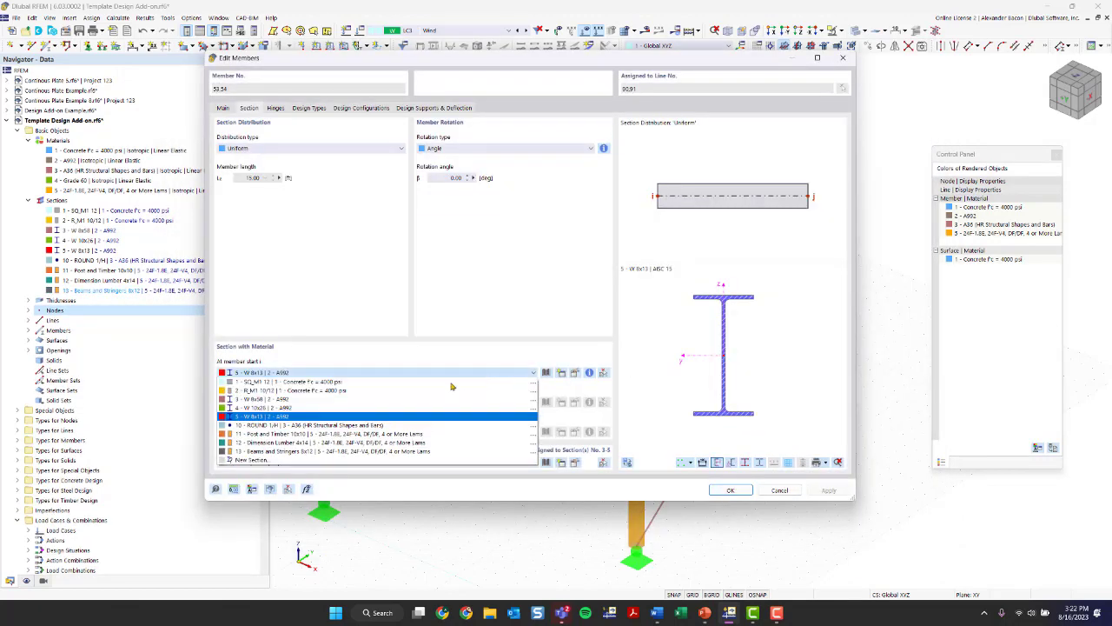
pyautogui.click(335, 451)
pyautogui.click(731, 491)
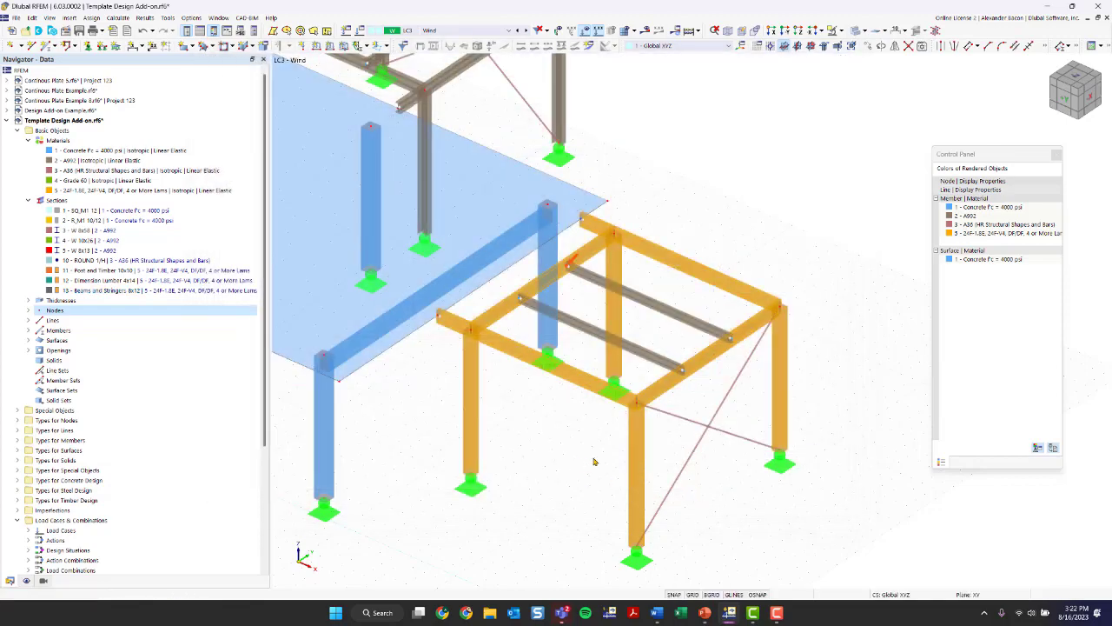
# - Set the rendered model's member colors to follow the section instead of the material
pyautogui.scroll(-3, 594, 460)
pyautogui.keyDown('ctrl'); pyautogui.moveTo(593, 460); pyautogui.dragTo(631, 321, button='middle'); pyautogui.keyUp('ctrl')
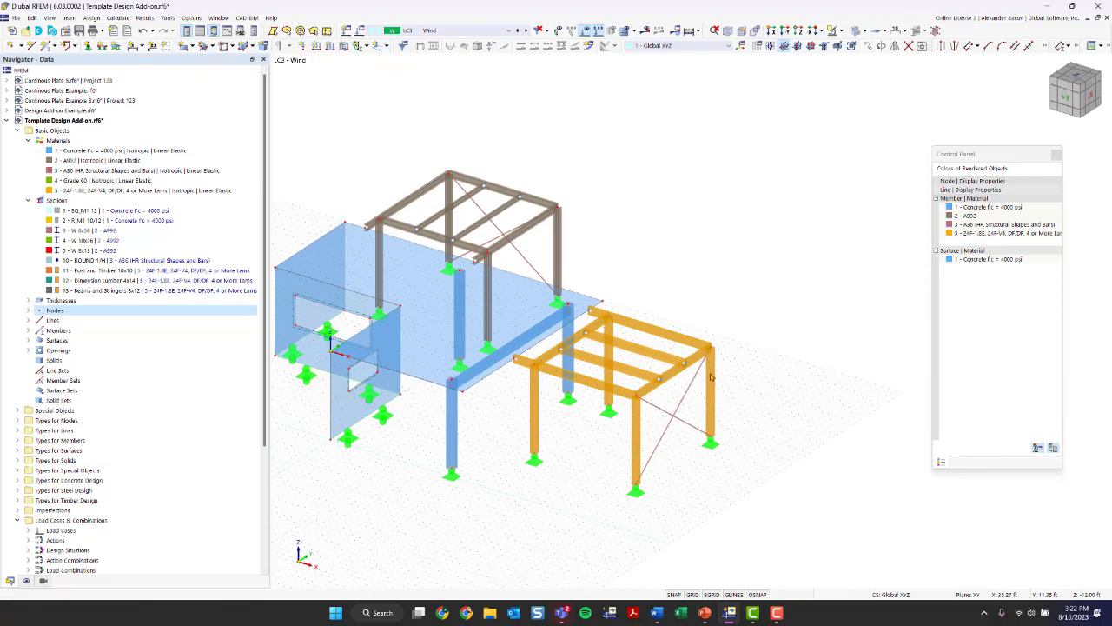
pyautogui.click(26, 580)
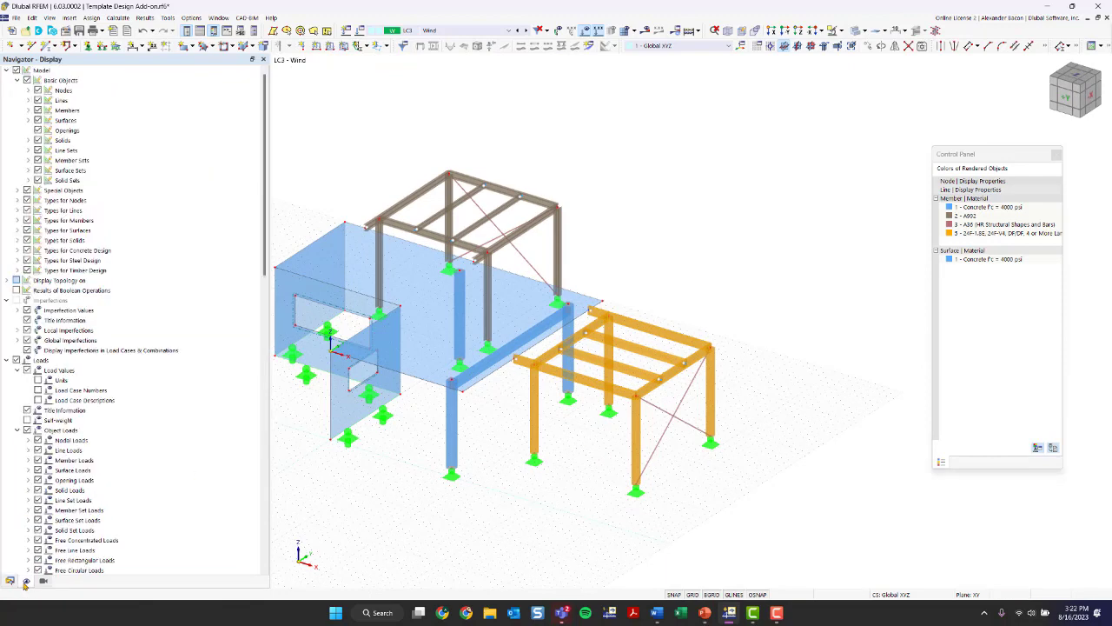
pyautogui.scroll(-20, 155, 449)
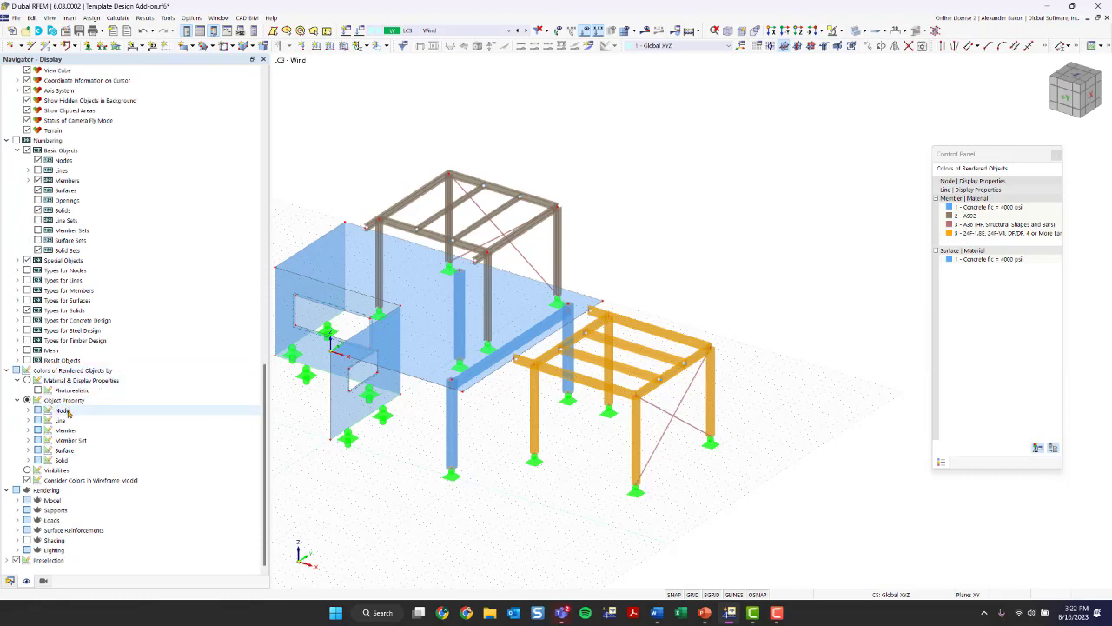
pyautogui.click(30, 430)
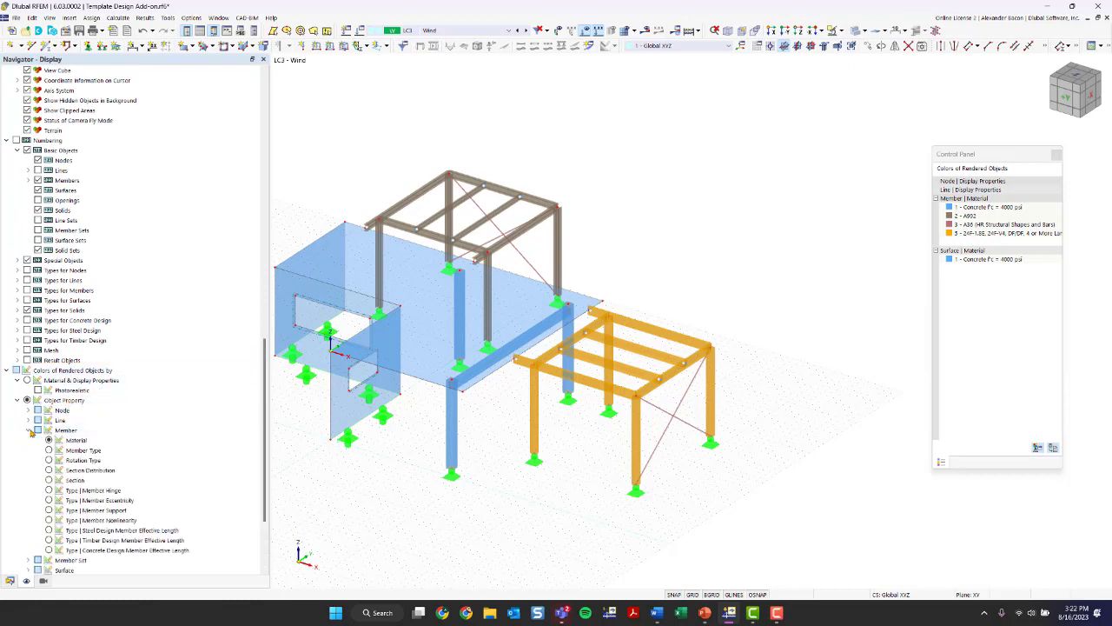
pyautogui.click(50, 480)
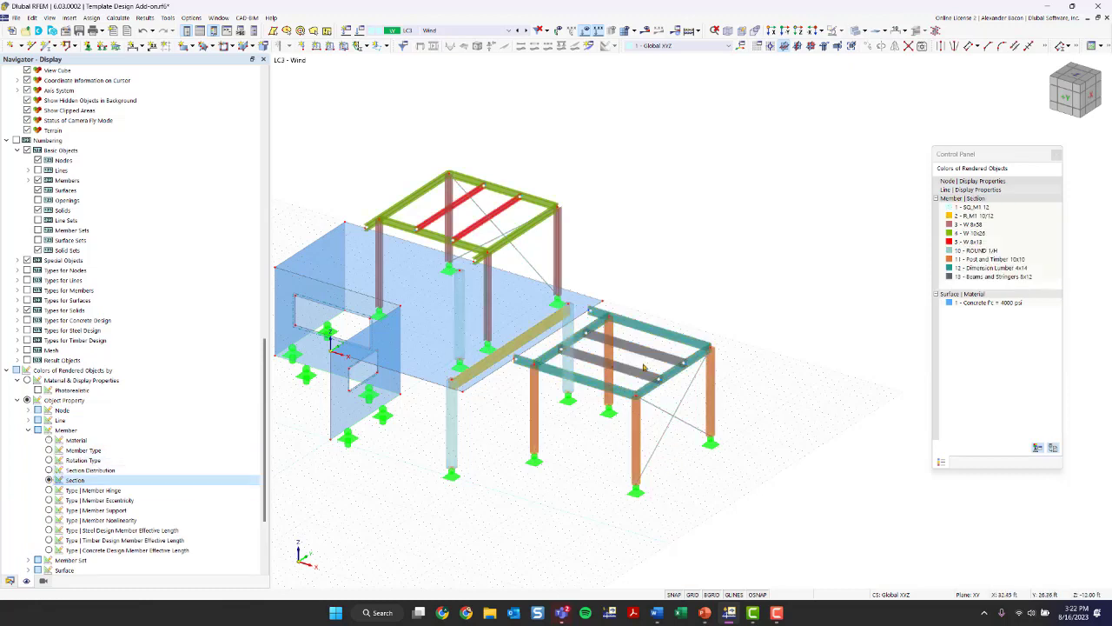
# - Examine the timber frame's section colors against the legend and check the color definition of section 11 - Post and Timber 10x10
pyautogui.scroll(4, 643, 368)
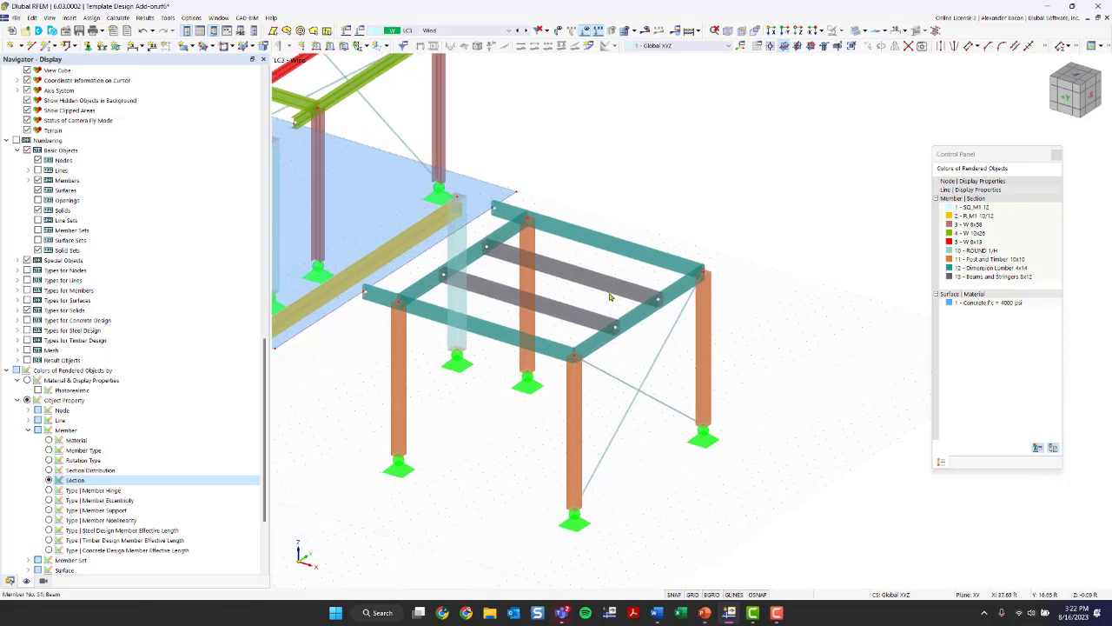
pyautogui.scroll(-4, 562, 378)
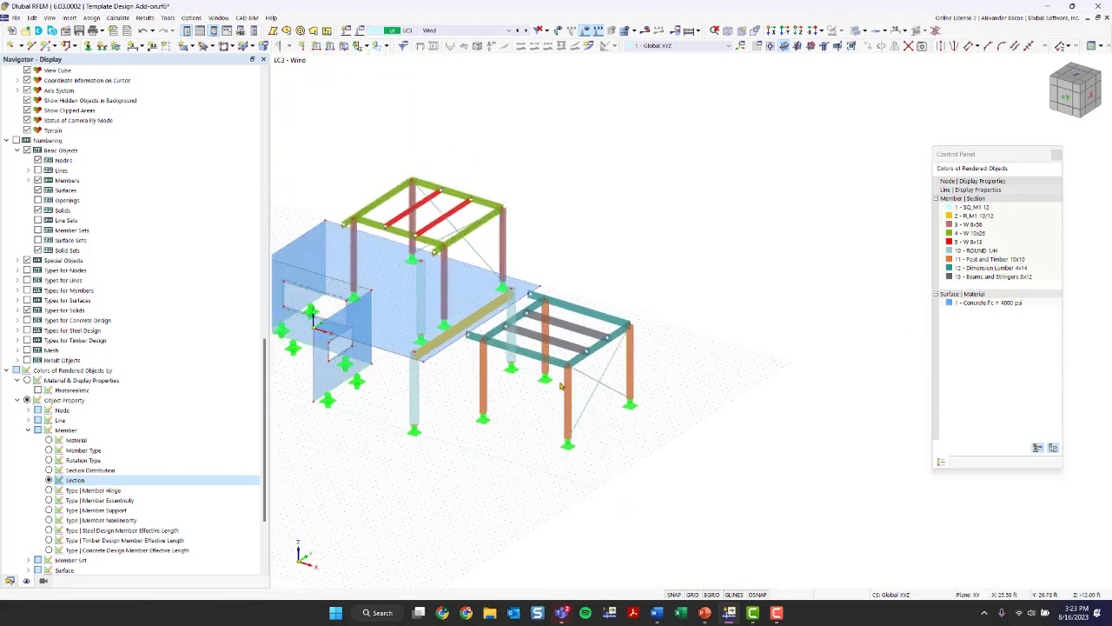
pyautogui.keyDown('ctrl'); pyautogui.moveTo(561, 386); pyautogui.dragTo(470, 461, button='middle'); pyautogui.keyUp('ctrl')
pyautogui.moveTo(934, 159); pyautogui.dragTo(895, 154)
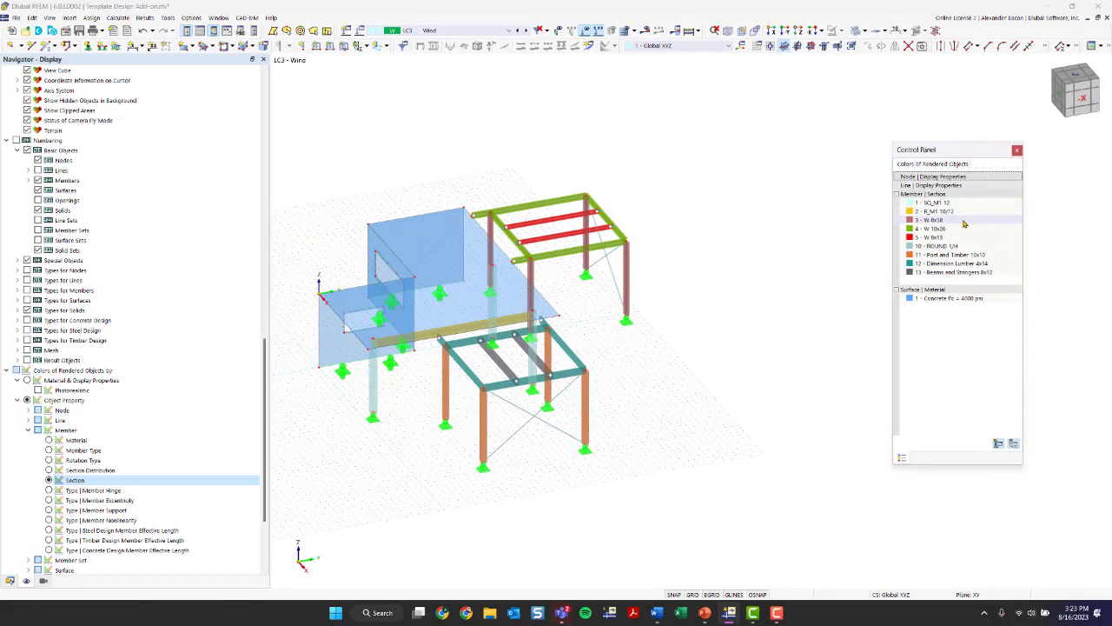
pyautogui.doubleClick(910, 255)
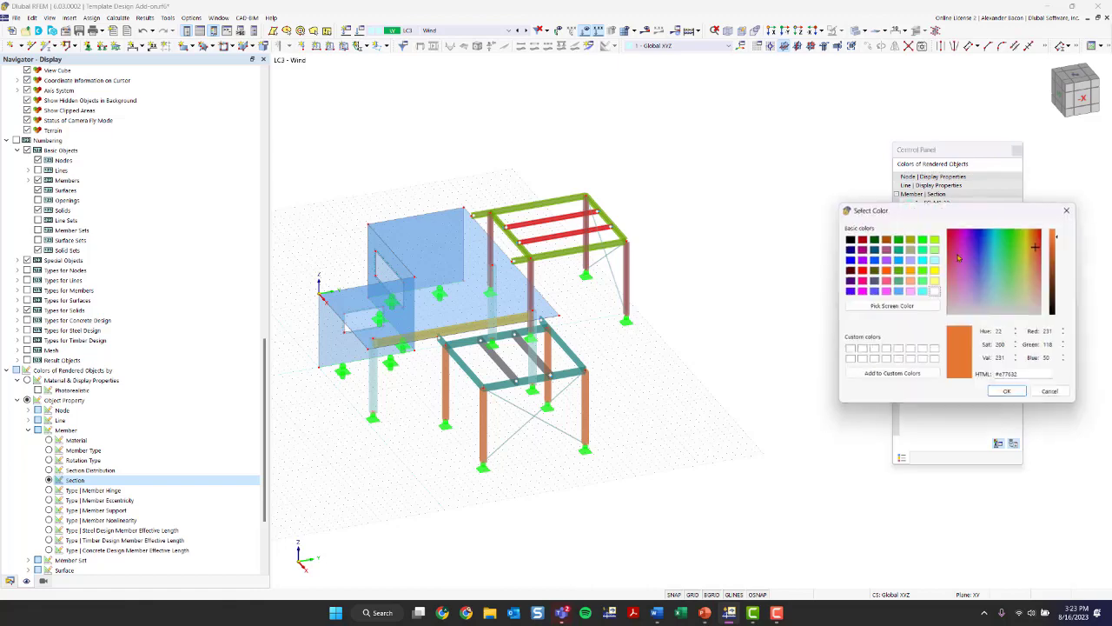
pyautogui.click(1071, 210)
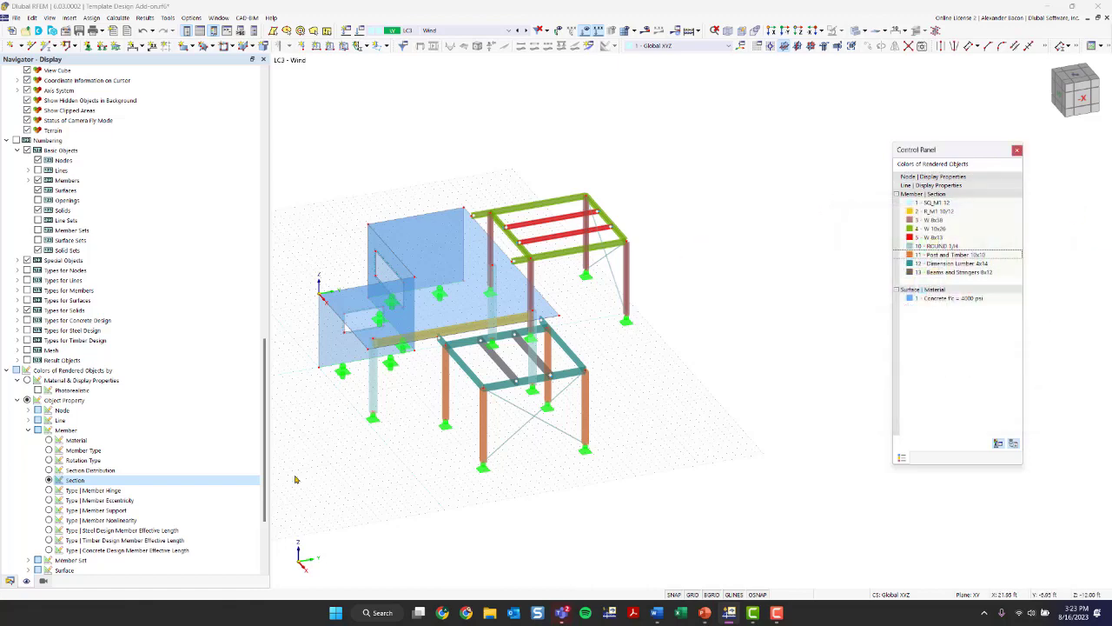
# - Delete load case LC3 Wind from the model's load cases
pyautogui.click(10, 581)
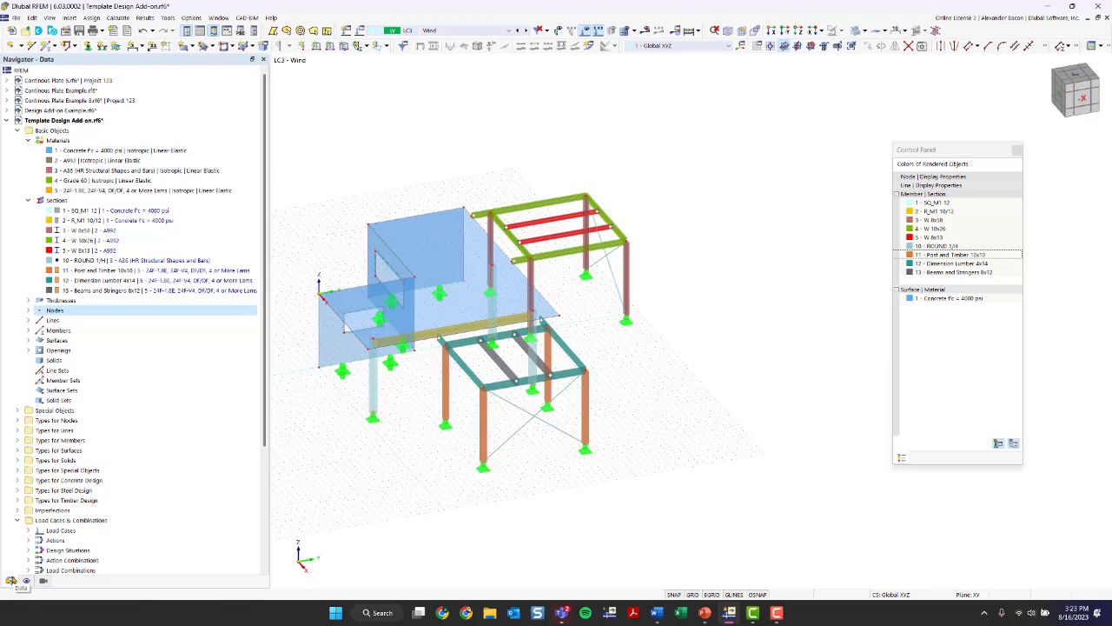
pyautogui.click(424, 31)
pyautogui.click(424, 30)
pyautogui.click(356, 33)
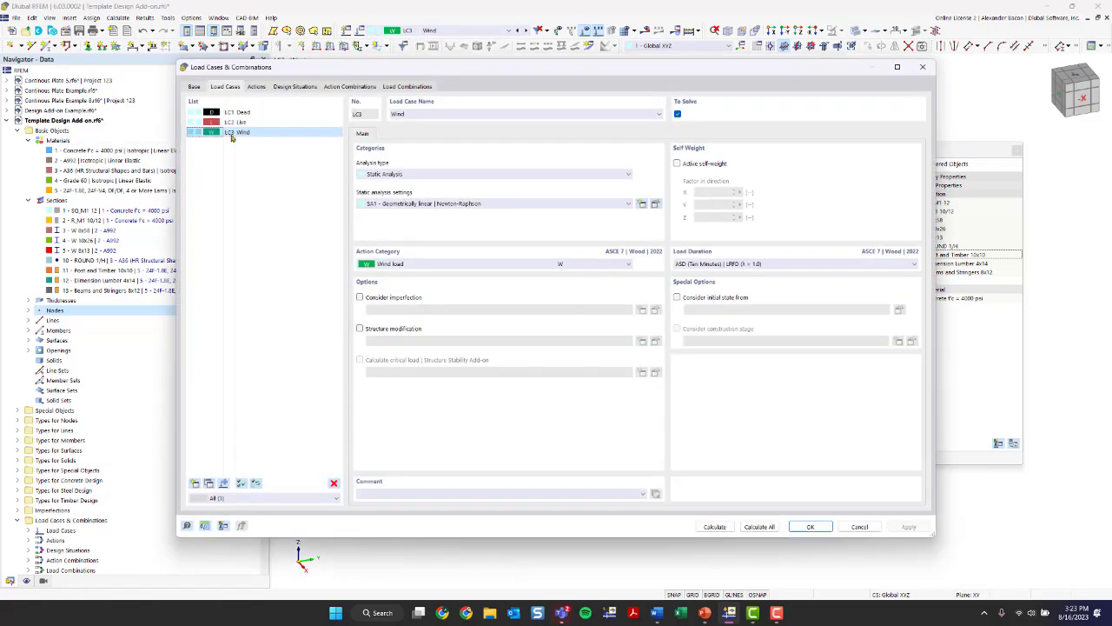
pyautogui.click(333, 483)
pyautogui.click(565, 336)
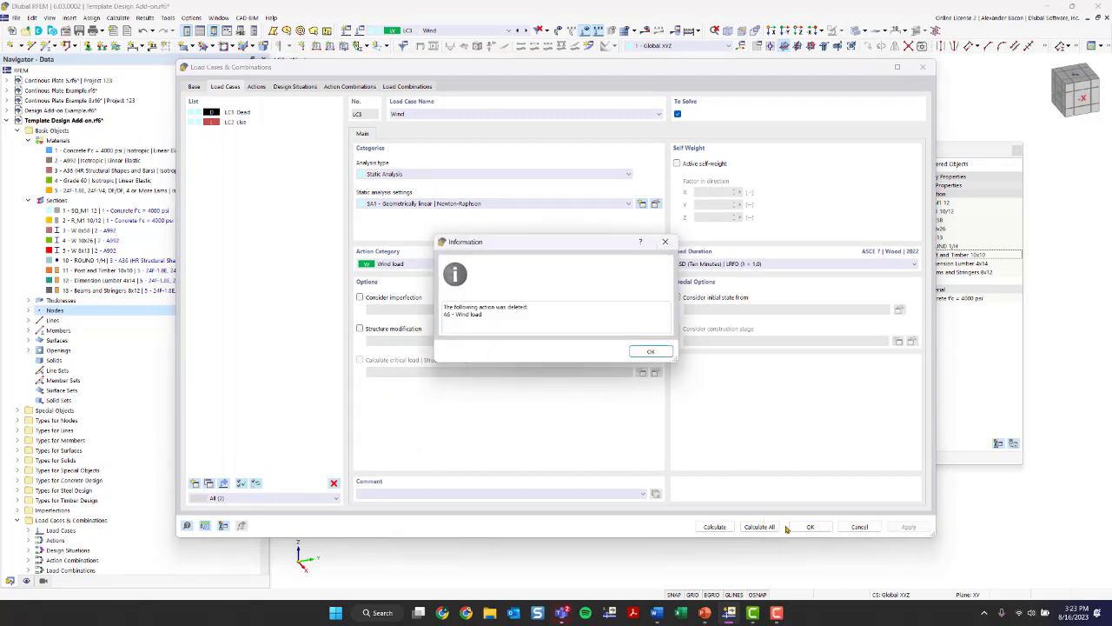
pyautogui.click(651, 351)
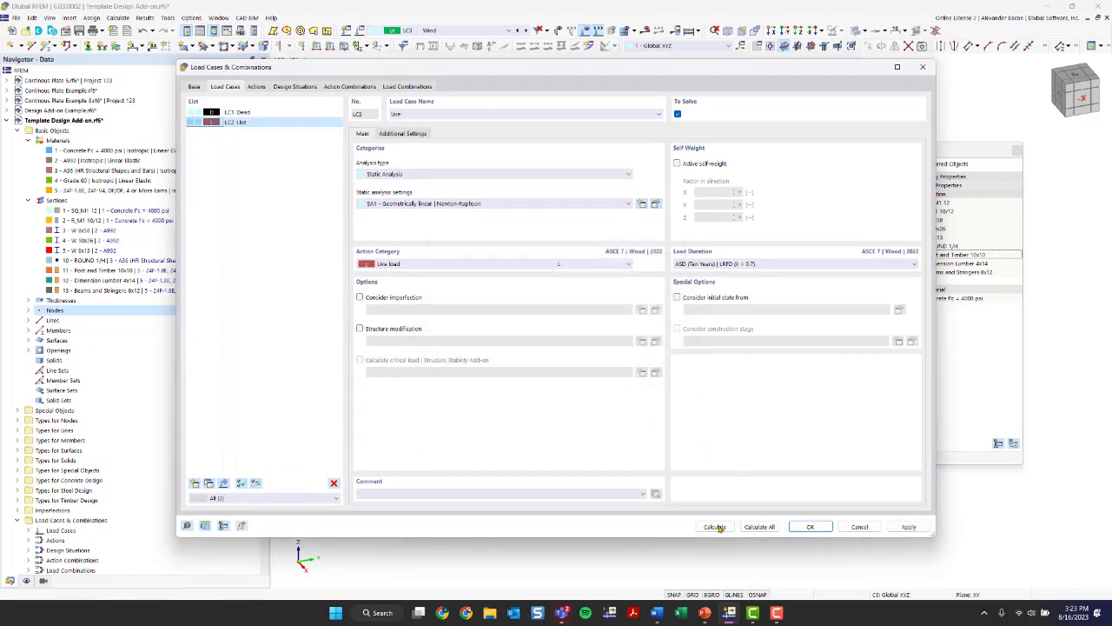
pyautogui.click(810, 527)
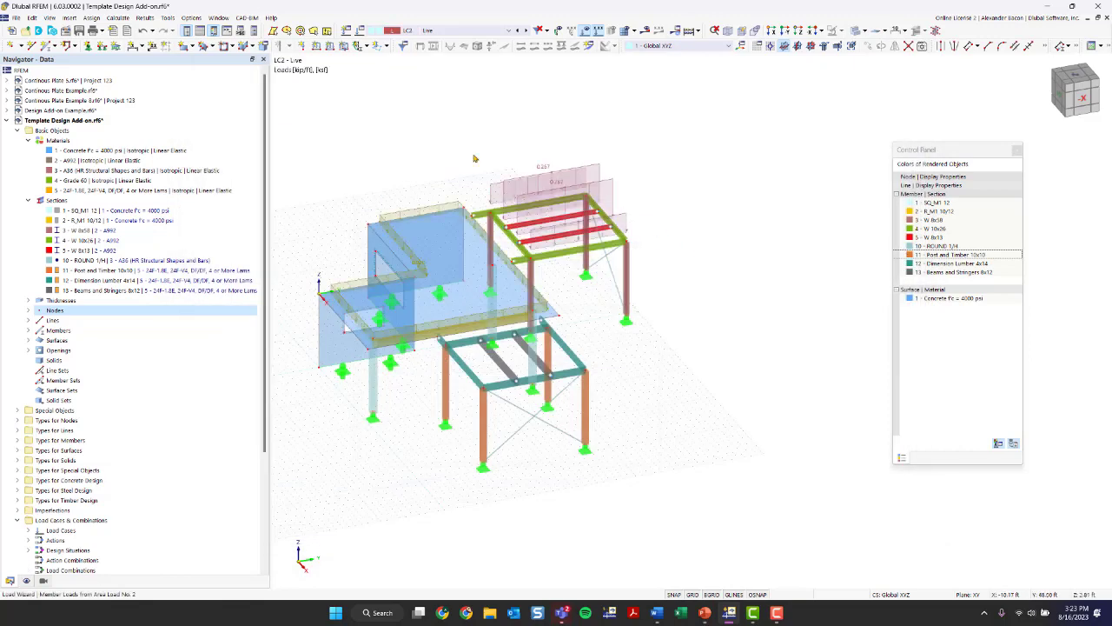
# - Narrow the model data navigator and display load case LC1 Dead in the model view
pyautogui.moveTo(620, 367); pyautogui.dragTo(671, 377, button='middle')
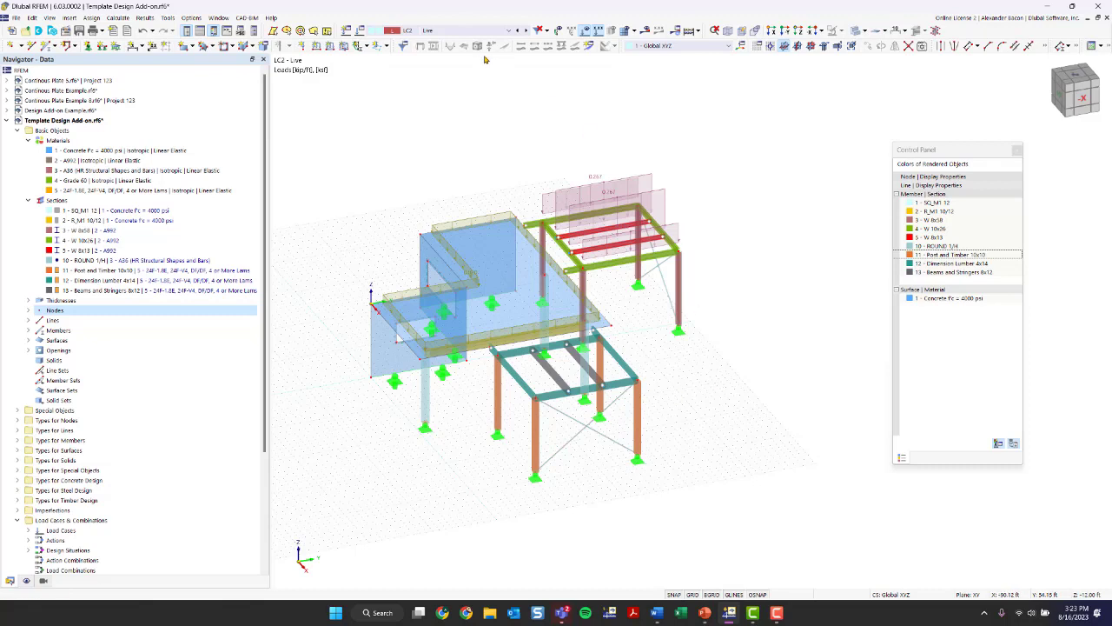
pyautogui.click(441, 31)
pyautogui.click(442, 38)
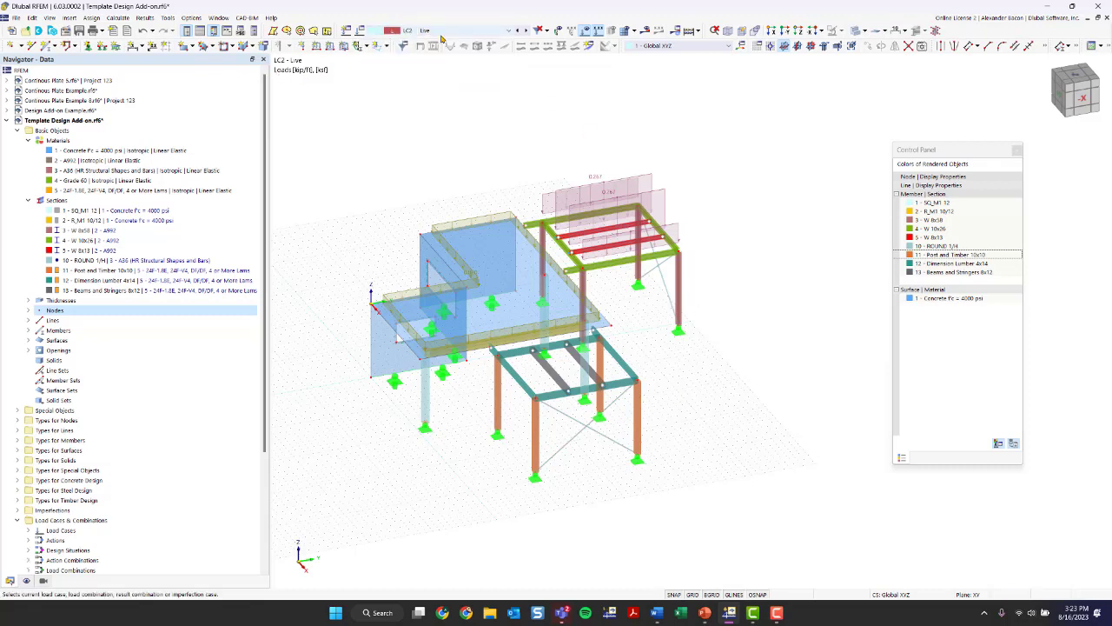
pyautogui.moveTo(270, 124); pyautogui.dragTo(218, 124)
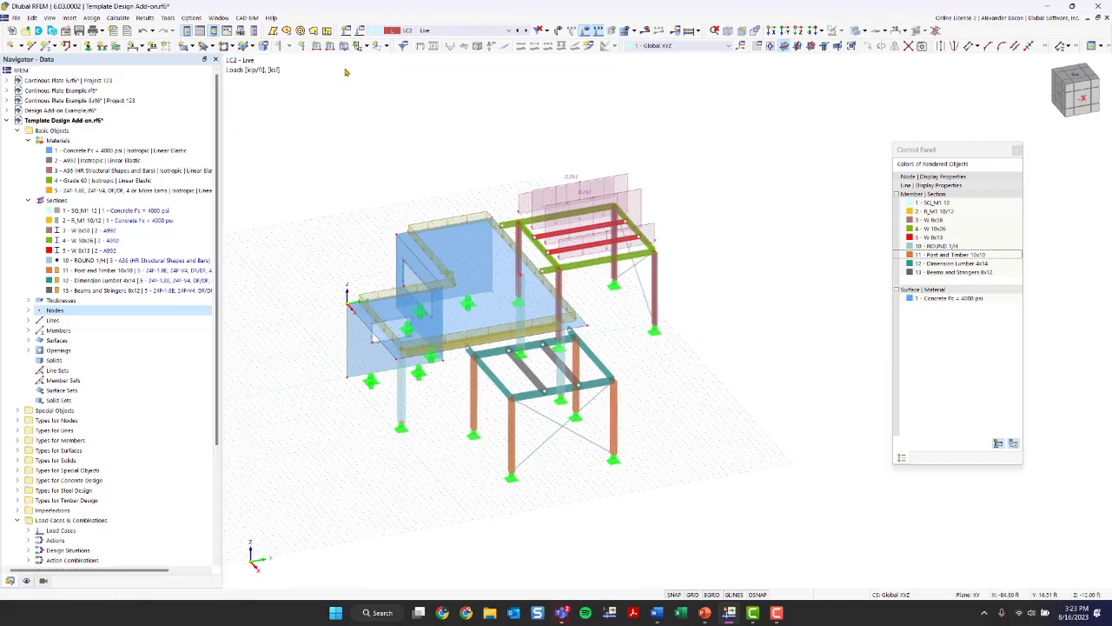
pyautogui.click(426, 31)
pyautogui.click(429, 41)
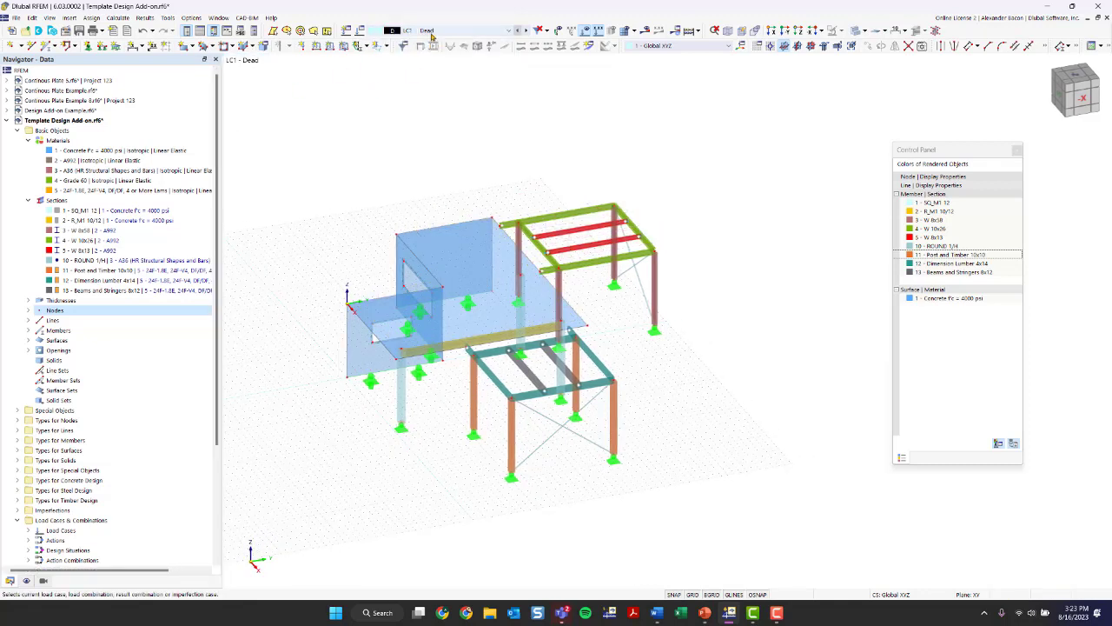
# - Review the settings of load cases LC1 Dead and LC2 Live, including the self-weight option of the dead load case
pyautogui.click(365, 30)
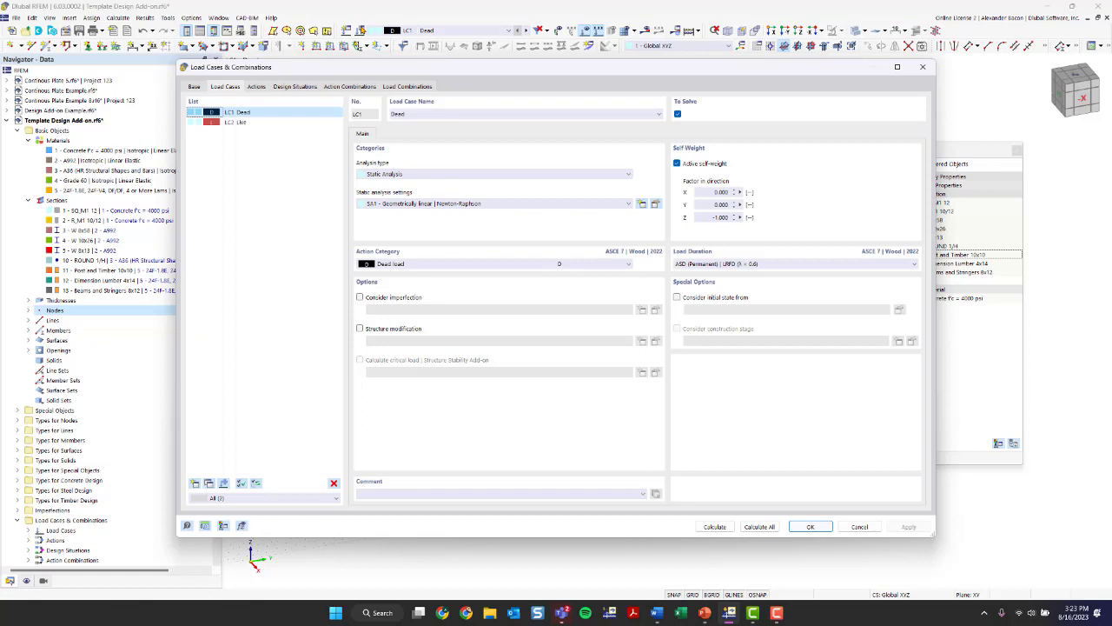
pyautogui.click(255, 123)
pyautogui.press('Up')
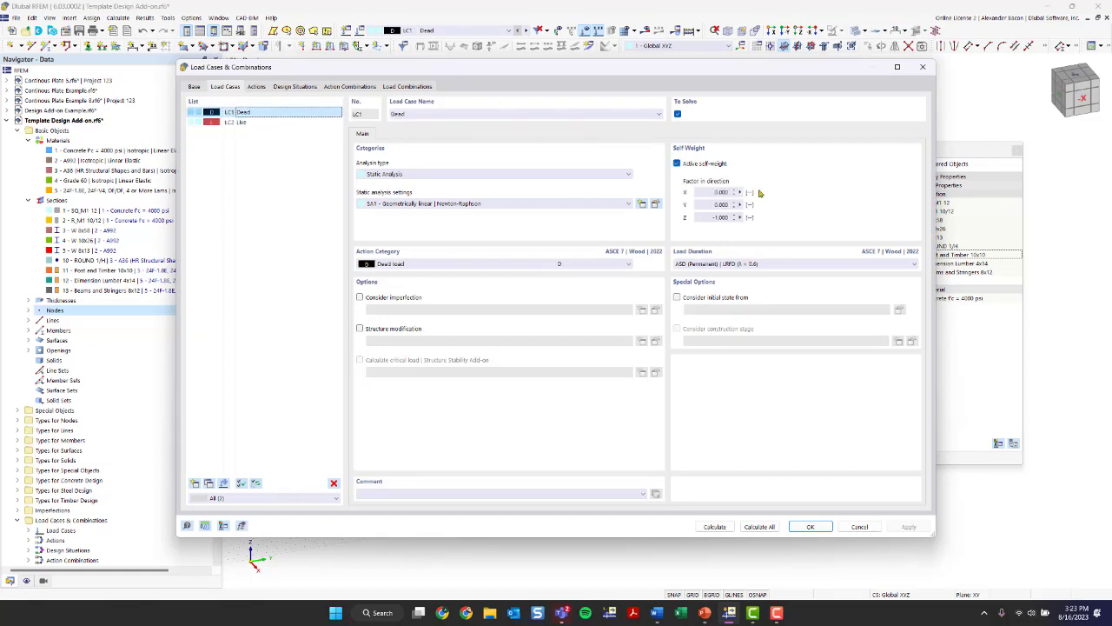
pyautogui.moveTo(686, 78); pyautogui.dragTo(636, 97)
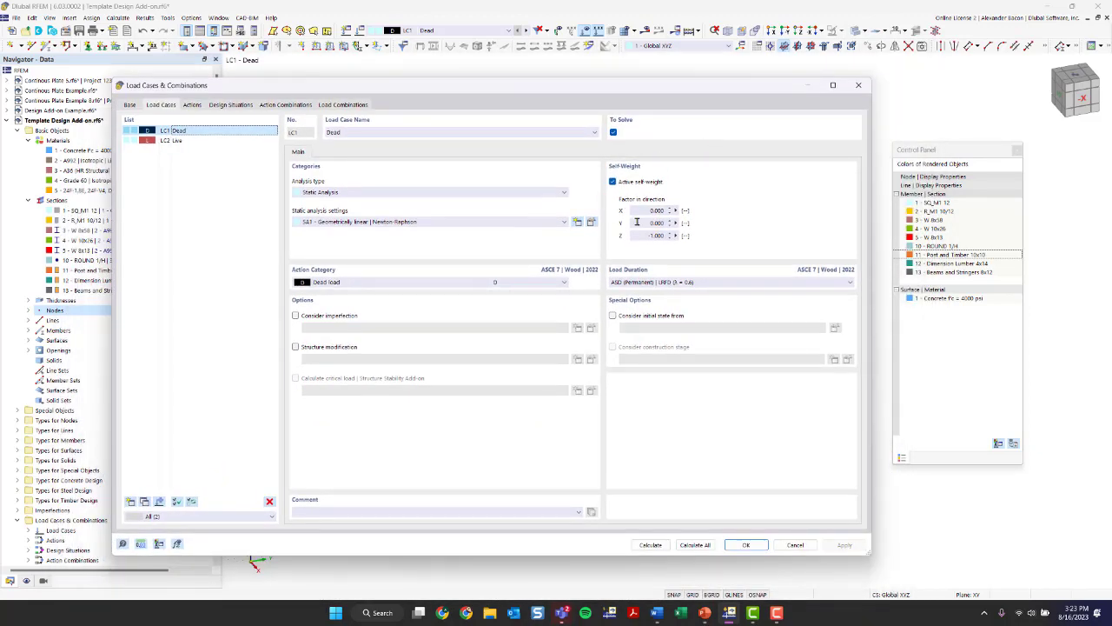
pyautogui.click(615, 183)
pyautogui.click(615, 183)
pyautogui.click(171, 140)
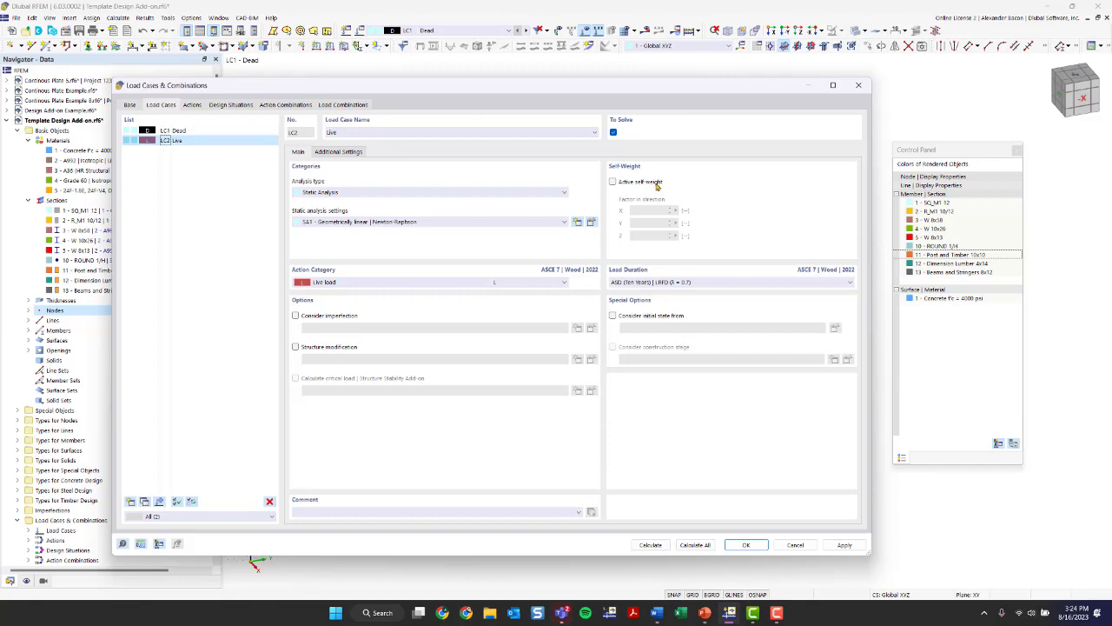
pyautogui.click(747, 544)
# - Display load case LC2 Live and inspect the definition of the surface load on the concrete slab
pyautogui.click(407, 33)
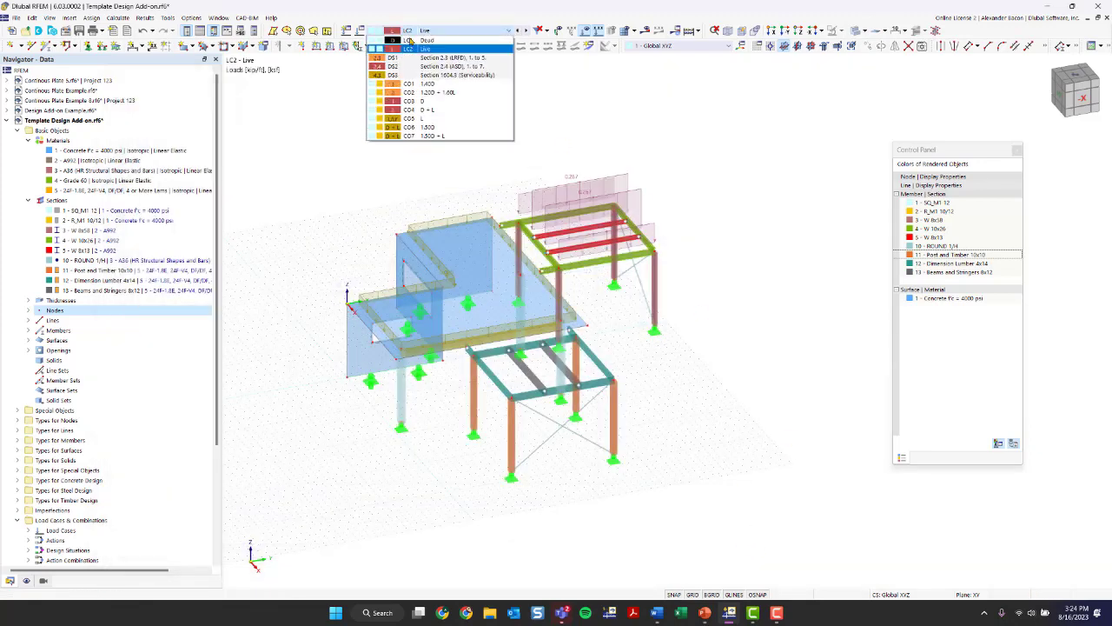
pyautogui.click(420, 49)
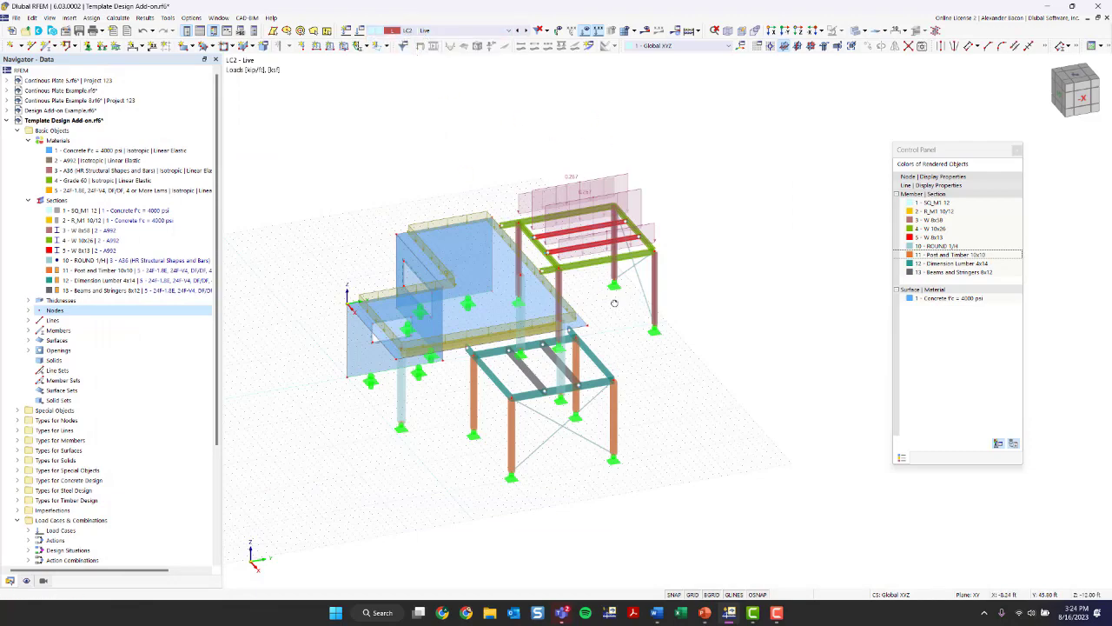
pyautogui.keyDown('ctrl'); pyautogui.moveTo(614, 303); pyautogui.dragTo(511, 297, button='middle'); pyautogui.keyUp('ctrl')
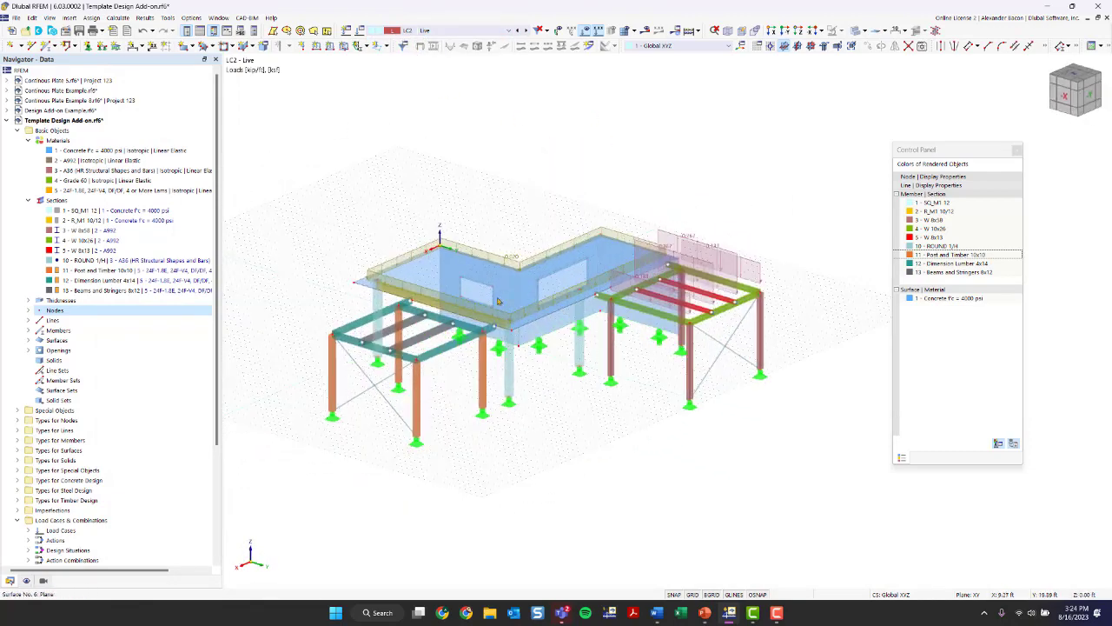
pyautogui.scroll(3, 498, 302)
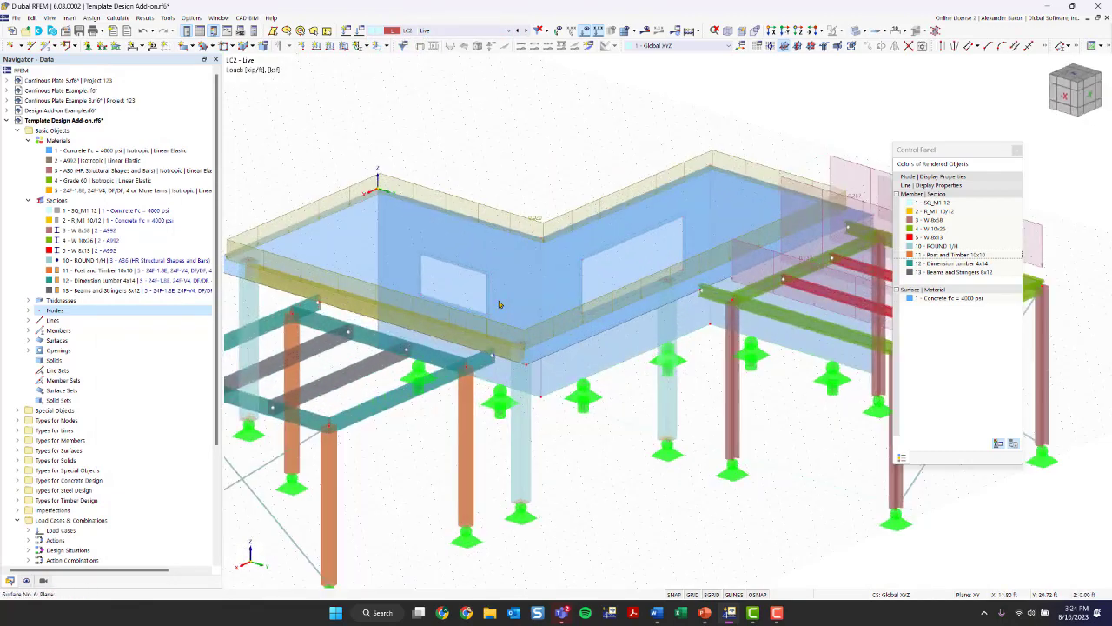
pyautogui.doubleClick(535, 222)
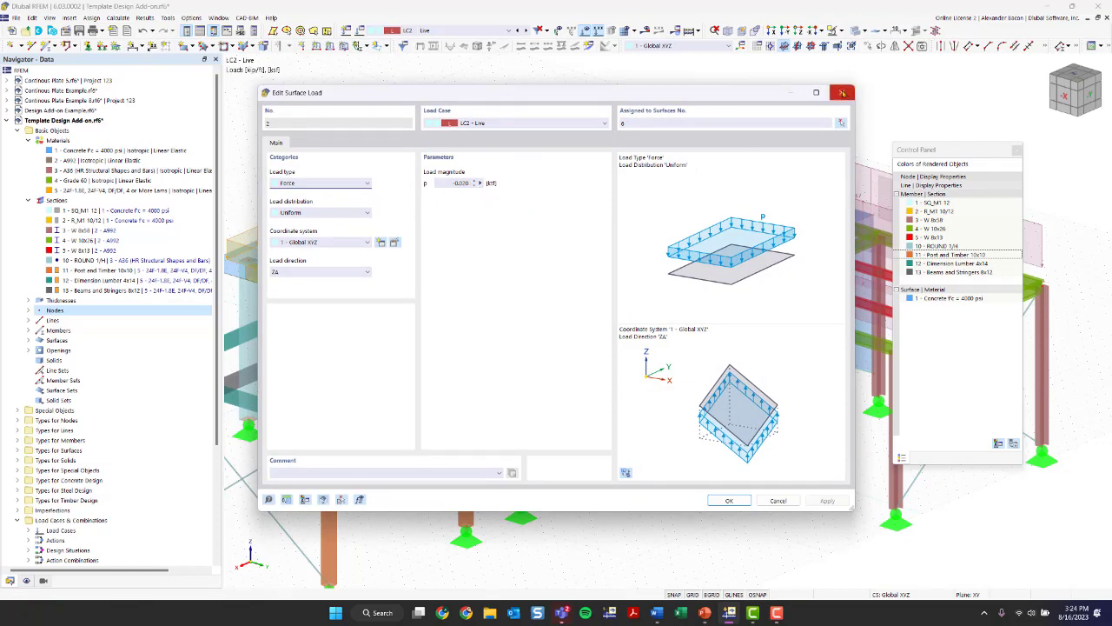
pyautogui.click(841, 92)
pyautogui.scroll(-2, 597, 114)
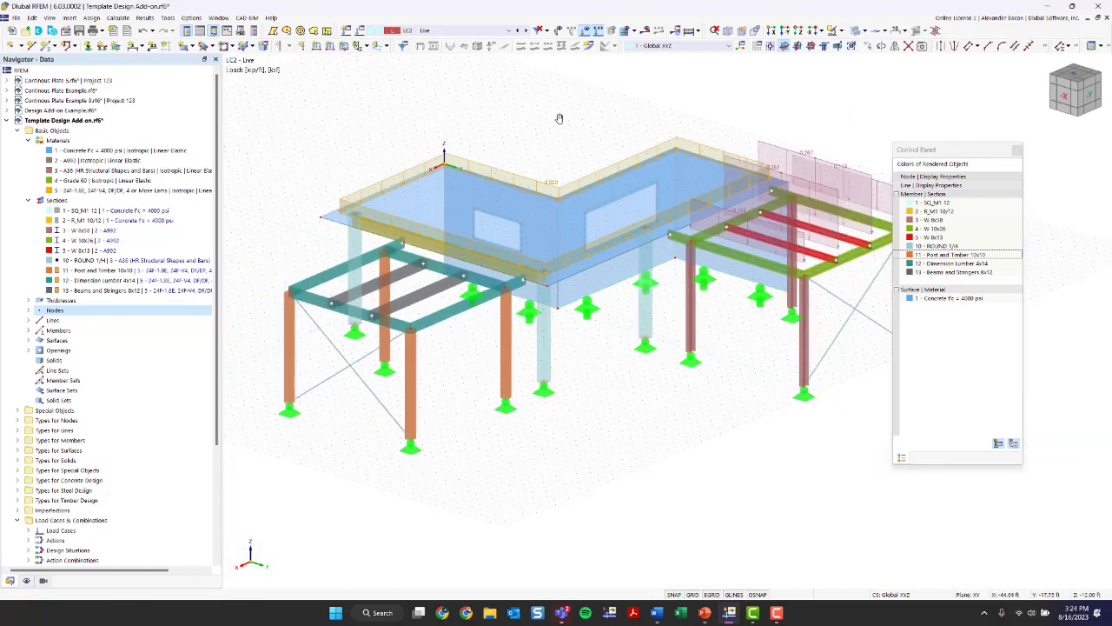
# - Open the load wizard definition of the LC2 Live member loads from area load on the steel frame
pyautogui.moveTo(559, 116); pyautogui.dragTo(569, 172, button='middle')
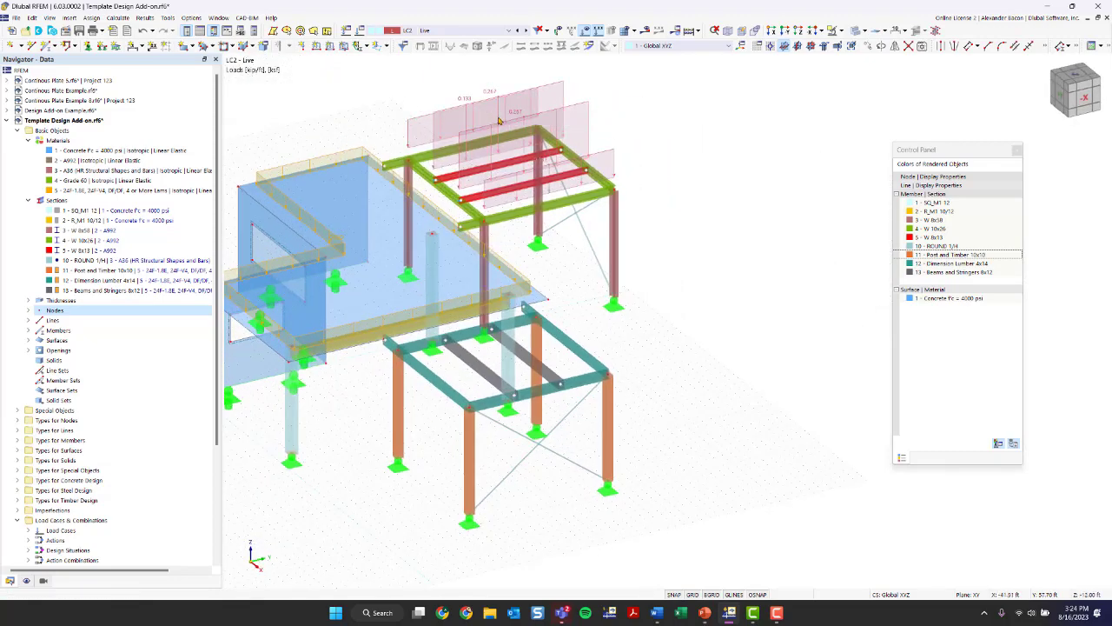
pyautogui.scroll(3, 643, 116)
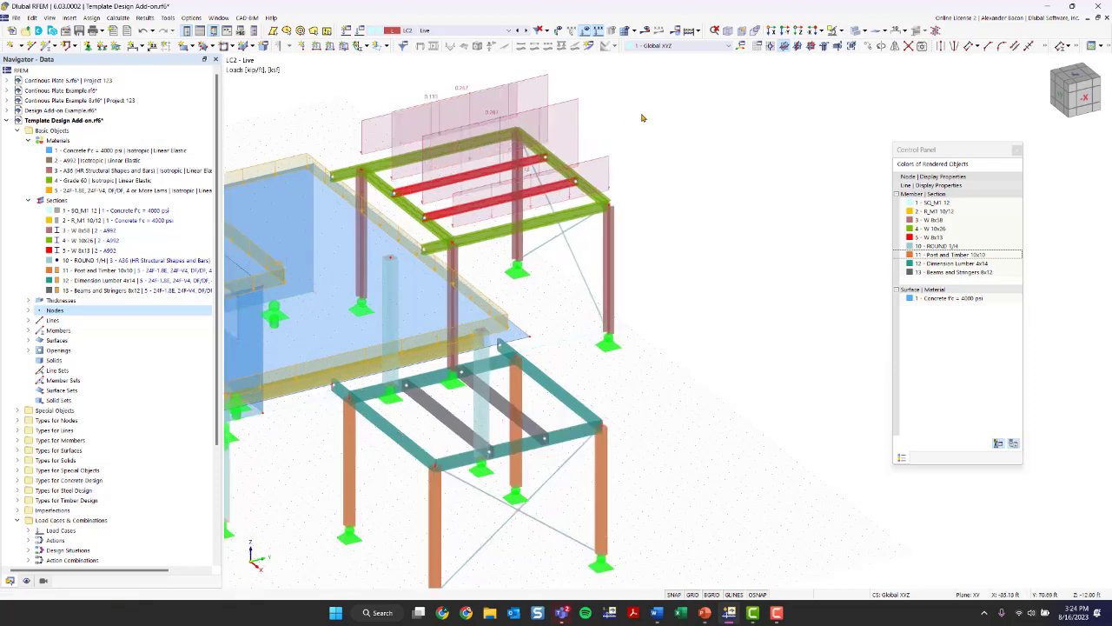
pyautogui.moveTo(642, 130); pyautogui.dragTo(678, 181, button='middle')
pyautogui.keyDown('ctrl'); pyautogui.moveTo(677, 181); pyautogui.dragTo(879, 256, button='middle'); pyautogui.keyUp('ctrl')
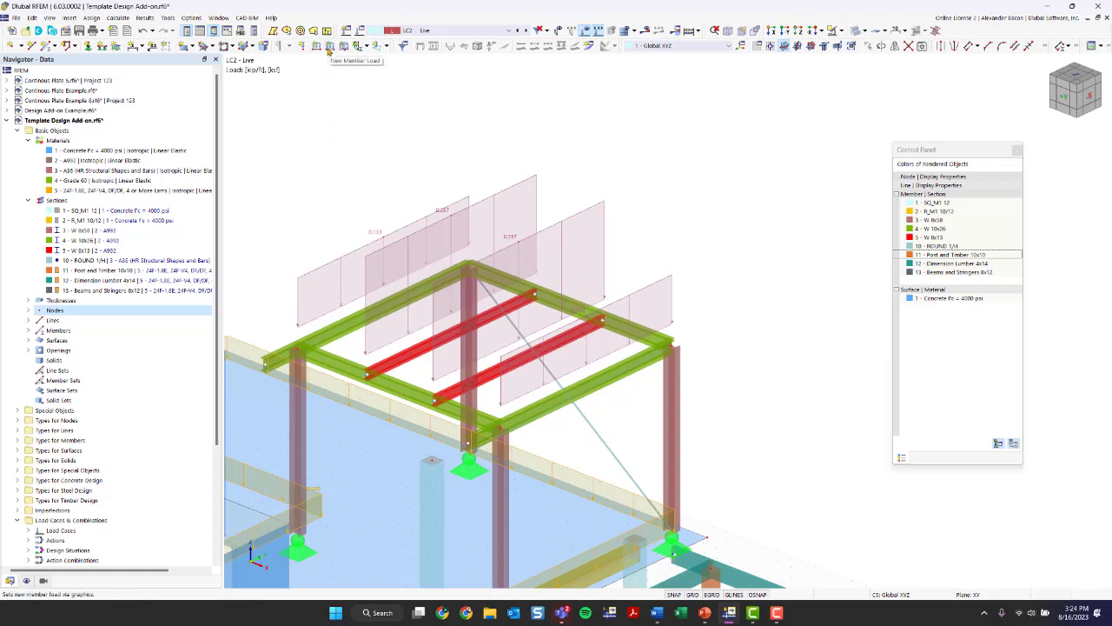
pyautogui.doubleClick(446, 214)
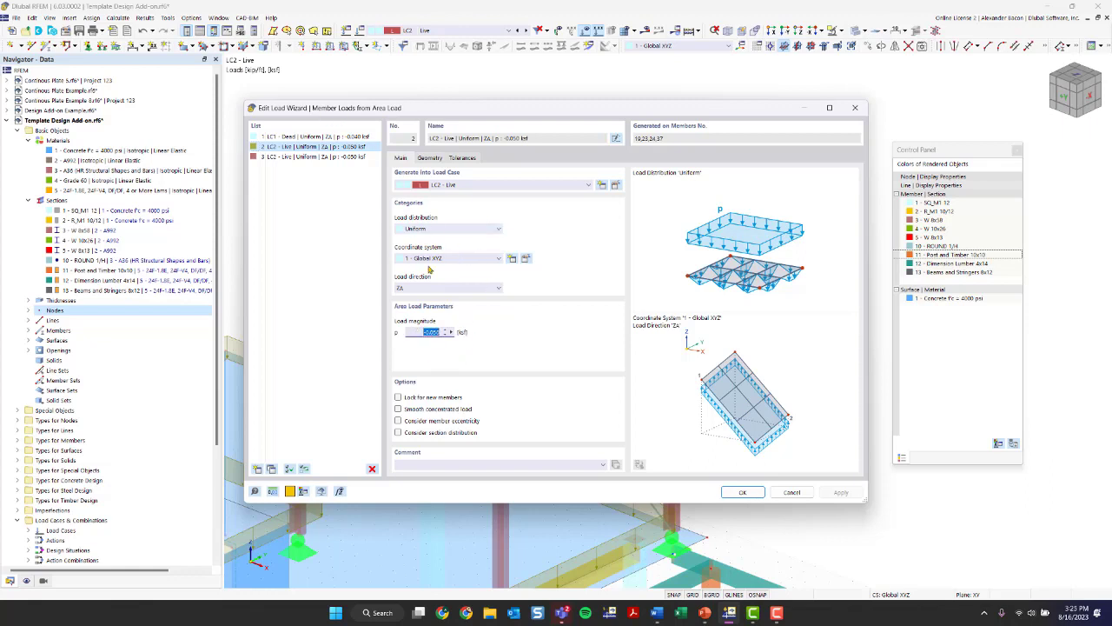
# - Review the load distribution, direction and boundary corner nodes of the LC2 Live area load on the steel frame and close its definition
pyautogui.click(428, 229)
pyautogui.click(427, 232)
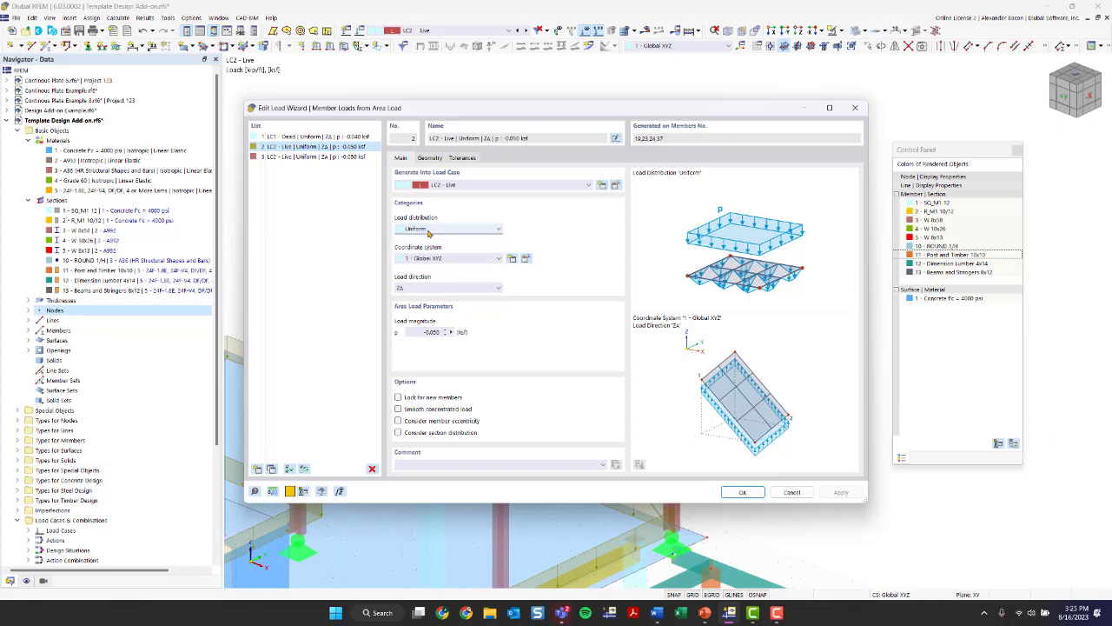
pyautogui.click(430, 288)
pyautogui.click(429, 287)
pyautogui.click(434, 158)
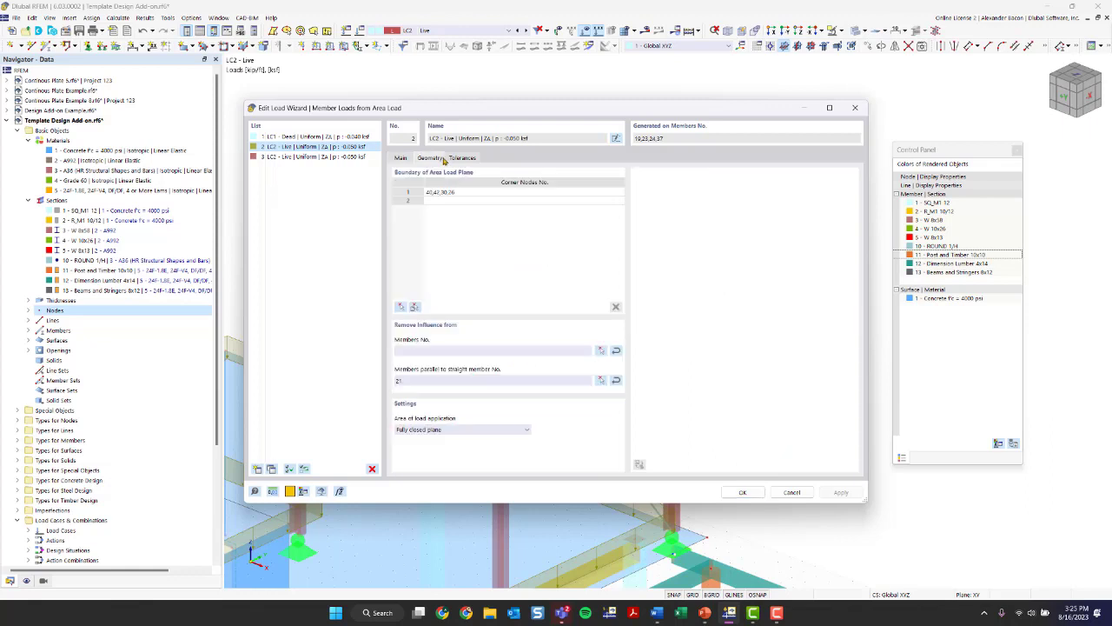
pyautogui.doubleClick(474, 195)
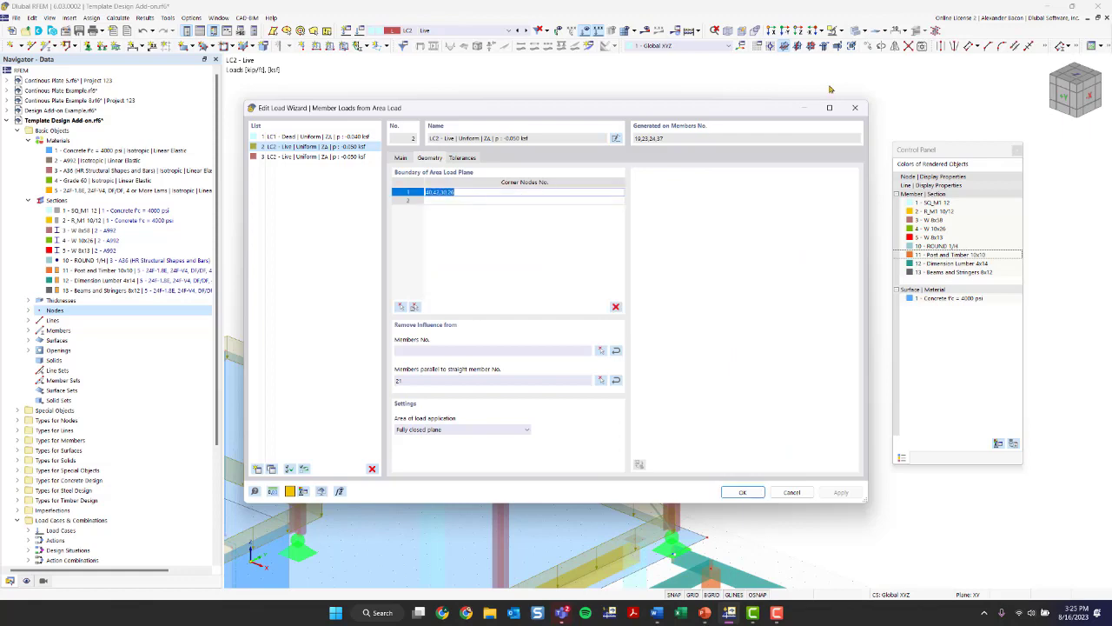
pyautogui.click(855, 109)
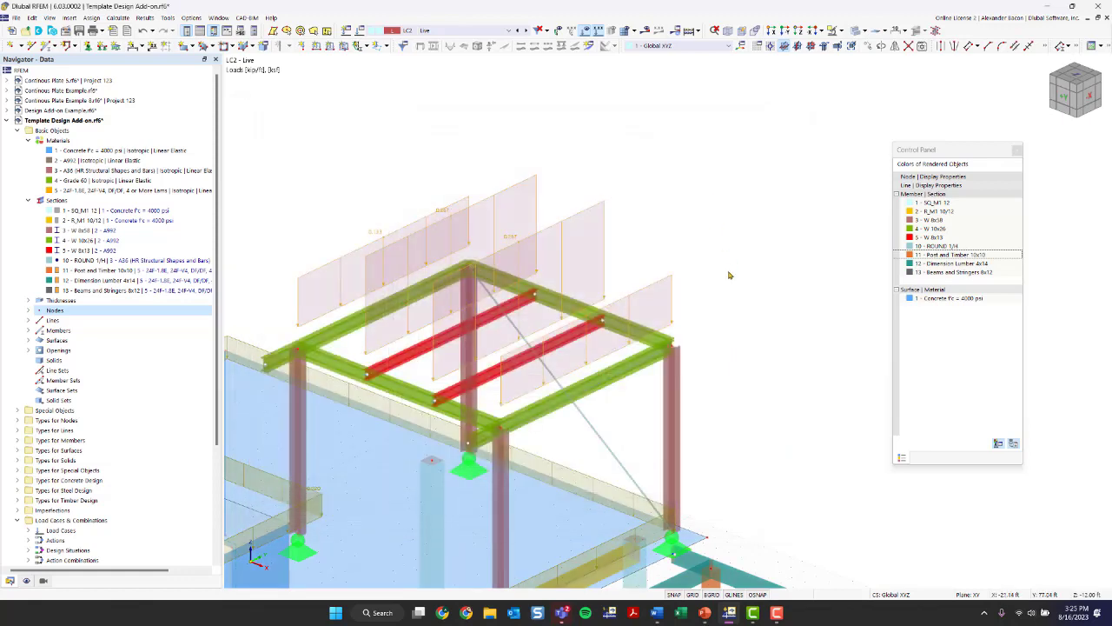
# - Turn off the separate display of the steel frame's generated live loads and turn it back on
pyautogui.rightClick(459, 199)
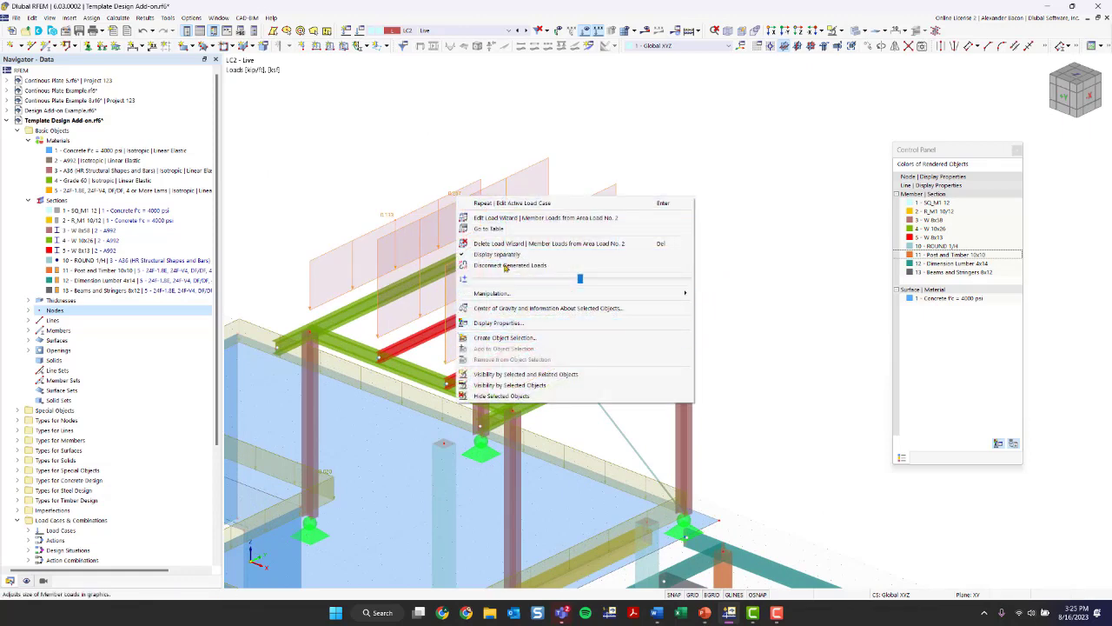
pyautogui.click(497, 255)
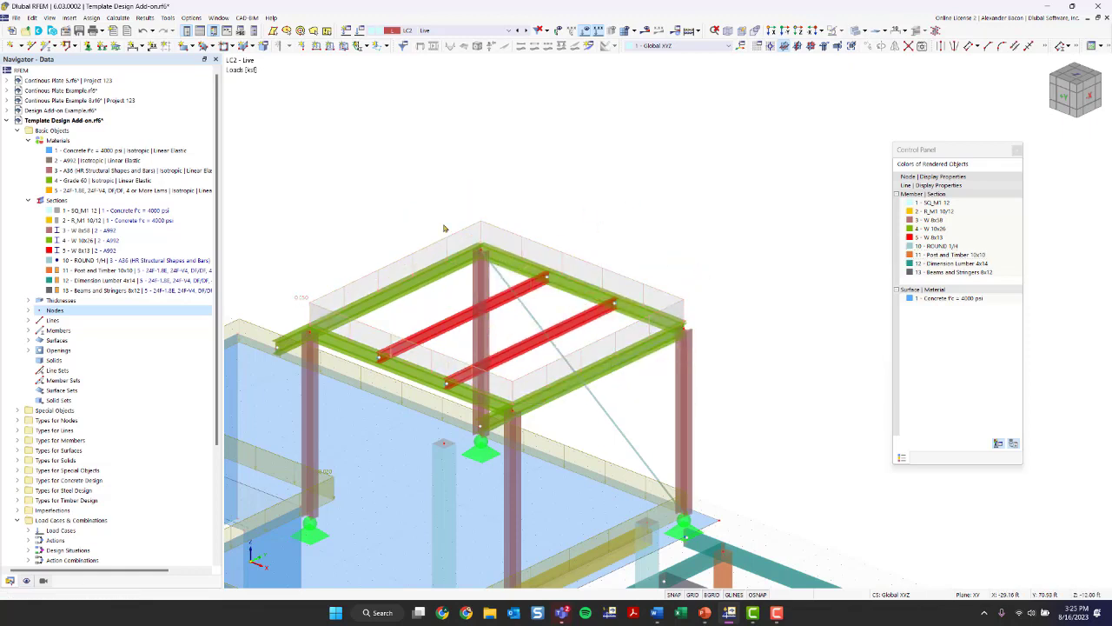
pyautogui.rightClick(313, 304)
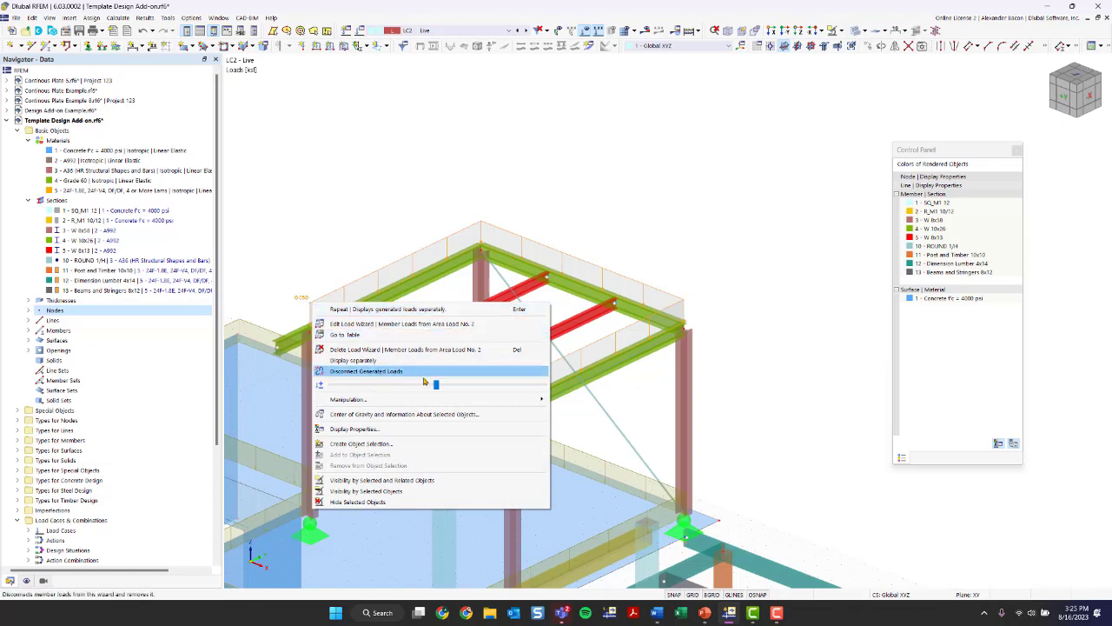
pyautogui.click(390, 364)
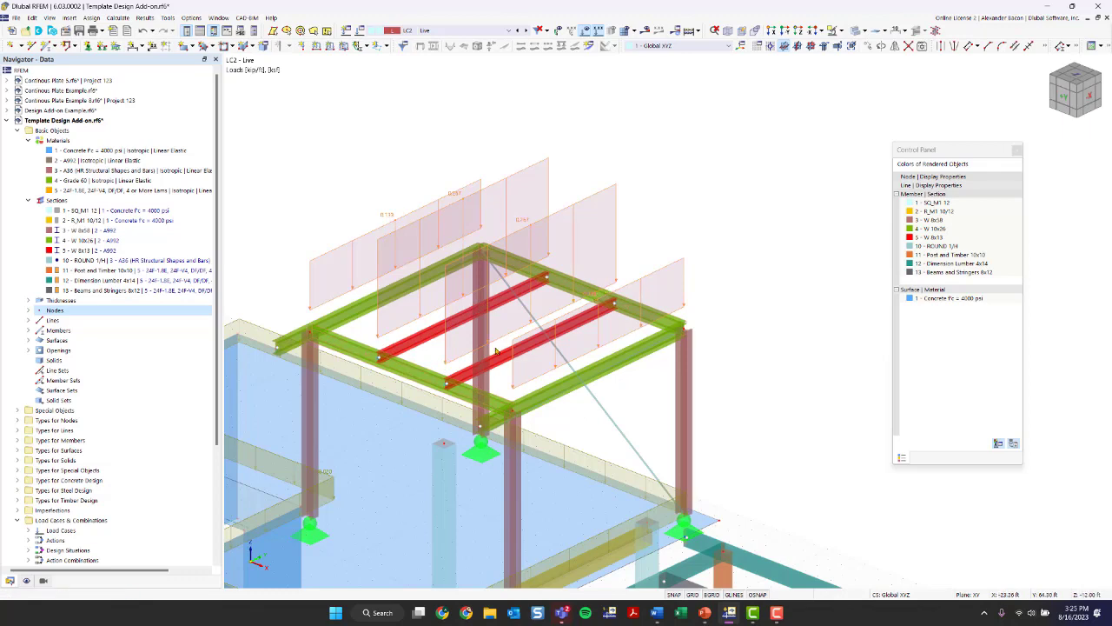
# - Start a new member loads from area load wizard in LC2 Live with a uniform load magnitude of -0.050 ksf
pyautogui.scroll(-4, 608, 300)
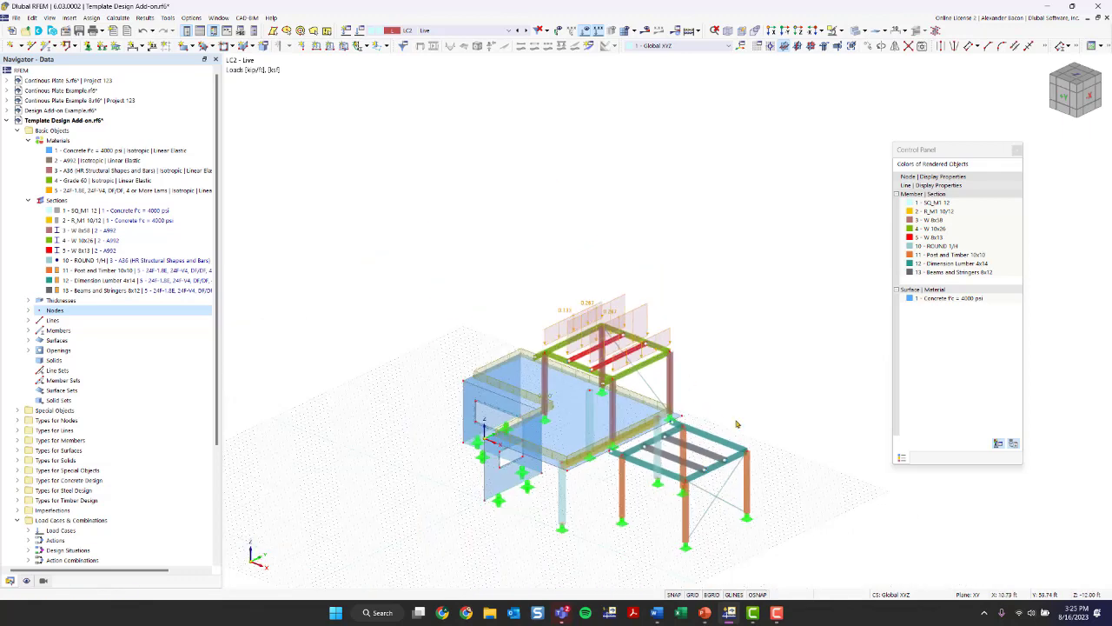
pyautogui.scroll(4, 589, 322)
pyautogui.scroll(5, 498, 393)
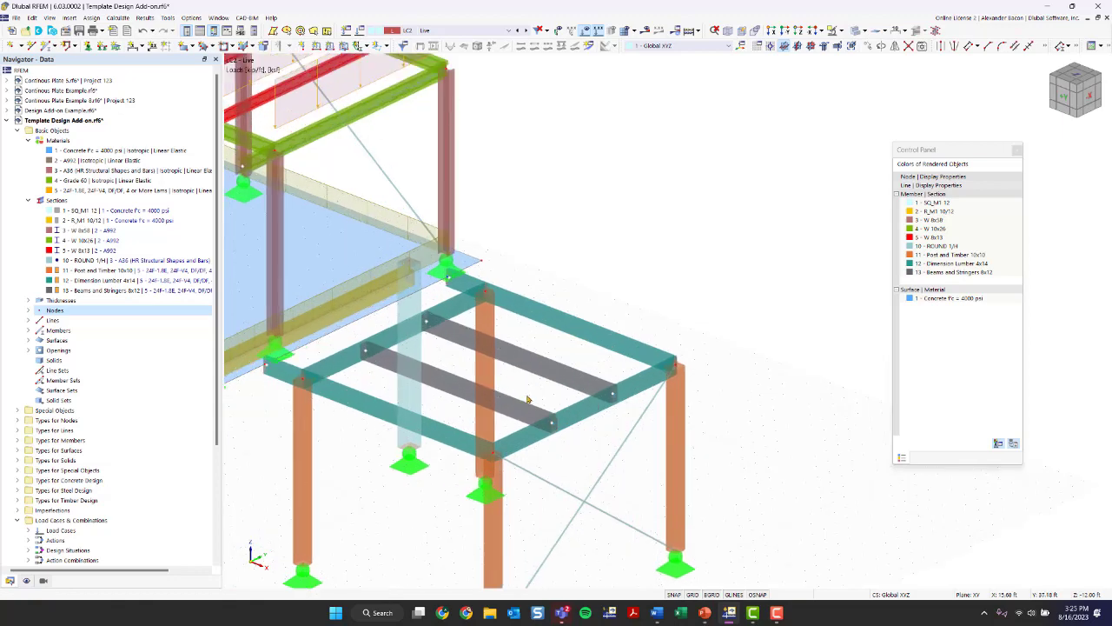
pyautogui.scroll(-3, 600, 452)
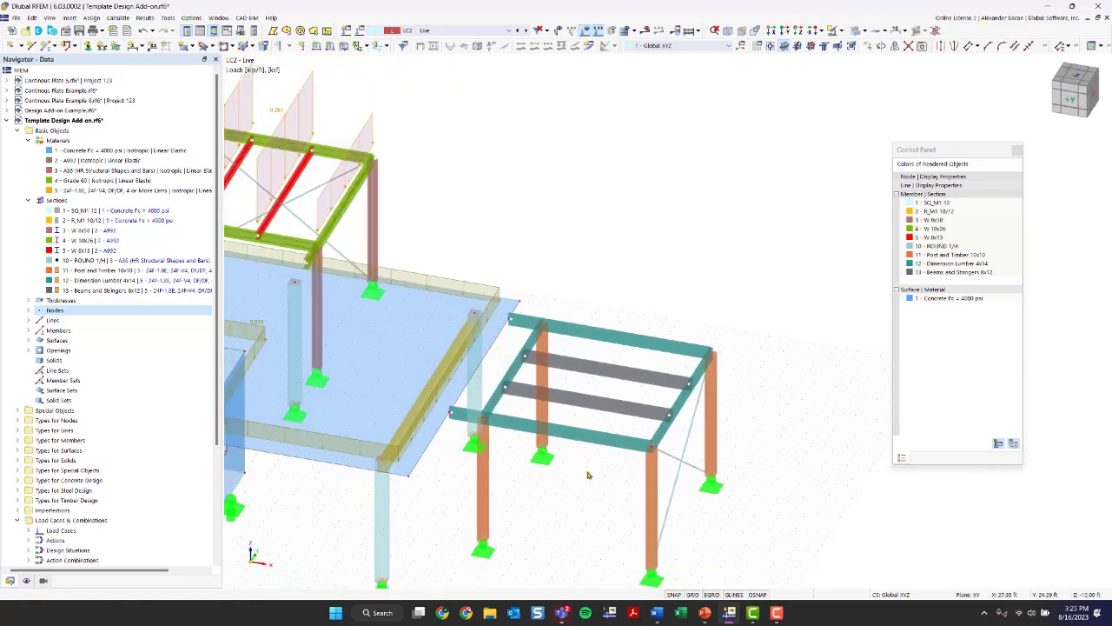
pyautogui.click(70, 19)
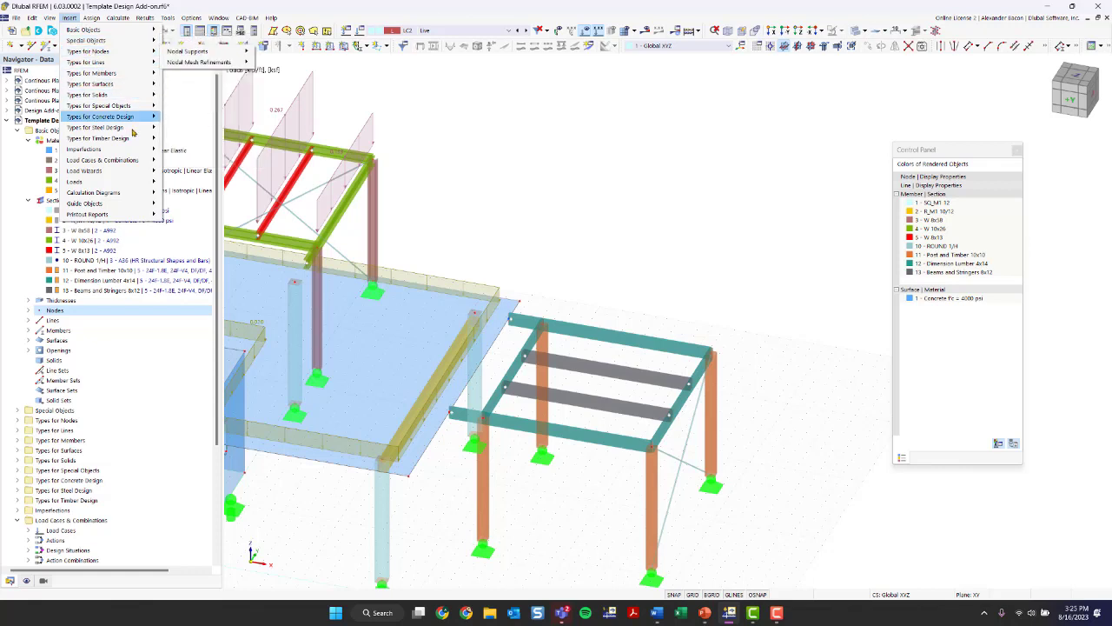
pyautogui.moveTo(126, 171)
pyautogui.moveTo(192, 174)
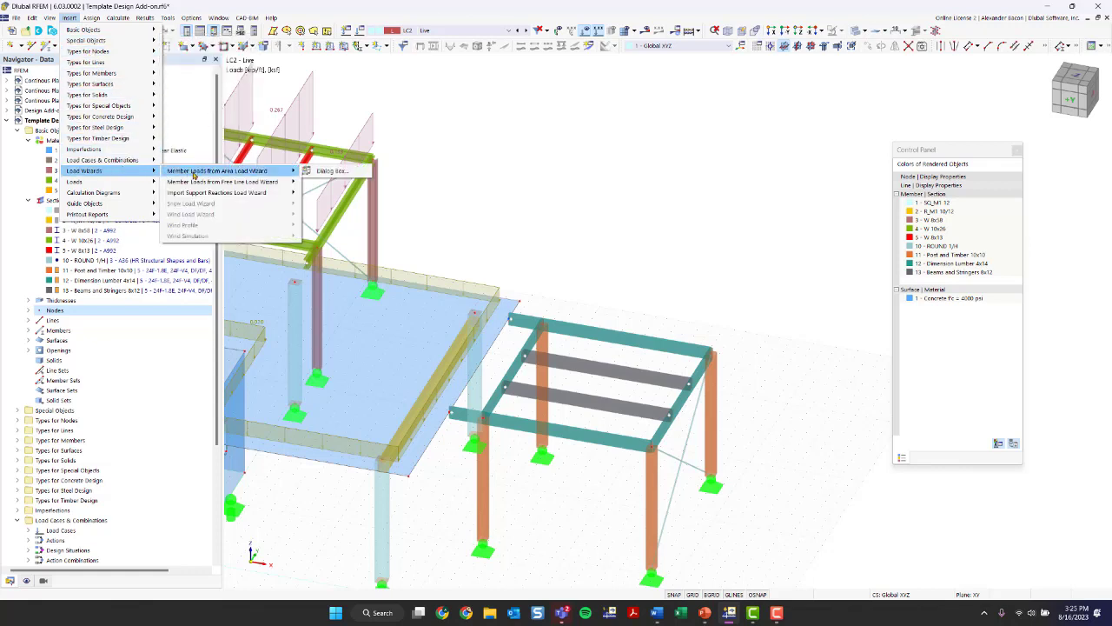
pyautogui.click(330, 171)
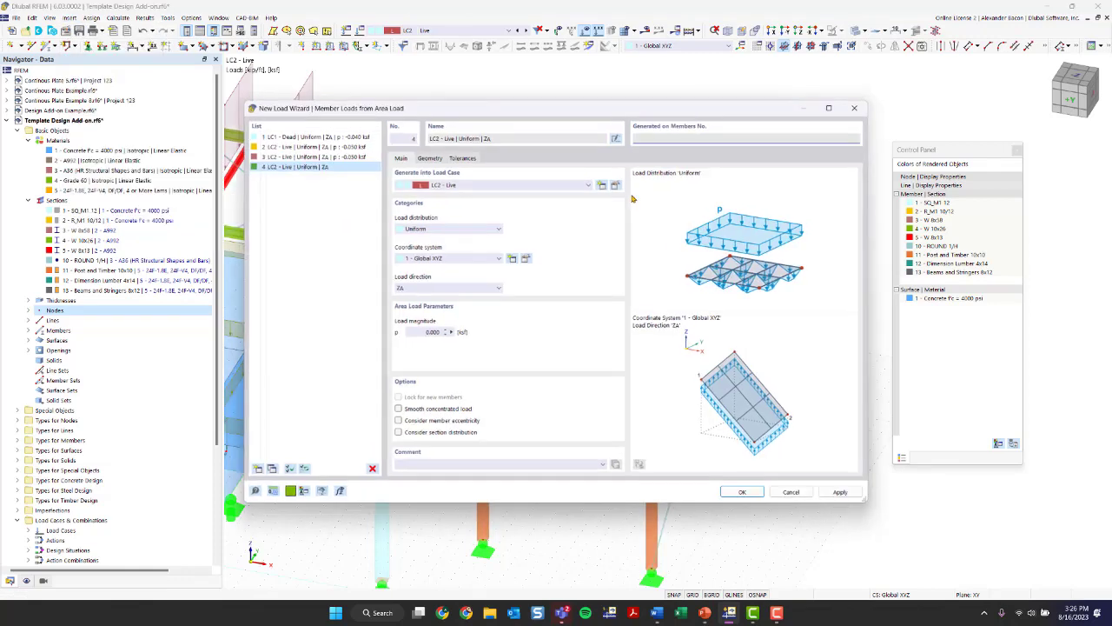
pyautogui.doubleClick(424, 332)
pyautogui.write('-')
# - Define the boundary of the area load plane by picking the four top corner nodes of the timber frame
pyautogui.click(429, 157)
pyautogui.click(453, 190)
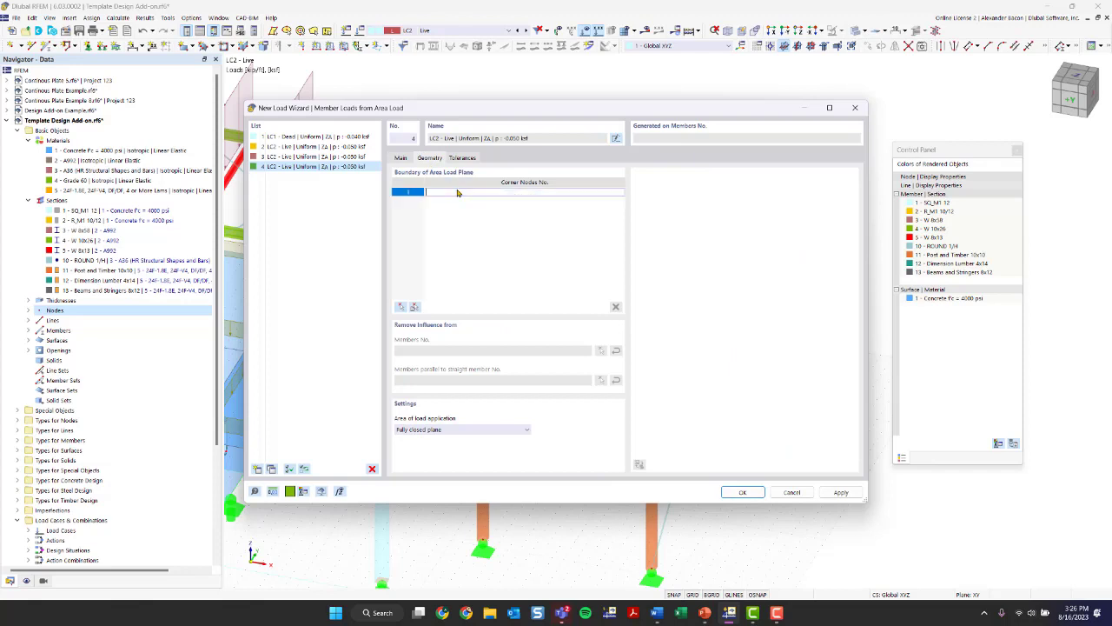
pyautogui.click(405, 159)
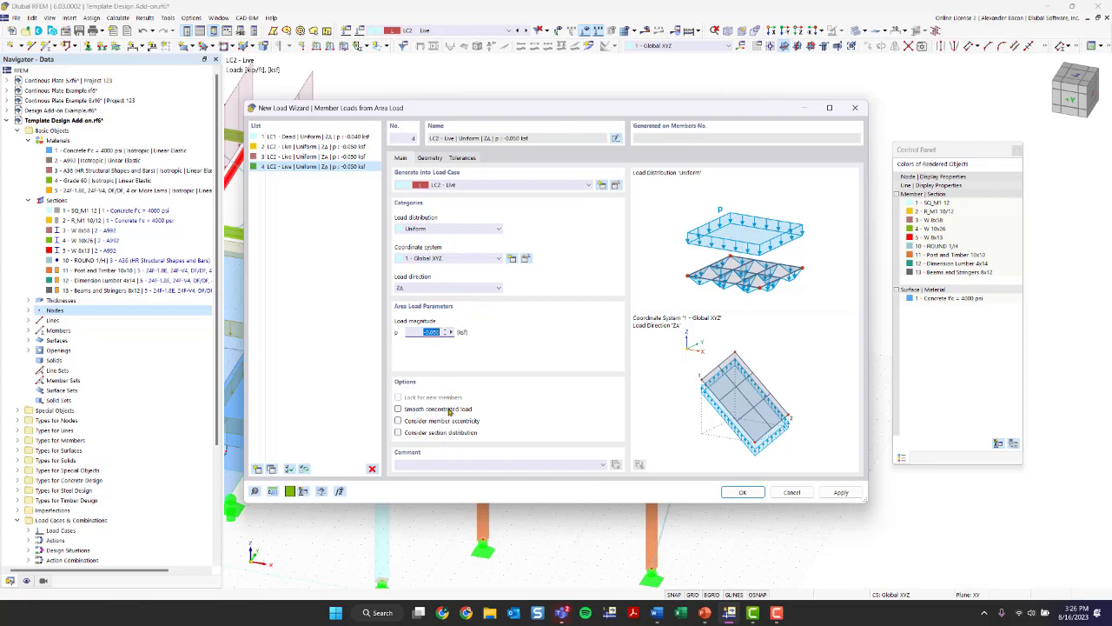
pyautogui.click(432, 157)
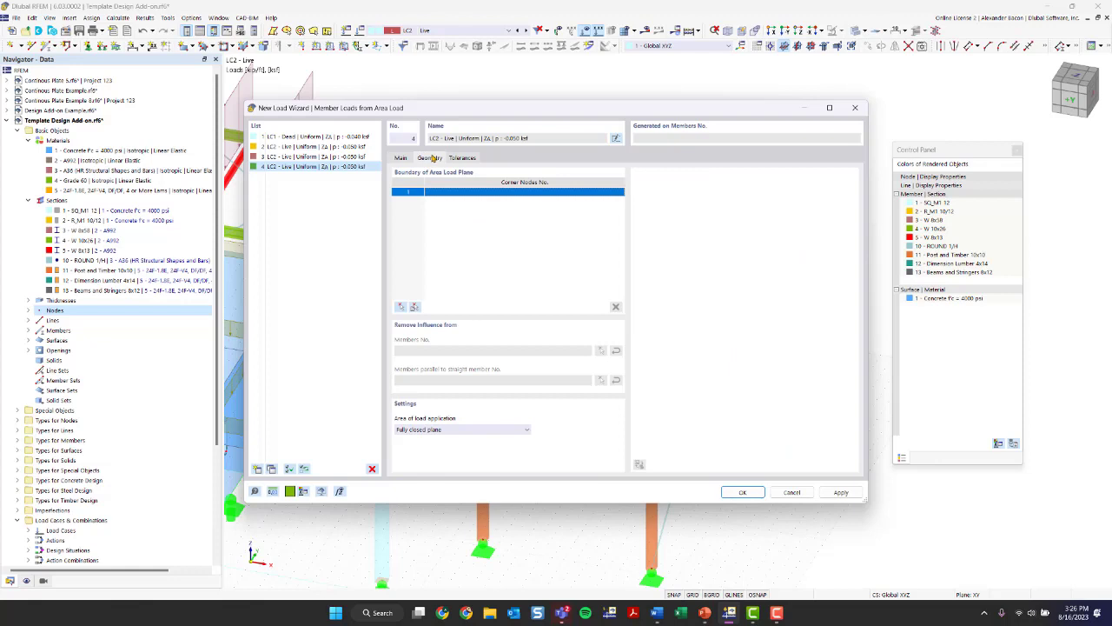
pyautogui.click(401, 308)
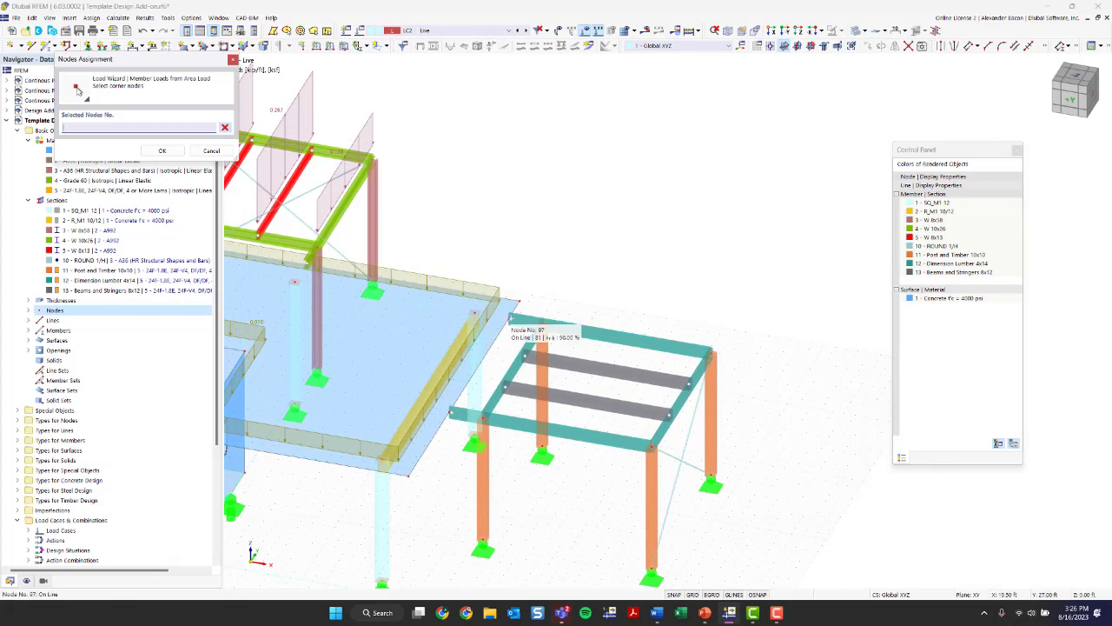
pyautogui.click(511, 321)
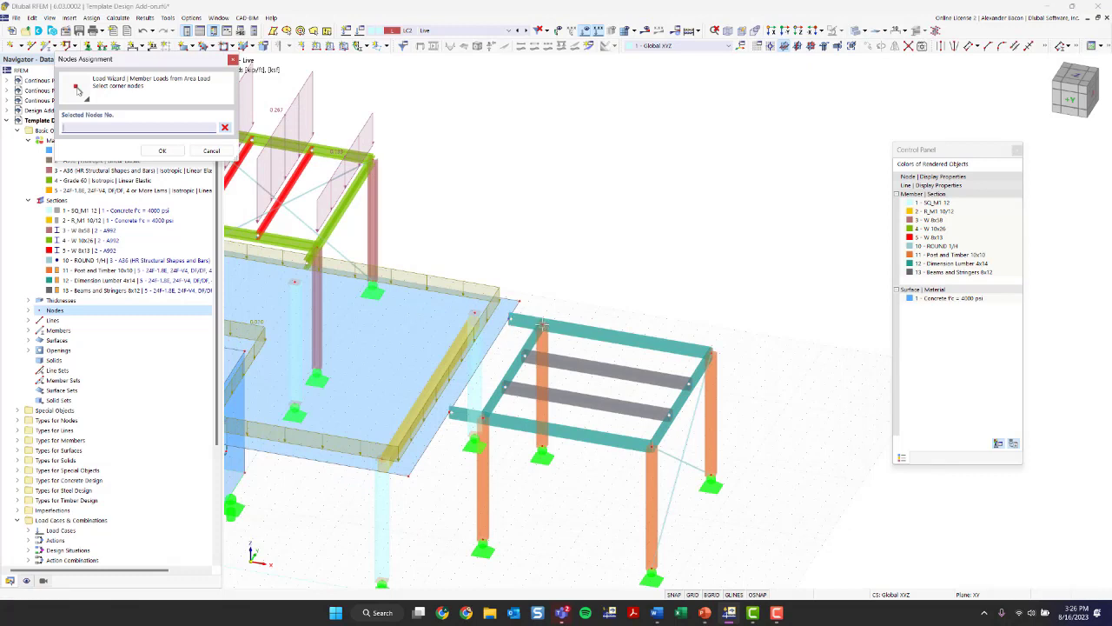
pyautogui.click(483, 418)
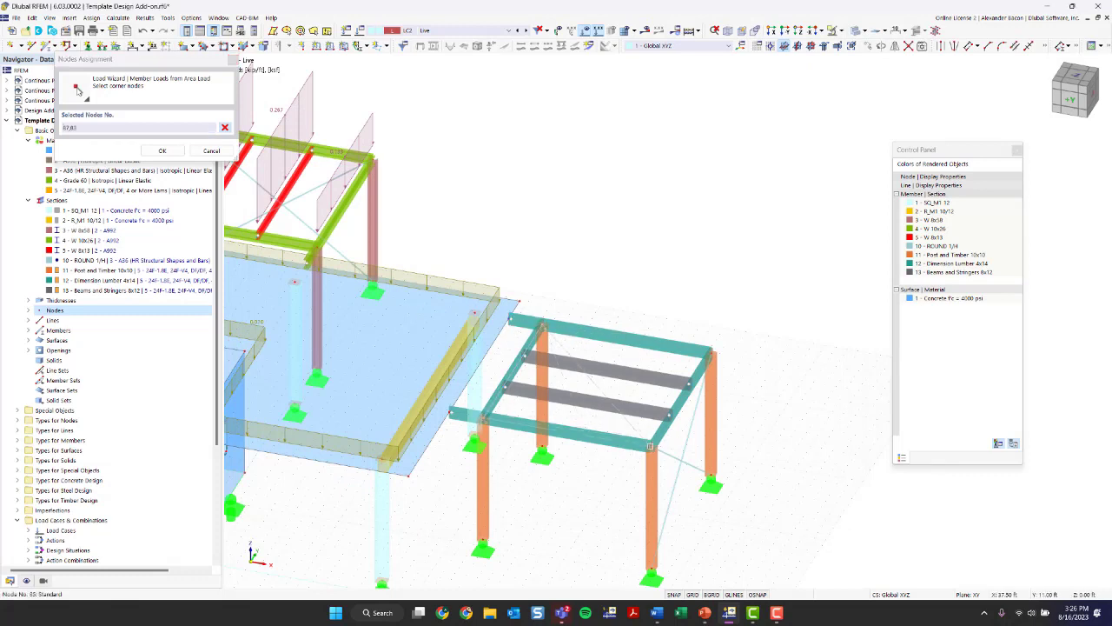
pyautogui.click(652, 447)
pyautogui.click(711, 351)
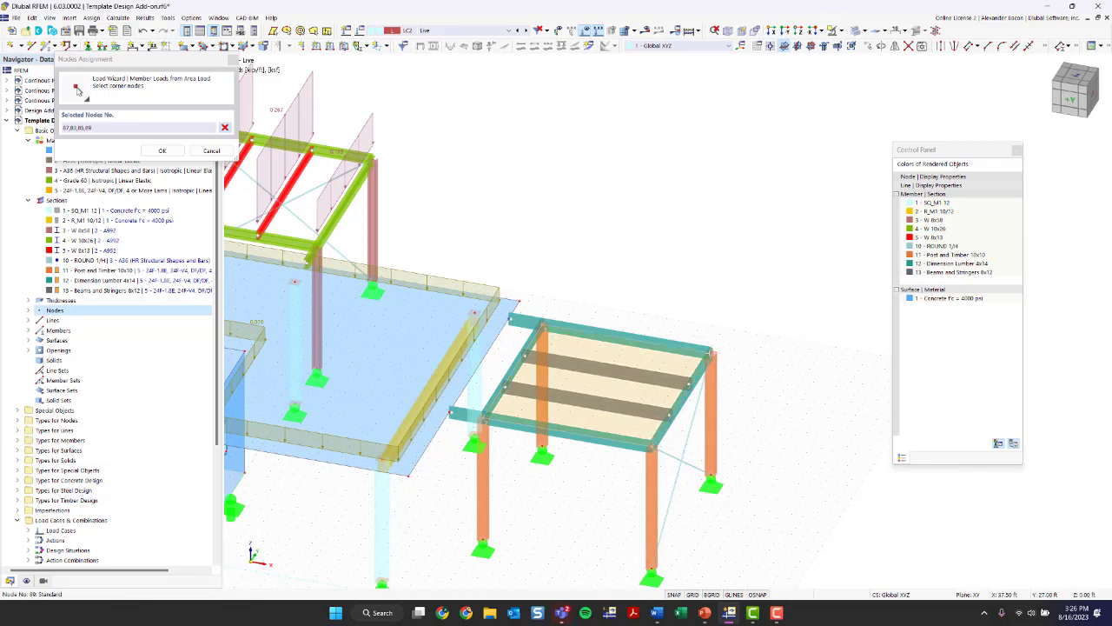
pyautogui.press('Return')
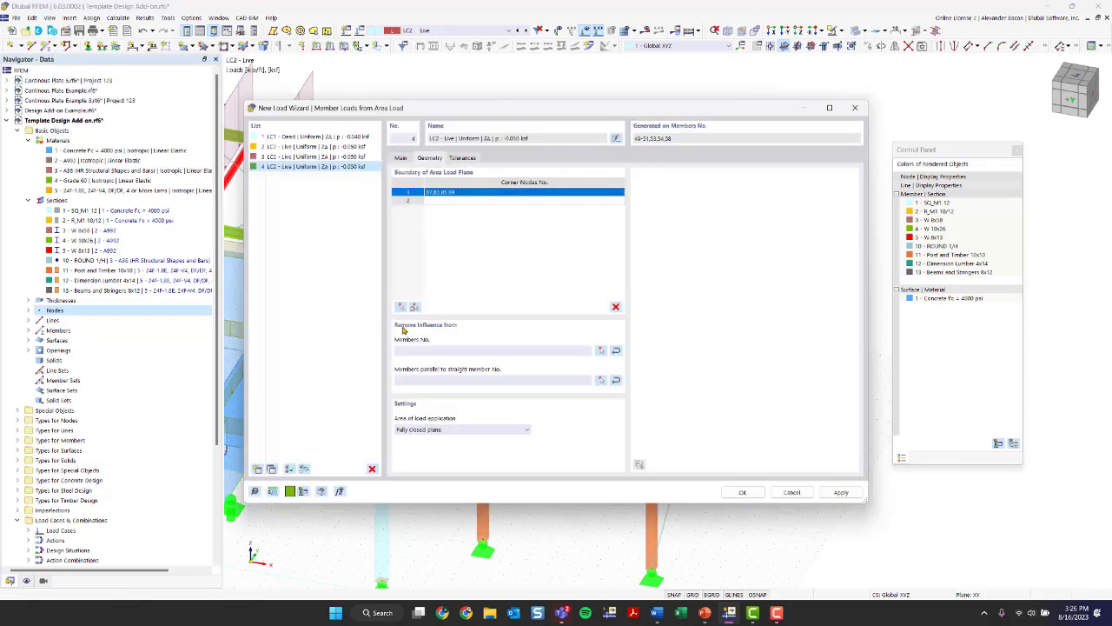
# - Remove the load influence from members parallel to member 51, the timber frame's outer edge beam, and generate the member loads
pyautogui.click(469, 351)
pyautogui.click(447, 384)
pyautogui.click(601, 381)
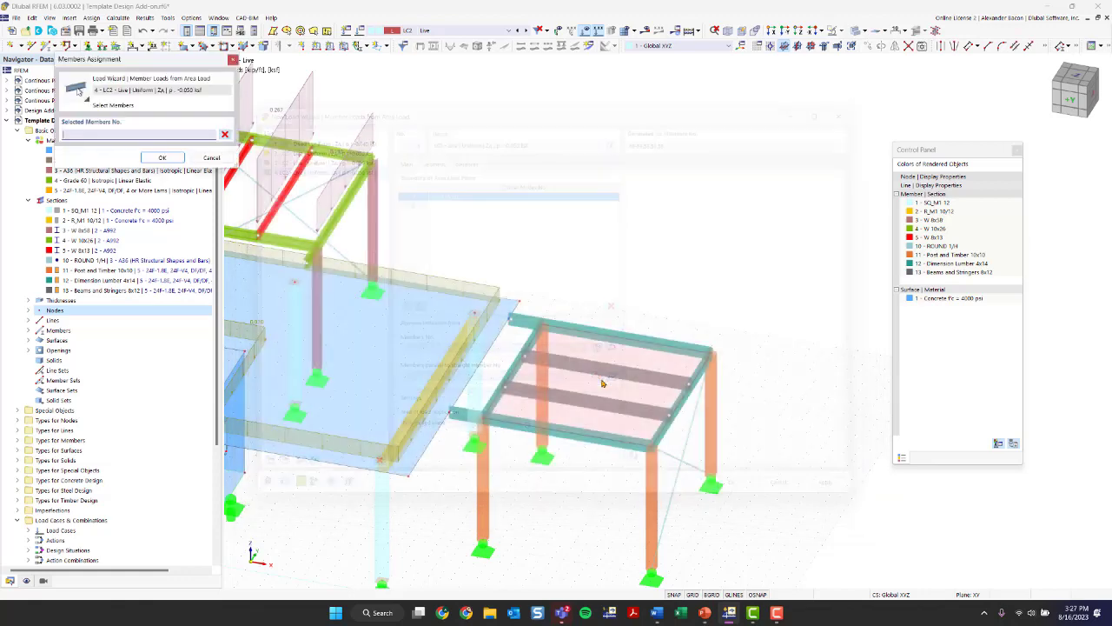
pyautogui.click(661, 428)
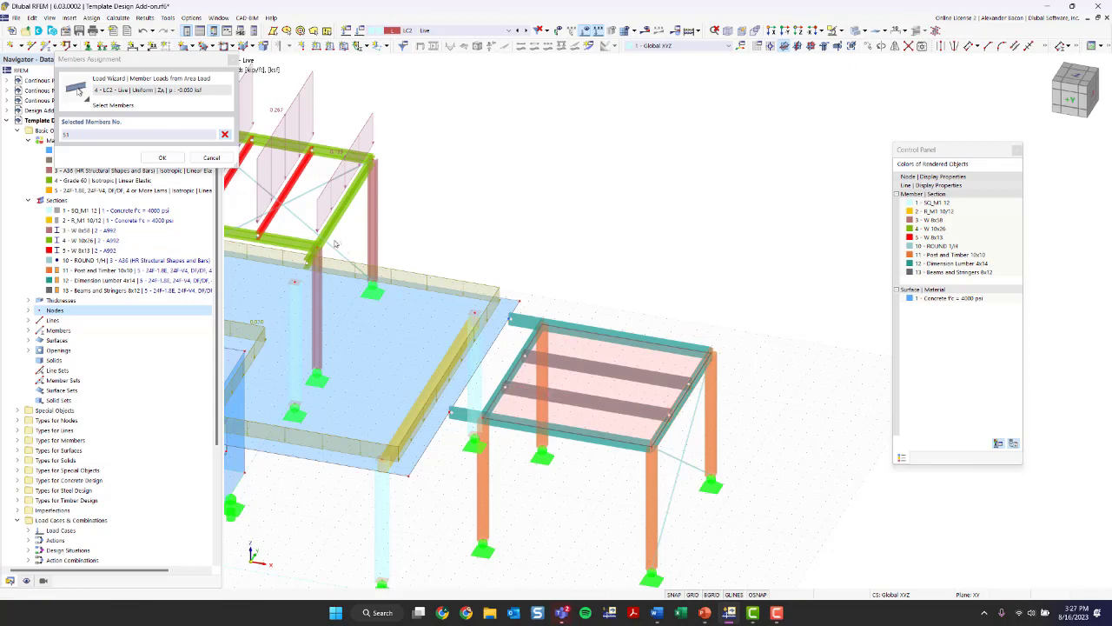
pyautogui.click(162, 159)
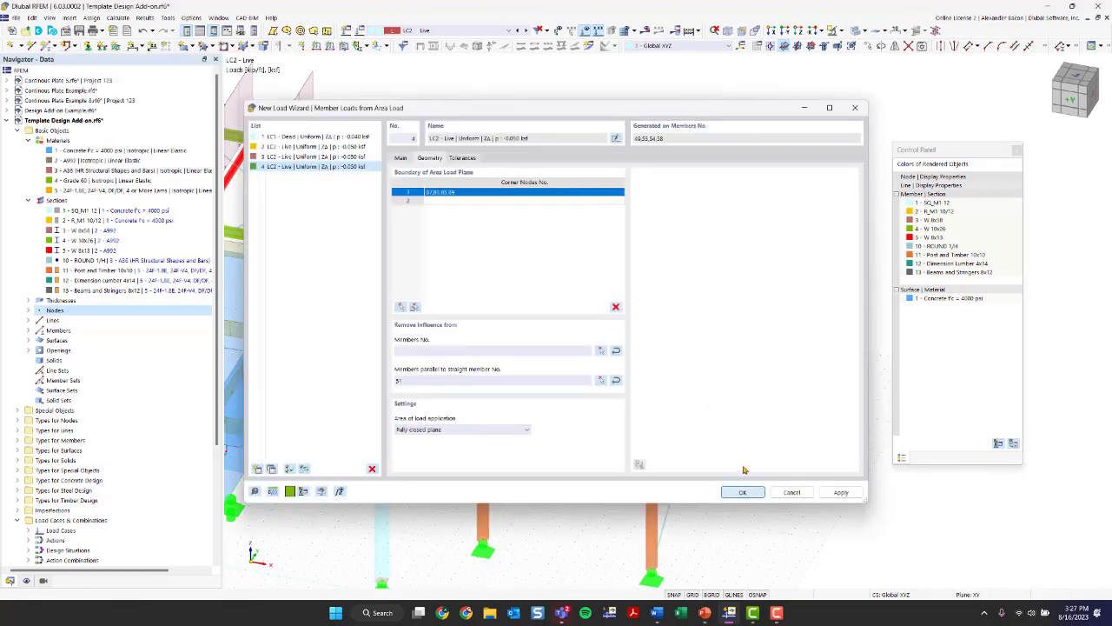
pyautogui.click(742, 492)
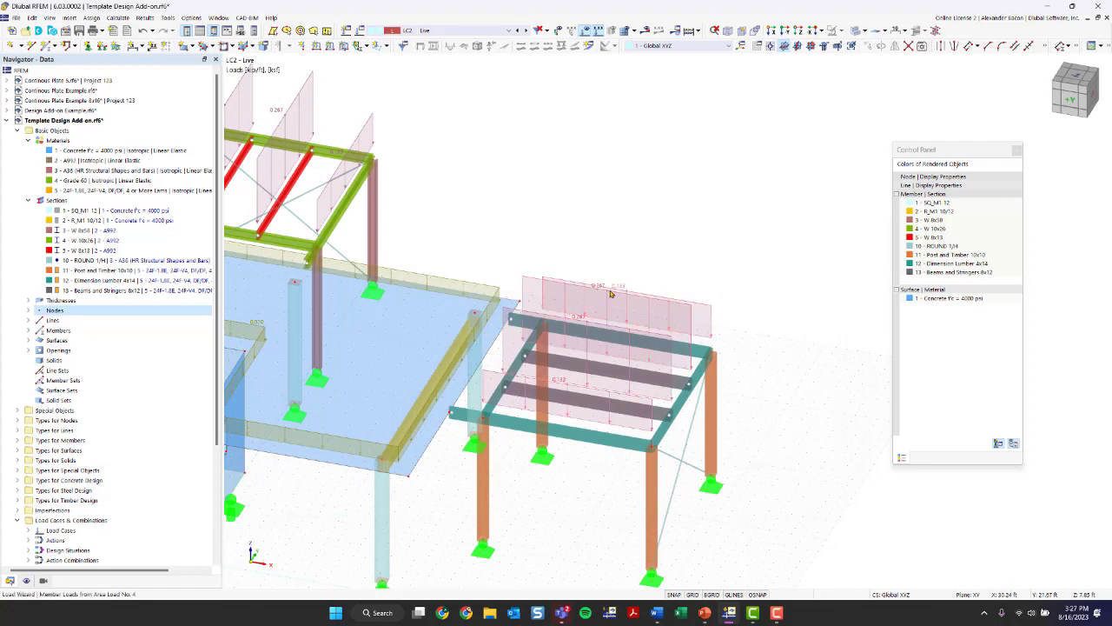
# - Create a new load case LC3 named "Wind in -X" with the action category Wind load
pyautogui.keyDown('ctrl'); pyautogui.moveTo(611, 294); pyautogui.dragTo(786, 396, button='middle'); pyautogui.keyUp('ctrl')
pyautogui.scroll(3, 478, 347)
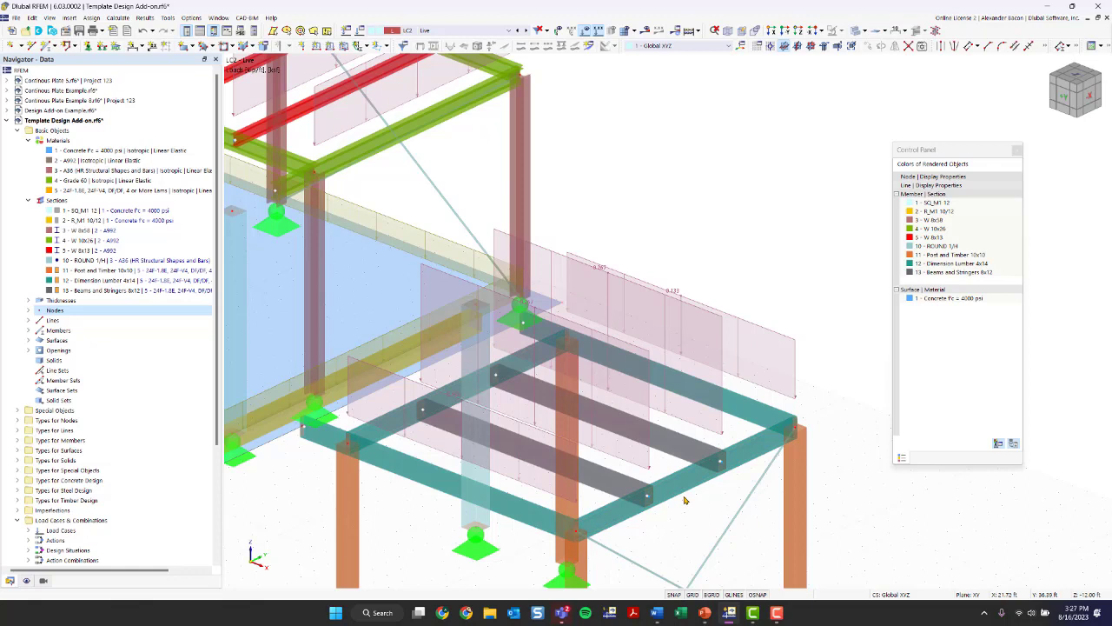
pyautogui.moveTo(688, 493)
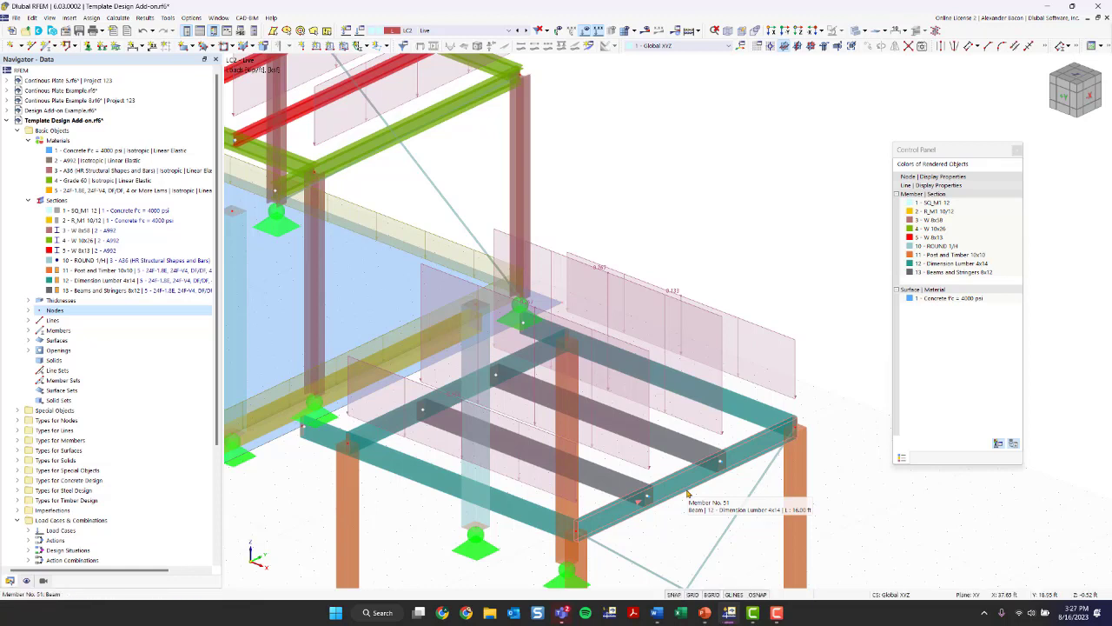
pyautogui.scroll(-5, 687, 493)
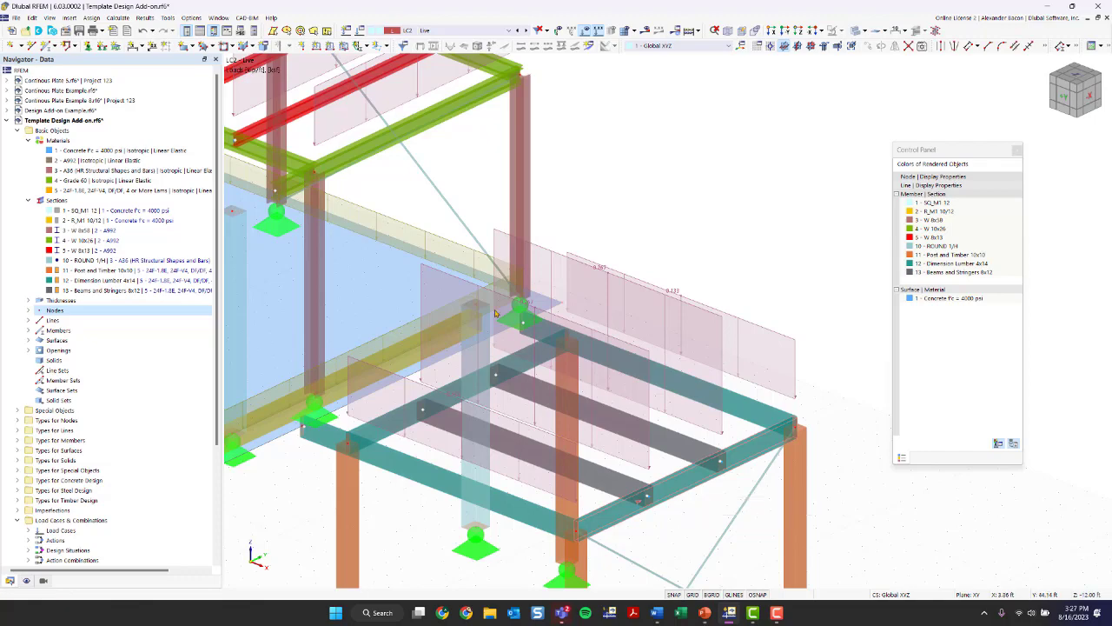
pyautogui.keyDown('ctrl'); pyautogui.moveTo(459, 289); pyautogui.dragTo(545, 285, button='middle'); pyautogui.keyUp('ctrl')
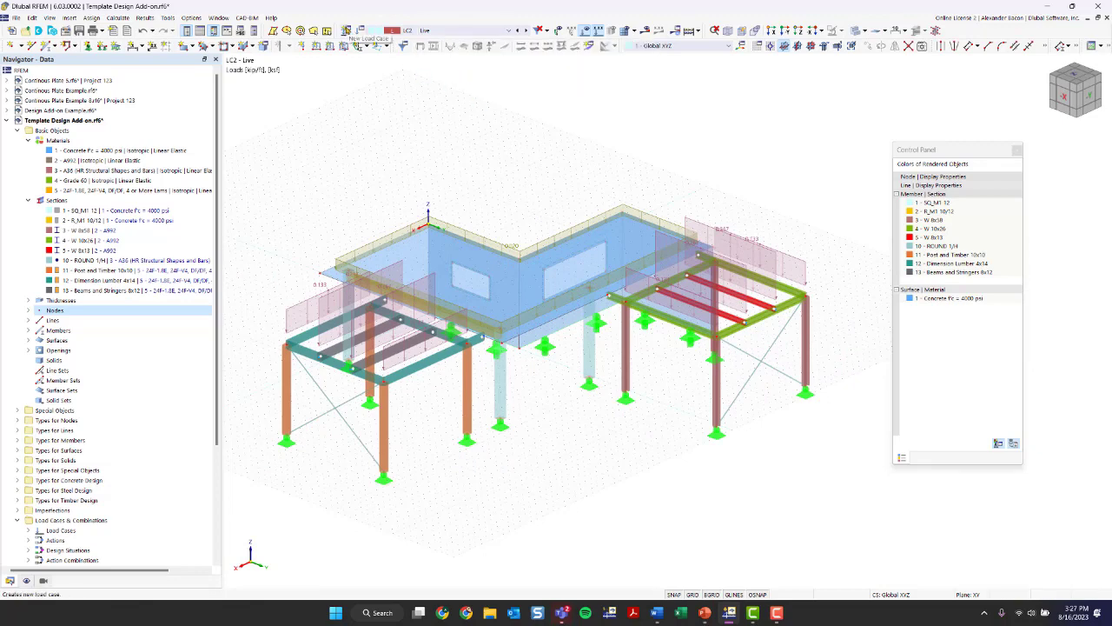
pyautogui.click(345, 31)
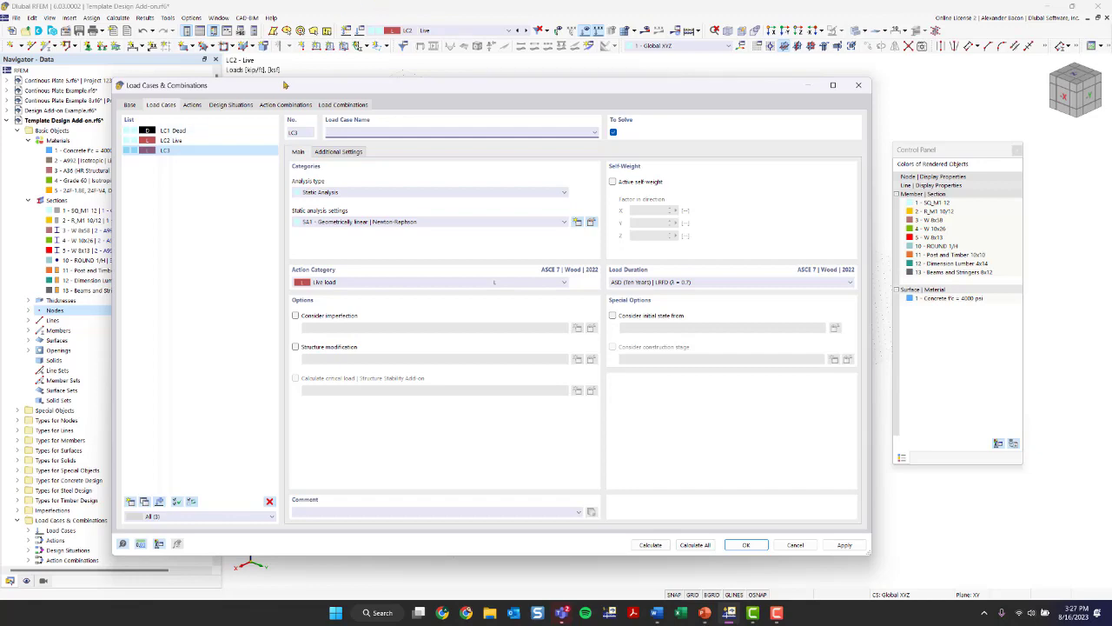
pyautogui.moveTo(286, 89); pyautogui.dragTo(368, 346)
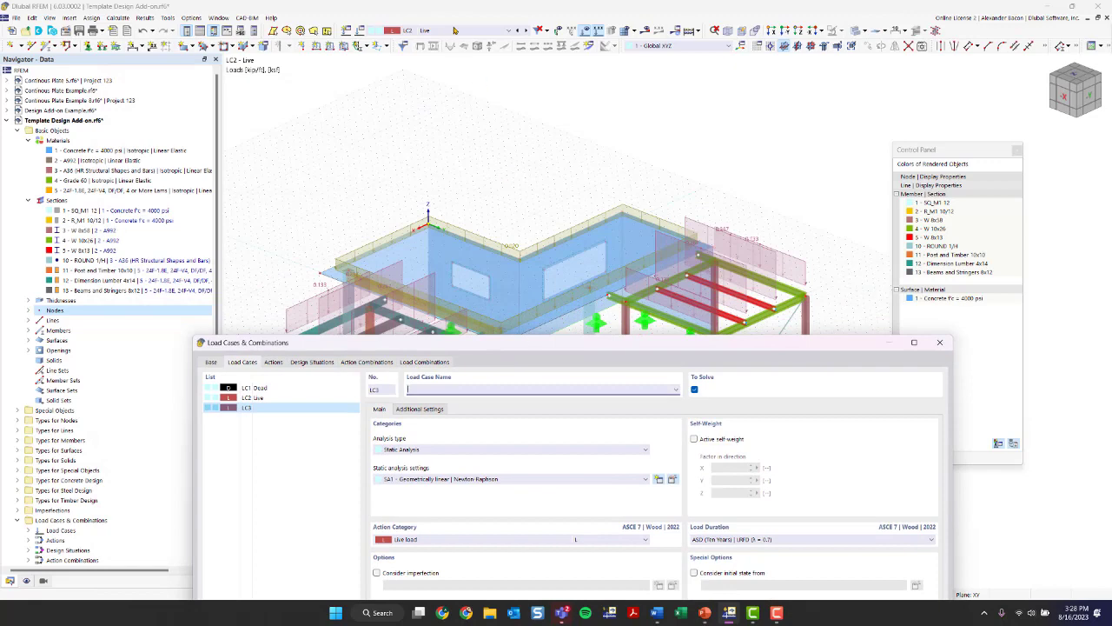
pyautogui.moveTo(499, 344); pyautogui.dragTo(418, 56)
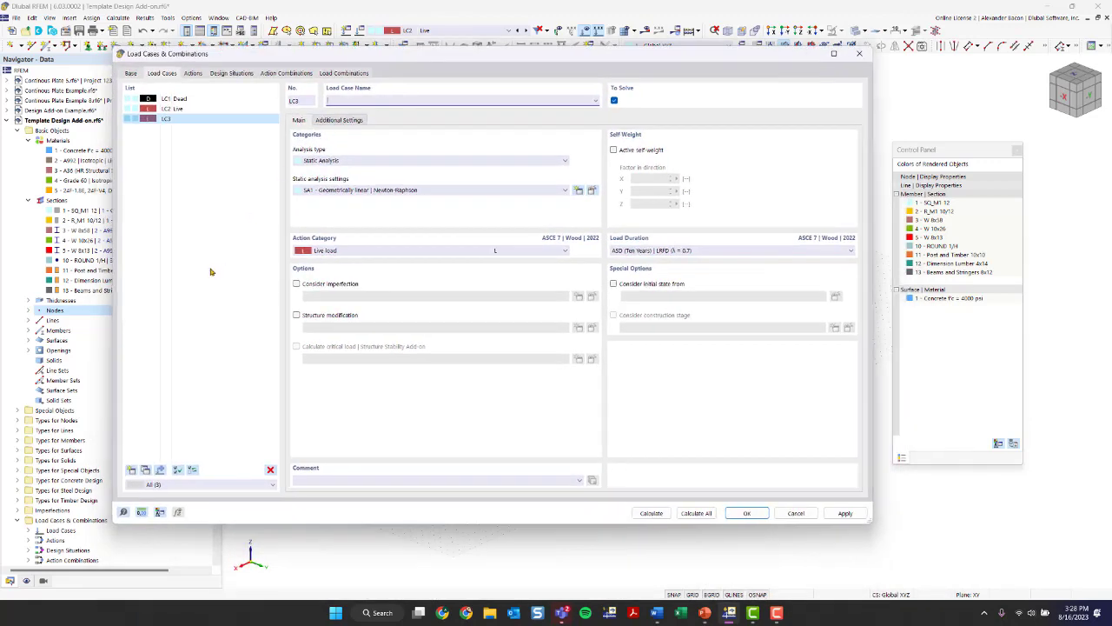
pyautogui.click(365, 98)
pyautogui.click(332, 251)
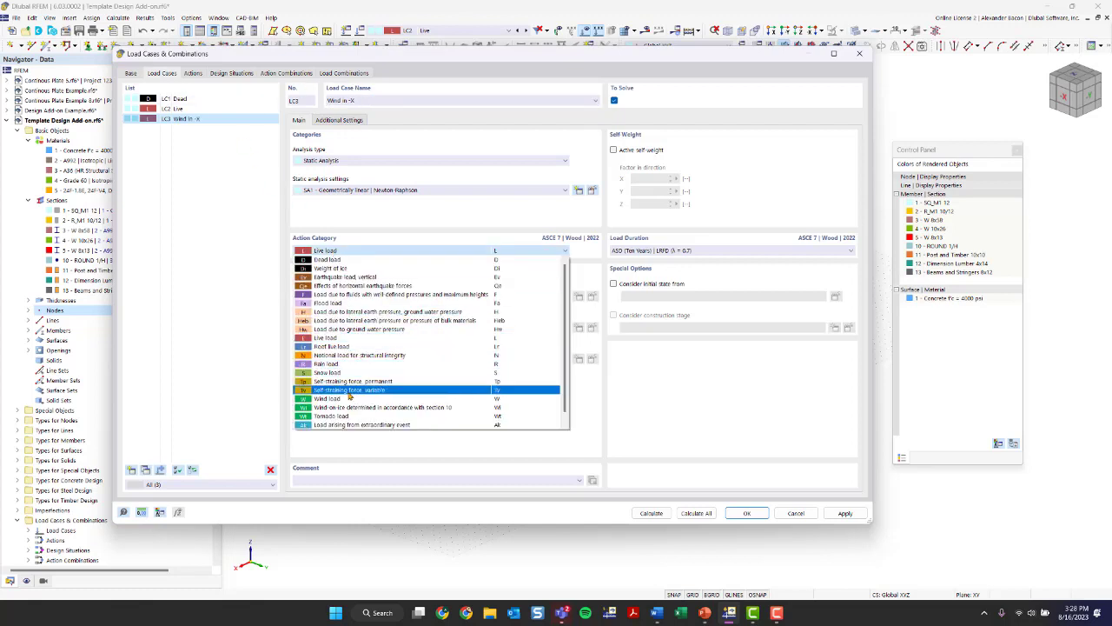
pyautogui.click(341, 398)
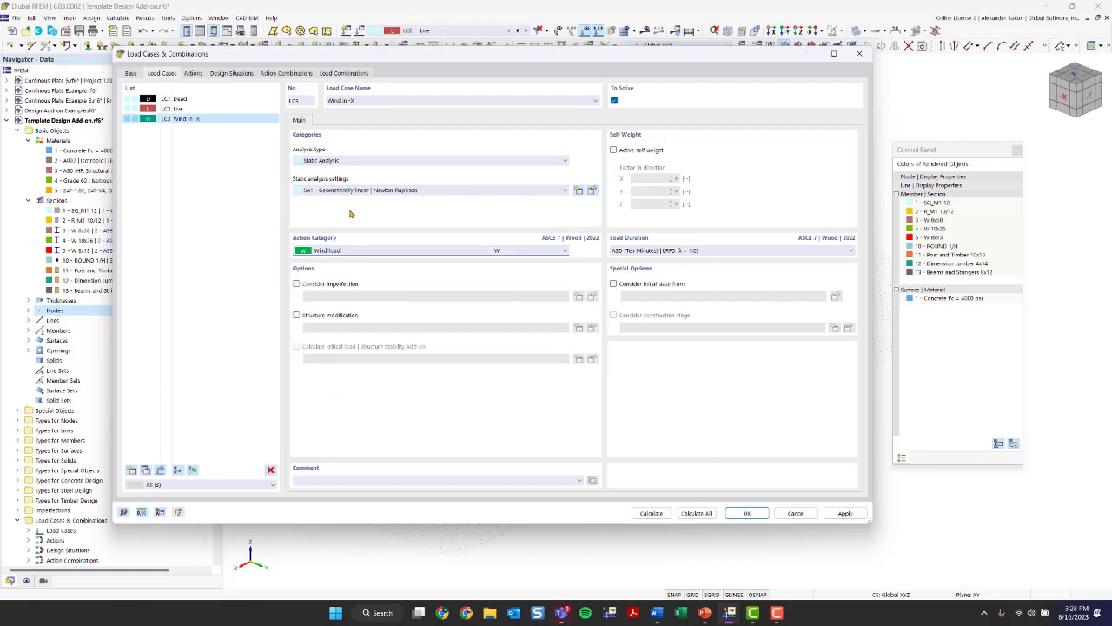
# - Rename wind load case LC3 to "Wind in +Y"
pyautogui.click(737, 511)
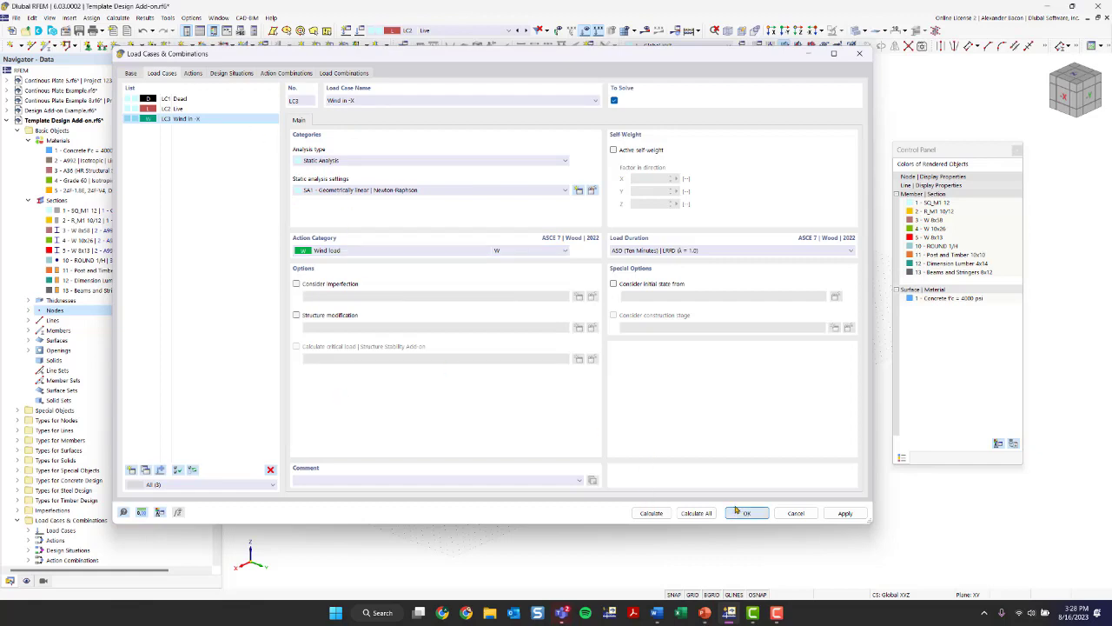
pyautogui.keyDown('ctrl'); pyautogui.moveTo(529, 509); pyautogui.dragTo(738, 455, button='middle'); pyautogui.keyUp('ctrl')
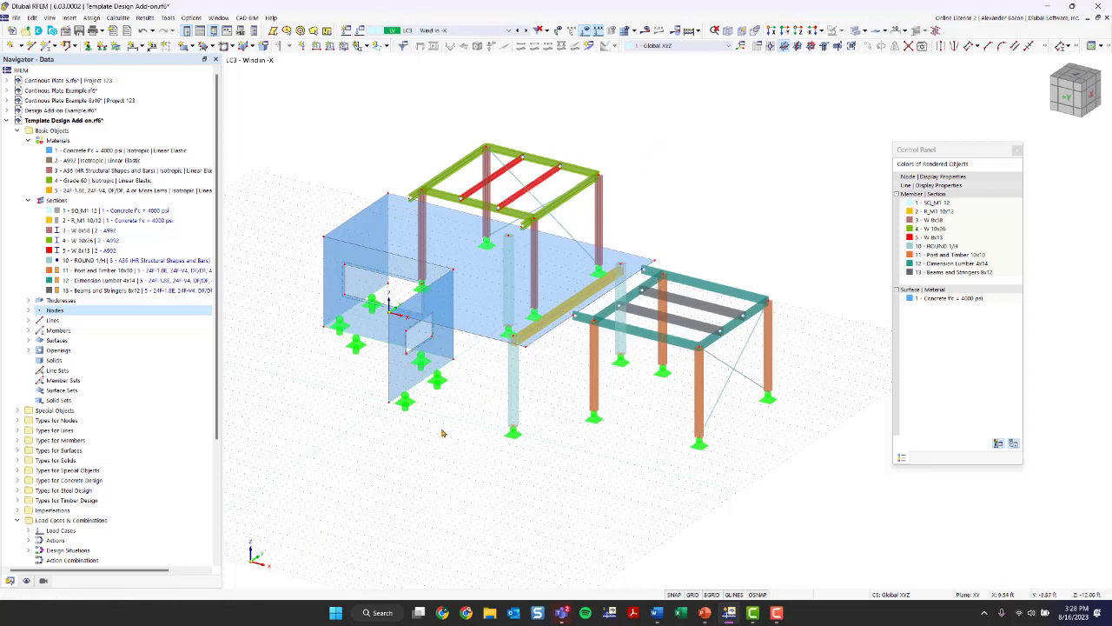
pyautogui.click(359, 31)
pyautogui.click(385, 99)
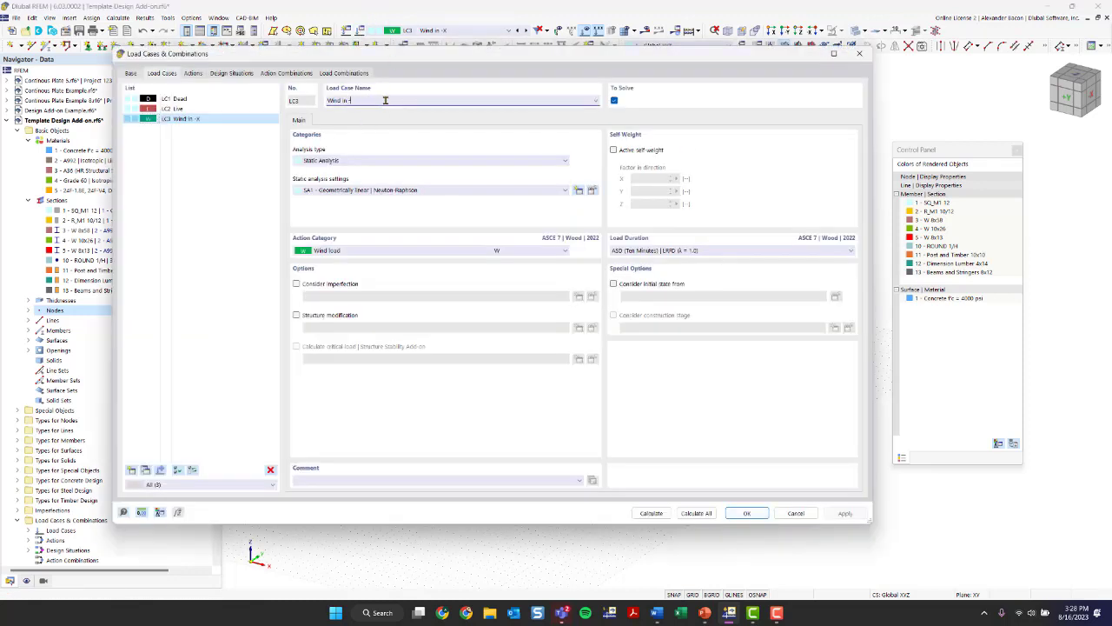
pyautogui.write('+Y')
pyautogui.click(747, 513)
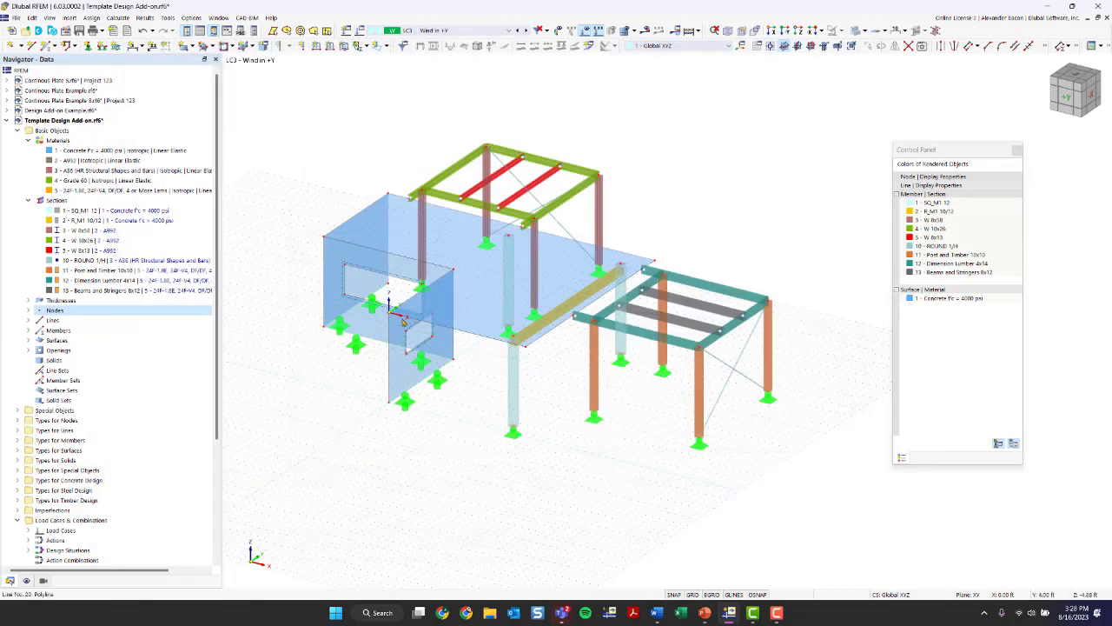
# - Start a new uniform surface load in LC3 Wind in +Y with a load magnitude of 0.030 ksf
pyautogui.keyDown('ctrl'); pyautogui.moveTo(464, 469); pyautogui.dragTo(527, 362, button='middle'); pyautogui.keyUp('ctrl')
pyautogui.scroll(4, 506, 486)
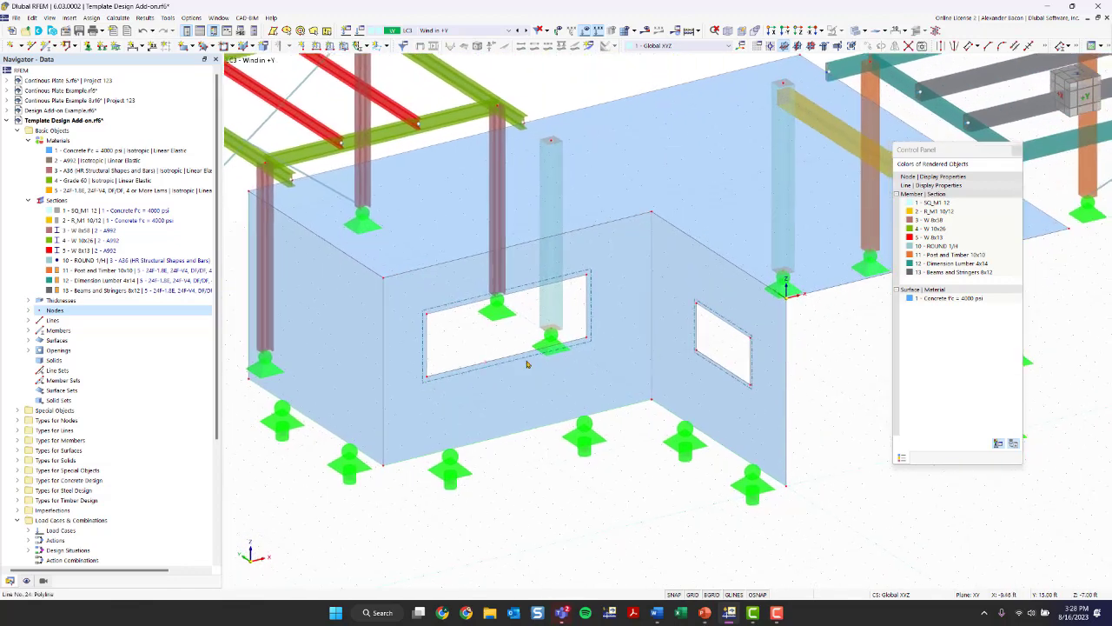
pyautogui.click(576, 392)
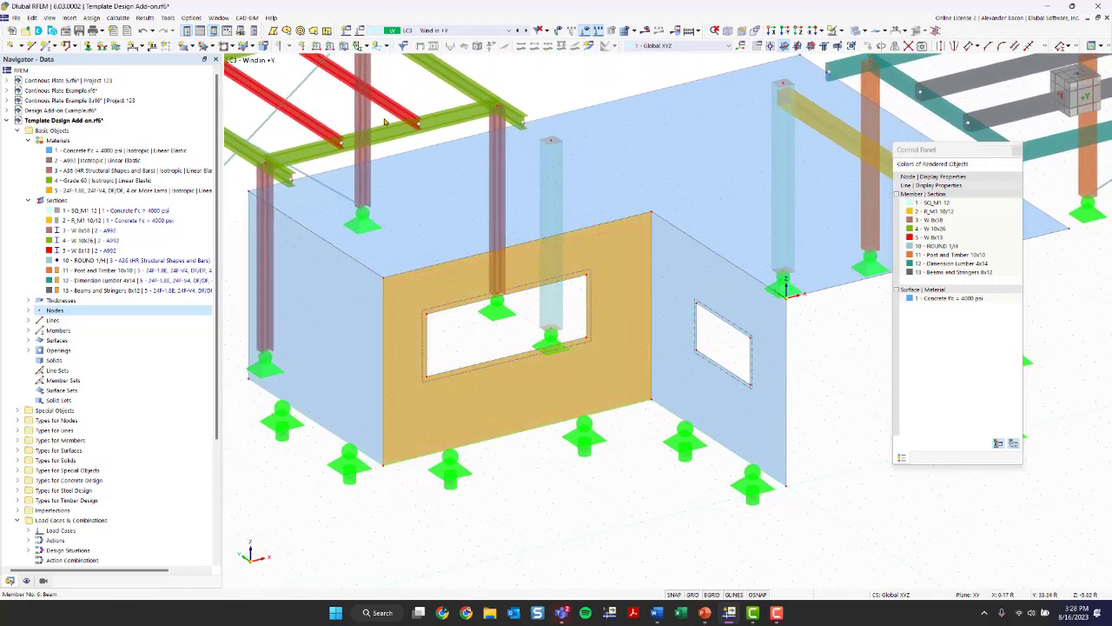
pyautogui.click(526, 91)
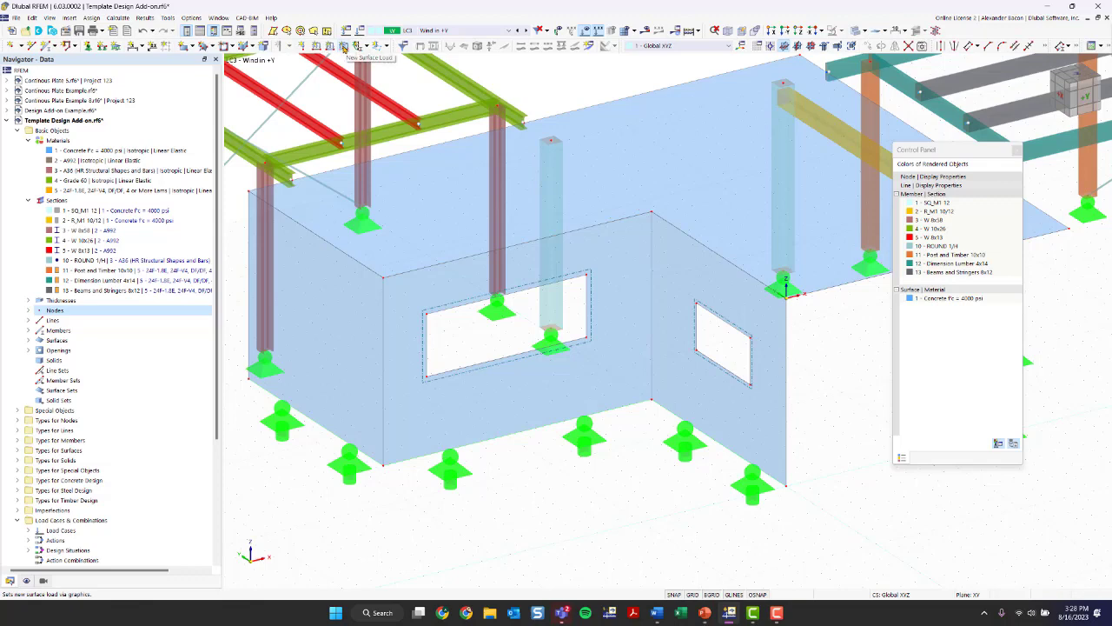
pyautogui.click(344, 46)
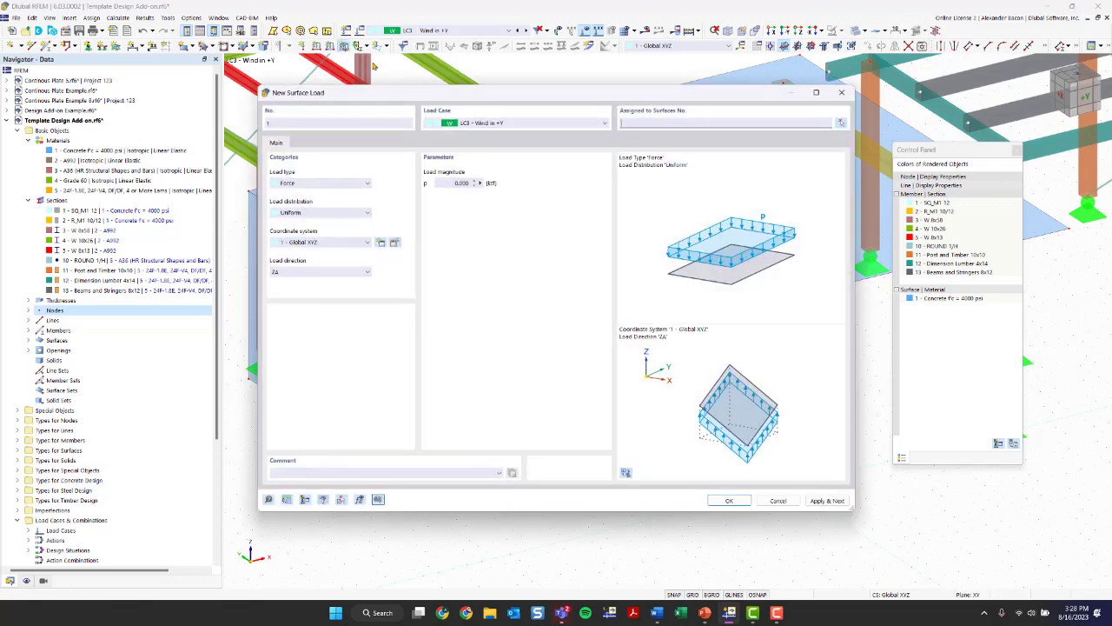
pyautogui.doubleClick(455, 184)
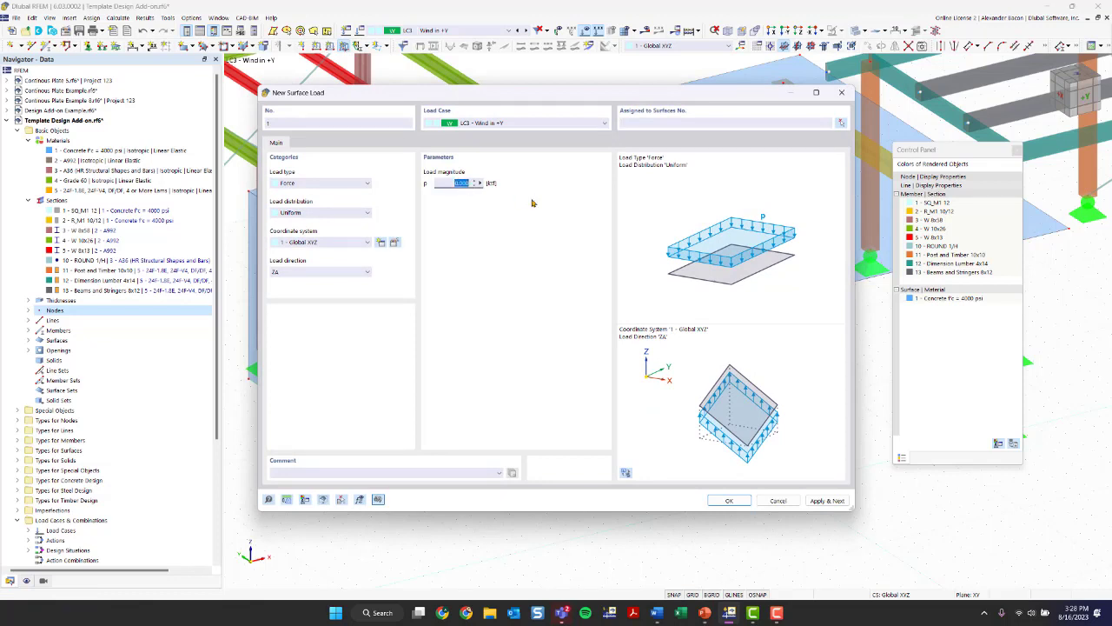
pyautogui.write('60')
pyautogui.click(730, 502)
# - Assign the surface load to surface 4, the concrete wall with the wide window opening
pyautogui.click(562, 443)
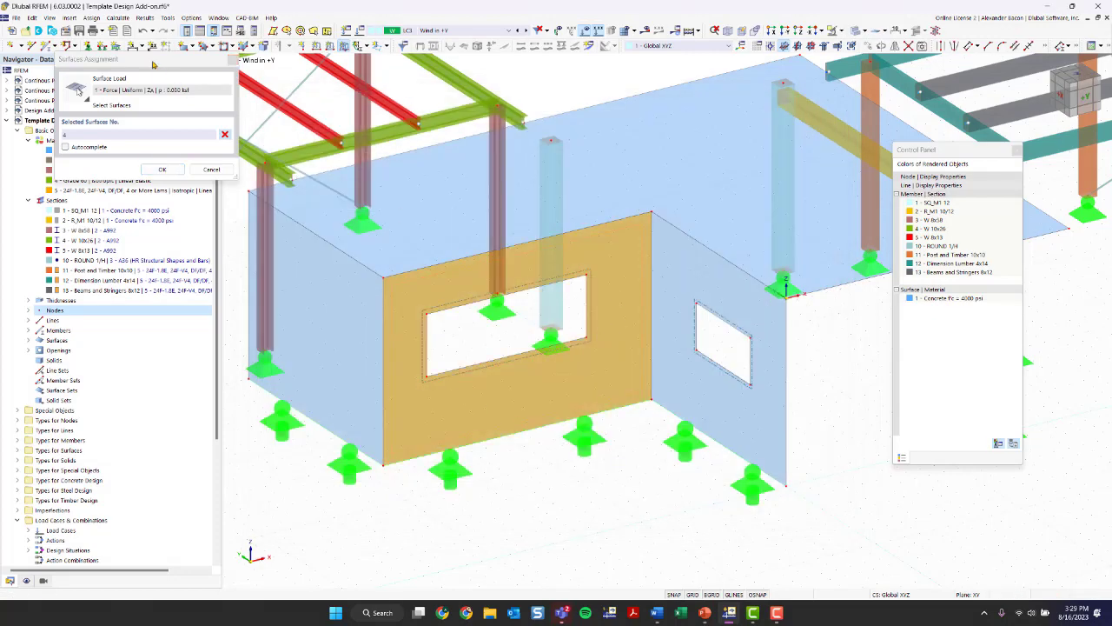
pyautogui.moveTo(212, 57); pyautogui.dragTo(827, 424)
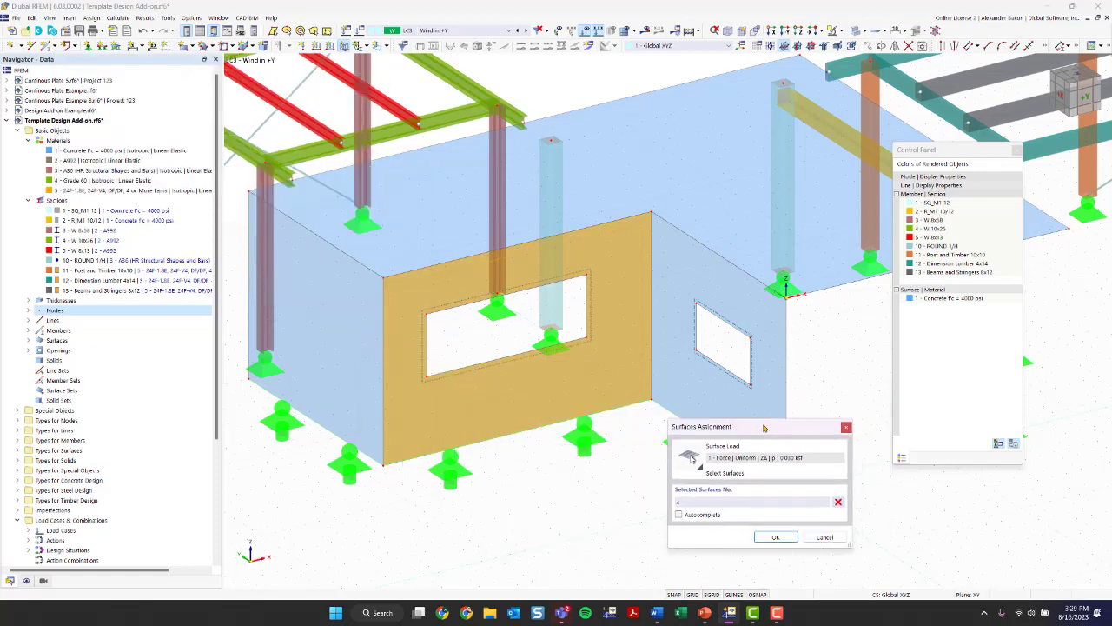
pyautogui.click(692, 502)
pyautogui.click(768, 535)
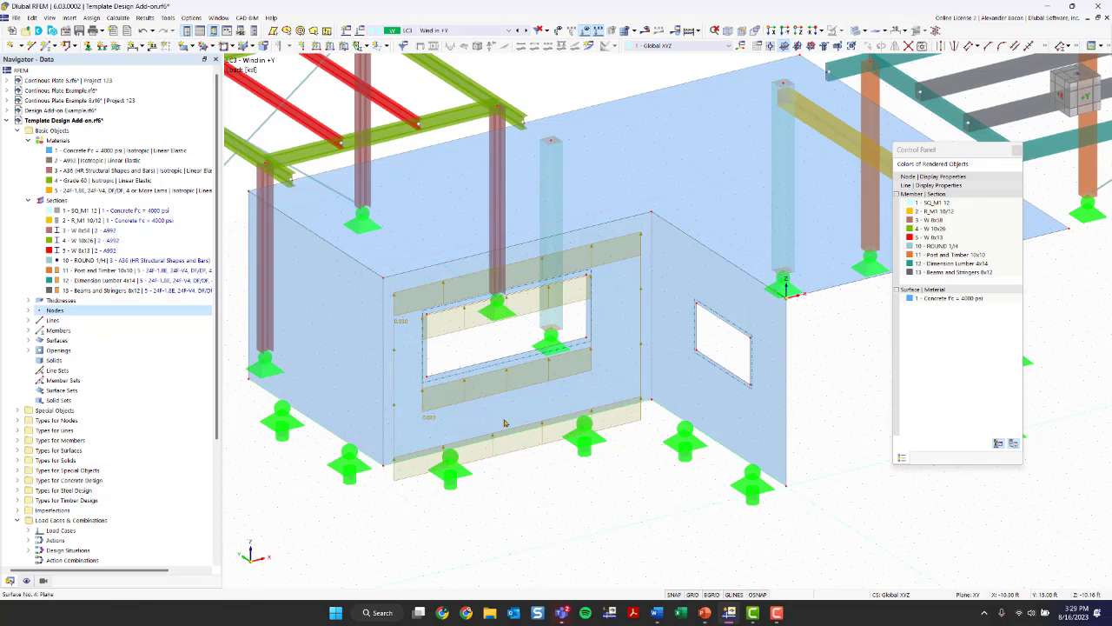
# - Change the wall surface load's direction to YA, global in Y on true area
pyautogui.doubleClick(507, 456)
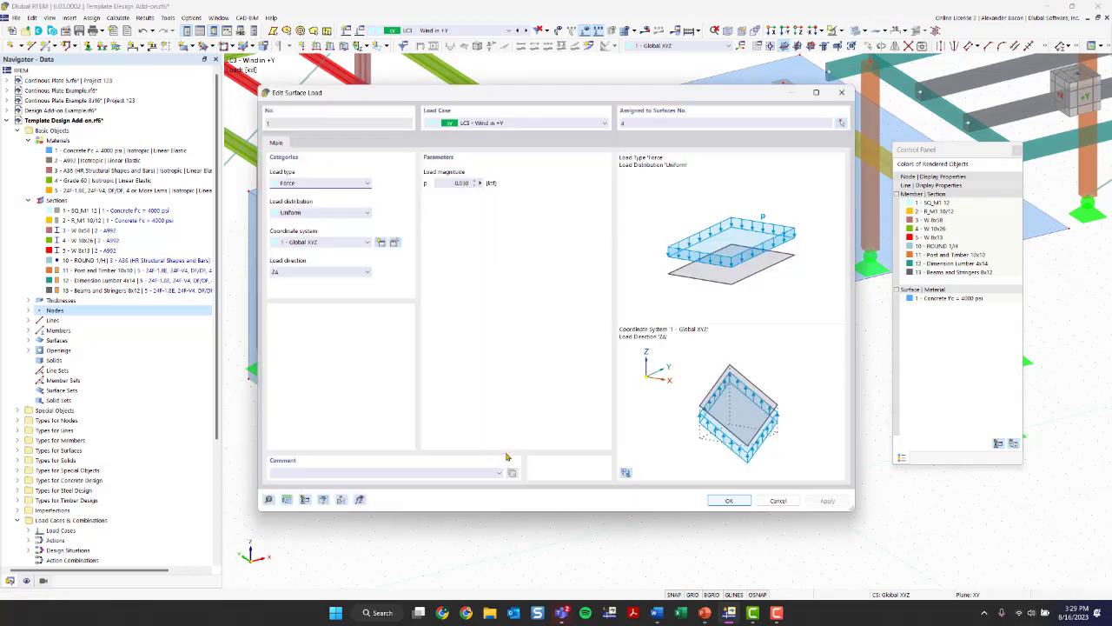
pyautogui.click(342, 275)
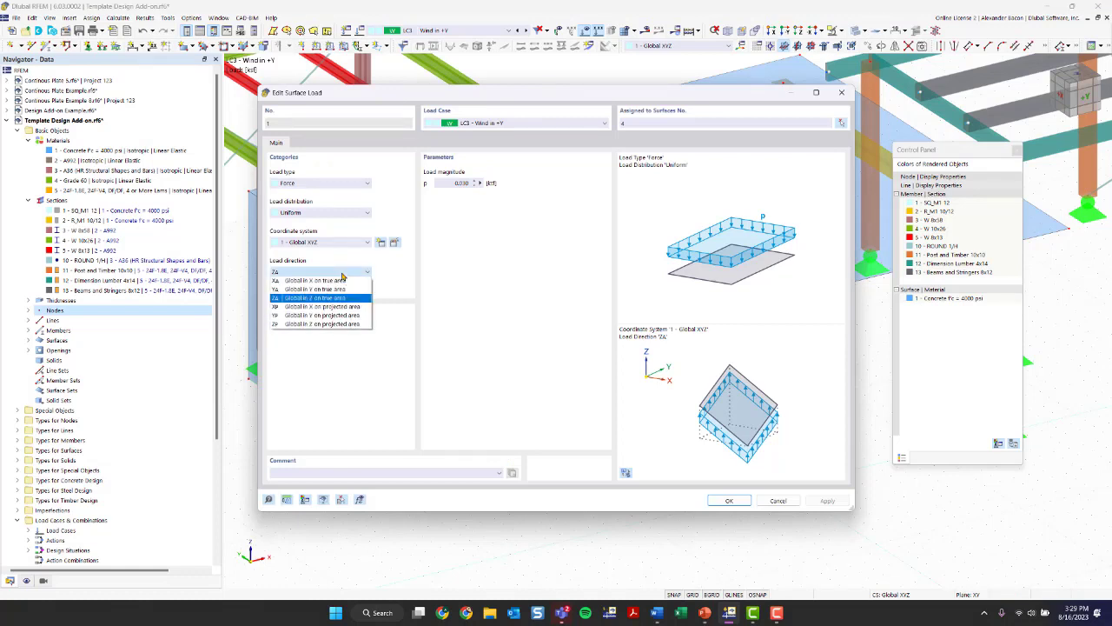
pyautogui.click(331, 288)
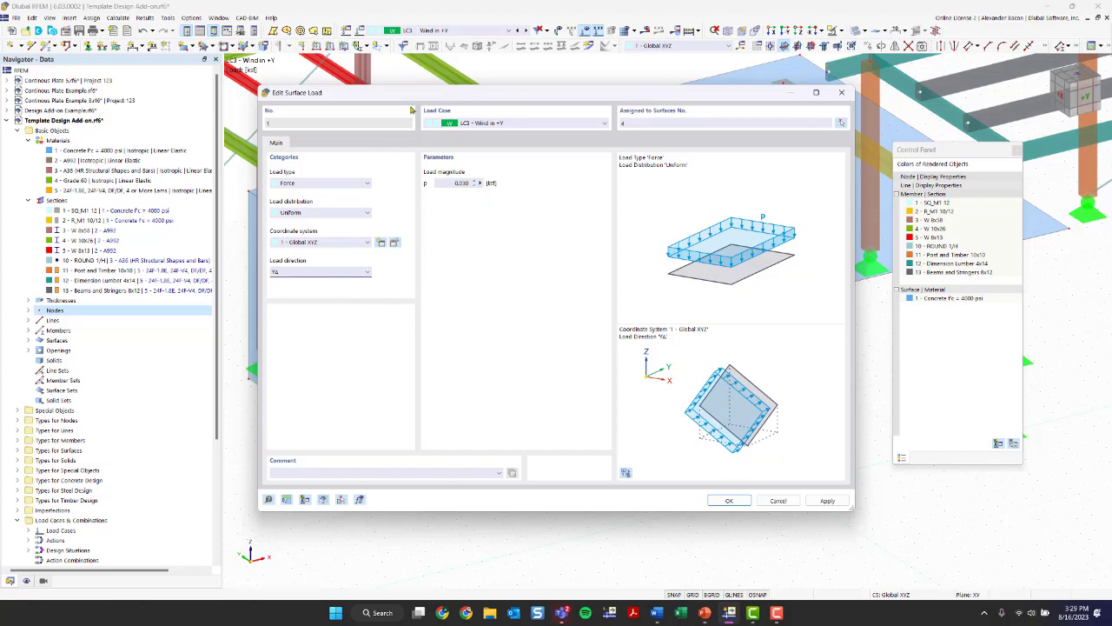
pyautogui.click(728, 501)
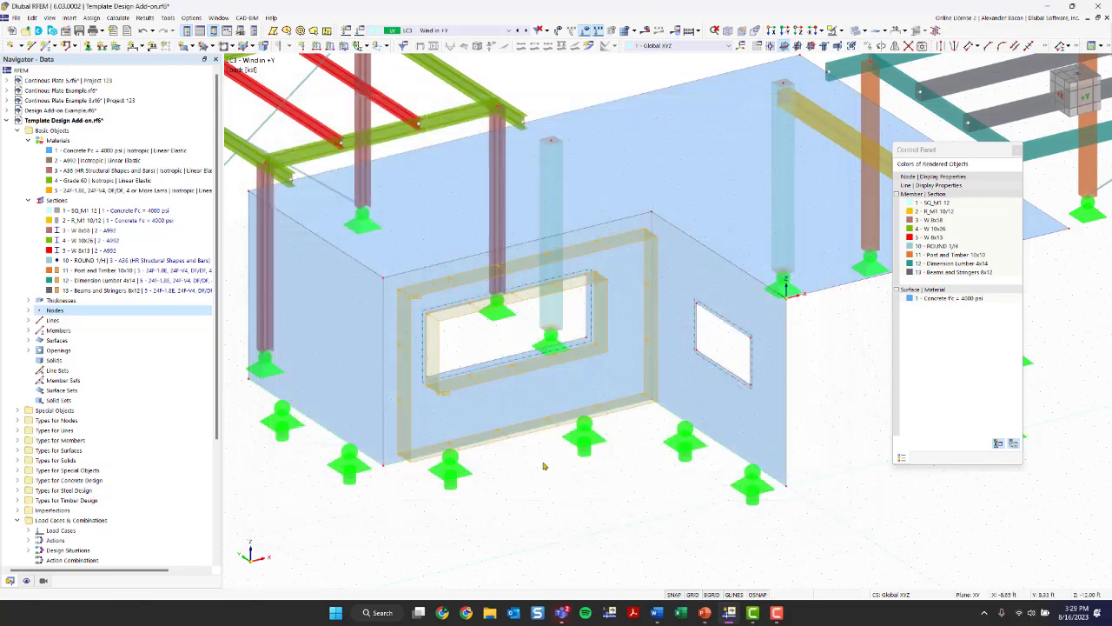
# - Start a new opening load in LC3 with a load magnitude of 0.030 ksf
pyautogui.scroll(3, 537, 479)
pyautogui.moveTo(573, 472); pyautogui.dragTo(511, 302, button='right')
pyautogui.click(469, 369)
pyautogui.scroll(3, 469, 370)
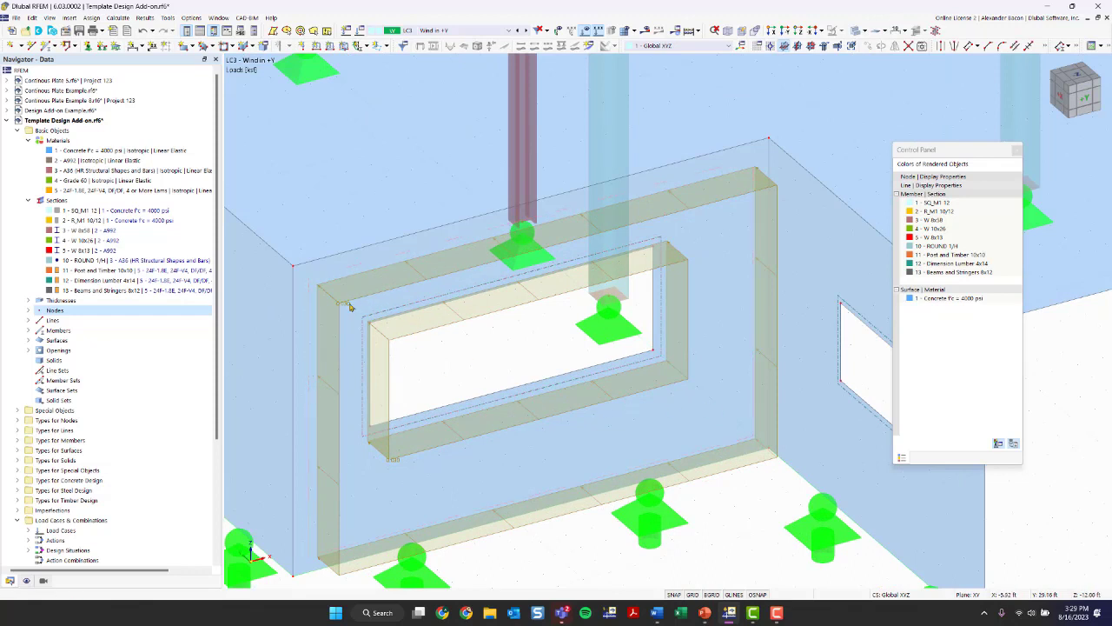
pyautogui.scroll(2, 461, 338)
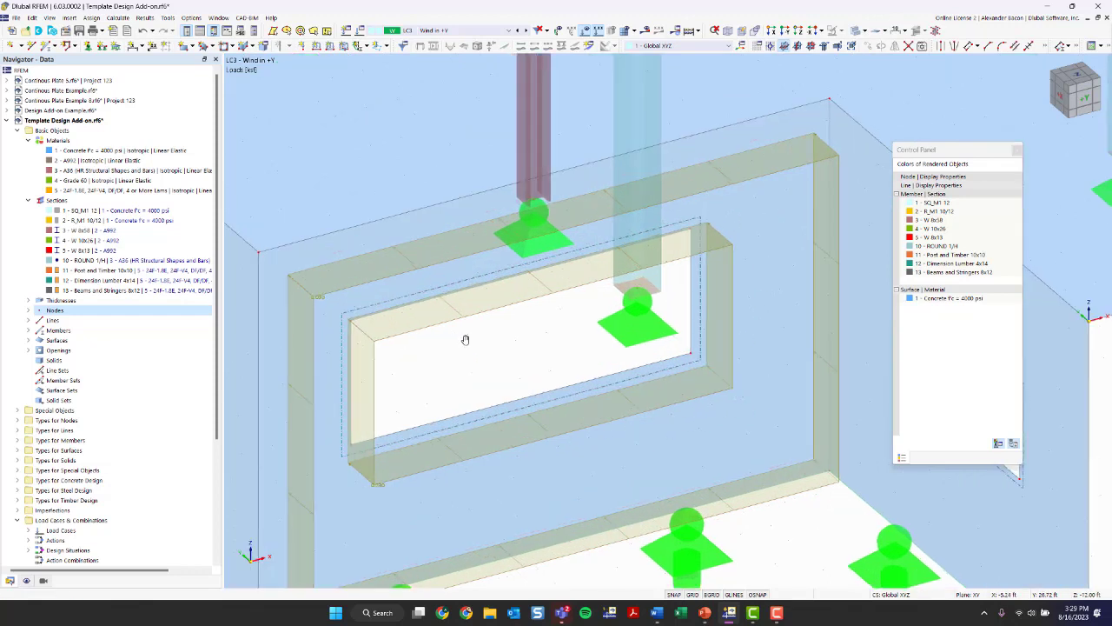
pyautogui.scroll(-2, 532, 322)
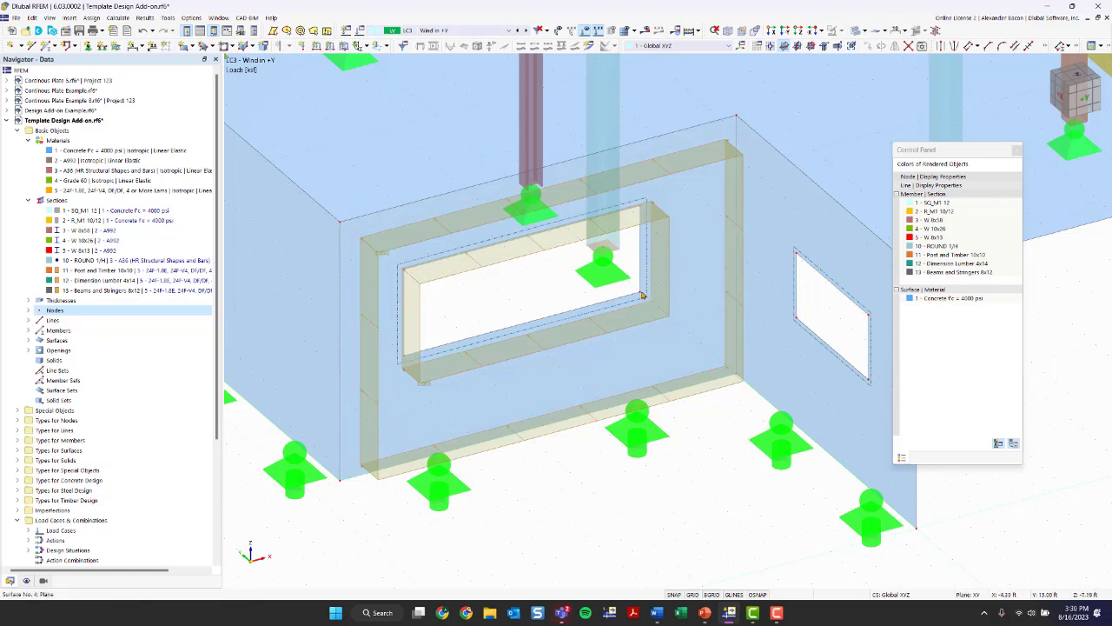
pyautogui.click(388, 47)
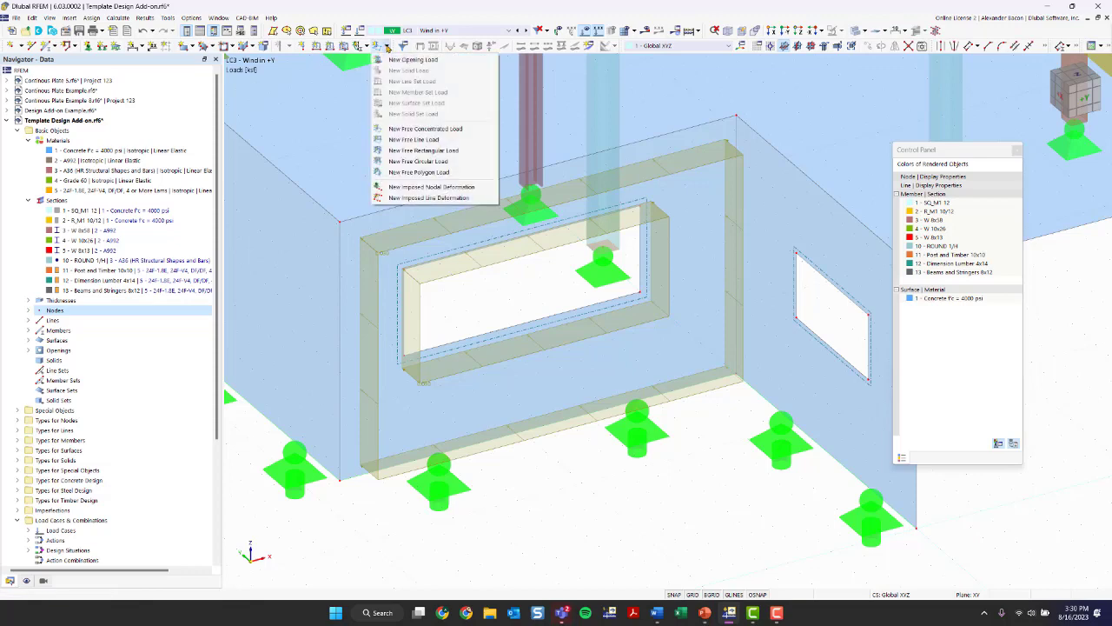
pyautogui.click(398, 61)
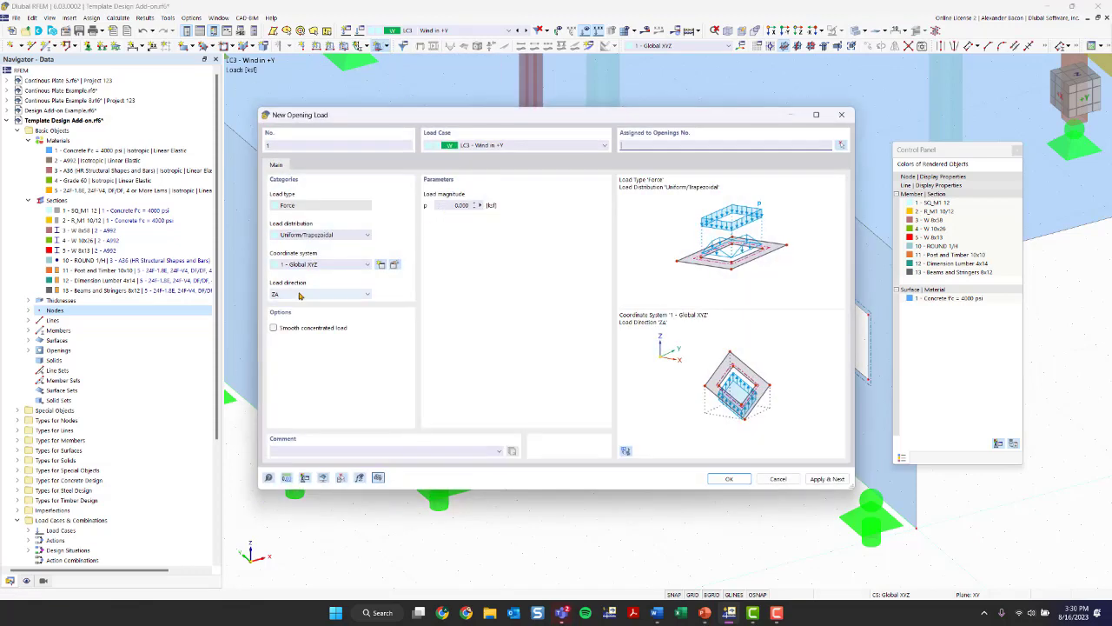
pyautogui.click(445, 205)
pyautogui.write('0')
# - Set the opening load's direction to YA, global in Y on true area, with Uniform/Trapezoidal distribution in the Global XYZ system
pyautogui.click(300, 296)
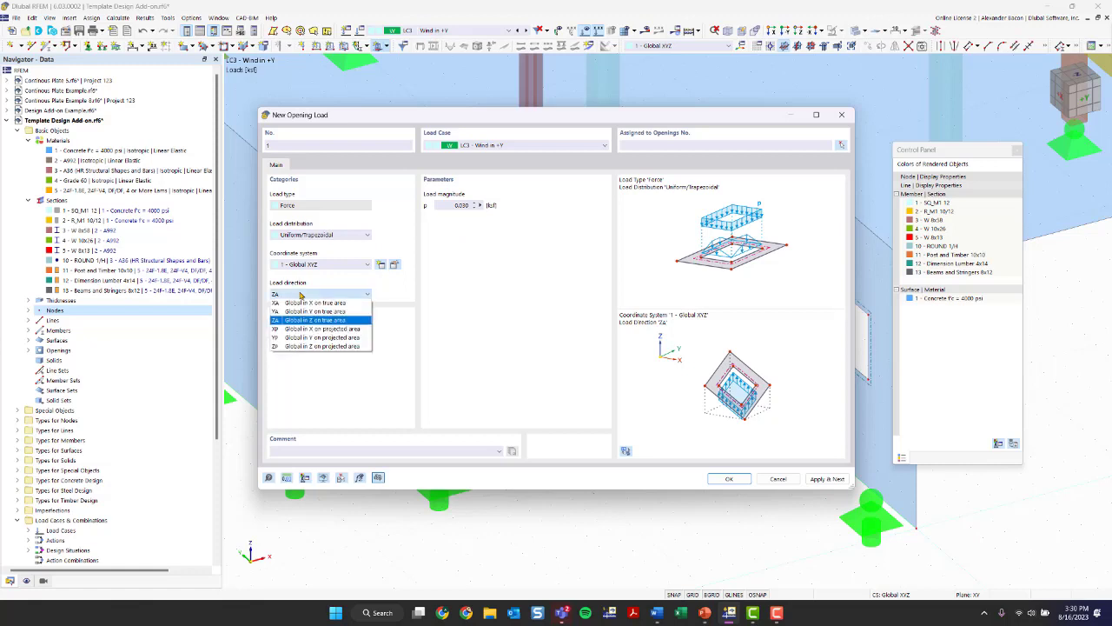
pyautogui.click(303, 311)
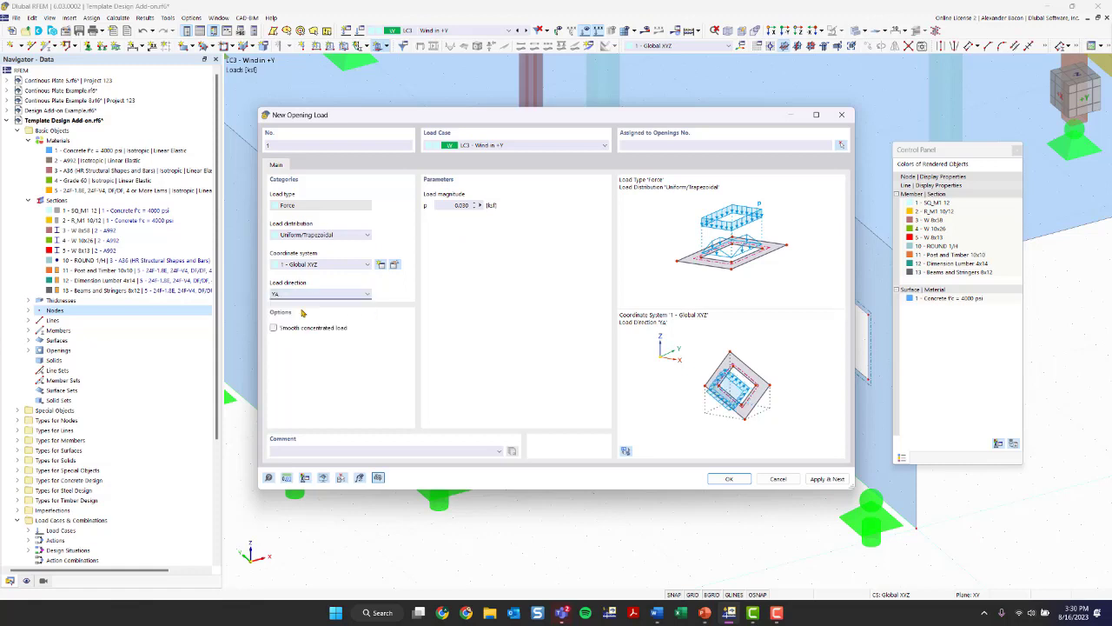
pyautogui.click(314, 234)
pyautogui.click(316, 244)
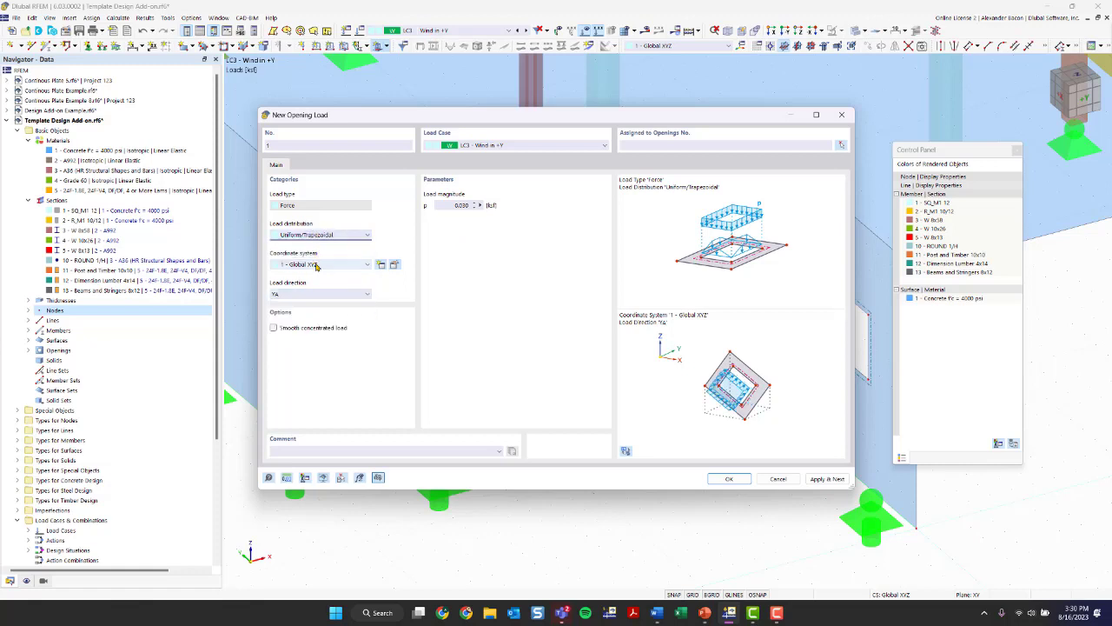
pyautogui.click(317, 265)
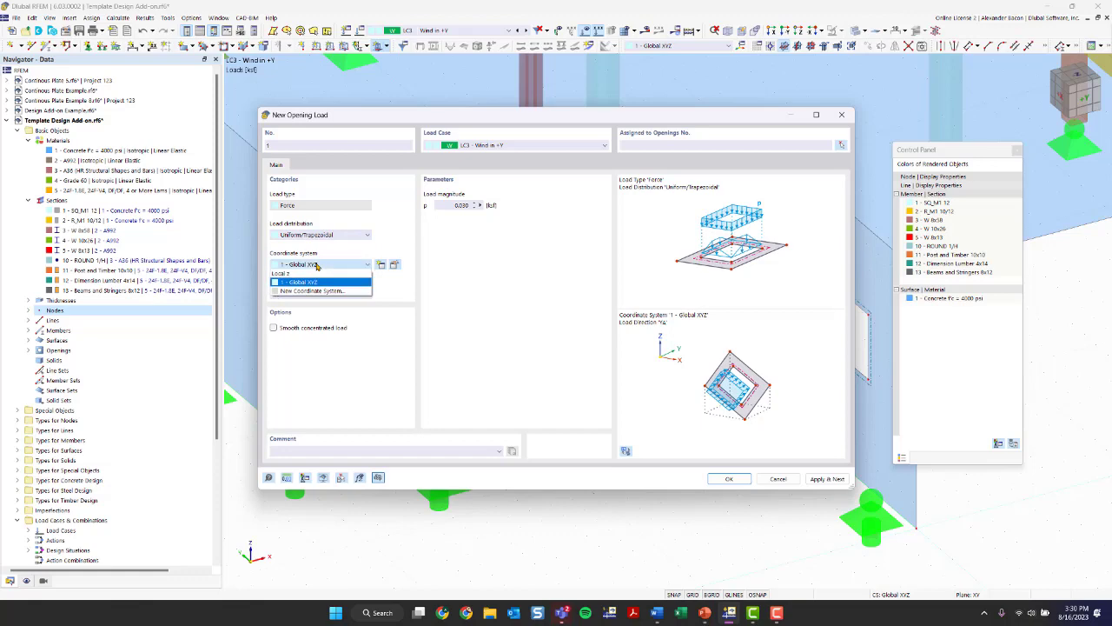
pyautogui.click(317, 265)
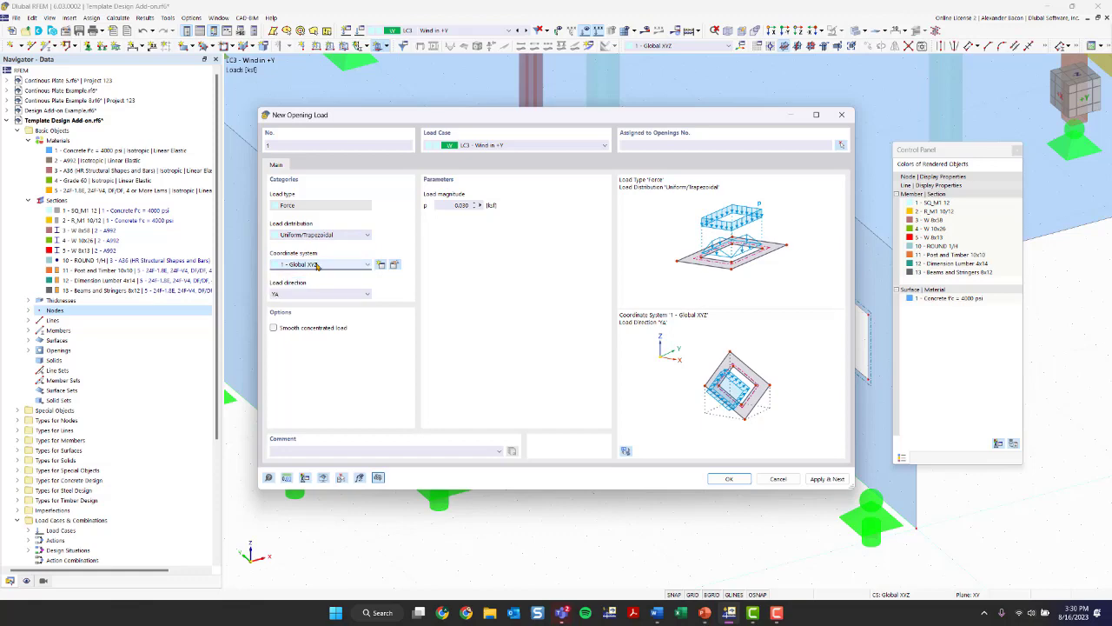
# - Assign the opening load to opening 2, the wide window in the loaded concrete wall
pyautogui.click(729, 479)
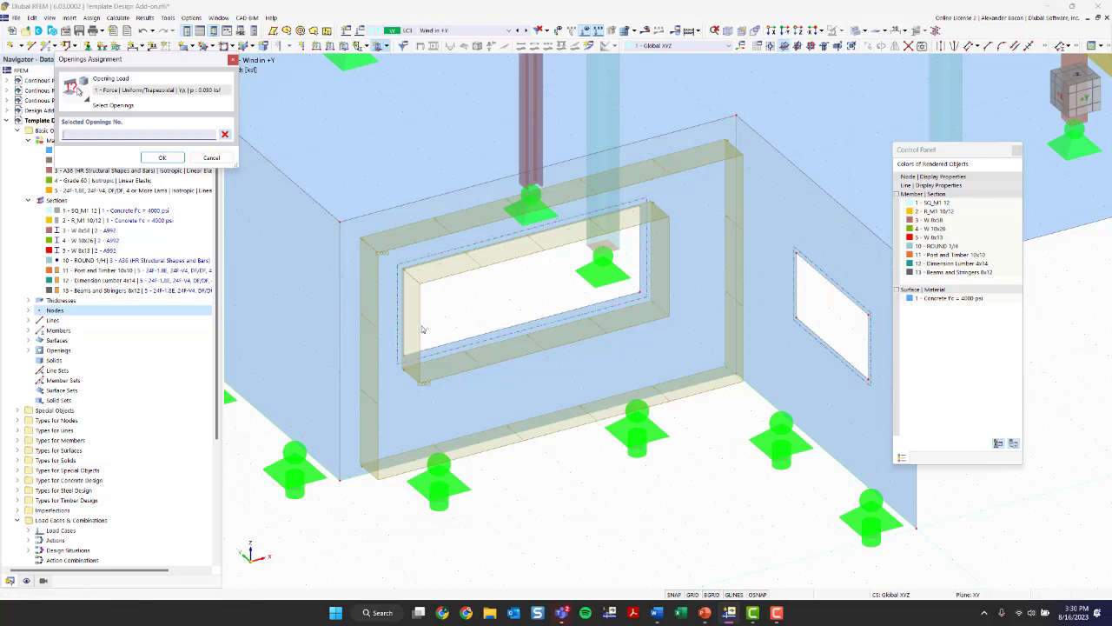
pyautogui.scroll(4, 419, 321)
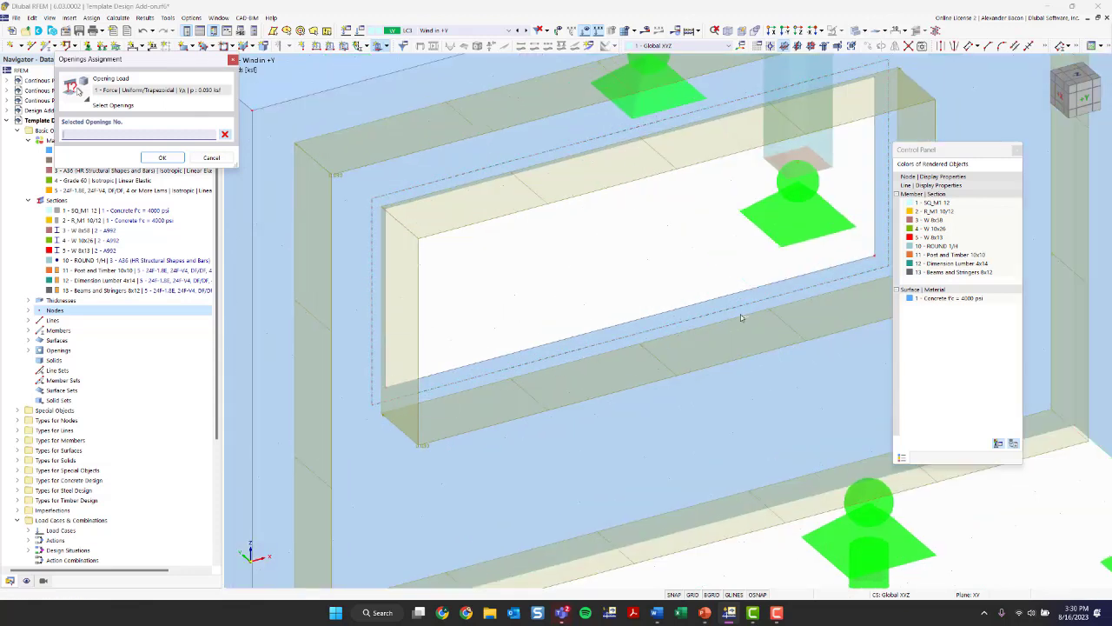
pyautogui.click(374, 209)
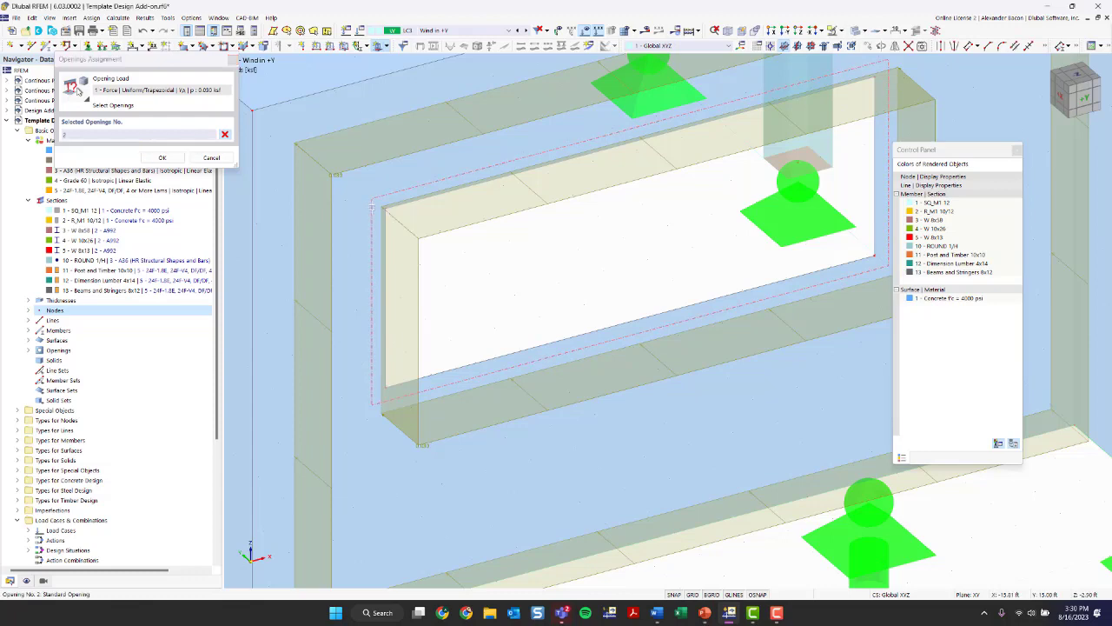
pyautogui.click(159, 158)
pyautogui.scroll(-5, 464, 300)
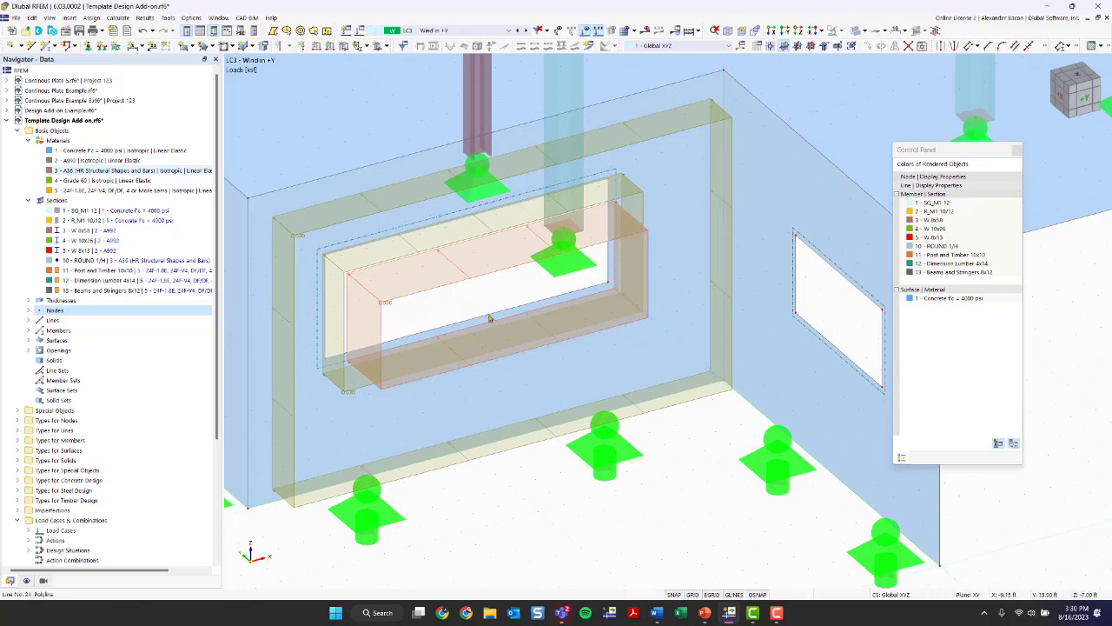
pyautogui.scroll(-3, 471, 306)
pyautogui.moveTo(770, 362); pyautogui.dragTo(649, 385, button='middle')
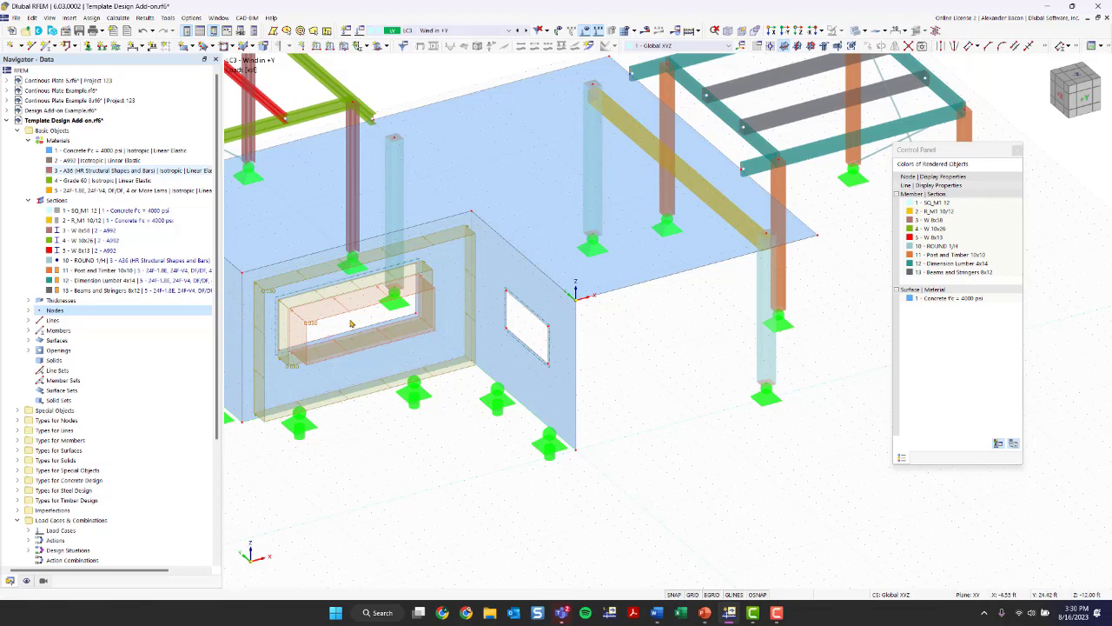
pyautogui.keyDown('ctrl'); pyautogui.moveTo(638, 365); pyautogui.dragTo(450, 375, button='middle'); pyautogui.keyUp('ctrl')
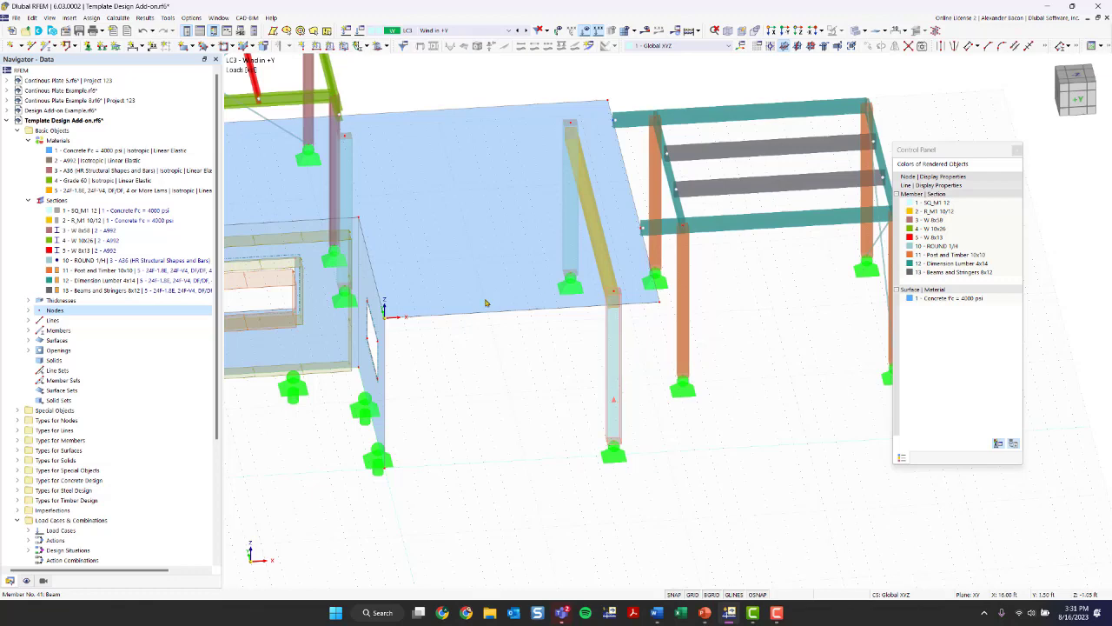
pyautogui.scroll(1, 483, 388)
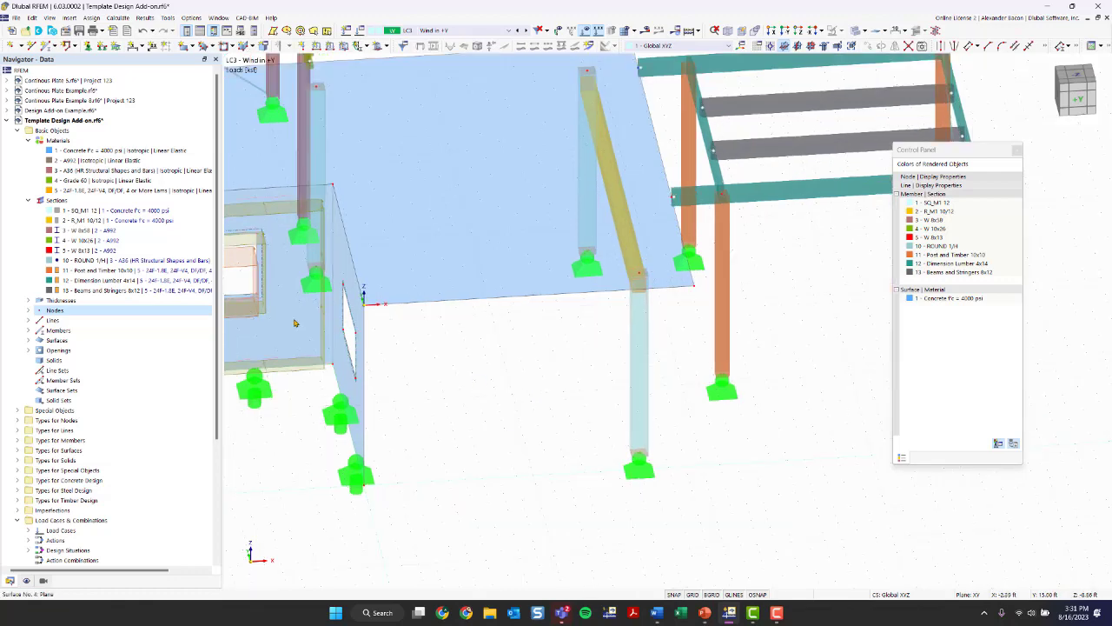
pyautogui.scroll(2, 297, 322)
pyautogui.moveTo(629, 390); pyautogui.dragTo(496, 338, button='middle')
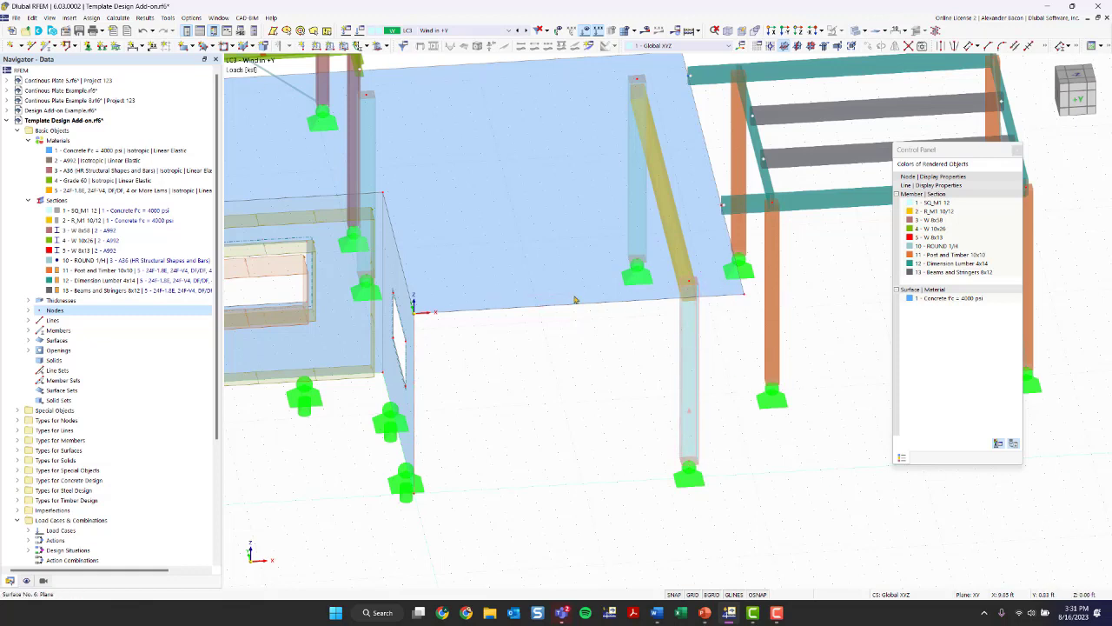
pyautogui.moveTo(600, 377)
pyautogui.keyDown('ctrl'); pyautogui.mouseDown(button='middle')
pyautogui.moveTo(595, 369)
pyautogui.moveTo(612, 363)
pyautogui.mouseUp(button='middle'); pyautogui.keyUp('ctrl')
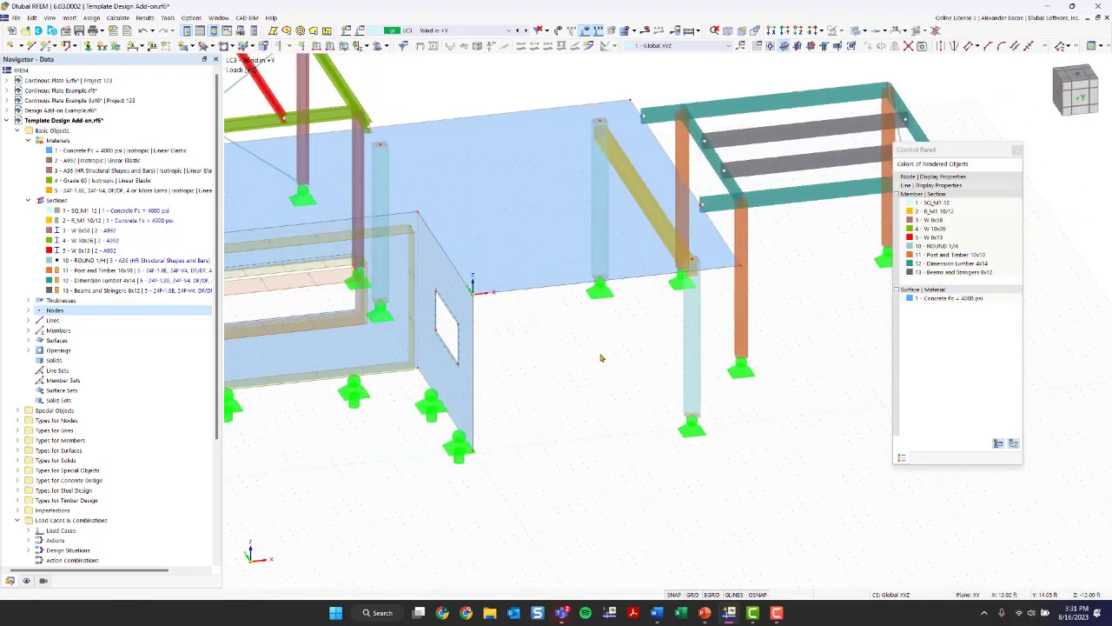
# - Start a new rectangular surface with the Load Transfer stiffness type
pyautogui.keyDown('ctrl'); pyautogui.moveTo(602, 359); pyautogui.dragTo(509, 378, button='middle'); pyautogui.keyUp('ctrl')
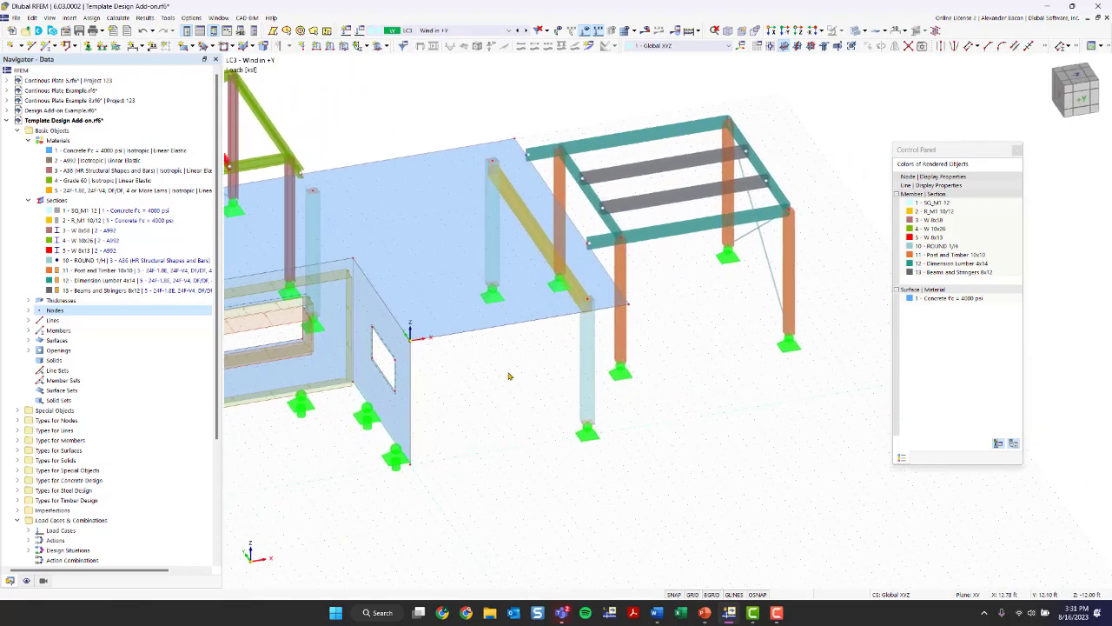
pyautogui.scroll(3, 525, 354)
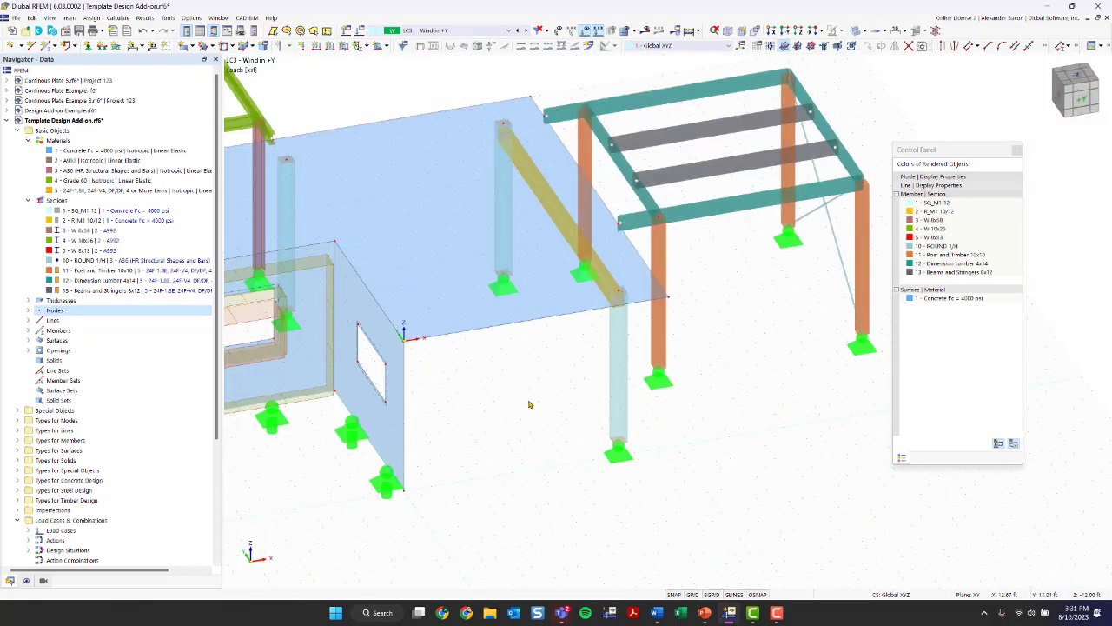
pyautogui.scroll(2, 532, 361)
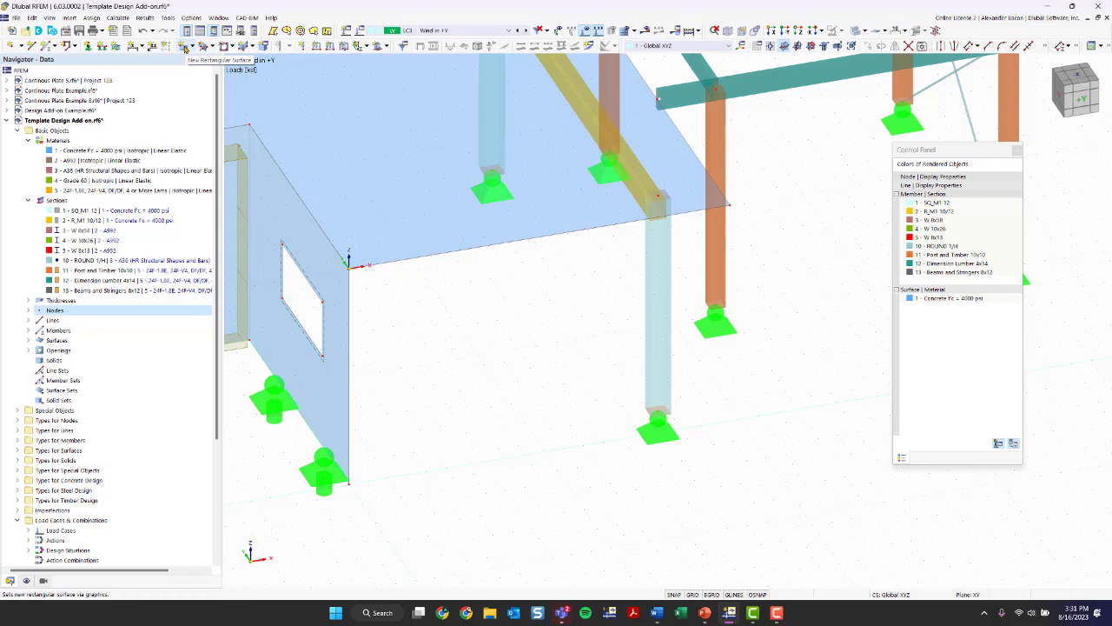
pyautogui.click(184, 48)
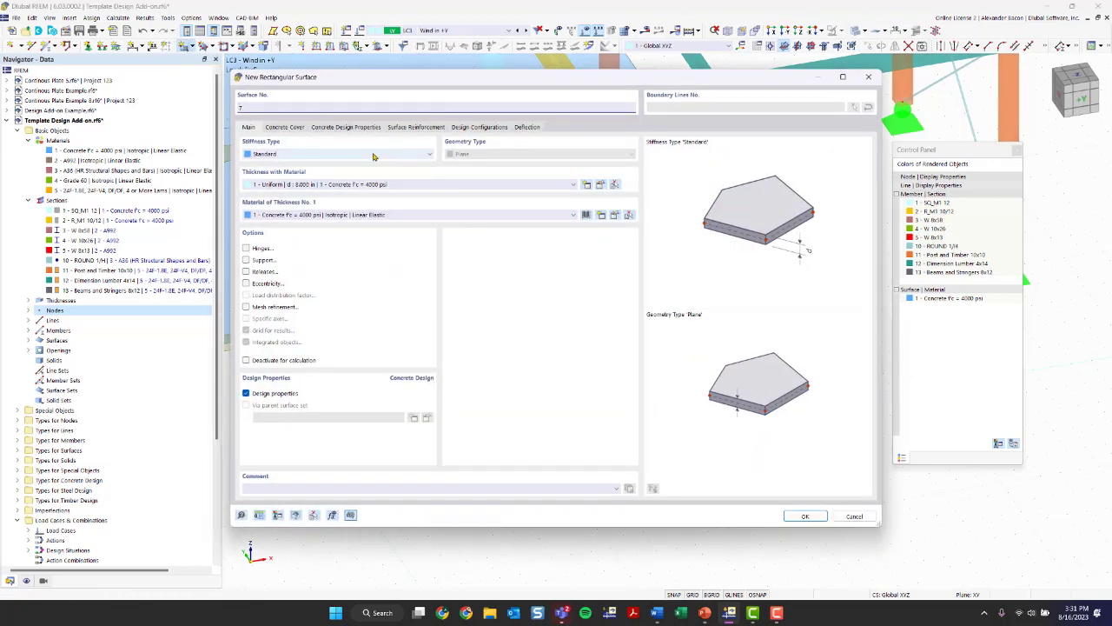
pyautogui.click(376, 160)
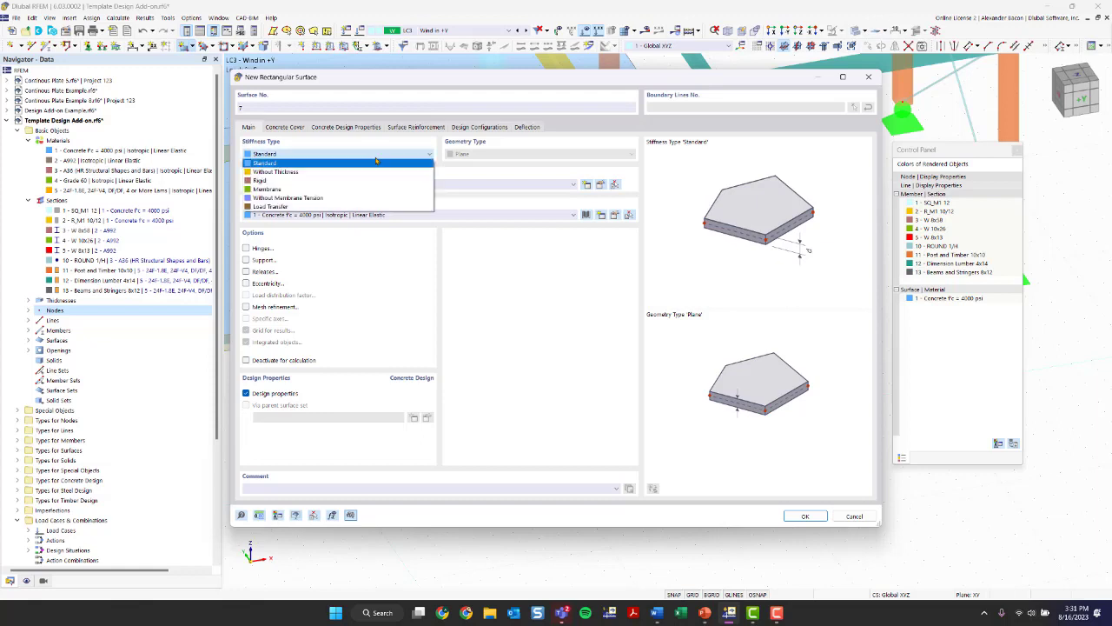
pyautogui.click(335, 207)
pyautogui.click(317, 156)
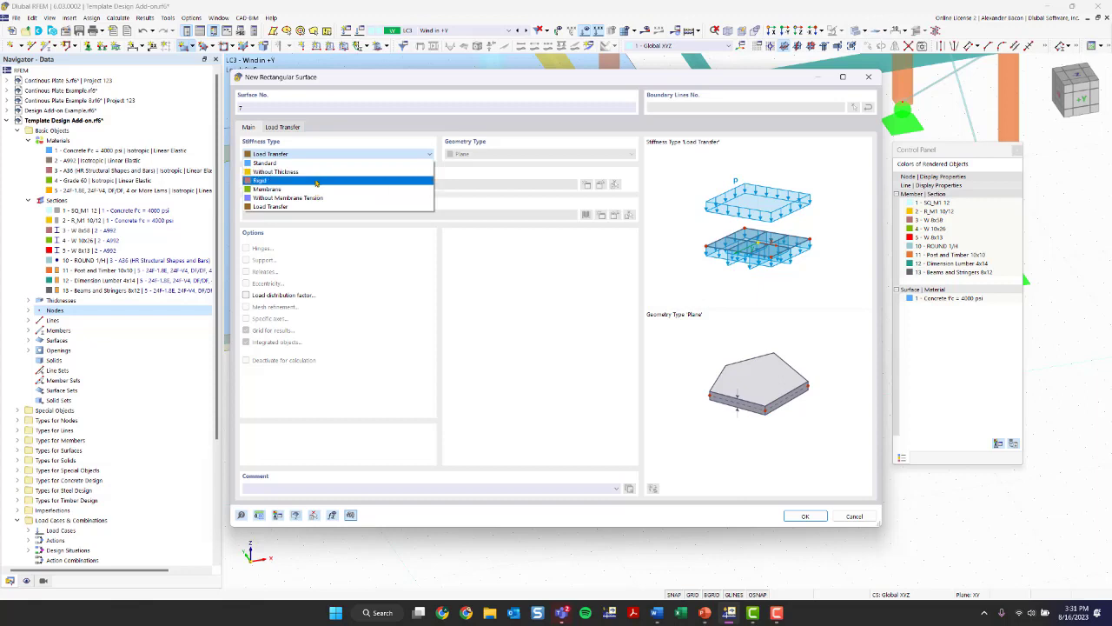
pyautogui.click(292, 207)
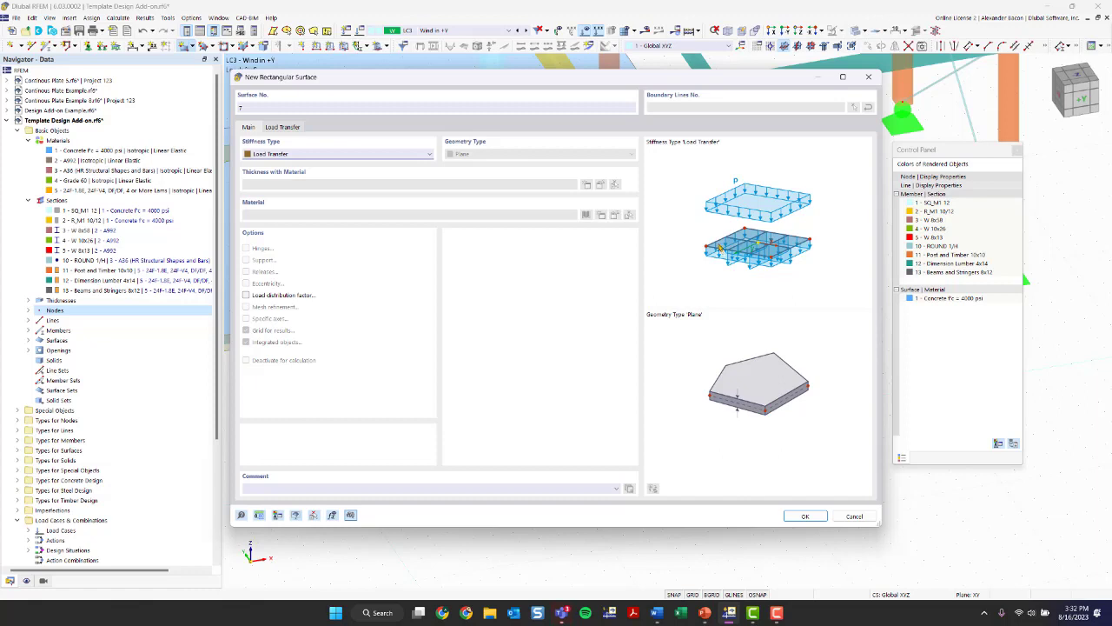
# - Keep the surface's load transfer direction as x & y | Stripes with Varying load distribution and accept the surface settings
pyautogui.click(284, 128)
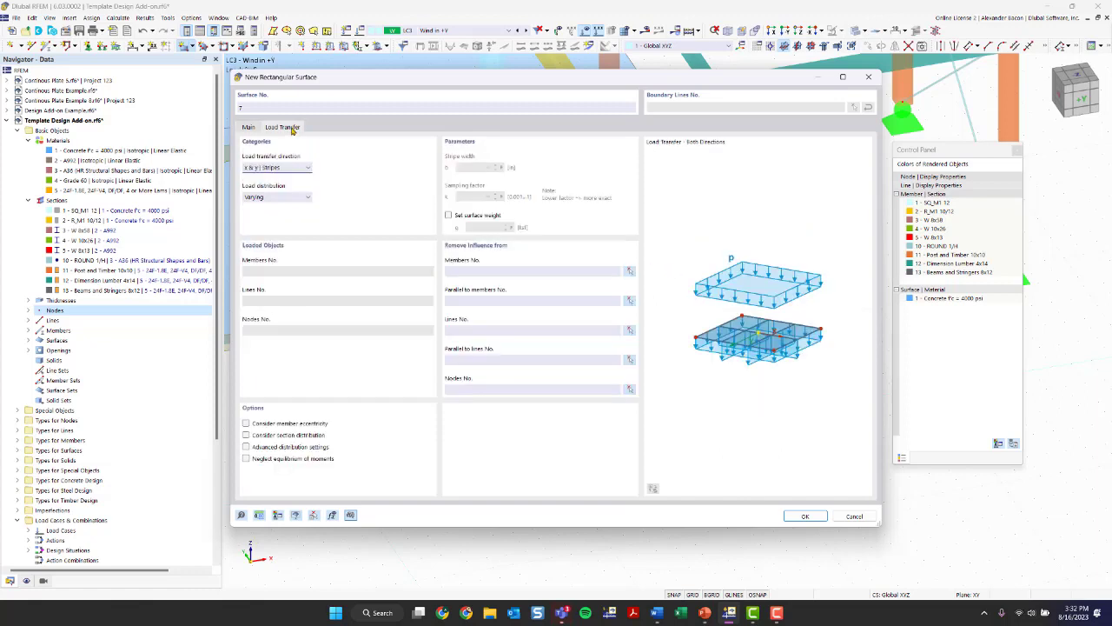
pyautogui.click(286, 169)
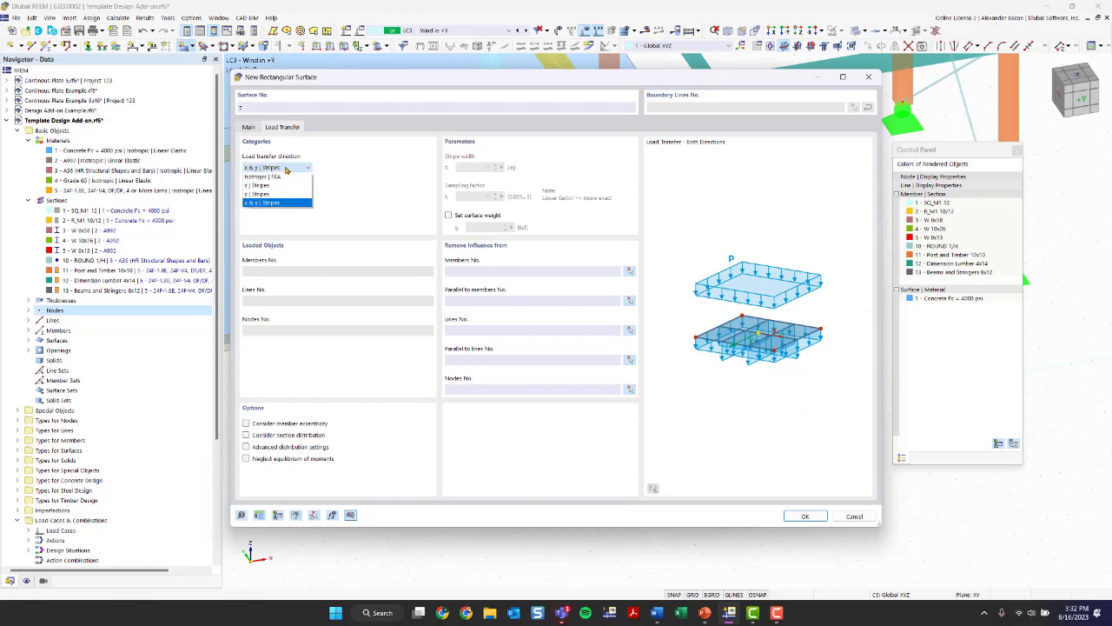
pyautogui.click(282, 203)
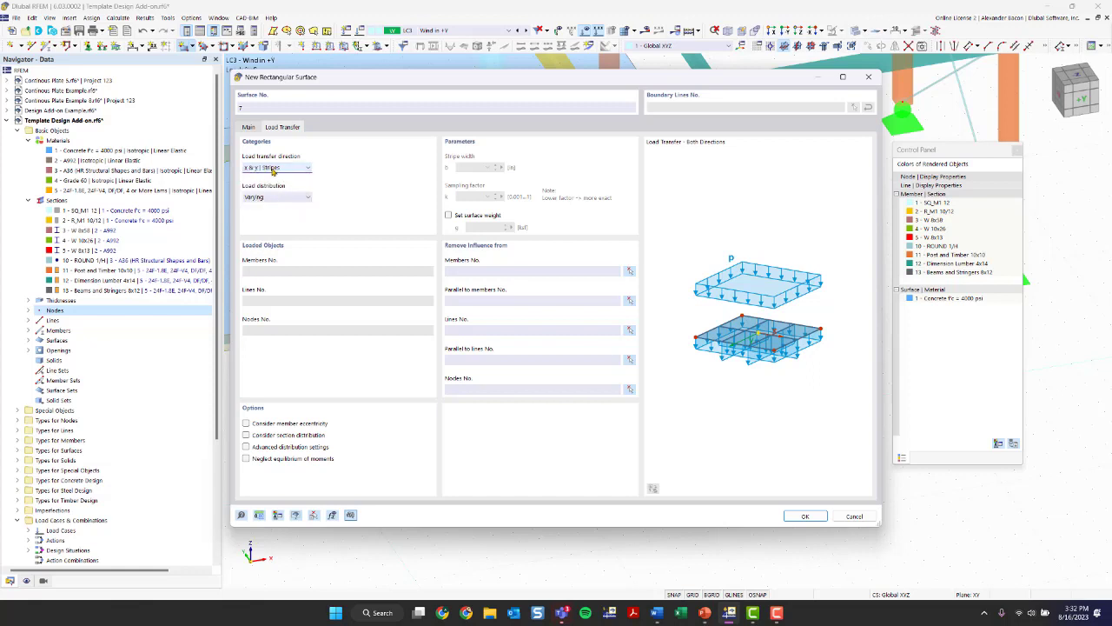
pyautogui.click(279, 198)
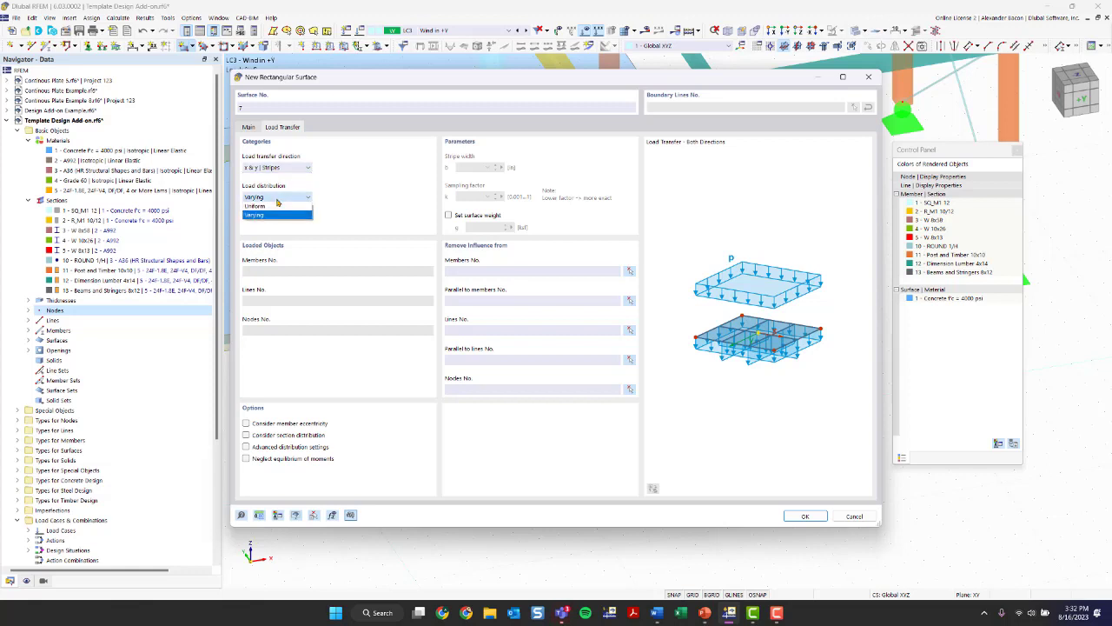
pyautogui.click(277, 199)
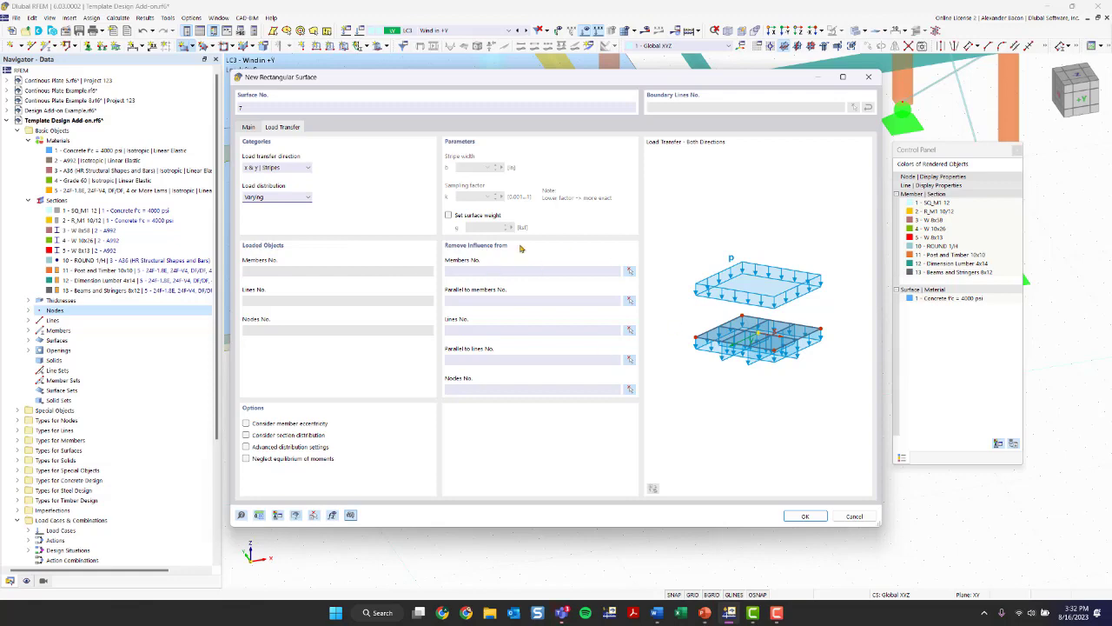
pyautogui.click(819, 518)
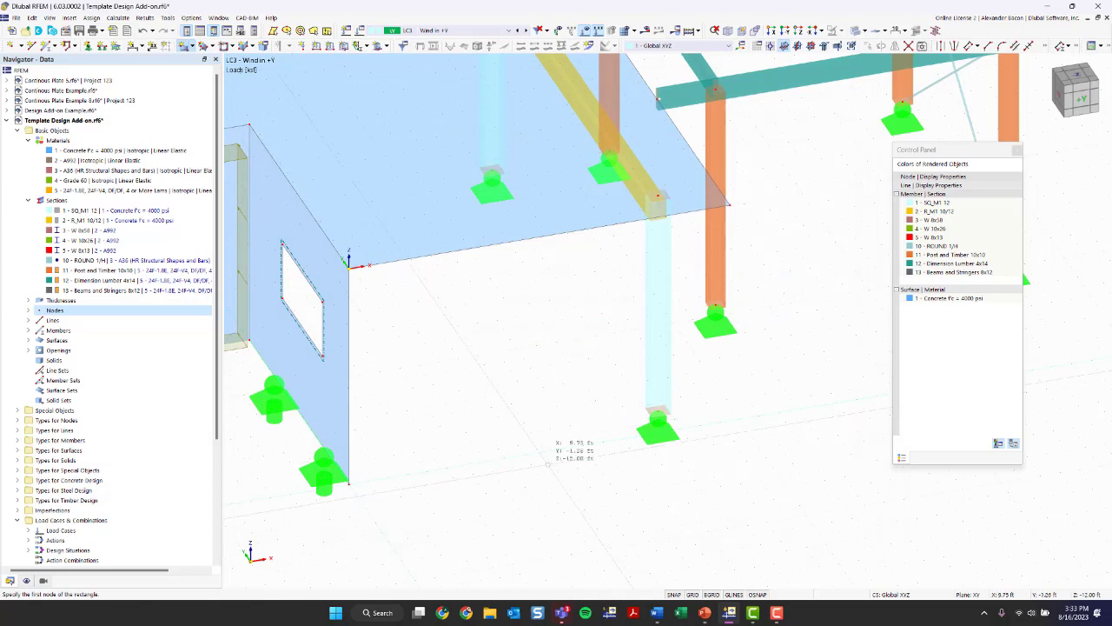
# - Draw the load transfer surface from the concrete wall's free bottom corner to the slab's outer corner node at X 19.50 ft, Y 0.00 ft
pyautogui.scroll(-1, 482, 438)
pyautogui.scroll(-1, 482, 438)
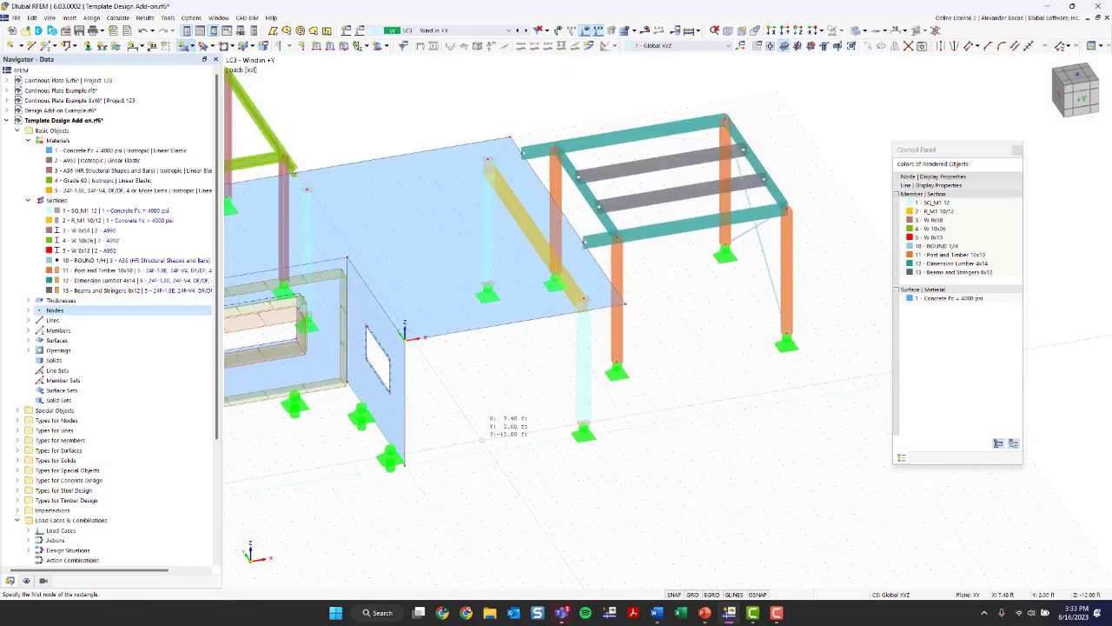
pyautogui.scroll(3, 483, 438)
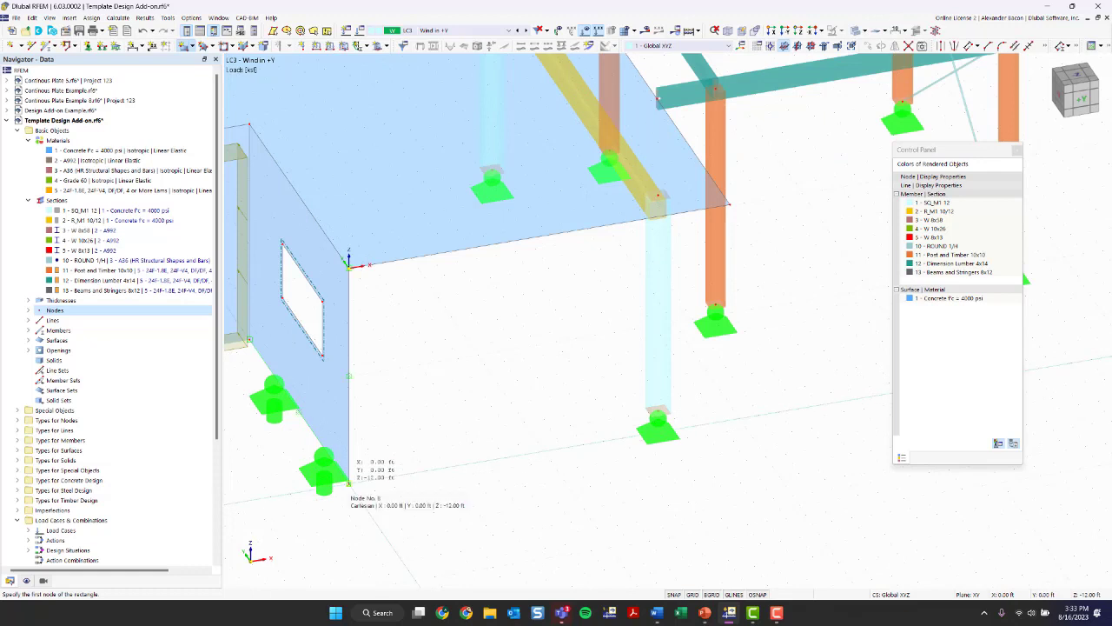
pyautogui.click(349, 482)
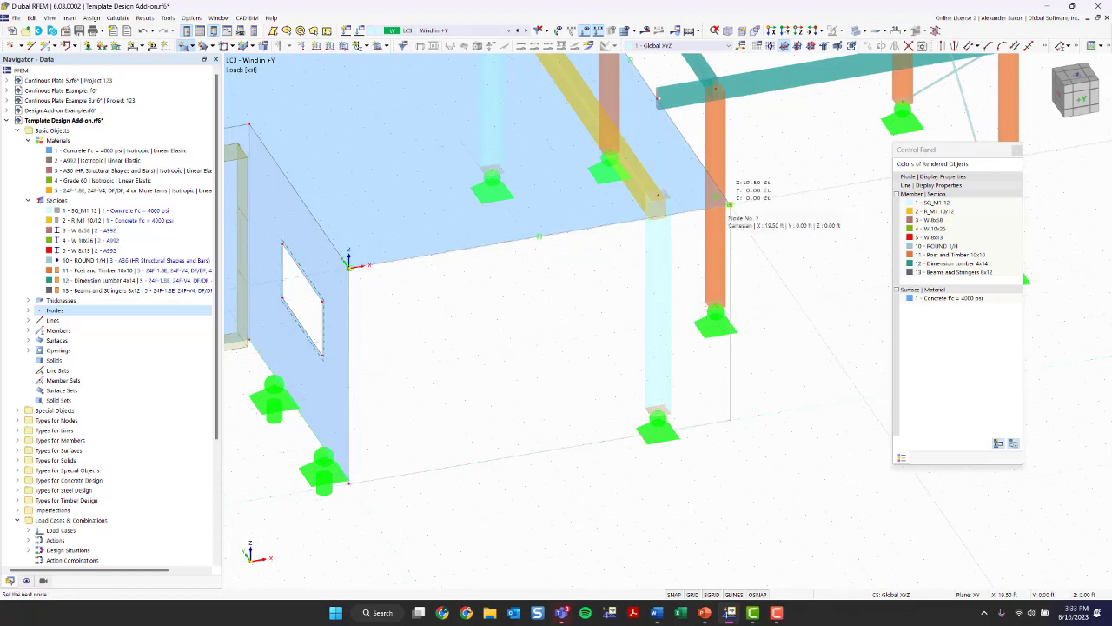
pyautogui.click(729, 204)
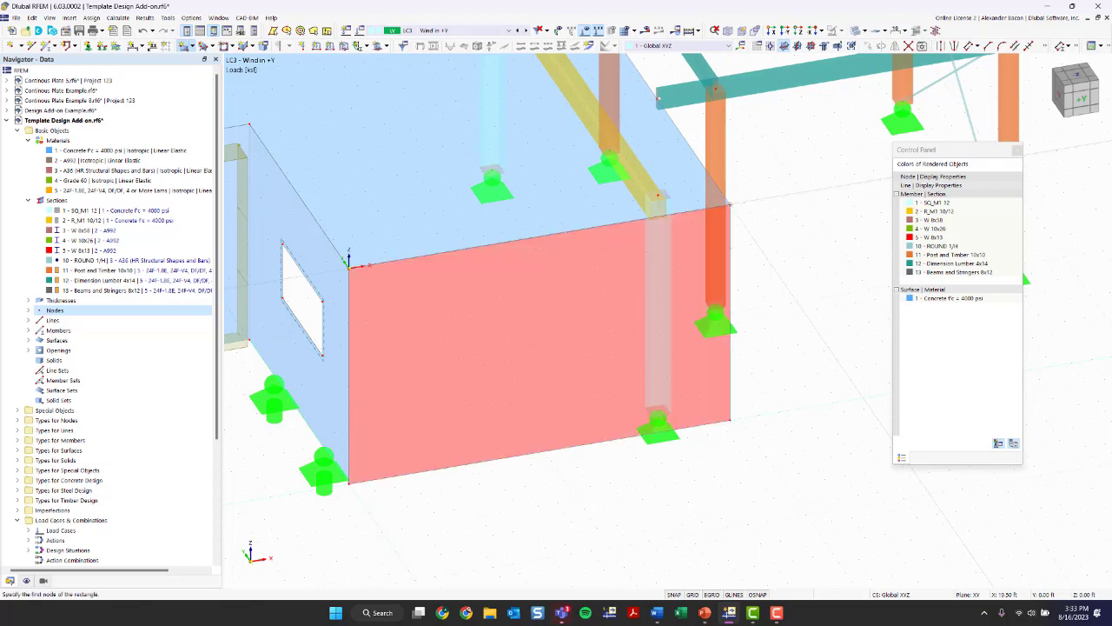
pyautogui.press('Escape')
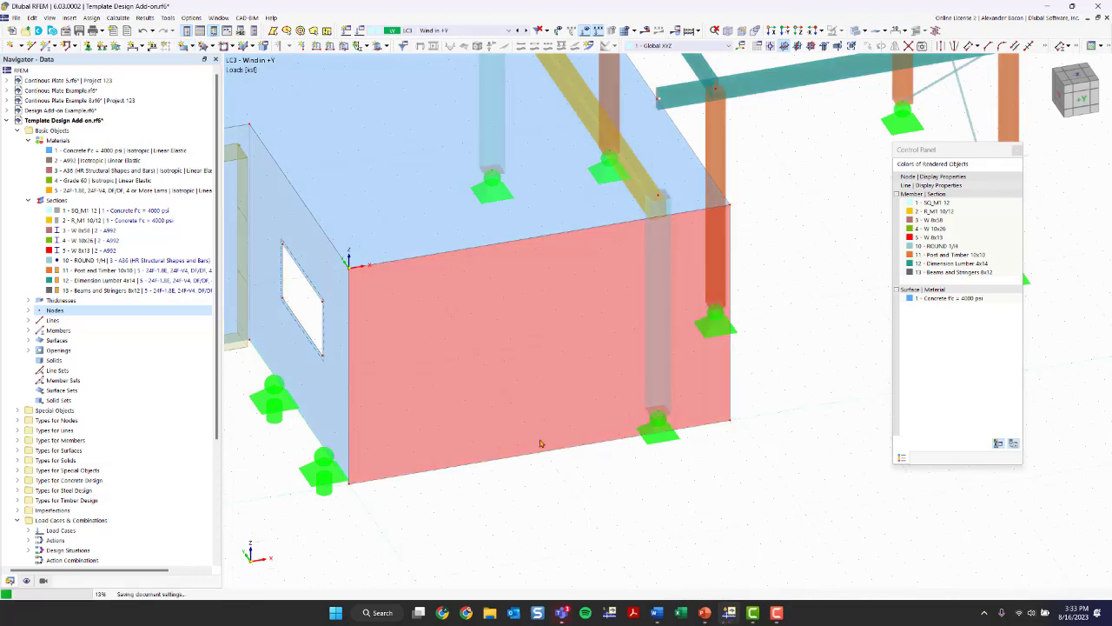
# - Add a second load transfer surface on the timber frame's front side, from the edge beam's overhanging end to the base of the outer corner post
pyautogui.scroll(-2, 705, 453)
pyautogui.keyDown('ctrl'); pyautogui.moveTo(721, 459); pyautogui.dragTo(633, 457, button='middle'); pyautogui.keyUp('ctrl')
pyautogui.moveTo(239, 383); pyautogui.dragTo(415, 394, button='middle')
pyautogui.scroll(-1, 415, 394)
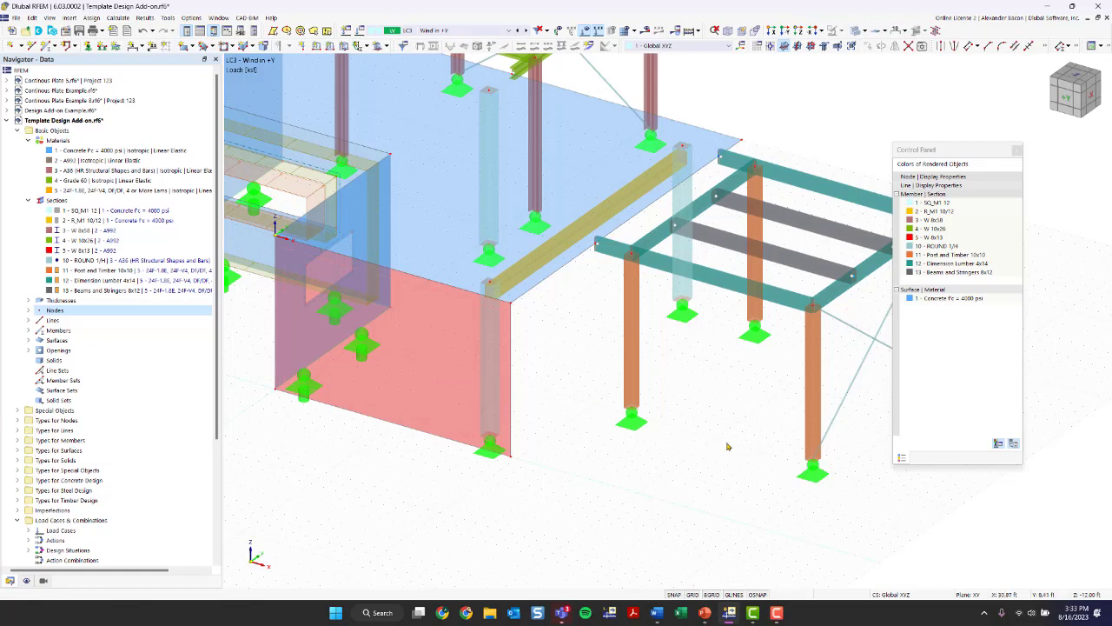
pyautogui.moveTo(727, 447); pyautogui.dragTo(555, 432, button='middle')
pyautogui.click(187, 47)
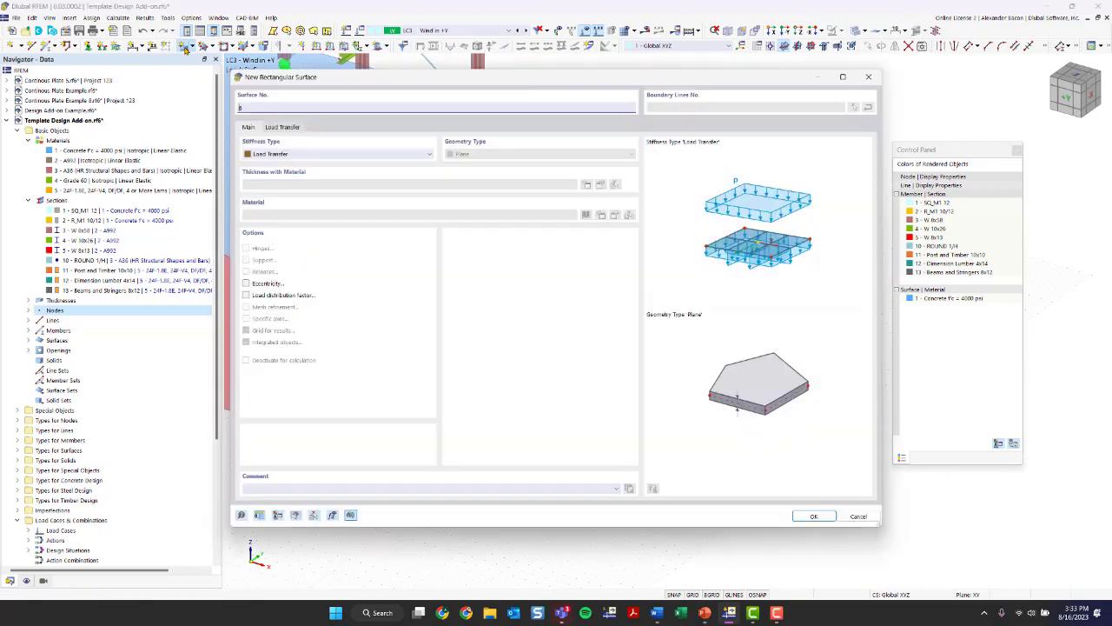
pyautogui.click(793, 517)
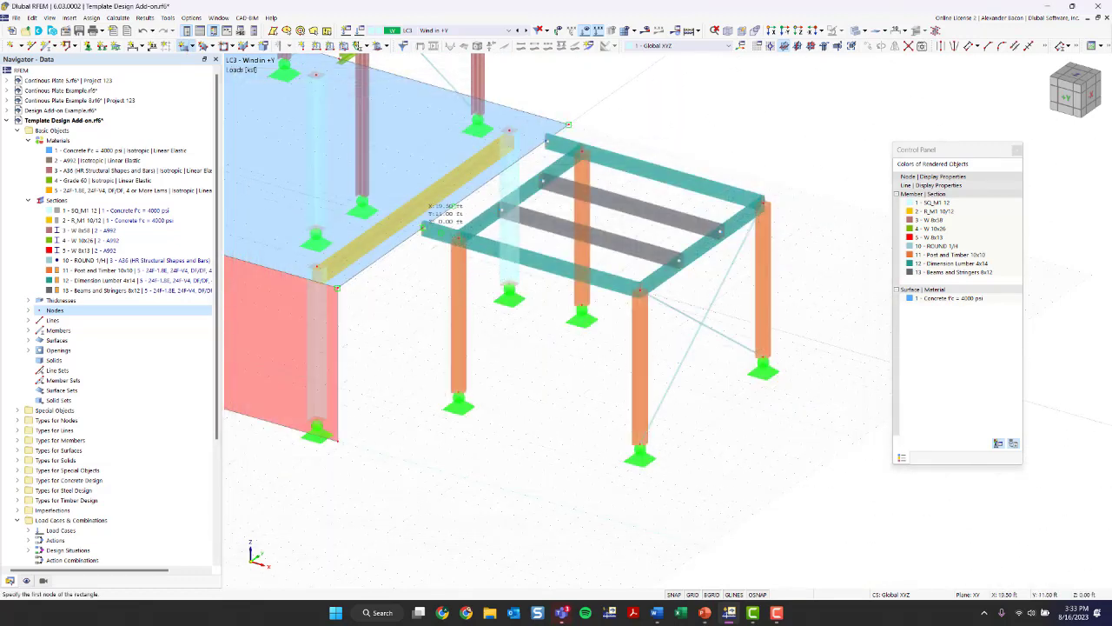
pyautogui.click(423, 227)
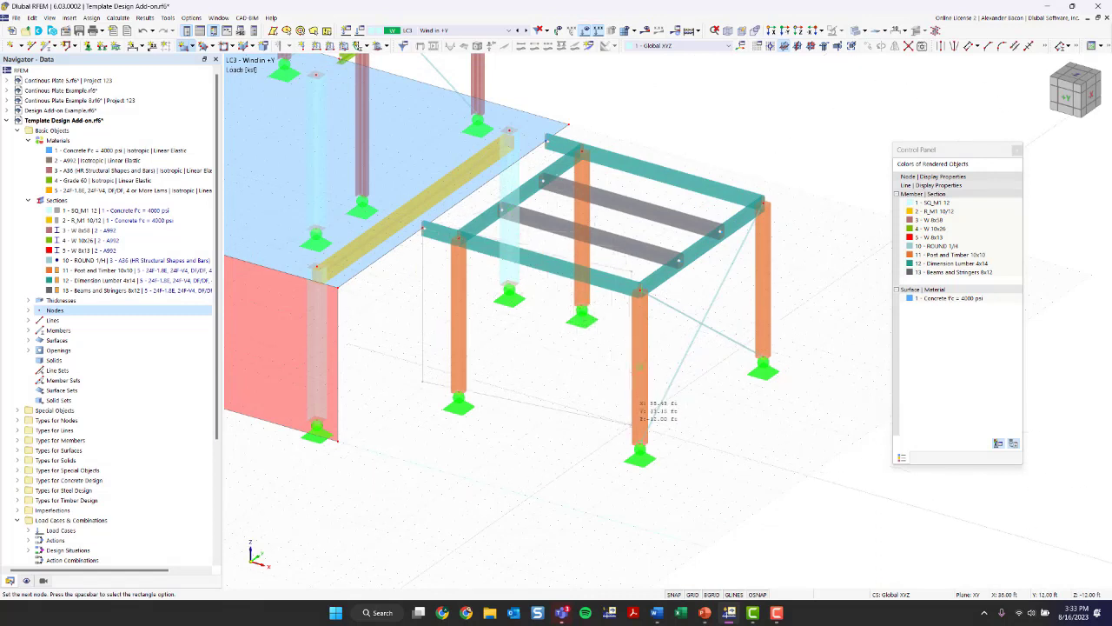
pyautogui.click(639, 445)
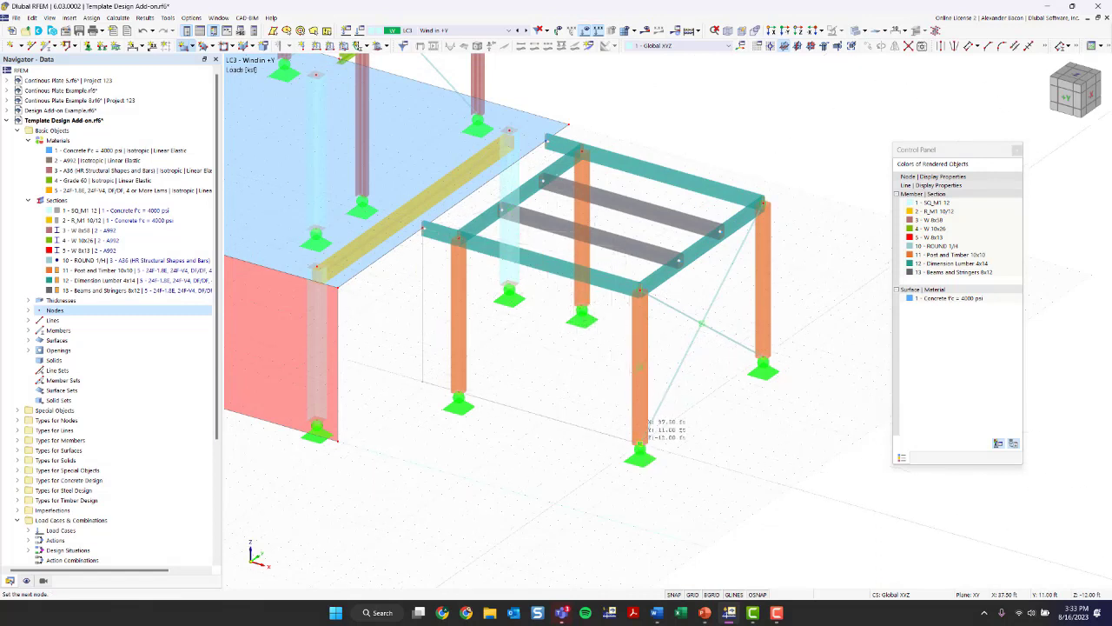
pyautogui.press('Escape')
# - Define a new uniform surface load of 0.030 ksf in LC3 with direction YP, global in Y on projected area
pyautogui.scroll(-2, 524, 478)
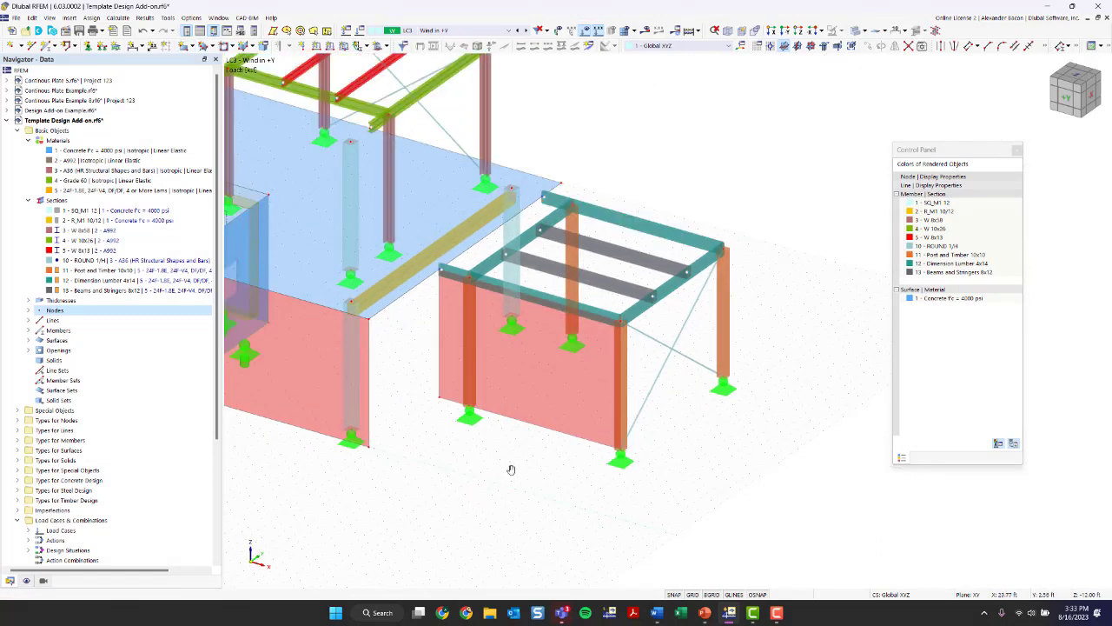
pyautogui.moveTo(511, 470); pyautogui.dragTo(593, 442, button='middle')
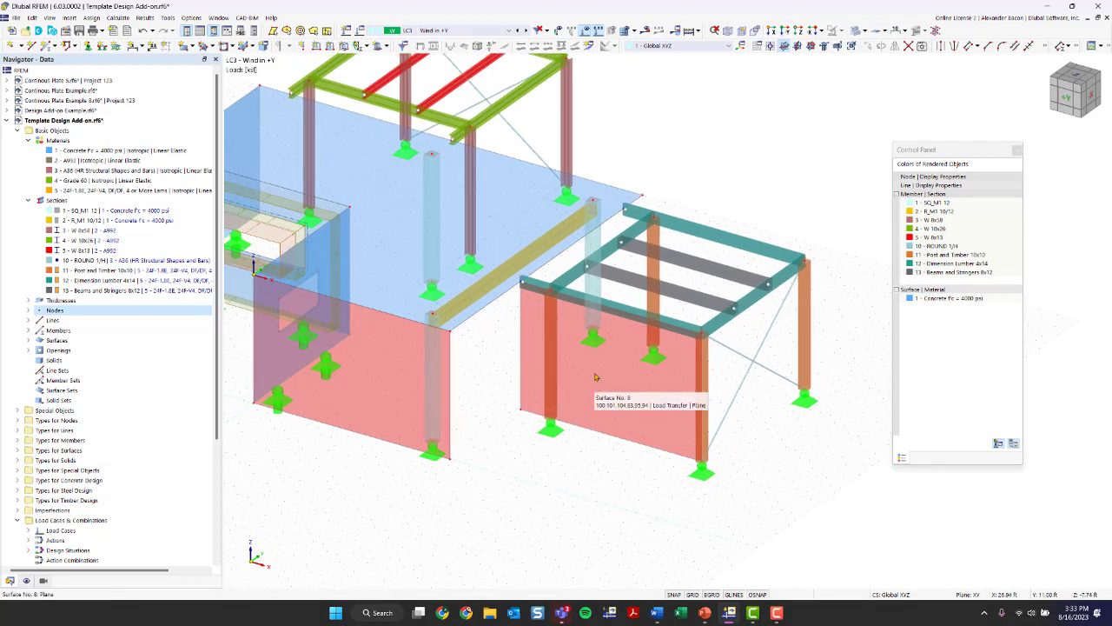
pyautogui.click(344, 45)
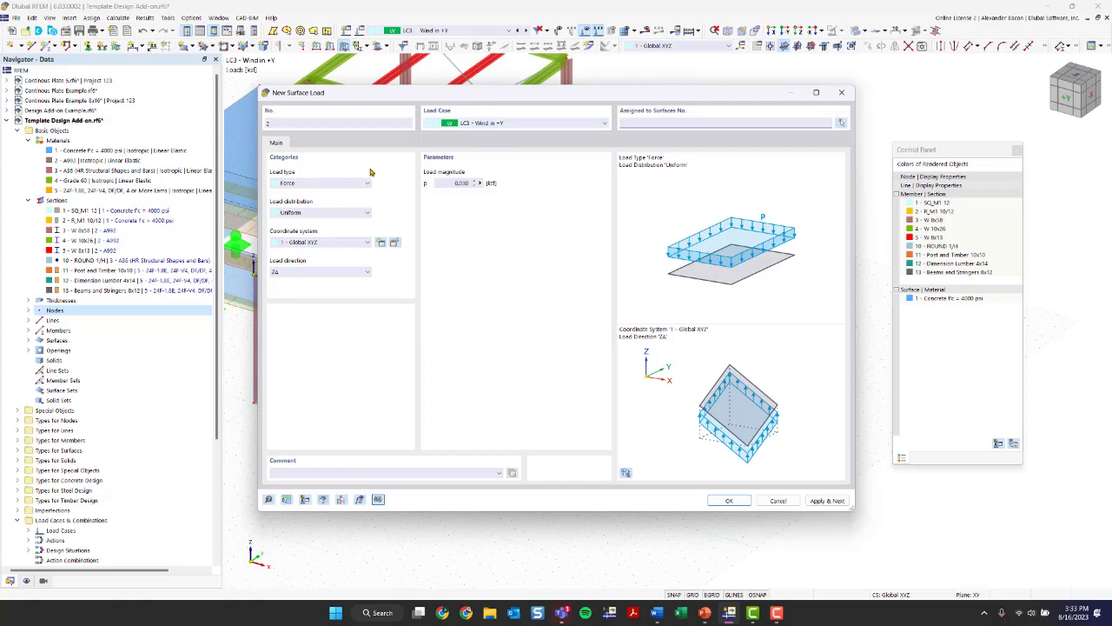
pyautogui.click(313, 273)
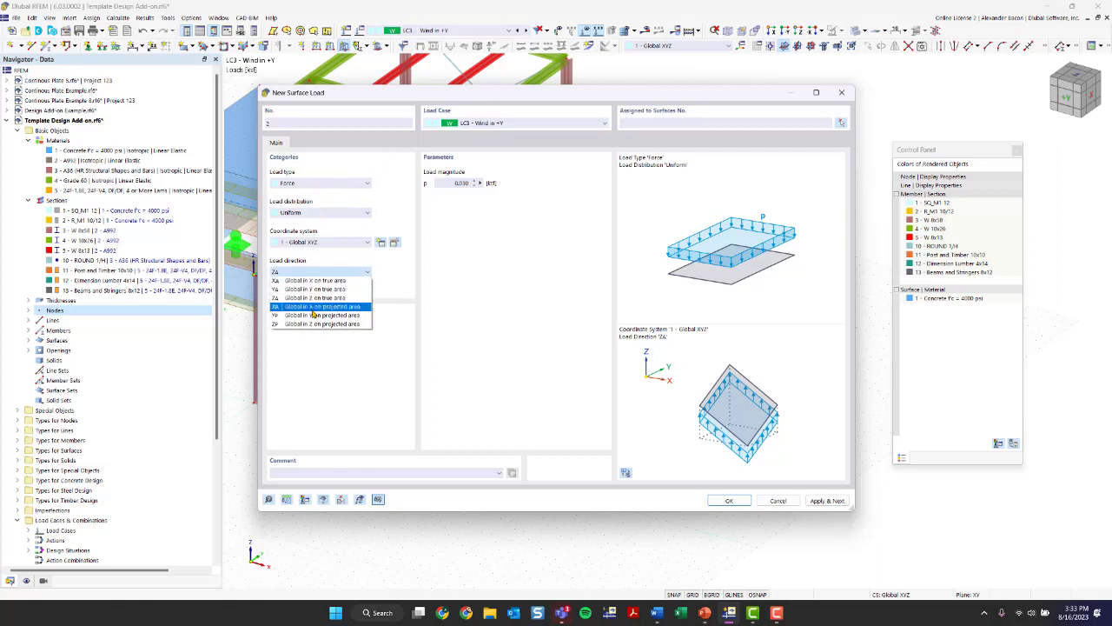
pyautogui.click(316, 314)
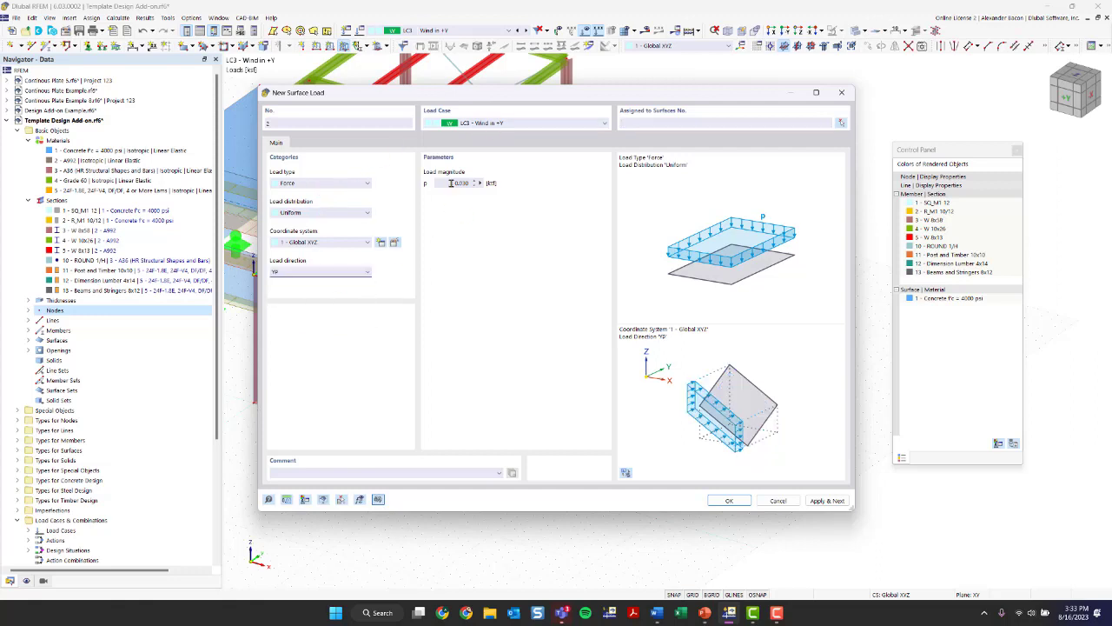
pyautogui.click(728, 502)
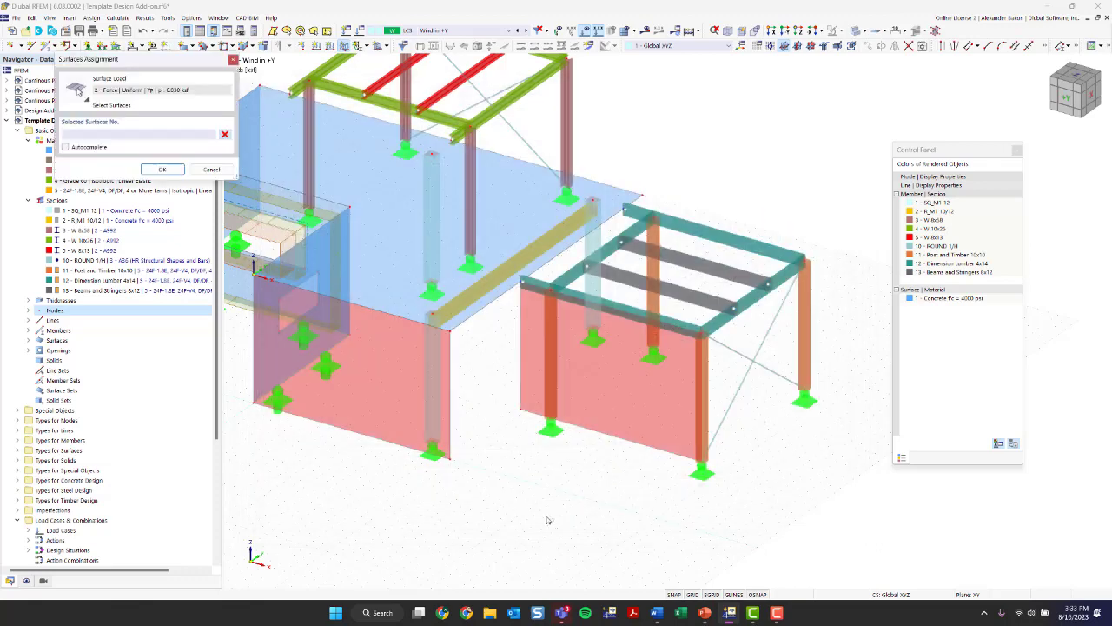
# - Assign the surface load to both load transfer surfaces, below the slab edge and on the timber frame's front side
pyautogui.click(372, 384)
pyautogui.click(596, 375)
pyautogui.click(175, 169)
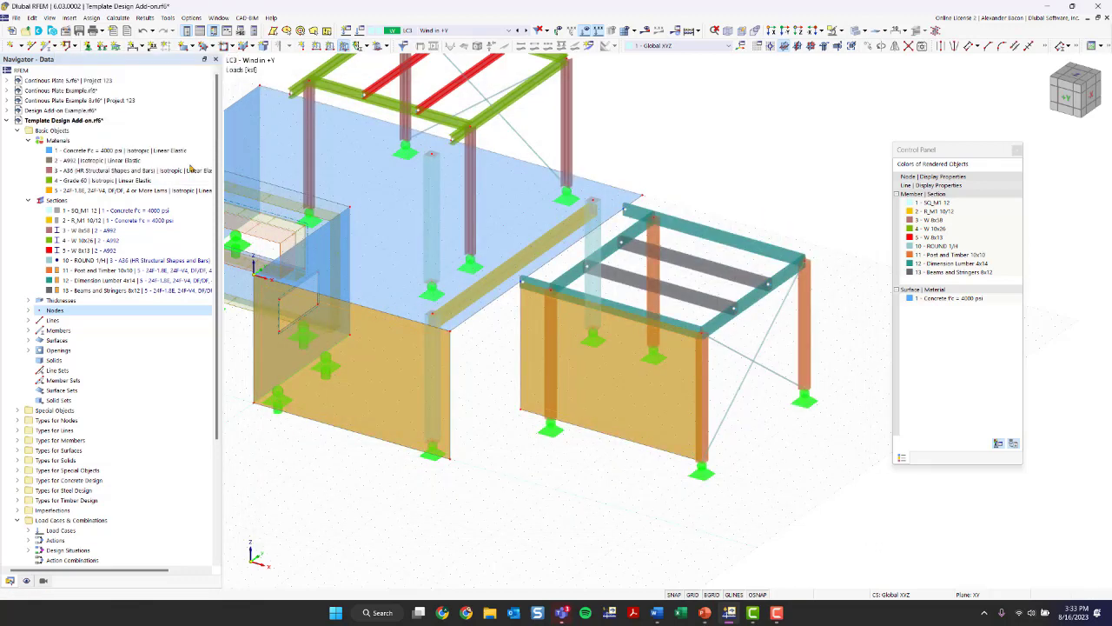
pyautogui.scroll(-1, 552, 489)
pyautogui.moveTo(501, 498); pyautogui.dragTo(600, 479, button='middle')
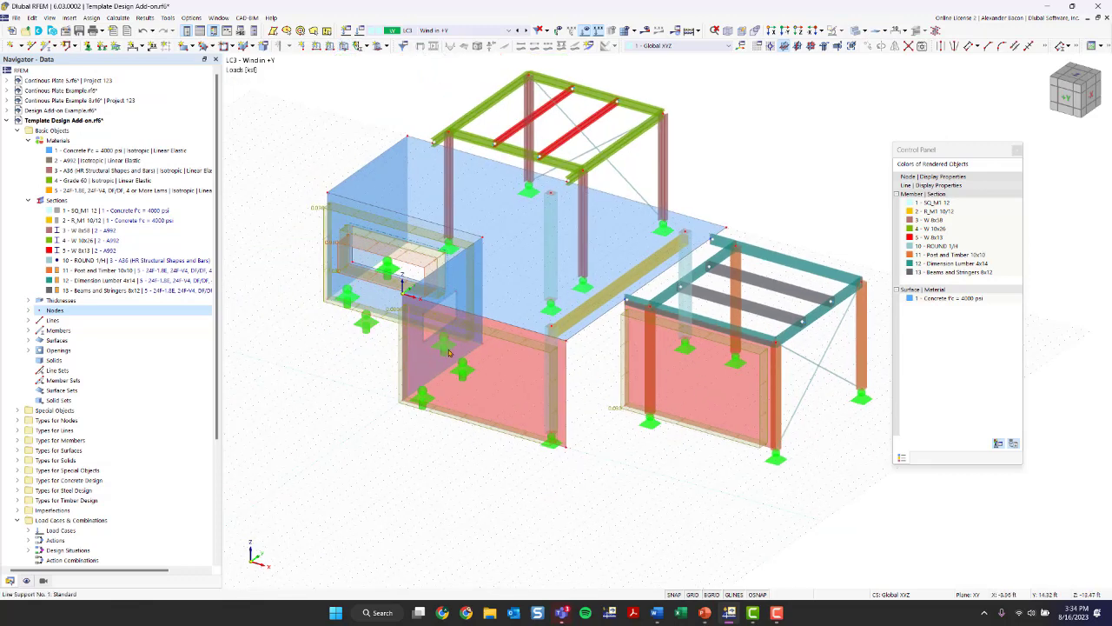
pyautogui.keyDown('ctrl'); pyautogui.moveTo(655, 467); pyautogui.dragTo(556, 487, button='middle'); pyautogui.keyUp('ctrl')
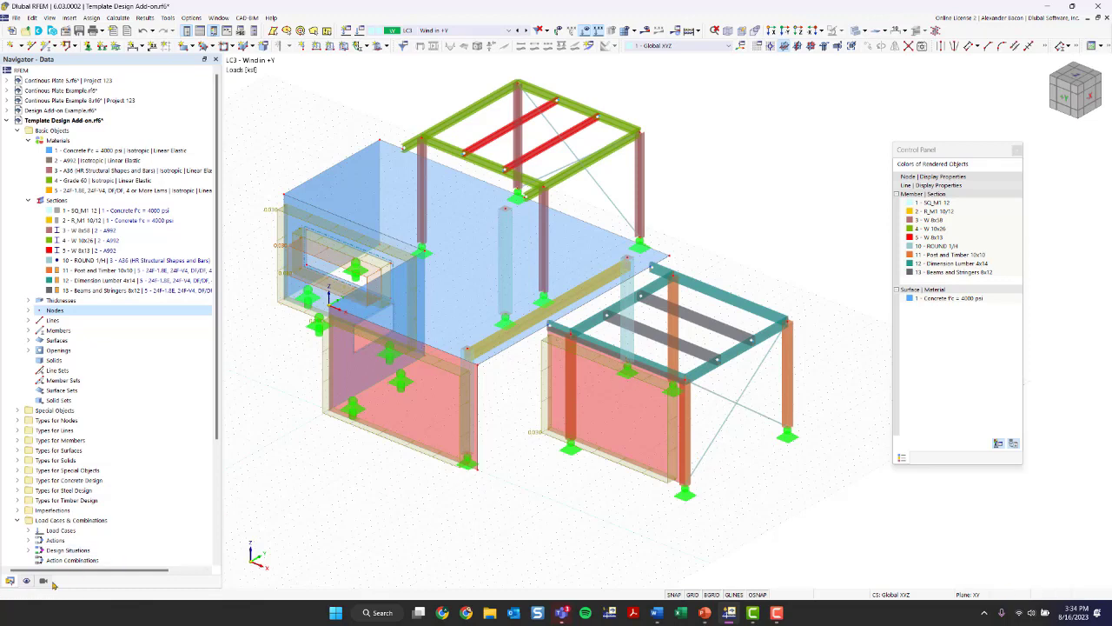
# - Turn on the display of loads from distribution surfaces for the model's surfaces
pyautogui.click(26, 584)
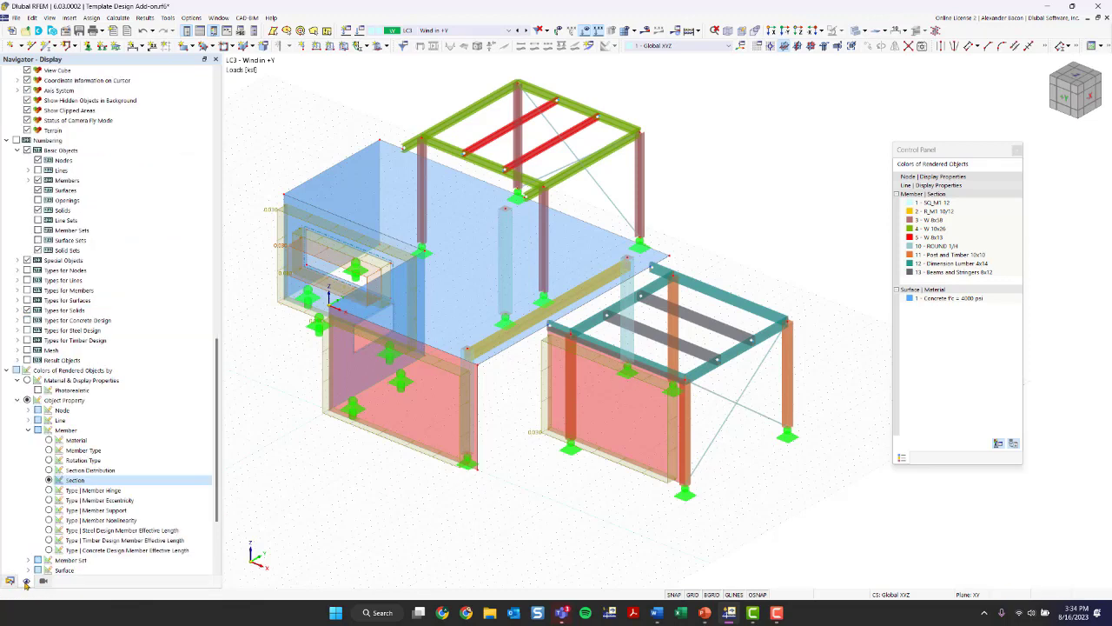
pyautogui.scroll(-5, 128, 452)
pyautogui.scroll(3, 126, 409)
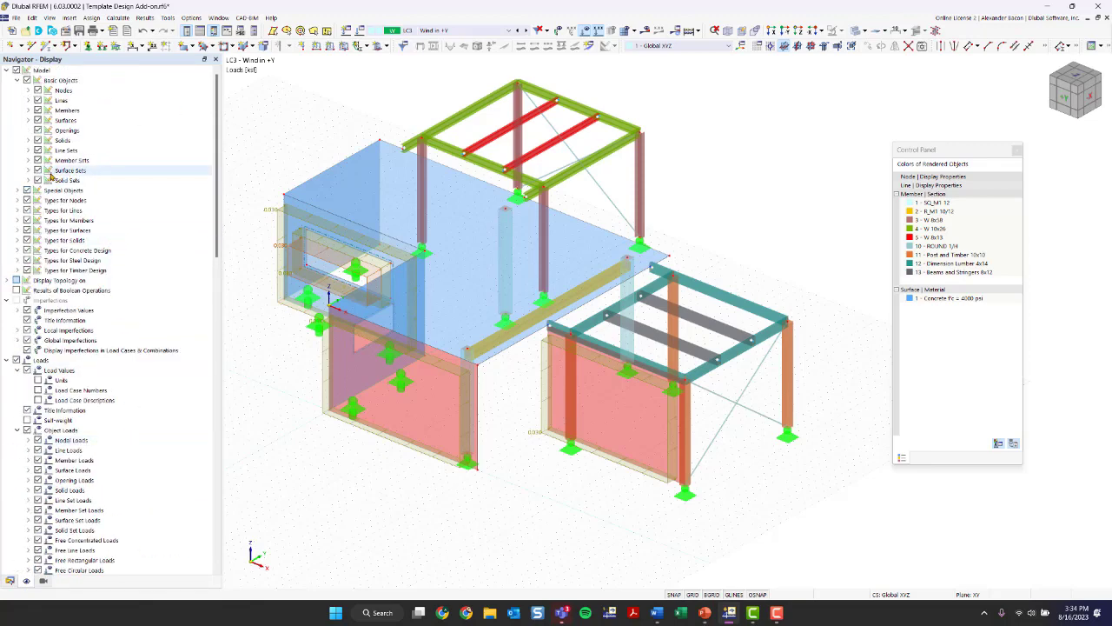
pyautogui.click(30, 121)
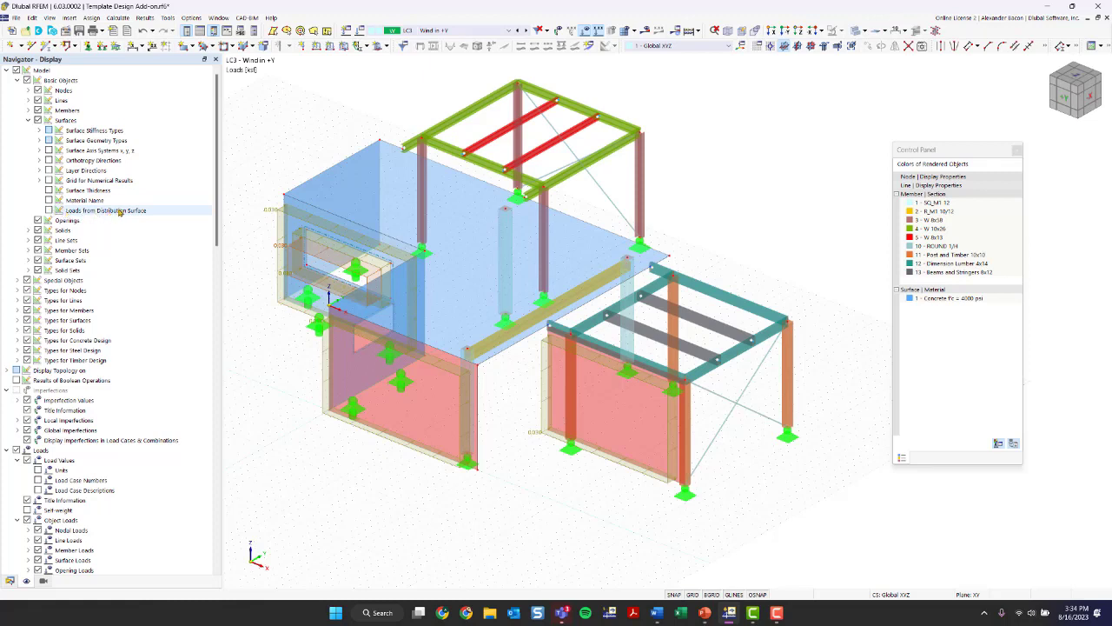
pyautogui.click(49, 211)
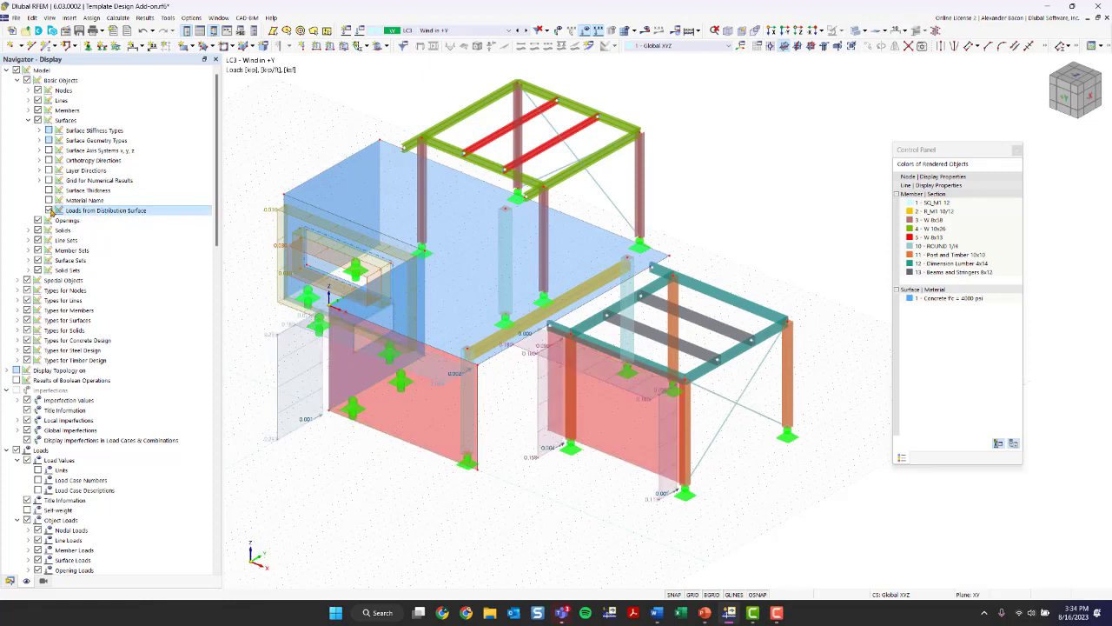
# - Examine how the wind load is distributed from the two load transfer surfaces to the slab edge, columns and timber frame members
pyautogui.scroll(1, 552, 478)
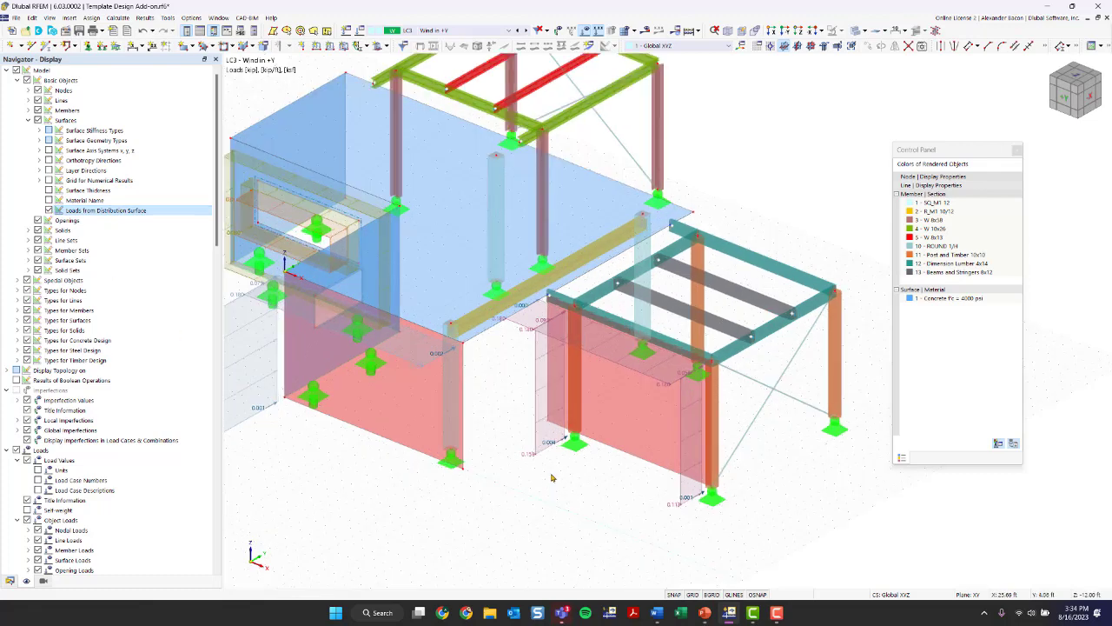
pyautogui.moveTo(510, 489)
pyautogui.keyDown('ctrl'); pyautogui.mouseDown(button='middle')
pyautogui.moveTo(544, 492)
pyautogui.moveTo(520, 484)
pyautogui.mouseUp(button='middle'); pyautogui.keyUp('ctrl')
pyautogui.keyDown('ctrl'); pyautogui.moveTo(439, 411); pyautogui.dragTo(505, 416, button='middle'); pyautogui.keyUp('ctrl')
pyautogui.scroll(3, 348, 283)
pyautogui.keyDown('ctrl'); pyautogui.moveTo(312, 344); pyautogui.dragTo(351, 340, button='middle'); pyautogui.keyUp('ctrl')
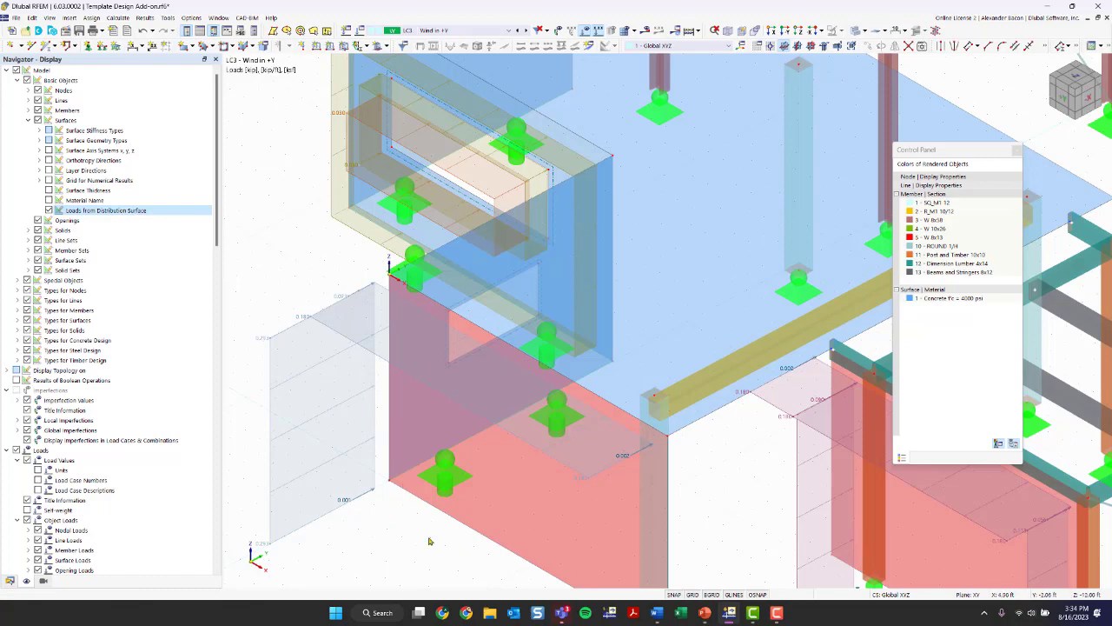
pyautogui.scroll(-2, 429, 541)
pyautogui.moveTo(573, 543); pyautogui.dragTo(368, 395, button='middle')
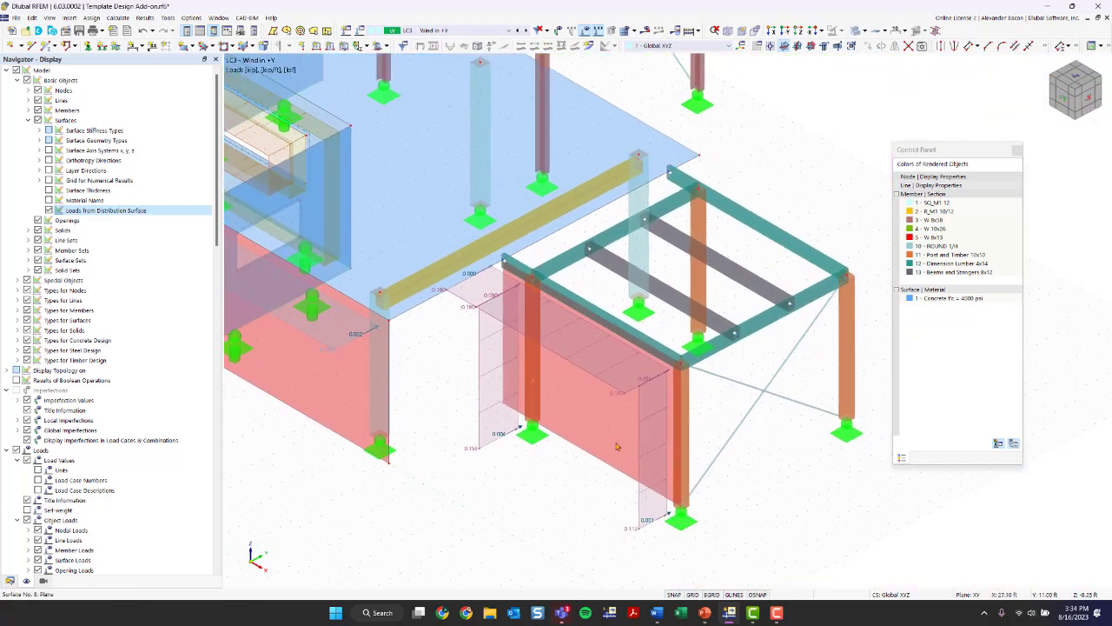
pyautogui.keyDown('ctrl'); pyautogui.moveTo(587, 517); pyautogui.dragTo(473, 491, button='middle'); pyautogui.keyUp('ctrl')
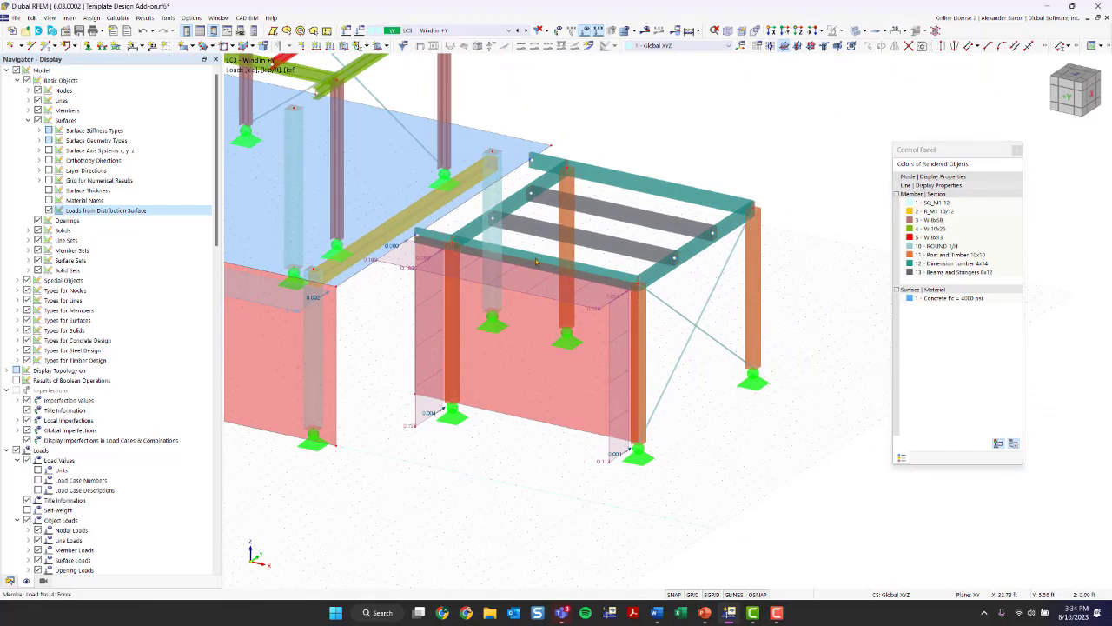
pyautogui.scroll(-3, 580, 439)
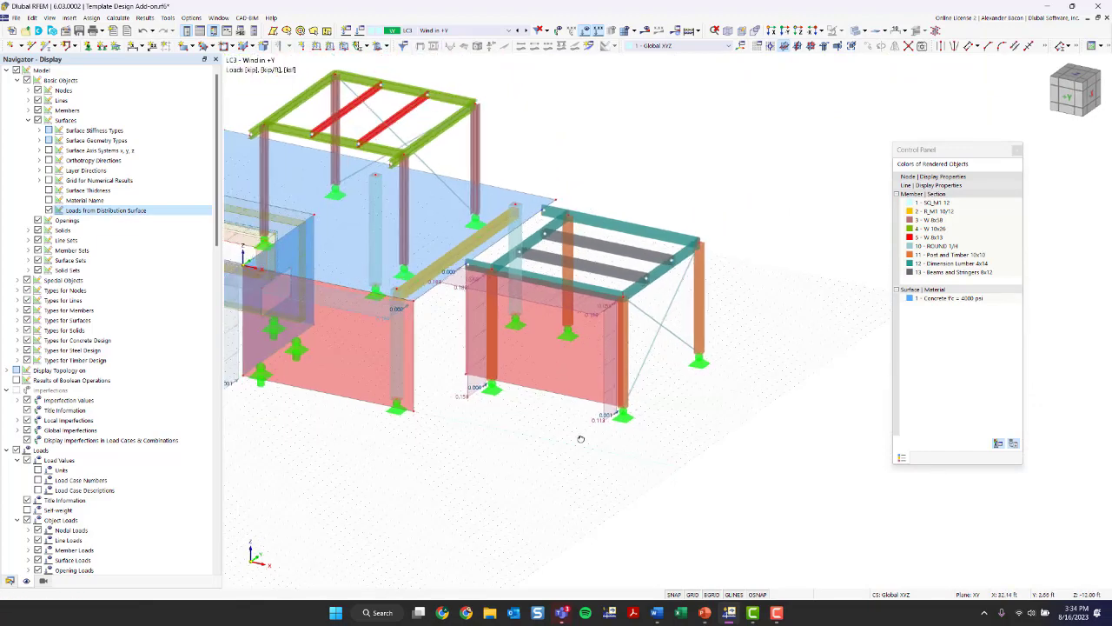
pyautogui.keyDown('ctrl'); pyautogui.moveTo(580, 438); pyautogui.dragTo(581, 332, button='middle'); pyautogui.keyUp('ctrl')
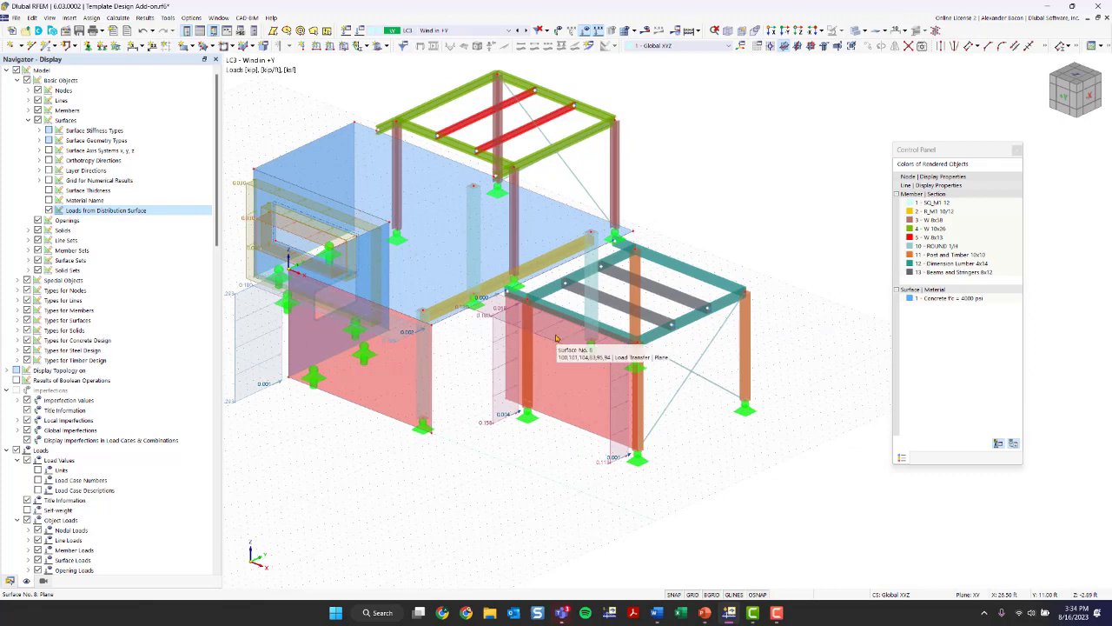
pyautogui.scroll(-1, 527, 466)
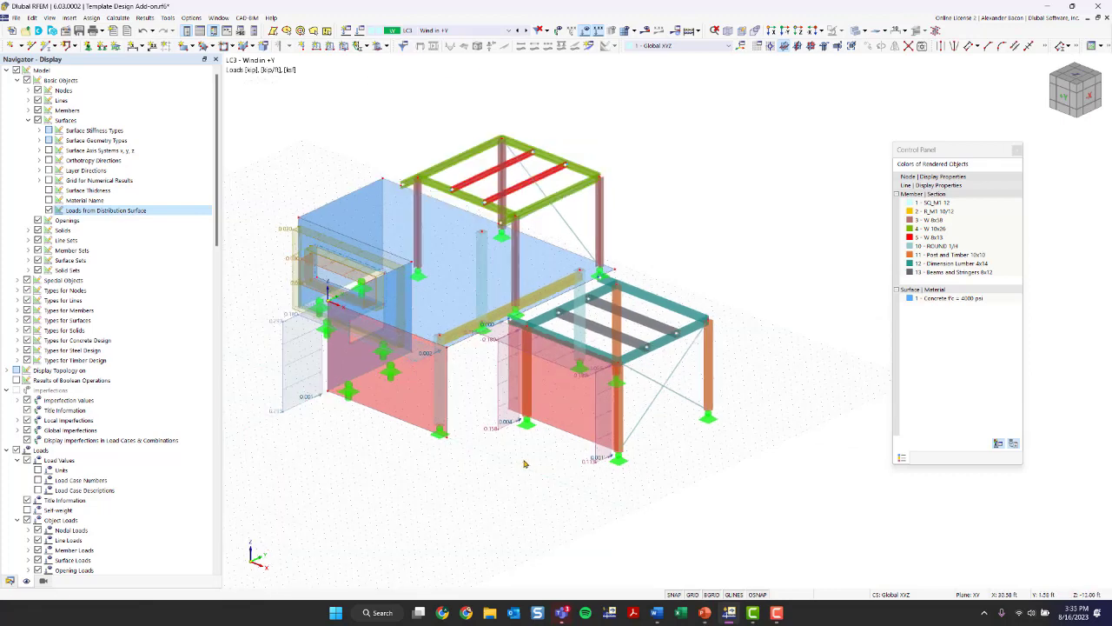
# - Hide the loads in the model and view the structure from the opposite side
pyautogui.click(436, 31)
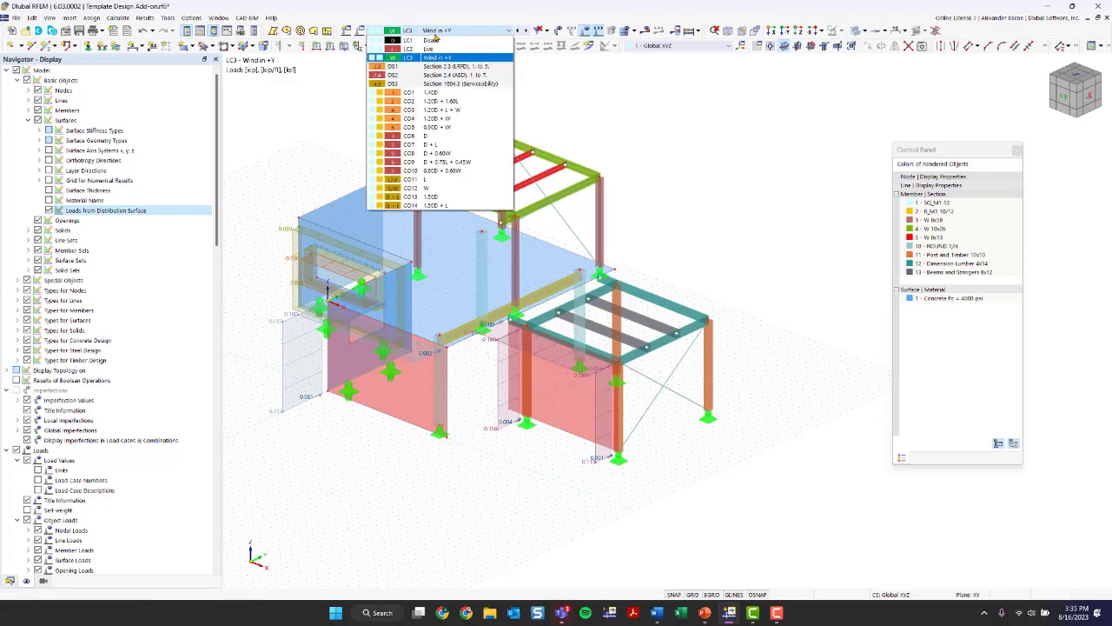
pyautogui.click(437, 35)
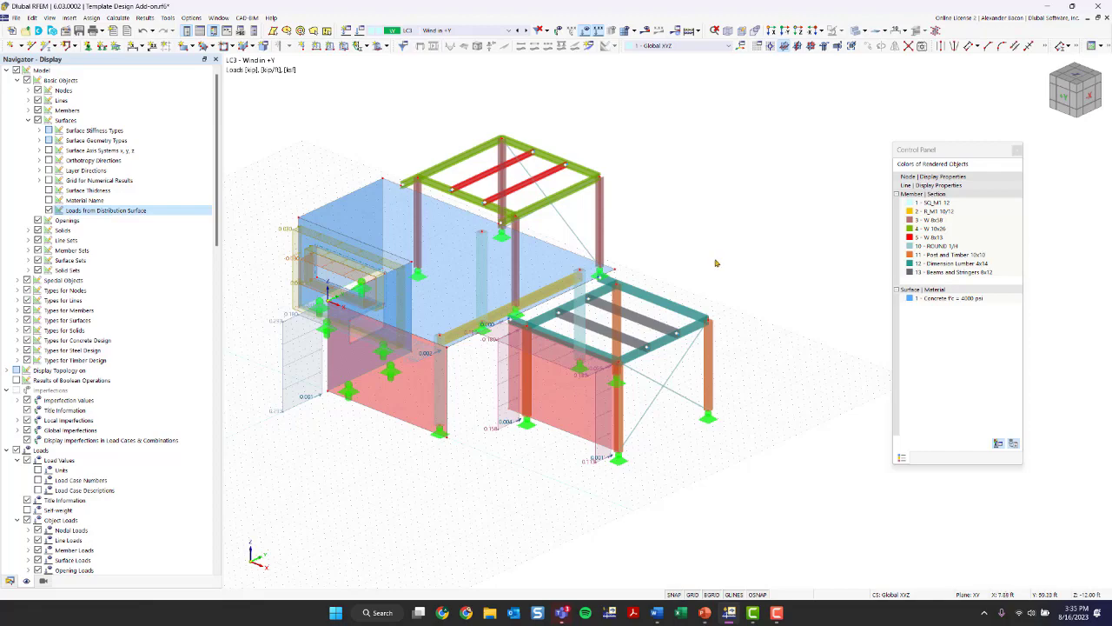
pyautogui.keyDown('ctrl'); pyautogui.moveTo(771, 319); pyautogui.dragTo(744, 379, button='middle'); pyautogui.keyUp('ctrl')
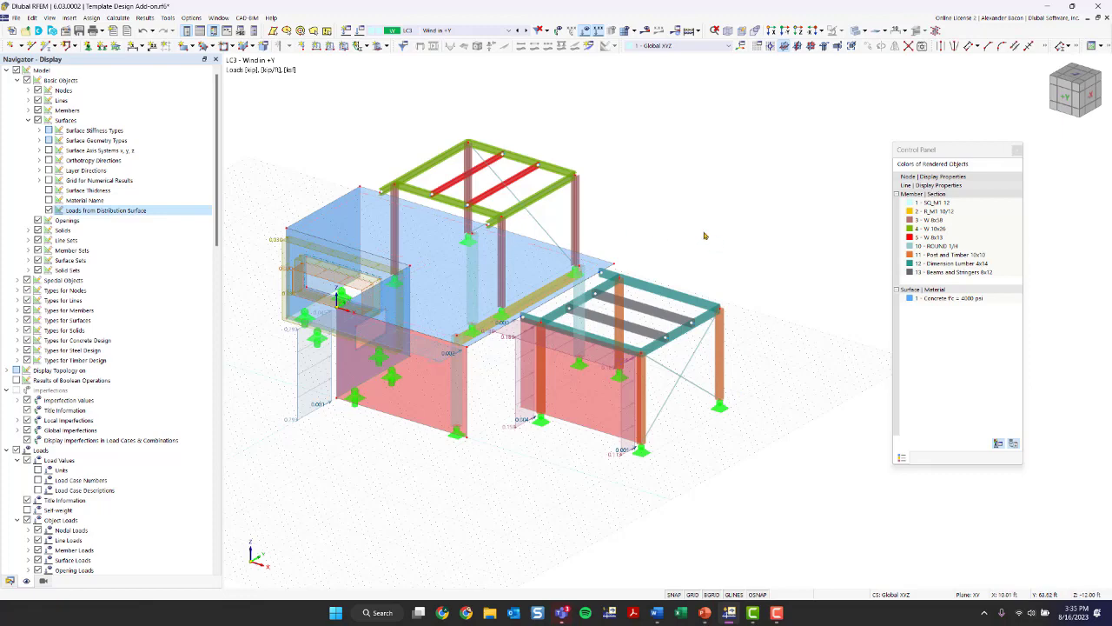
pyautogui.click(586, 31)
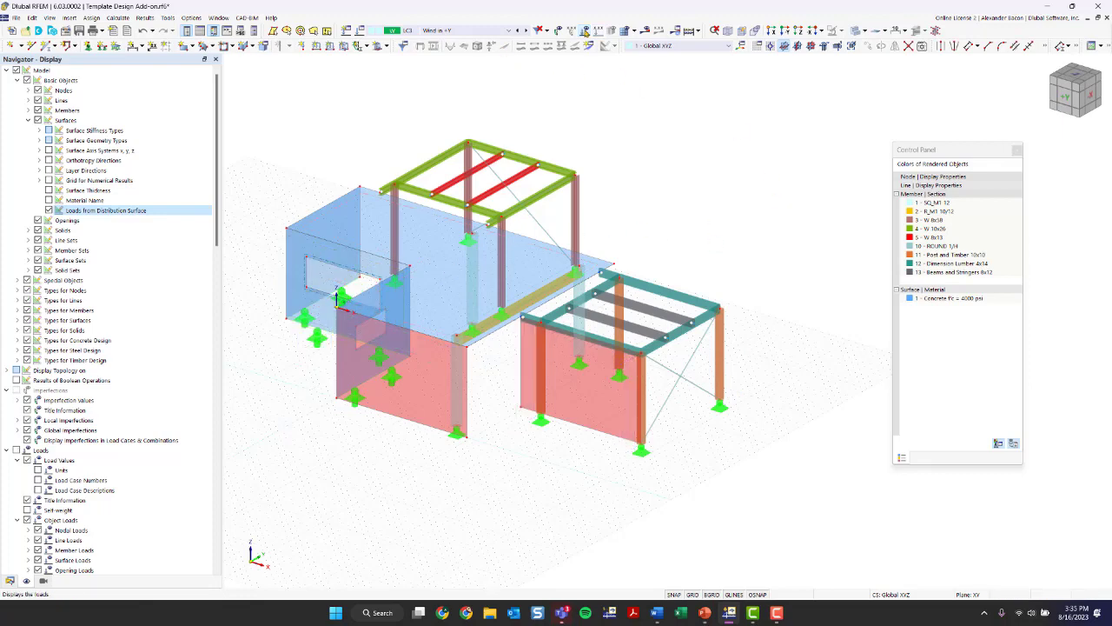
pyautogui.keyDown('ctrl'); pyautogui.moveTo(745, 244); pyautogui.dragTo(574, 246, button='middle'); pyautogui.keyUp('ctrl')
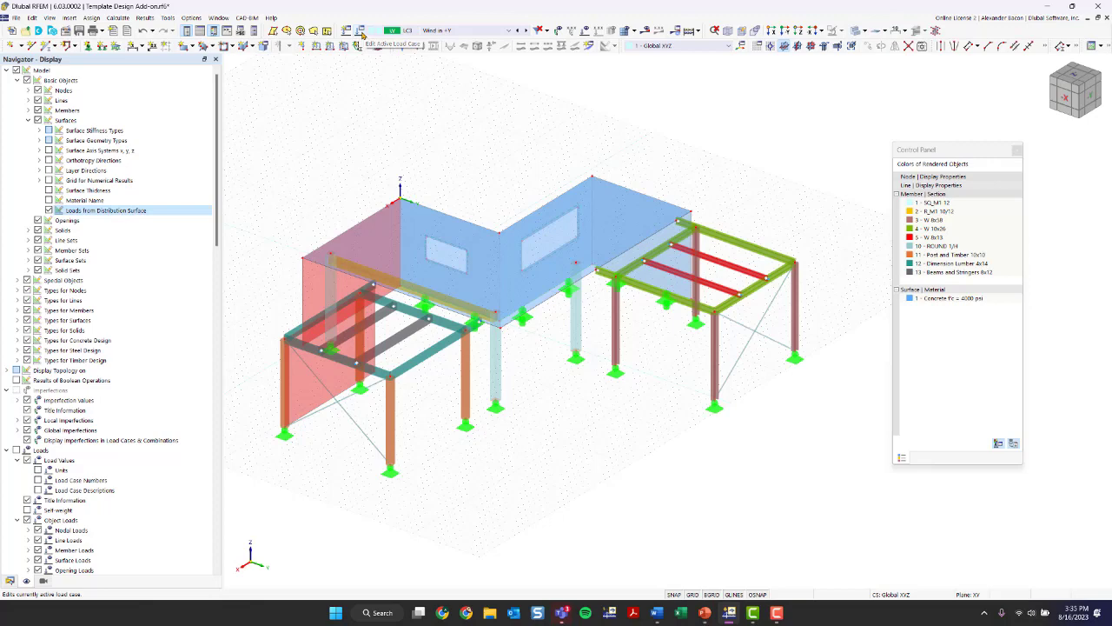
# - Open the load case and combination settings and review the Dead and Live load cases and load combination 1.20D + W
pyautogui.click(361, 33)
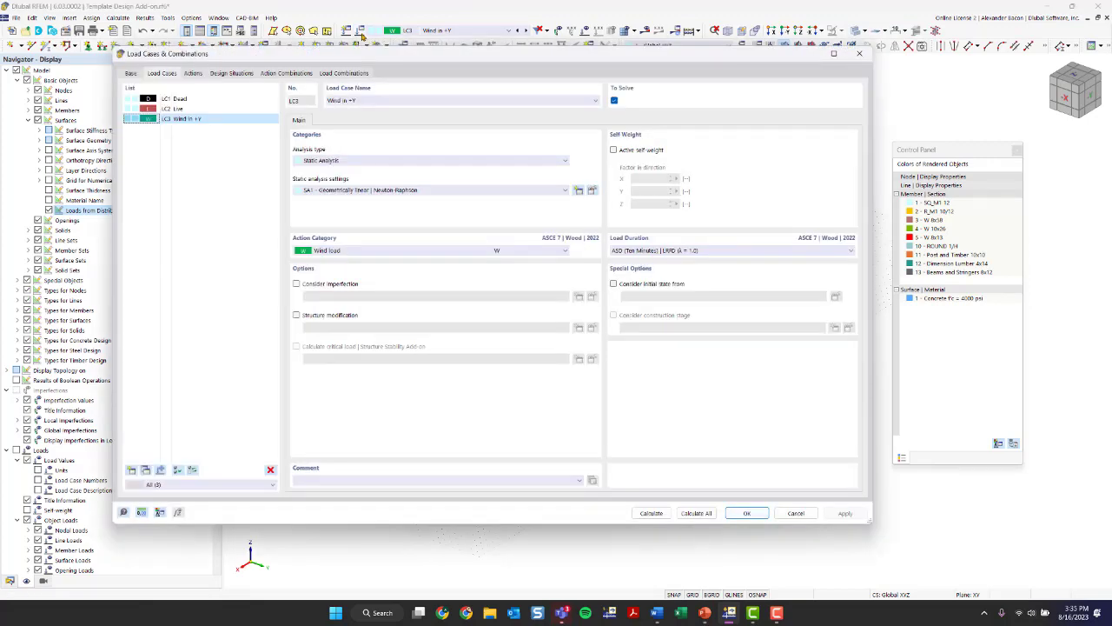
pyautogui.moveTo(337, 58); pyautogui.dragTo(374, 68)
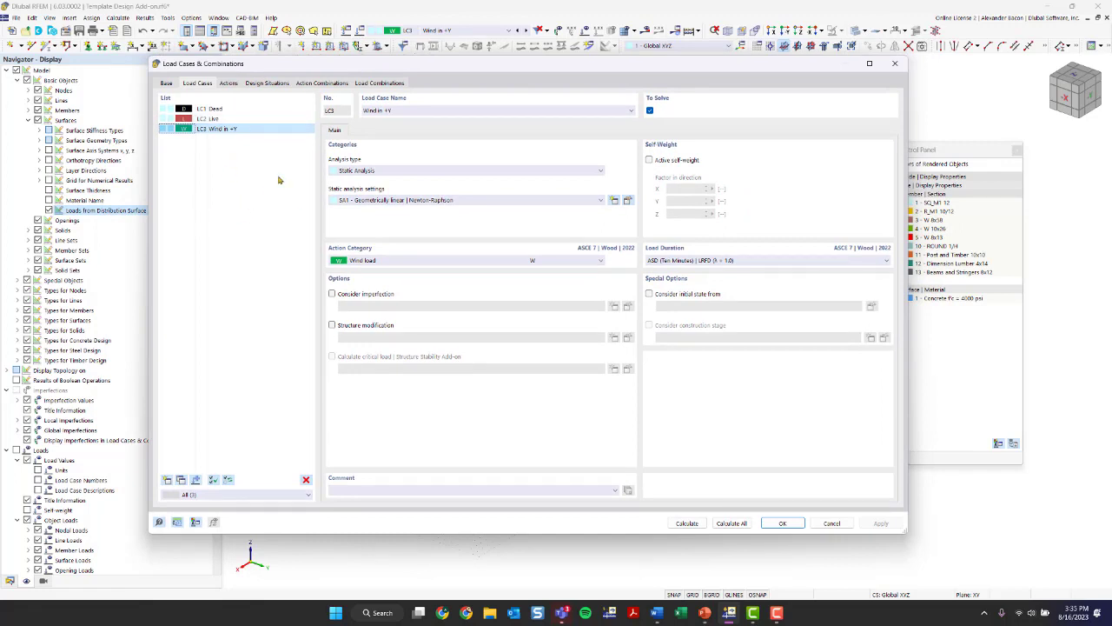
pyautogui.click(246, 119)
pyautogui.click(247, 110)
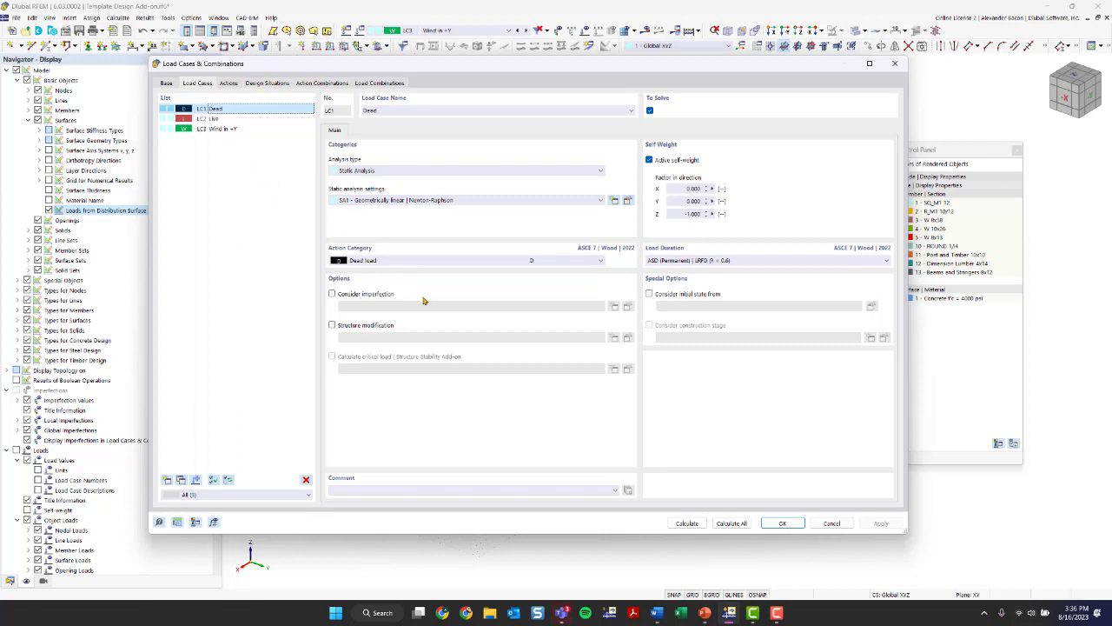
pyautogui.click(245, 118)
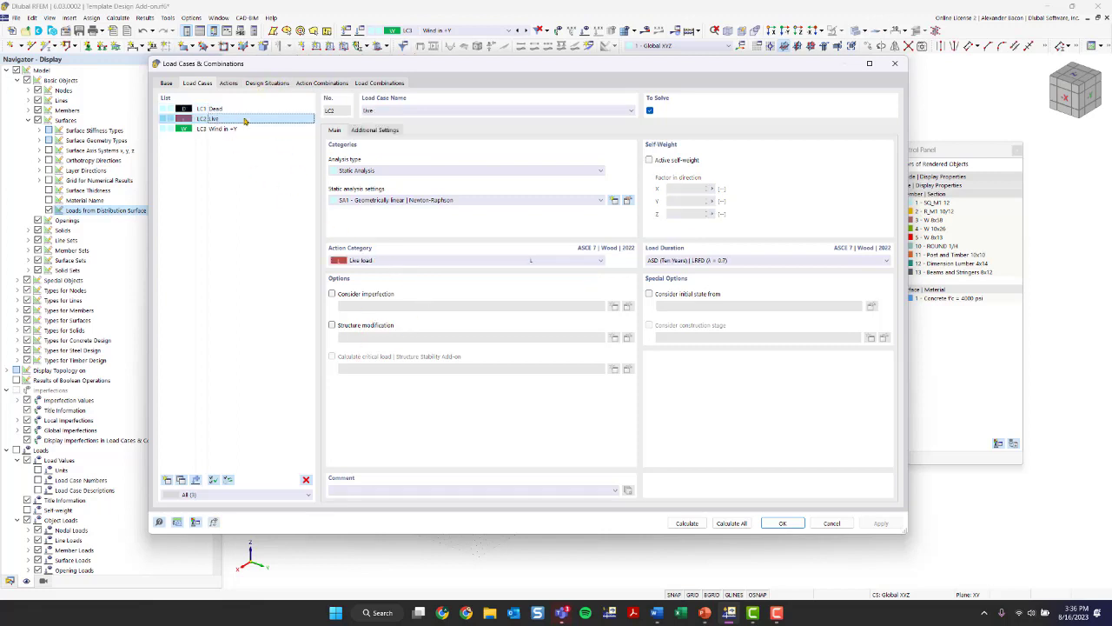
pyautogui.click(369, 85)
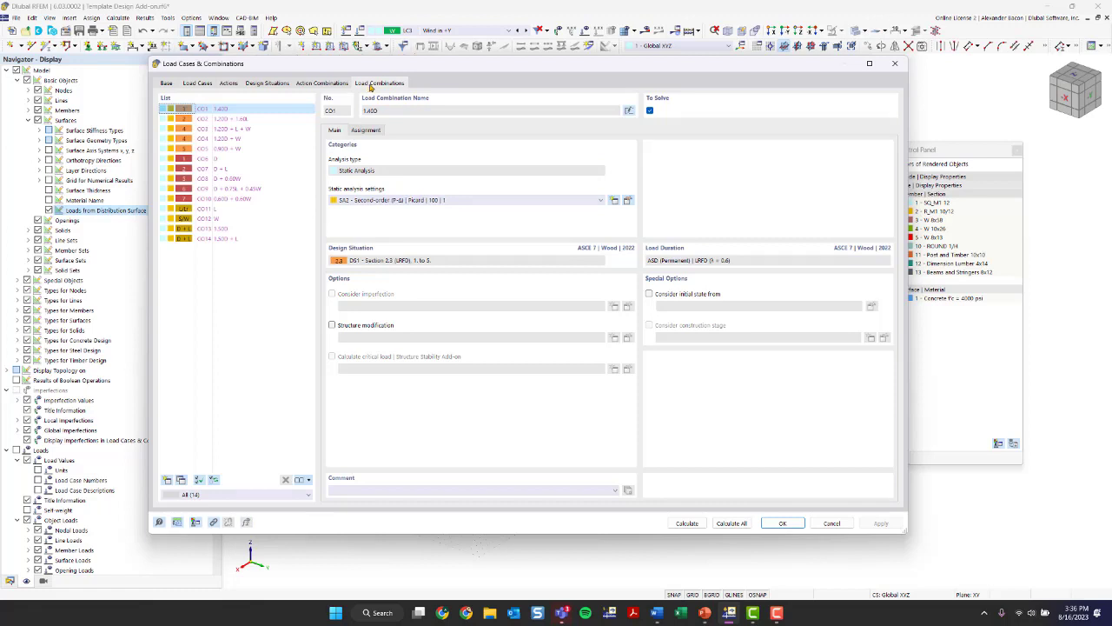
pyautogui.click(228, 138)
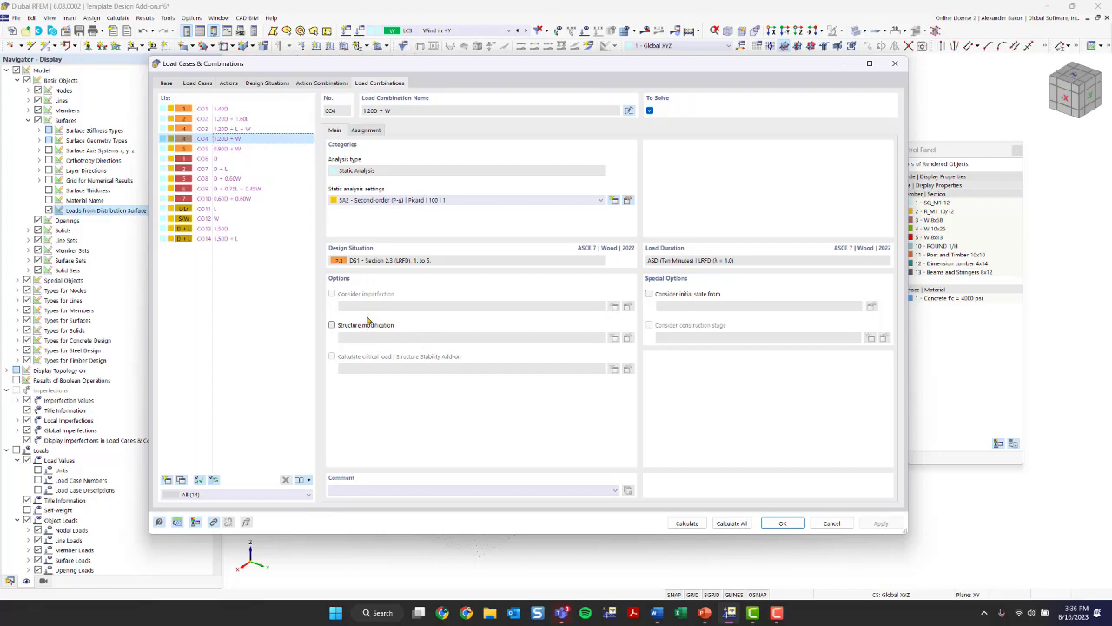
# - Review the LRFD, ASD and serviceability design situations, including the combination wizard options available for the LRFD one
pyautogui.click(266, 83)
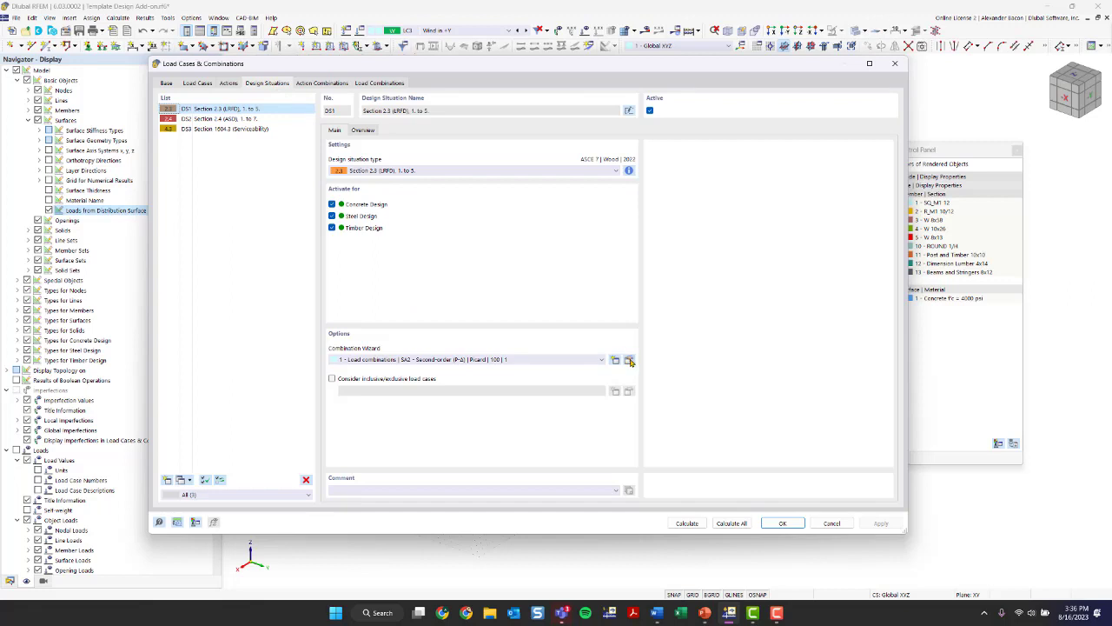
pyautogui.click(428, 362)
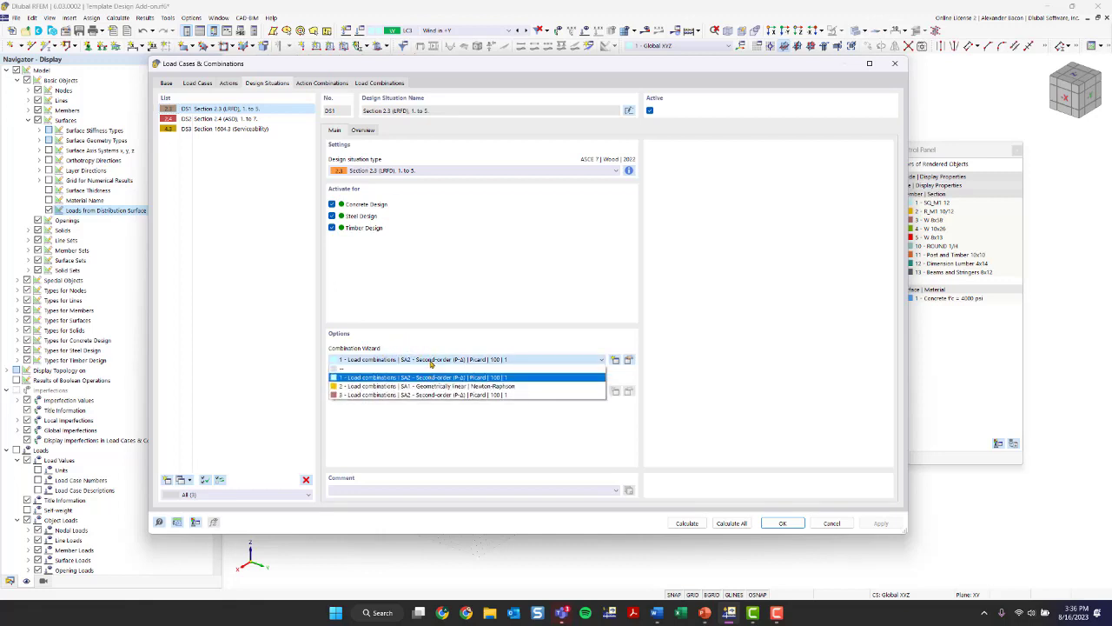
pyautogui.click(430, 360)
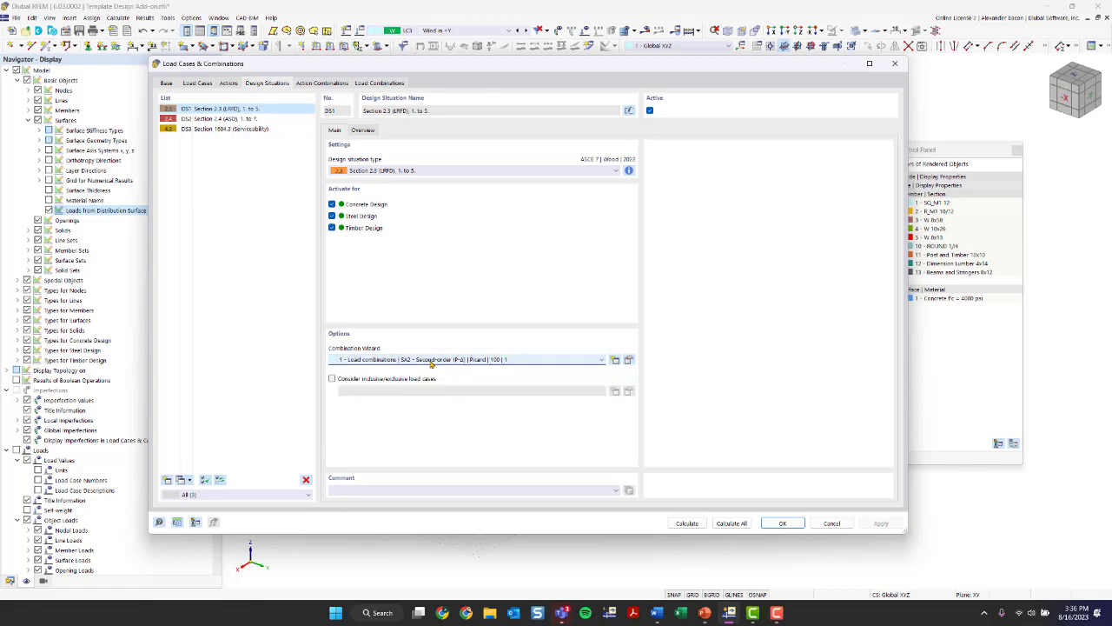
pyautogui.click(243, 118)
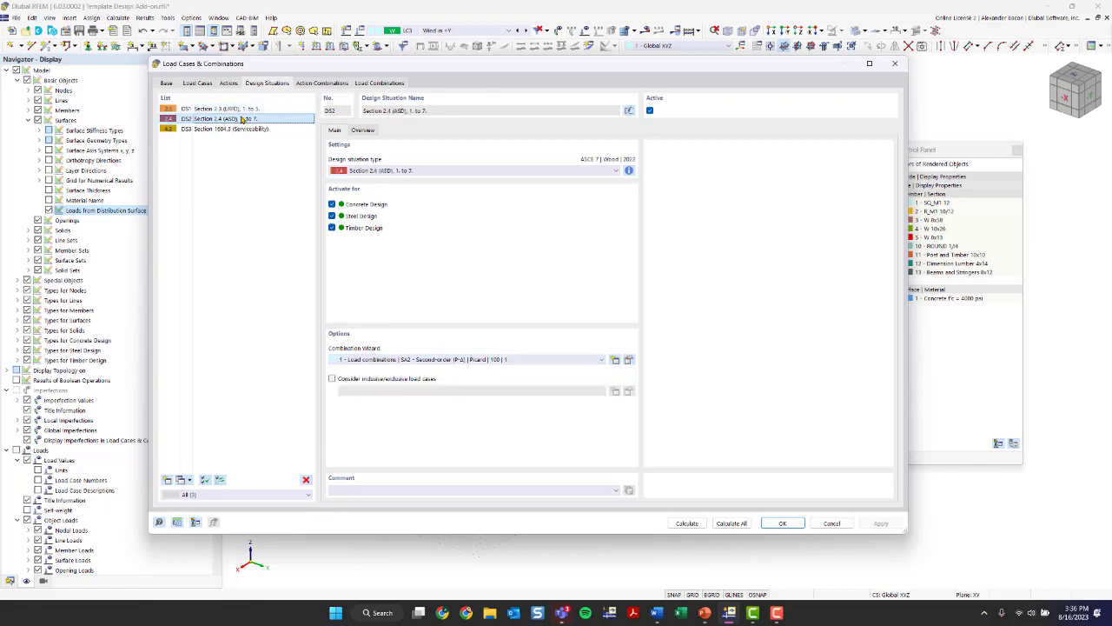
pyautogui.click(245, 129)
pyautogui.click(227, 109)
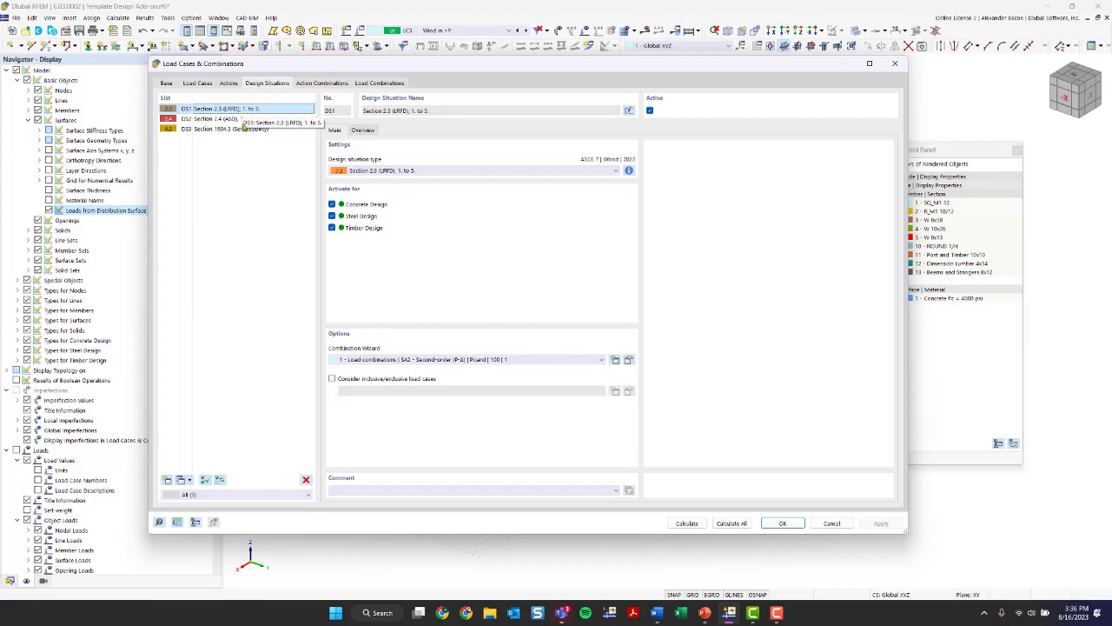
pyautogui.click(240, 119)
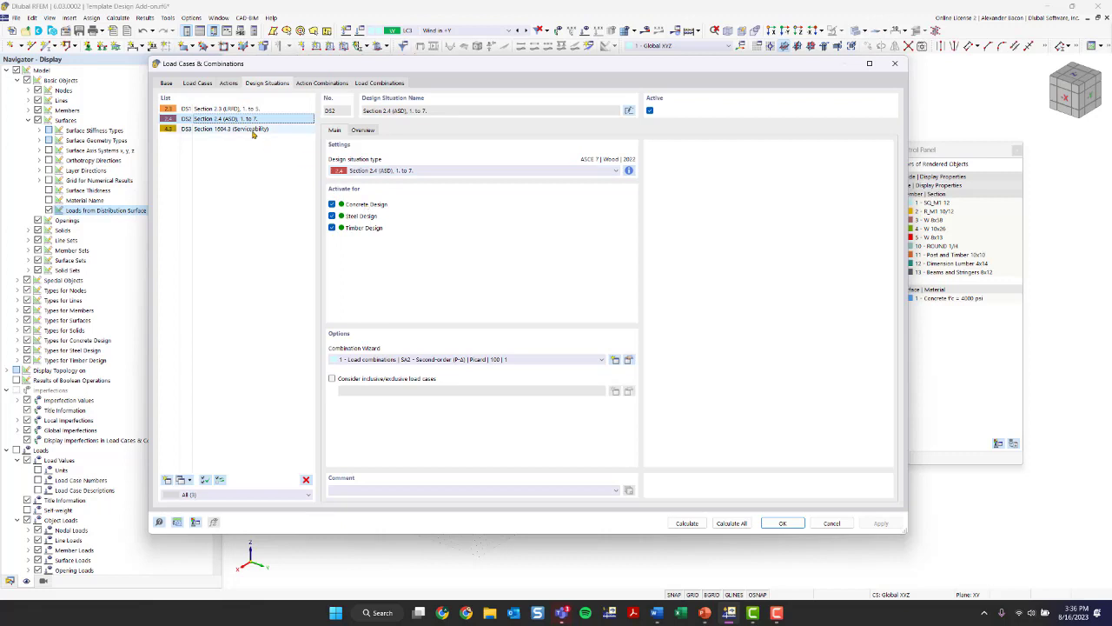
pyautogui.click(241, 110)
pyautogui.click(239, 119)
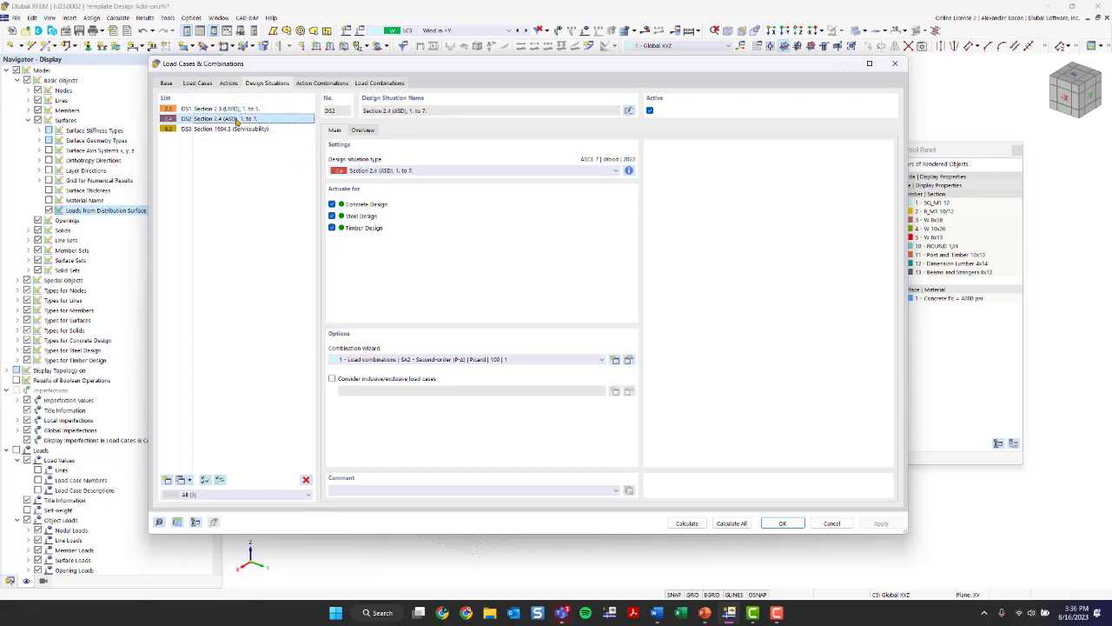
pyautogui.click(244, 108)
# - Compare the load combinations assigned to the LRFD, ASD and serviceability design situations
pyautogui.click(362, 130)
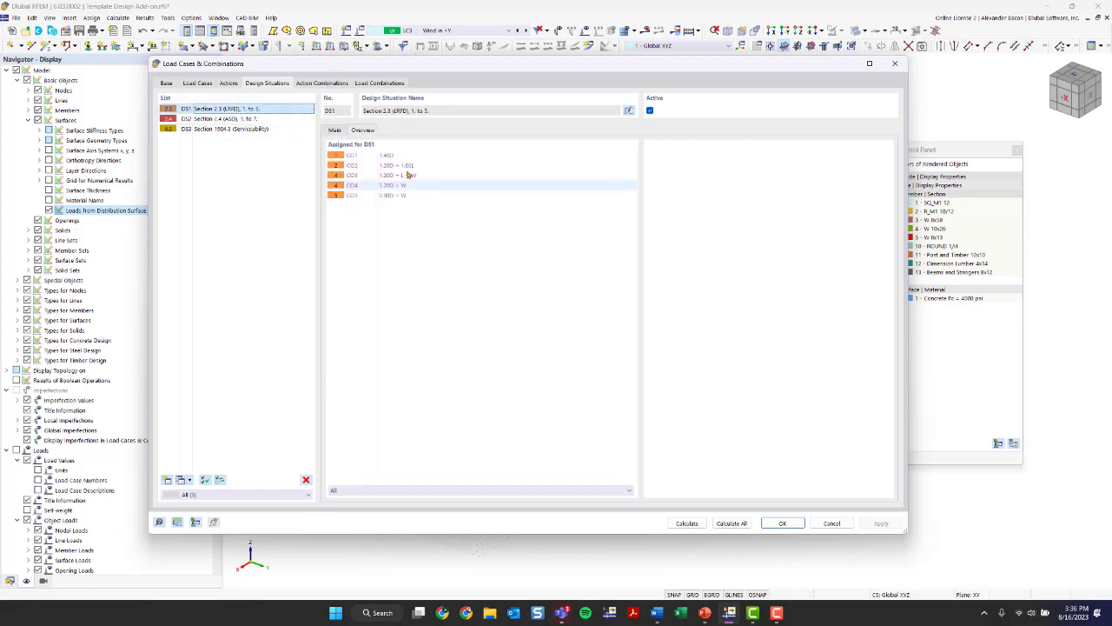
pyautogui.click(254, 119)
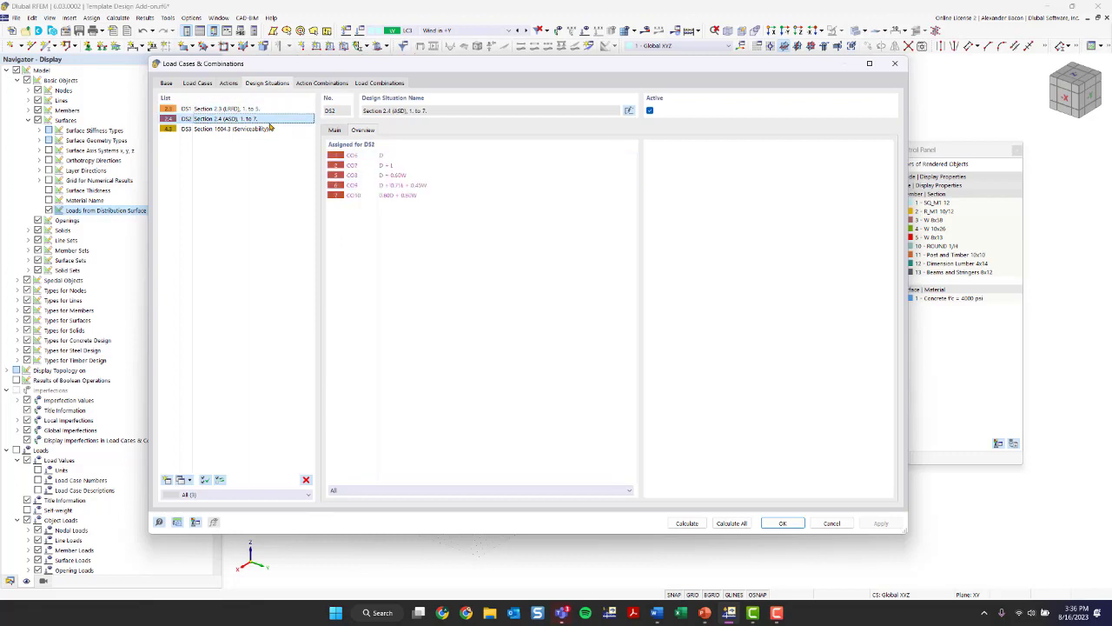
pyautogui.click(263, 110)
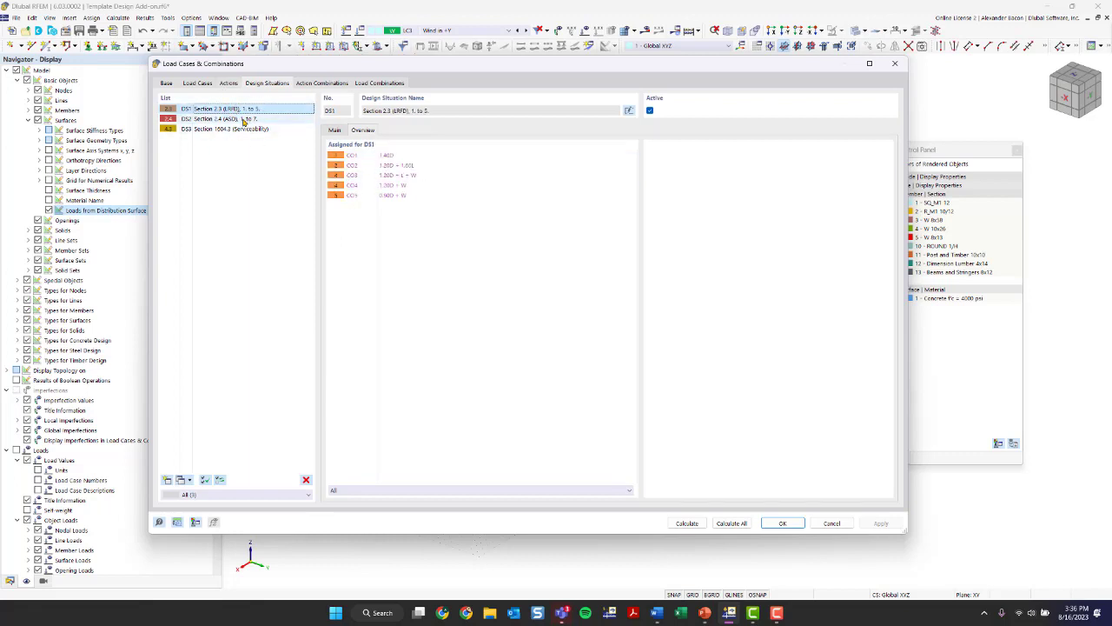
pyautogui.click(284, 130)
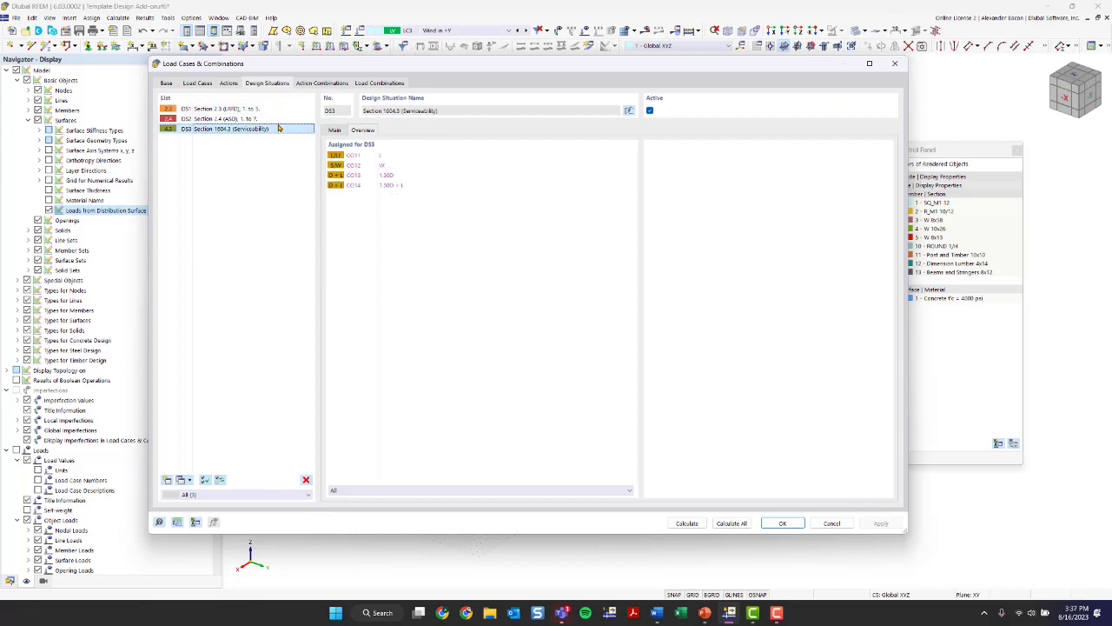
pyautogui.click(276, 120)
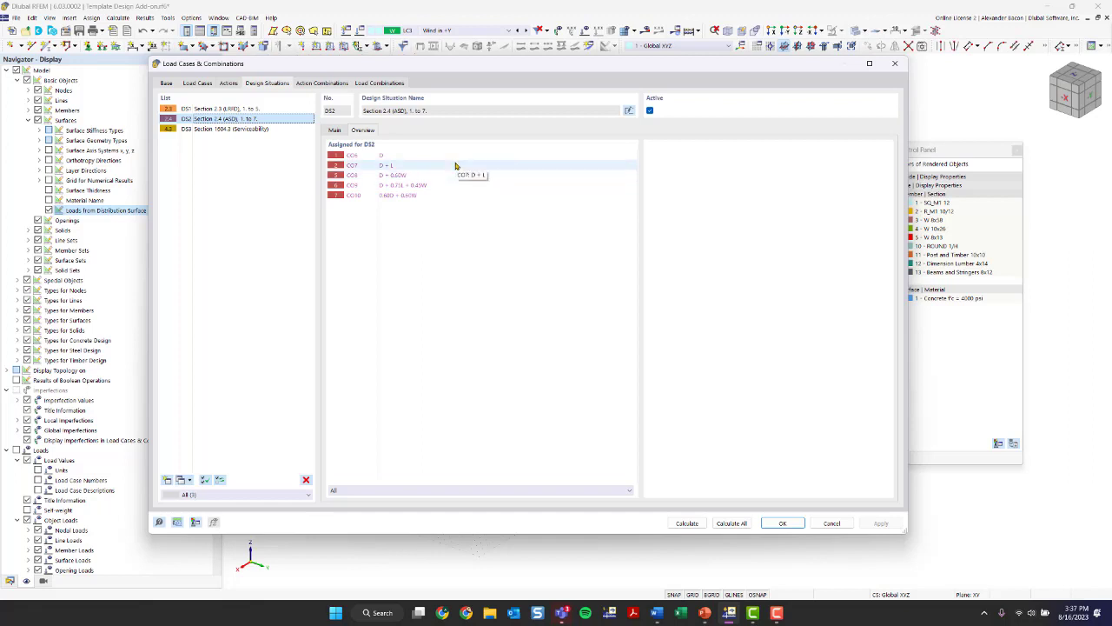
pyautogui.click(236, 109)
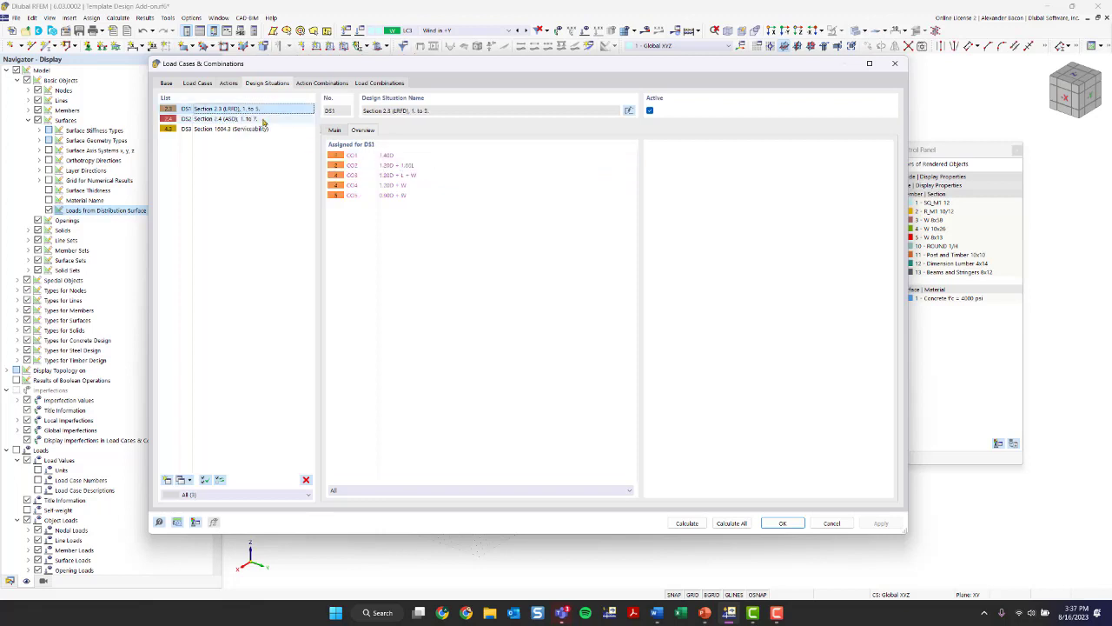
# - Enable consideration of a structure modification in the combination wizard used by the LRFD design situation
pyautogui.click(337, 131)
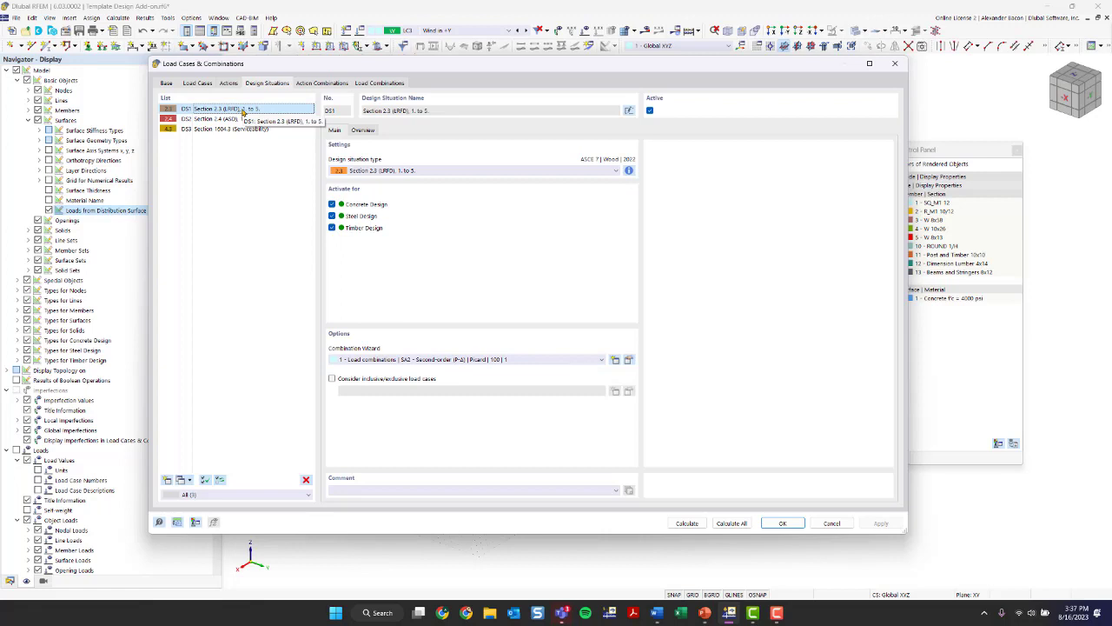
pyautogui.click(628, 360)
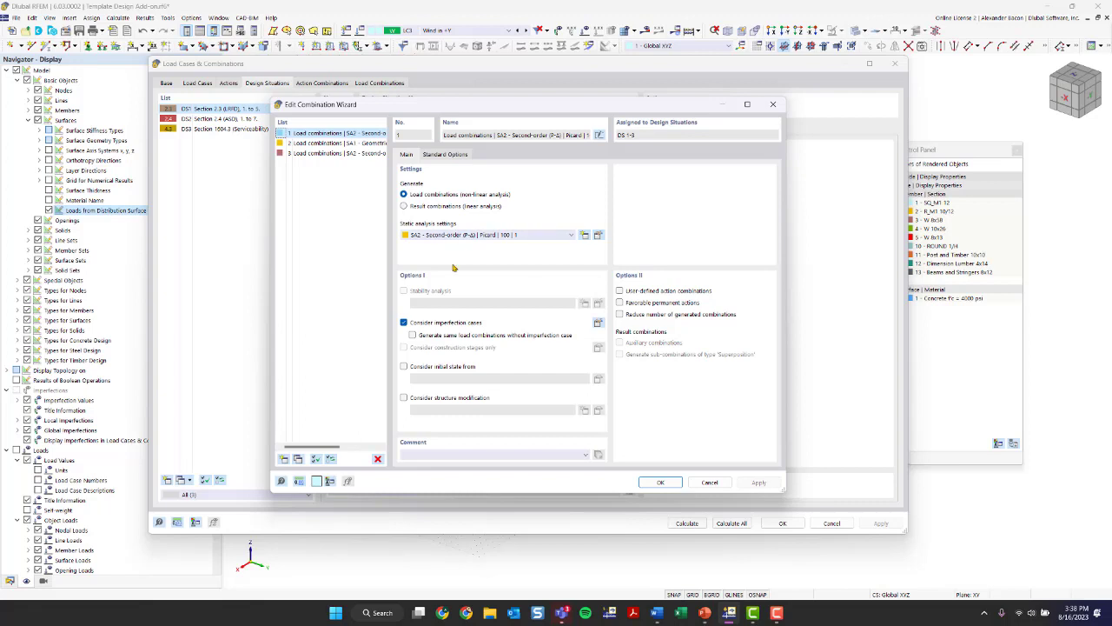
pyautogui.click(418, 400)
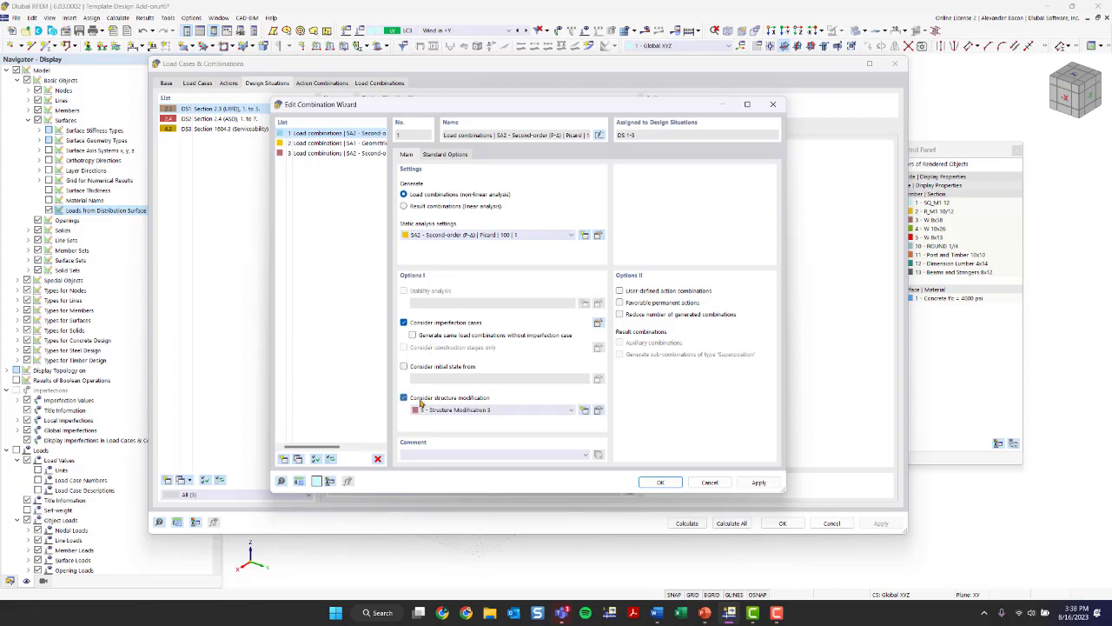
pyautogui.click(510, 410)
pyautogui.click(510, 410)
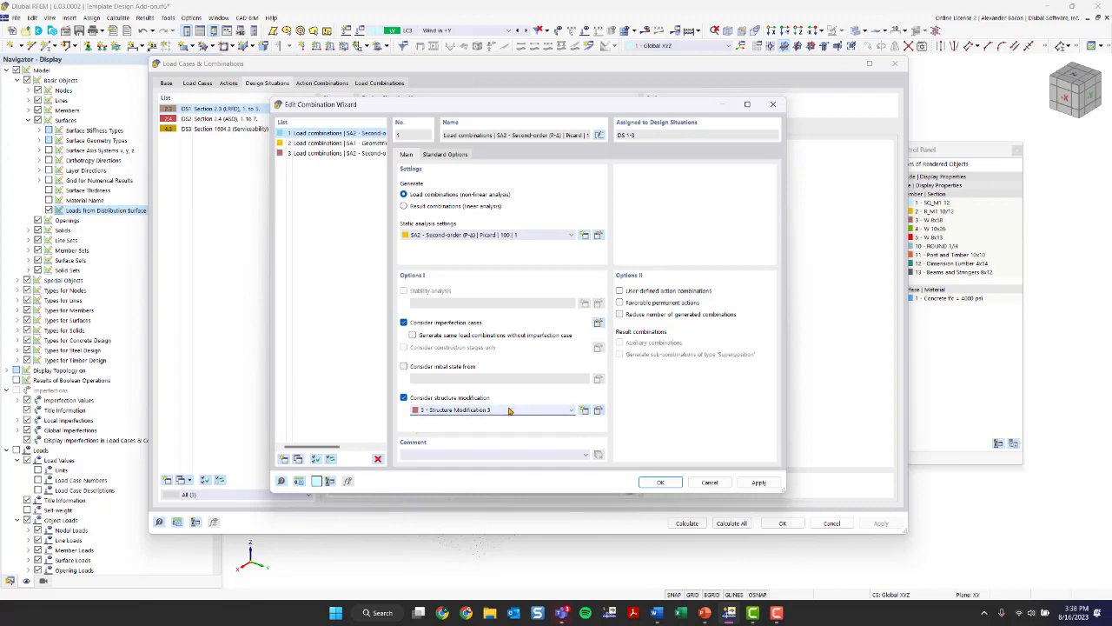
pyautogui.click(598, 411)
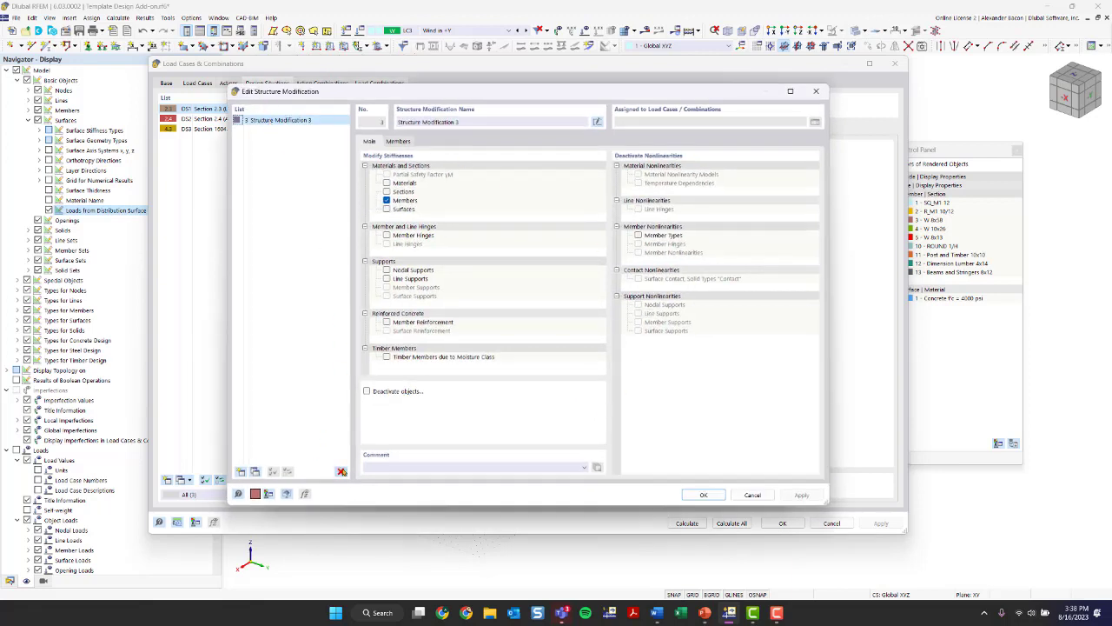
pyautogui.click(341, 471)
pyautogui.click(565, 336)
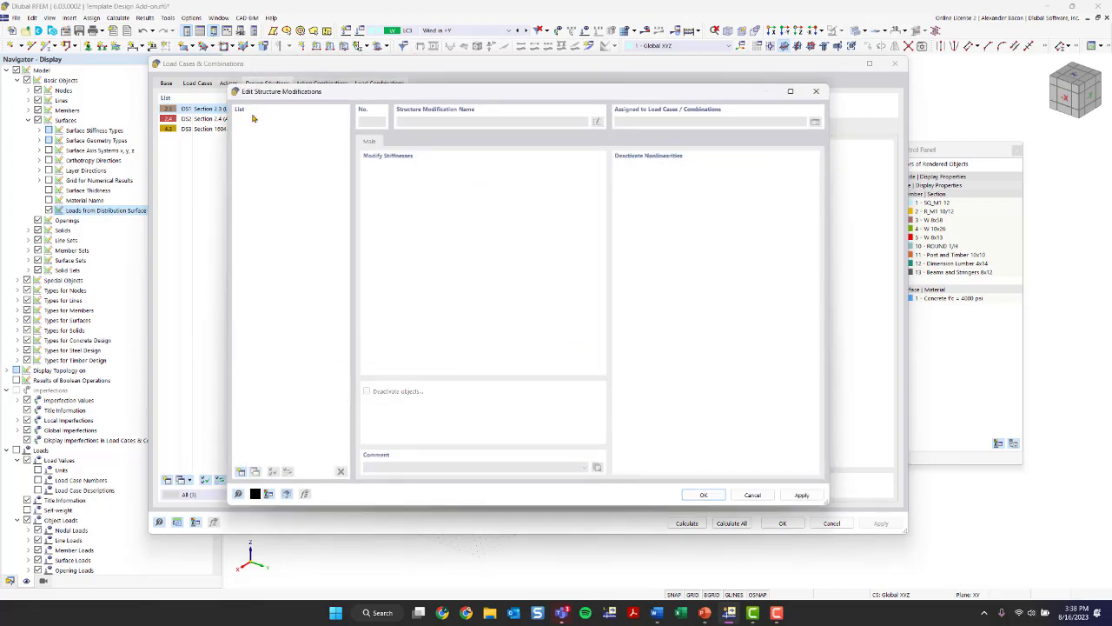
pyautogui.click(816, 91)
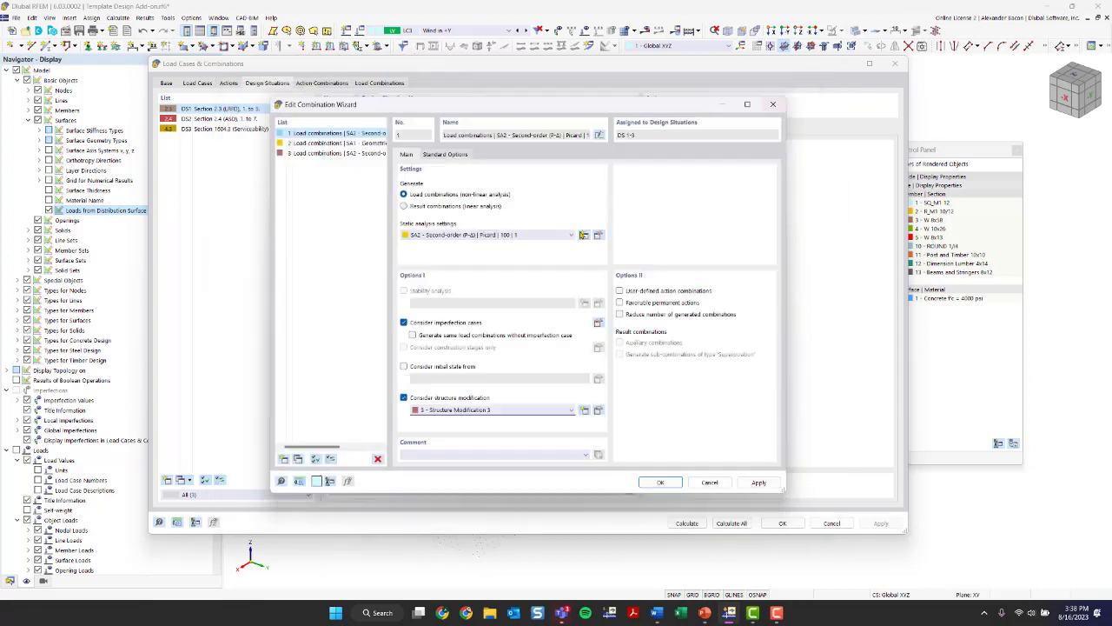
# - Open the structure modification settings from the combination wizard and delete Structure Modification 3
pyautogui.click(585, 412)
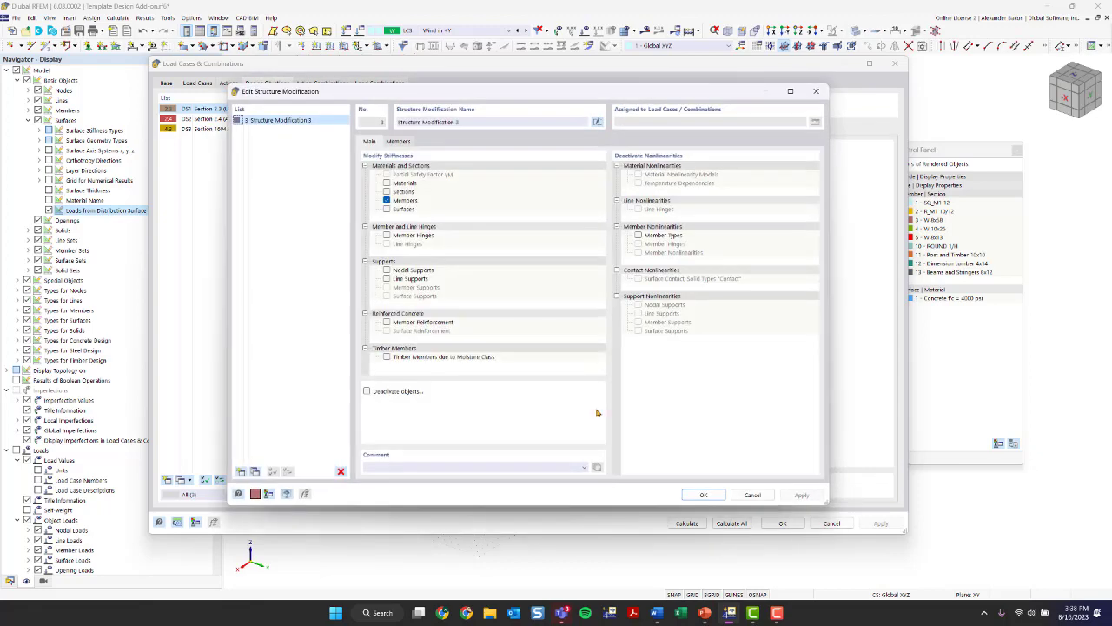
pyautogui.click(342, 471)
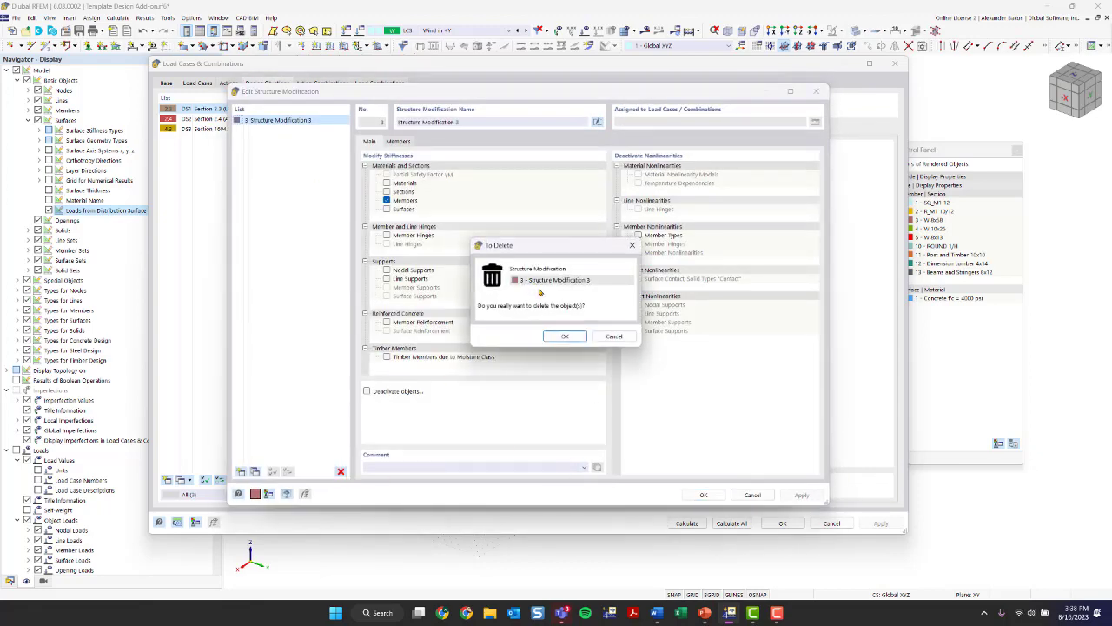
pyautogui.click(565, 336)
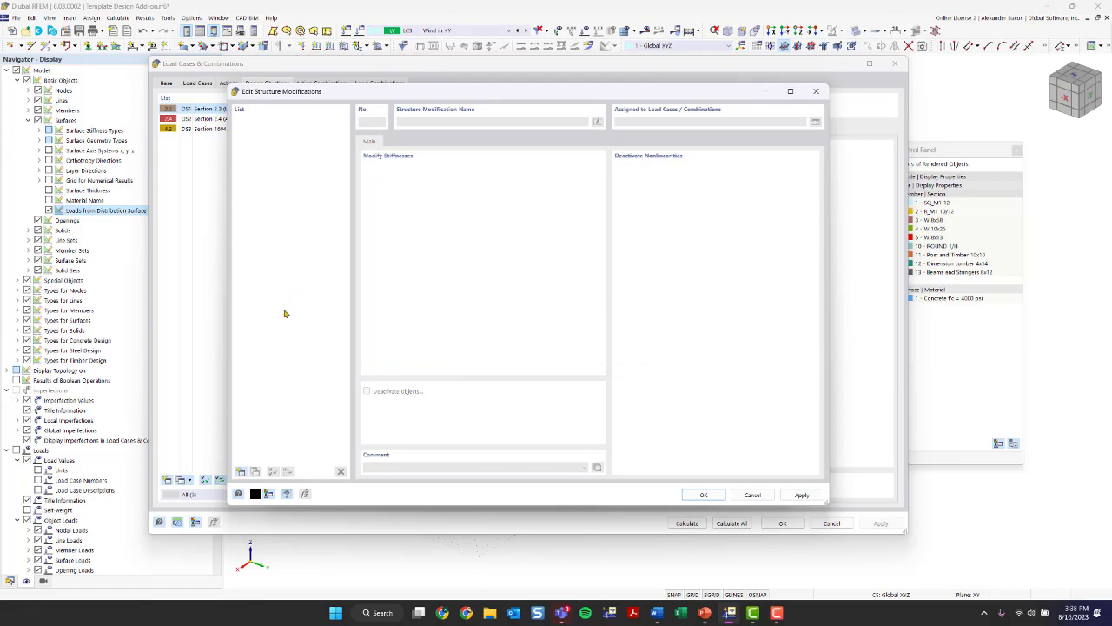
# - Create a new structure modification that modifies the stiffness of members, and show its member modification table
pyautogui.click(241, 471)
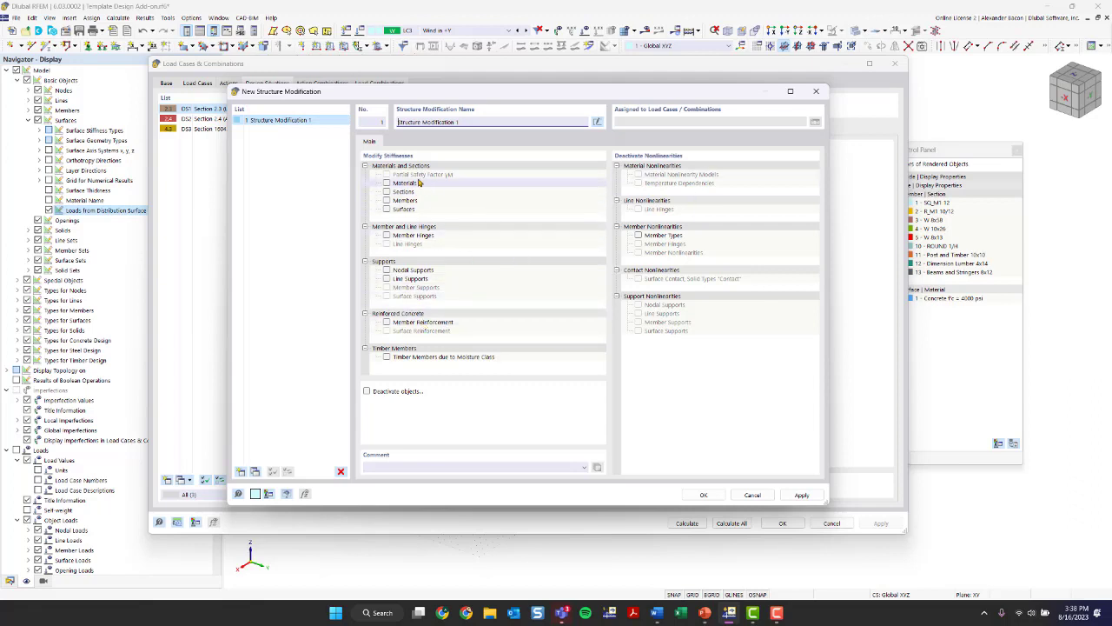
pyautogui.click(387, 201)
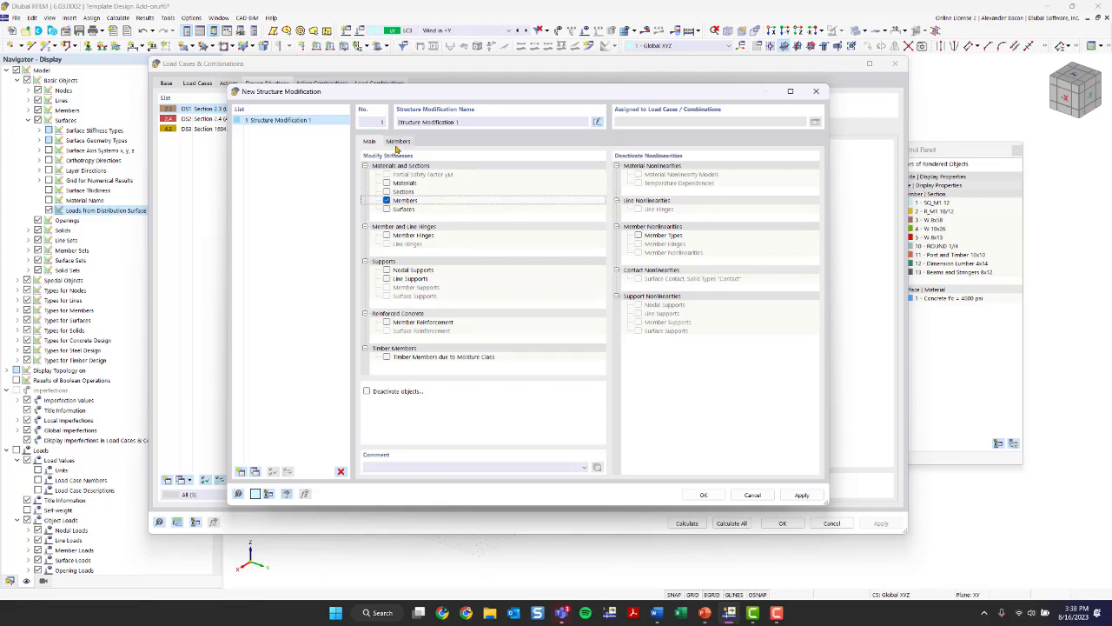
pyautogui.click(399, 142)
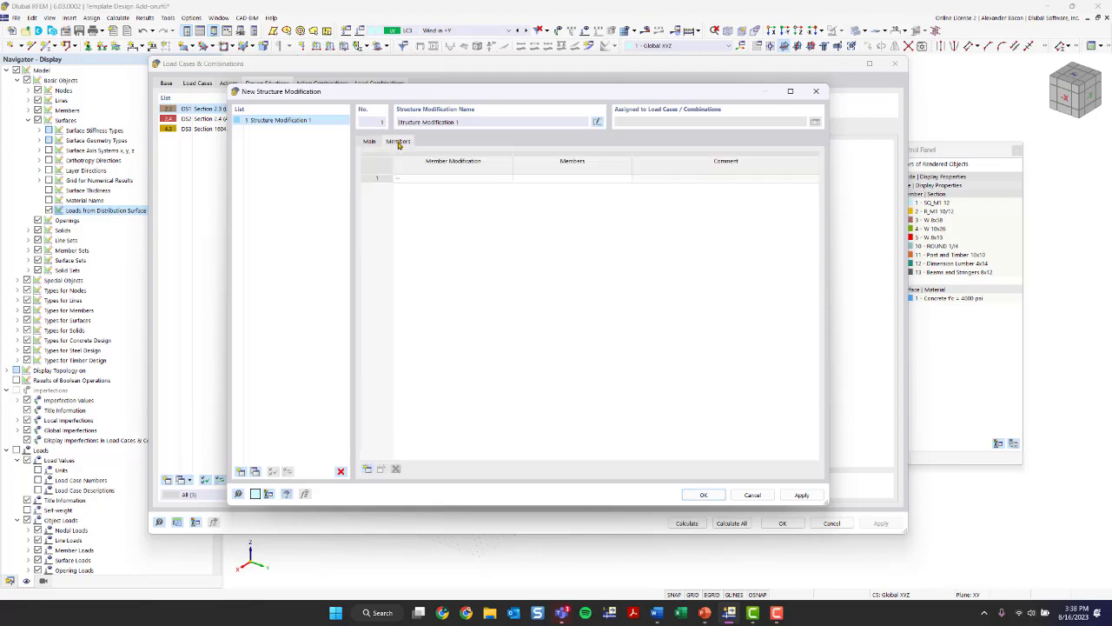
# - Add a new member stiffness modification to the table's first row and delete the existing stiffness modifications 1 to 7
pyautogui.click(432, 179)
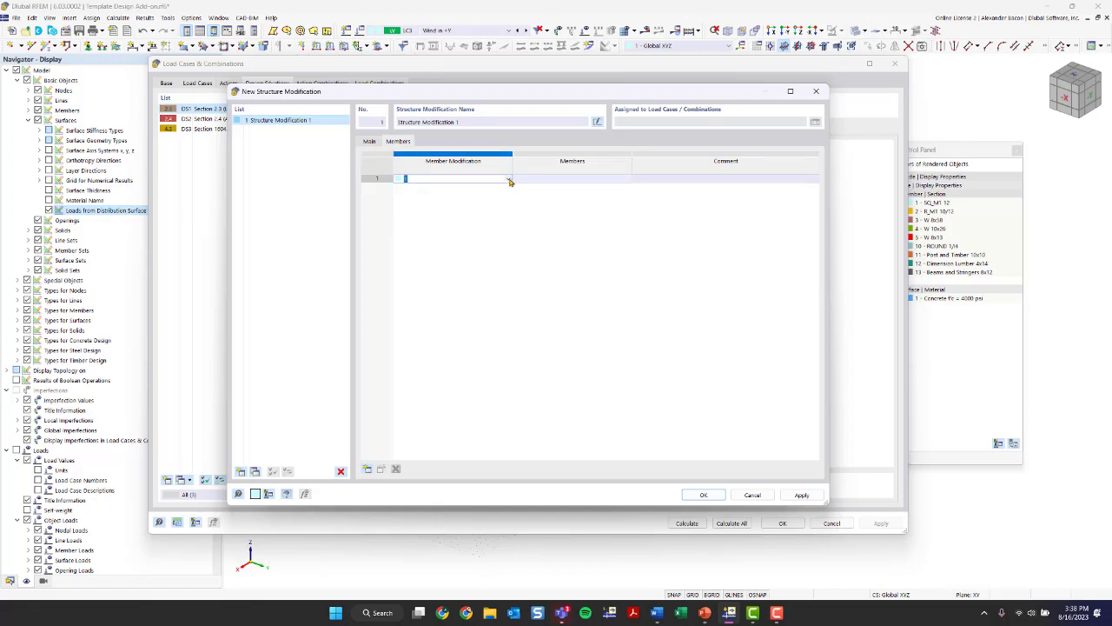
pyautogui.click(510, 180)
pyautogui.click(510, 179)
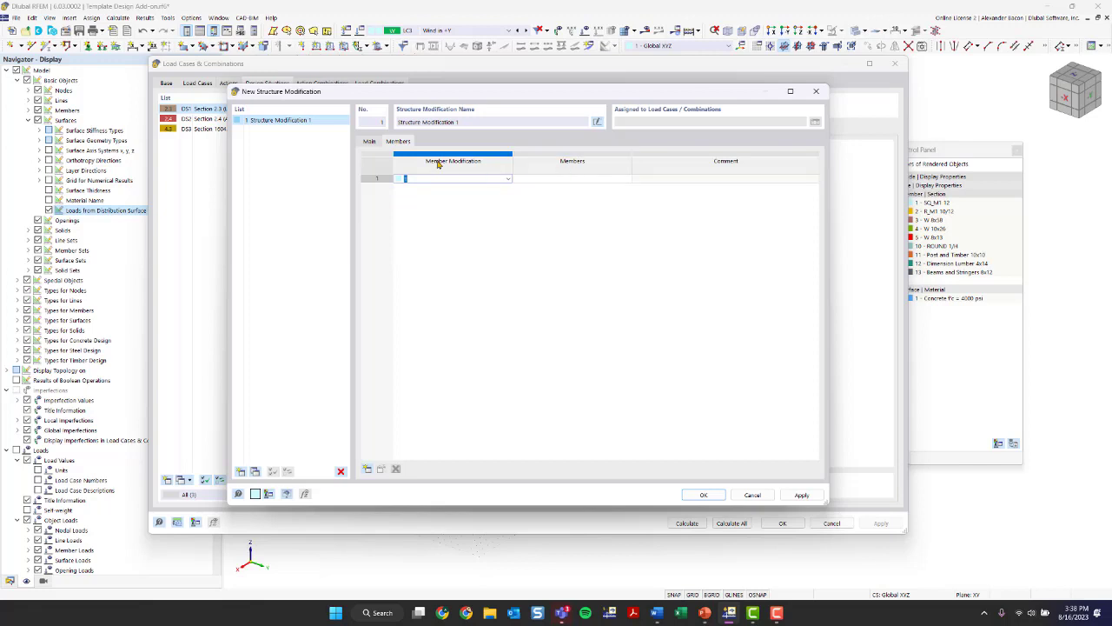
pyautogui.click(507, 179)
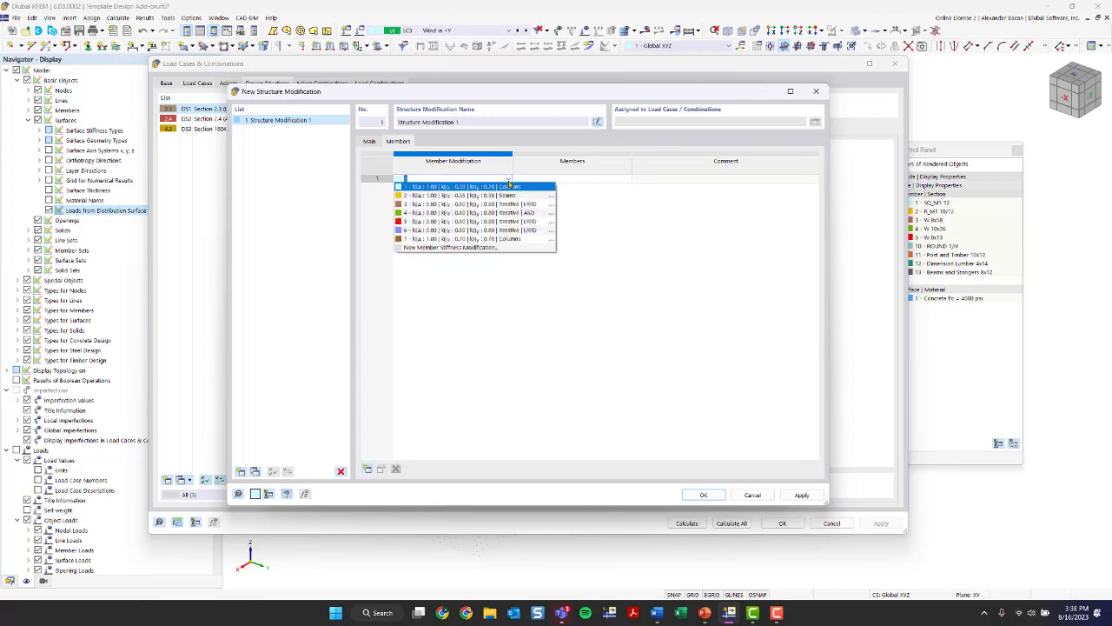
pyautogui.click(457, 250)
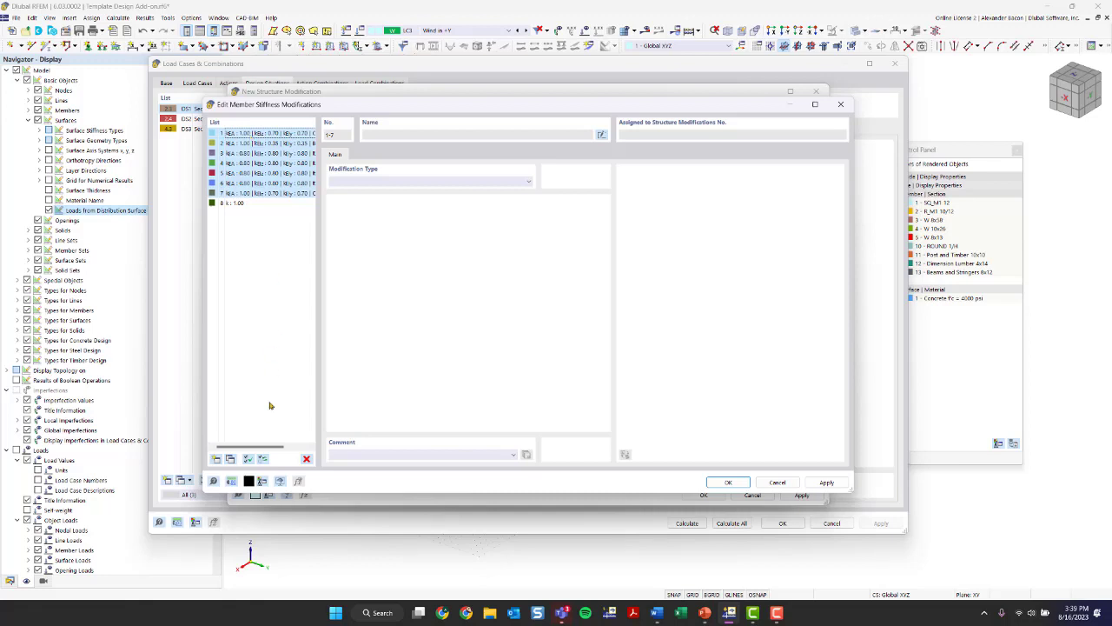
pyautogui.click(305, 458)
pyautogui.click(564, 336)
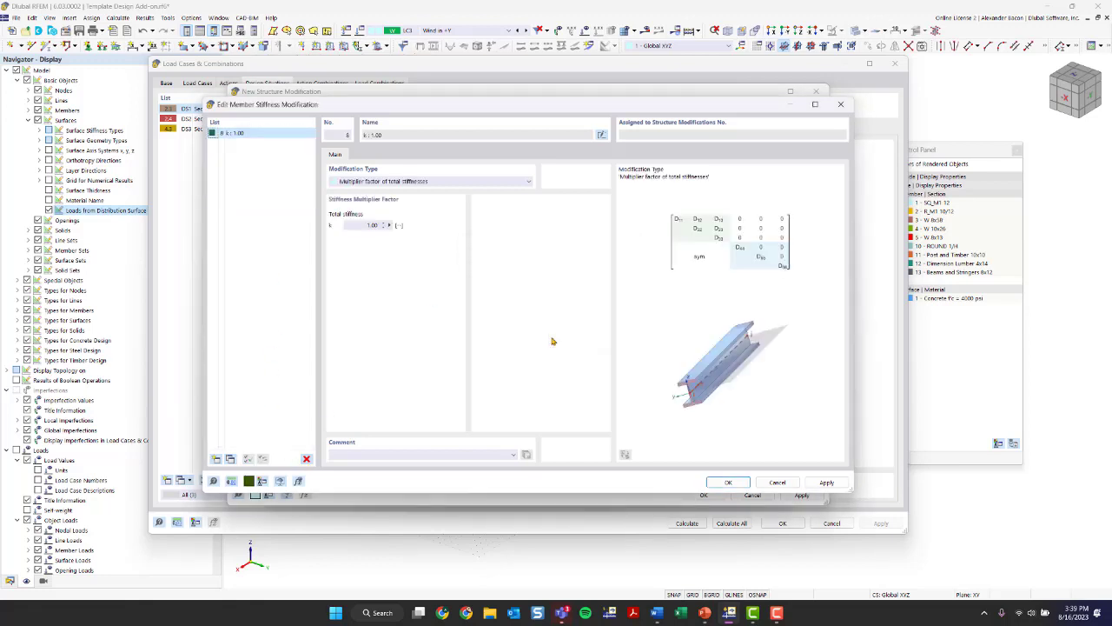
pyautogui.moveTo(282, 109); pyautogui.dragTo(310, 128)
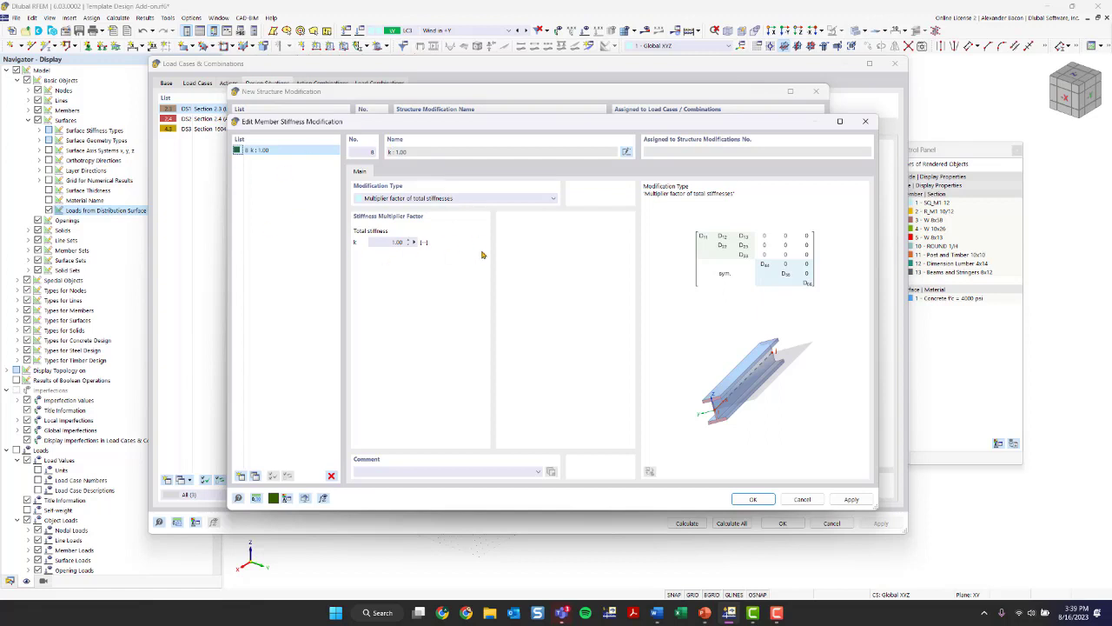
# - Try the modification type with multiplier factors of partial stiffnesses, weights and masses for the new member stiffness modification
pyautogui.click(445, 199)
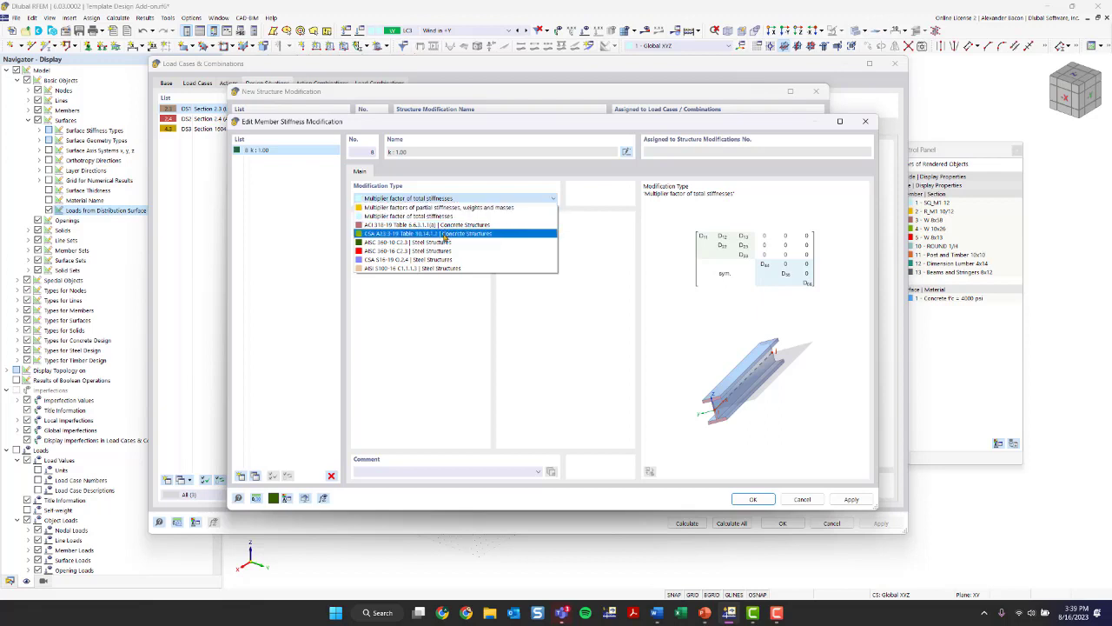
pyautogui.click(454, 218)
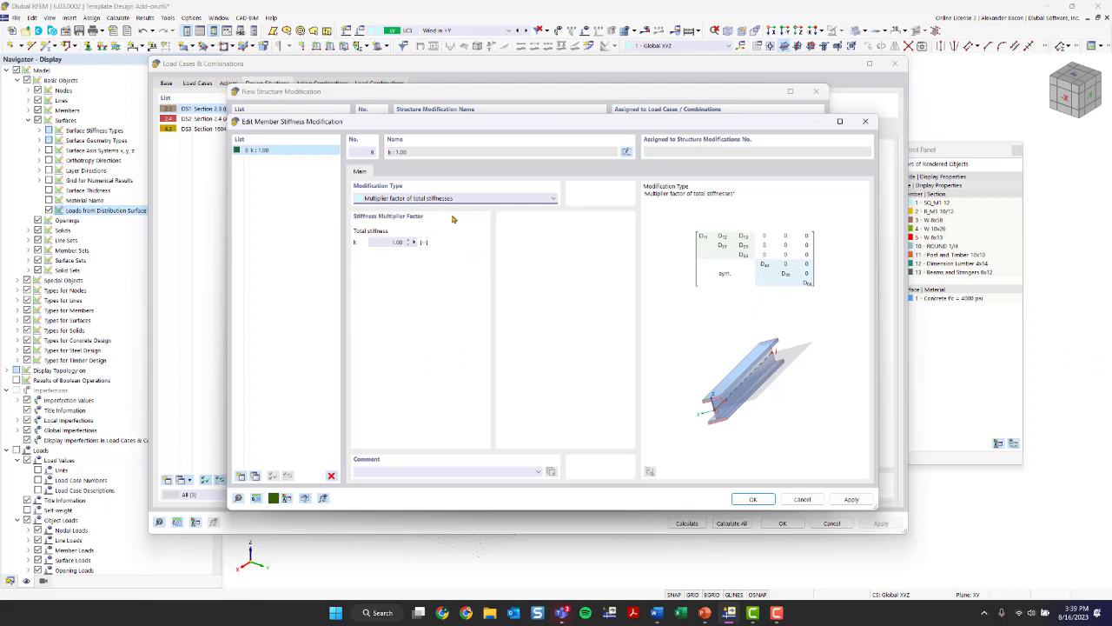
pyautogui.click(403, 199)
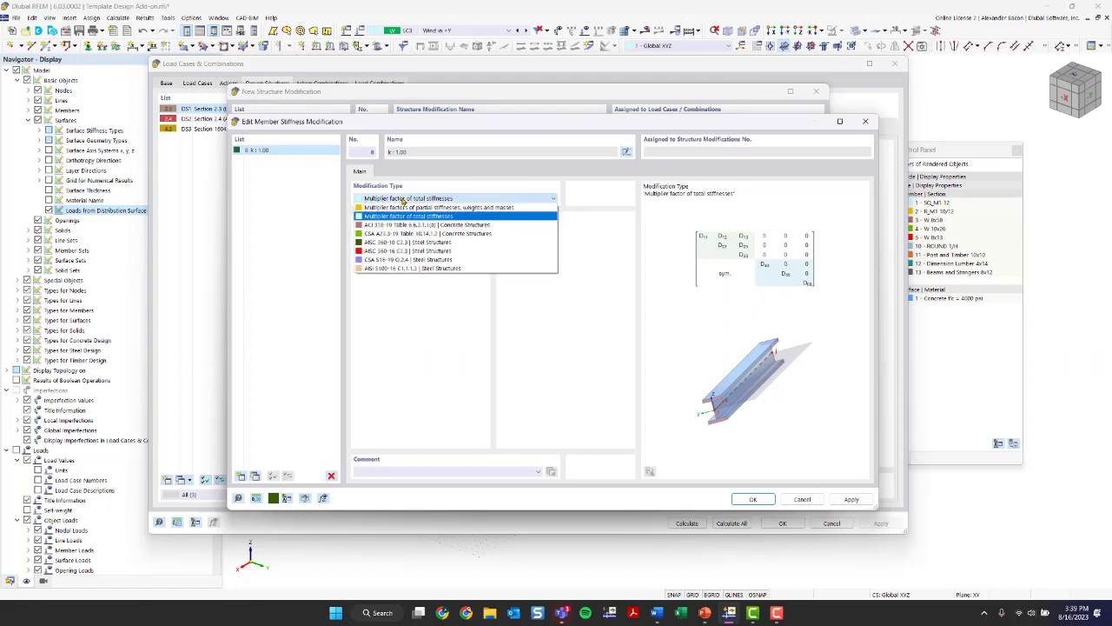
pyautogui.click(409, 207)
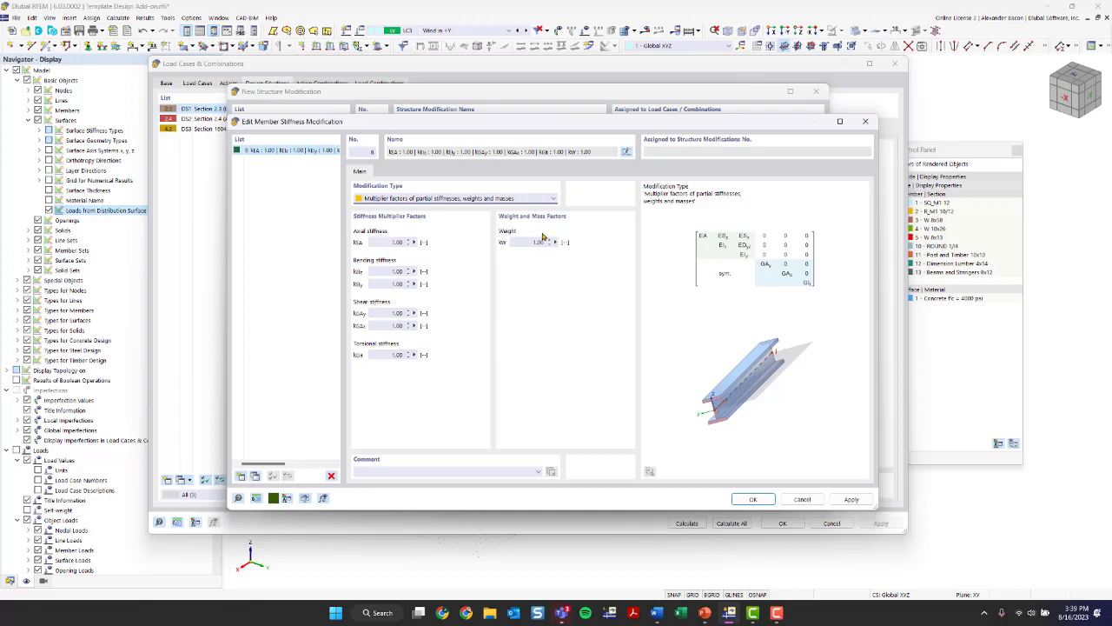
# - Set the member stiffness modification type to AISC 360-16 C2.3 for steel structures, keeping the iterative LRFD settings
pyautogui.click(409, 202)
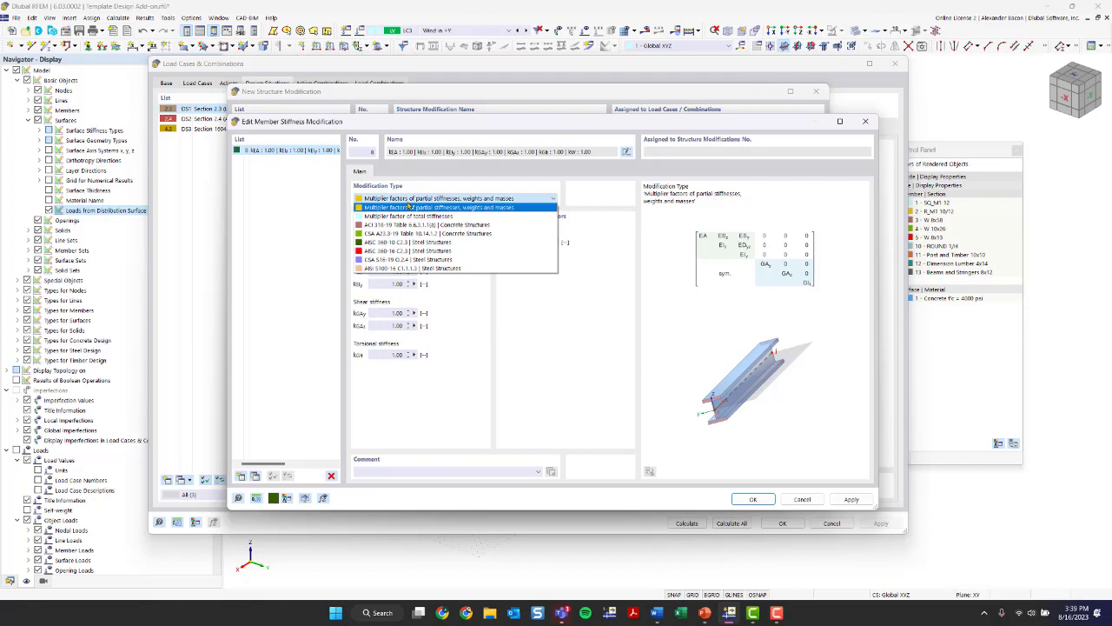
pyautogui.click(412, 251)
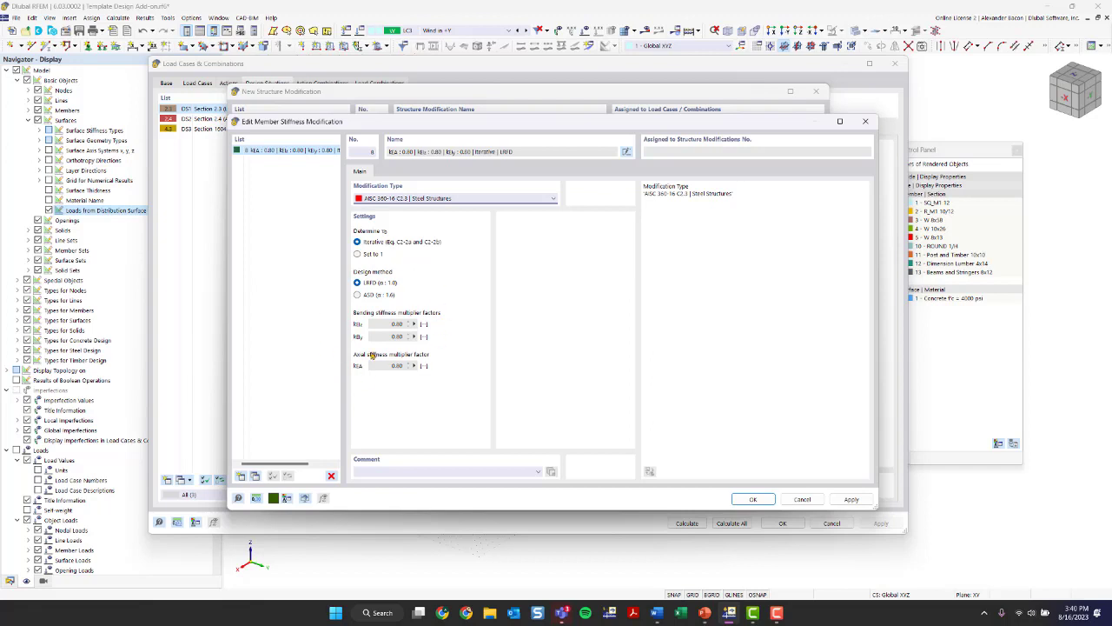
pyautogui.click(752, 499)
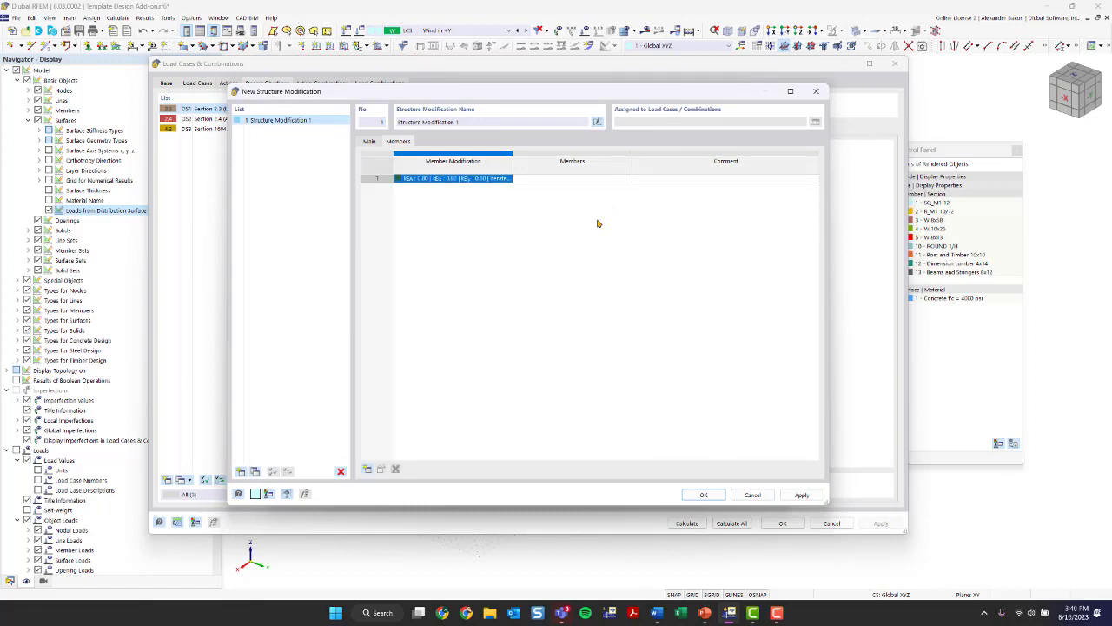
# - Assign the AISC stiffness modification to all members of the steel frame, numbers 6,8,17-26,36,37, selecting them in plan view
pyautogui.click(569, 179)
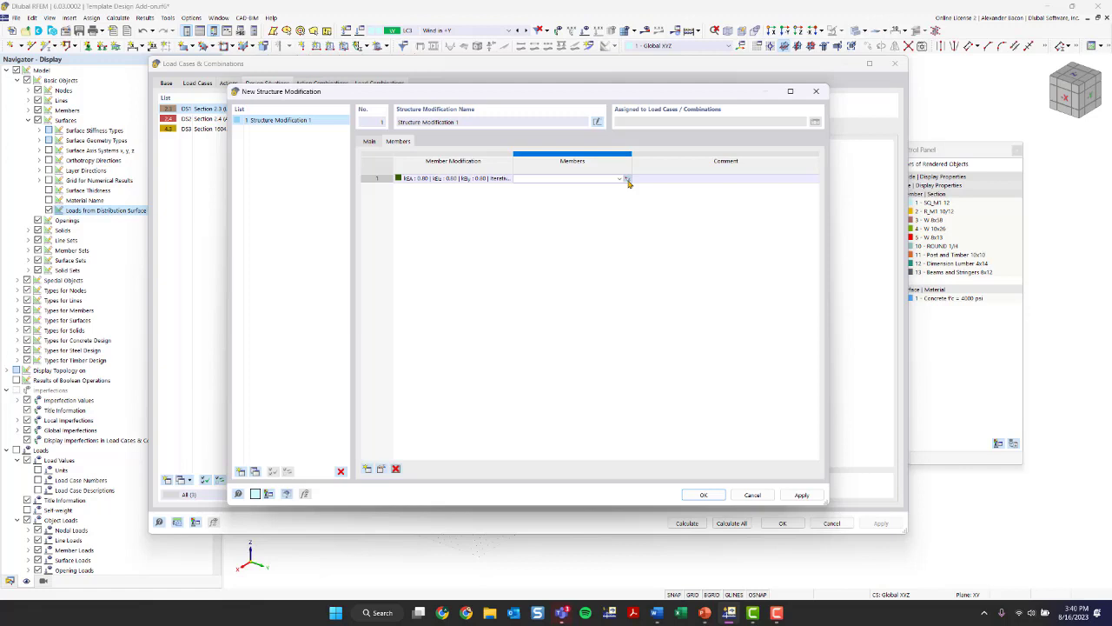
pyautogui.click(626, 180)
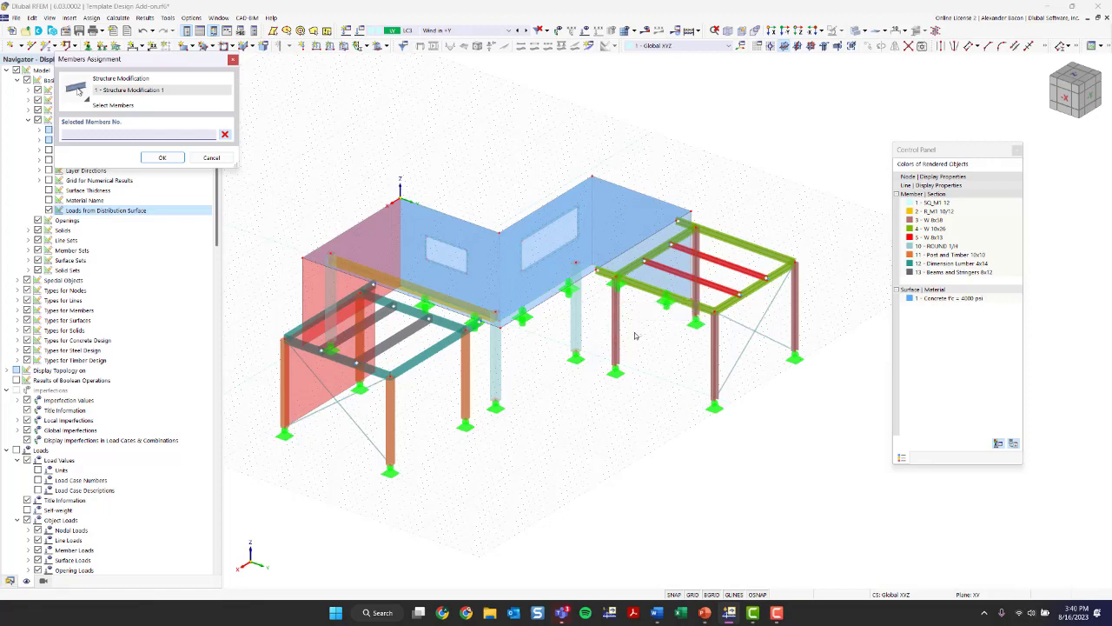
pyautogui.keyDown('ctrl'); pyautogui.moveTo(697, 371); pyautogui.dragTo(760, 478, button='middle'); pyautogui.keyUp('ctrl')
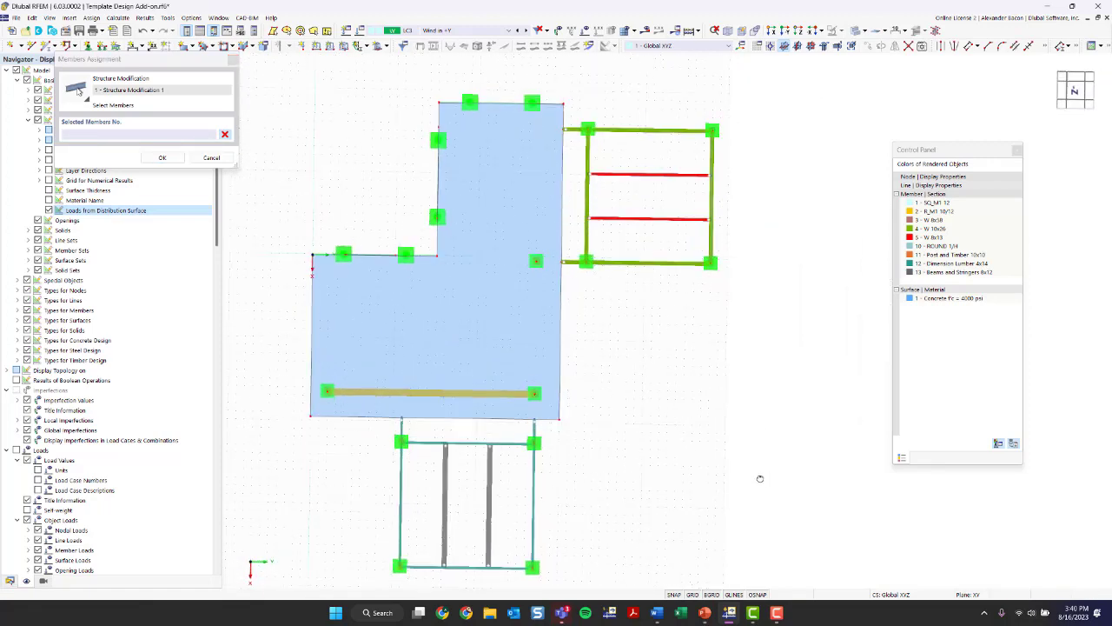
pyautogui.moveTo(749, 110); pyautogui.dragTo(577, 298)
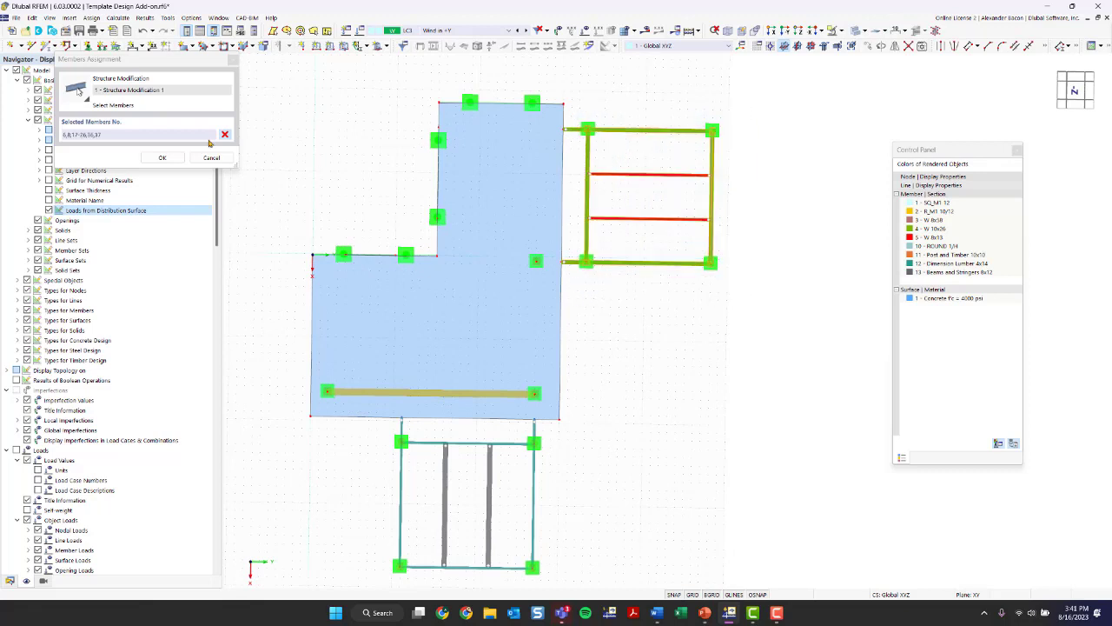
pyautogui.moveTo(115, 59); pyautogui.dragTo(252, 98)
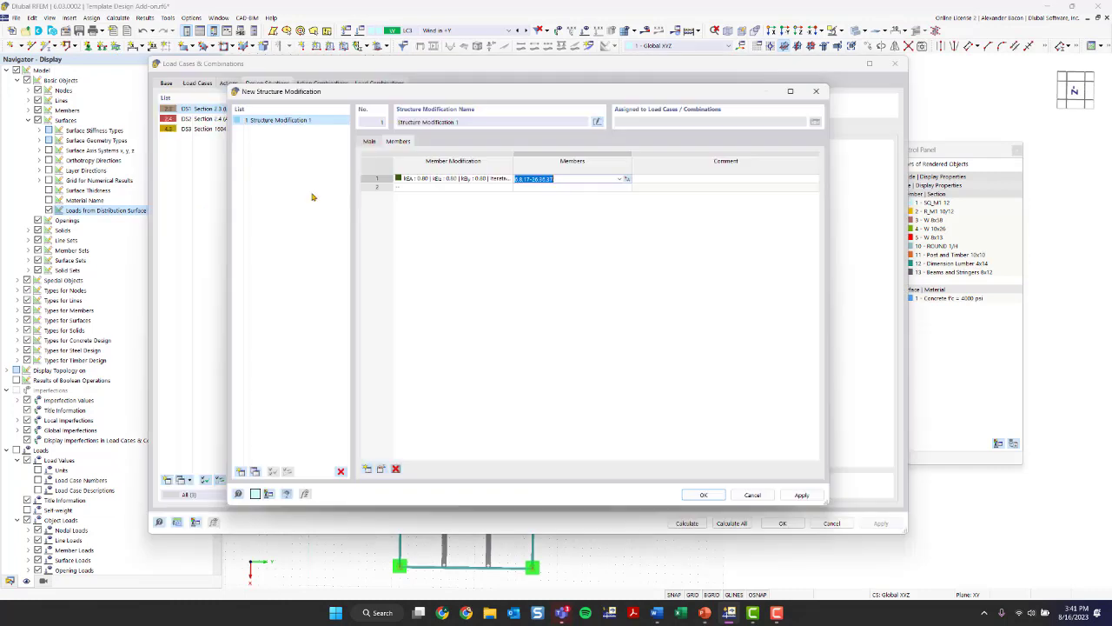
pyautogui.click(298, 197)
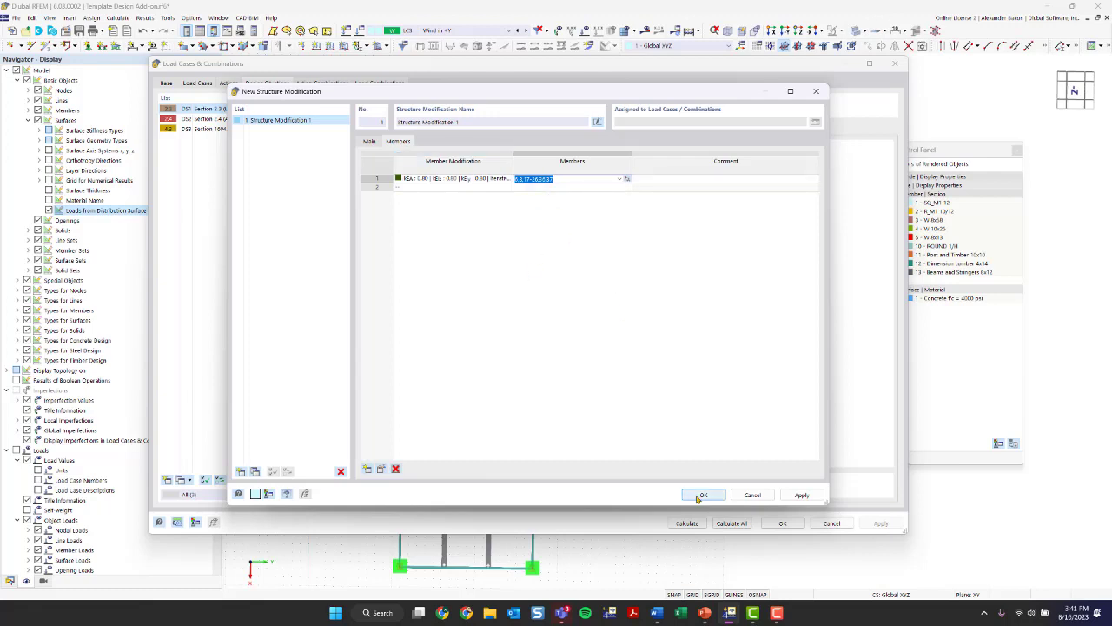
# - Add a new member stiffness modification in the second row, using ACI 318-19 Table 6.6.3.1.1(a) for concrete structures with component type Columns
pyautogui.click(508, 188)
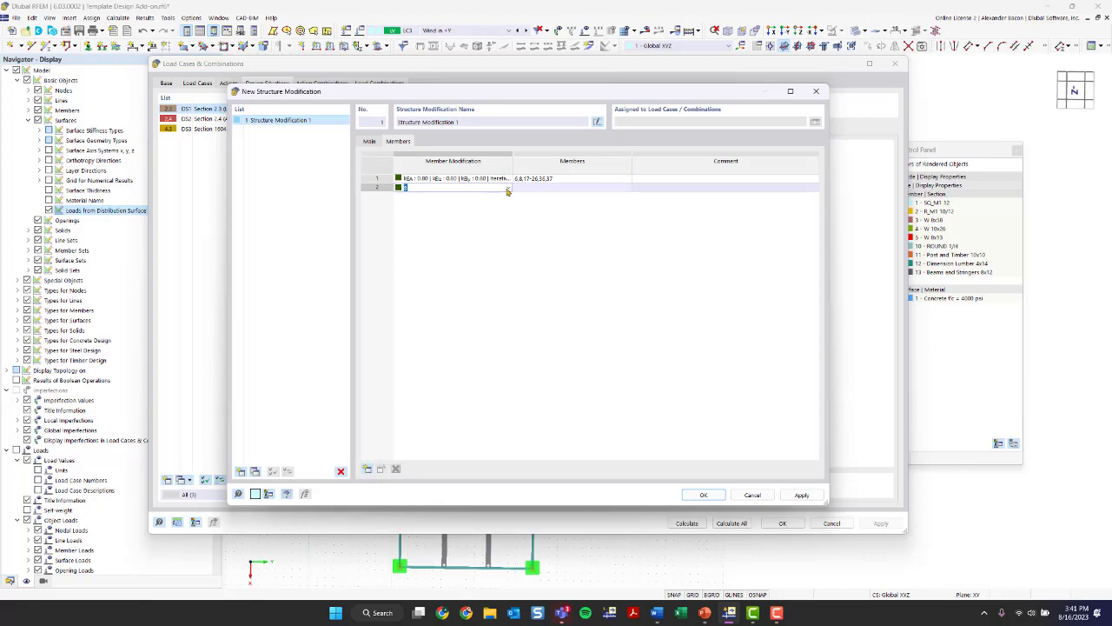
pyautogui.click(507, 189)
pyautogui.click(495, 205)
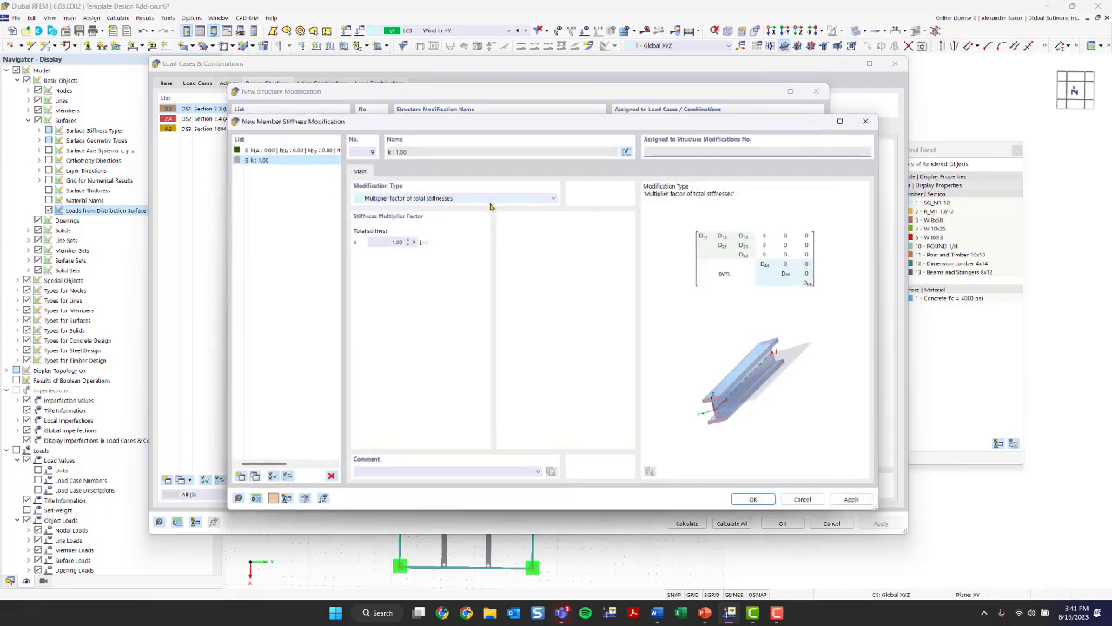
pyautogui.click(409, 200)
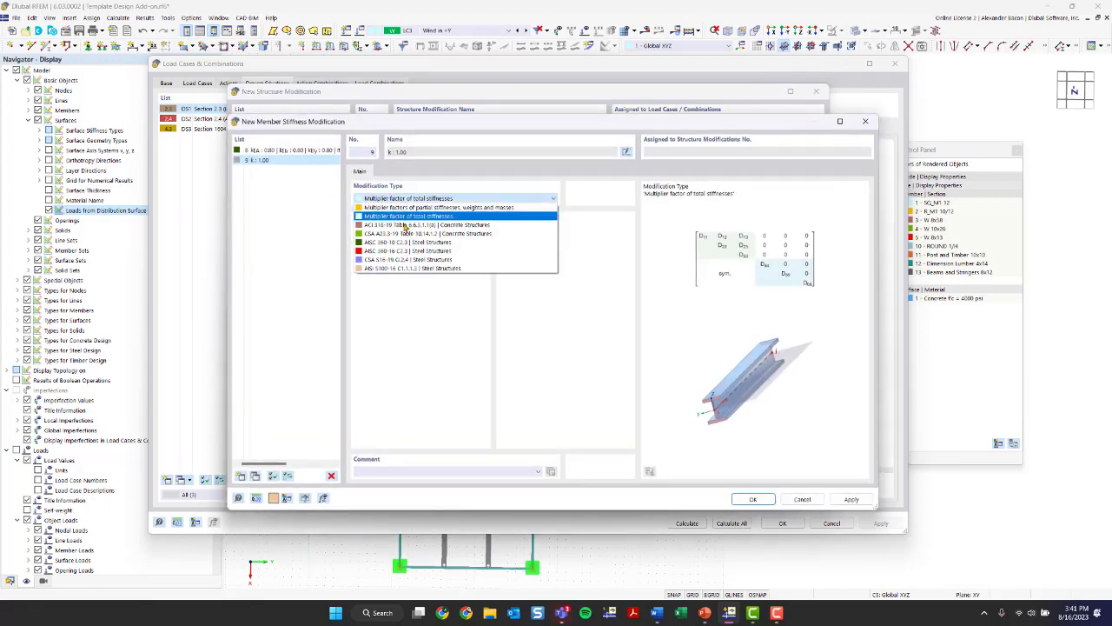
pyautogui.click(404, 225)
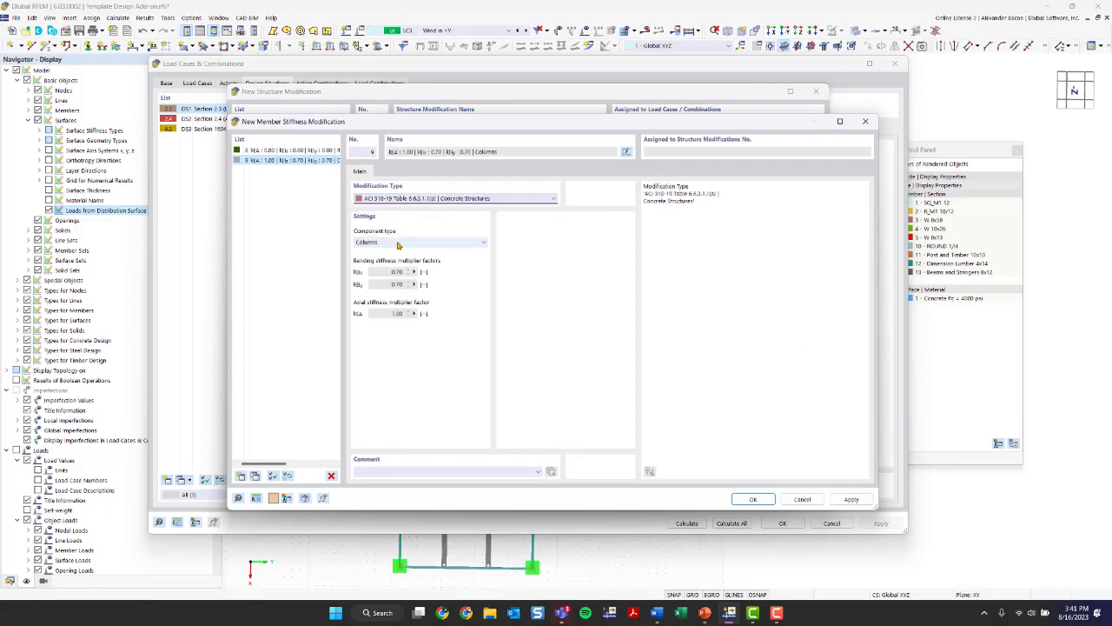
pyautogui.click(753, 499)
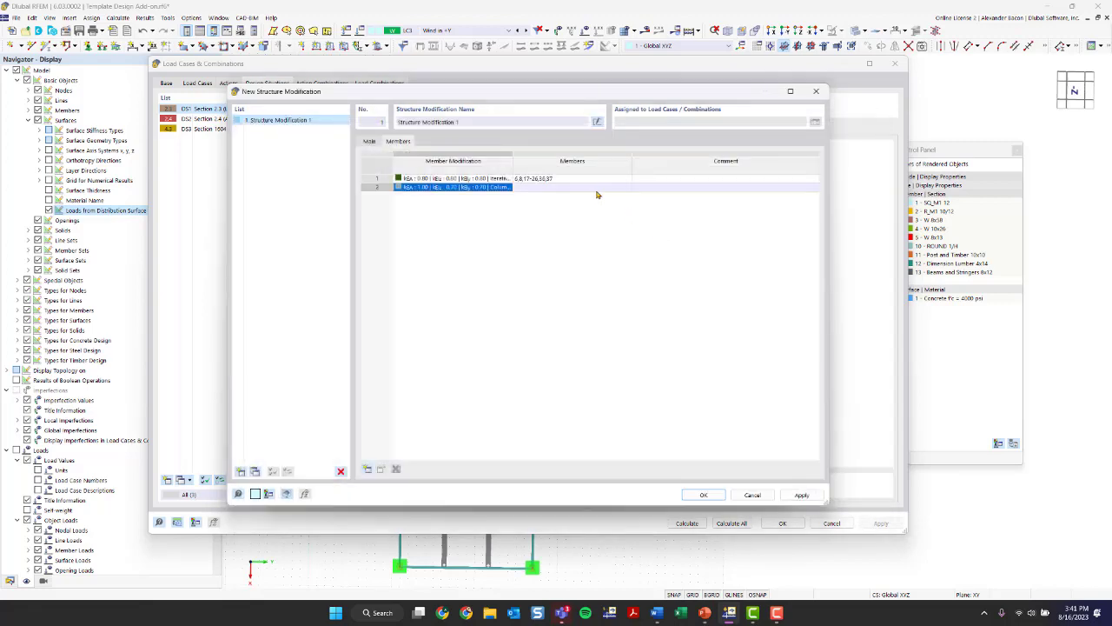
# - Assign the ACI column stiffness modification to the concrete columns, members 2, 41 and 44, selecting them in the 3D view
pyautogui.click(608, 187)
pyautogui.click(627, 187)
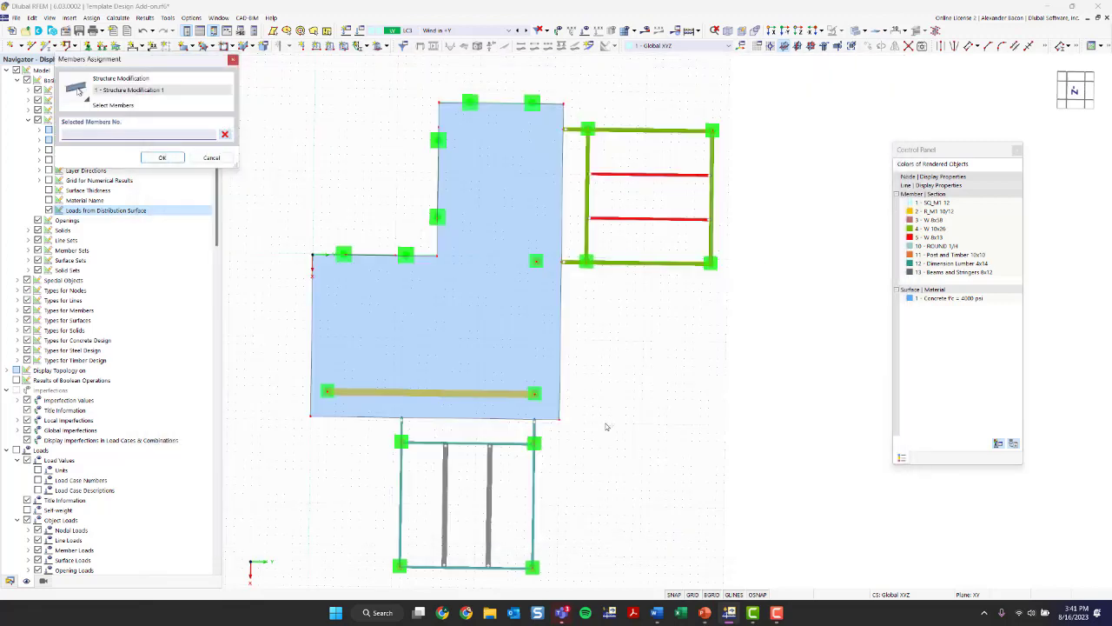
pyautogui.keyDown('ctrl'); pyautogui.moveTo(634, 426); pyautogui.dragTo(270, 315, button='middle'); pyautogui.keyUp('ctrl')
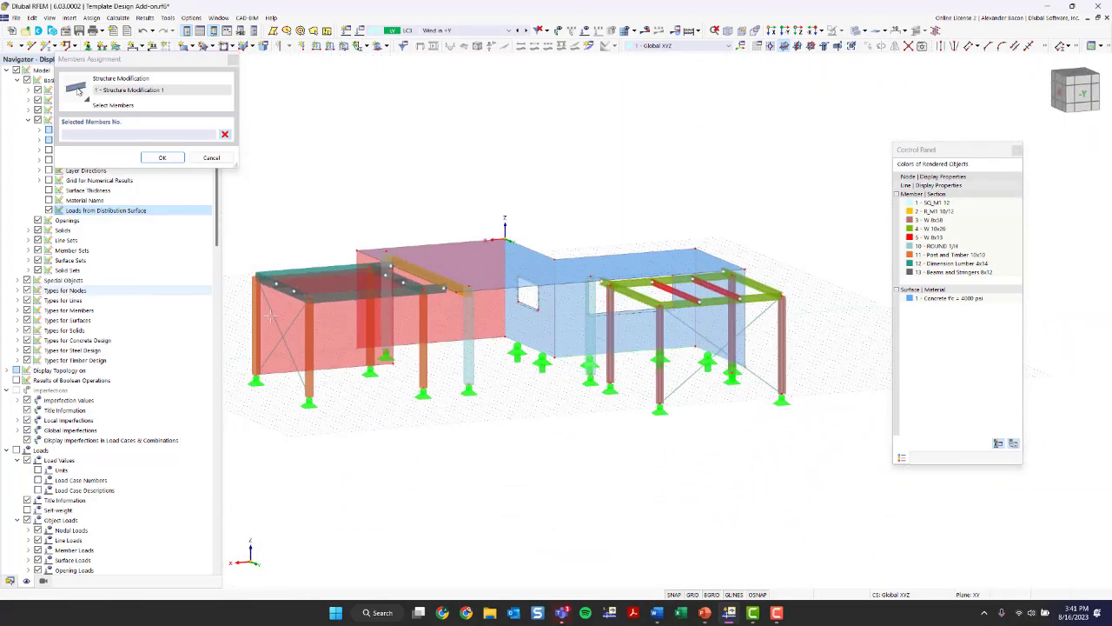
pyautogui.click(386, 330)
pyautogui.click(470, 365)
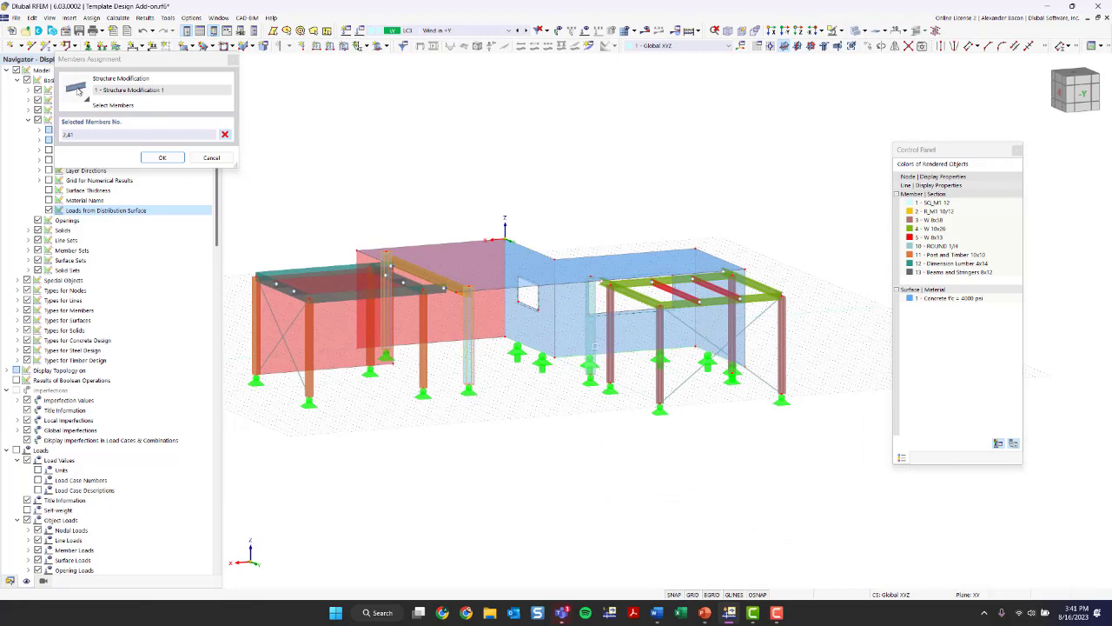
pyautogui.click(161, 157)
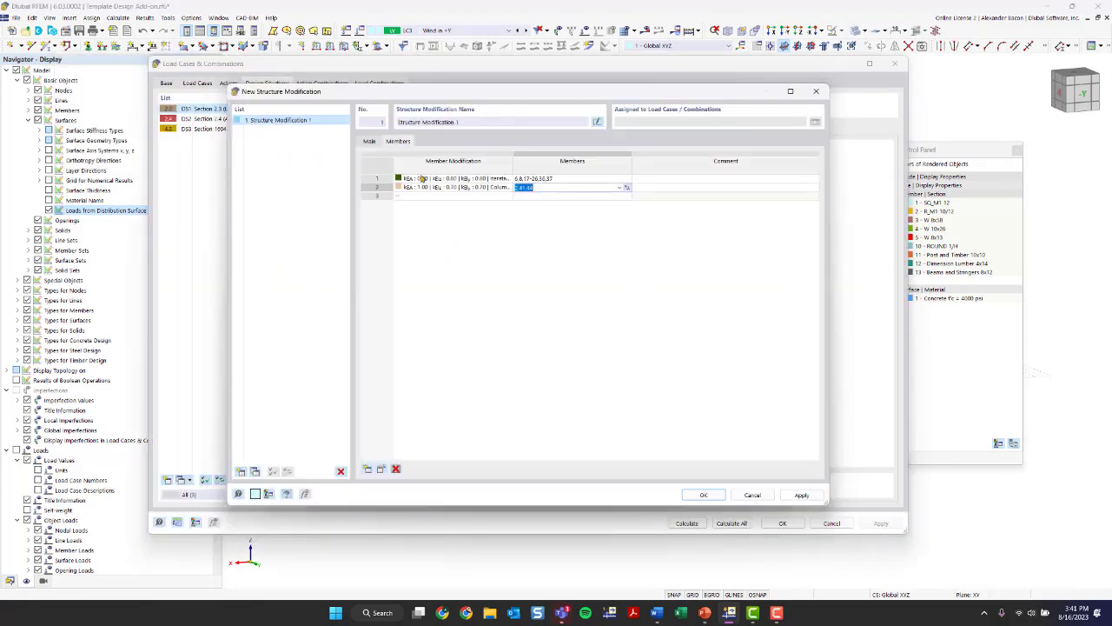
# - Add a third-row member stiffness modification using ACI 318-19 Table 6.6.3.1.1(a) for concrete structures with component type Beams
pyautogui.click(459, 198)
pyautogui.click(510, 198)
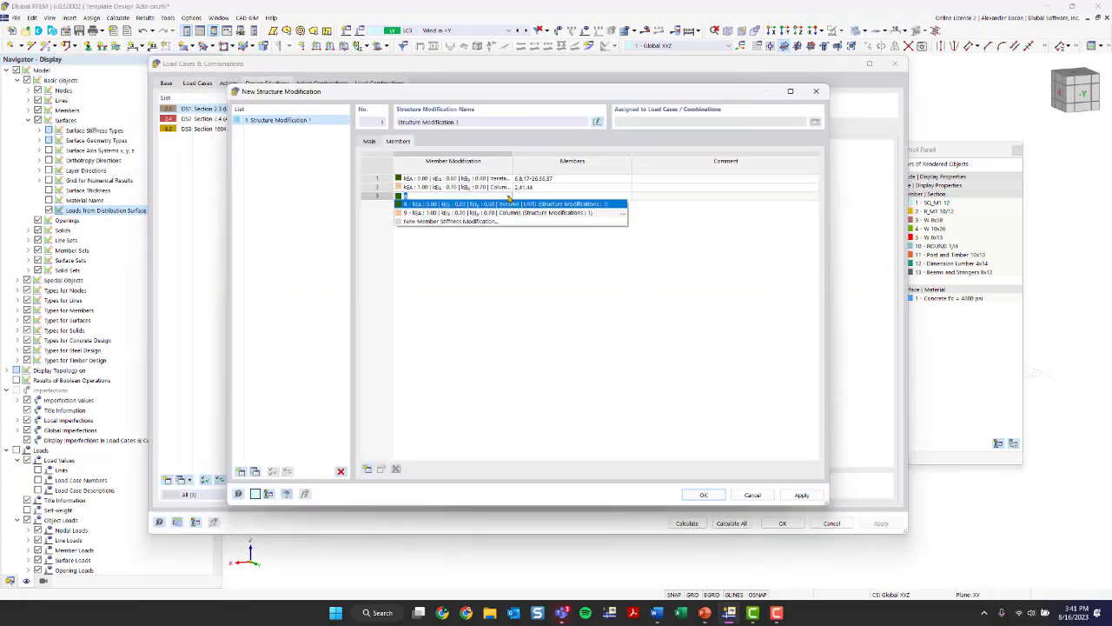
pyautogui.click(407, 221)
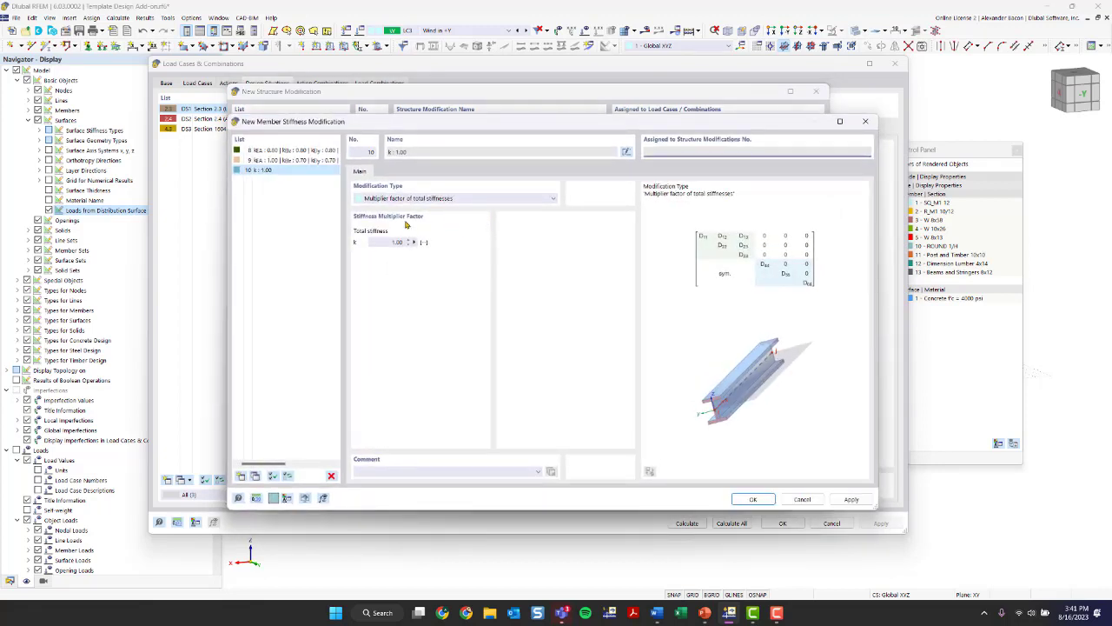
pyautogui.click(400, 198)
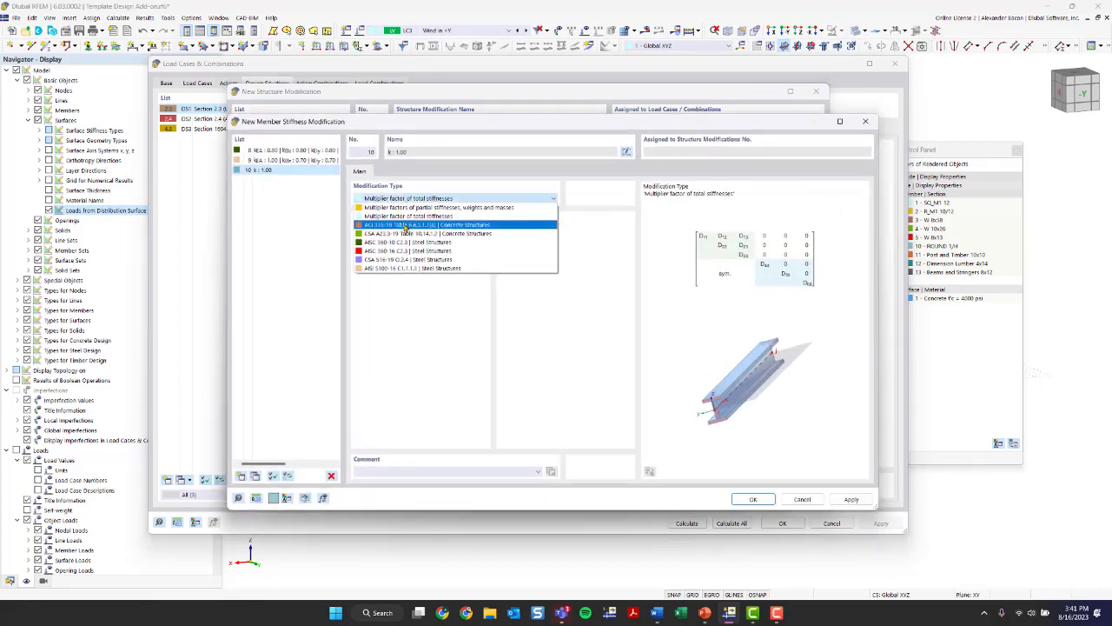
pyautogui.click(400, 243)
pyautogui.click(385, 244)
pyautogui.click(386, 254)
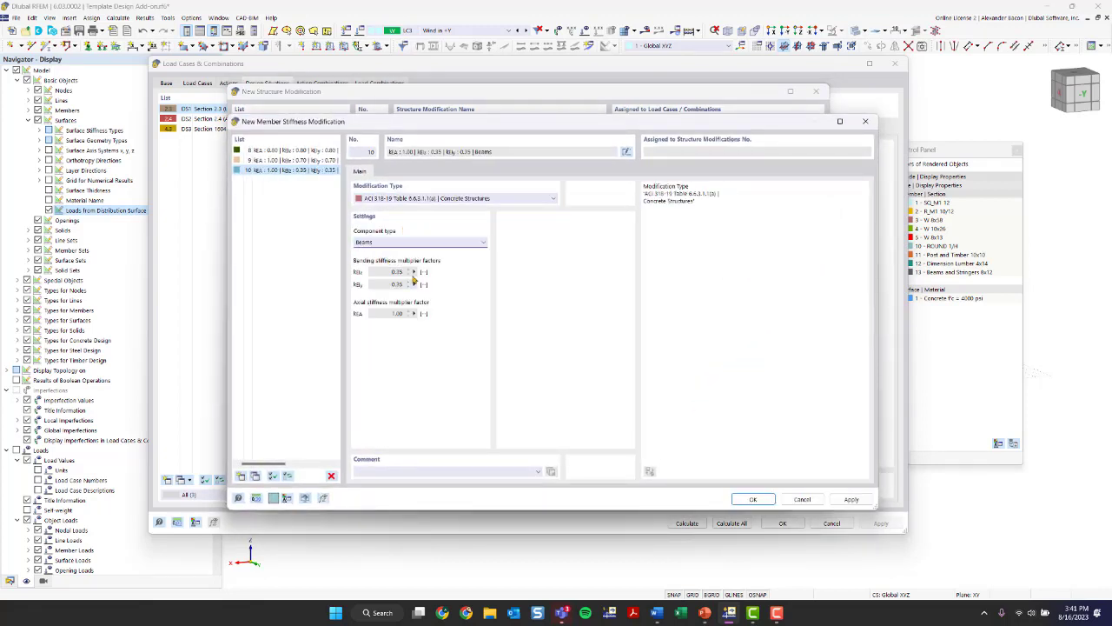
pyautogui.click(753, 499)
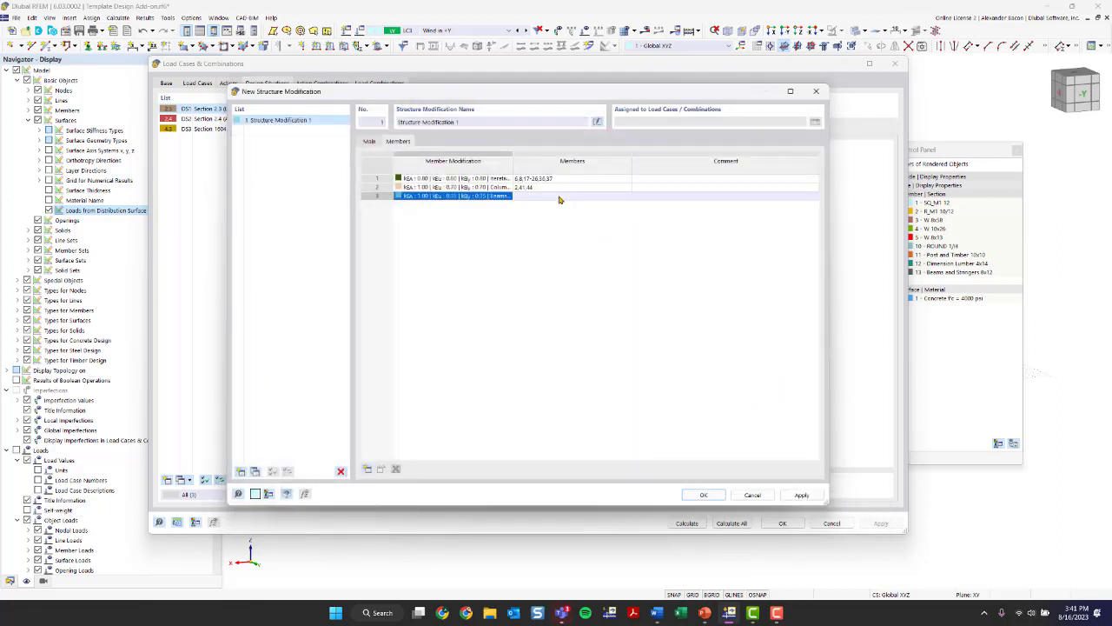
# - Assign the ACI beam stiffness modification to member 4, the concrete rib under the roof slab
pyautogui.click(613, 196)
pyautogui.click(625, 198)
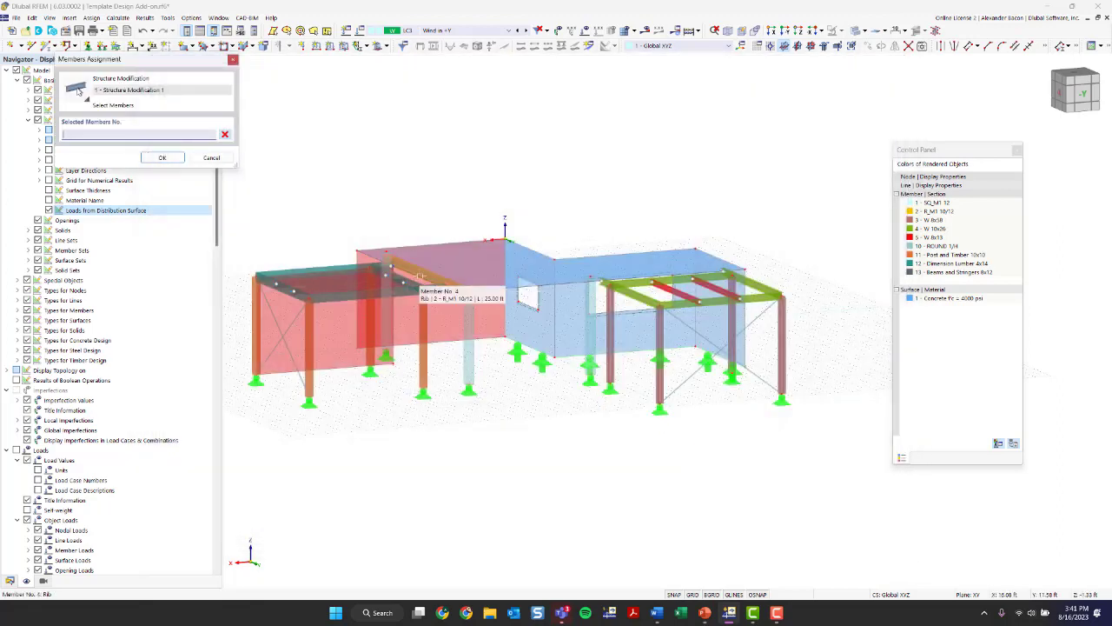
pyautogui.click(419, 277)
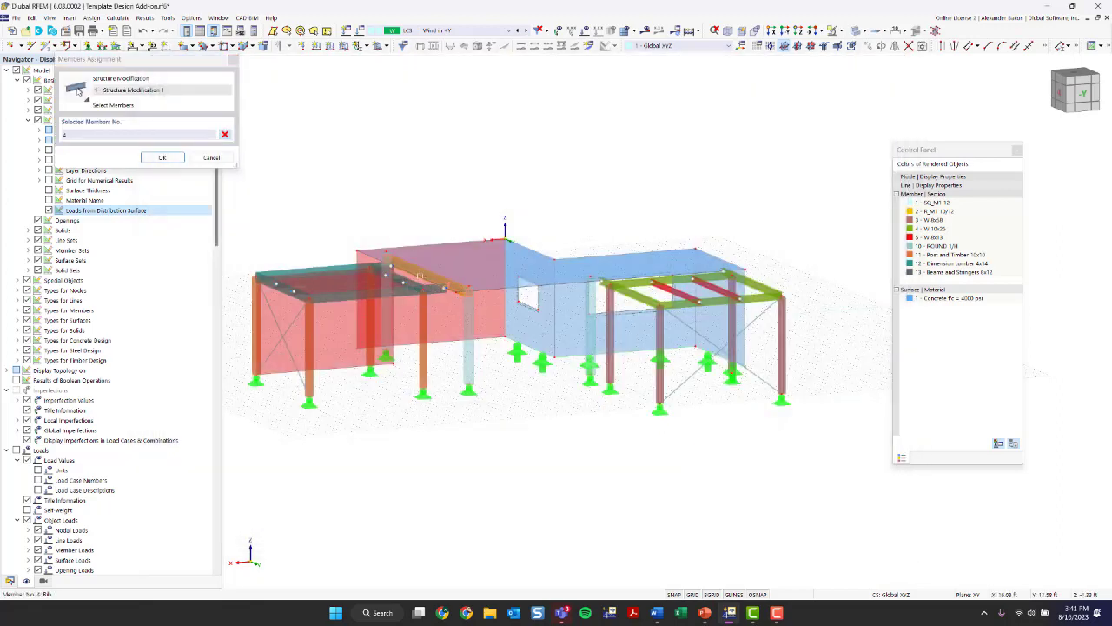
pyautogui.click(162, 157)
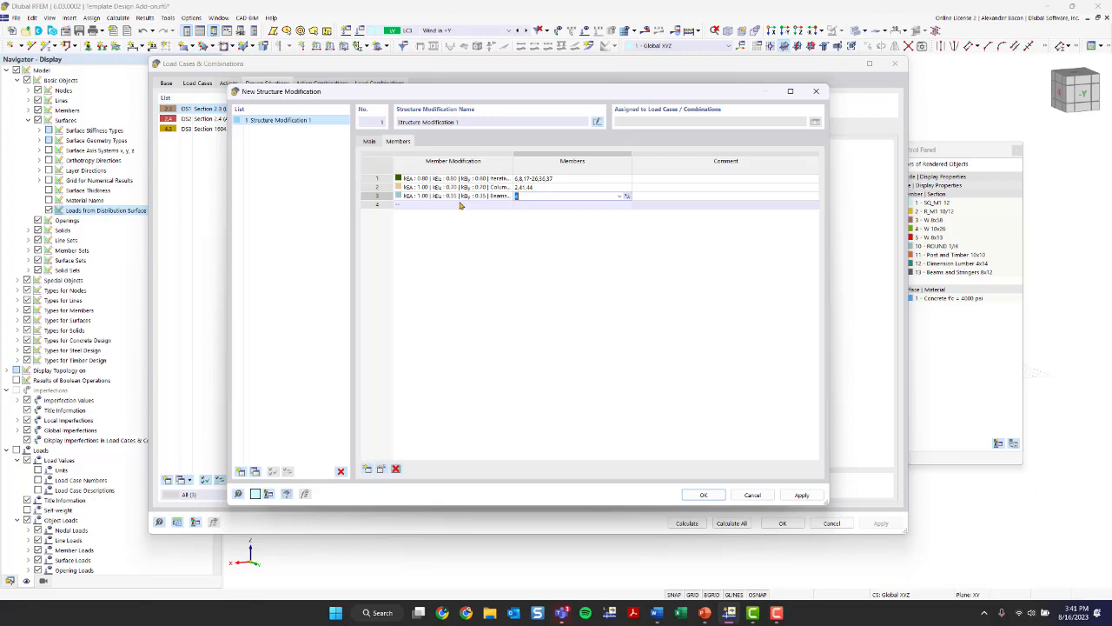
# - Enable stiffness modification of surfaces alongside members in Structure Modification 1 and open its surface assignments
pyautogui.click(369, 140)
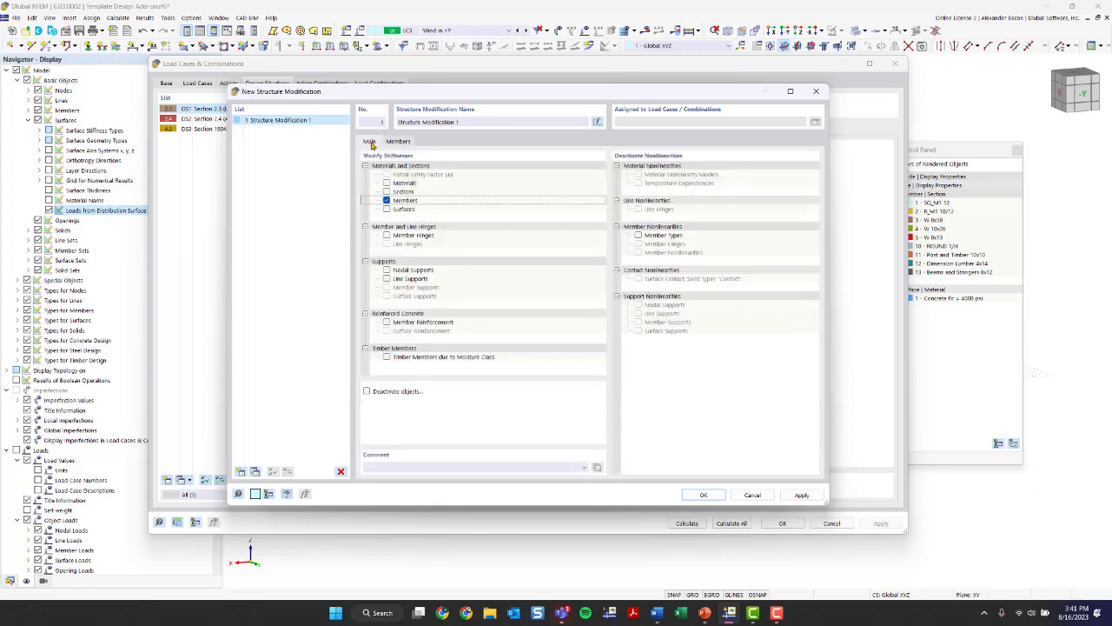
pyautogui.click(387, 201)
pyautogui.click(387, 209)
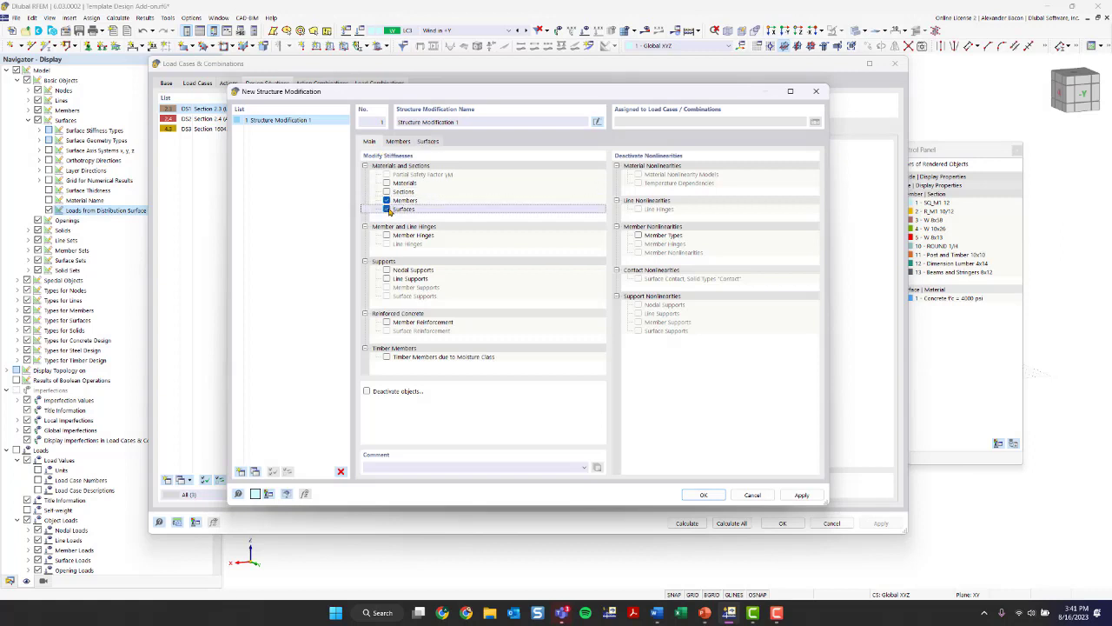
pyautogui.click(428, 141)
# - Add the 0.25 flat plates and flat slabs surface modification in the first row and assign it to roof slab surface 6
pyautogui.click(492, 178)
pyautogui.click(511, 180)
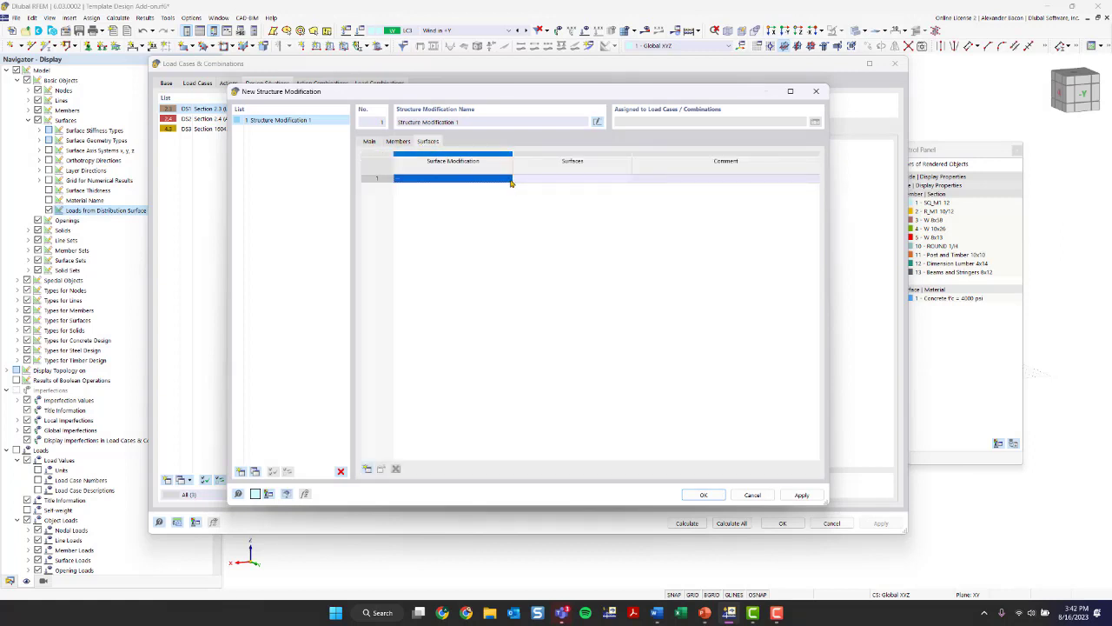
pyautogui.click(504, 178)
pyautogui.click(508, 180)
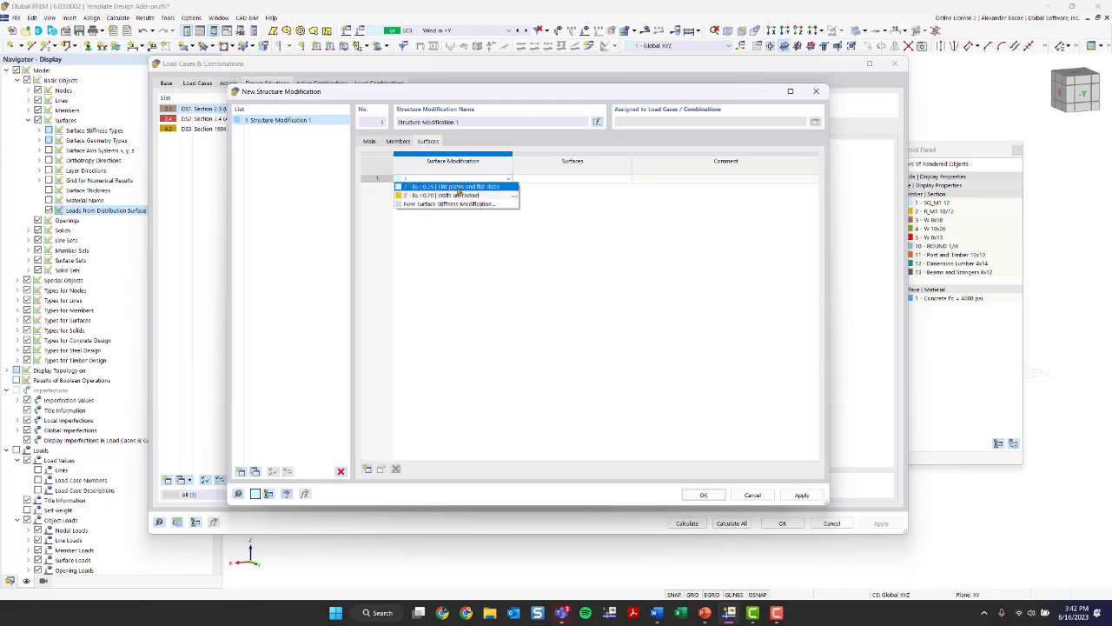
pyautogui.click(458, 187)
pyautogui.click(509, 180)
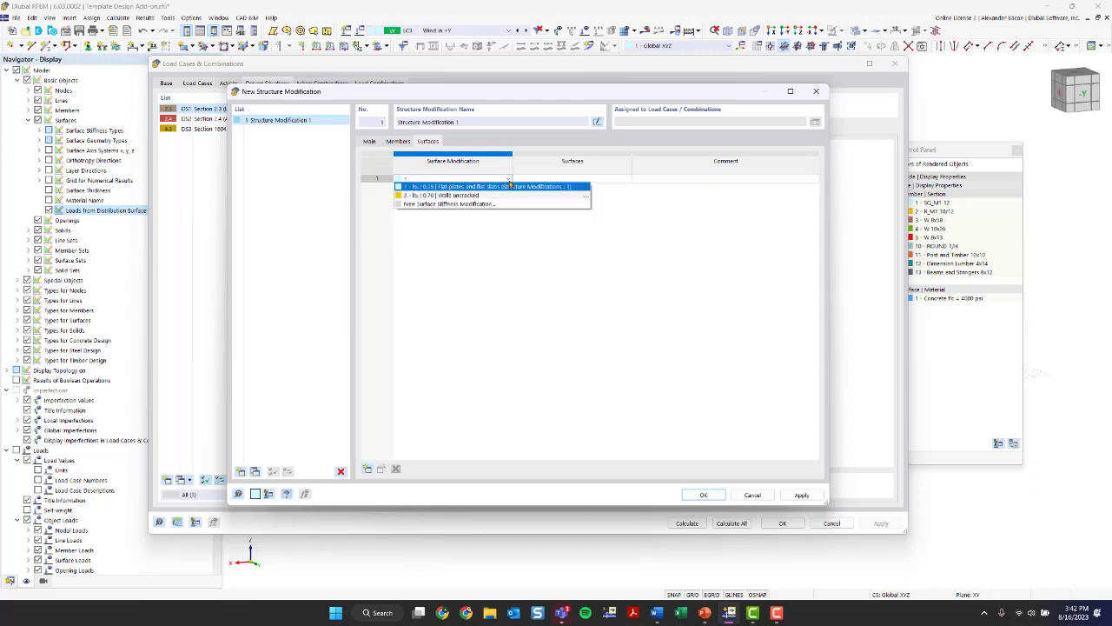
pyautogui.click(505, 187)
pyautogui.click(551, 179)
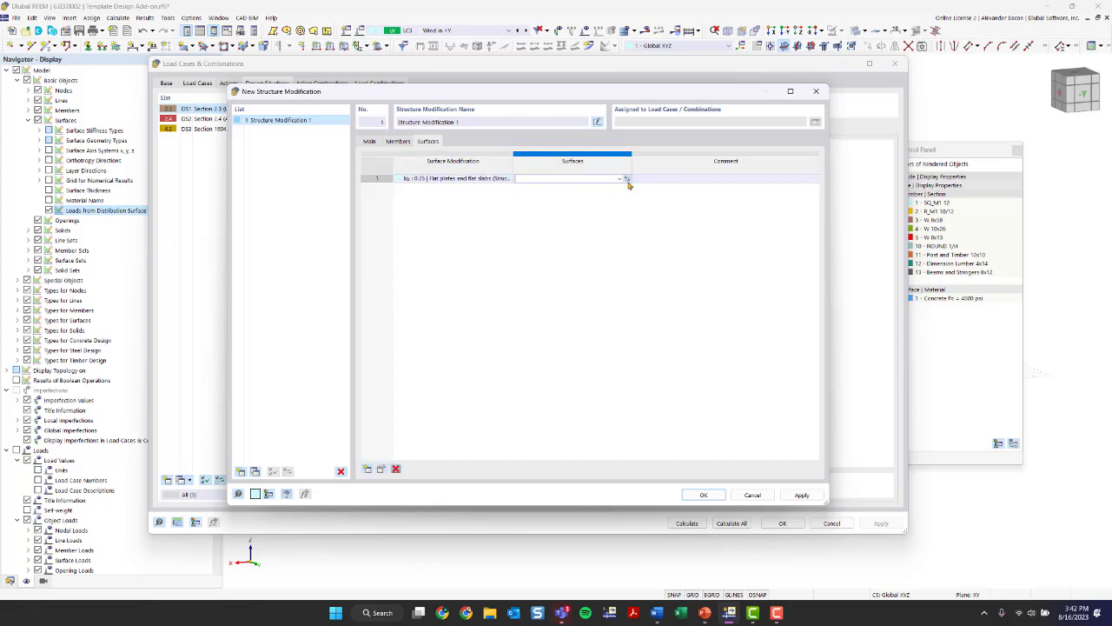
pyautogui.click(627, 181)
pyautogui.click(499, 256)
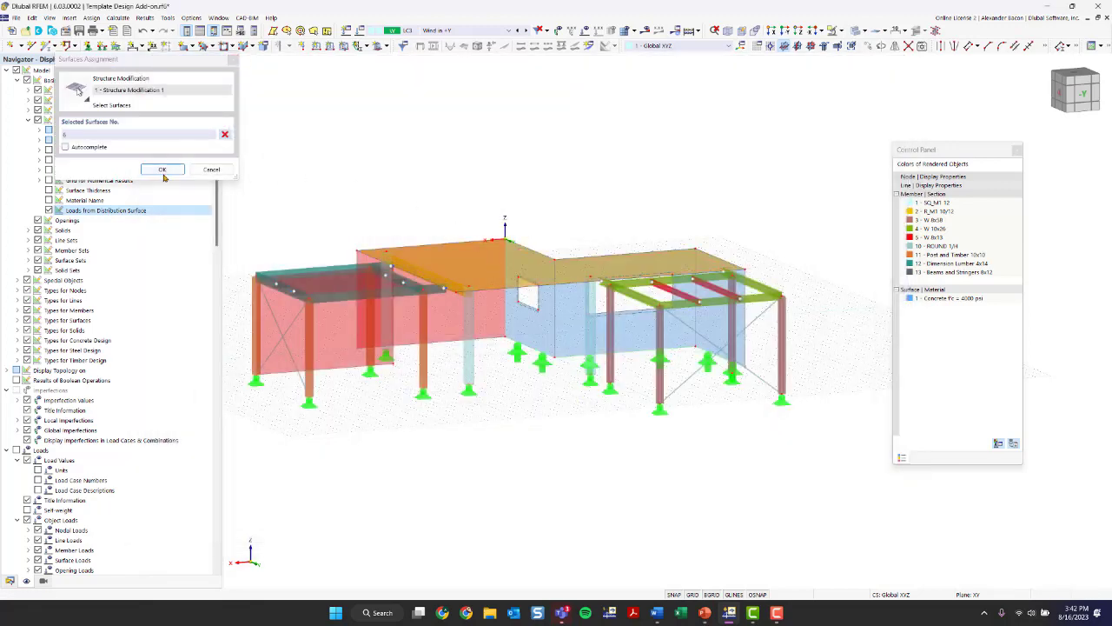
pyautogui.click(161, 169)
# - Add the 0.70 uncracked walls surface modification in the second row, assign it to the concrete walls, and save the structure modification
pyautogui.click(451, 188)
pyautogui.click(508, 188)
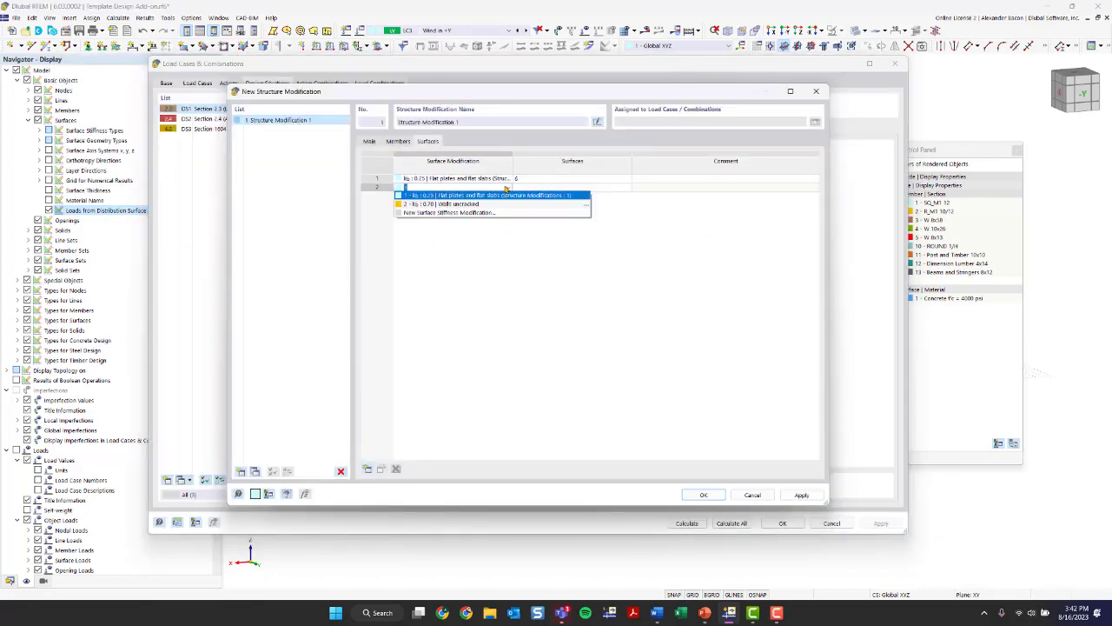
pyautogui.click(524, 200)
pyautogui.click(549, 188)
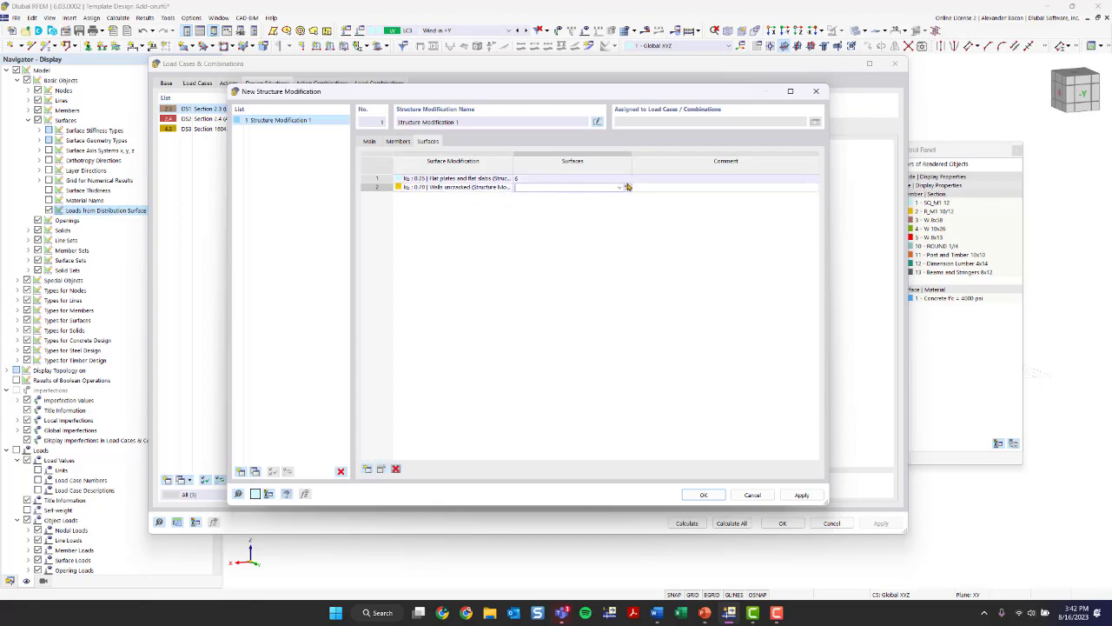
pyautogui.click(626, 187)
pyautogui.scroll(6, 423, 288)
pyautogui.keyDown('ctrl'); pyautogui.moveTo(434, 290); pyautogui.dragTo(679, 469, button='middle'); pyautogui.keyUp('ctrl')
pyautogui.scroll(-10, 516, 287)
pyautogui.moveTo(695, 489); pyautogui.dragTo(489, 393)
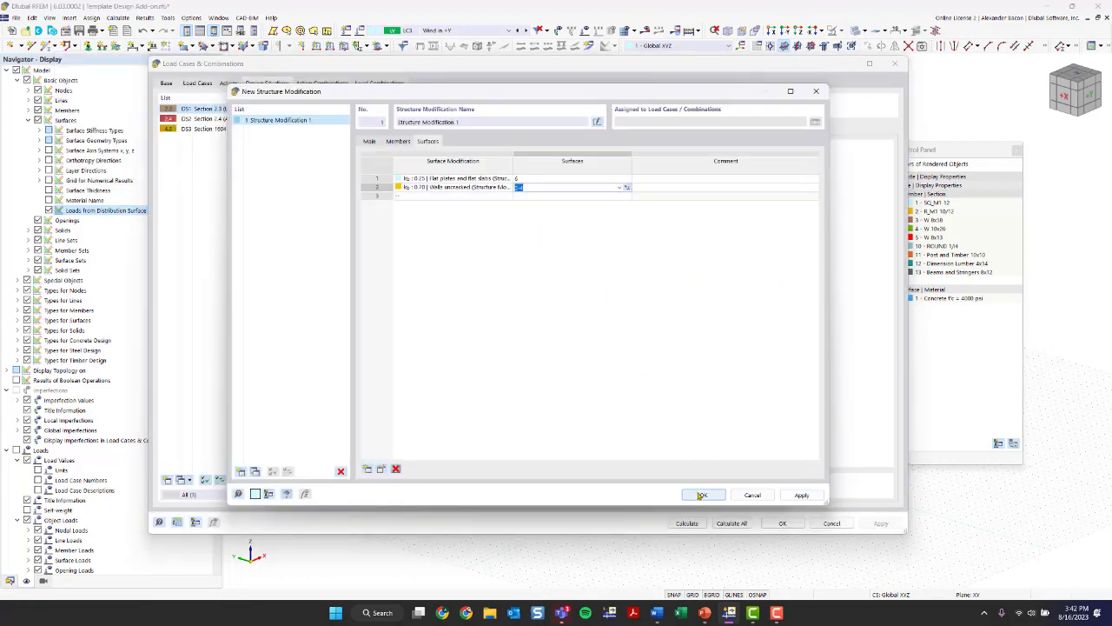
pyautogui.click(369, 141)
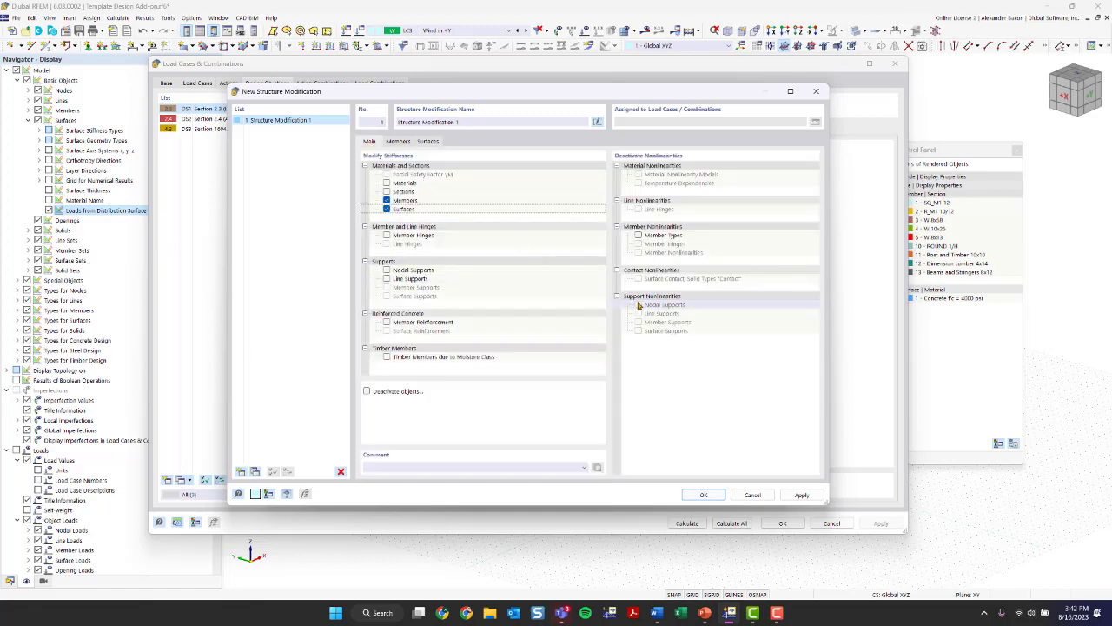
pyautogui.click(710, 497)
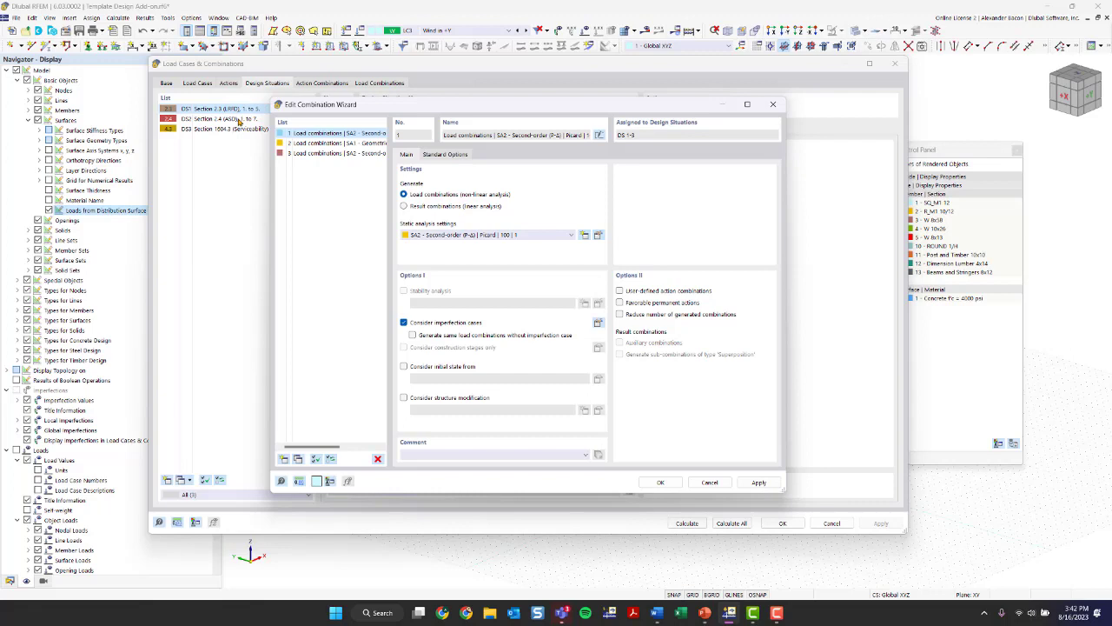
# - Create combination wizard 4 with SA2 second-order (P-Δ) Picard static analysis settings and structure modification considered
pyautogui.click(286, 461)
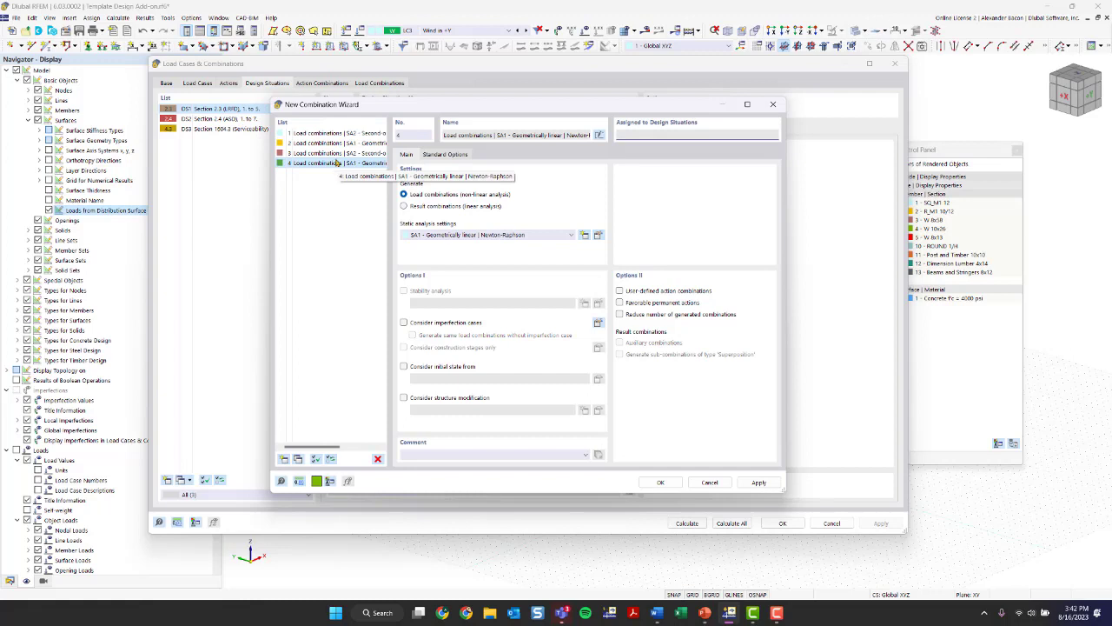
pyautogui.click(471, 234)
pyautogui.click(470, 252)
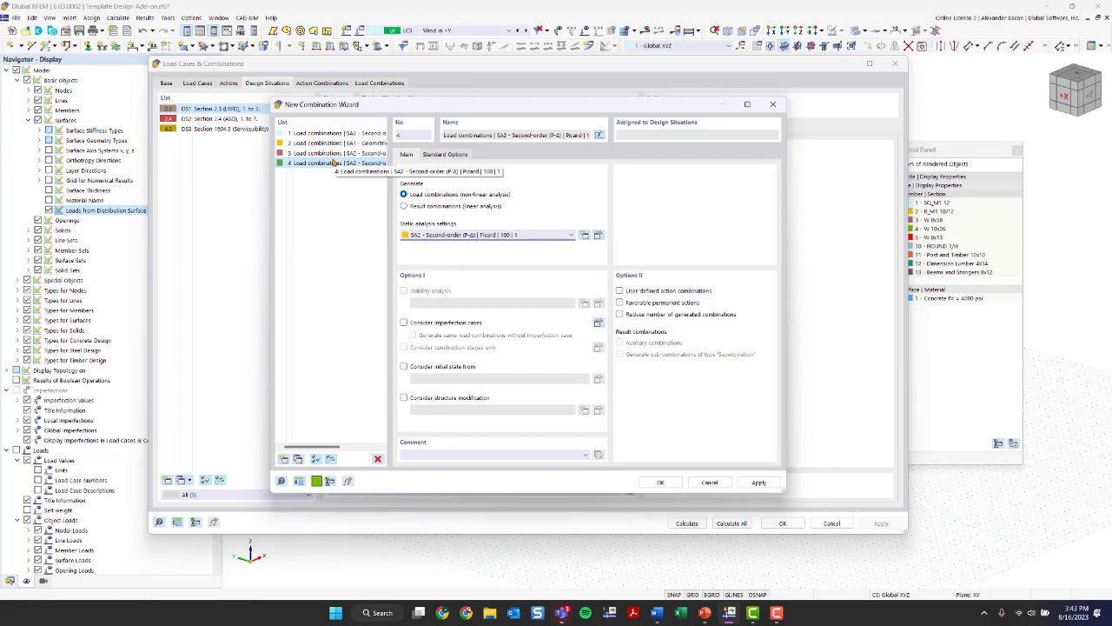
pyautogui.click(434, 398)
# - Open Structure Modification 1 from the new combination wizard and duplicate it as Structure Modification 2
pyautogui.click(597, 412)
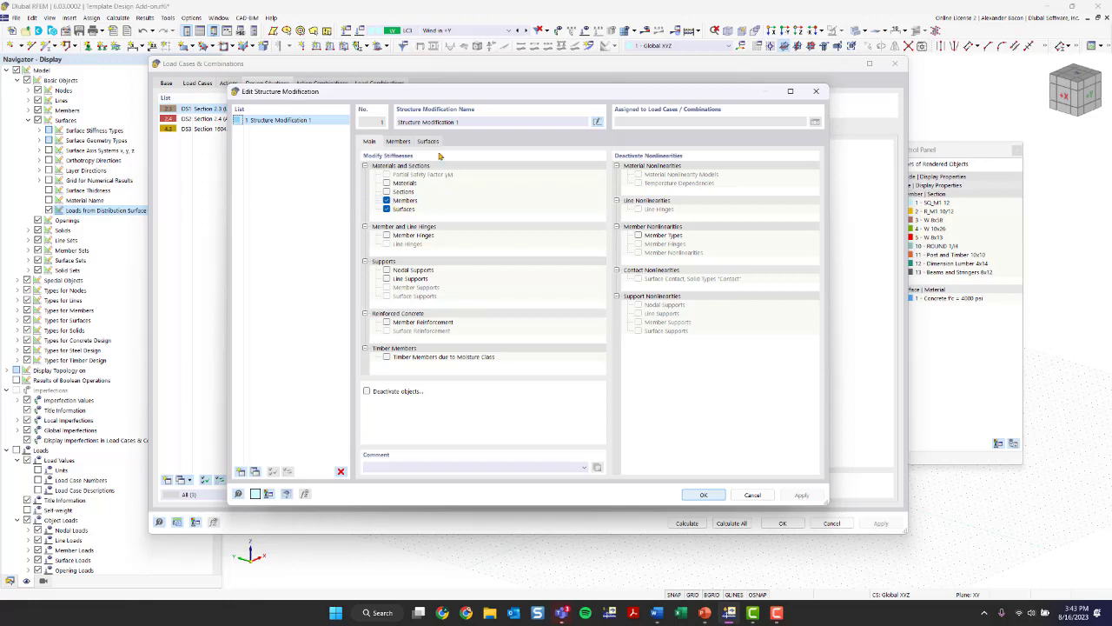
pyautogui.click(402, 141)
pyautogui.click(377, 142)
pyautogui.click(254, 472)
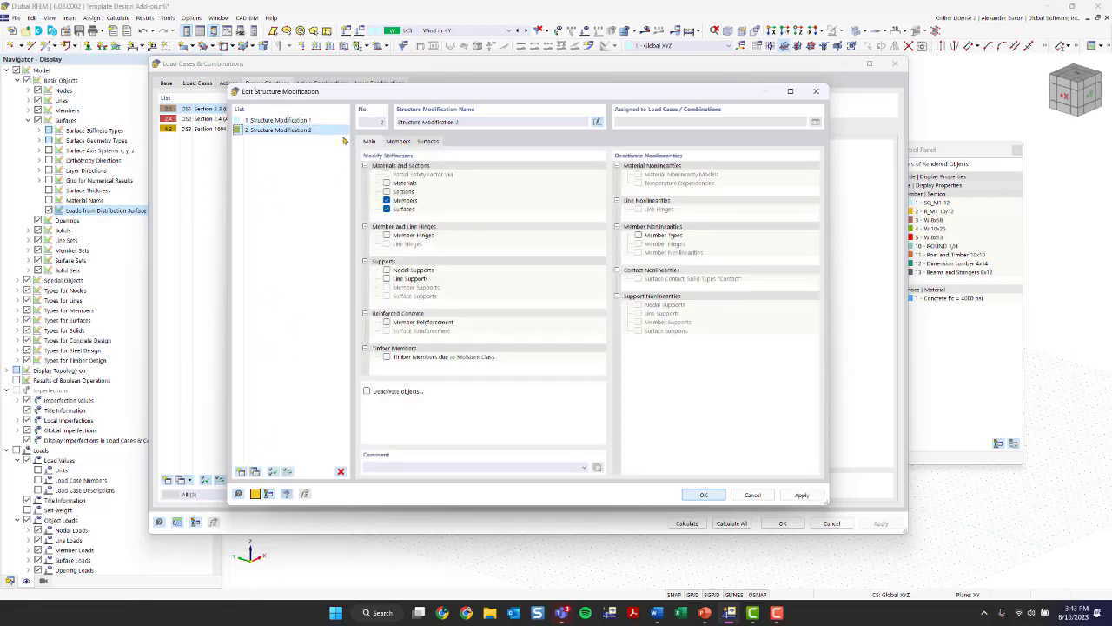
# - Assign a new AISC 360-16 C2.3 member stiffness modification, iterative with ASD, to the first member row of Structure Modification 2 and save the combination wizard
pyautogui.click(402, 143)
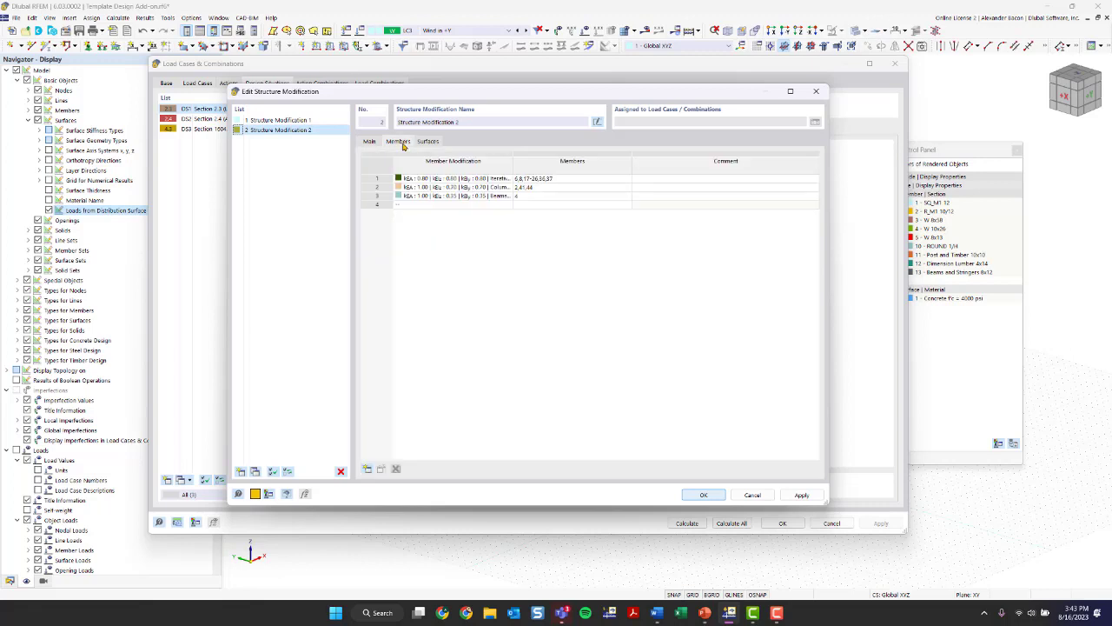
pyautogui.click(482, 180)
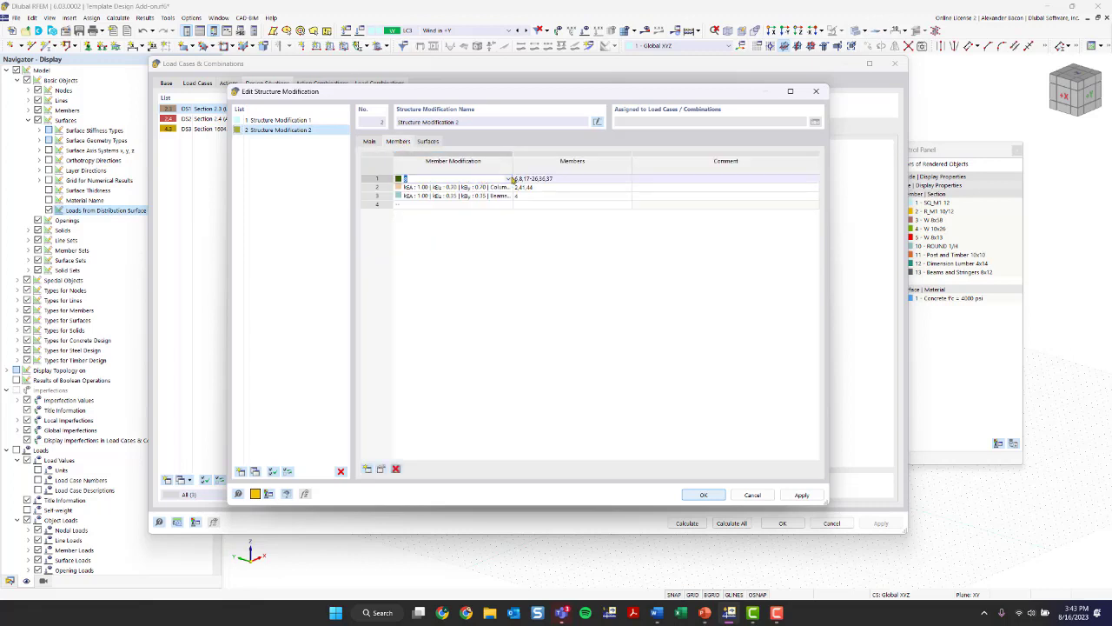
pyautogui.click(508, 178)
pyautogui.click(486, 213)
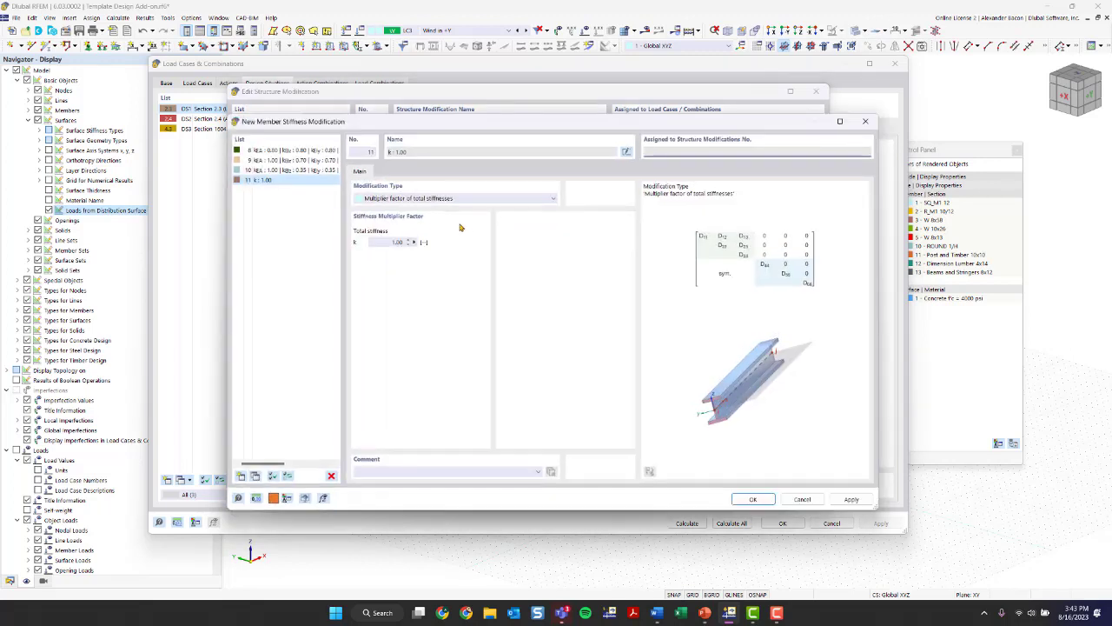
pyautogui.click(423, 199)
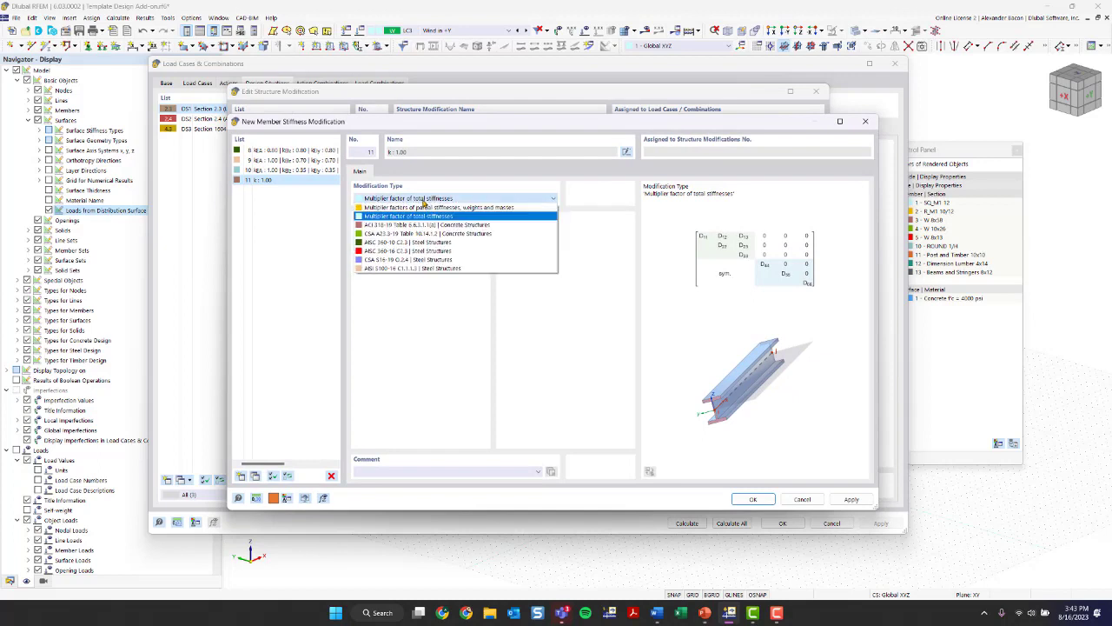
pyautogui.click(414, 251)
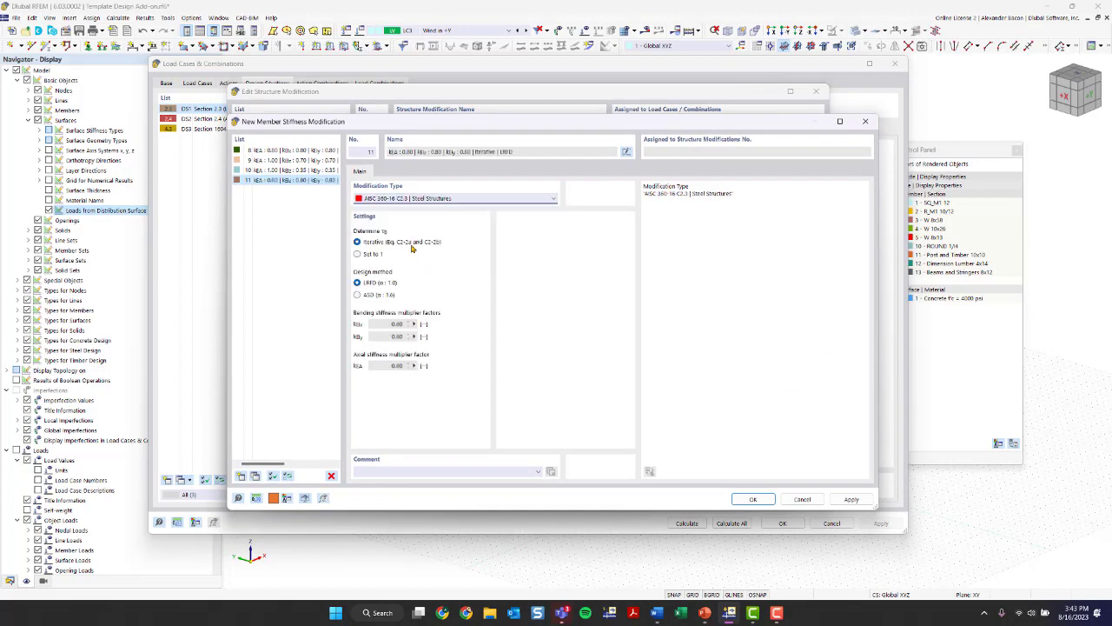
pyautogui.click(370, 295)
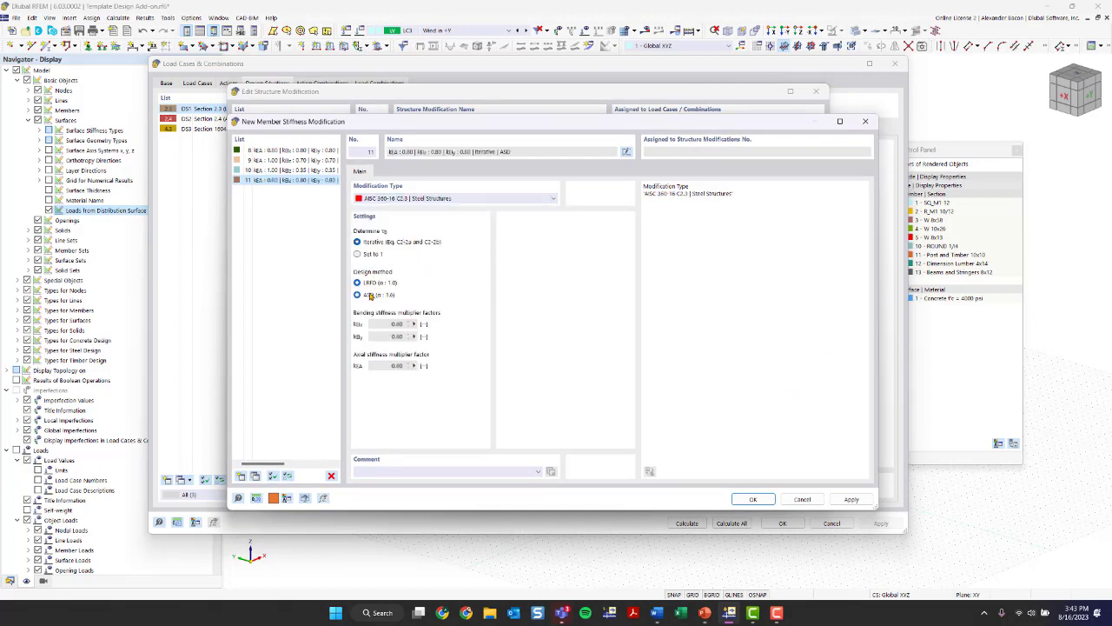
pyautogui.click(752, 499)
pyautogui.click(706, 494)
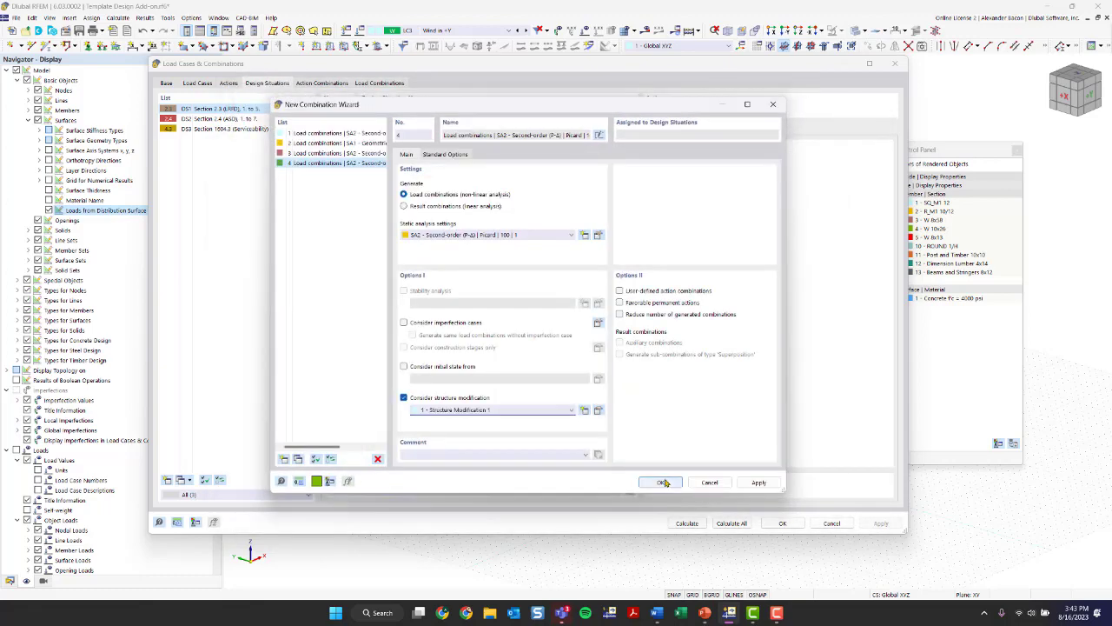
pyautogui.click(662, 483)
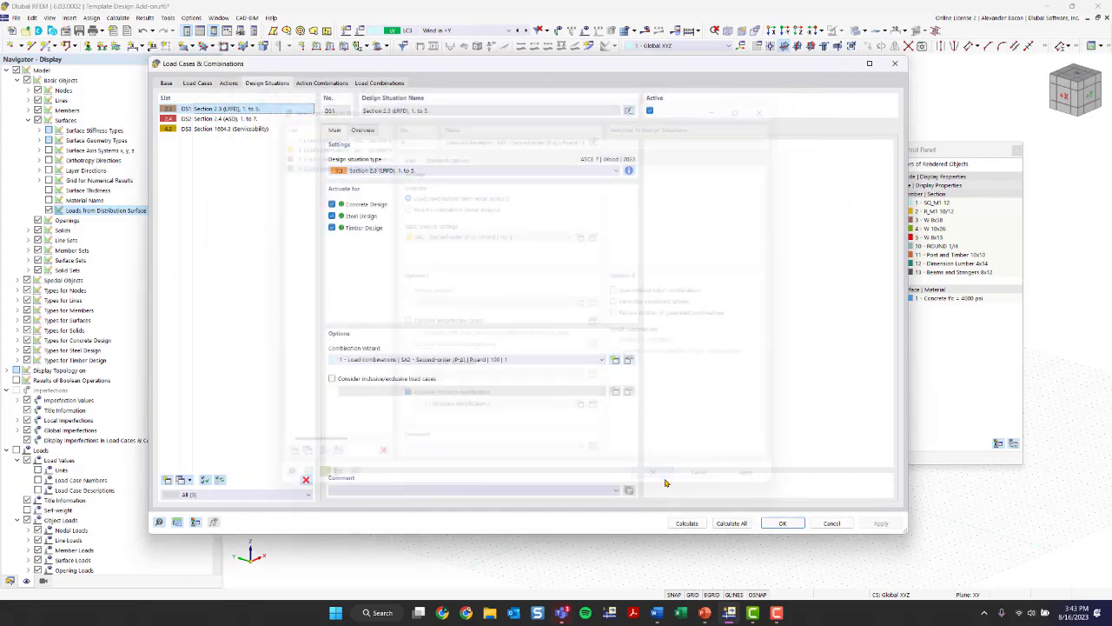
# - Assign combination wizard 4 to design situation DS2, Section 2.4 (ASD)
pyautogui.click(233, 119)
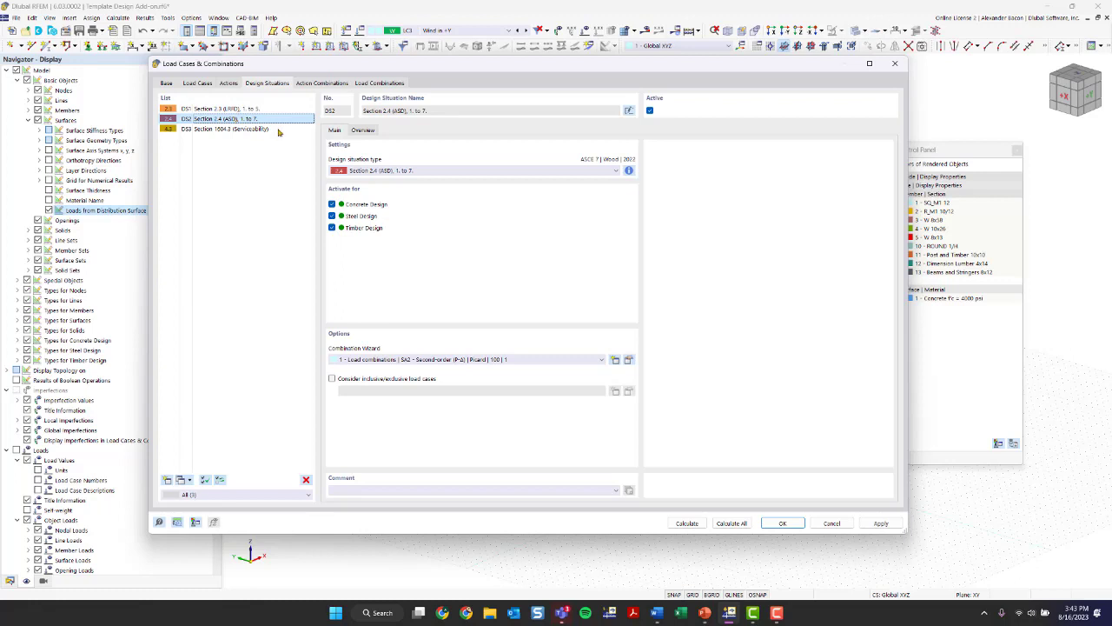
pyautogui.click(426, 359)
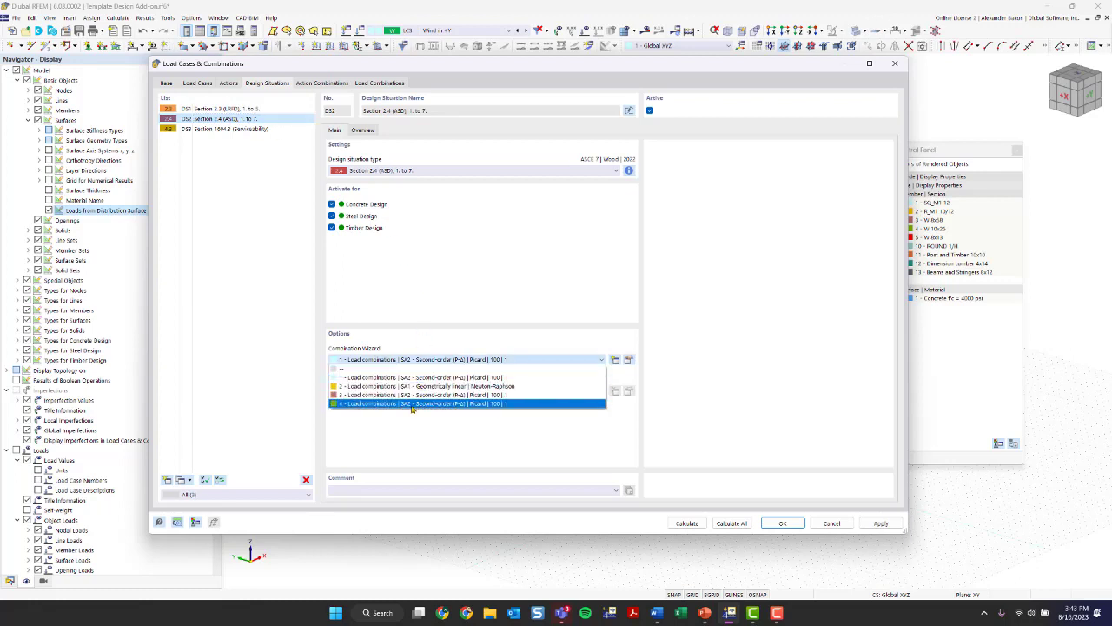
pyautogui.click(413, 404)
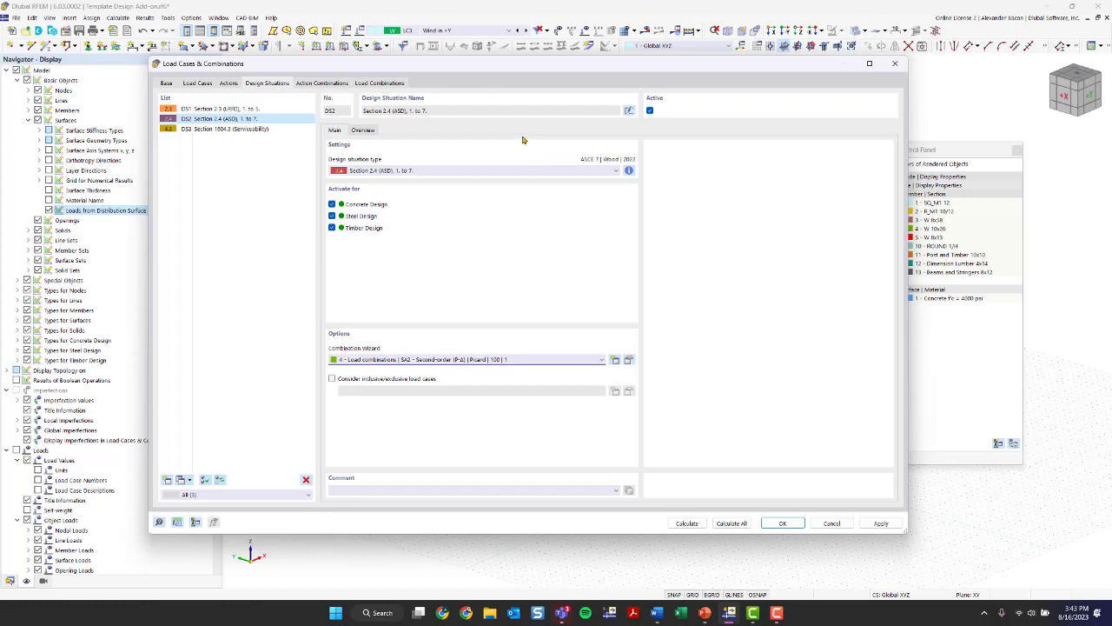
# - Check the combination rules of DS3 Section 1604.3 (Serviceability), activate it for Timber Design only, and save the load cases and combinations
pyautogui.click(229, 131)
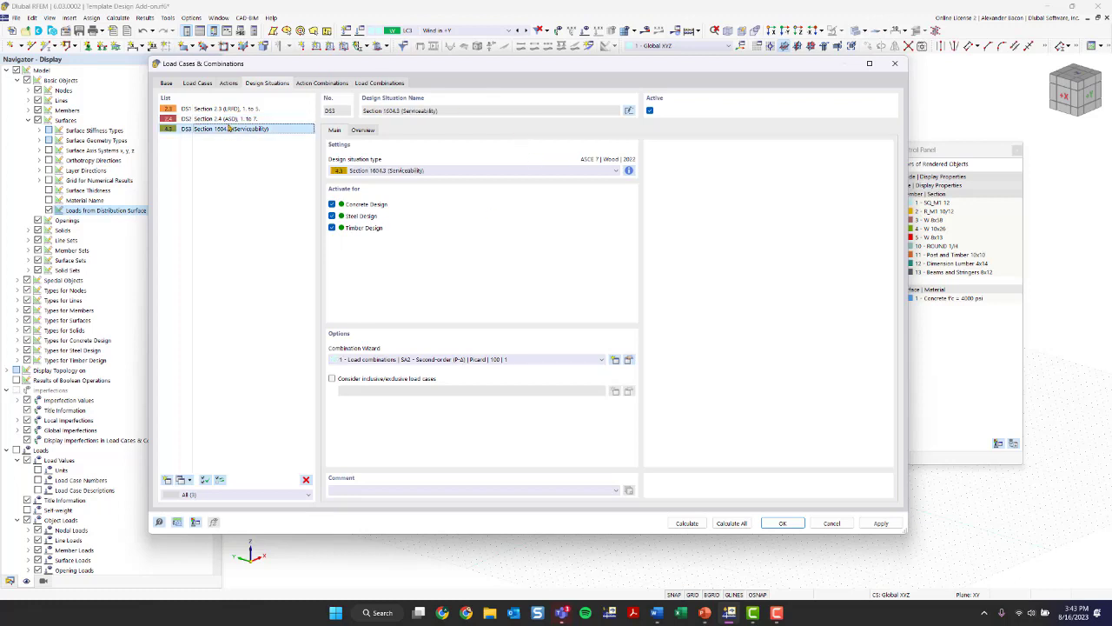
pyautogui.press('Up')
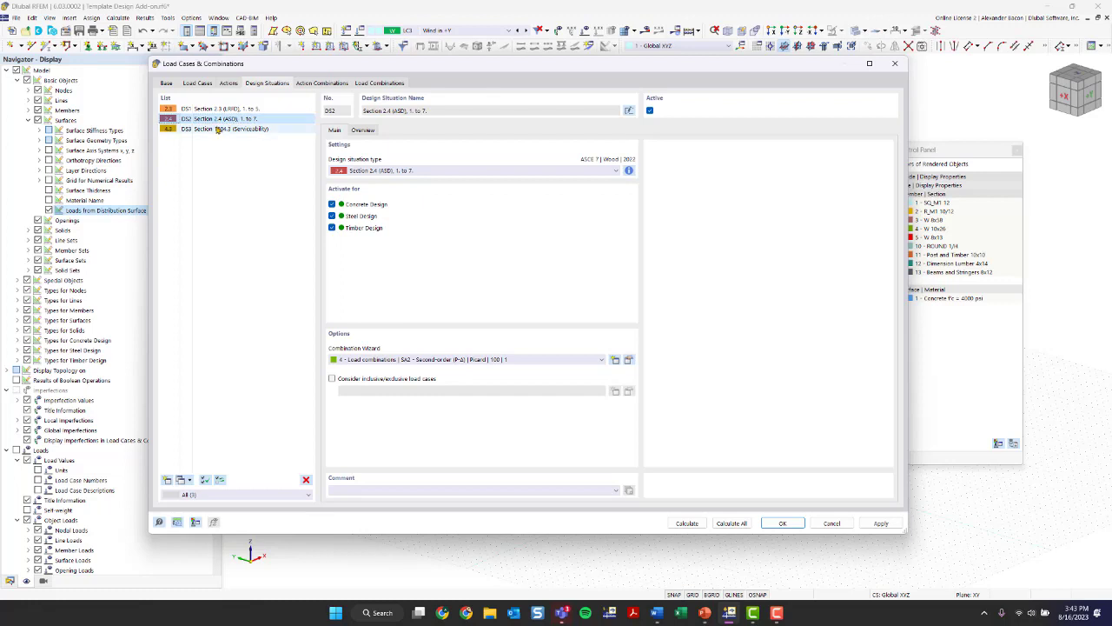
pyautogui.click(218, 128)
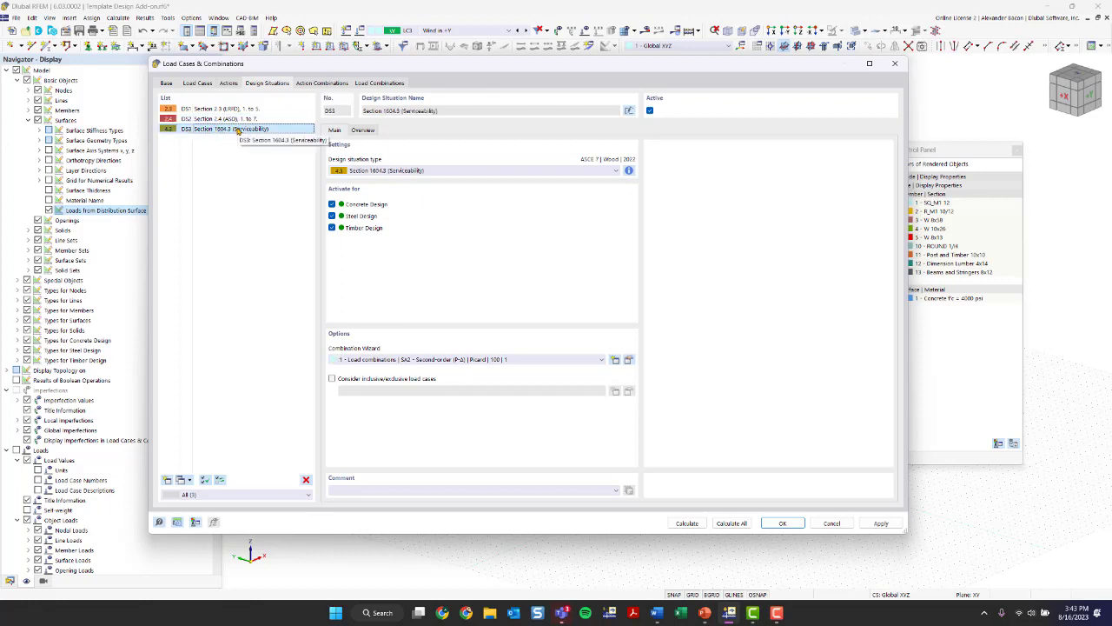
pyautogui.click(629, 170)
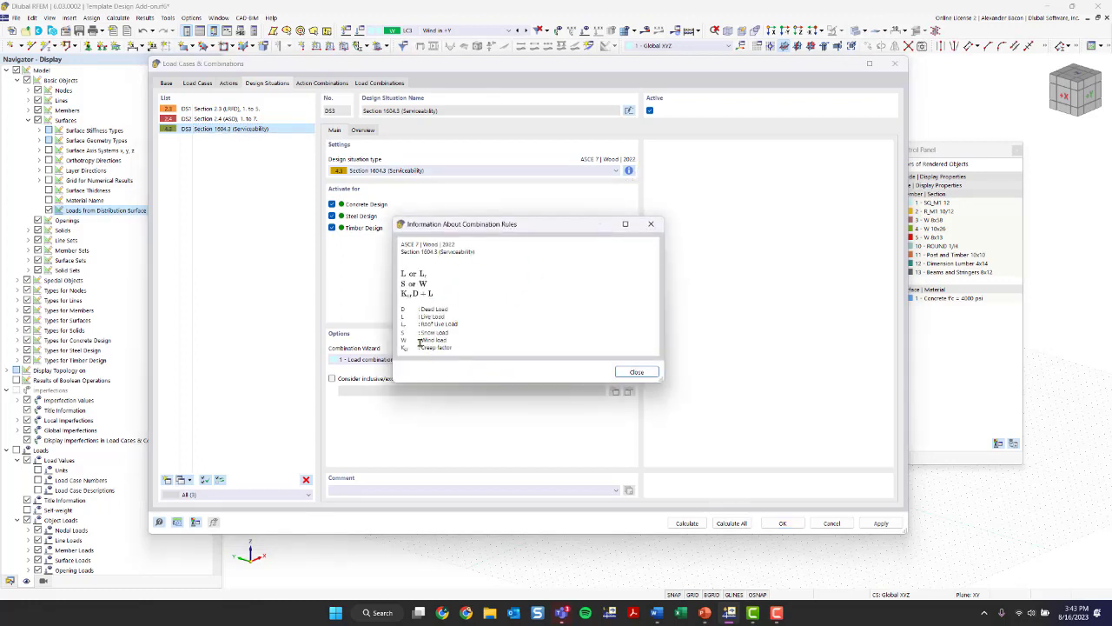
pyautogui.moveTo(420, 346); pyautogui.dragTo(453, 347)
pyautogui.click(651, 224)
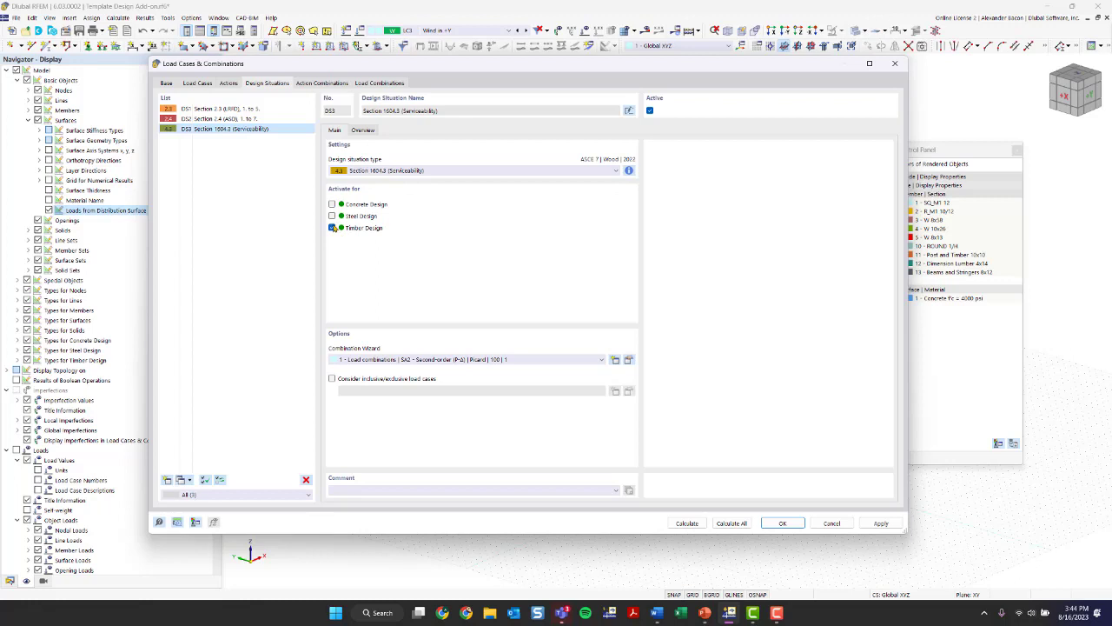
pyautogui.click(781, 523)
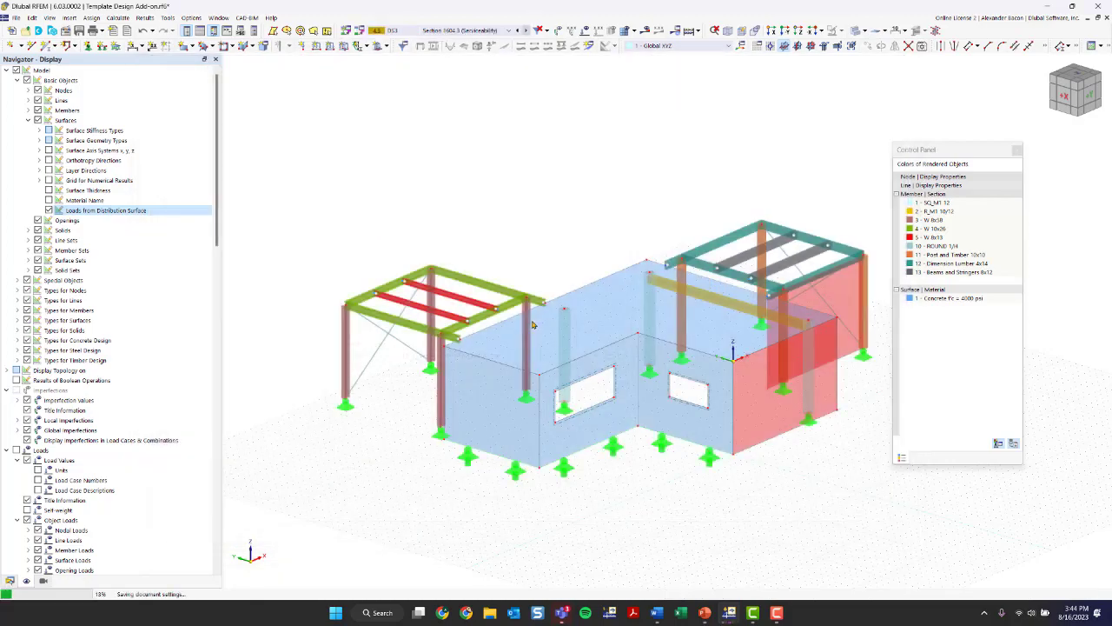
# - Review the list of generated load combinations for the three design situations
pyautogui.scroll(-2, 564, 266)
pyautogui.keyDown('ctrl'); pyautogui.moveTo(468, 231); pyautogui.dragTo(690, 200, button='middle'); pyautogui.keyUp('ctrl')
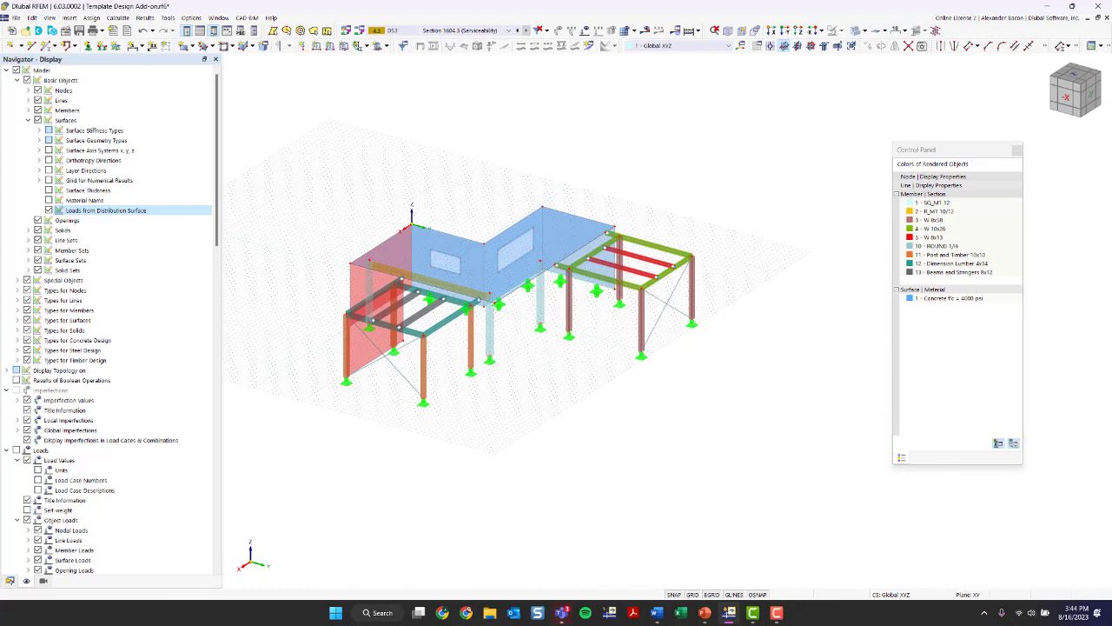
pyautogui.click(488, 33)
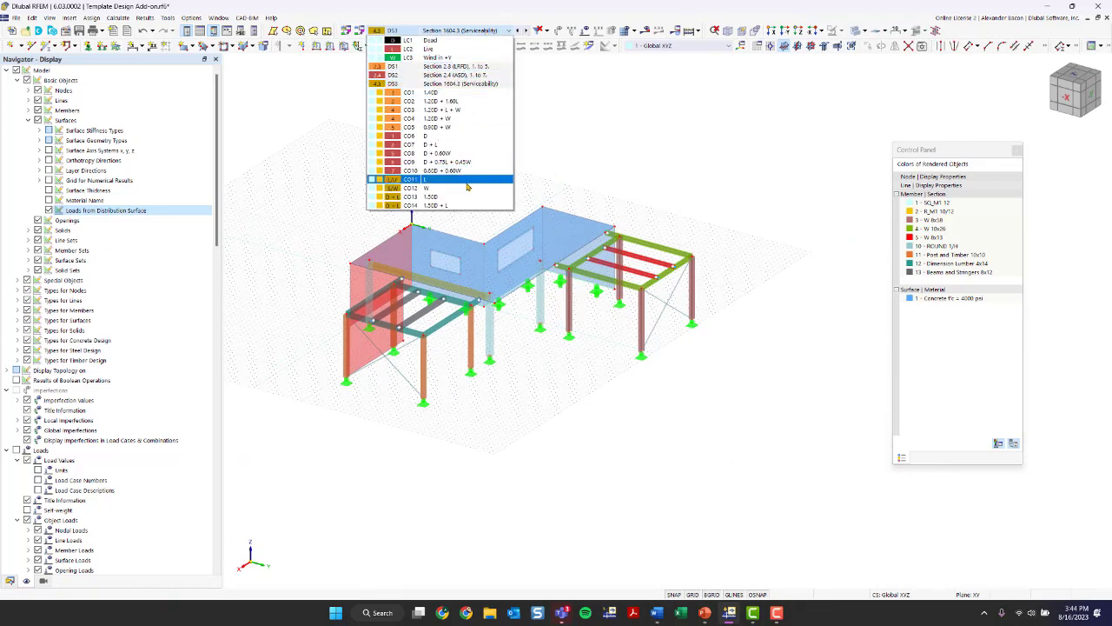
pyautogui.click(461, 37)
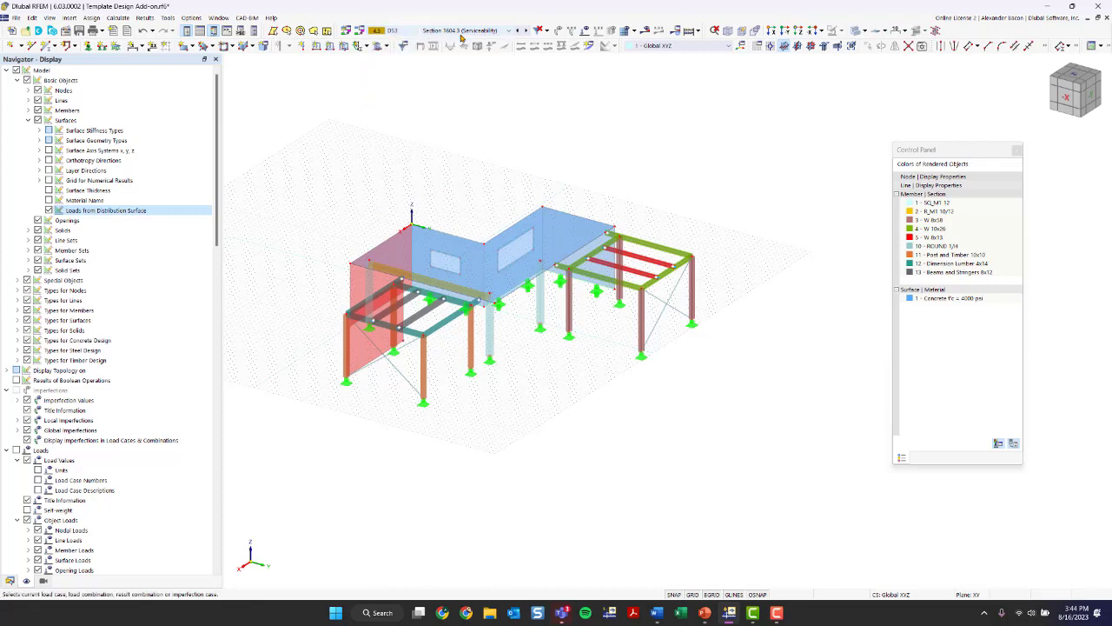
# - Start the full calculation and resolve the missing timber design service conditions on members 50 and 51
pyautogui.click(689, 32)
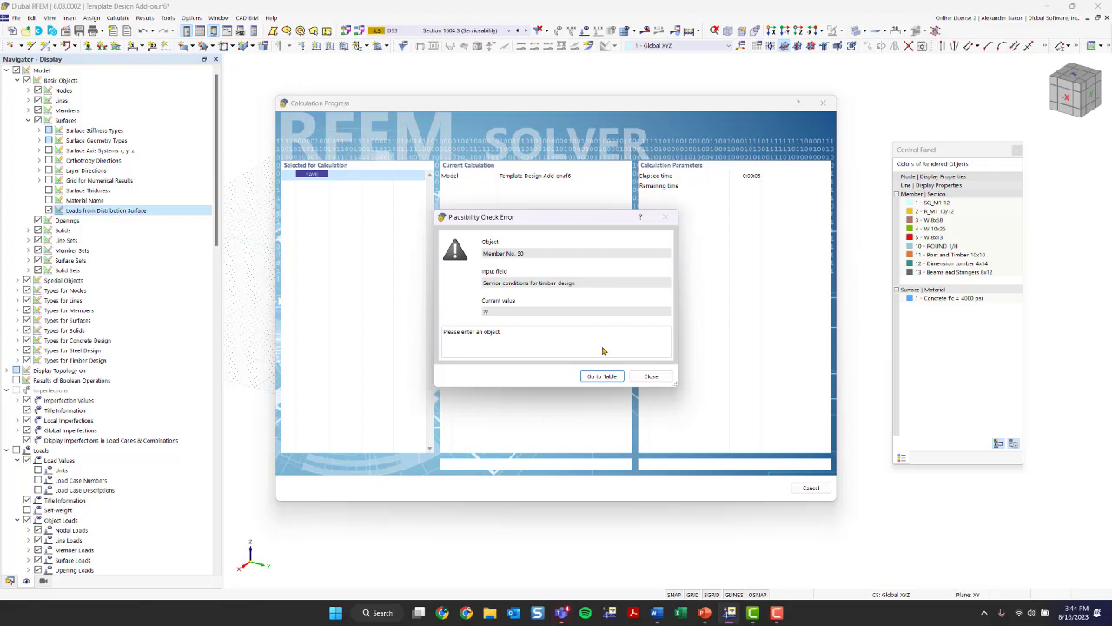
pyautogui.click(601, 377)
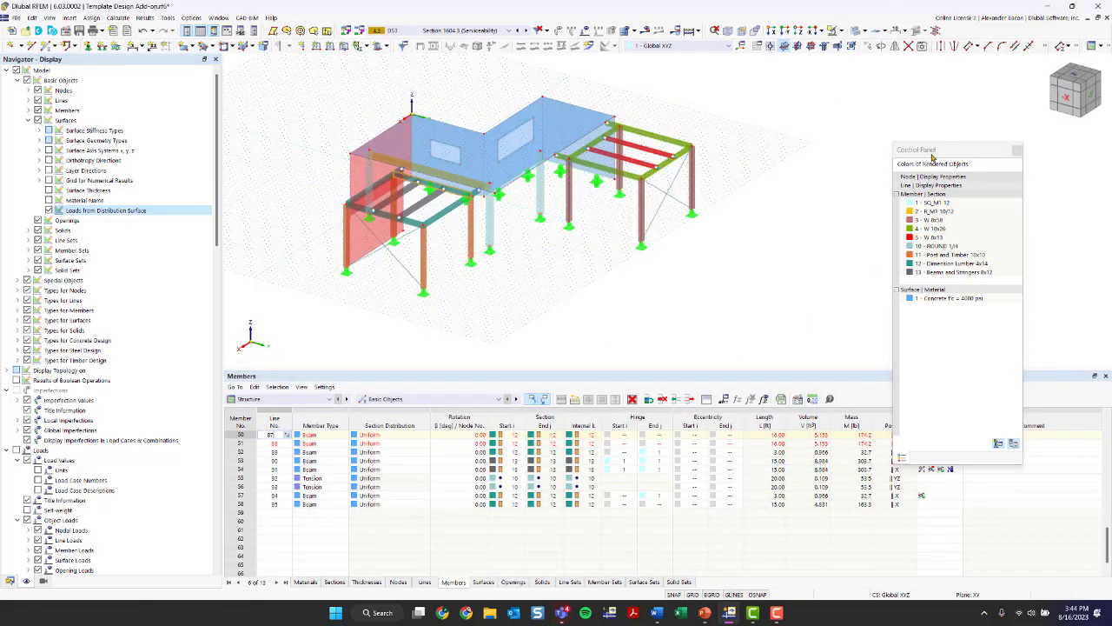
pyautogui.moveTo(935, 154); pyautogui.dragTo(1017, 109)
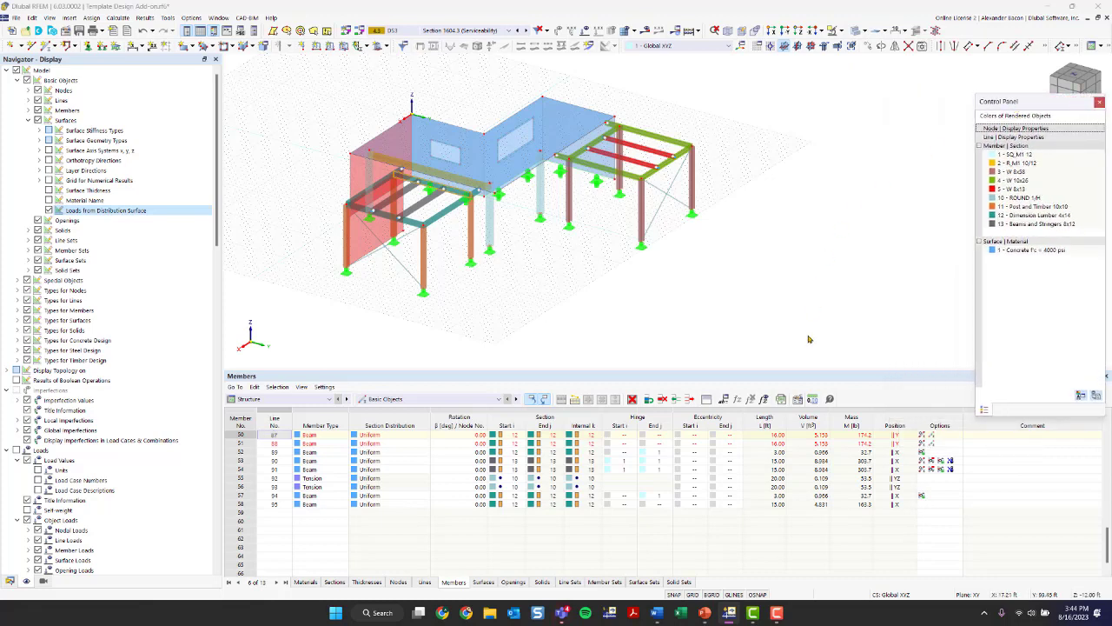
pyautogui.click(241, 435)
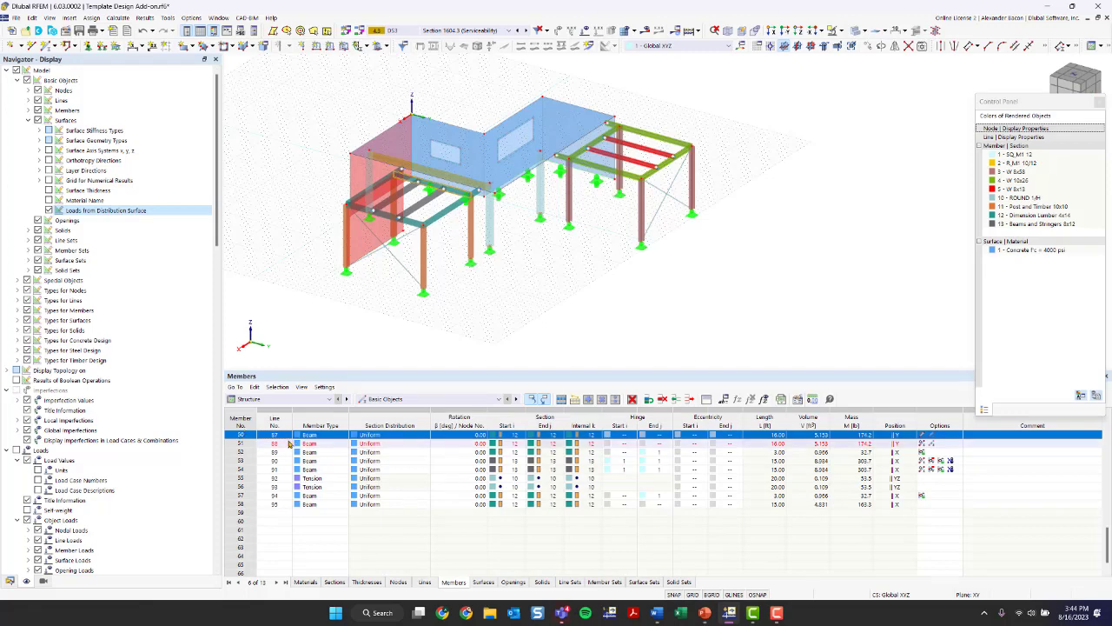
pyautogui.click(243, 444)
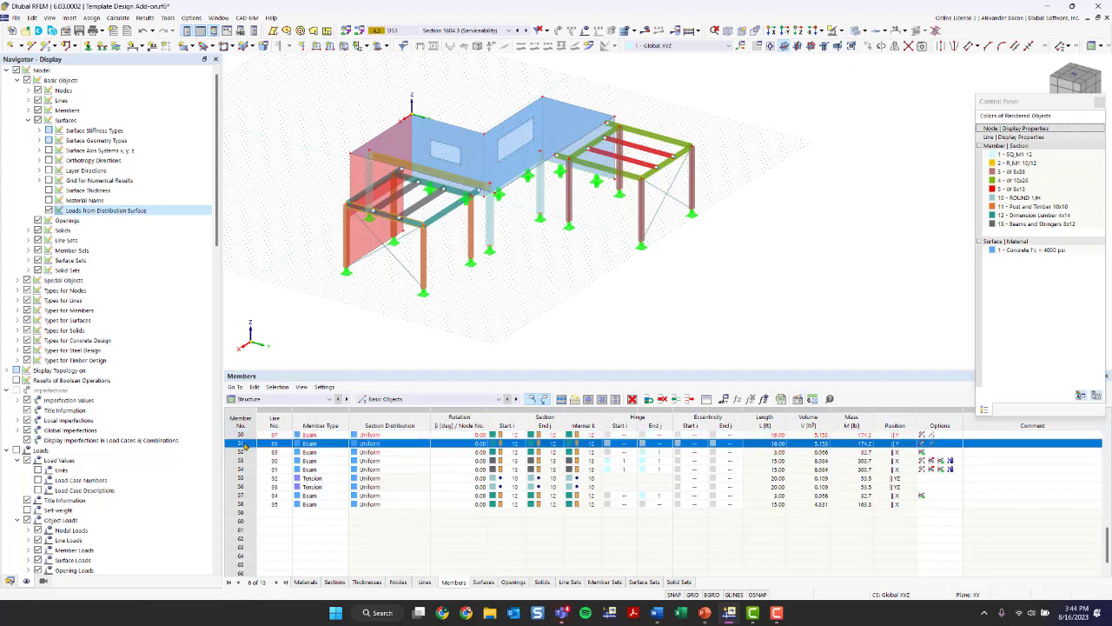
# - Calculate all load cases and combinations and inspect the deformed structure for the DS3 serviceability situation
pyautogui.click(688, 32)
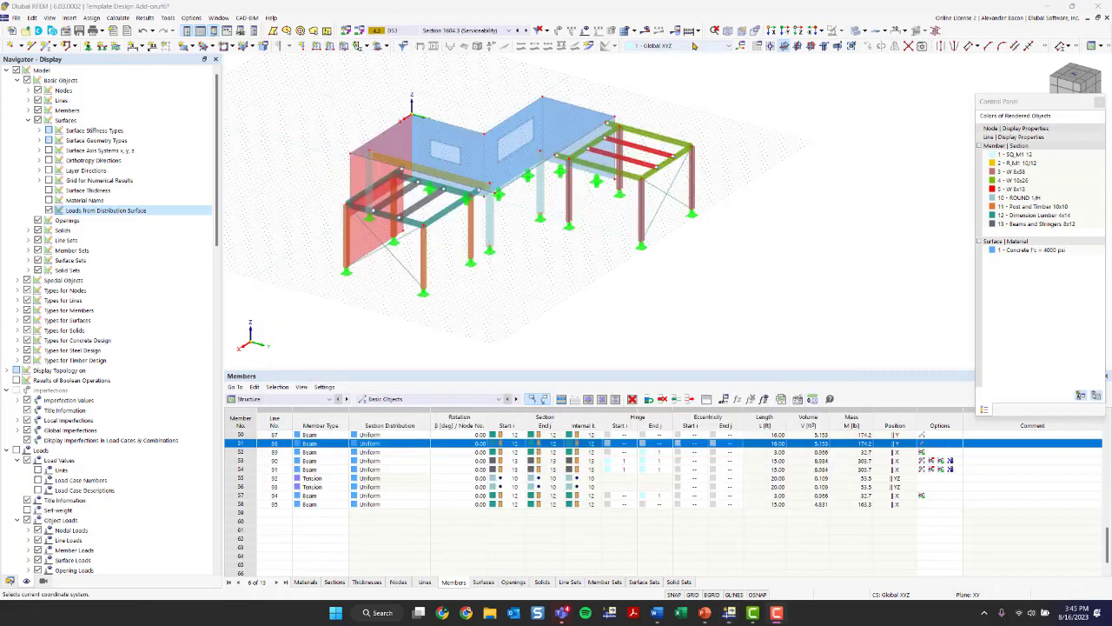
pyautogui.click(687, 33)
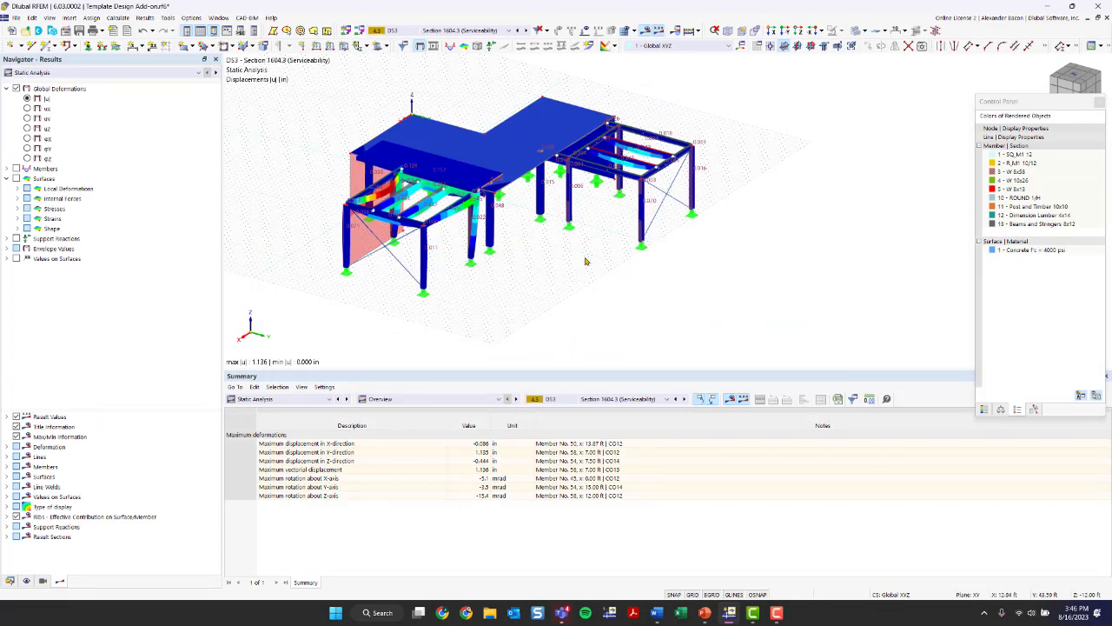
pyautogui.keyDown('ctrl'); pyautogui.moveTo(587, 289); pyautogui.dragTo(553, 305, button='middle'); pyautogui.keyUp('ctrl')
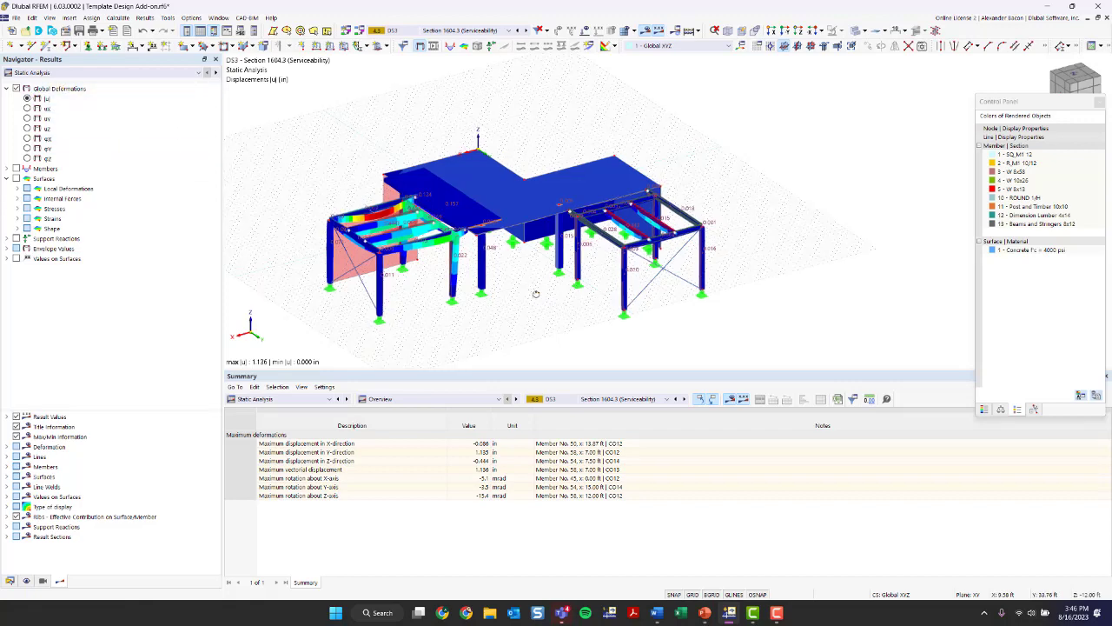
pyautogui.moveTo(536, 295)
pyautogui.keyDown('ctrl'); pyautogui.mouseDown(button='middle')
pyautogui.moveTo(527, 249)
pyautogui.moveTo(539, 294)
pyautogui.moveTo(574, 314)
pyautogui.moveTo(647, 287)
pyautogui.moveTo(556, 300)
pyautogui.mouseUp(button='middle'); pyautogui.keyUp('ctrl')
pyautogui.scroll(3, 516, 303)
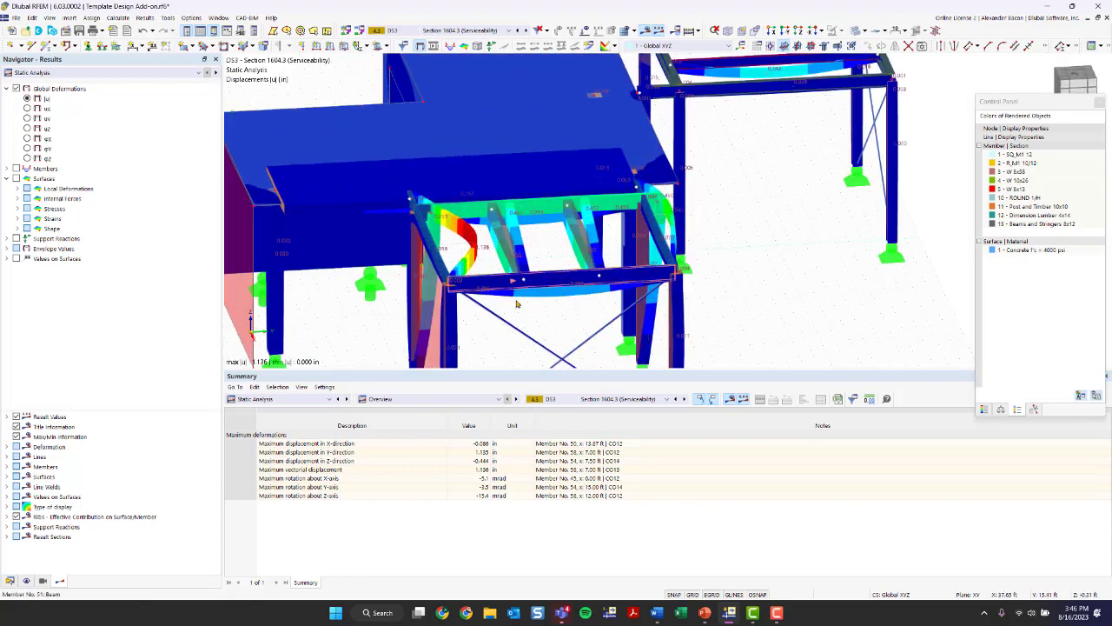
# - Show the global deformations for design situation DS1, Section 2.3 (LRFD)
pyautogui.click(474, 34)
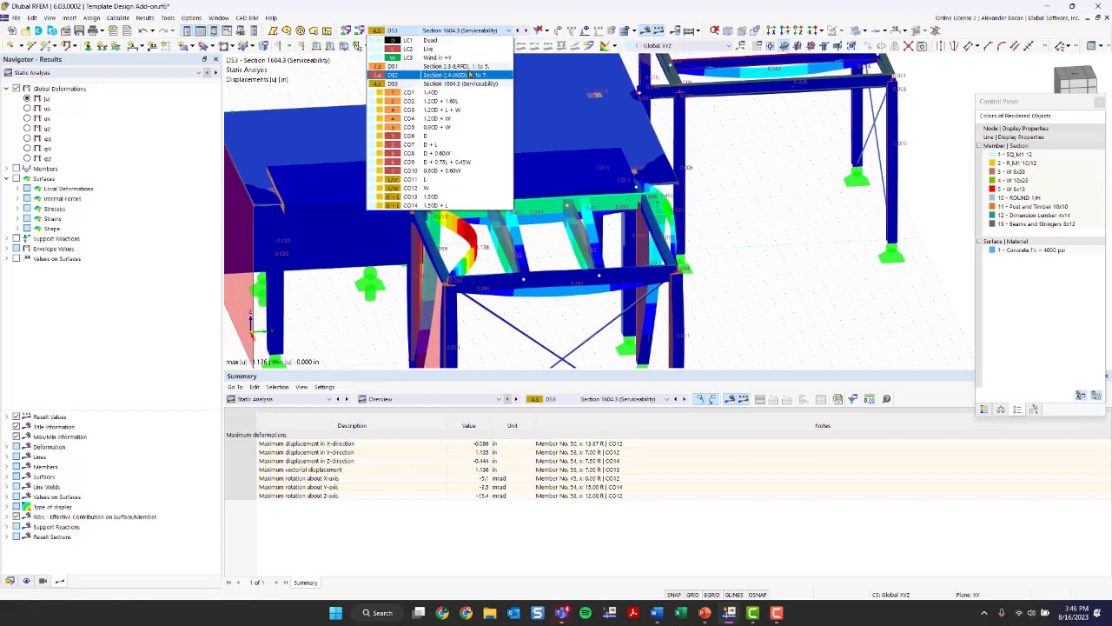
pyautogui.click(462, 68)
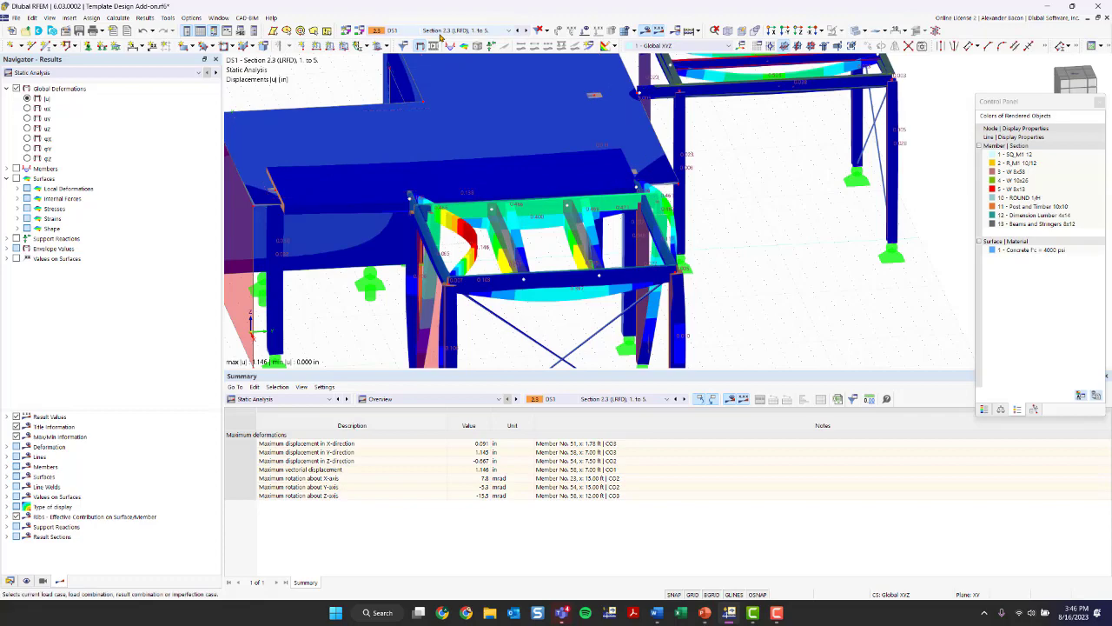
pyautogui.scroll(-4, 560, 152)
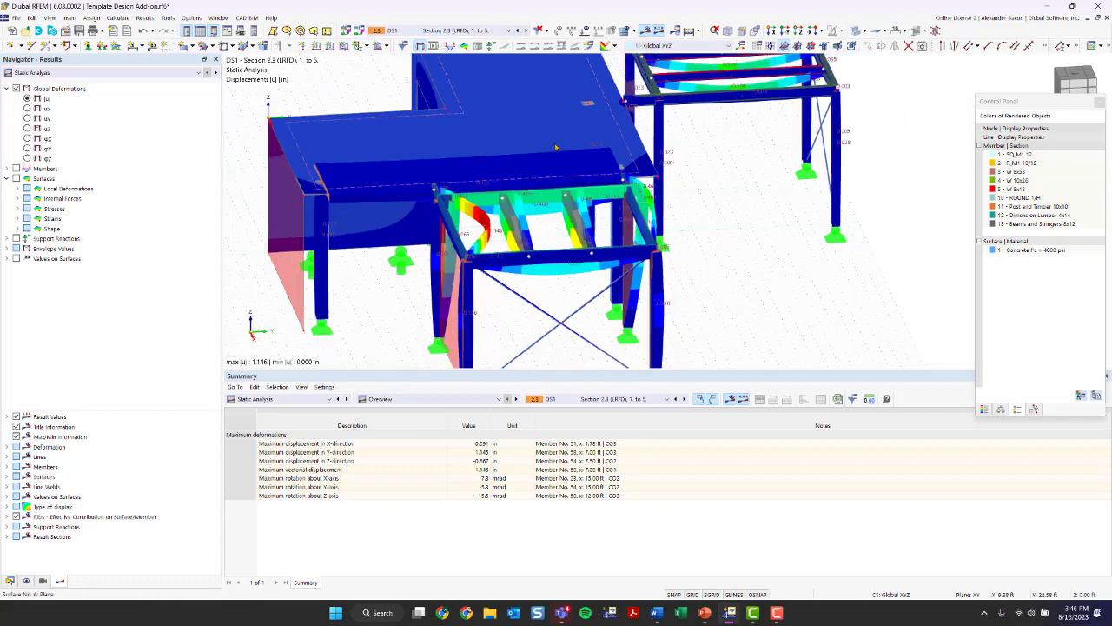
pyautogui.keyDown('ctrl'); pyautogui.moveTo(653, 214); pyautogui.dragTo(585, 213, button='middle'); pyautogui.keyUp('ctrl')
# - Compare the Min Values and Max Values envelopes of the DS1 deformations, leaving Max Values displayed
pyautogui.click(17, 250)
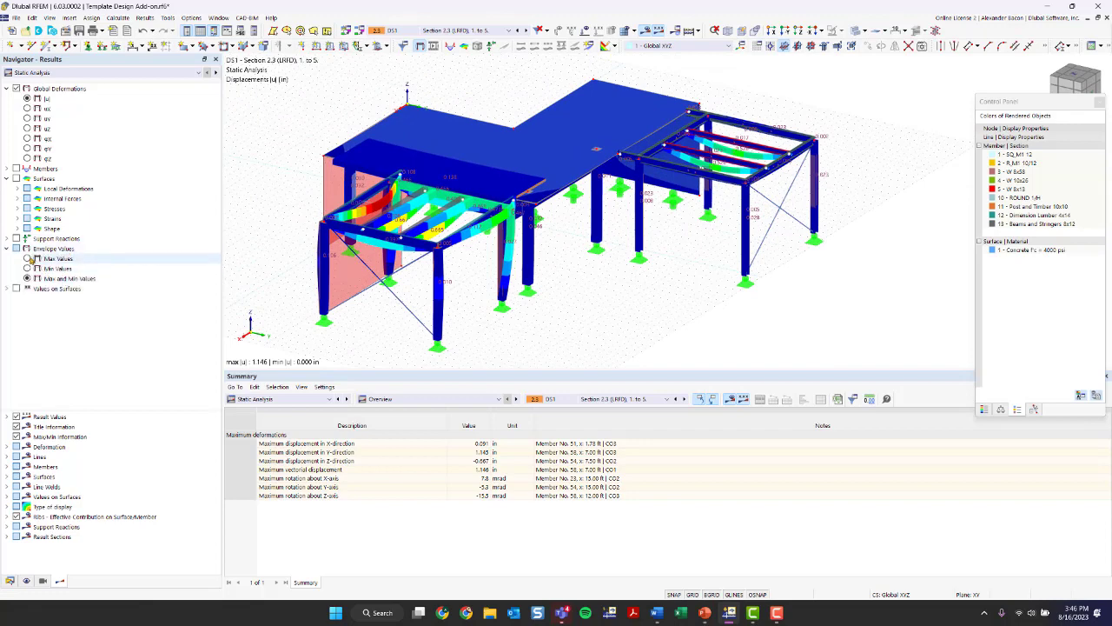
pyautogui.click(29, 259)
pyautogui.click(29, 268)
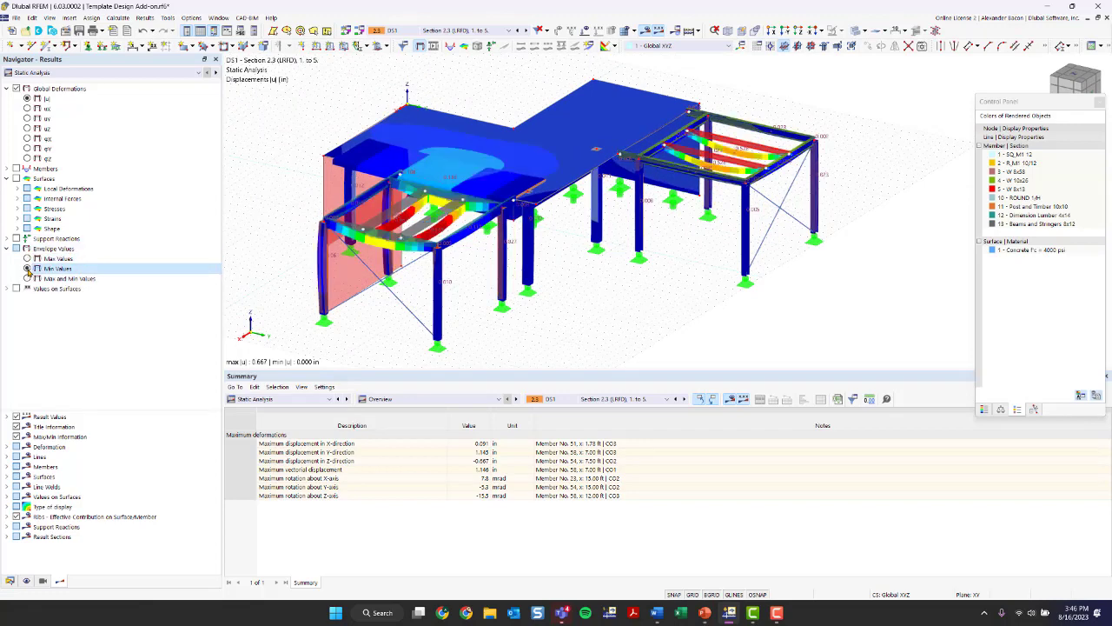
pyautogui.click(29, 259)
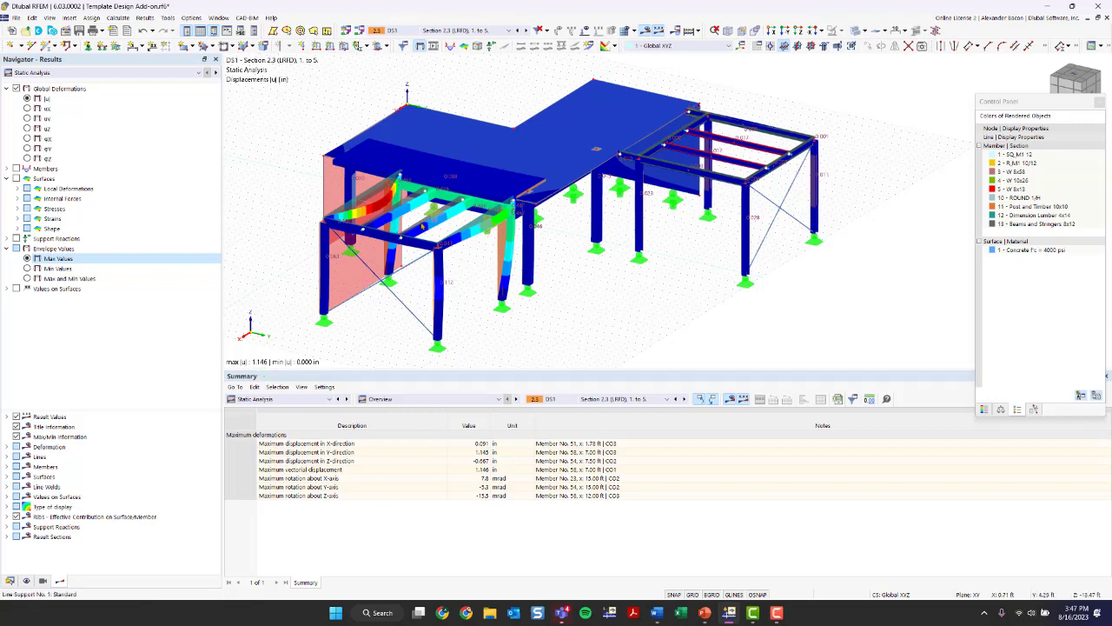
# - Show the color scale for the global deformations and dock the floating control panel
pyautogui.keyDown('ctrl'); pyautogui.moveTo(417, 271); pyautogui.dragTo(466, 275, button='middle'); pyautogui.keyUp('ctrl')
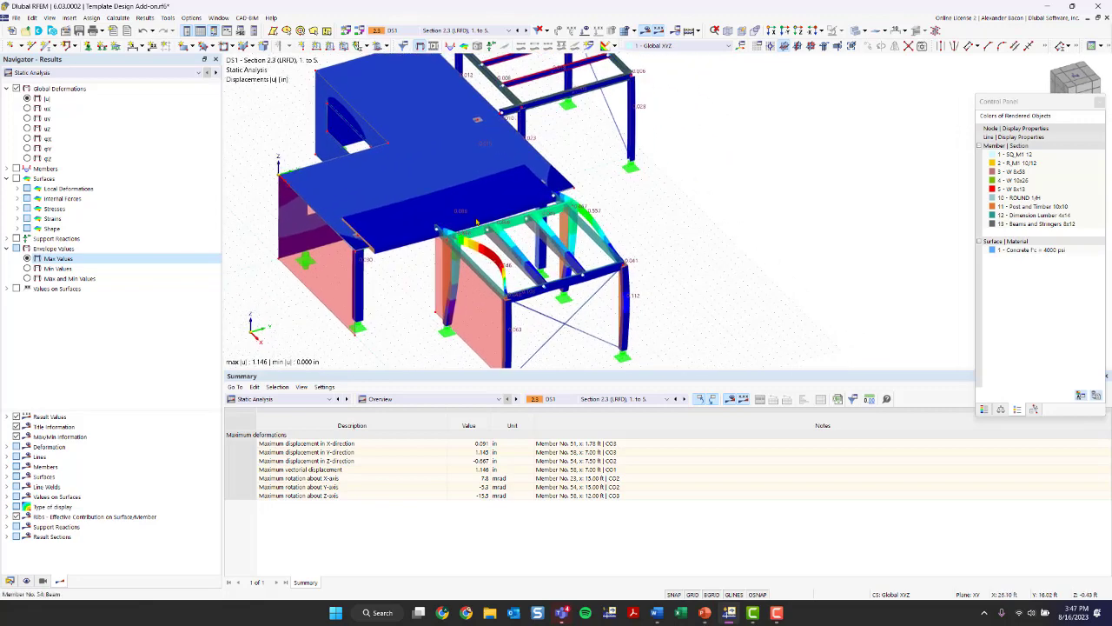
pyautogui.click(983, 408)
pyautogui.doubleClick(1030, 101)
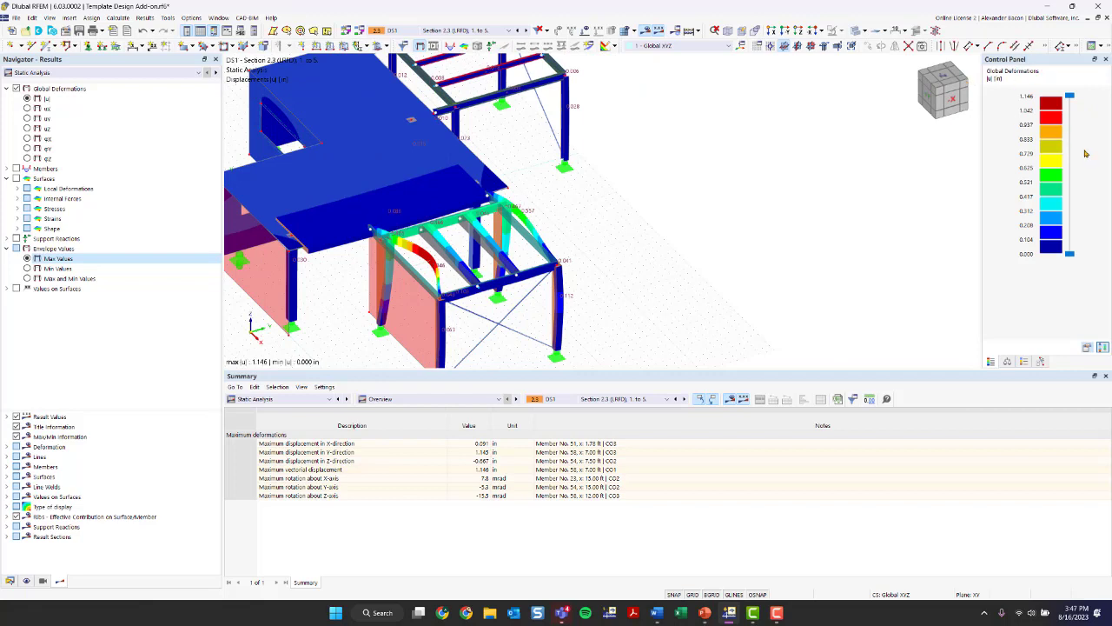
# - Reduce the general display factor for deformations to 1.75 and view the frame at that scale
pyautogui.click(1007, 362)
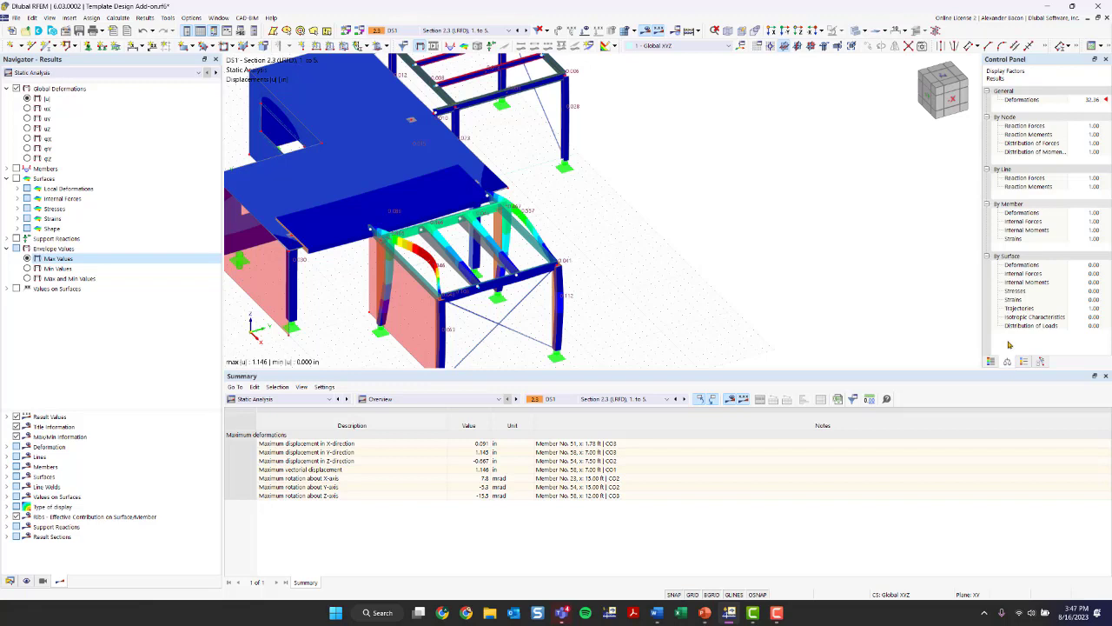
pyautogui.click(1089, 100)
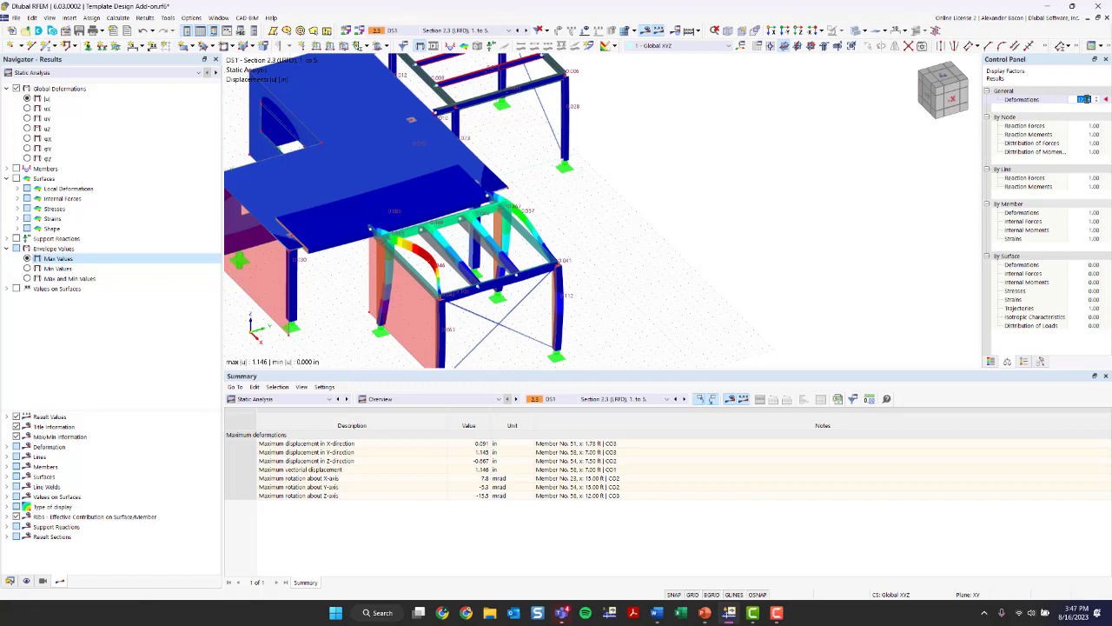
pyautogui.click(1098, 103)
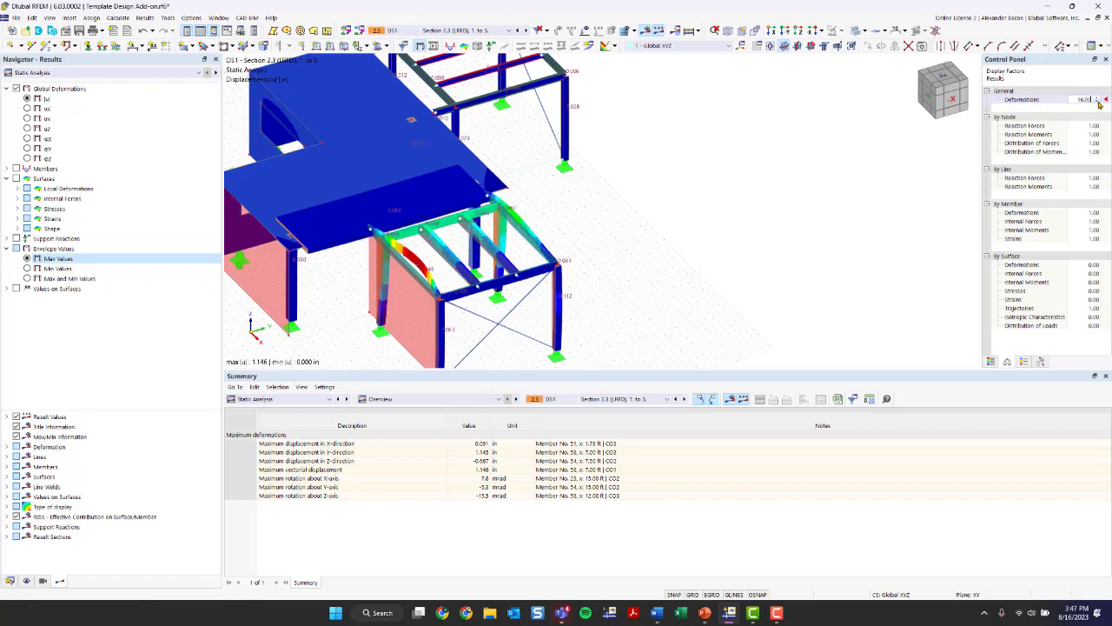
pyautogui.click(1098, 103)
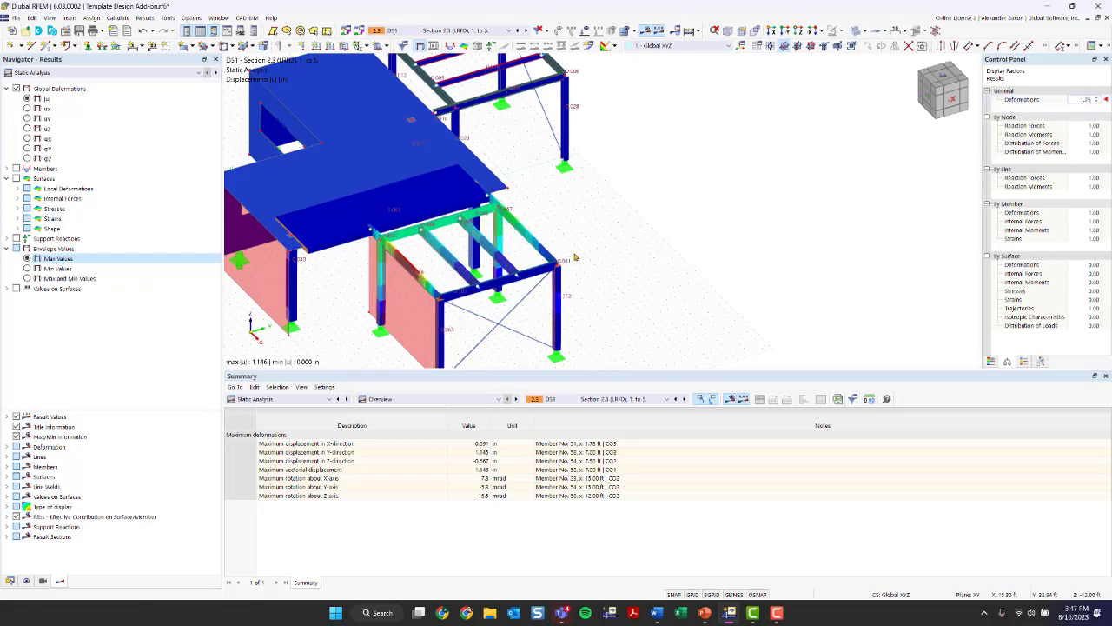
pyautogui.moveTo(521, 272); pyautogui.dragTo(483, 250, button='middle')
pyautogui.scroll(2, 448, 227)
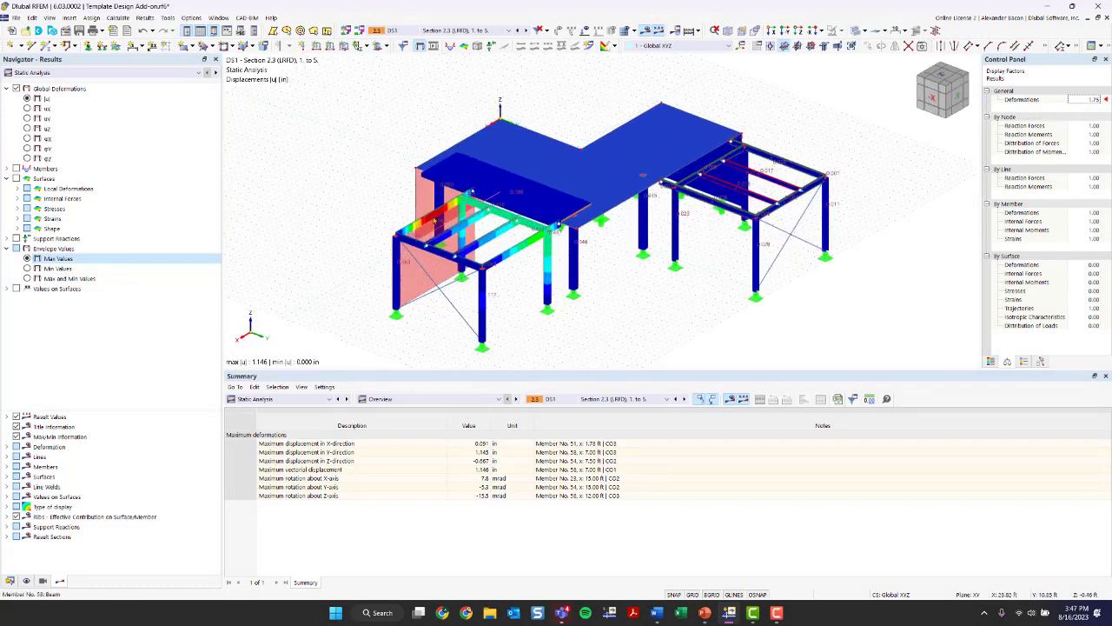
# - Set the general display factor for deformations to 16.00 and view the displaced timber frame
pyautogui.click(1097, 101)
pyautogui.click(1096, 99)
pyautogui.click(1096, 99)
pyautogui.click(1096, 99)
pyautogui.click(1095, 99)
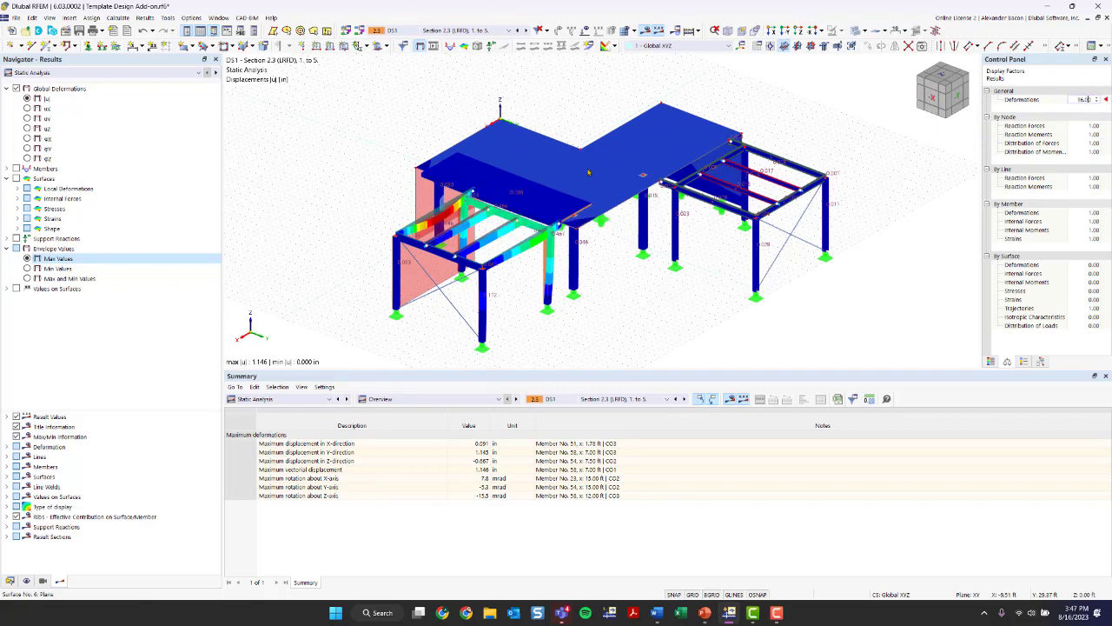
pyautogui.scroll(-2, 577, 324)
pyautogui.scroll(3, 637, 310)
pyautogui.keyDown('ctrl'); pyautogui.moveTo(554, 276); pyautogui.dragTo(601, 232, button='middle'); pyautogui.keyUp('ctrl')
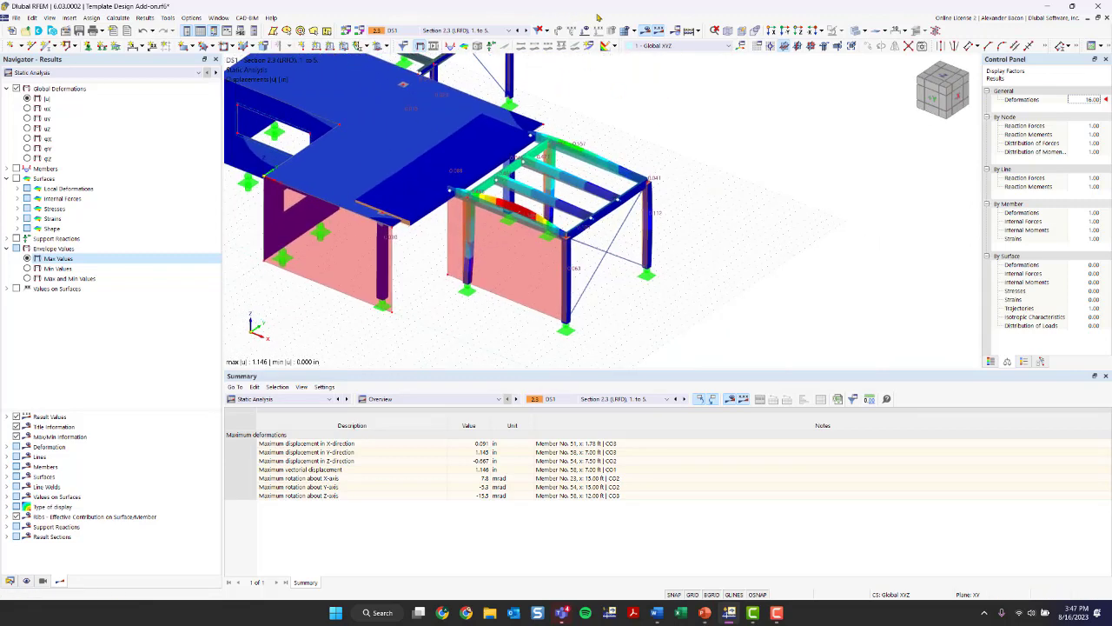
# - Hide the deformation results and examine the member hinges on the beams of the timber frame
pyautogui.click(648, 31)
pyautogui.scroll(3, 654, 256)
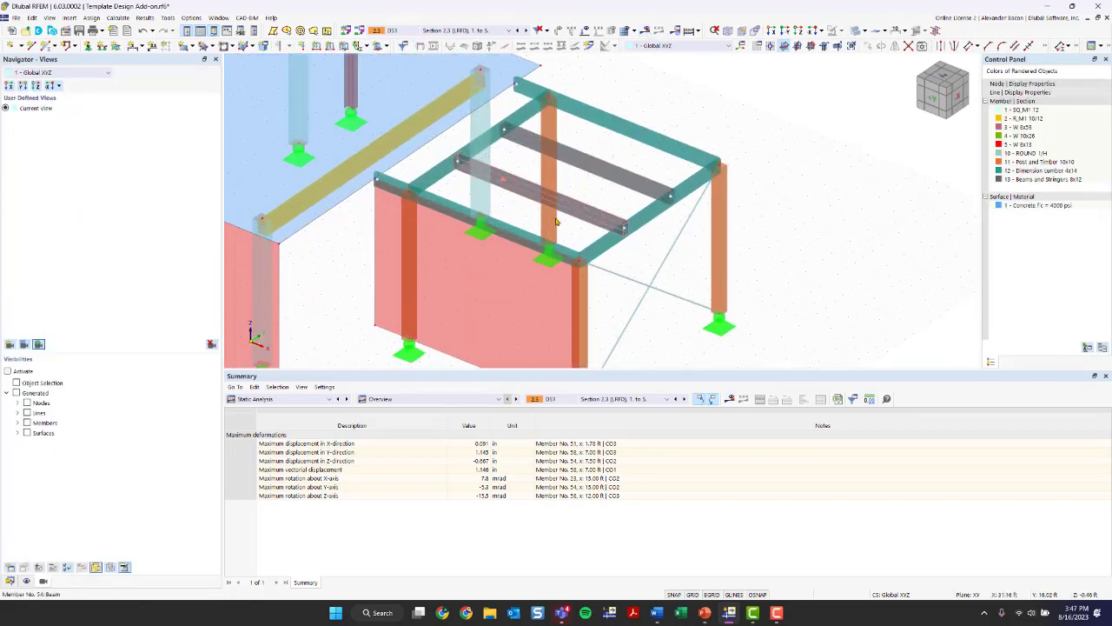
pyautogui.scroll(-1, 654, 255)
pyautogui.scroll(2, 584, 230)
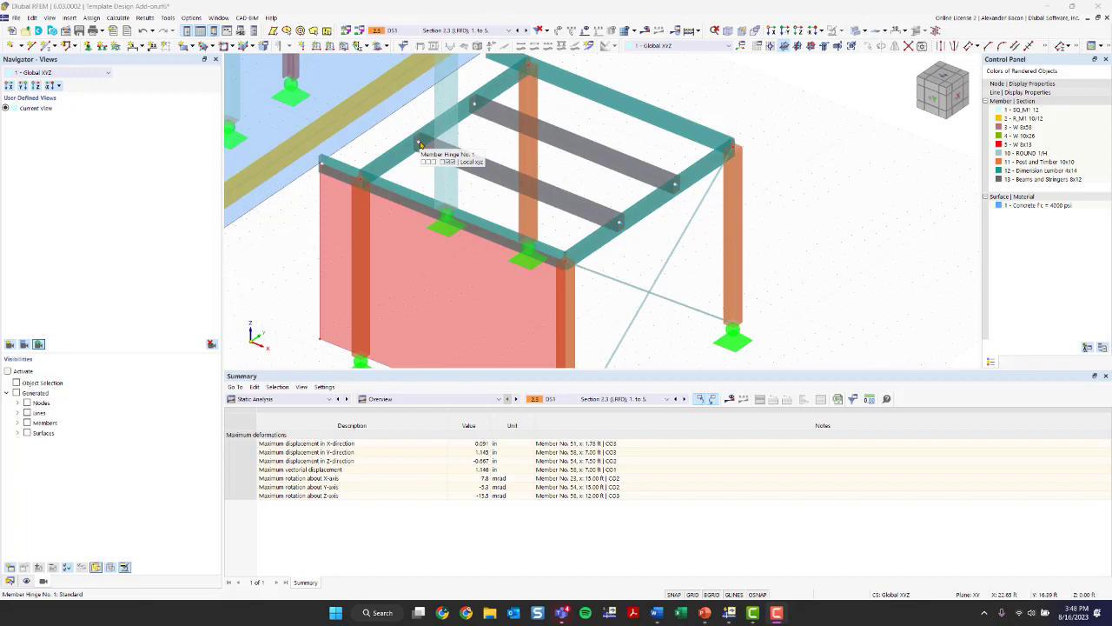
# - Open the hinge at the start of beam member 54 for editing
pyautogui.doubleClick(445, 164)
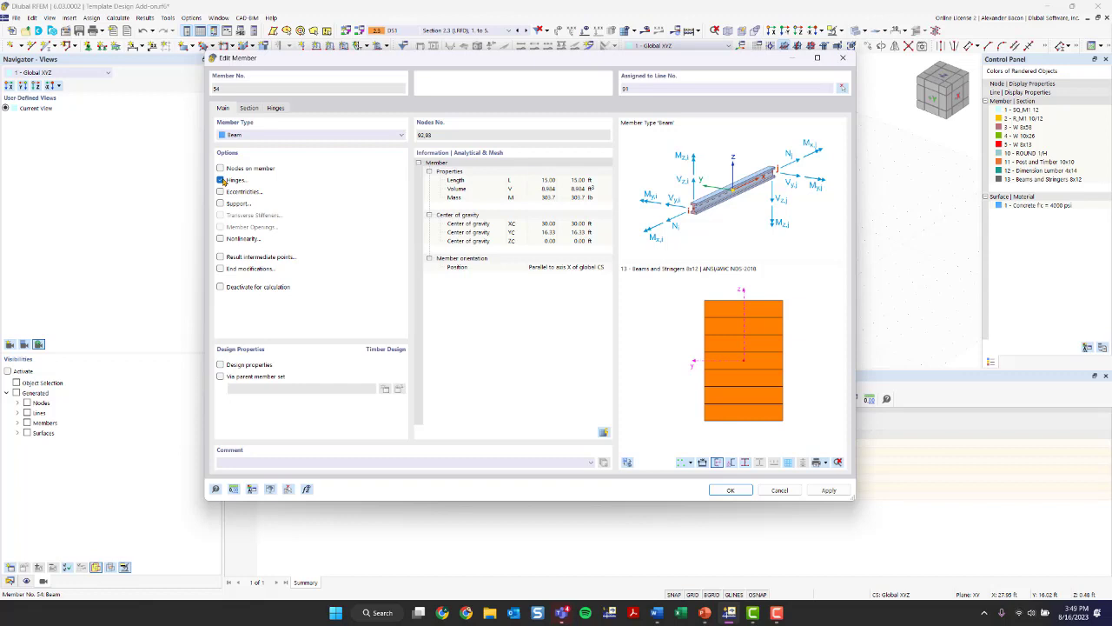
pyautogui.click(276, 108)
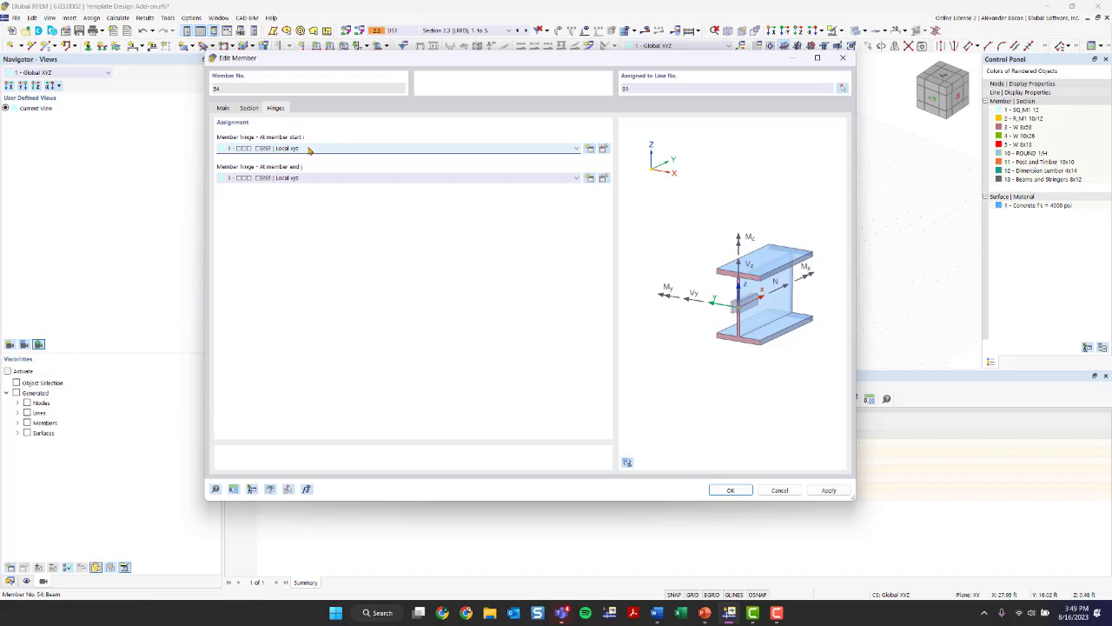
pyautogui.click(604, 149)
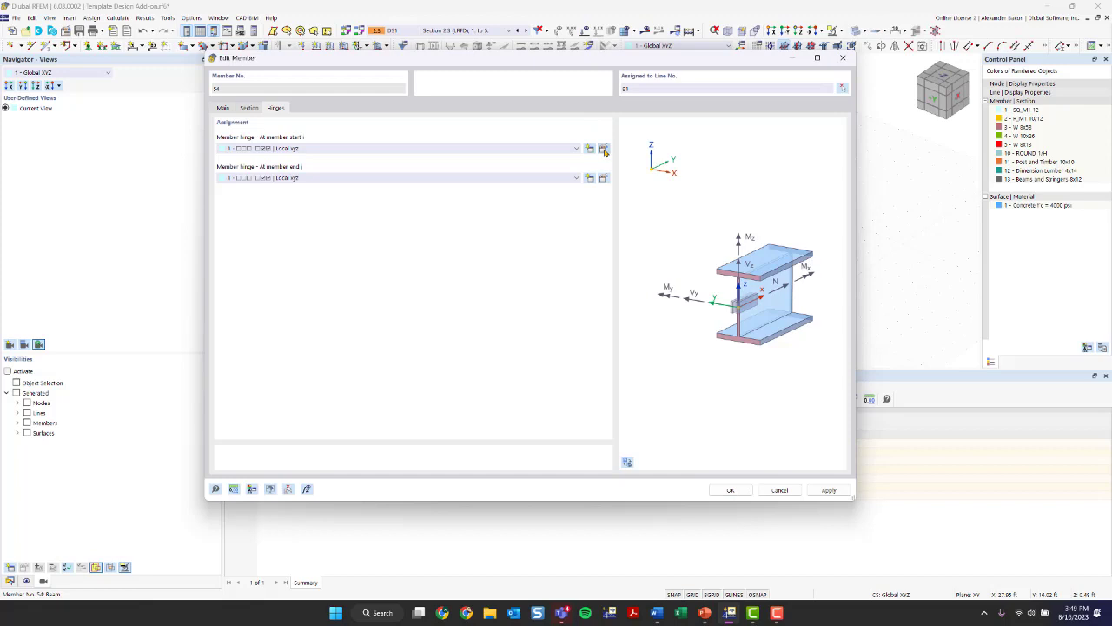
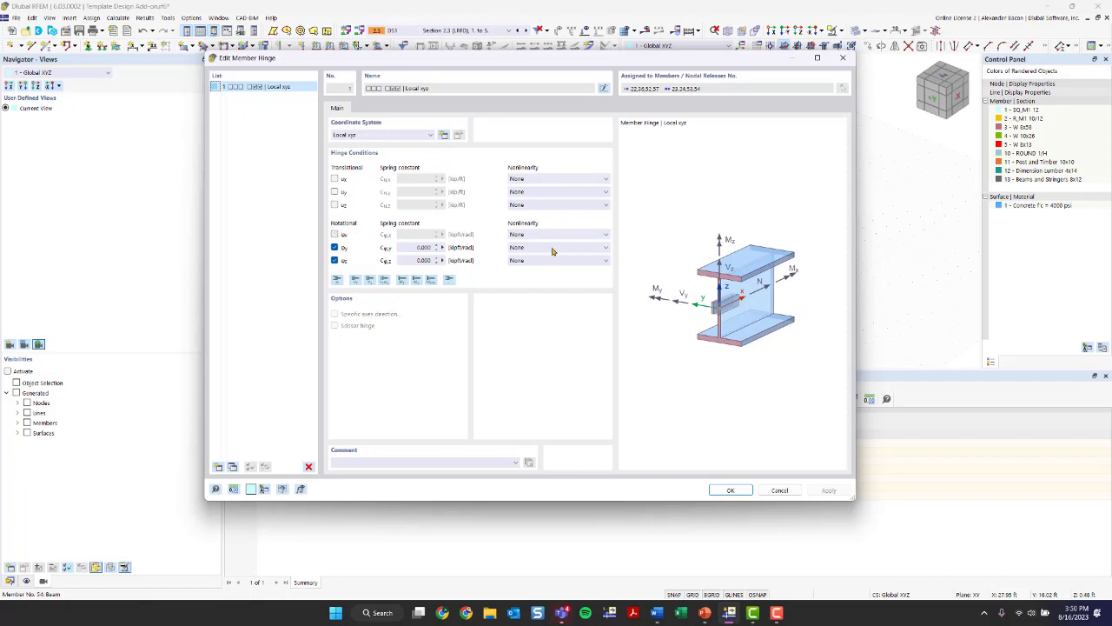
# - Close the hinge definition without changing it and accept the edit of member 54, allowing the existing design results to be deleted
pyautogui.click(842, 57)
pyautogui.click(722, 492)
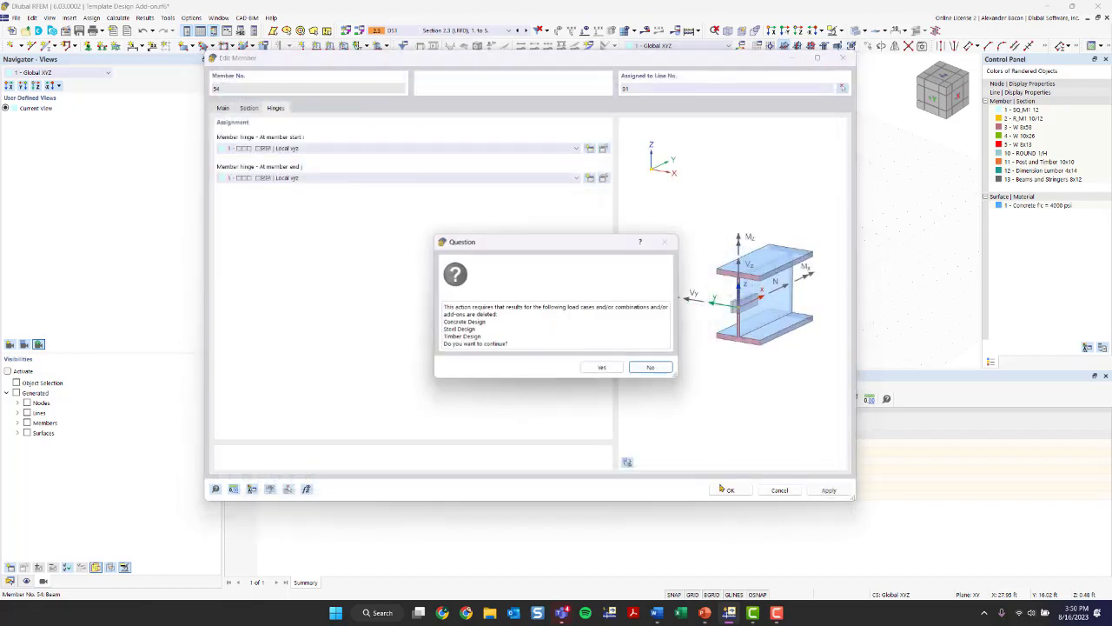
pyautogui.click(603, 367)
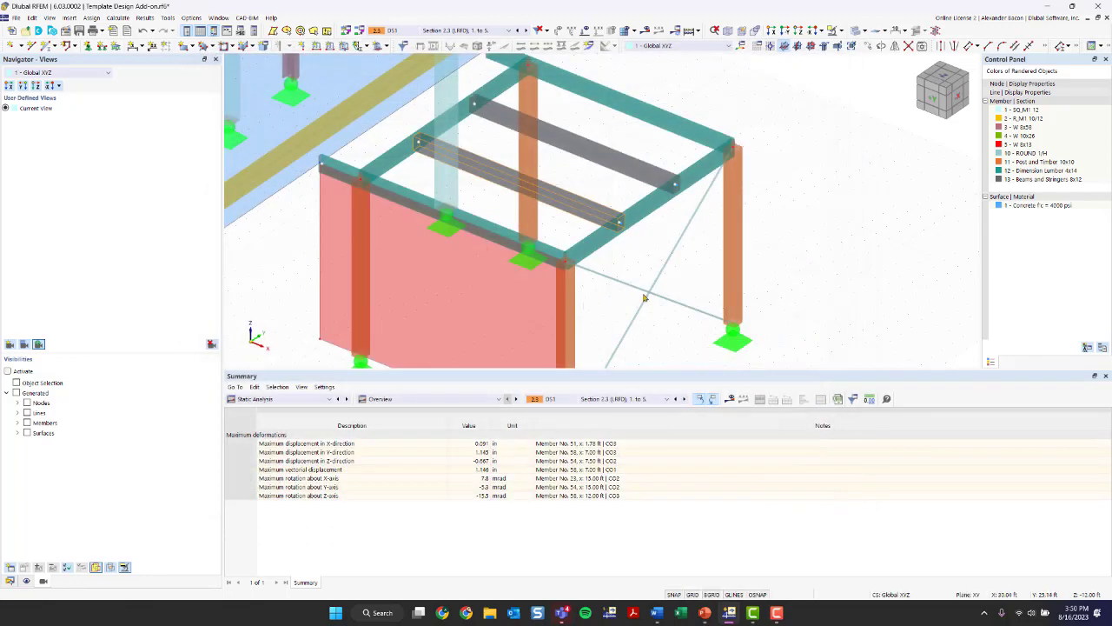
# - Assign member hinge 1 (Local xyz) to both the start and end of dimension lumber beams 49-51 and 58
pyautogui.scroll(3, 580, 146)
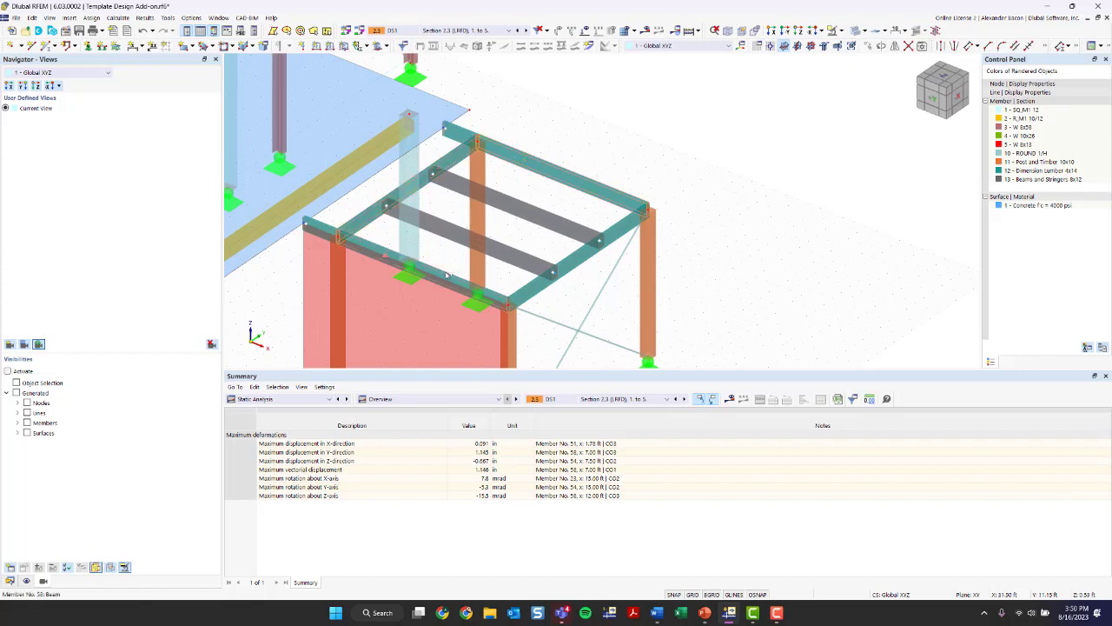
pyautogui.doubleClick(525, 292)
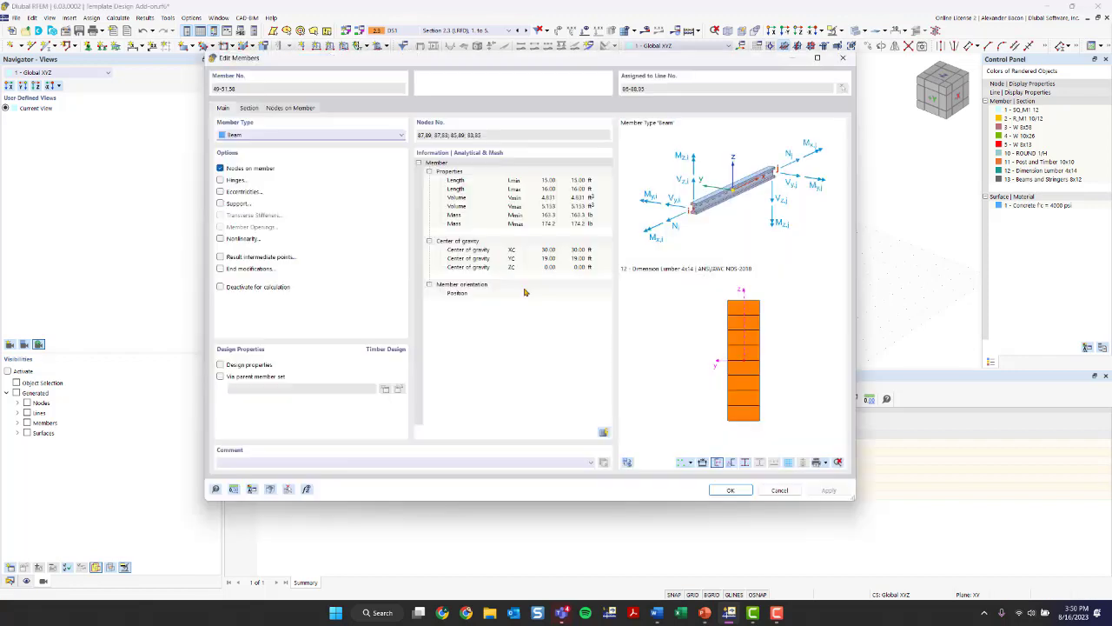
pyautogui.click(221, 180)
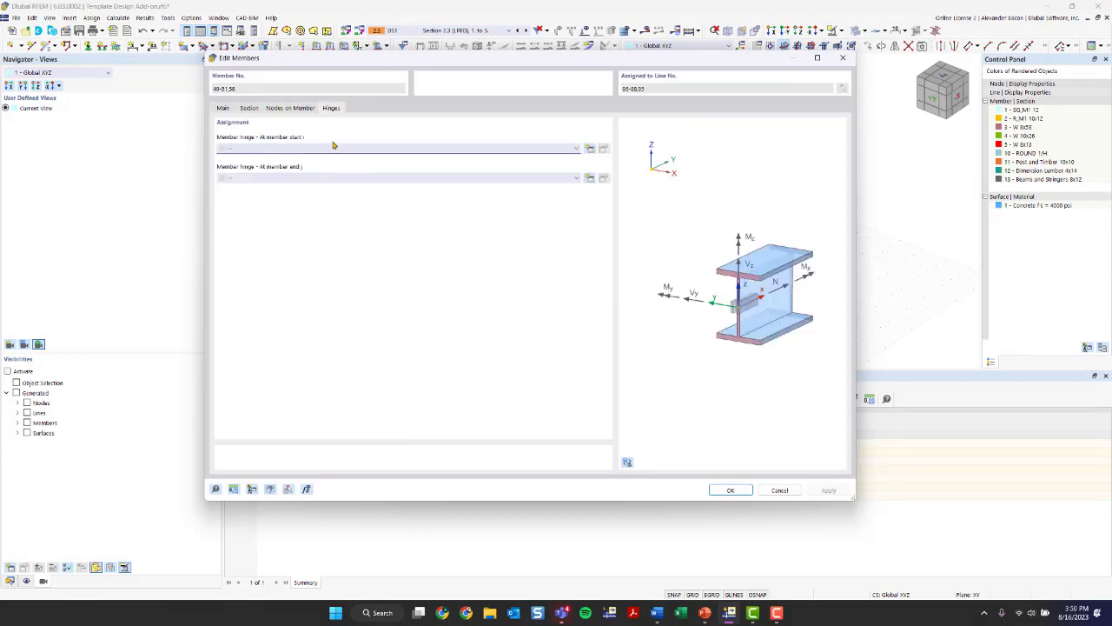
pyautogui.click(333, 145)
pyautogui.click(333, 165)
pyautogui.click(331, 178)
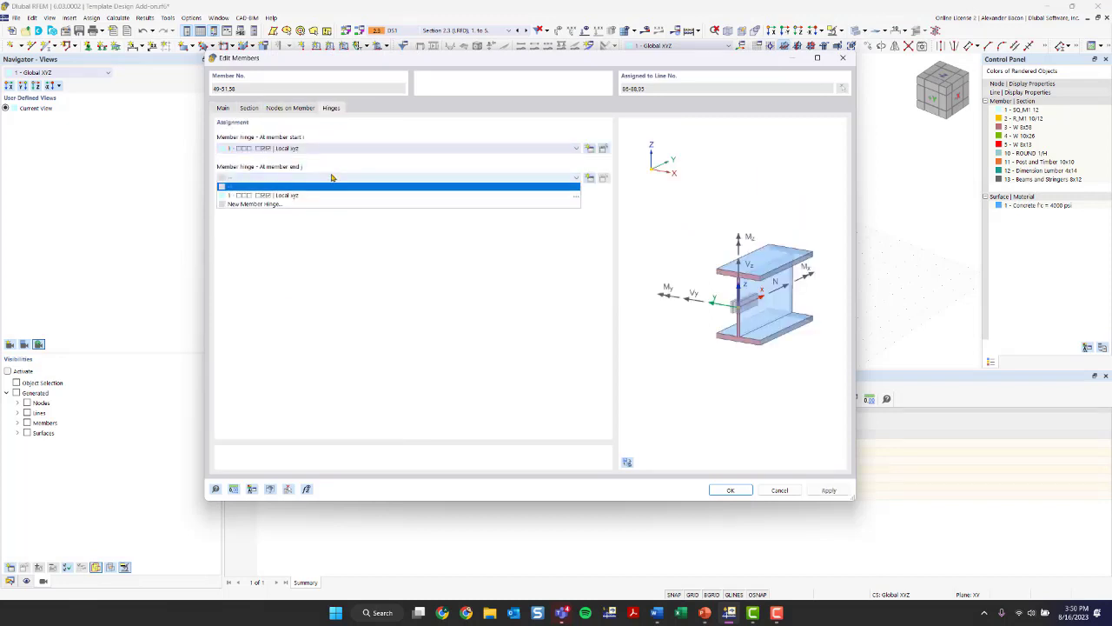
pyautogui.click(334, 195)
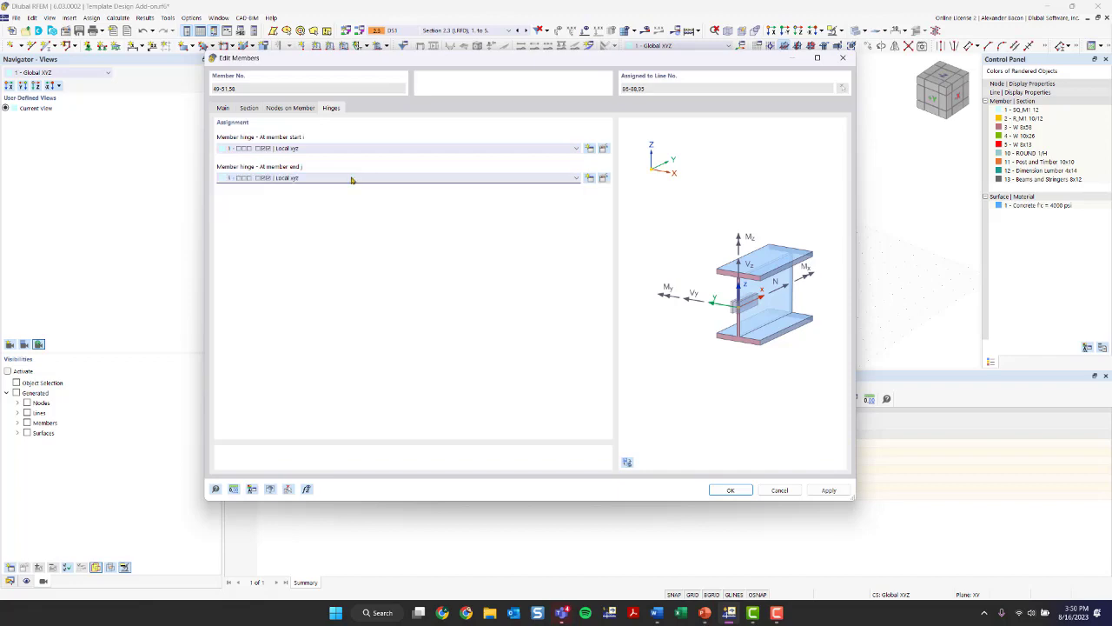
pyautogui.click(731, 490)
pyautogui.click(591, 352)
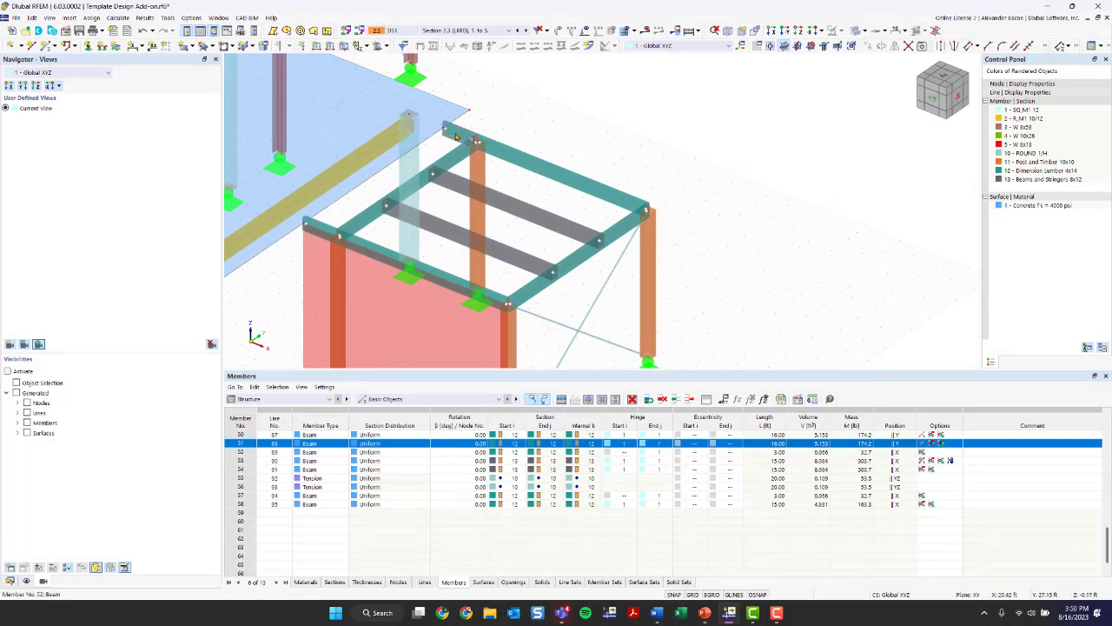
# - Assign member hinge 1 (Local xyz) to the start of the two short overhanging beams 52 and 57
pyautogui.doubleClick(329, 232)
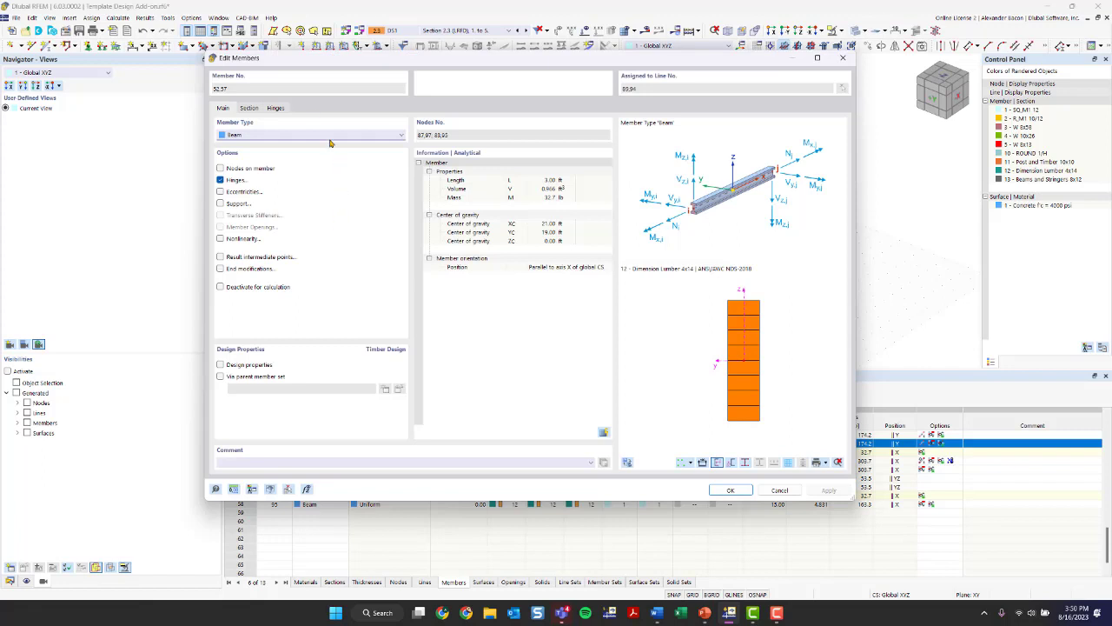
pyautogui.click(274, 109)
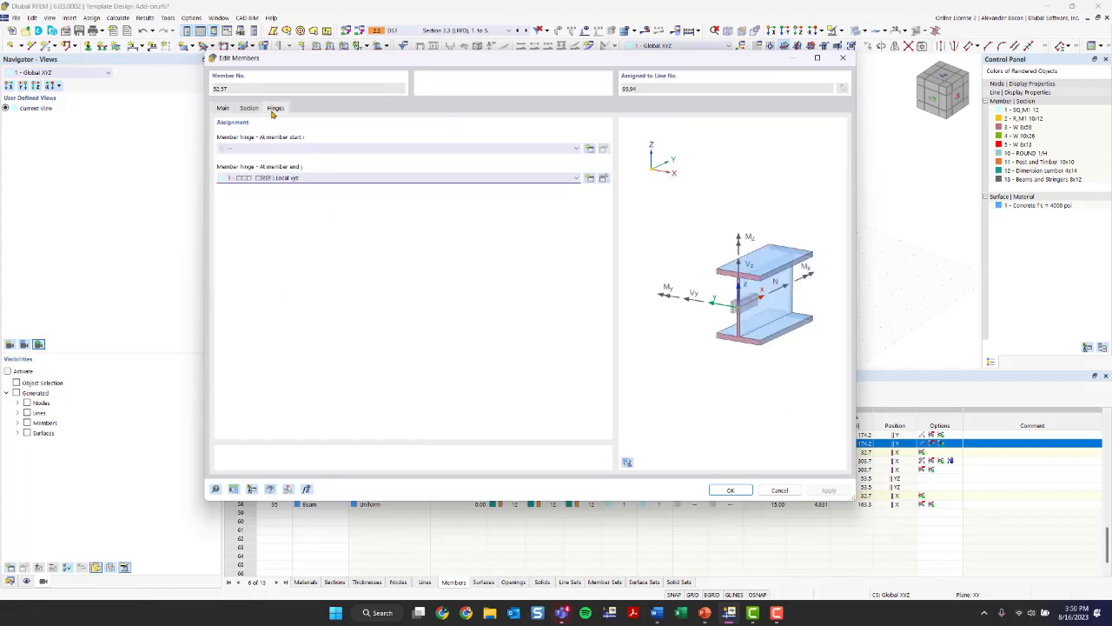
pyautogui.click(304, 149)
pyautogui.click(304, 166)
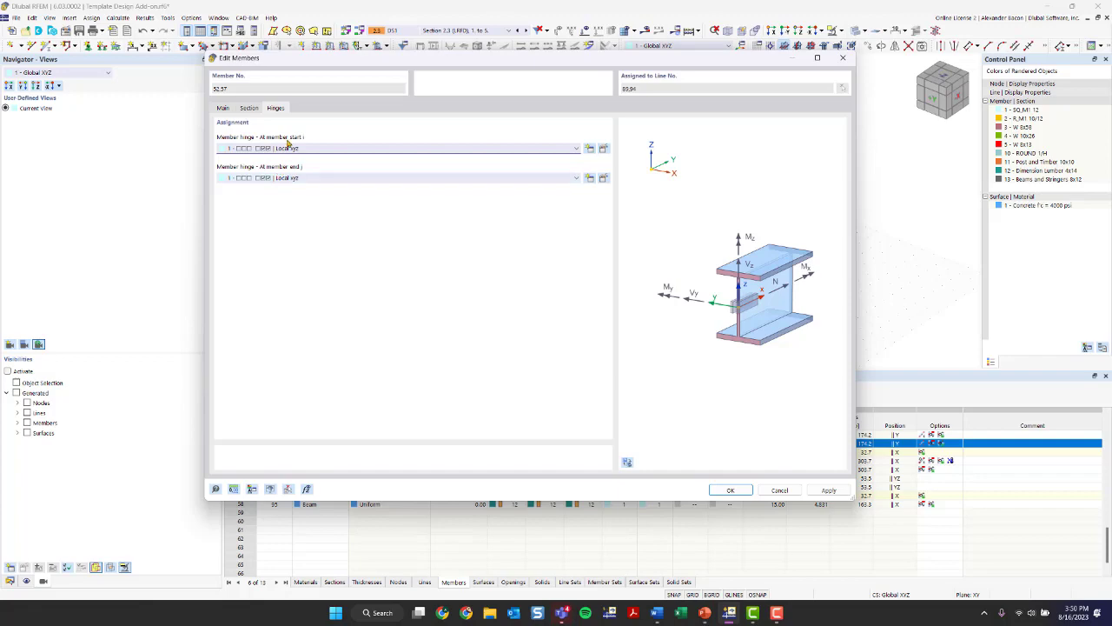
pyautogui.click(732, 489)
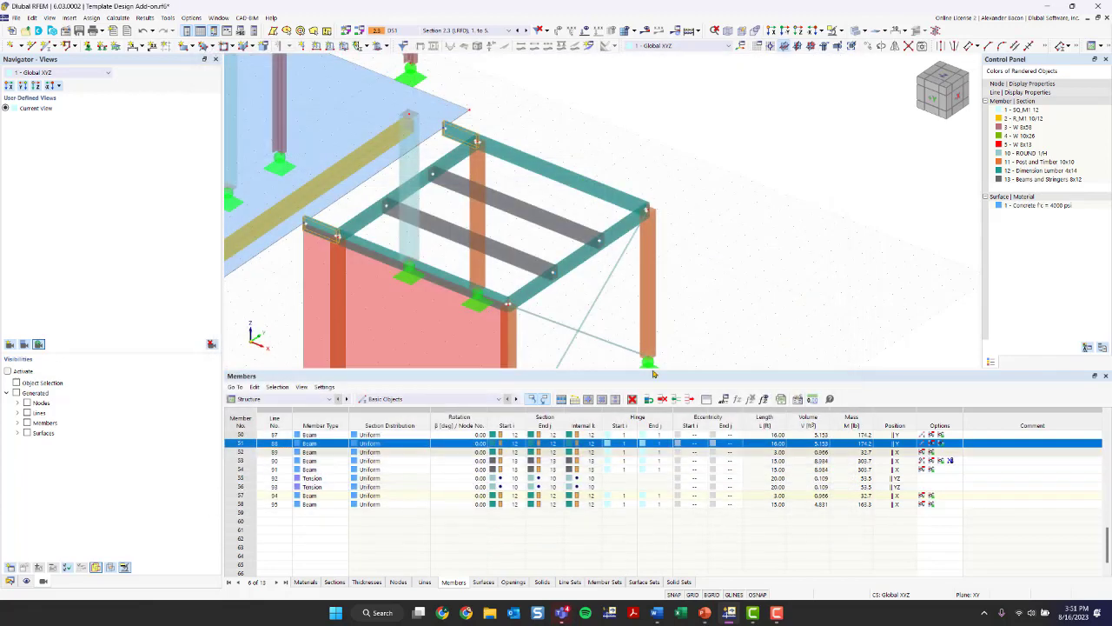
# - Switch the model to wireframe display and examine the joint where the hinged timber beams meet the column
pyautogui.scroll(-1, 570, 310)
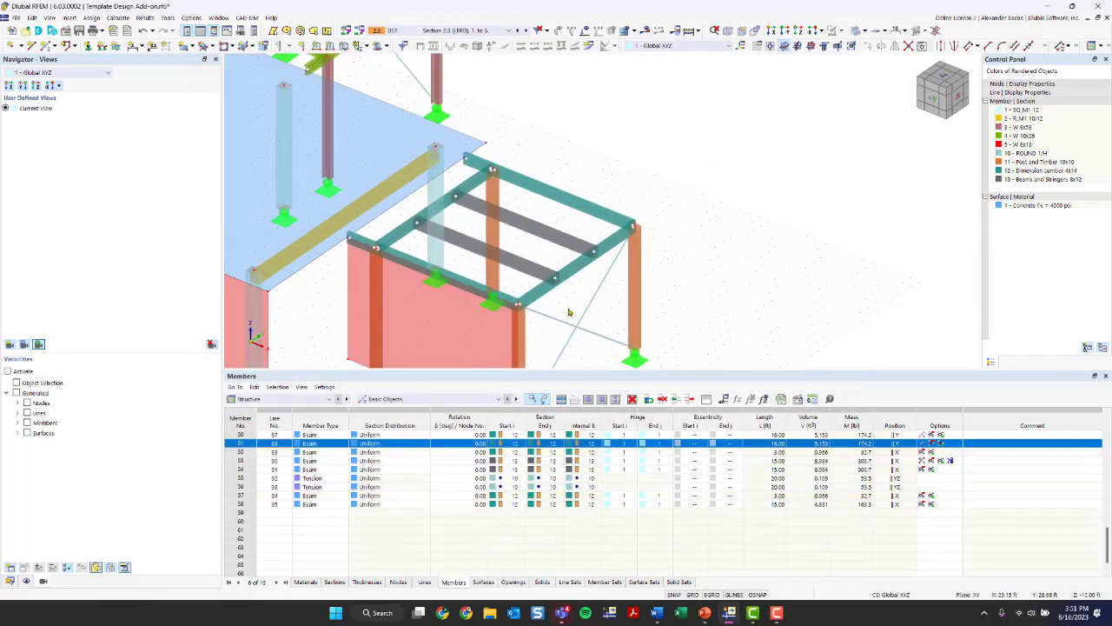
pyautogui.moveTo(569, 310); pyautogui.dragTo(559, 282, button='middle')
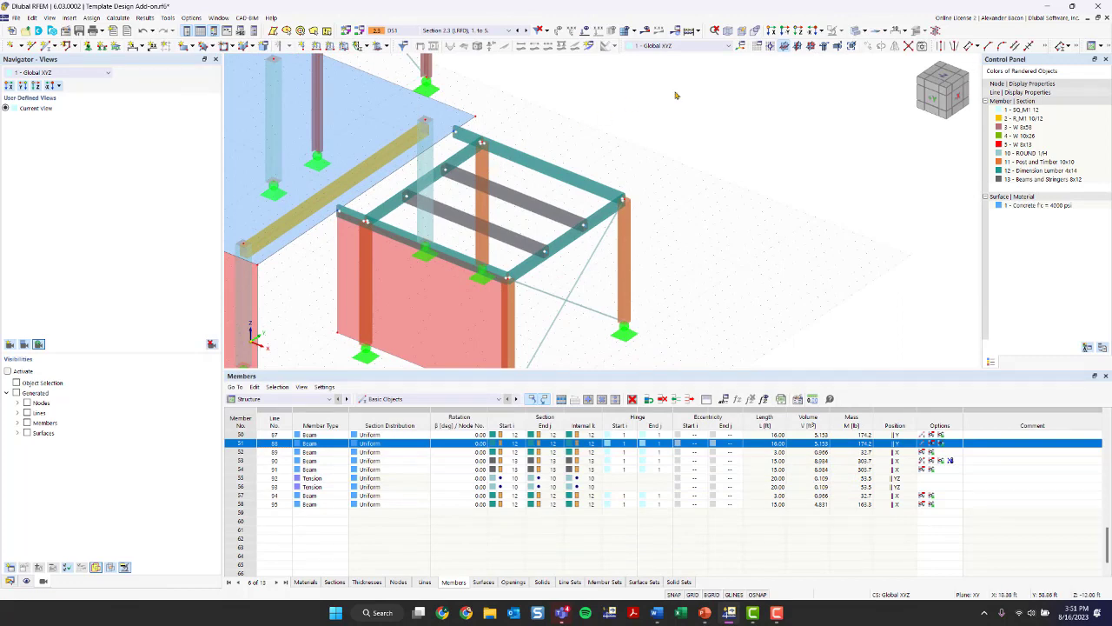
pyautogui.scroll(2, 506, 282)
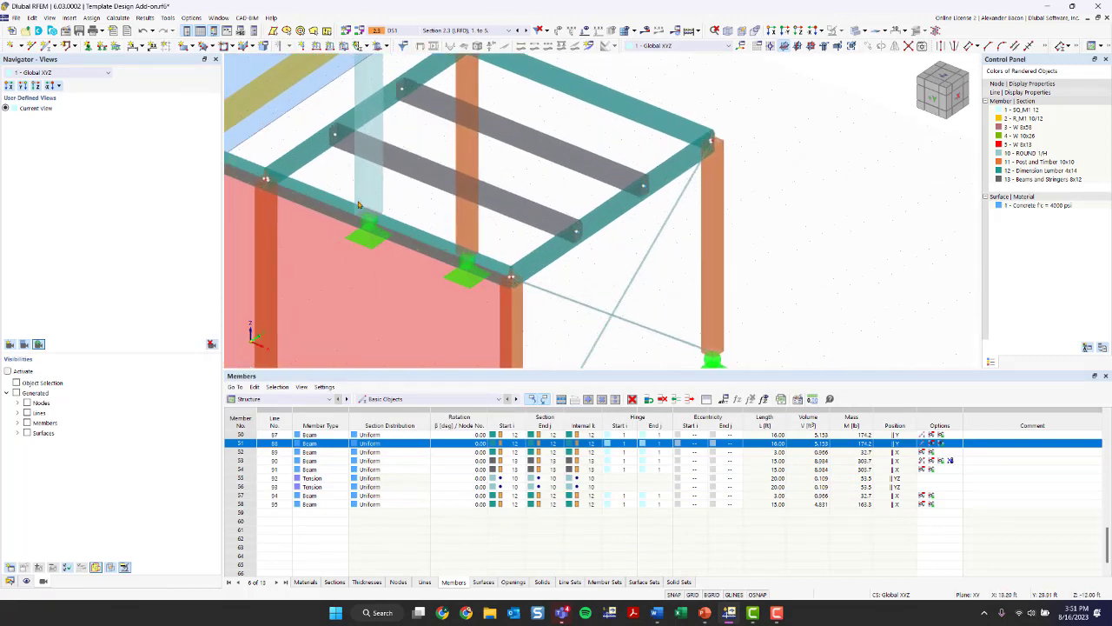
pyautogui.moveTo(269, 178); pyautogui.dragTo(382, 252, button='middle')
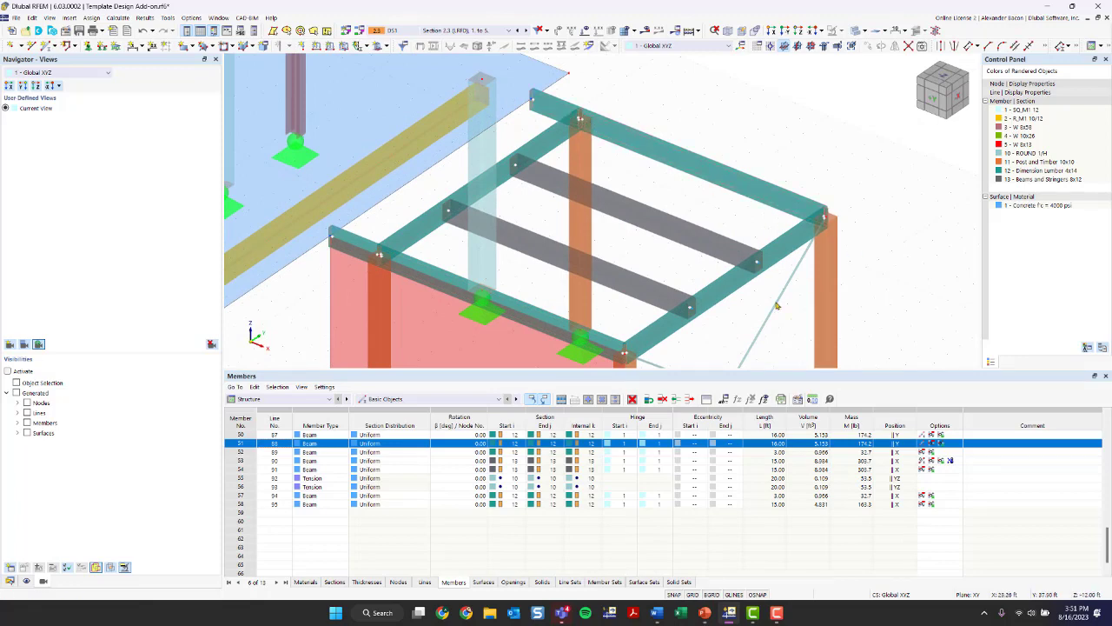
pyautogui.scroll(4, 467, 263)
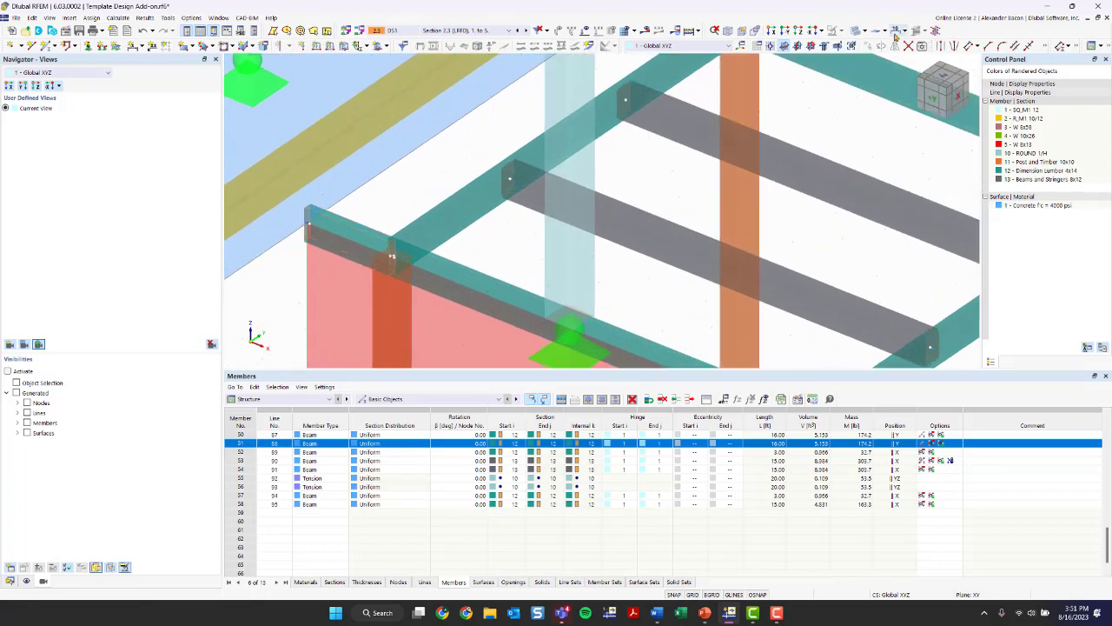
pyautogui.click(859, 31)
pyautogui.scroll(4, 409, 271)
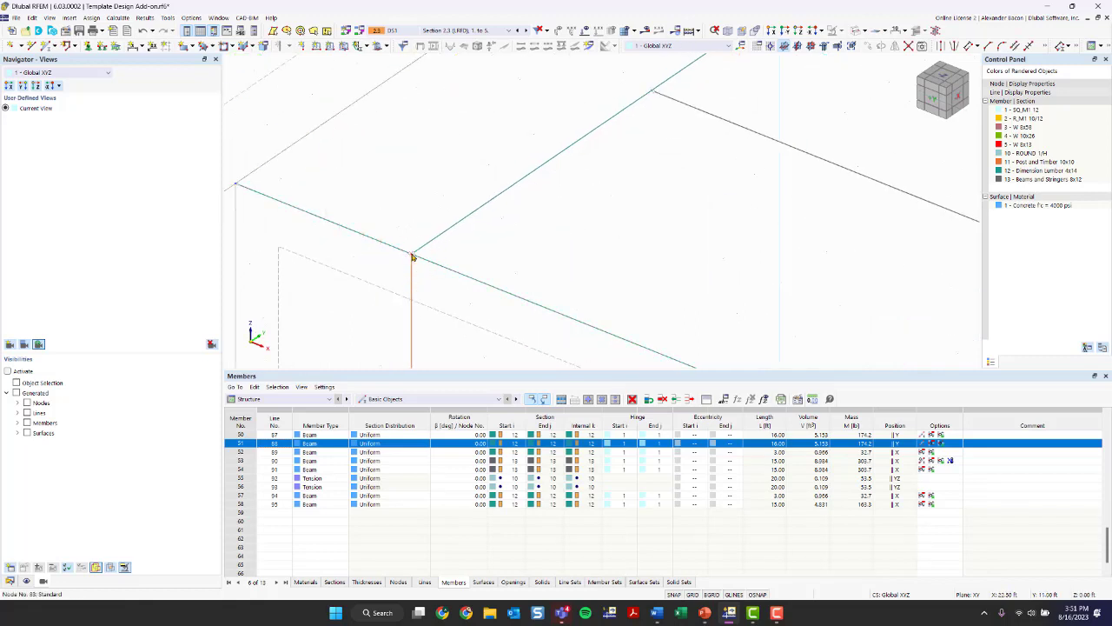
pyautogui.scroll(3, 412, 256)
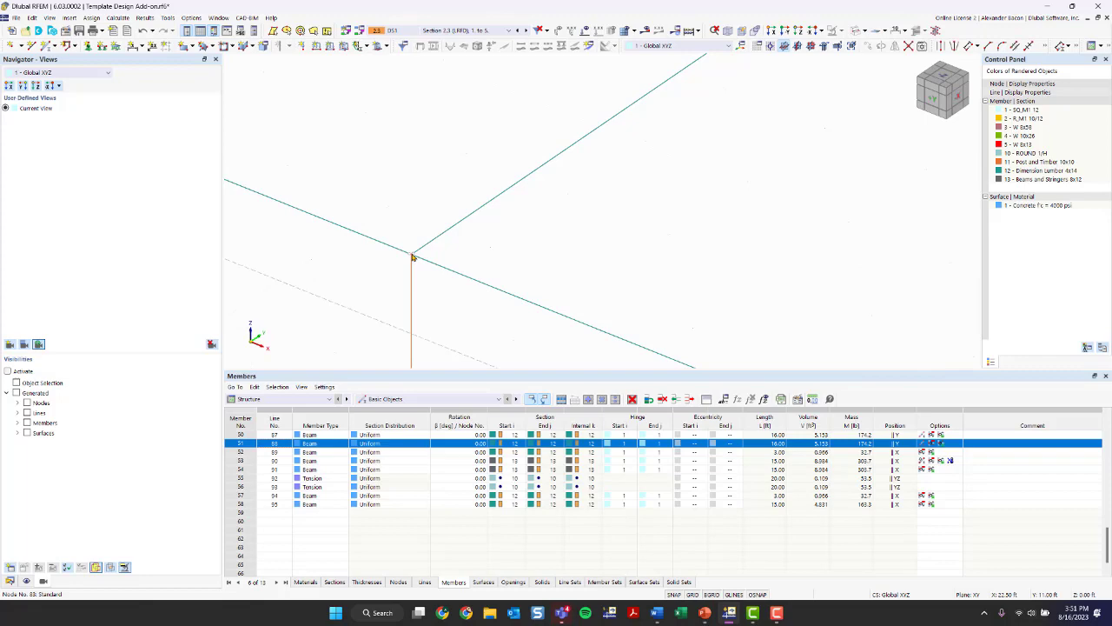
pyautogui.scroll(-10, 412, 257)
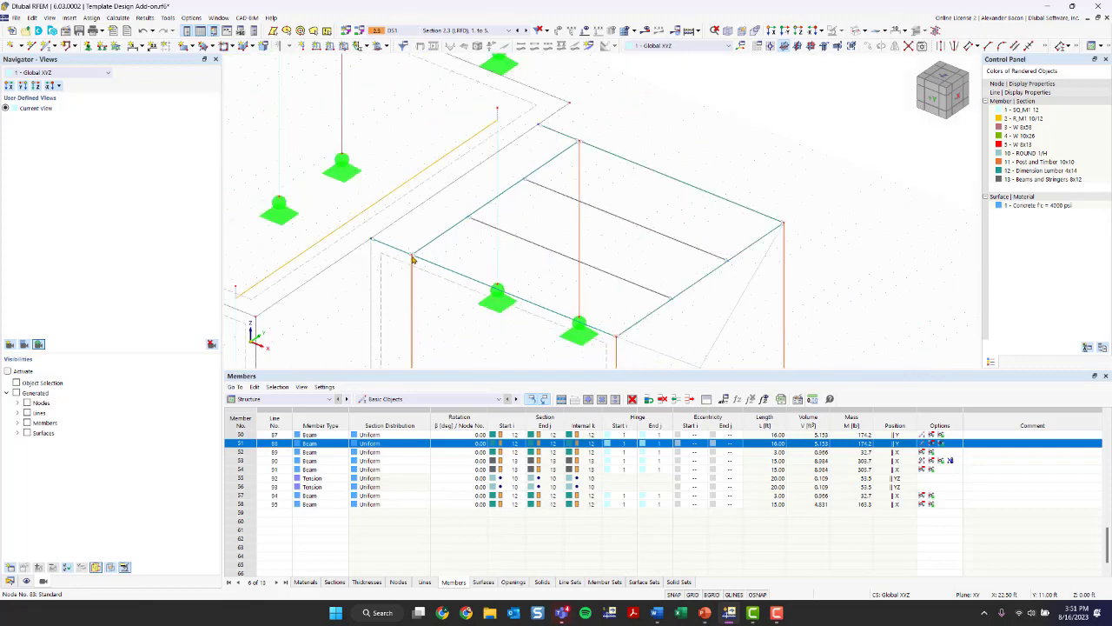
# - View the whole wireframe structure and recalculate the results with the newly hinged timber beams
pyautogui.keyDown('ctrl'); pyautogui.moveTo(510, 281); pyautogui.dragTo(407, 259, button='middle'); pyautogui.keyUp('ctrl')
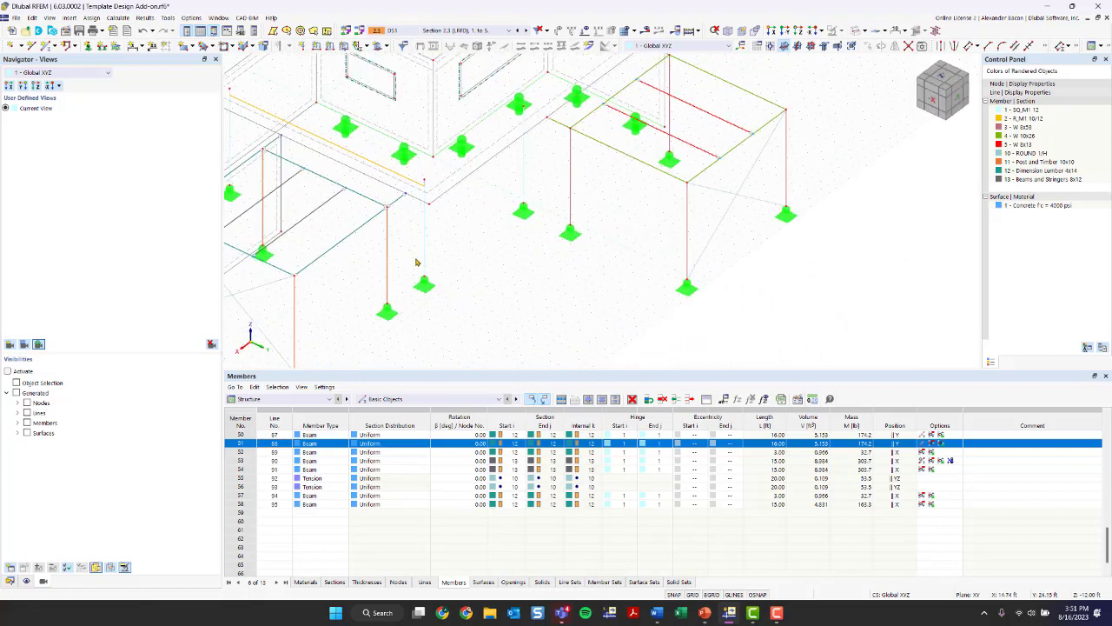
pyautogui.scroll(-3, 417, 263)
pyautogui.moveTo(490, 258)
pyautogui.mouseDown(button='middle')
pyautogui.moveTo(514, 288)
pyautogui.moveTo(471, 264)
pyautogui.mouseUp(button='middle')
pyautogui.moveTo(551, 231); pyautogui.dragTo(597, 190, button='middle')
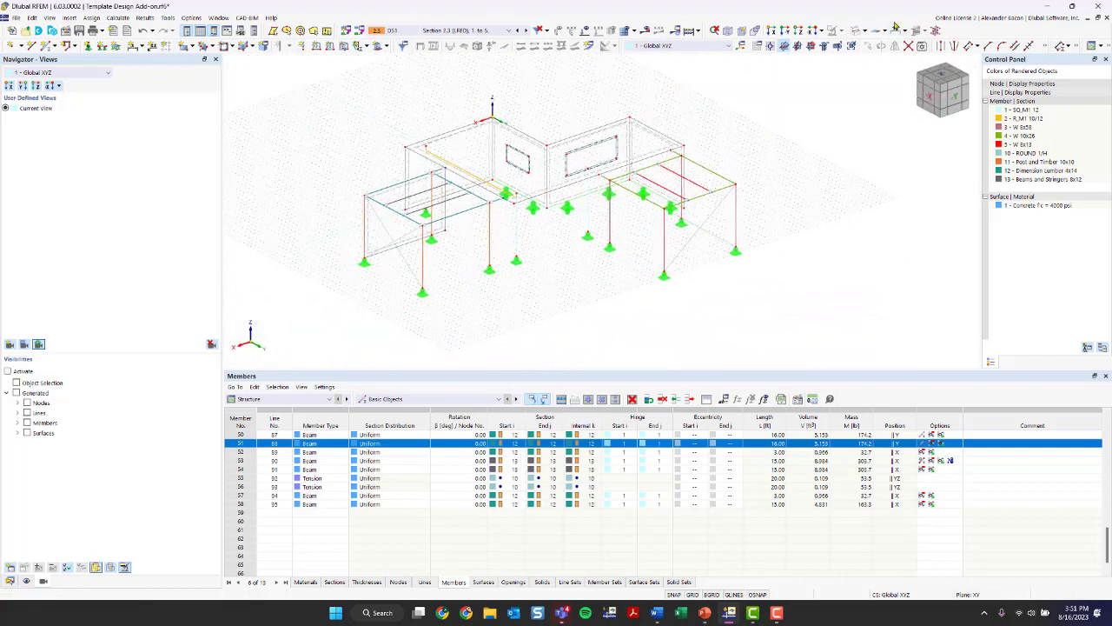
pyautogui.click(856, 32)
pyautogui.click(856, 32)
pyautogui.click(856, 32)
pyautogui.click(689, 32)
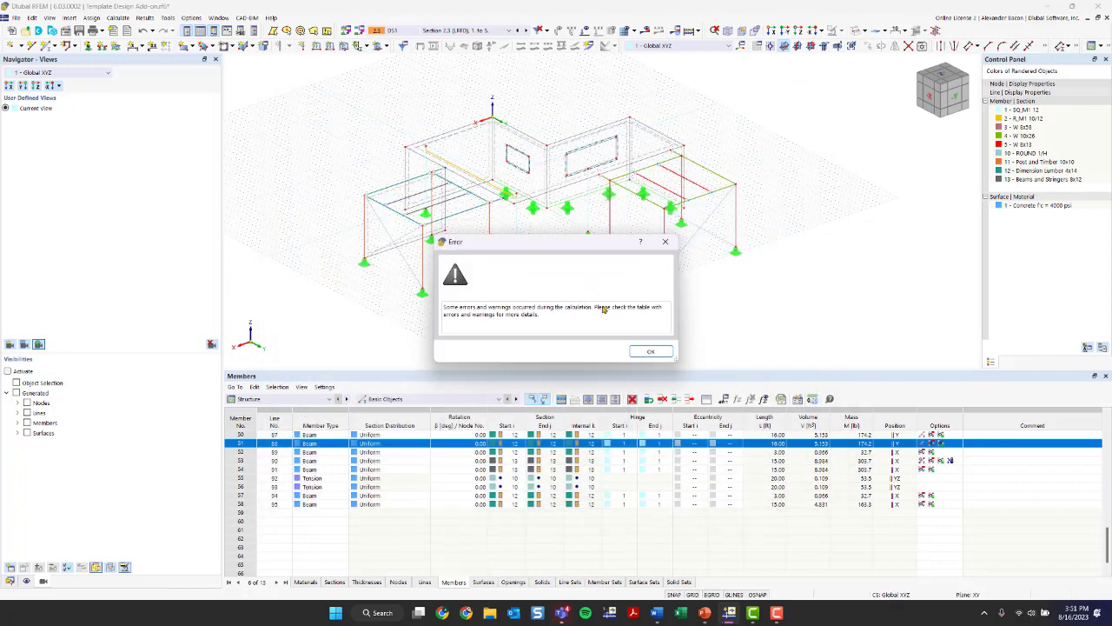
pyautogui.click(653, 351)
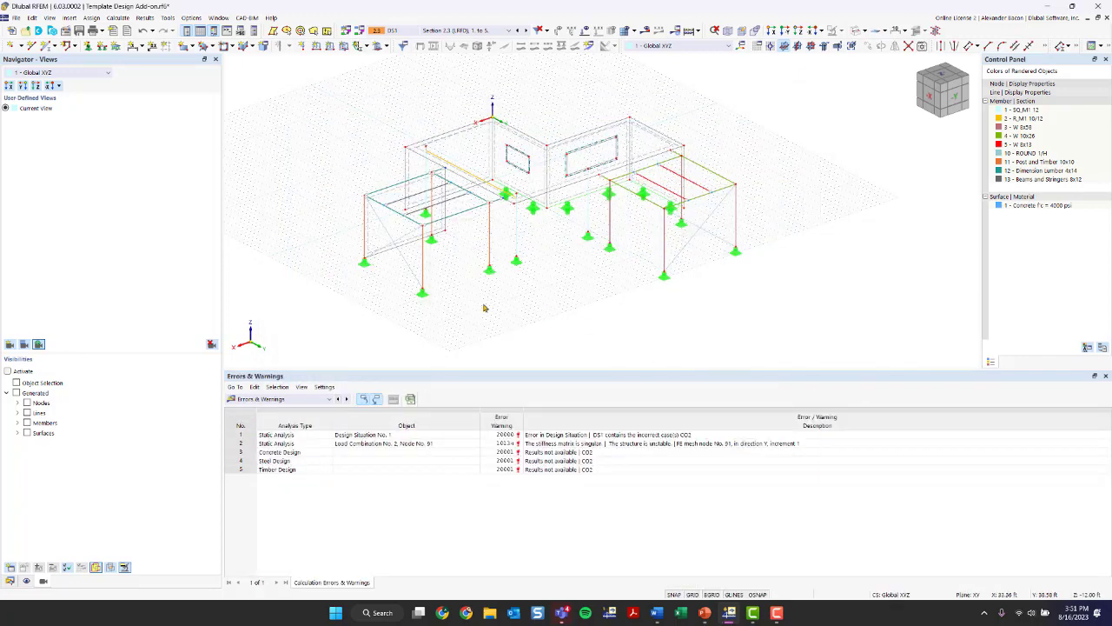
# - Examine the global deformations of the timber frame under load case LC3, Wind in +Y
pyautogui.keyDown('ctrl'); pyautogui.moveTo(485, 311); pyautogui.dragTo(635, 309, button='middle'); pyautogui.keyUp('ctrl')
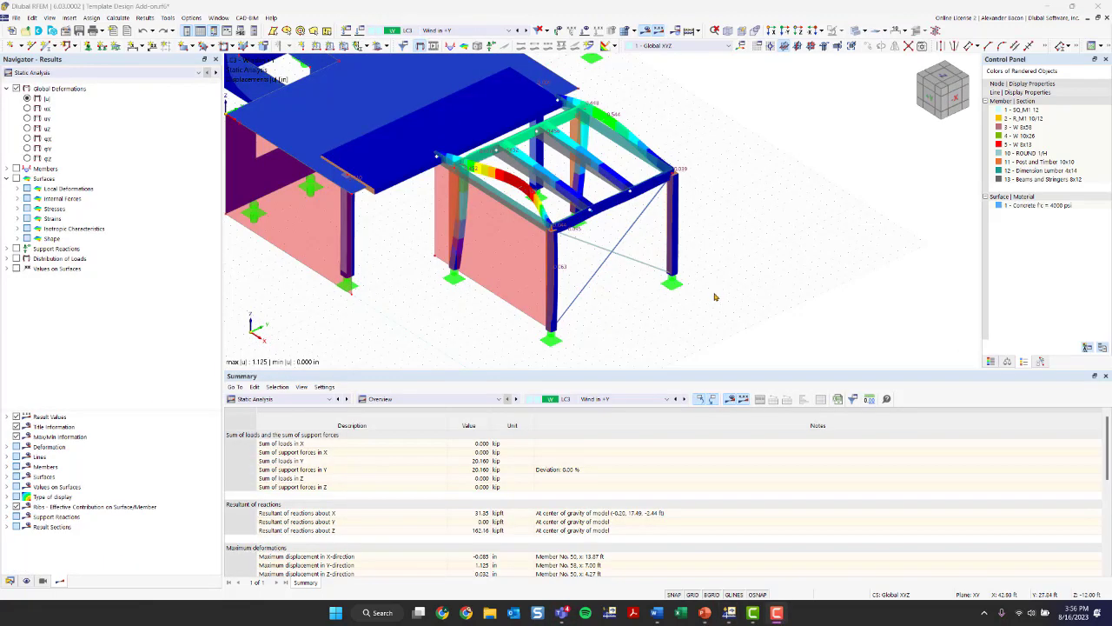
pyautogui.keyDown('ctrl'); pyautogui.moveTo(462, 309); pyautogui.dragTo(549, 336, button='middle'); pyautogui.keyUp('ctrl')
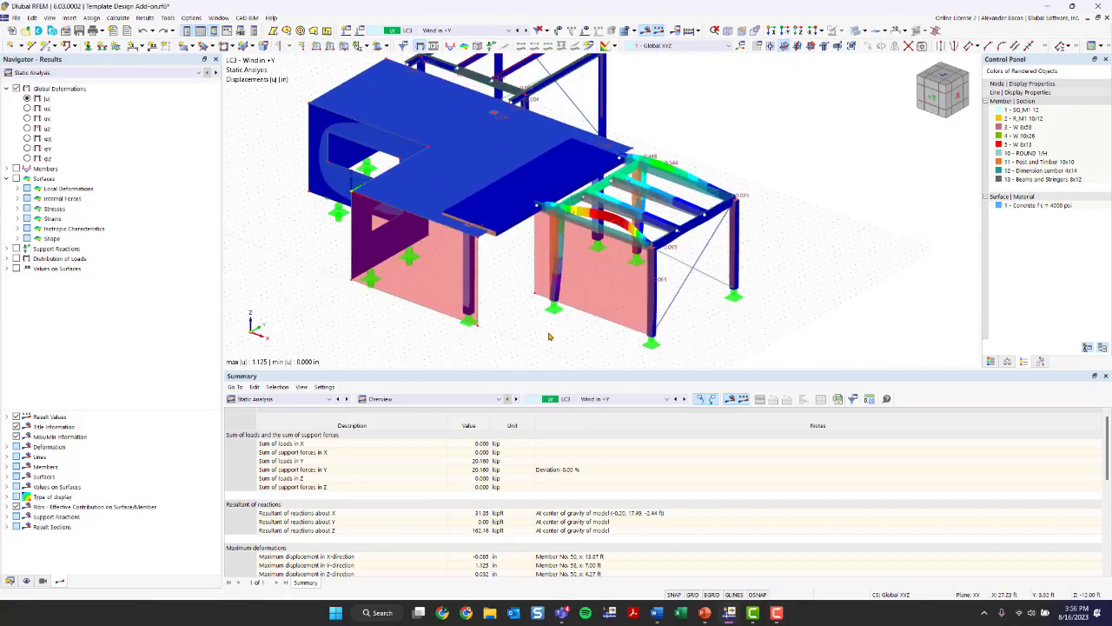
pyautogui.moveTo(843, 187); pyautogui.dragTo(798, 189, button='middle')
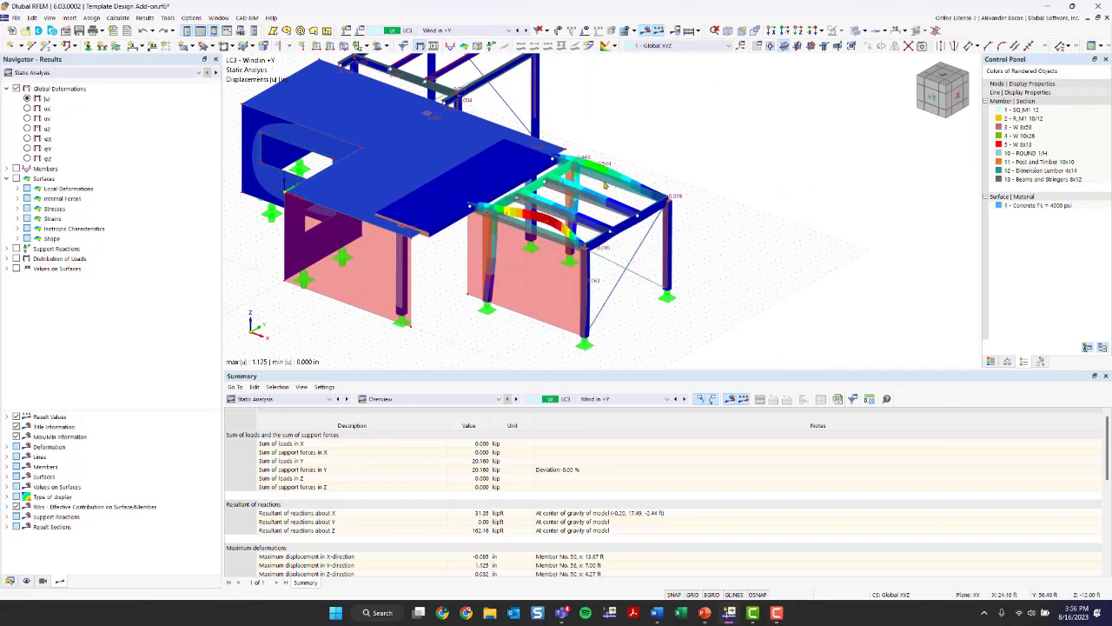
# - Hide the deformation results and inspect the hinges, columns and bracing of the timber frame
pyautogui.click(646, 31)
pyautogui.scroll(2, 492, 208)
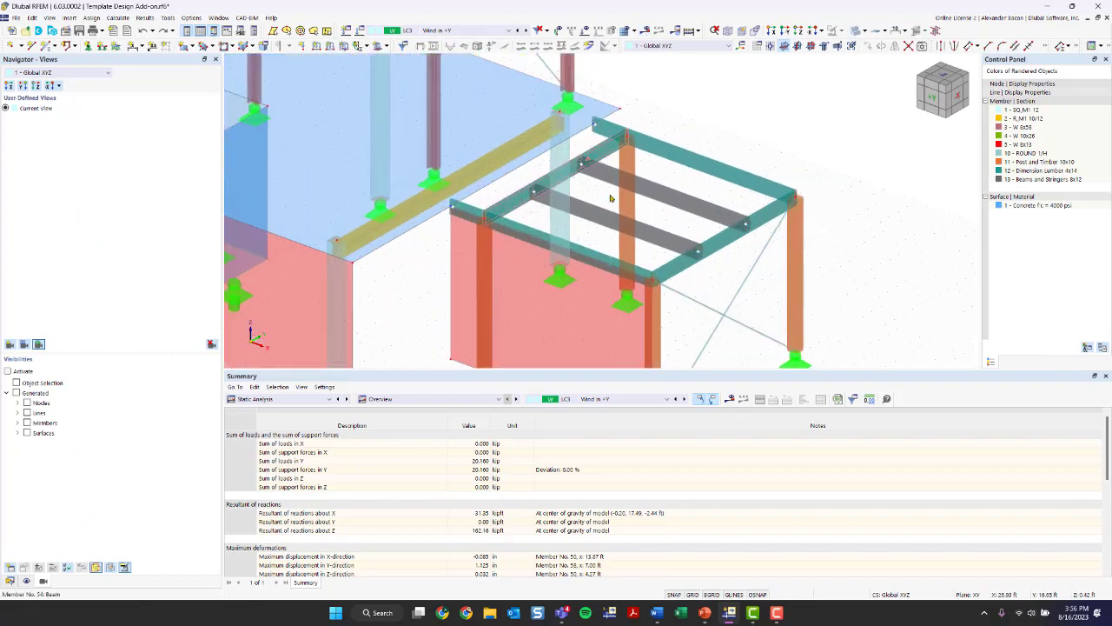
pyautogui.moveTo(744, 227); pyautogui.dragTo(635, 161, button='middle')
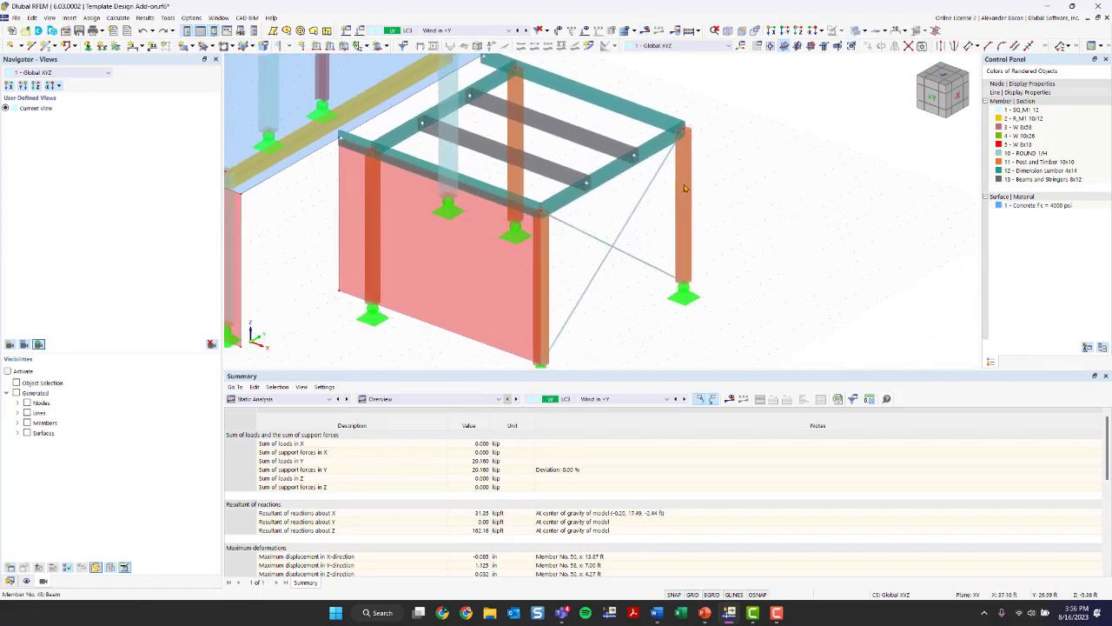
pyautogui.scroll(-2, 449, 213)
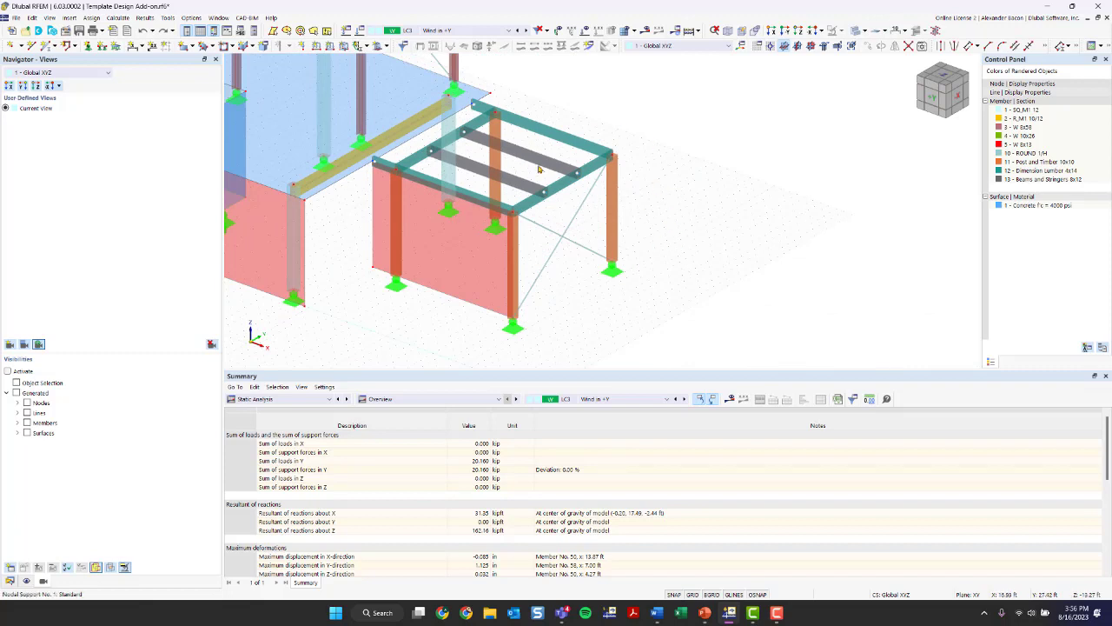
pyautogui.moveTo(635, 230); pyautogui.dragTo(643, 279, button='middle')
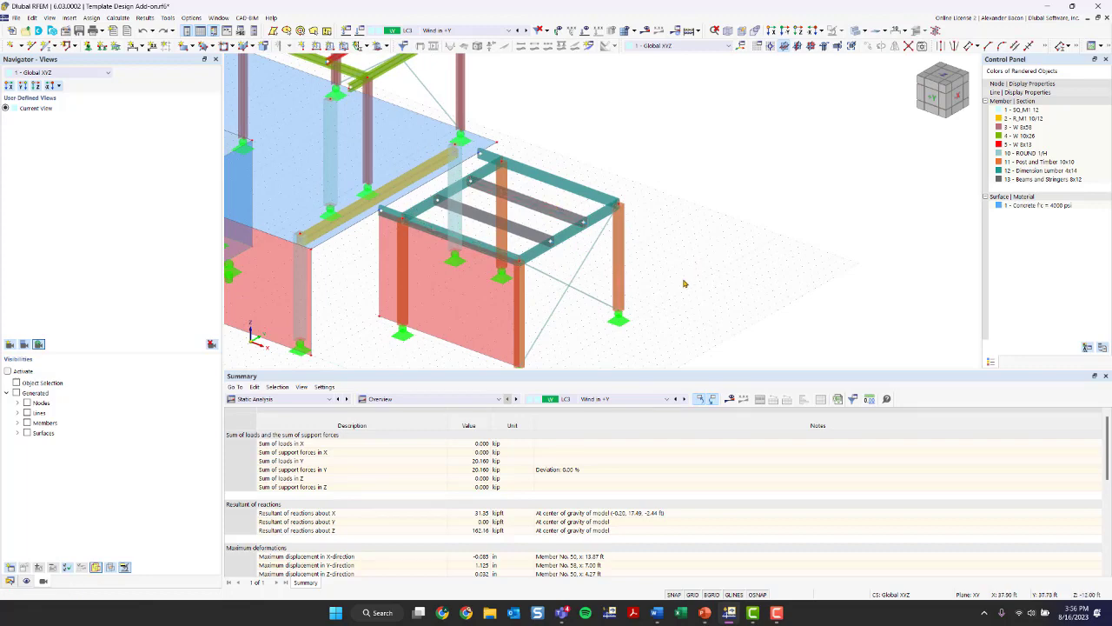
# - Show the LC3 deformation results again and compare the displaced timber frame with the rest of the structure
pyautogui.click(689, 31)
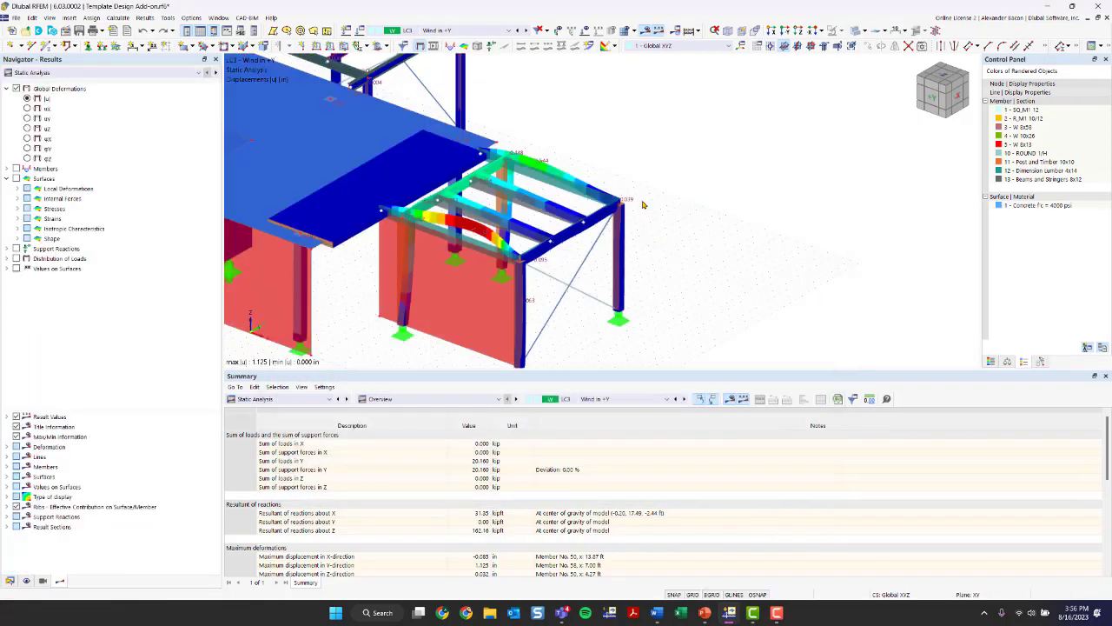
pyautogui.scroll(-2, 682, 253)
pyautogui.moveTo(681, 254); pyautogui.dragTo(537, 260, button='middle')
pyautogui.scroll(-1, 774, 234)
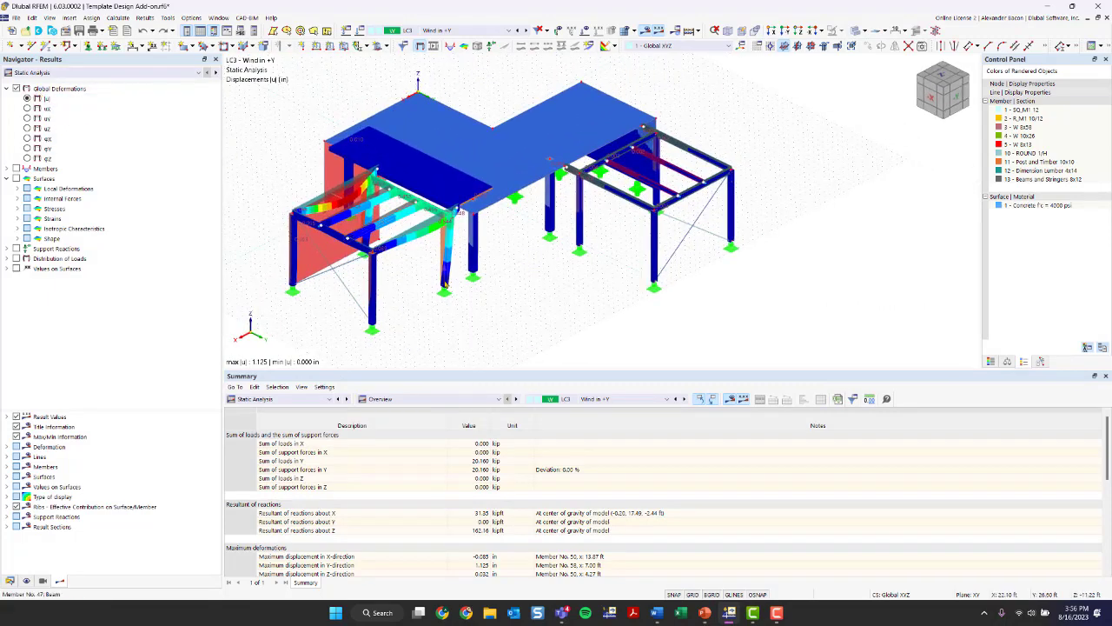
pyautogui.moveTo(511, 321); pyautogui.dragTo(529, 304, button='middle')
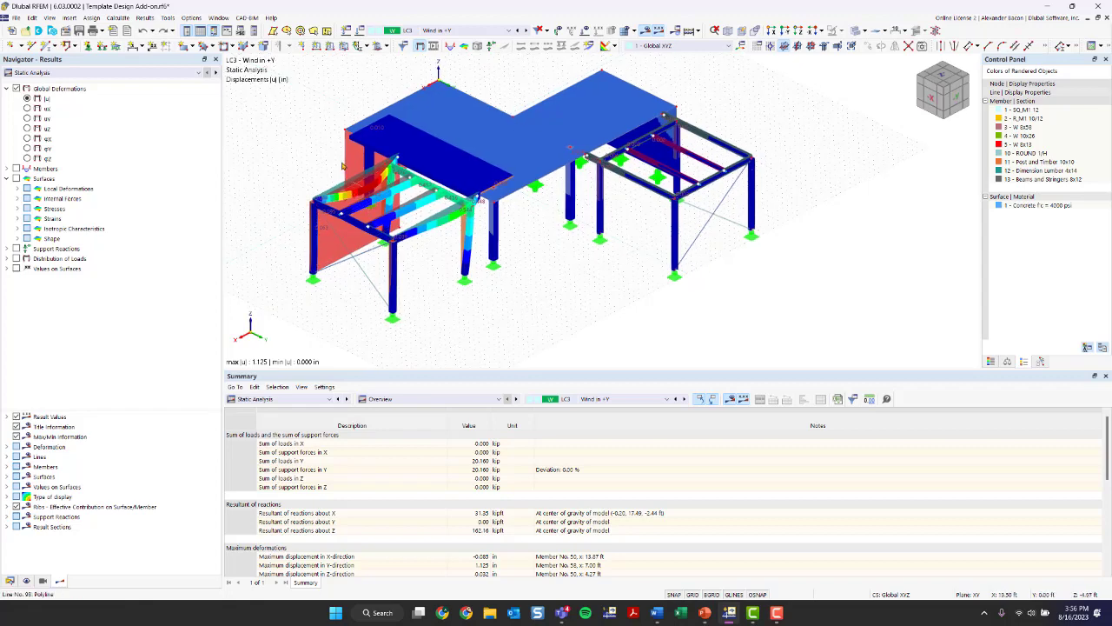
pyautogui.scroll(1, 343, 211)
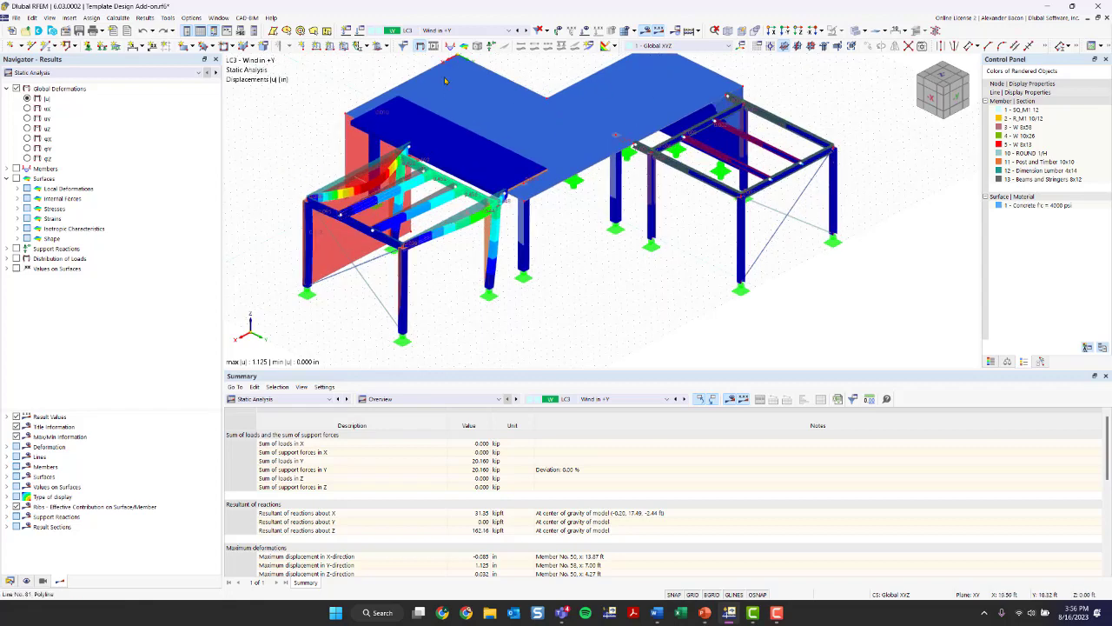
# - Show the global deformations for design situation DS1, Section 2.3 (LRFD), and hide the timber frame
pyautogui.click(441, 31)
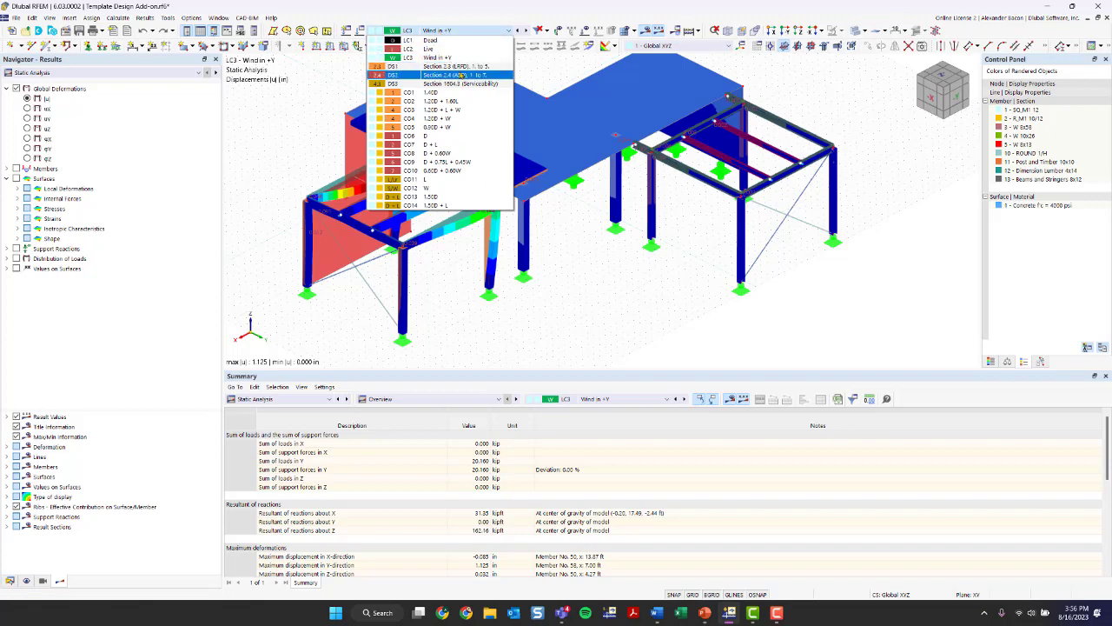
pyautogui.click(459, 67)
pyautogui.keyDown('ctrl'); pyautogui.moveTo(587, 261); pyautogui.dragTo(645, 179, button='middle'); pyautogui.keyUp('ctrl')
pyautogui.moveTo(634, 165); pyautogui.dragTo(391, 337)
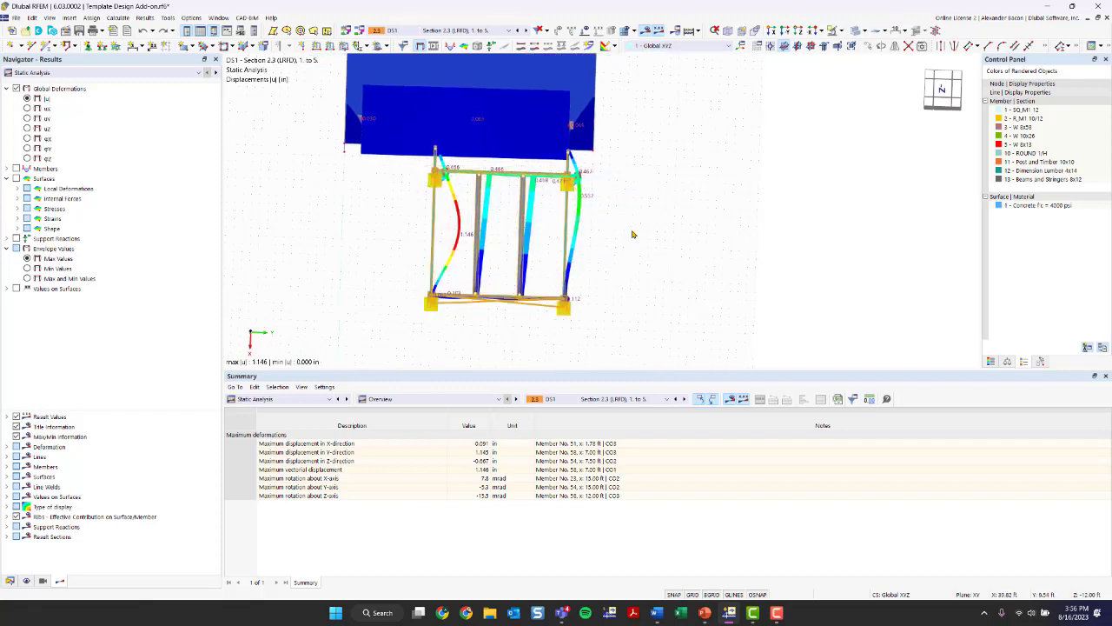
pyautogui.click(840, 32)
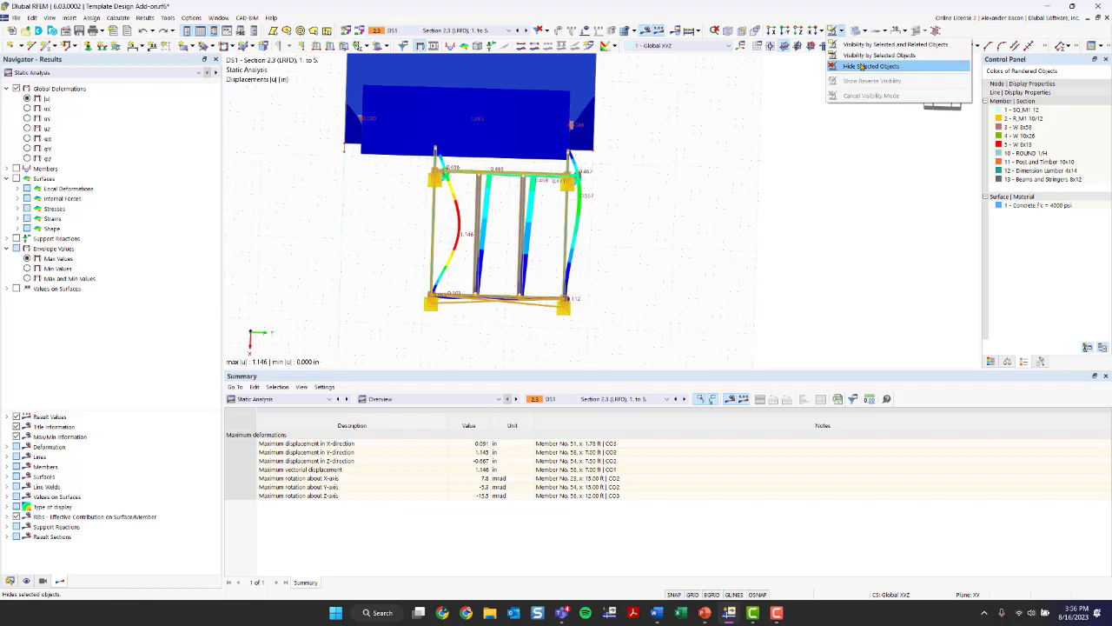
pyautogui.click(869, 67)
pyautogui.keyDown('ctrl'); pyautogui.moveTo(656, 244); pyautogui.dragTo(600, 161, button='middle'); pyautogui.keyUp('ctrl')
pyautogui.moveTo(600, 118); pyautogui.dragTo(393, 190, button='middle')
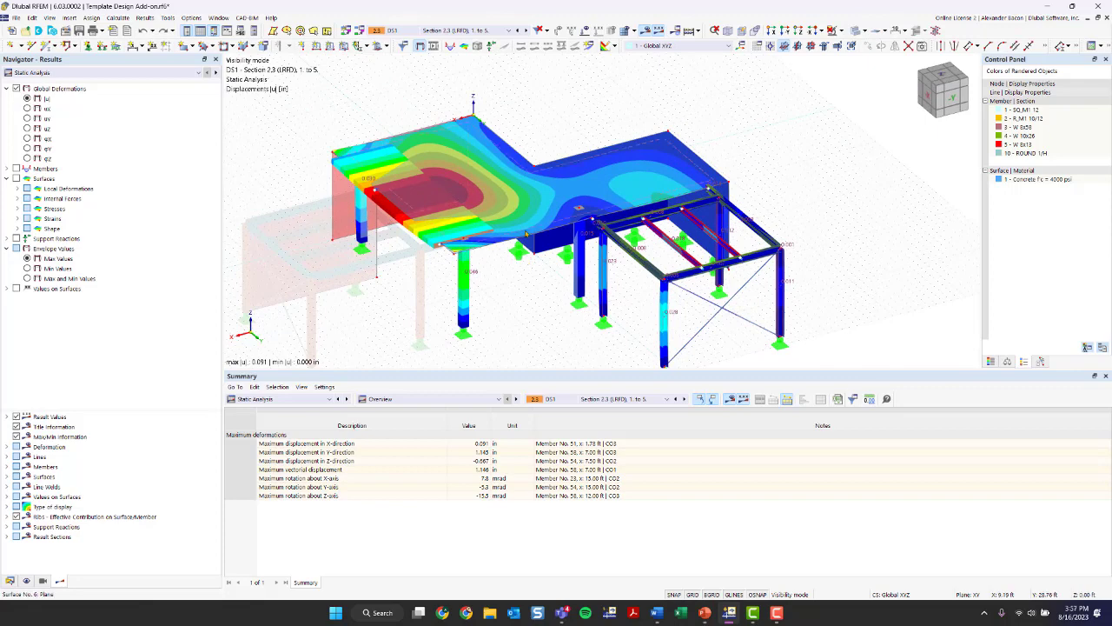
# - Display the members' internal forces, comparing Vy and N before showing the bending moments My
pyautogui.doubleClick(25, 169)
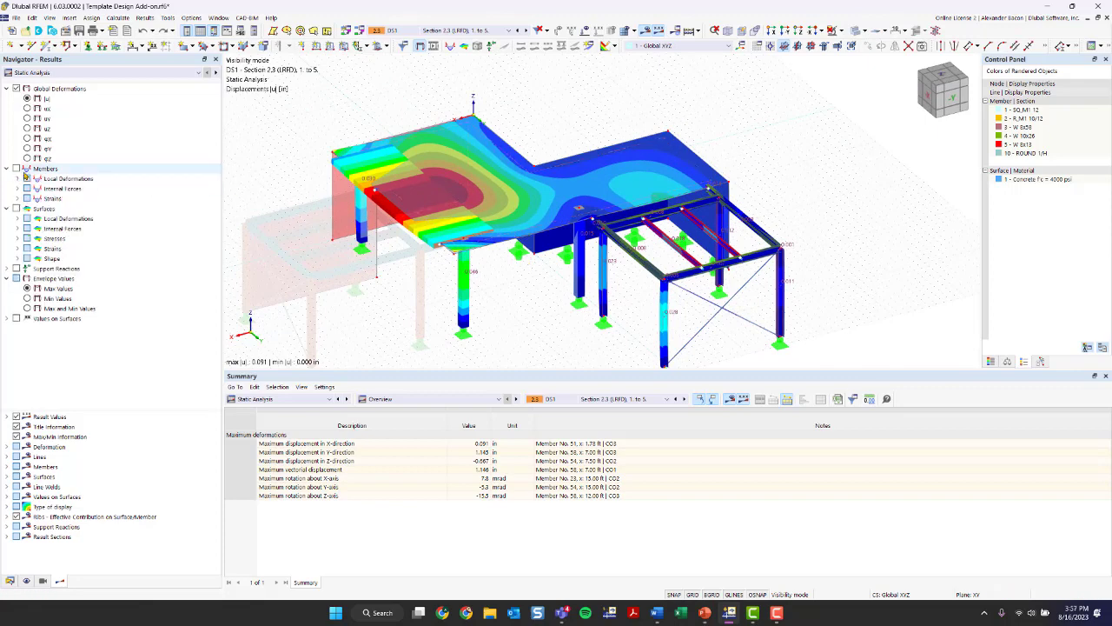
pyautogui.click(26, 169)
pyautogui.click(17, 188)
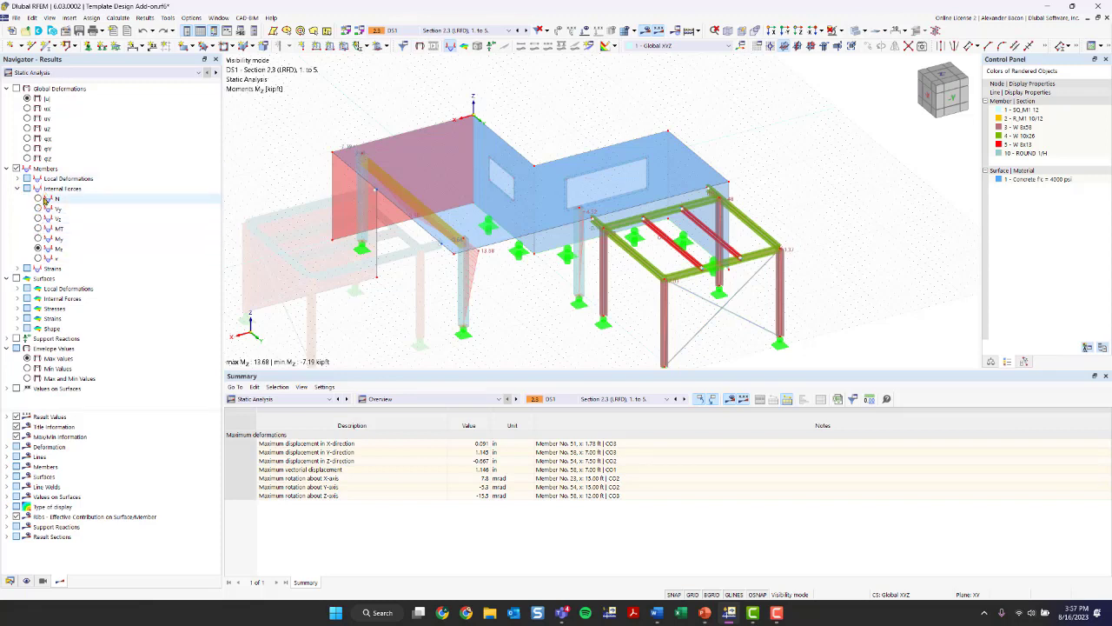
pyautogui.click(38, 218)
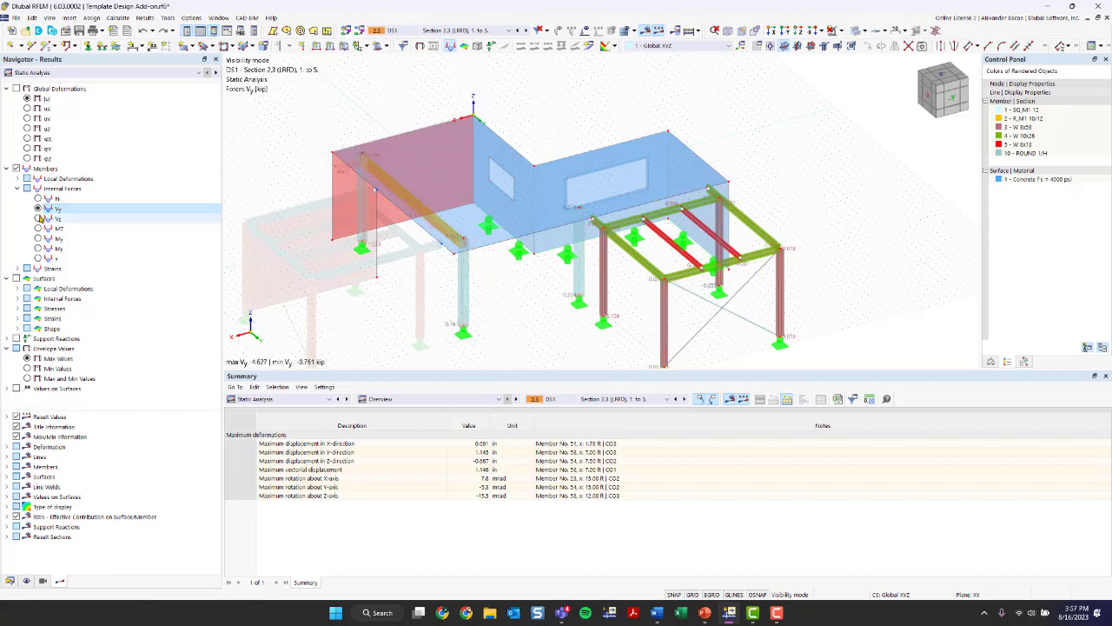
pyautogui.click(38, 199)
pyautogui.moveTo(373, 304); pyautogui.dragTo(327, 208, button='middle')
pyautogui.click(39, 238)
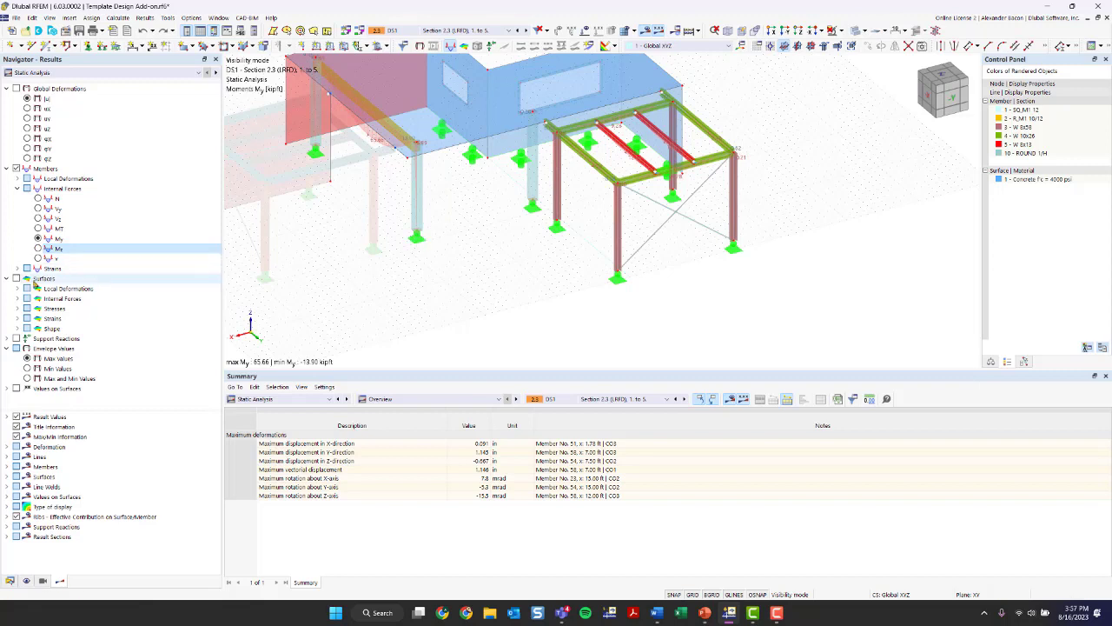
# - Add the surface moment results and browse the surface stress options down to the von Mises equivalent stresses
pyautogui.click(17, 279)
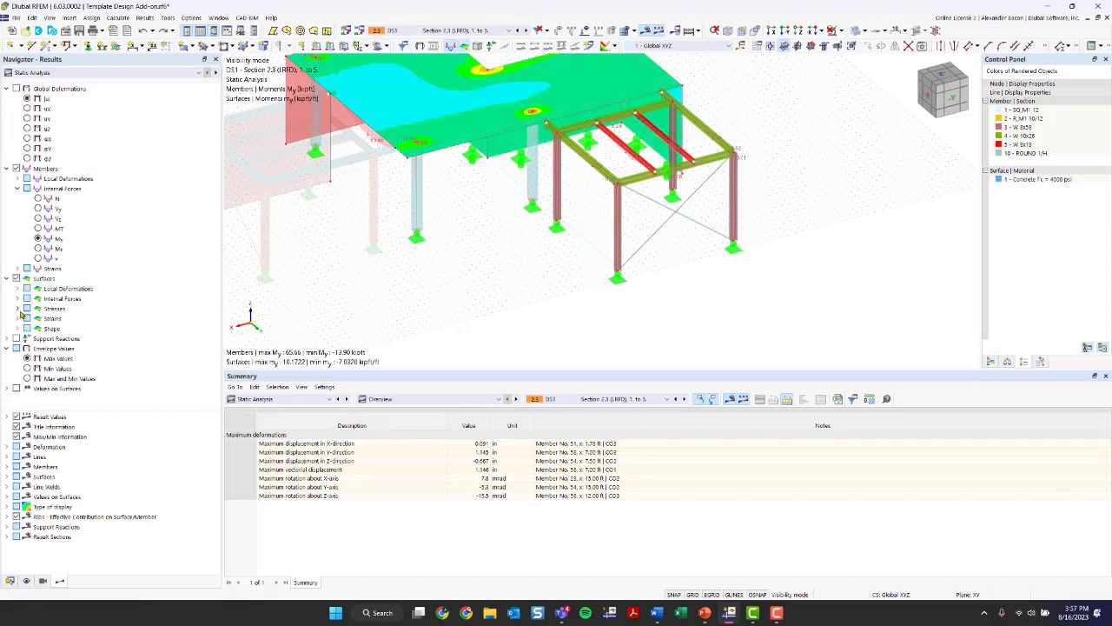
pyautogui.click(17, 308)
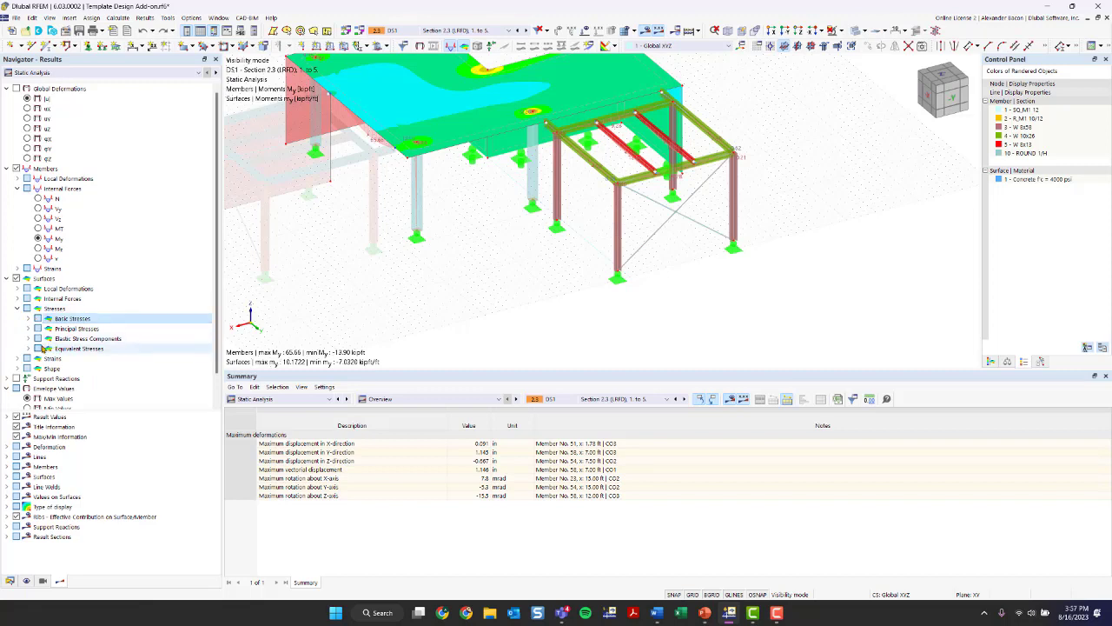
pyautogui.click(47, 349)
pyautogui.click(27, 349)
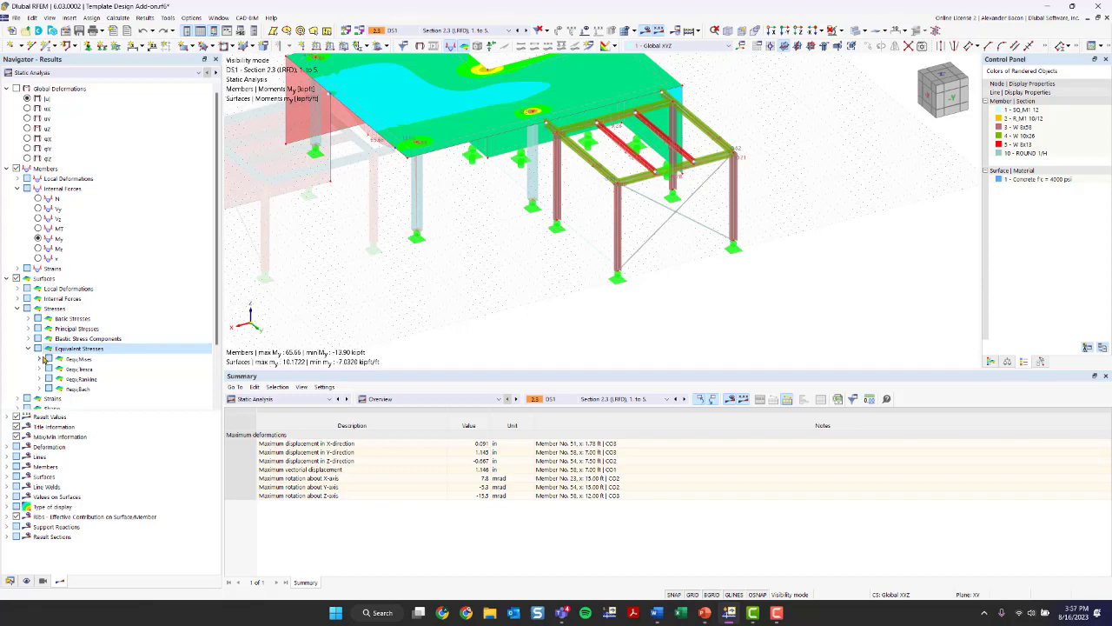
pyautogui.click(41, 359)
pyautogui.moveTo(338, 260); pyautogui.dragTo(378, 300, button='middle')
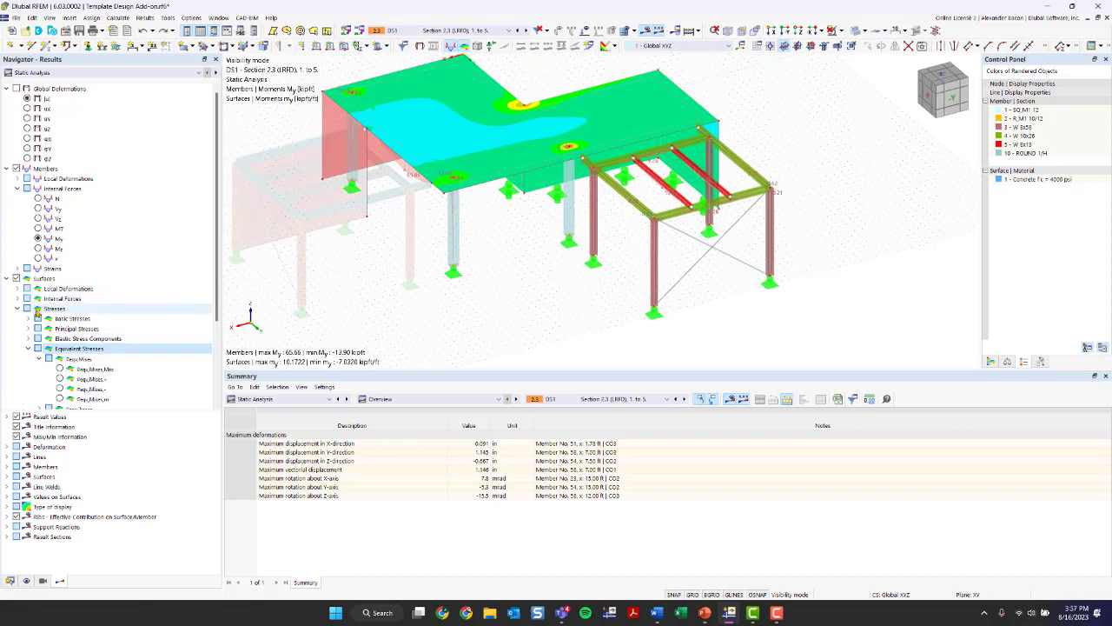
# - Review the basic internal force options for the surfaces and toggle the result values on surfaces on and off
pyautogui.click(17, 308)
pyautogui.click(19, 298)
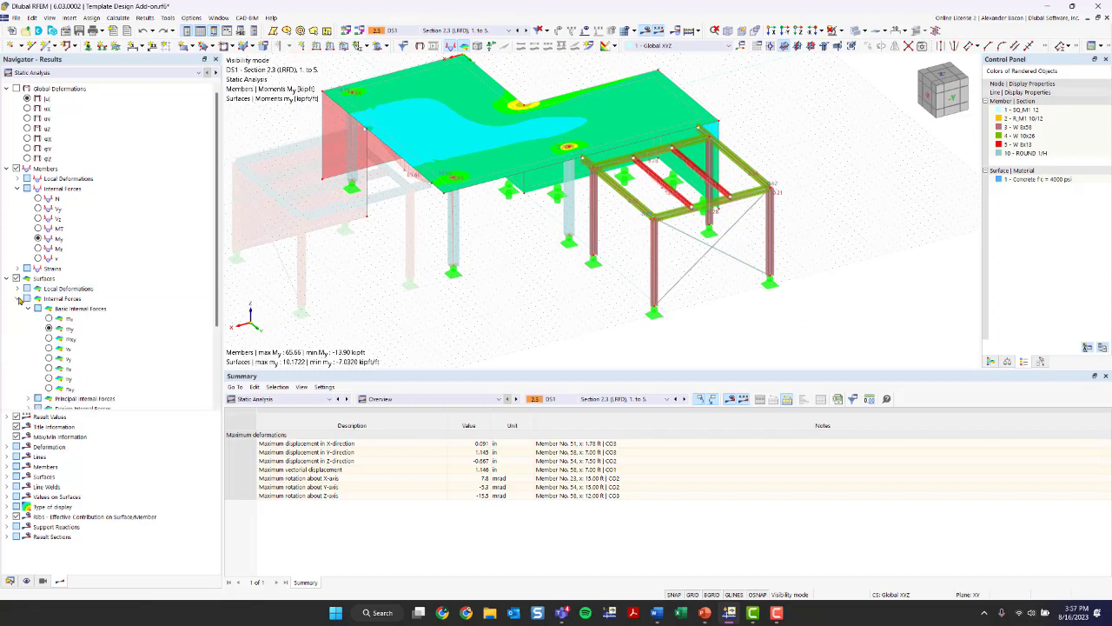
pyautogui.scroll(-1, 74, 311)
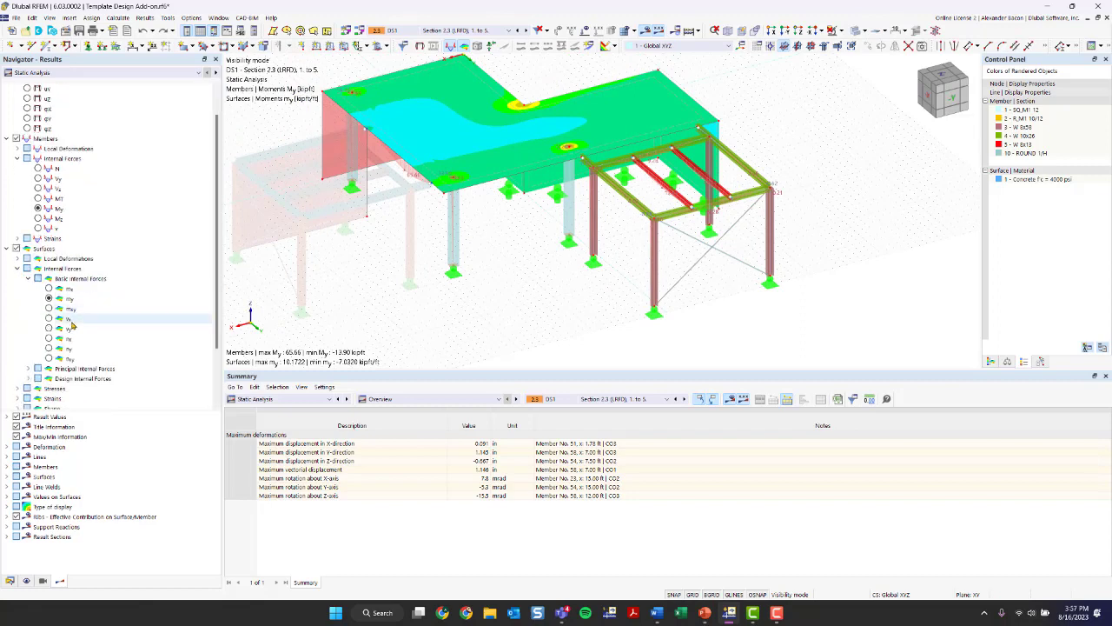
pyautogui.moveTo(506, 171); pyautogui.dragTo(476, 246, button='middle')
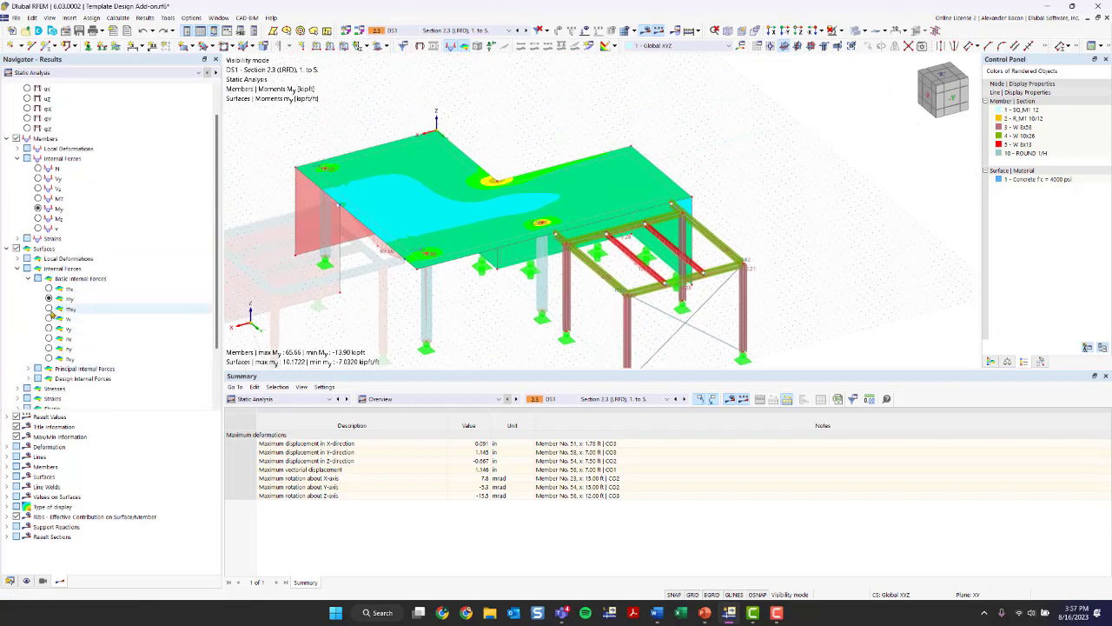
pyautogui.scroll(-3, 64, 335)
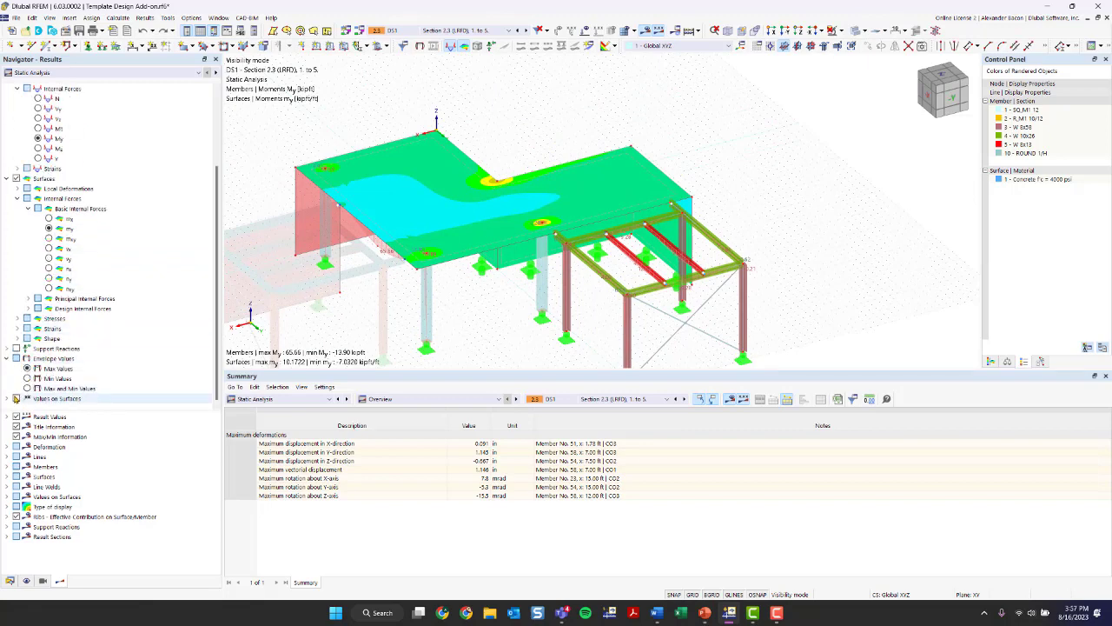
pyautogui.click(16, 398)
pyautogui.click(15, 398)
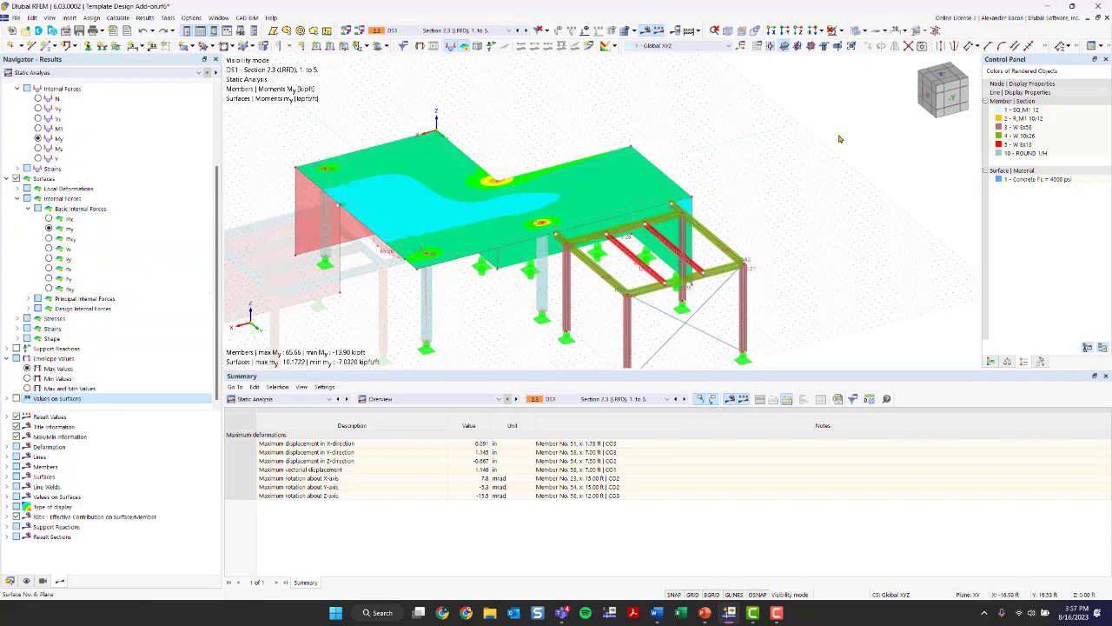
# - Show the color scale for the surface moments my and review the result categories available for the navigator and the results table
pyautogui.click(990, 361)
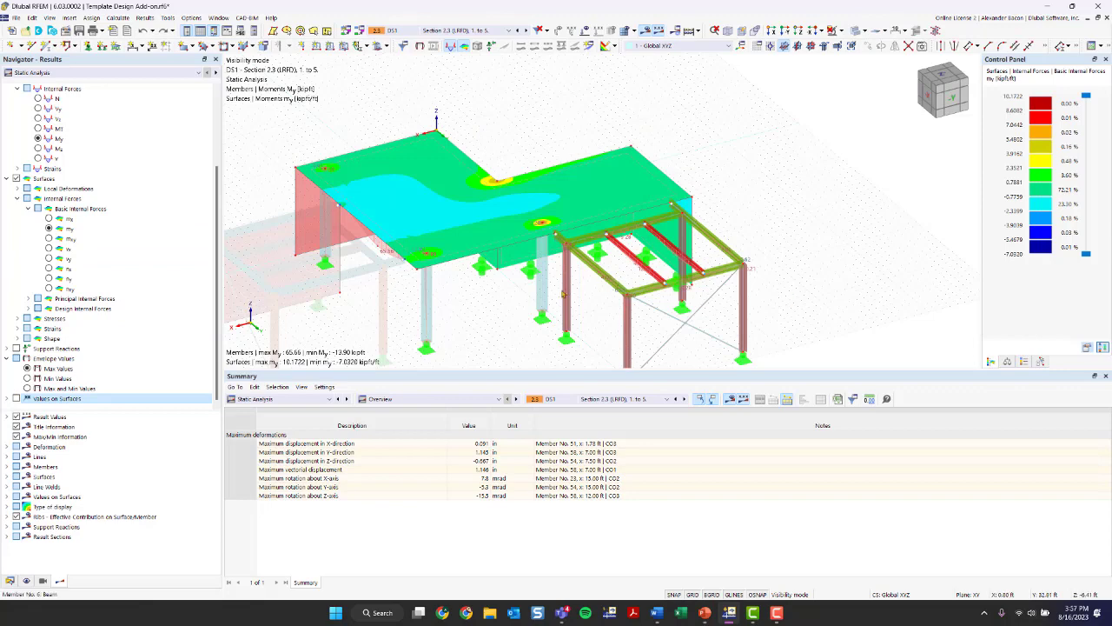
pyautogui.scroll(-1, 537, 300)
pyautogui.moveTo(536, 292); pyautogui.dragTo(556, 237, button='middle')
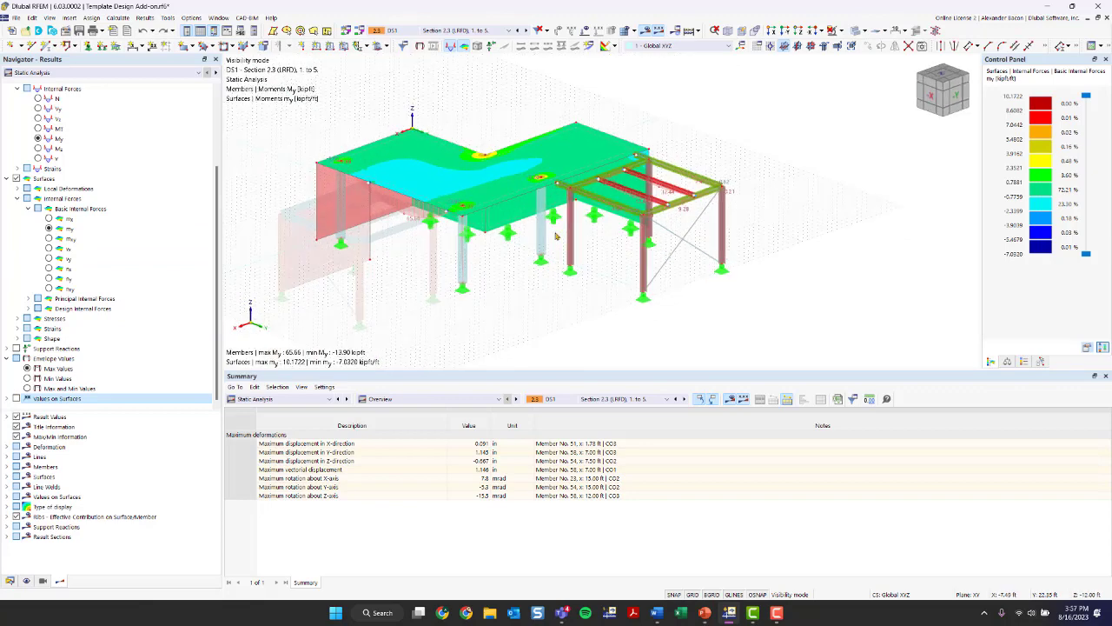
pyautogui.click(86, 73)
pyautogui.click(76, 80)
pyautogui.click(304, 398)
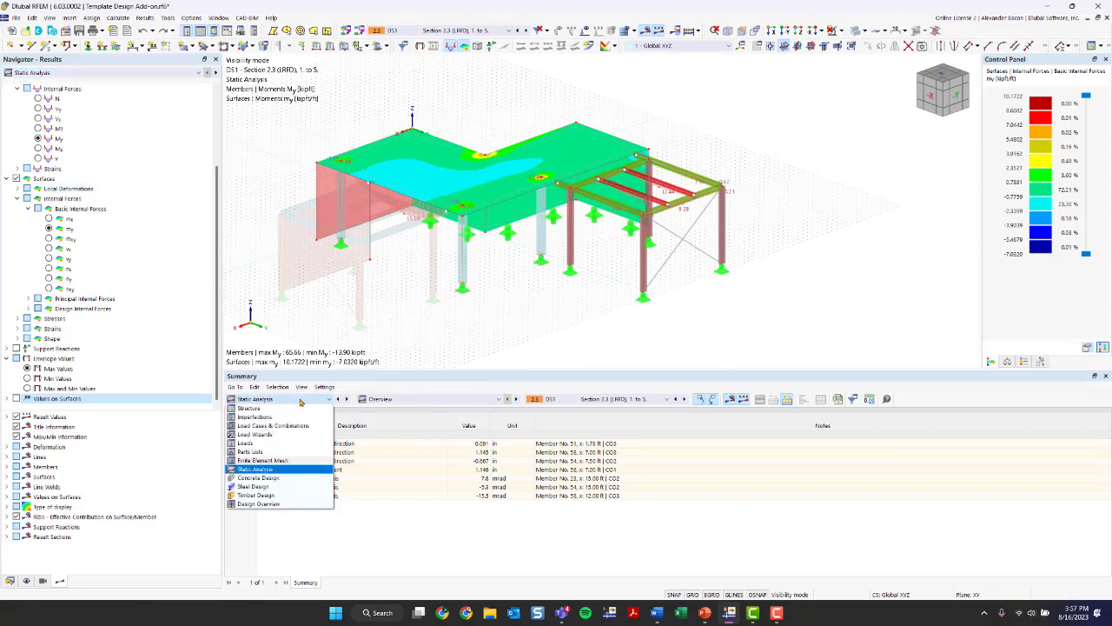
pyautogui.click(300, 400)
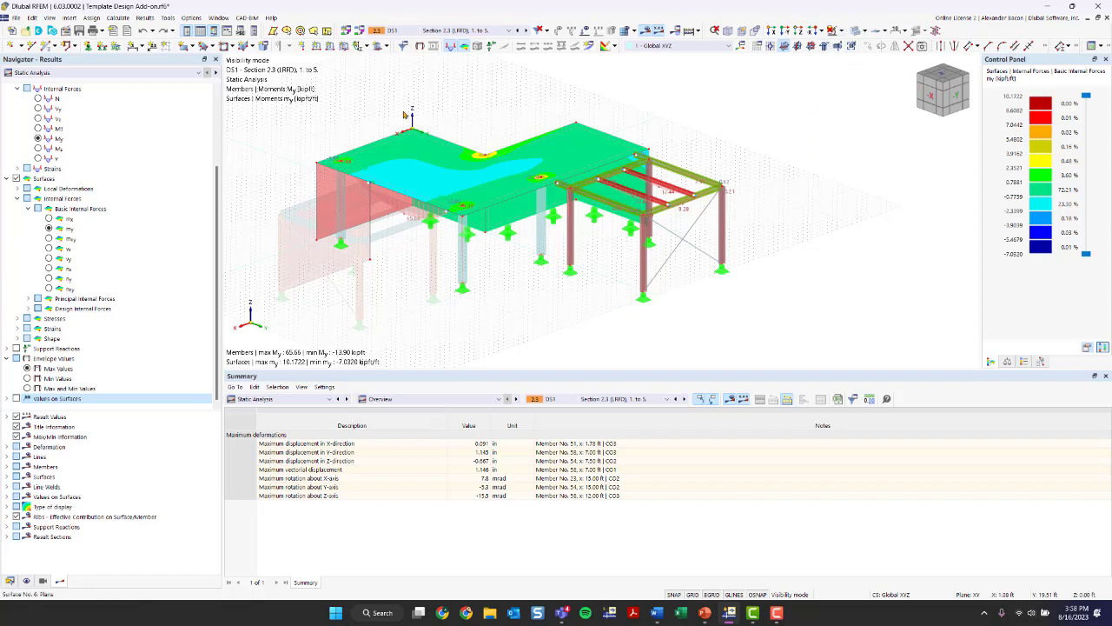
# - Cancel visibility mode to restore the timber frame and show the global deformations of the whole structure
pyautogui.click(839, 24)
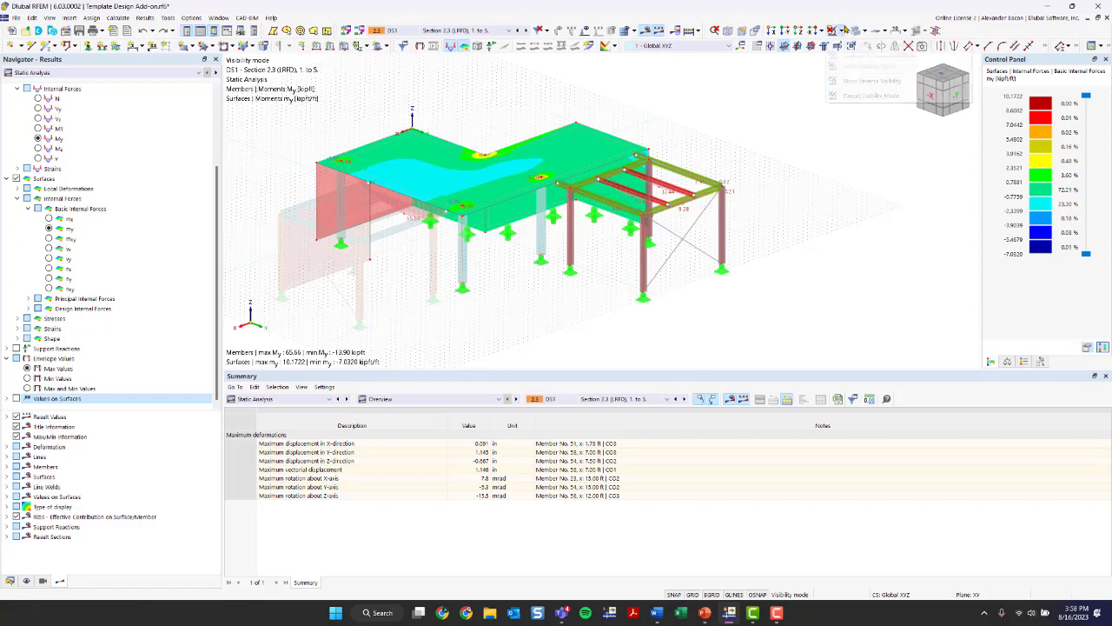
pyautogui.click(869, 92)
pyautogui.keyDown('ctrl'); pyautogui.moveTo(782, 127); pyautogui.dragTo(665, 103, button='middle'); pyautogui.keyUp('ctrl')
pyautogui.scroll(3, 42, 111)
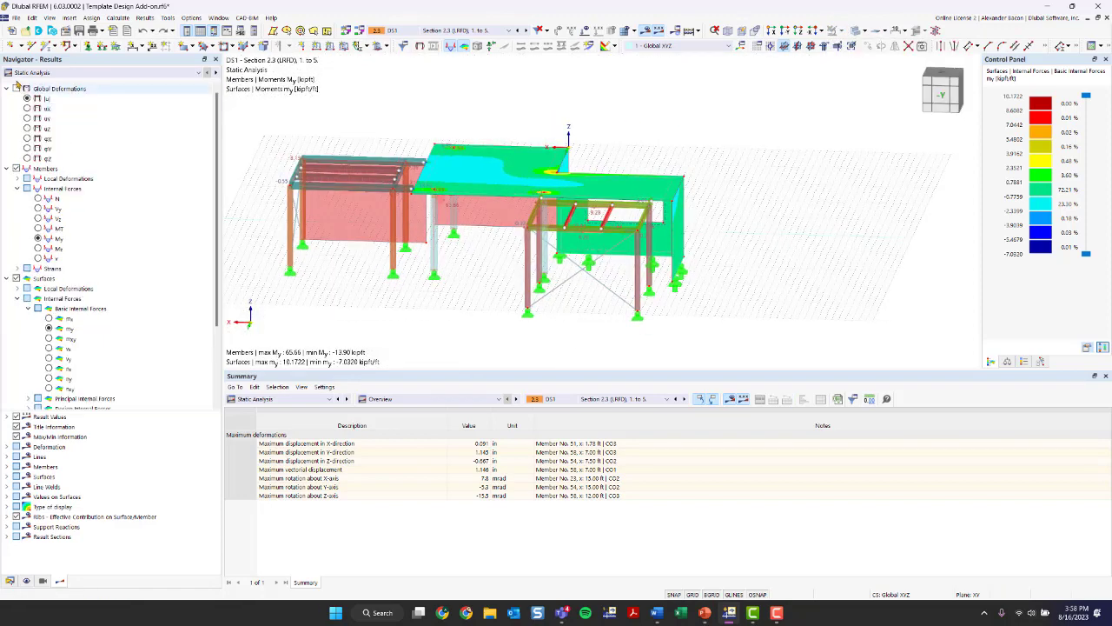
pyautogui.click(27, 88)
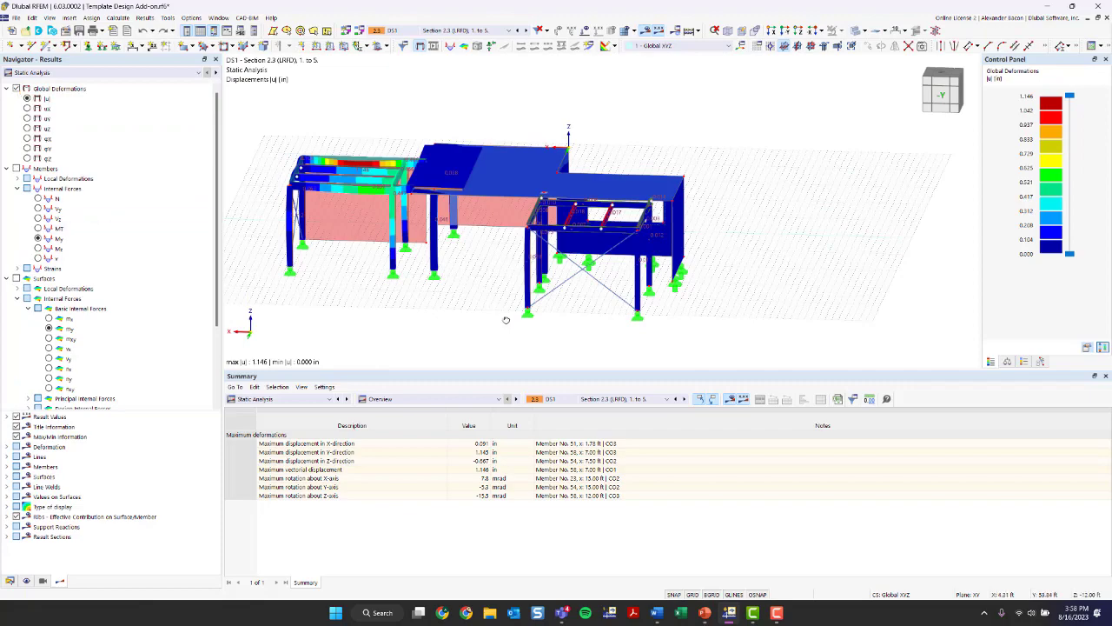
pyautogui.keyDown('ctrl'); pyautogui.moveTo(504, 322); pyautogui.dragTo(609, 338, button='middle'); pyautogui.keyUp('ctrl')
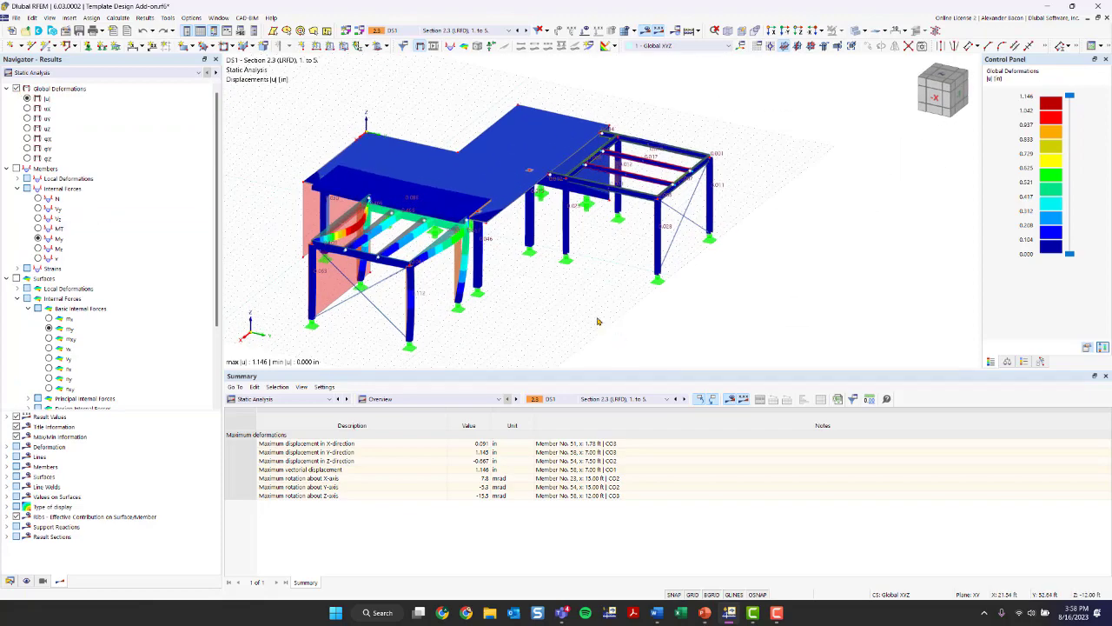
pyautogui.keyDown('ctrl'); pyautogui.moveTo(525, 302); pyautogui.dragTo(643, 298, button='middle'); pyautogui.keyUp('ctrl')
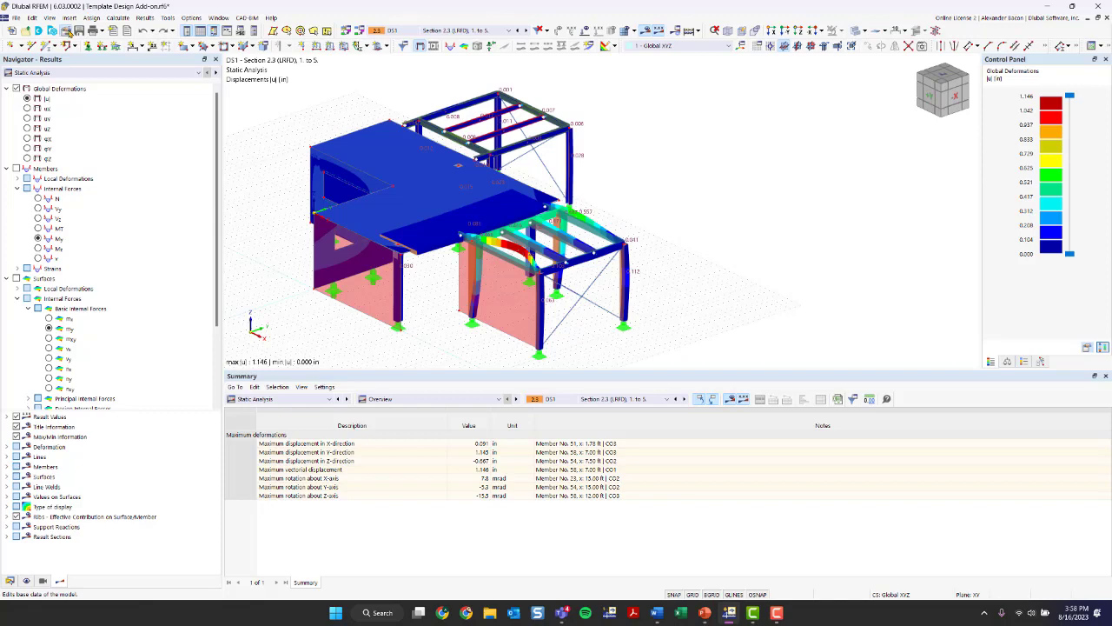
# - Check which design add-ons are activated in the model's base data, leaving the settings as they are
pyautogui.click(67, 31)
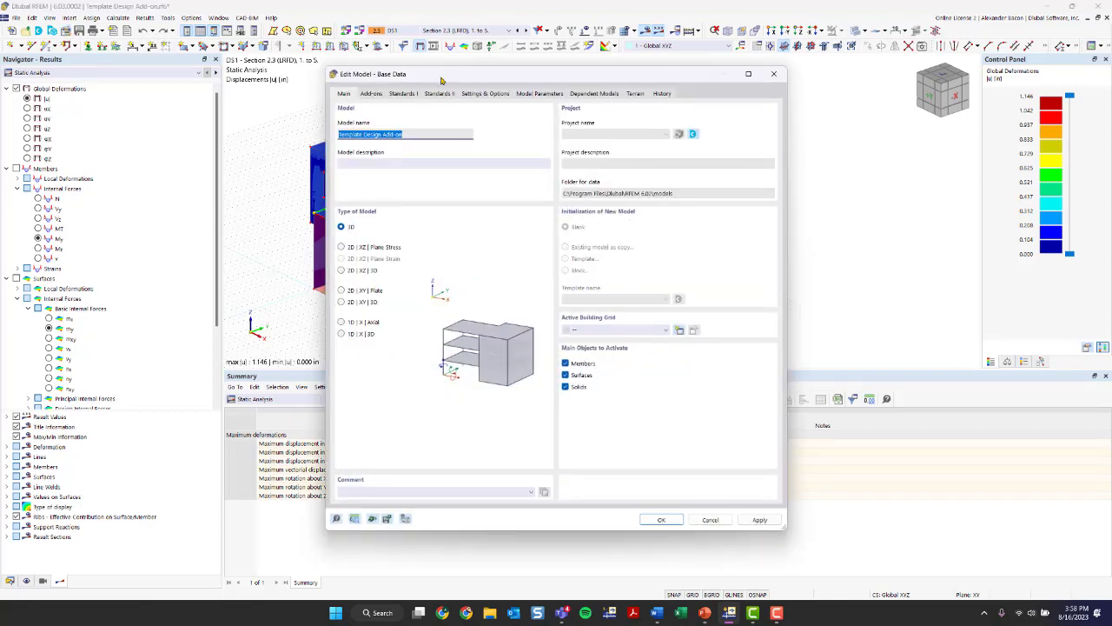
pyautogui.click(380, 93)
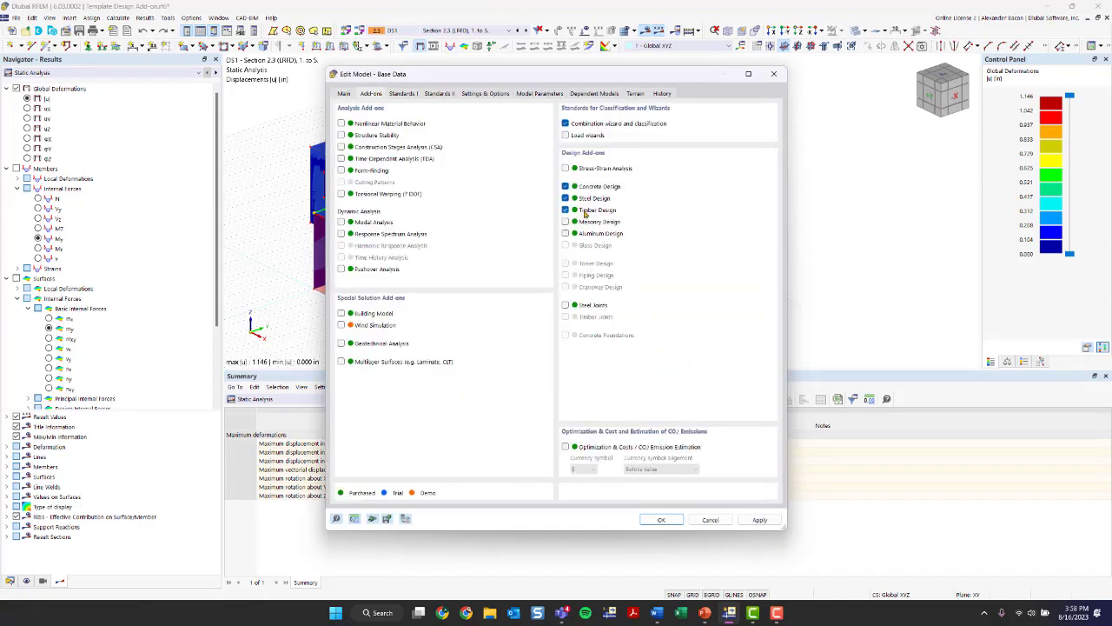
pyautogui.click(774, 74)
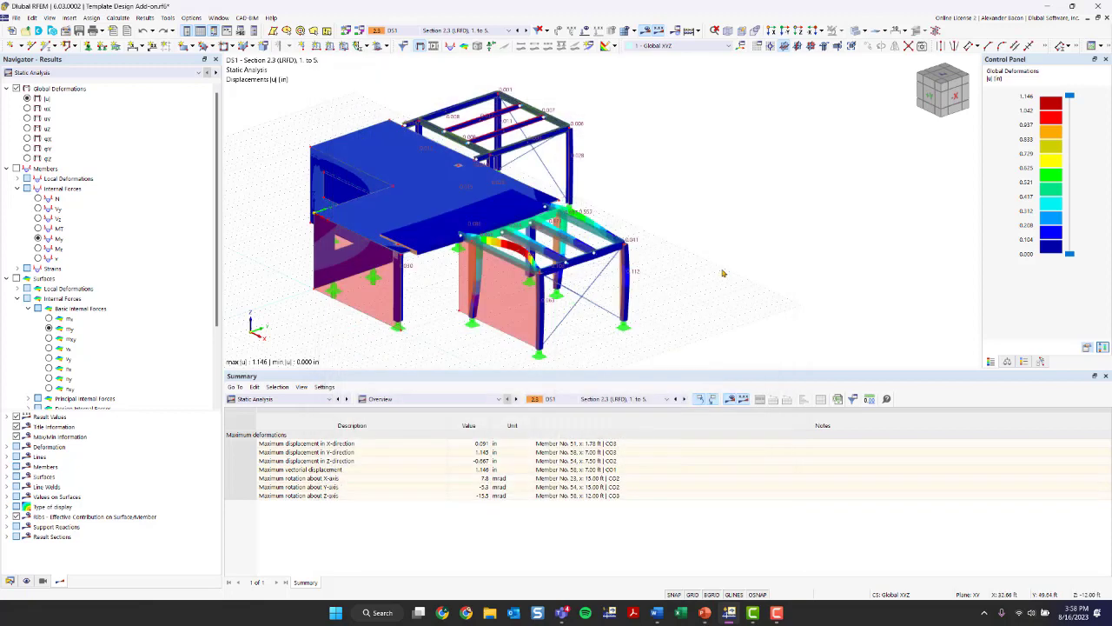
# - Hide the results and show the object numbering on the timber frame's members
pyautogui.scroll(1, 719, 244)
pyautogui.moveTo(717, 242); pyautogui.dragTo(743, 219, button='middle')
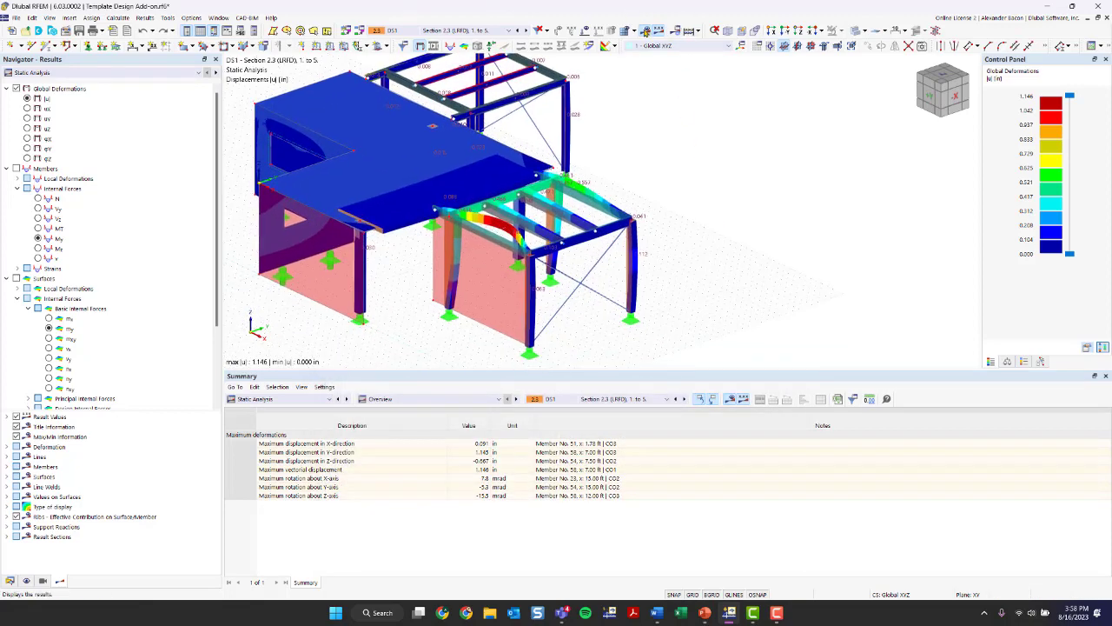
pyautogui.click(644, 31)
pyautogui.scroll(3, 569, 173)
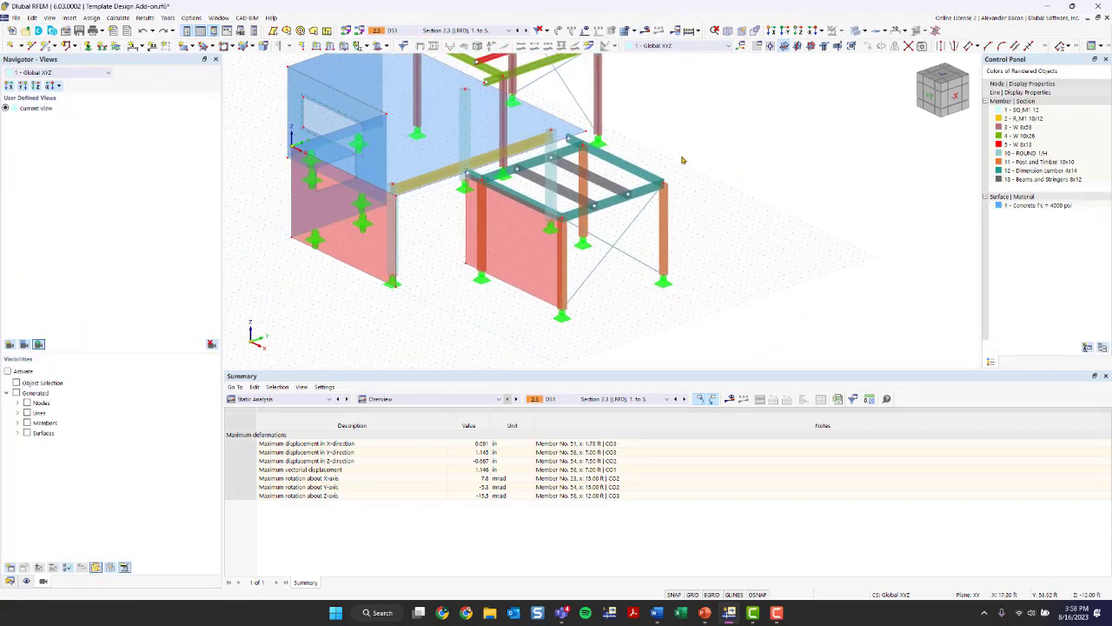
pyautogui.scroll(2, 569, 172)
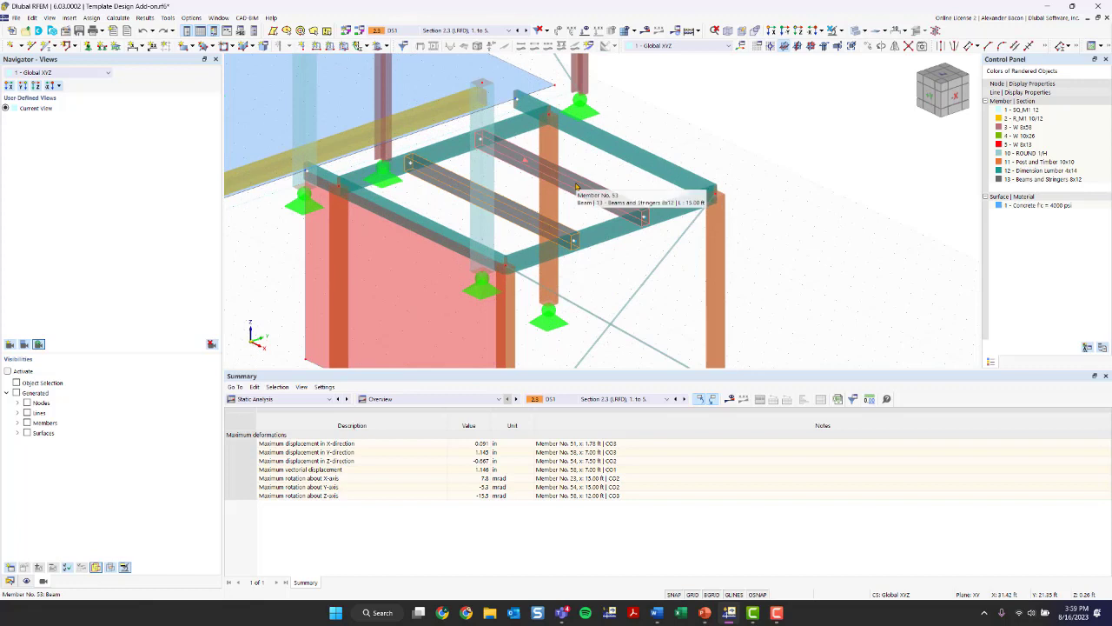
pyautogui.rightClick(606, 180)
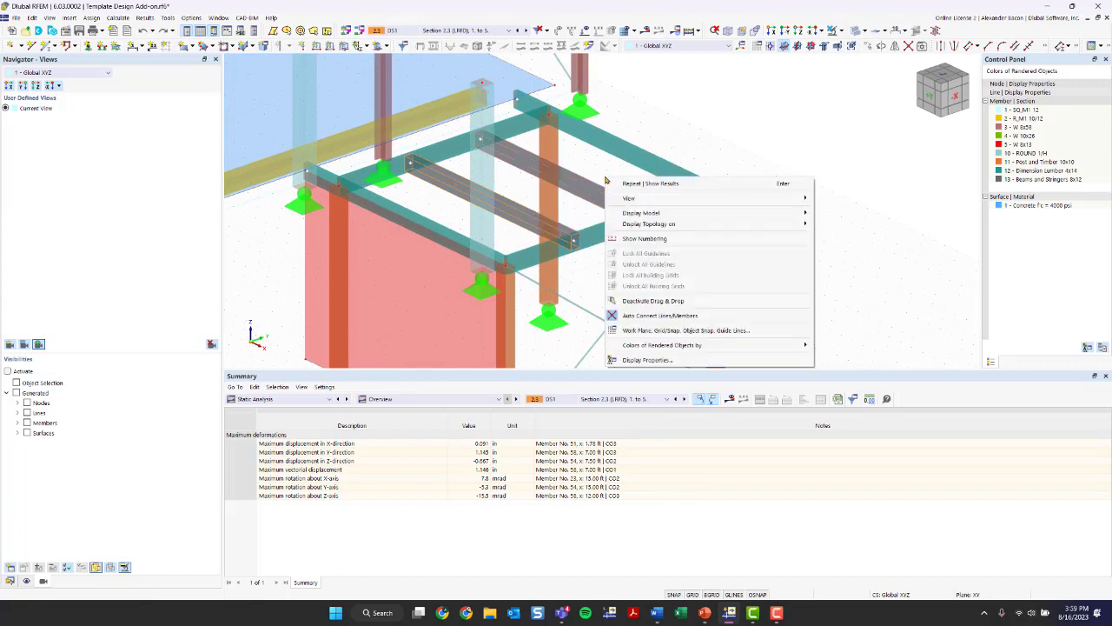
pyautogui.click(647, 239)
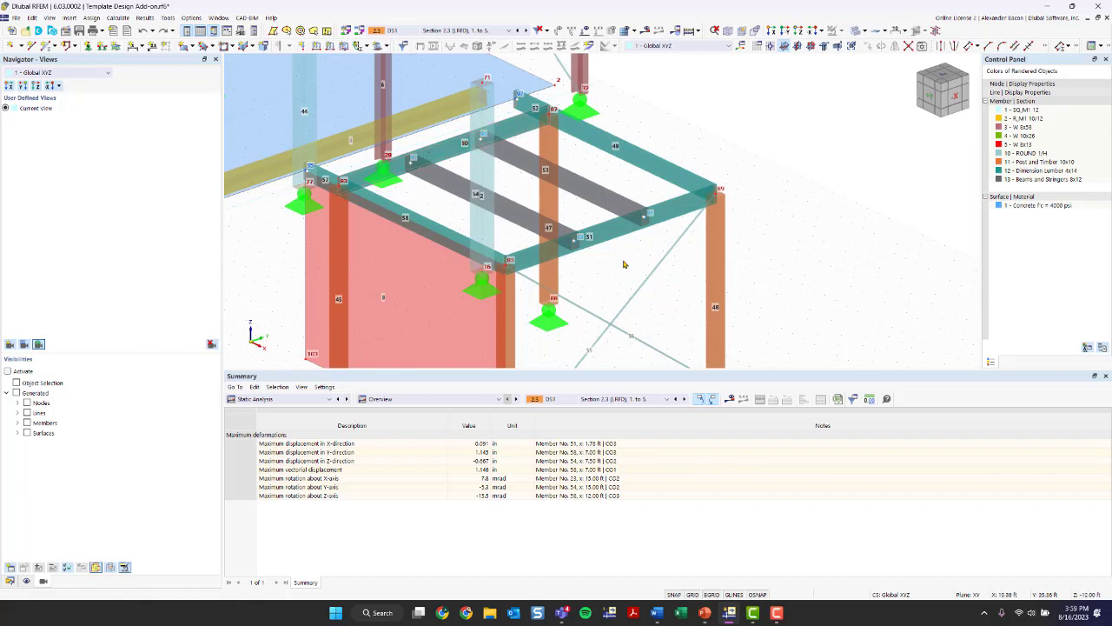
# - Open the two 8x12 timber beams, members 53 and 54, for editing and activate their design properties
pyautogui.scroll(-5, 625, 209)
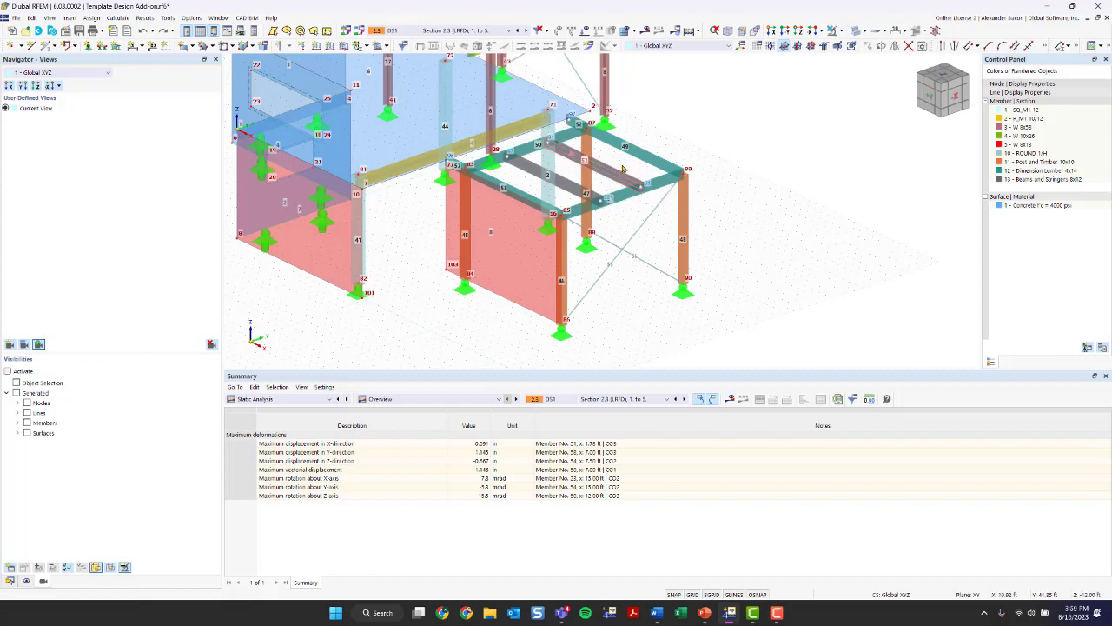
pyautogui.doubleClick(562, 187)
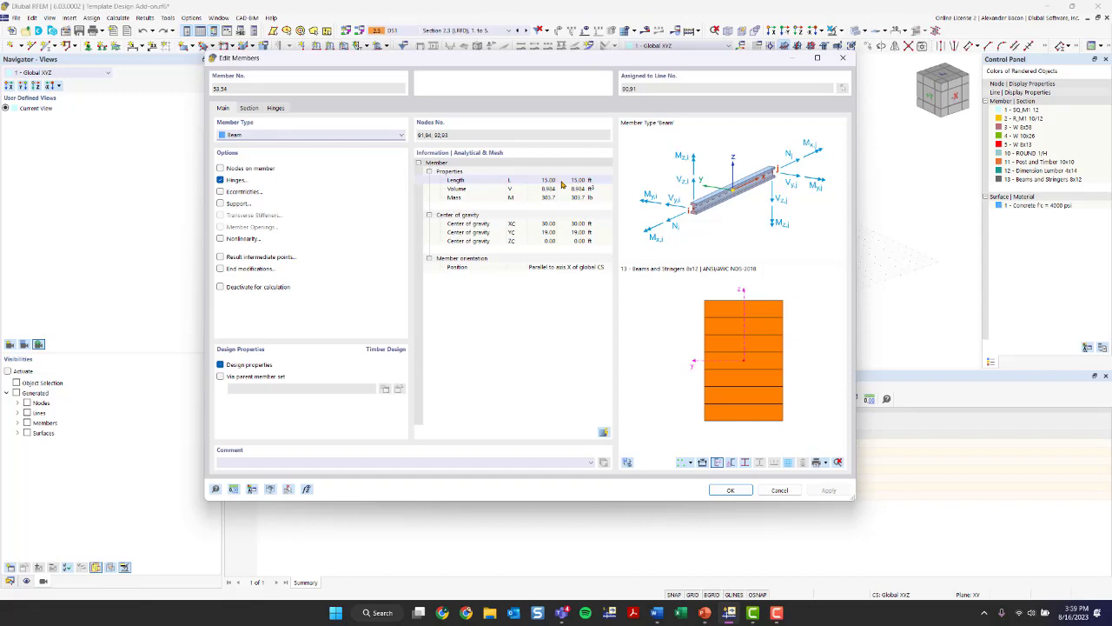
pyautogui.click(220, 365)
pyautogui.click(221, 365)
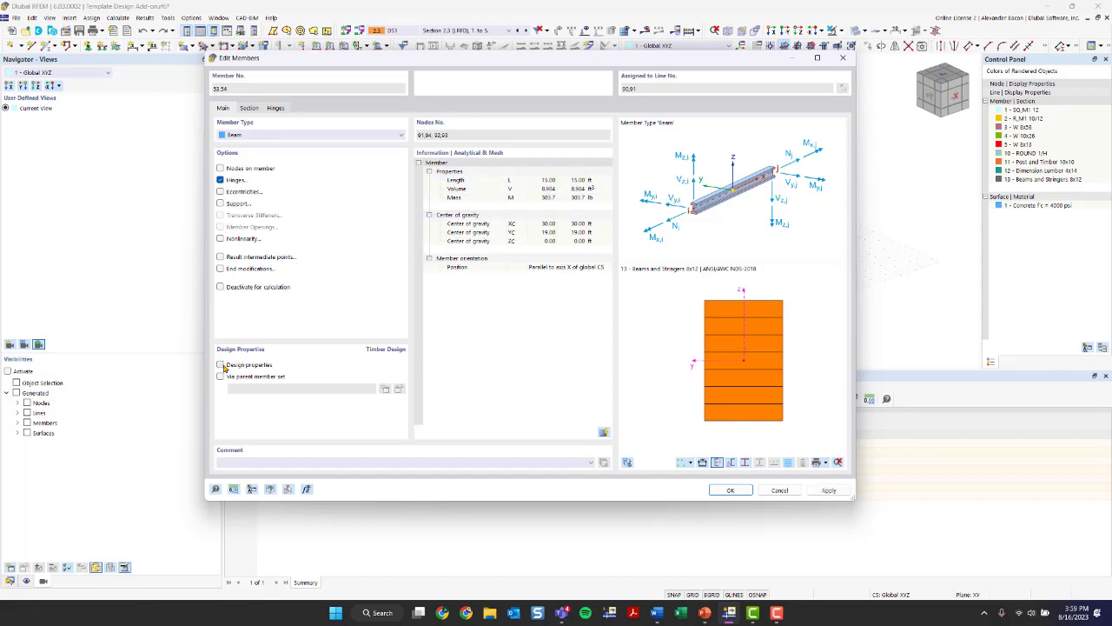
pyautogui.click(221, 365)
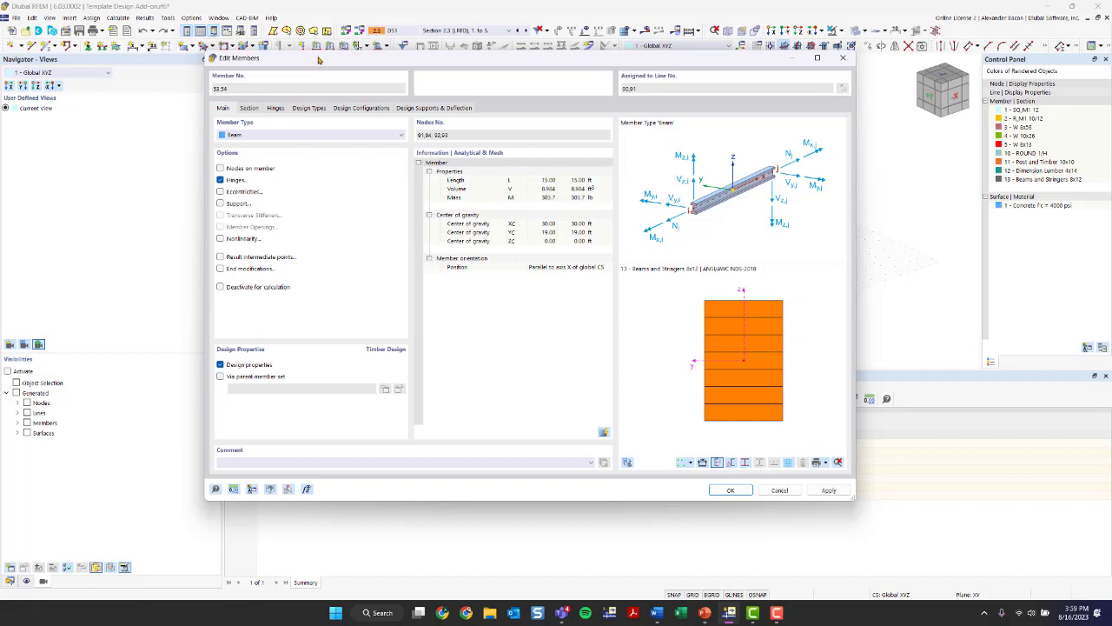
# - Create new Timber Design effective lengths for the two beams and exclude lateral-torsional buckling
pyautogui.click(309, 107)
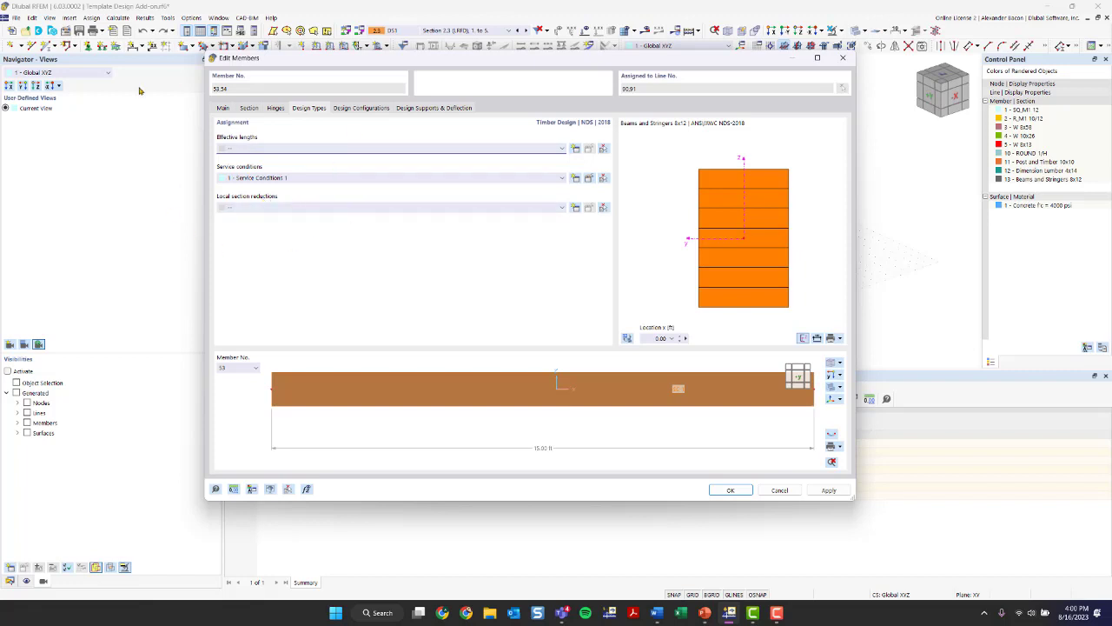
pyautogui.click(271, 151)
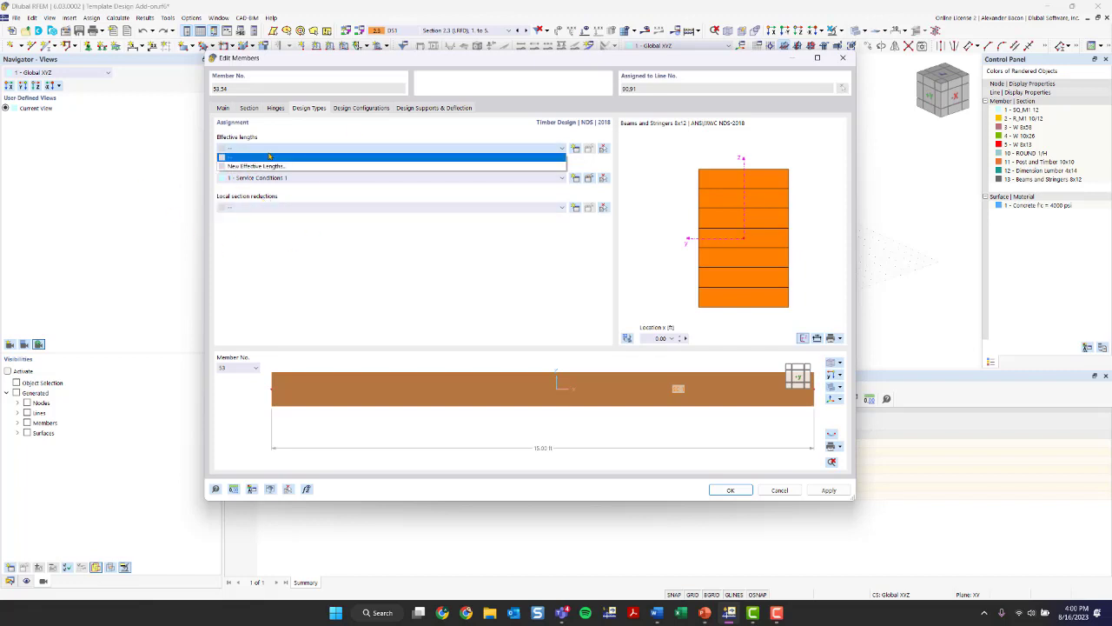
pyautogui.click(416, 167)
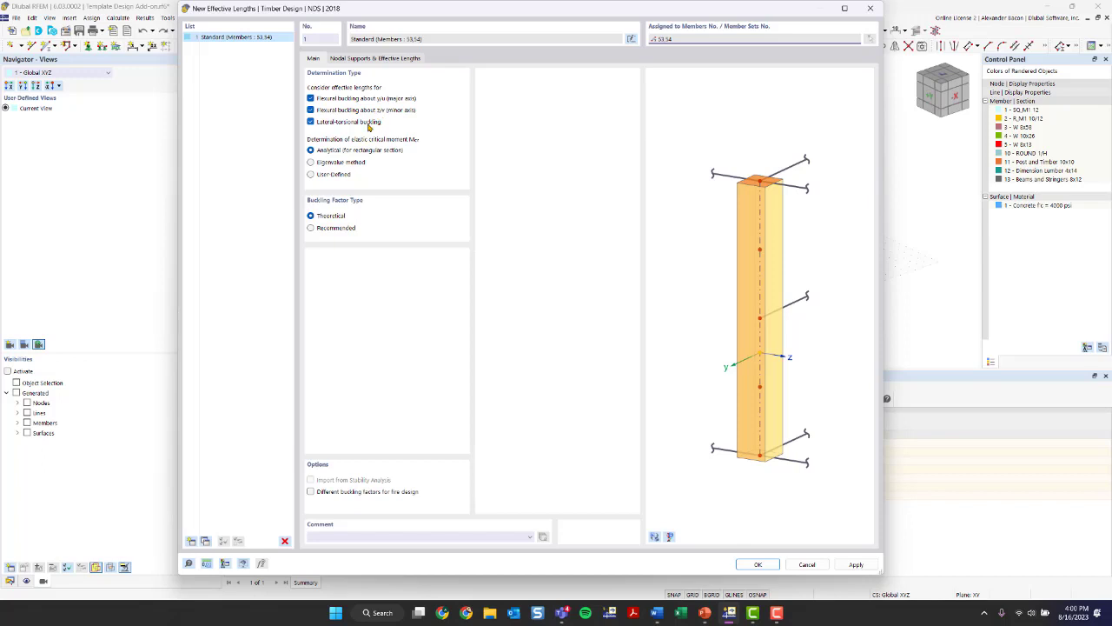
pyautogui.click(369, 126)
pyautogui.click(368, 127)
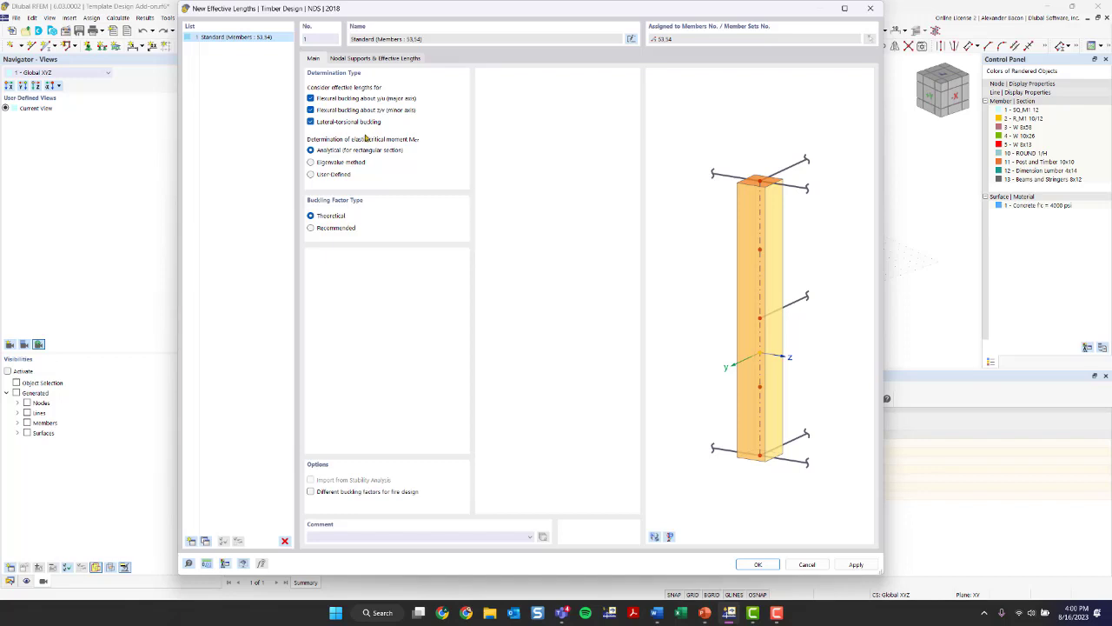
pyautogui.click(330, 125)
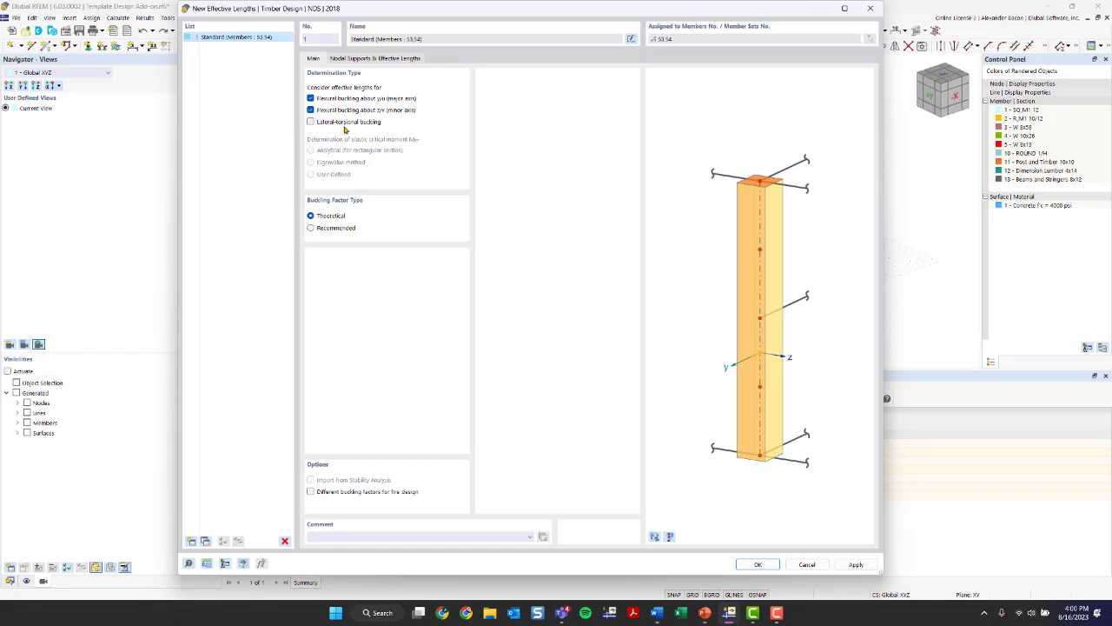
# - Examine the start and end nodal supports of the new effective lengths on both beams in the 3D model preview
pyautogui.click(355, 60)
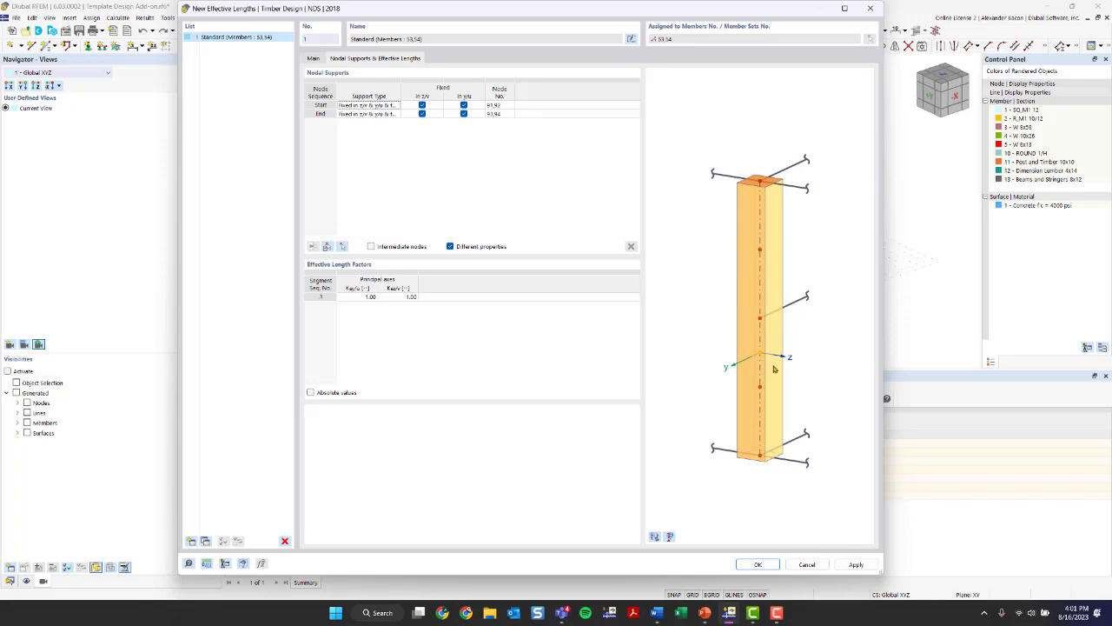
pyautogui.click(654, 537)
pyautogui.click(654, 539)
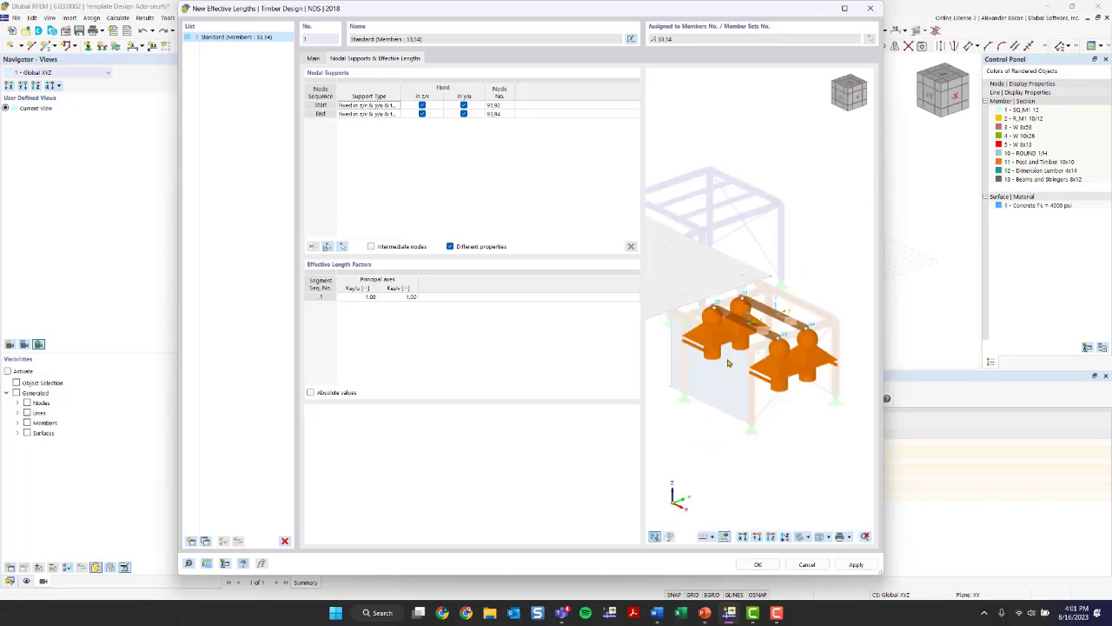
pyautogui.scroll(3, 753, 312)
pyautogui.scroll(1, 753, 311)
pyautogui.scroll(-1, 755, 363)
pyautogui.rightClick(784, 425)
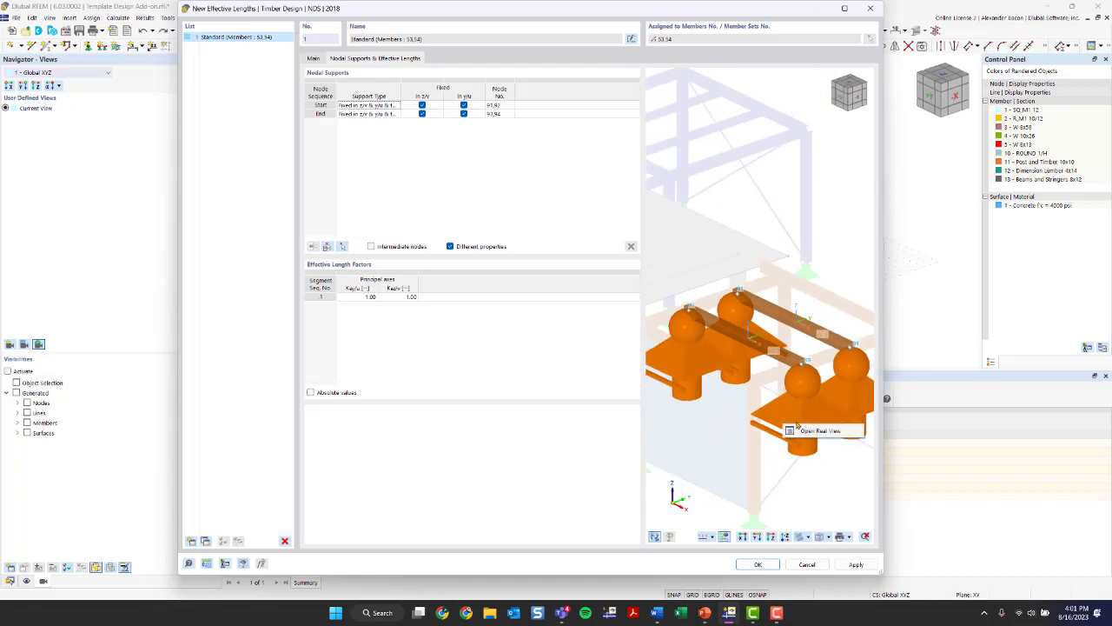
pyautogui.click(797, 423)
pyautogui.scroll(-5, 747, 322)
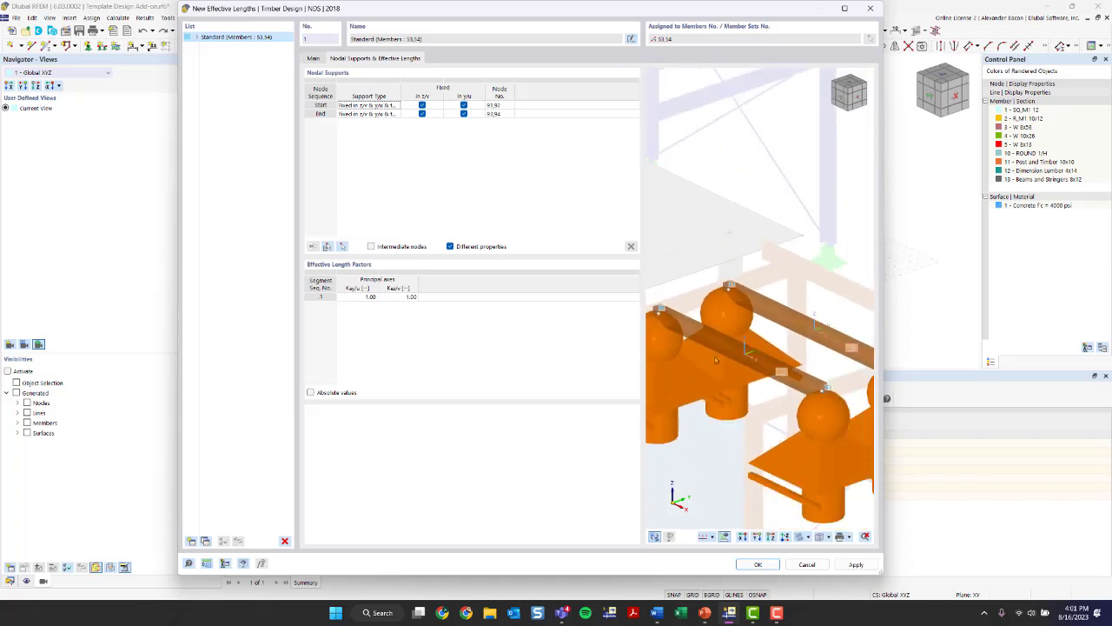
pyautogui.keyDown('ctrl'); pyautogui.moveTo(683, 365); pyautogui.dragTo(760, 403, button='middle'); pyautogui.keyUp('ctrl')
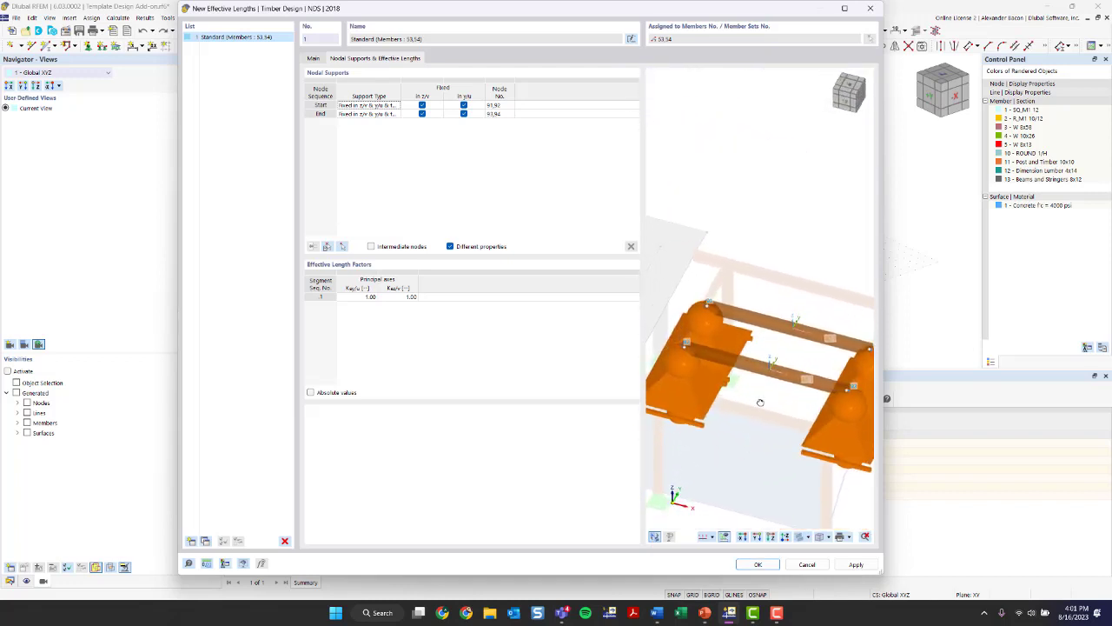
pyautogui.keyDown('ctrl'); pyautogui.moveTo(709, 304); pyautogui.dragTo(726, 337, button='middle'); pyautogui.keyUp('ctrl')
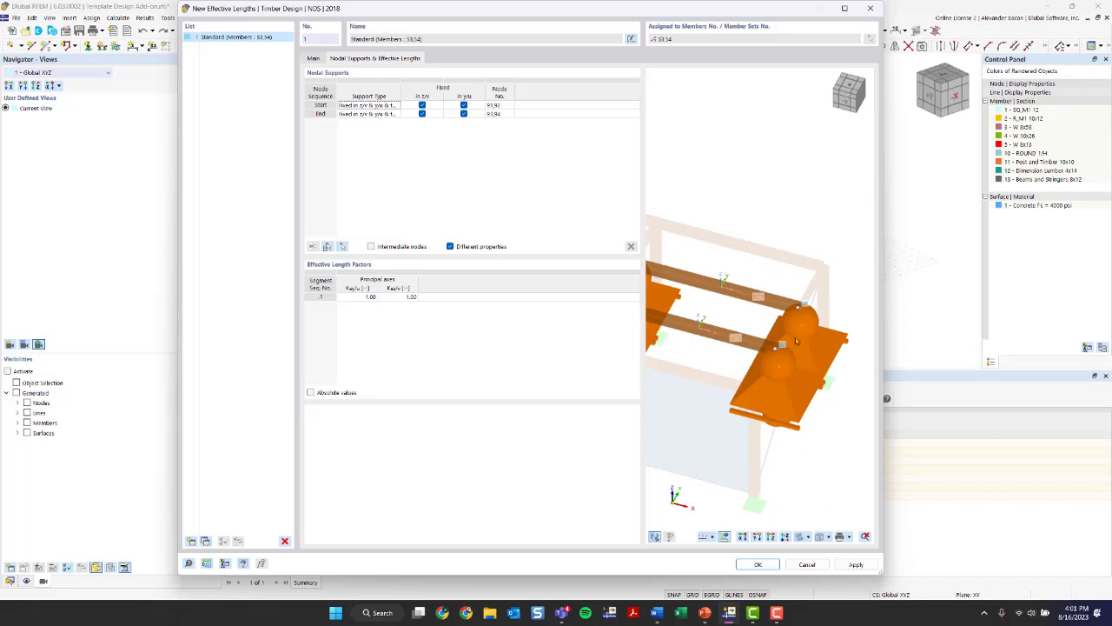
pyautogui.scroll(-1, 708, 310)
pyautogui.moveTo(707, 309); pyautogui.dragTo(745, 320, button='middle')
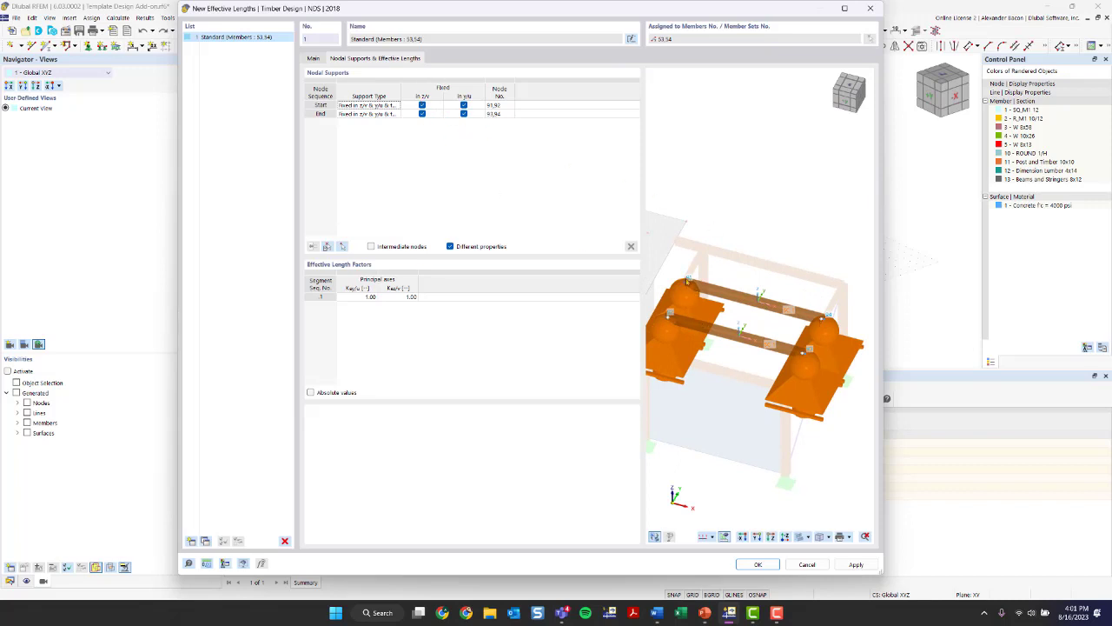
pyautogui.click(321, 105)
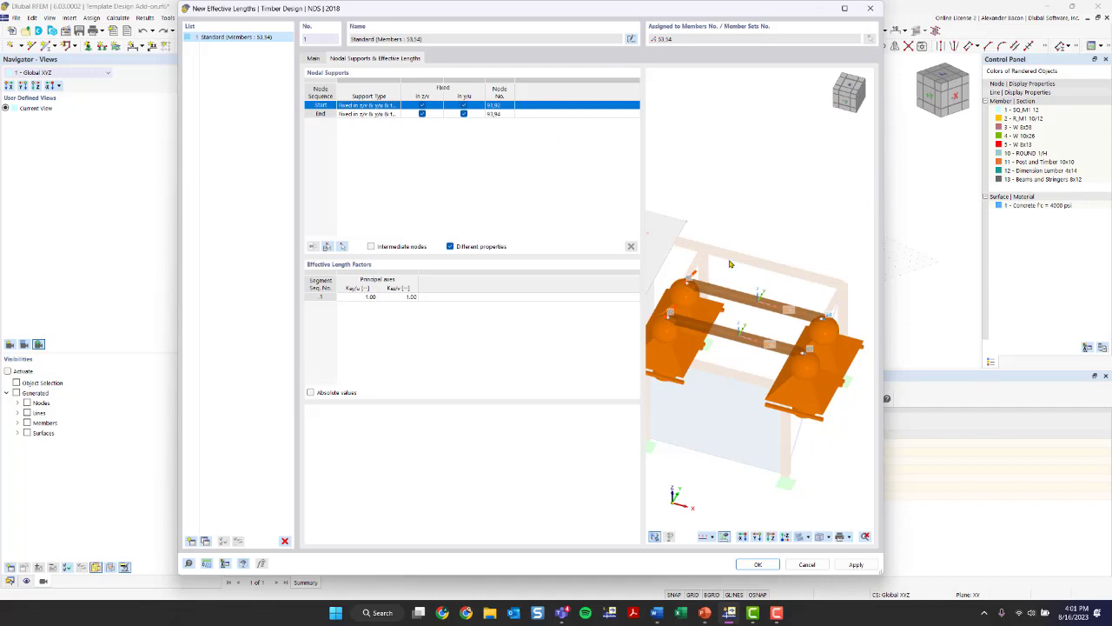
pyautogui.click(321, 114)
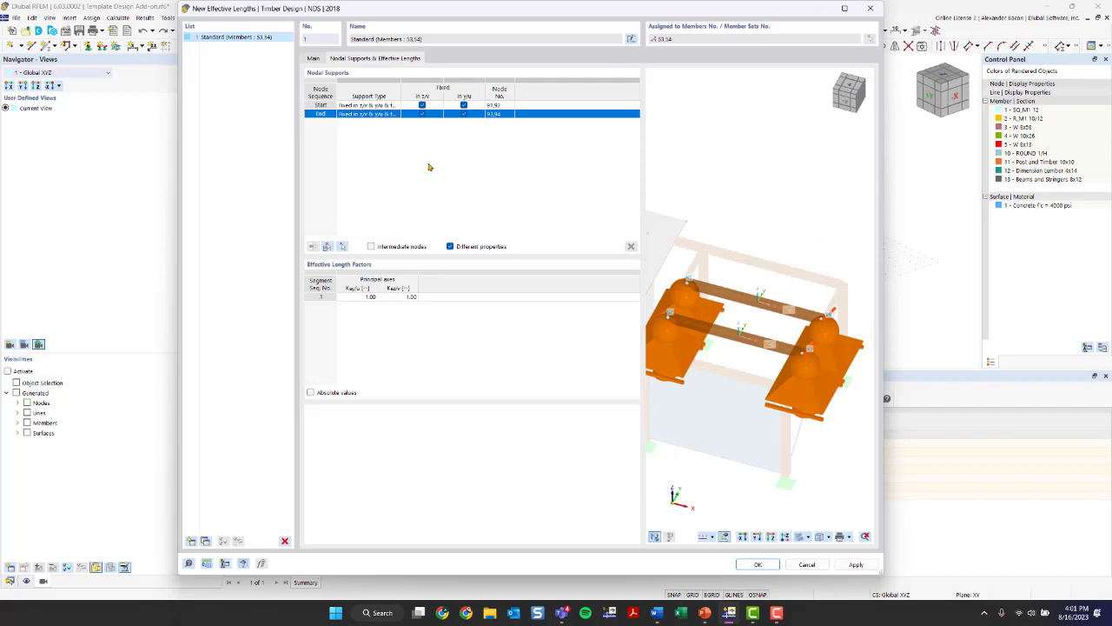
# - Review the predefined effective length factors for the y-axis and the absolute values option, keeping the existing settings
pyautogui.click(362, 297)
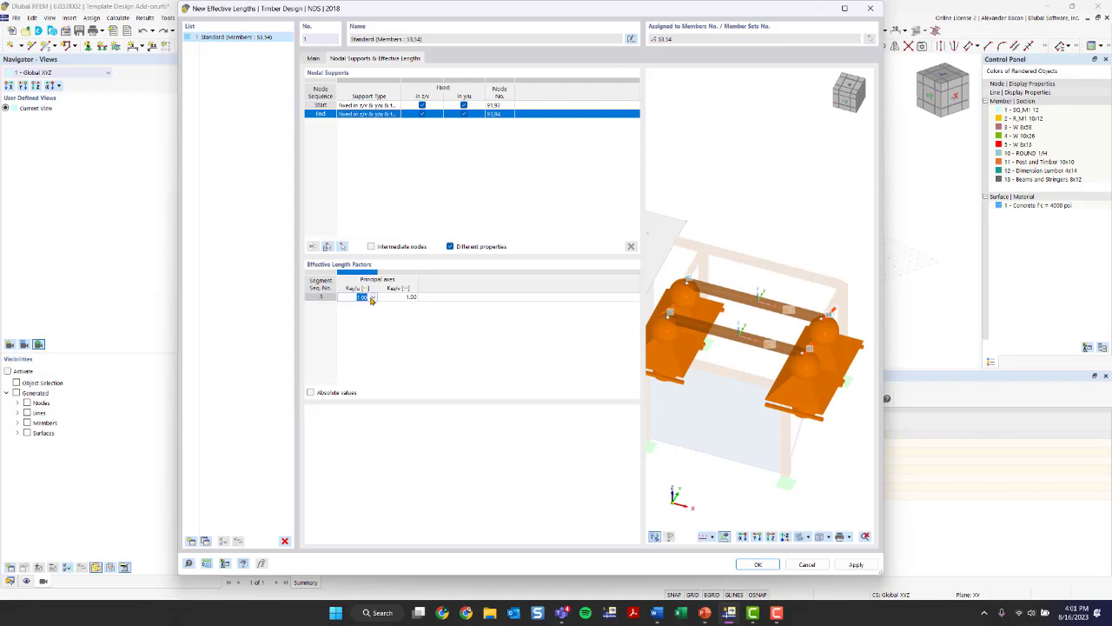
pyautogui.click(373, 297)
pyautogui.click(373, 297)
pyautogui.click(372, 298)
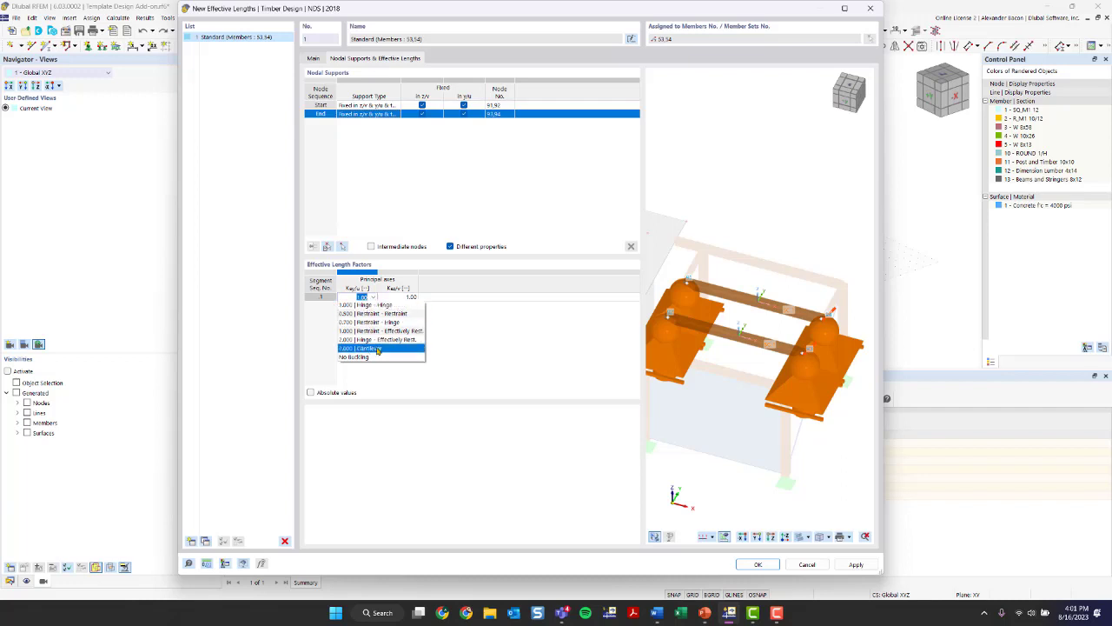
pyautogui.click(497, 386)
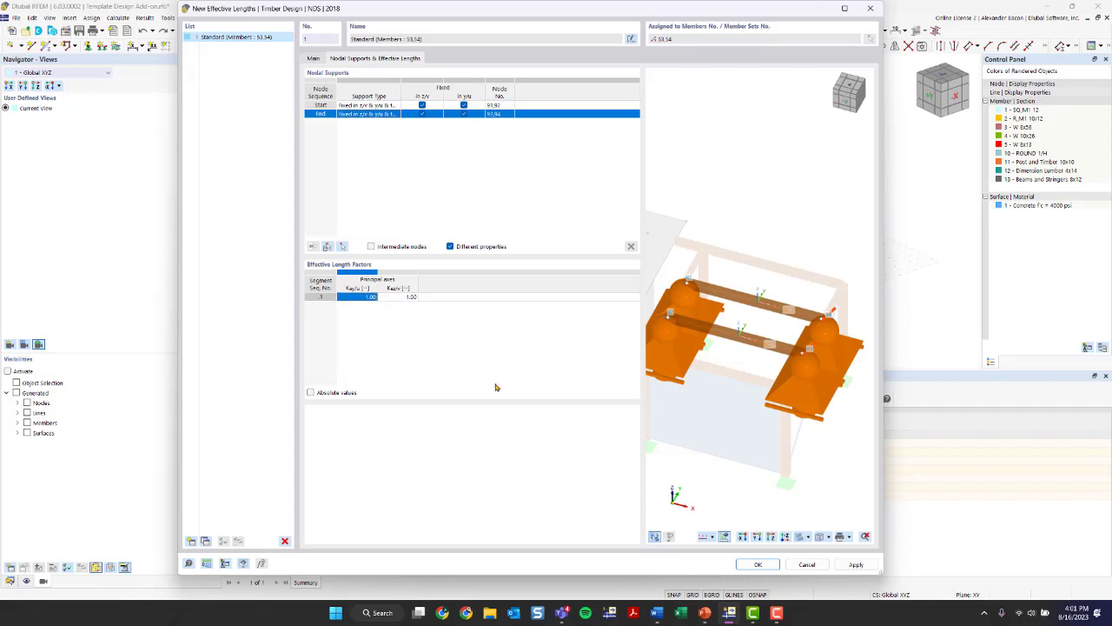
pyautogui.click(311, 393)
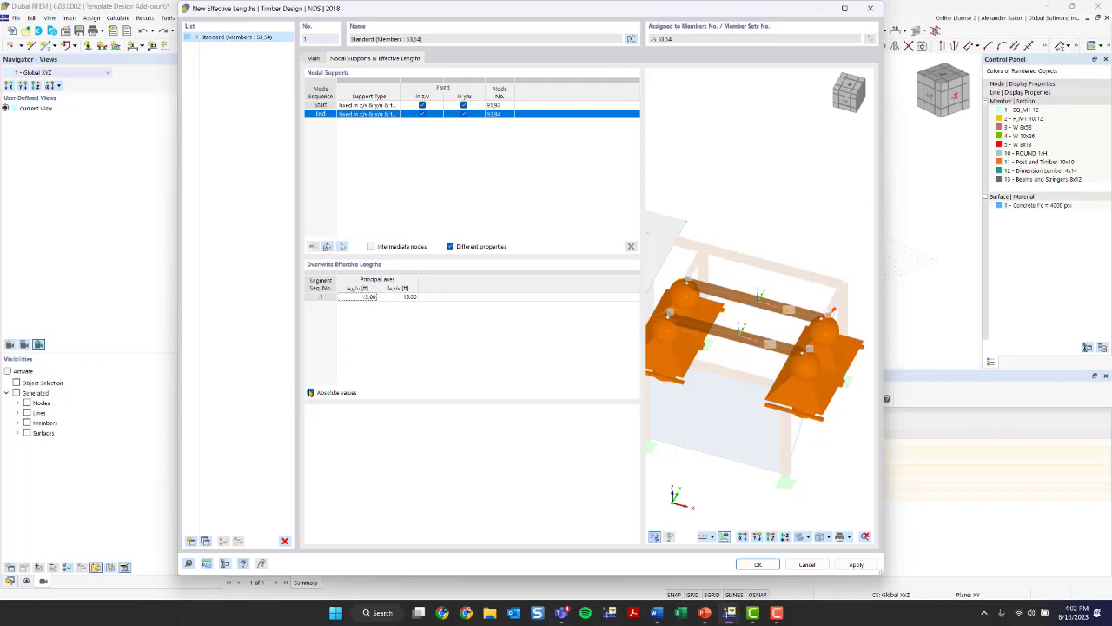
pyautogui.click(311, 393)
# - Confirm the new effective lengths, accept deleting the Timber Design results, and inspect the supports in the member preview
pyautogui.click(758, 564)
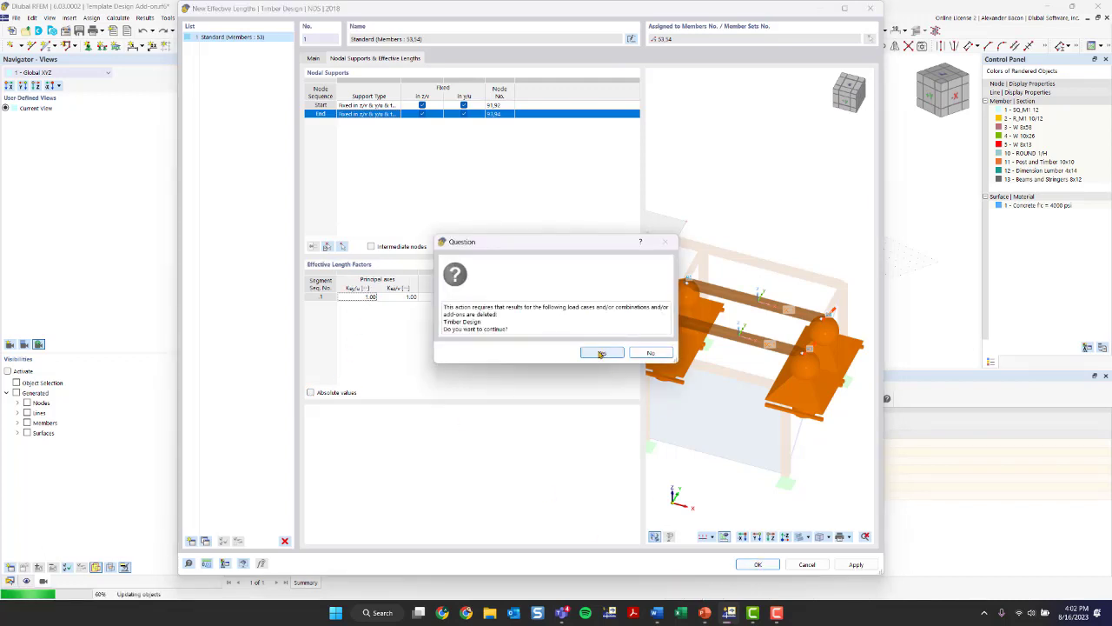
pyautogui.click(601, 354)
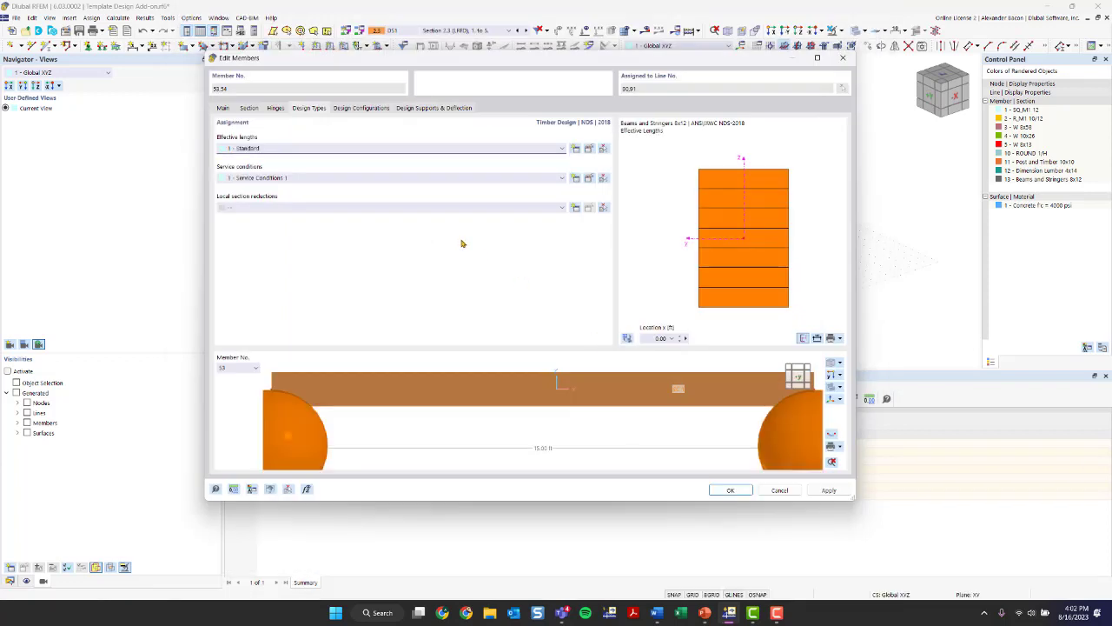
pyautogui.scroll(-6, 497, 377)
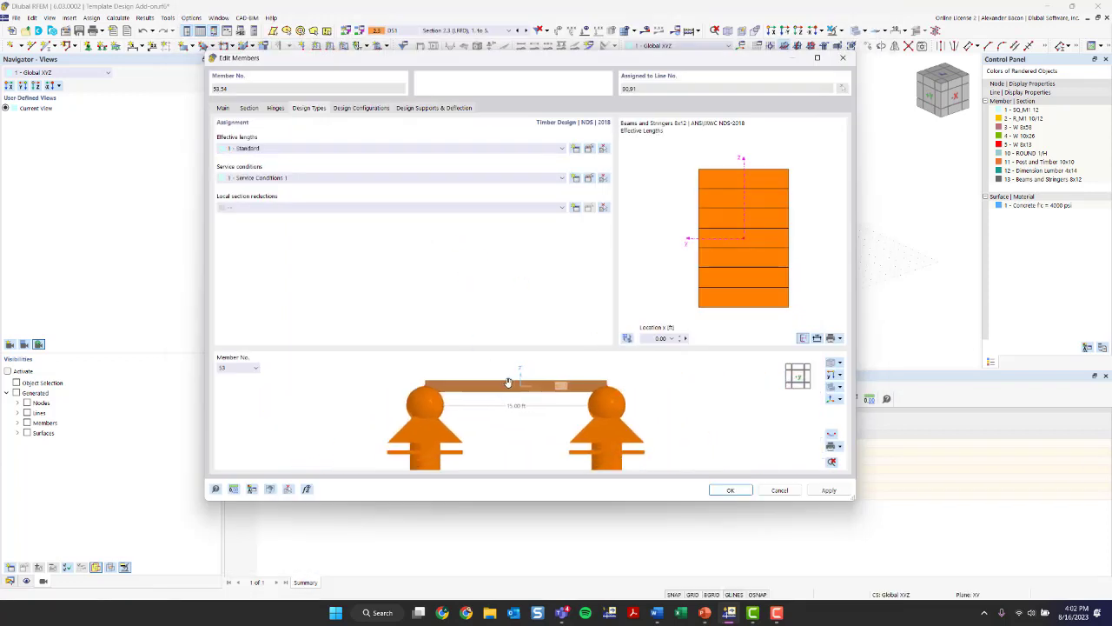
pyautogui.keyDown('ctrl'); pyautogui.moveTo(510, 383); pyautogui.dragTo(557, 452, button='middle'); pyautogui.keyUp('ctrl')
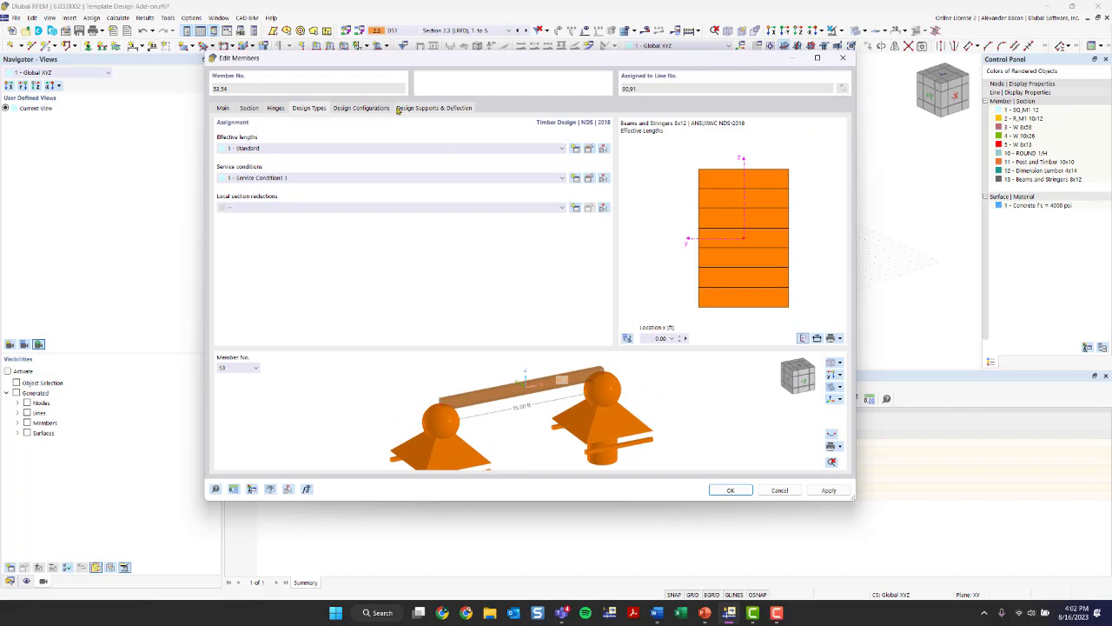
# - Review the default strength configuration's member, surface and NDS standard parameters, including load duration and temperature factors, and close it without changes
pyautogui.click(360, 111)
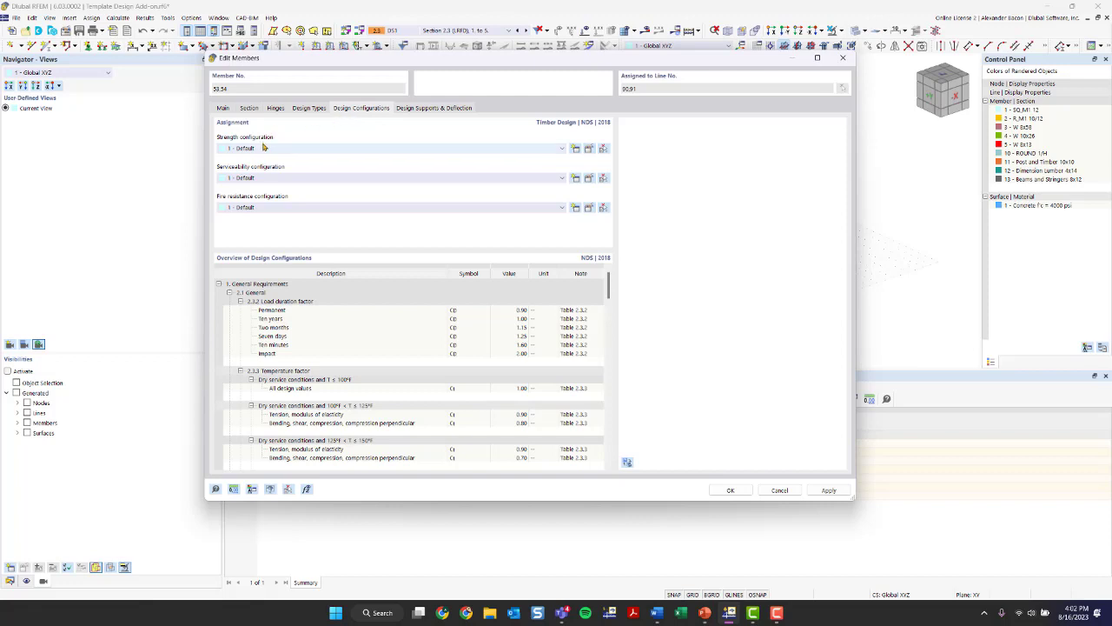
pyautogui.click(590, 150)
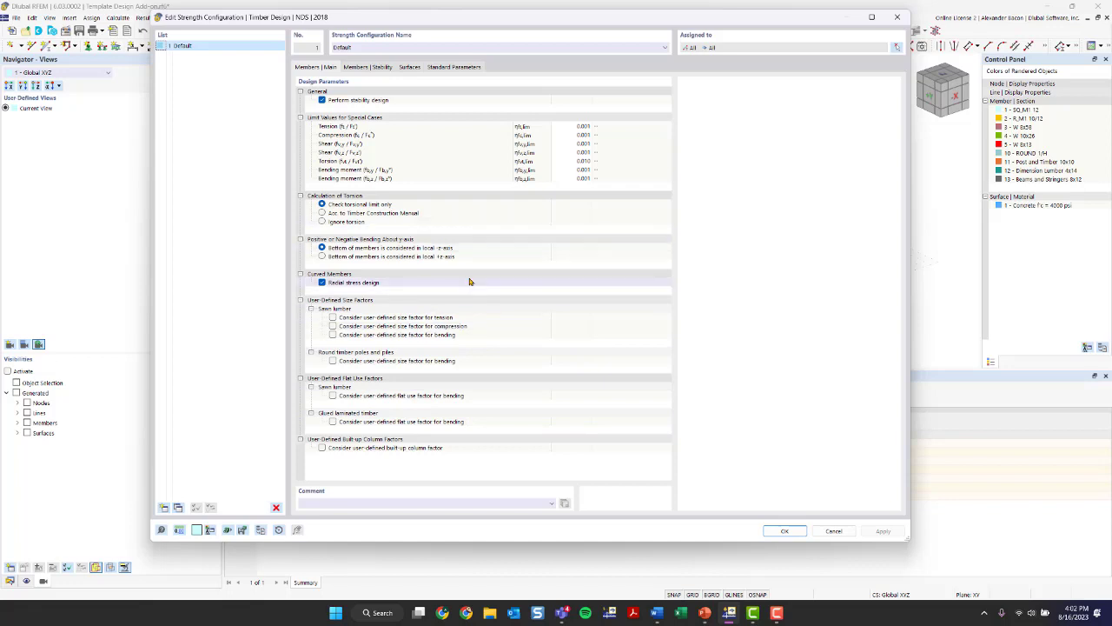
pyautogui.click(374, 69)
pyautogui.click(407, 69)
pyautogui.click(446, 69)
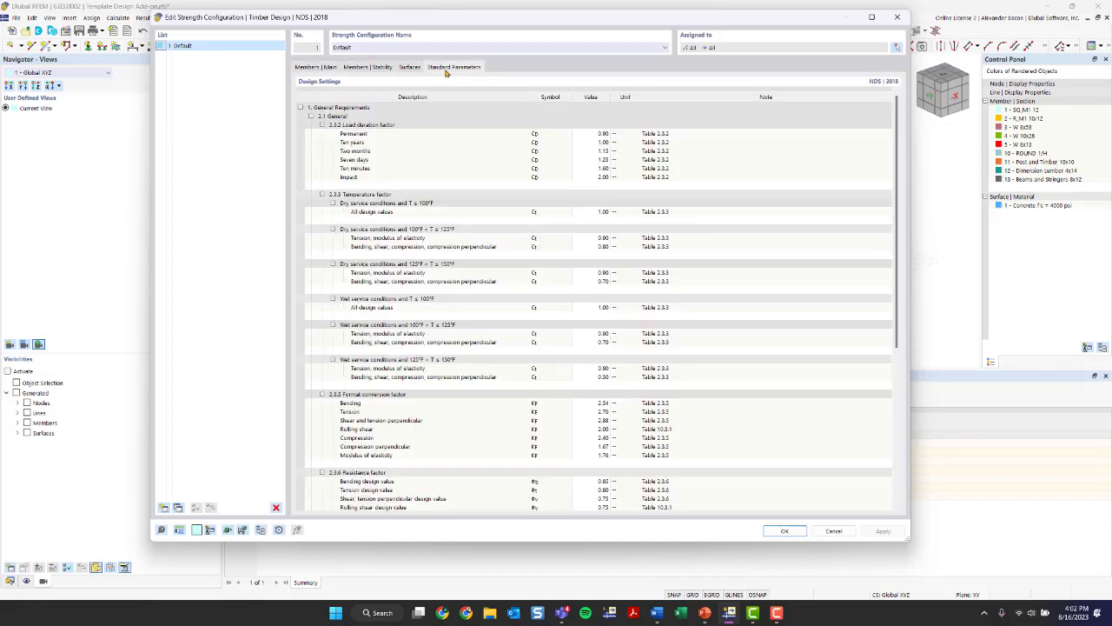
pyautogui.doubleClick(595, 240)
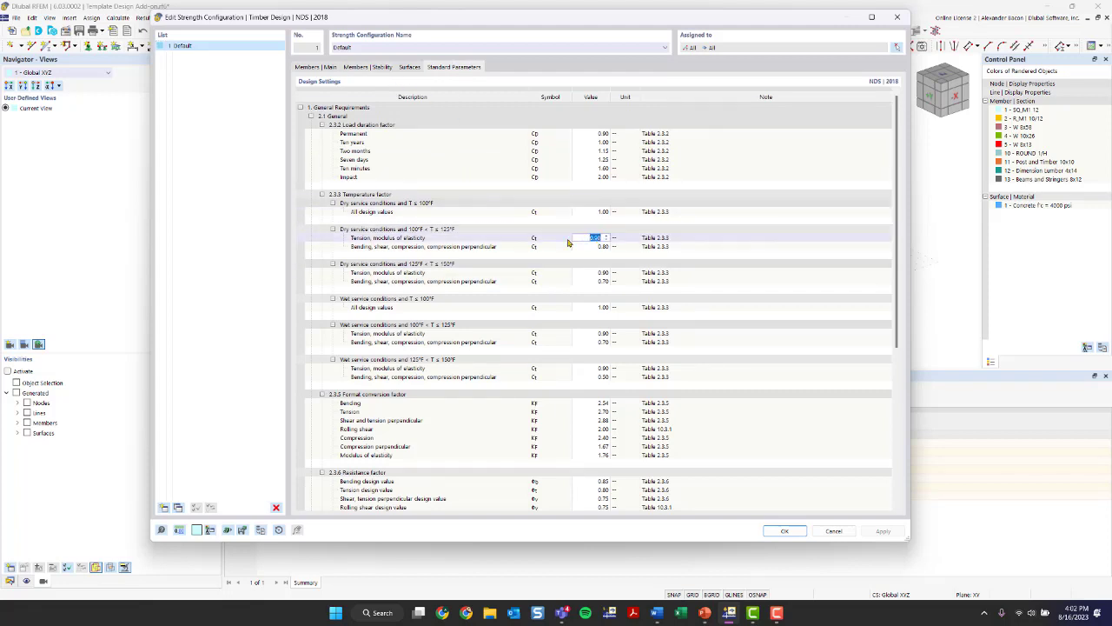
pyautogui.scroll(-1, 484, 227)
pyautogui.scroll(-2, 484, 227)
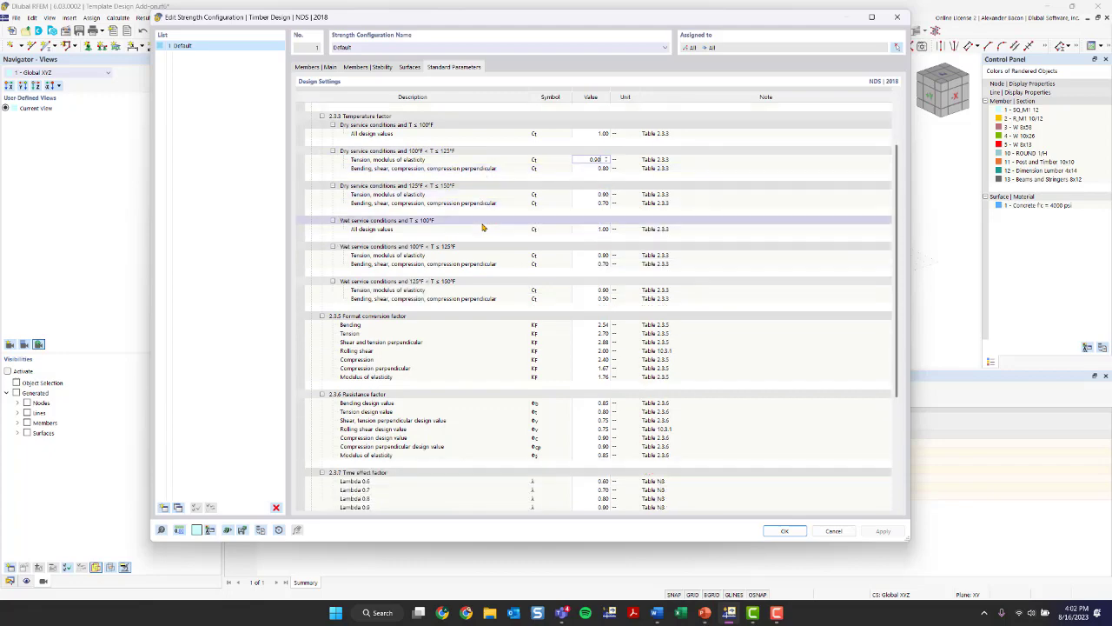
pyautogui.scroll(-3, 511, 299)
pyautogui.scroll(6, 510, 299)
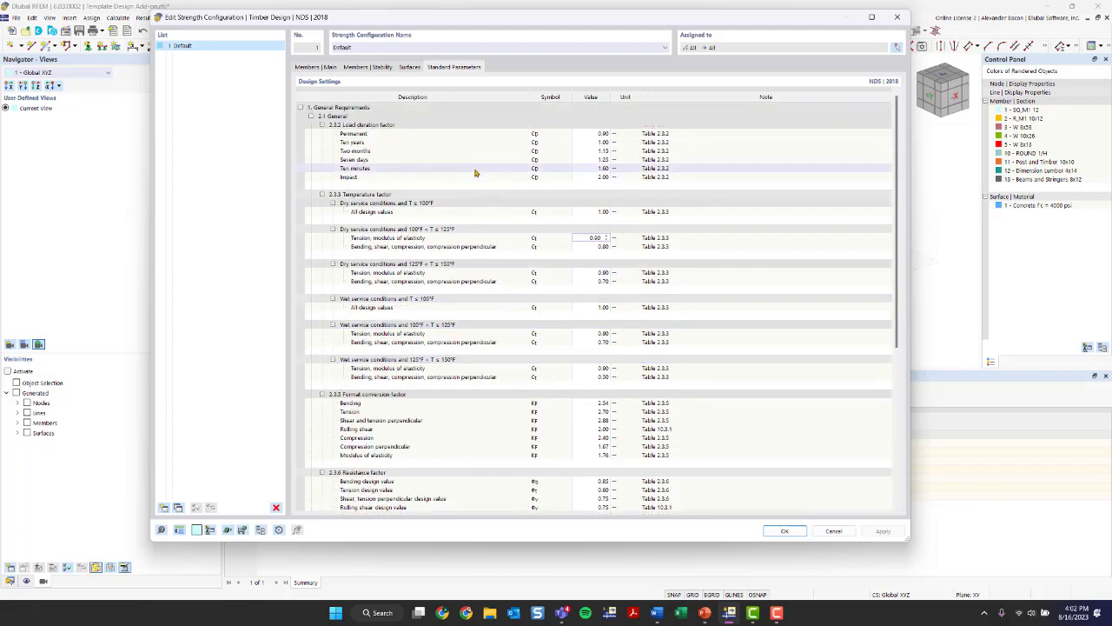
pyautogui.click(602, 142)
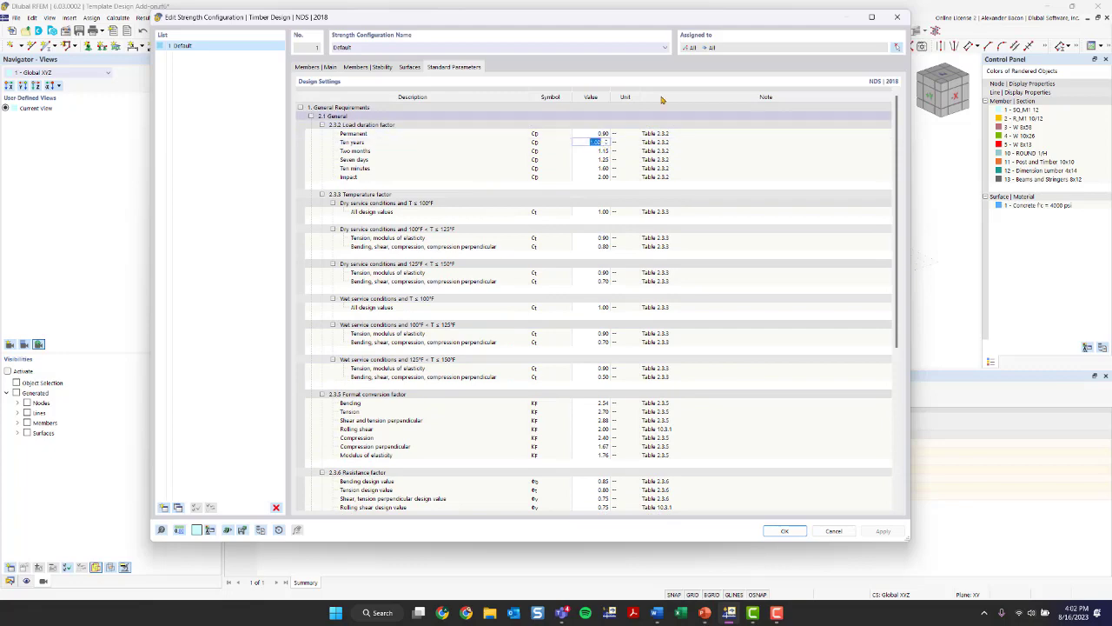
pyautogui.click(896, 17)
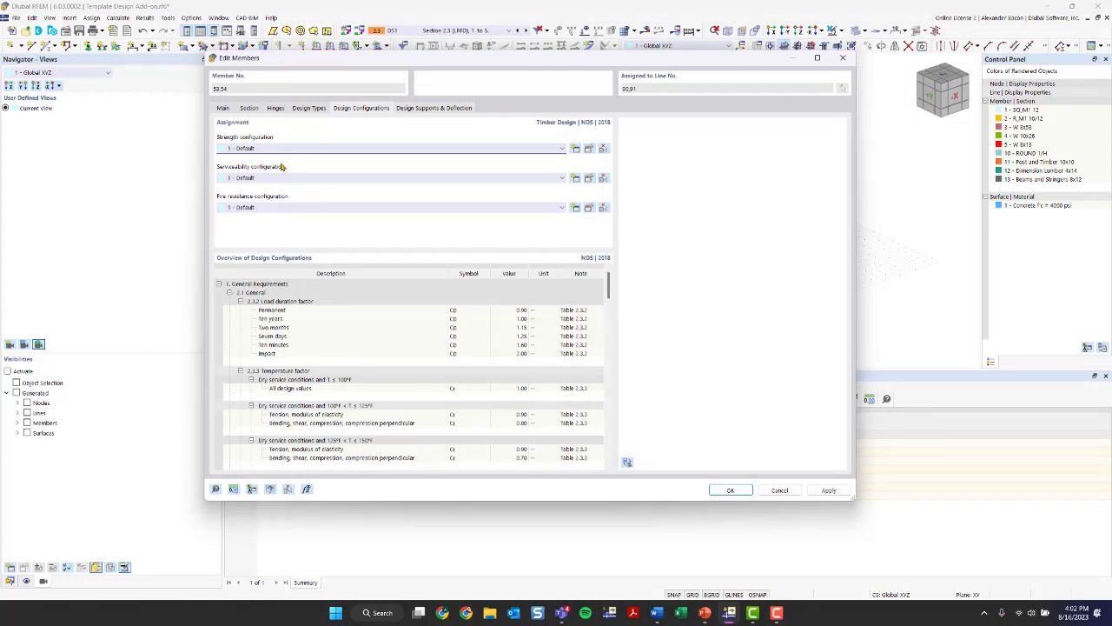
# - Check the beam and cantilever deflection limits in the default serviceability configuration and close it without changes
pyautogui.click(589, 179)
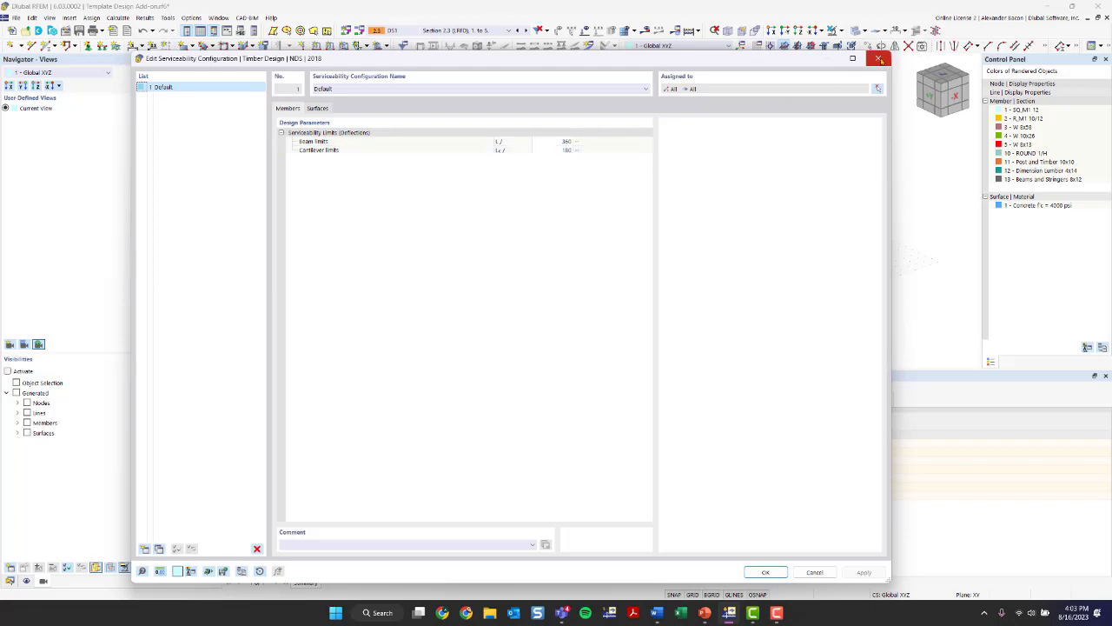
pyautogui.click(878, 58)
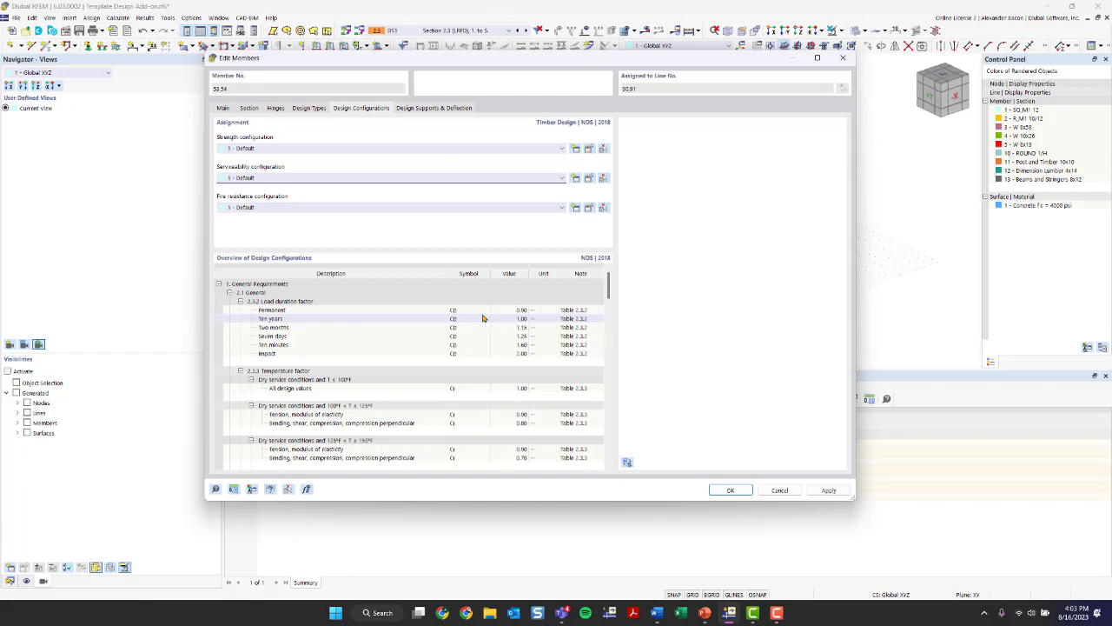
# - Review the member's design supports and deflection settings, leave the supports unassigned, and confirm the member edits, accepting deletion of the design results
pyautogui.click(424, 108)
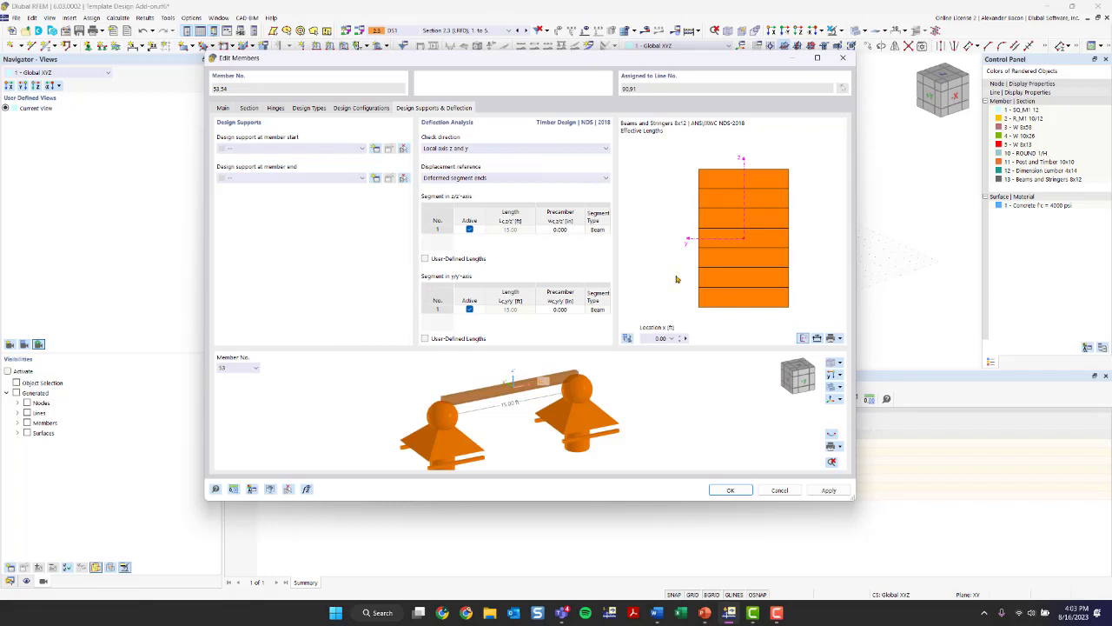
pyautogui.click(255, 149)
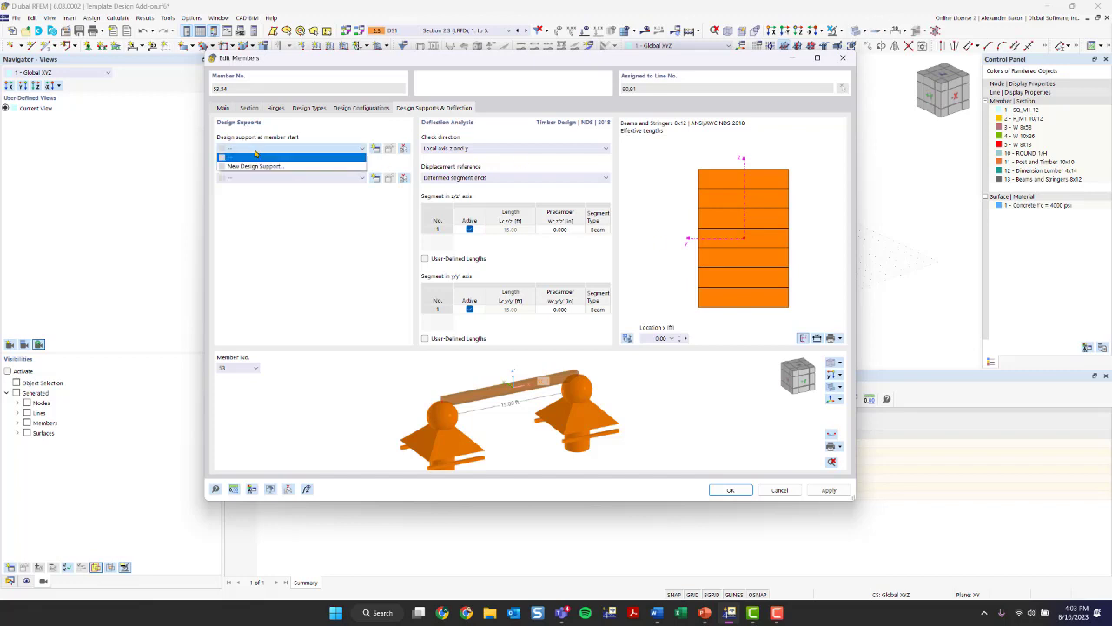
pyautogui.click(255, 157)
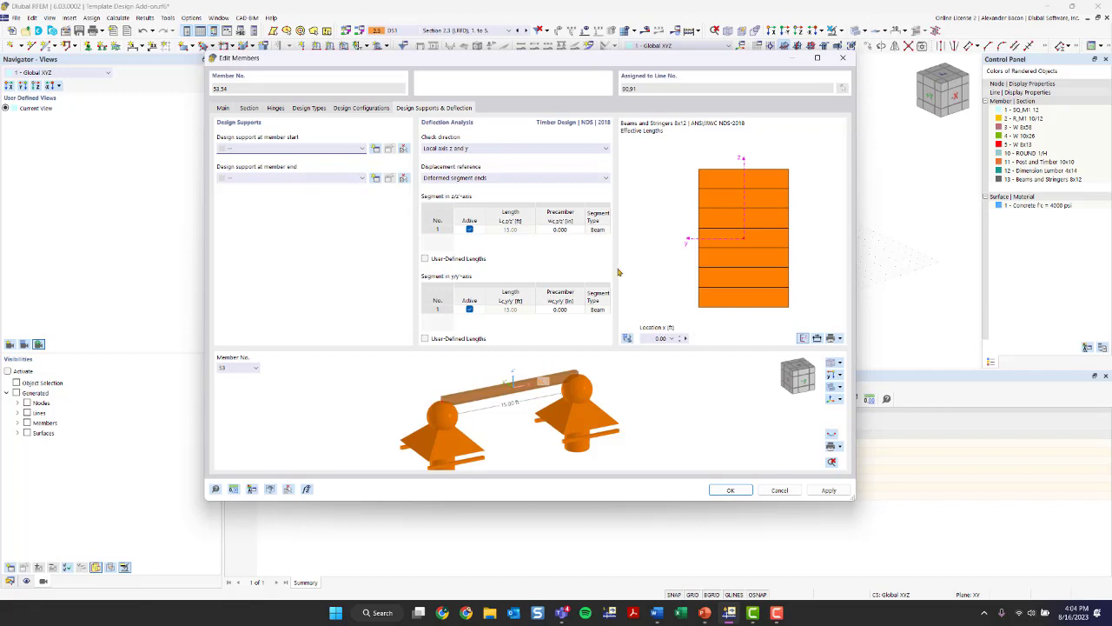
pyautogui.click(732, 493)
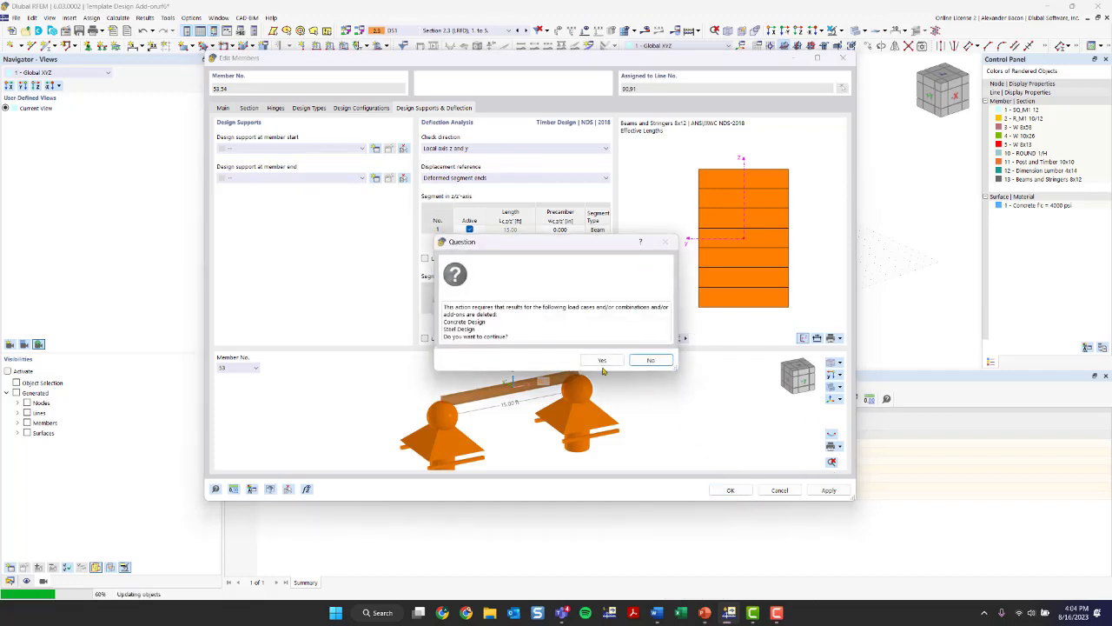
pyautogui.click(602, 362)
# - Hide the object numbering in the model and bring the timber frame into close view
pyautogui.scroll(-4, 620, 264)
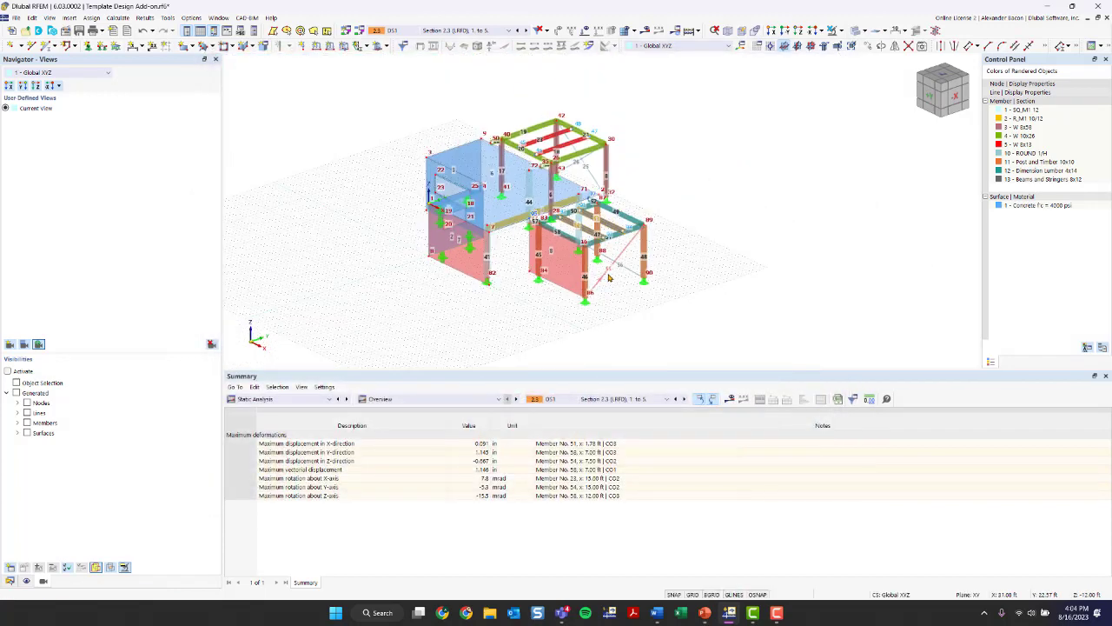
pyautogui.scroll(2, 620, 263)
pyautogui.rightClick(705, 159)
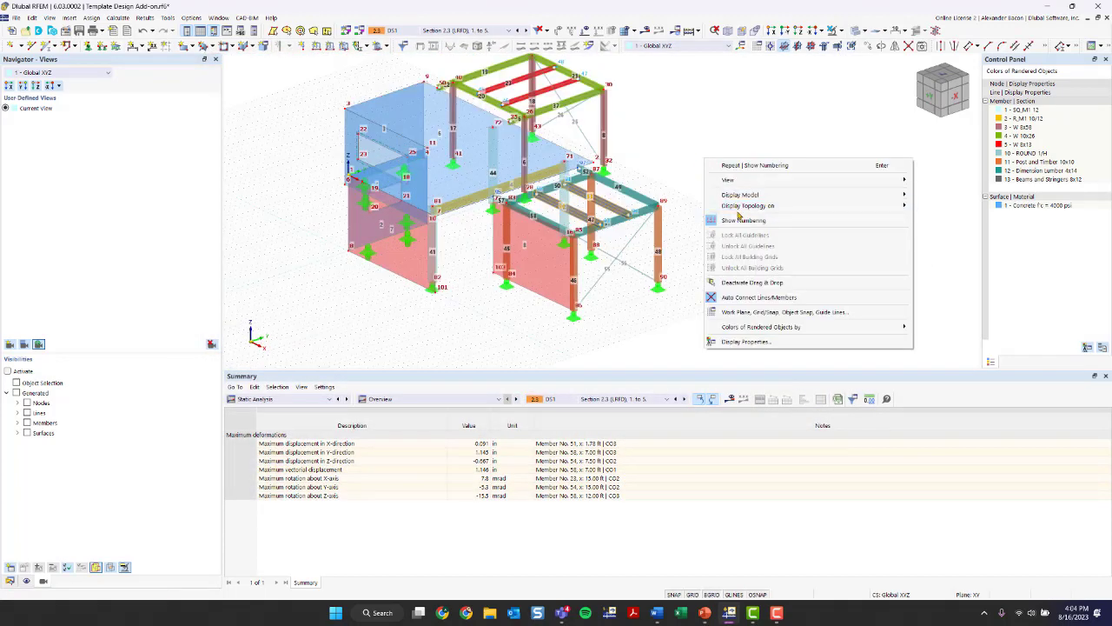
pyautogui.click(738, 214)
pyautogui.rightClick(693, 189)
pyautogui.click(721, 251)
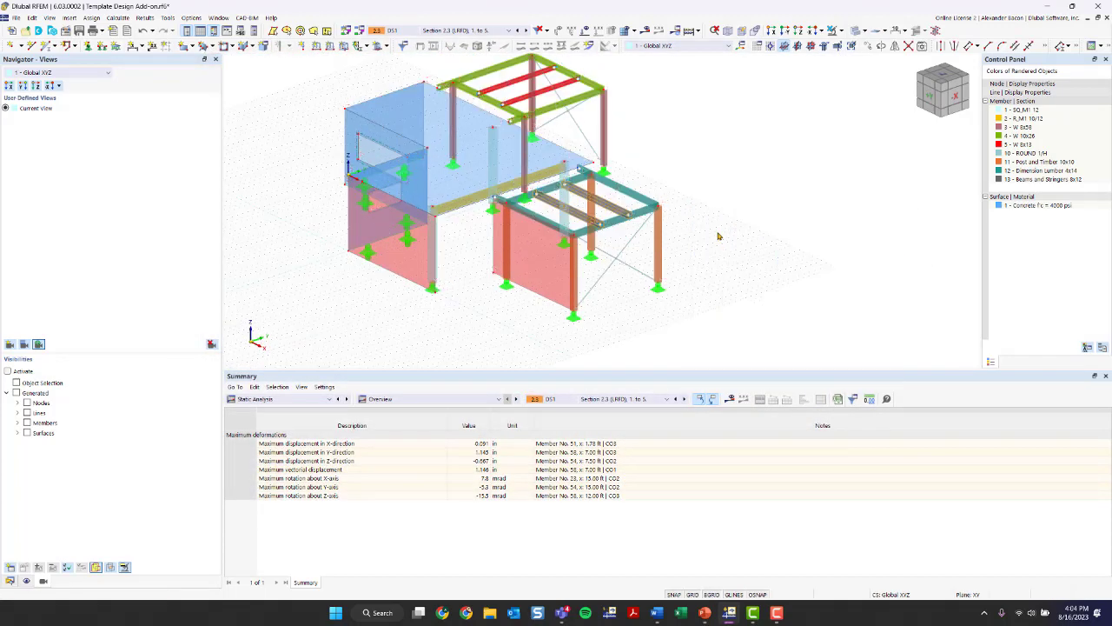
pyautogui.scroll(2, 569, 222)
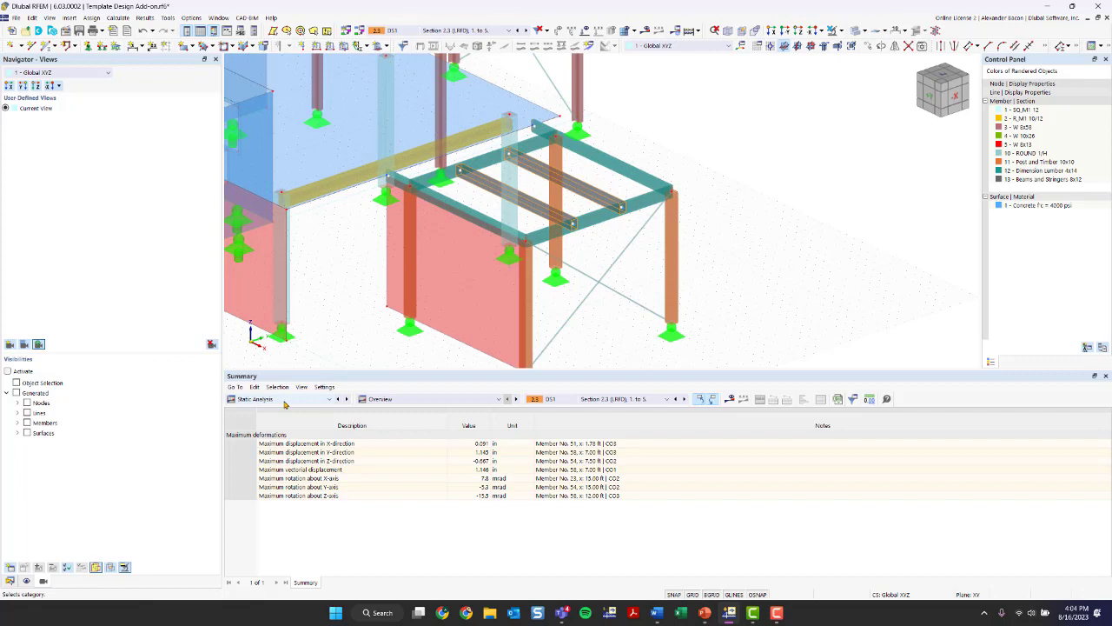
# - Enlarge the model and table areas and display the Timber Design input tables
pyautogui.moveTo(222, 318); pyautogui.dragTo(141, 318)
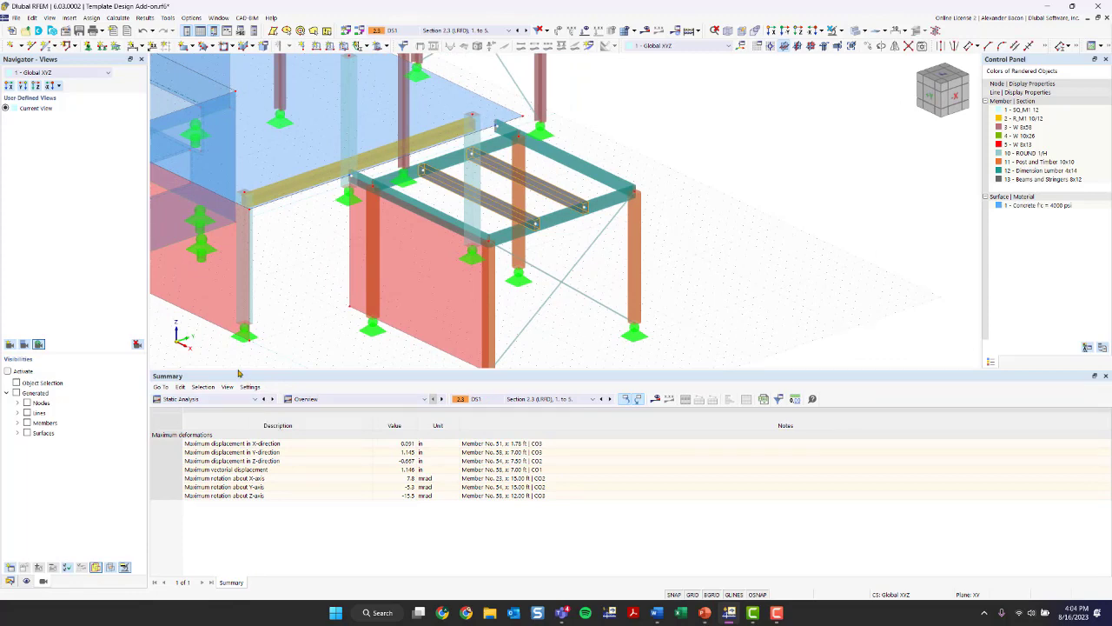
pyautogui.moveTo(241, 372); pyautogui.dragTo(240, 339)
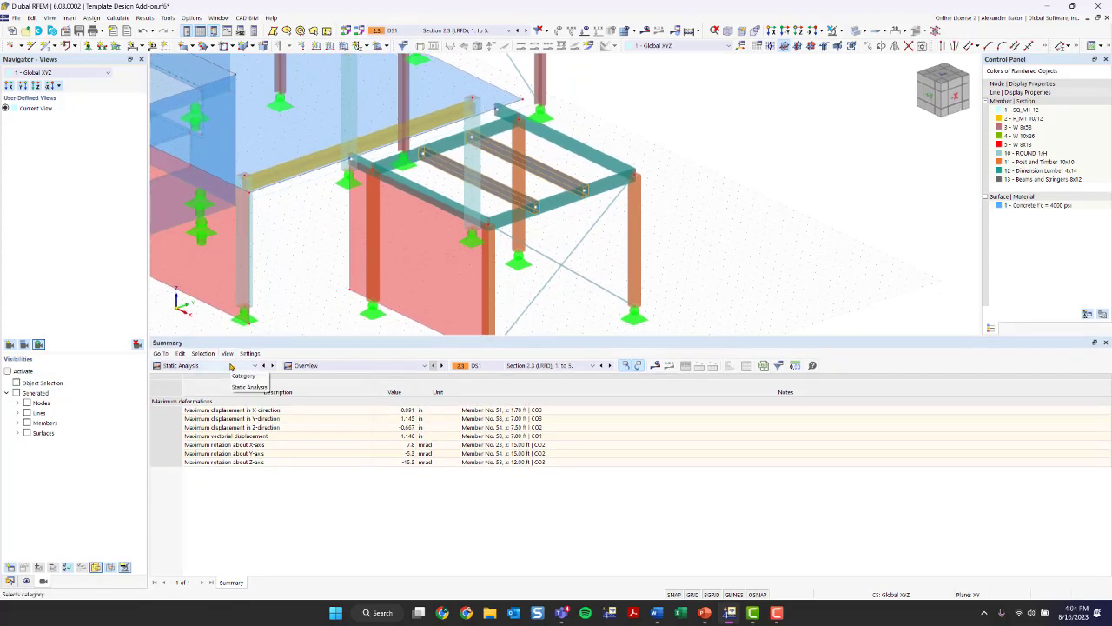
pyautogui.click(232, 366)
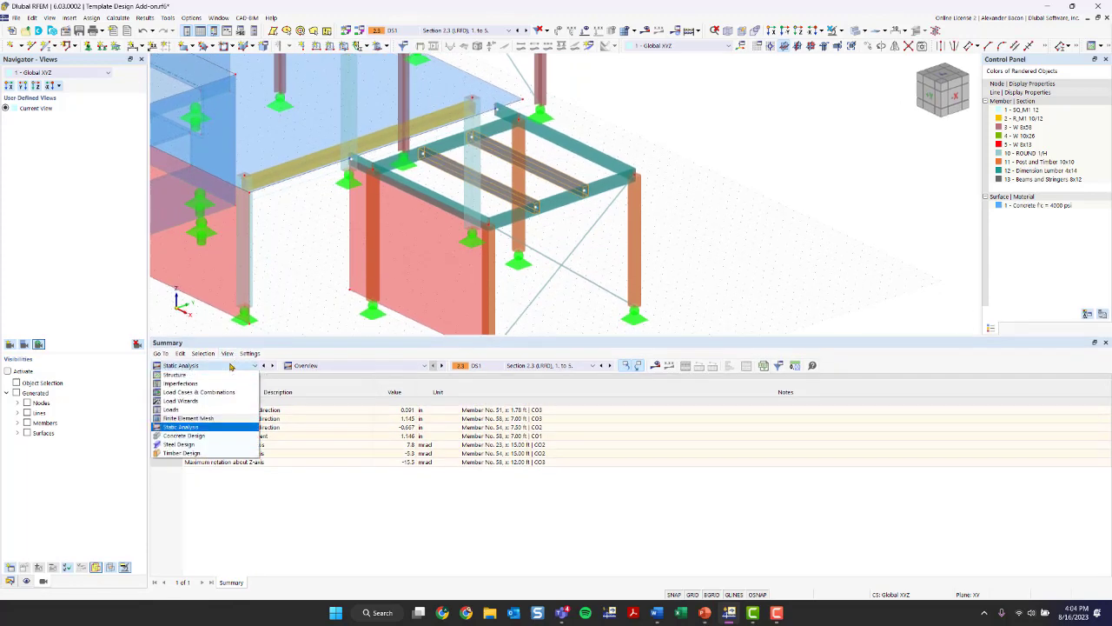
pyautogui.click(199, 454)
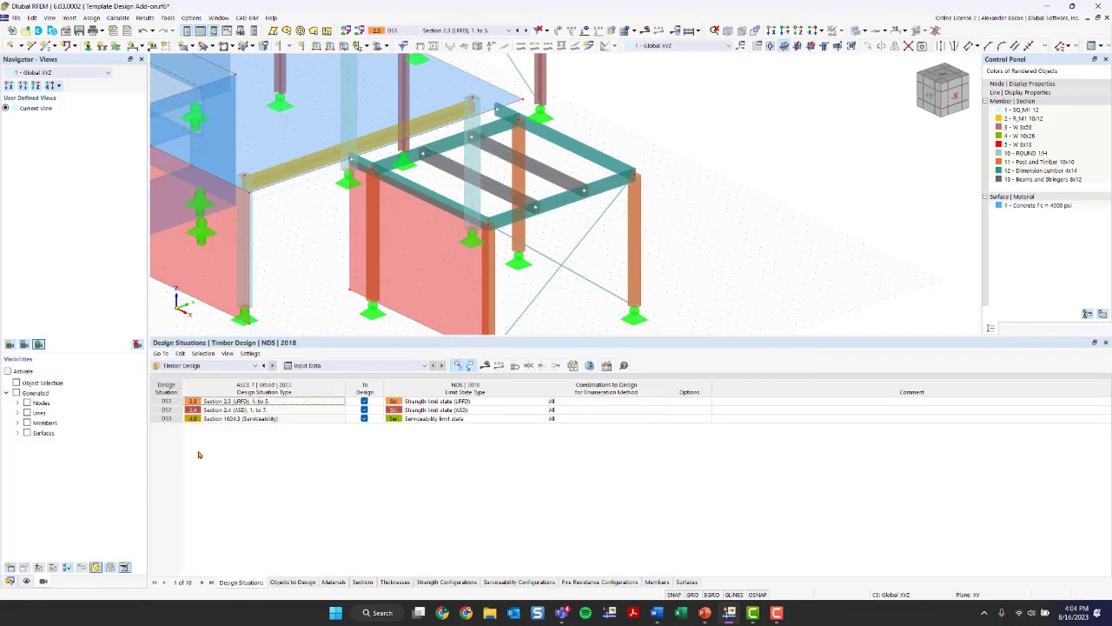
# - Exclude the Section 2.4 (ASD) design situation from the timber design, keeping the LRFD and serviceability situations
pyautogui.click(354, 366)
pyautogui.click(355, 369)
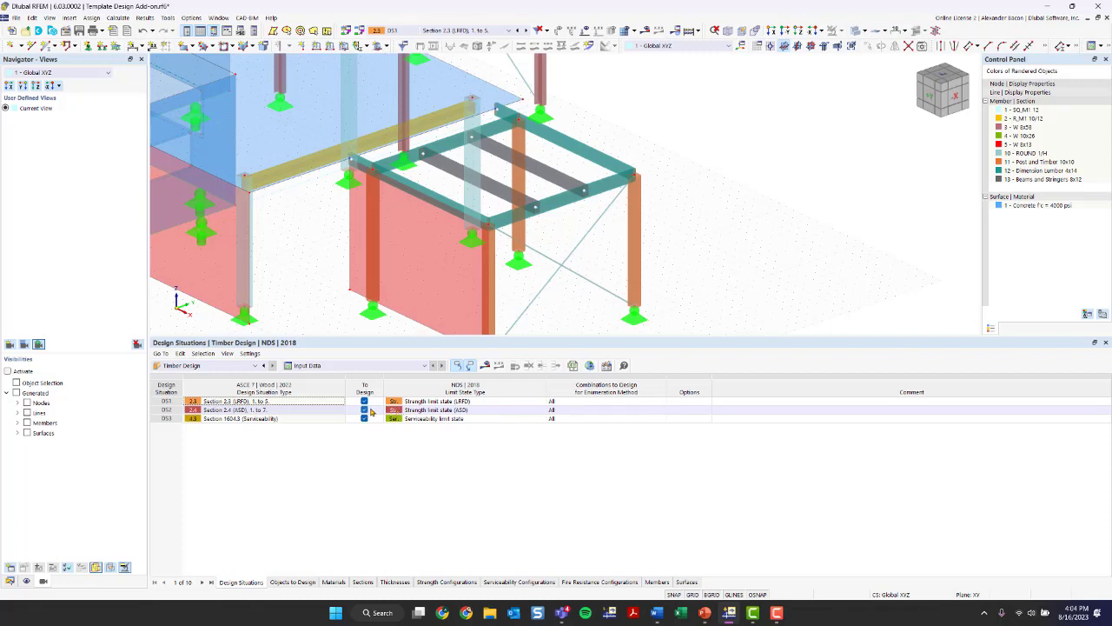
pyautogui.click(364, 410)
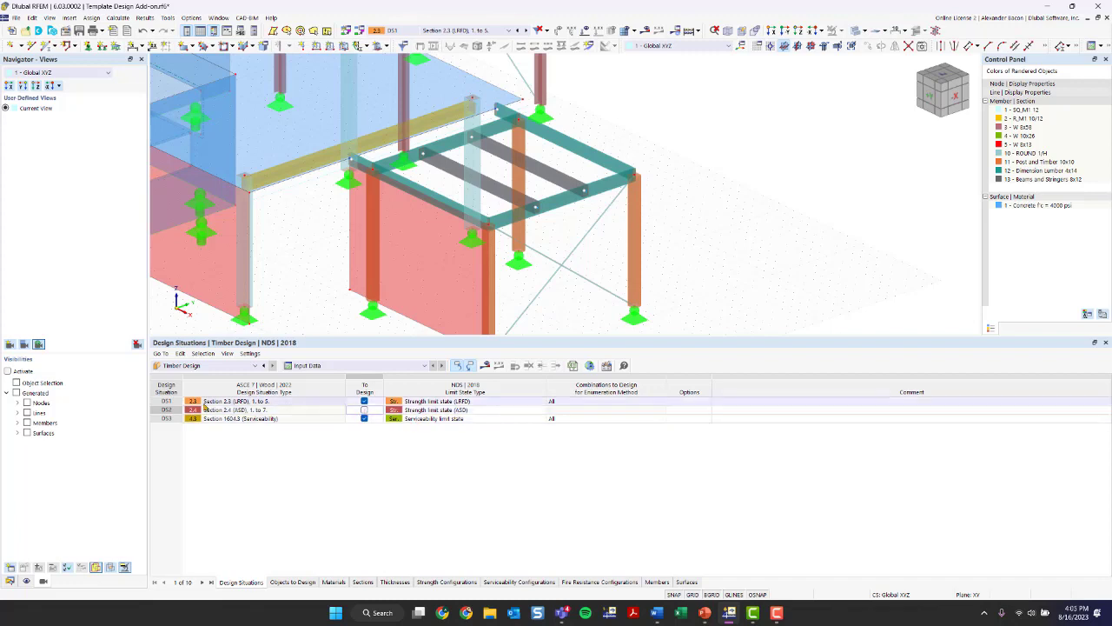
pyautogui.click(223, 419)
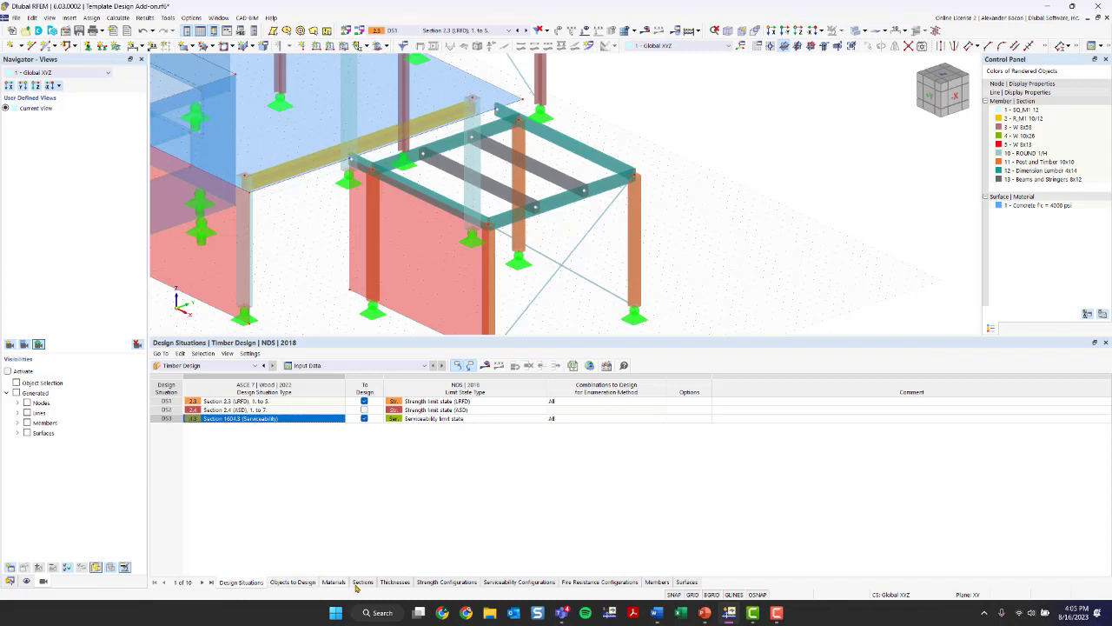
# - Turn off designing all members and all surfaces in the Timber Design objects to design
pyautogui.click(293, 582)
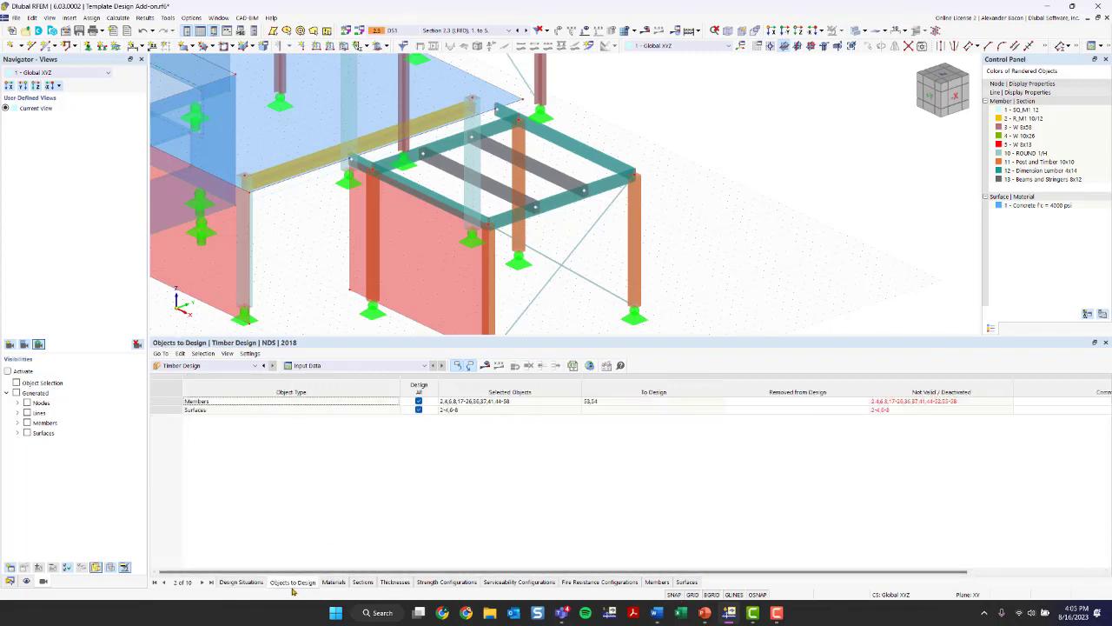
pyautogui.click(245, 412)
pyautogui.click(419, 409)
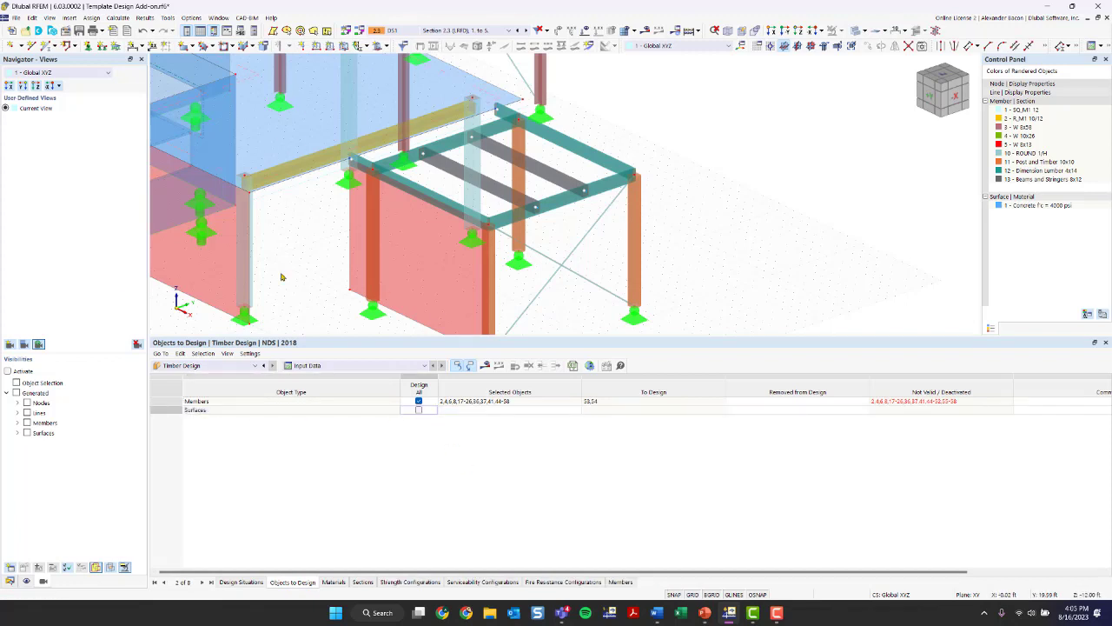
pyautogui.click(419, 400)
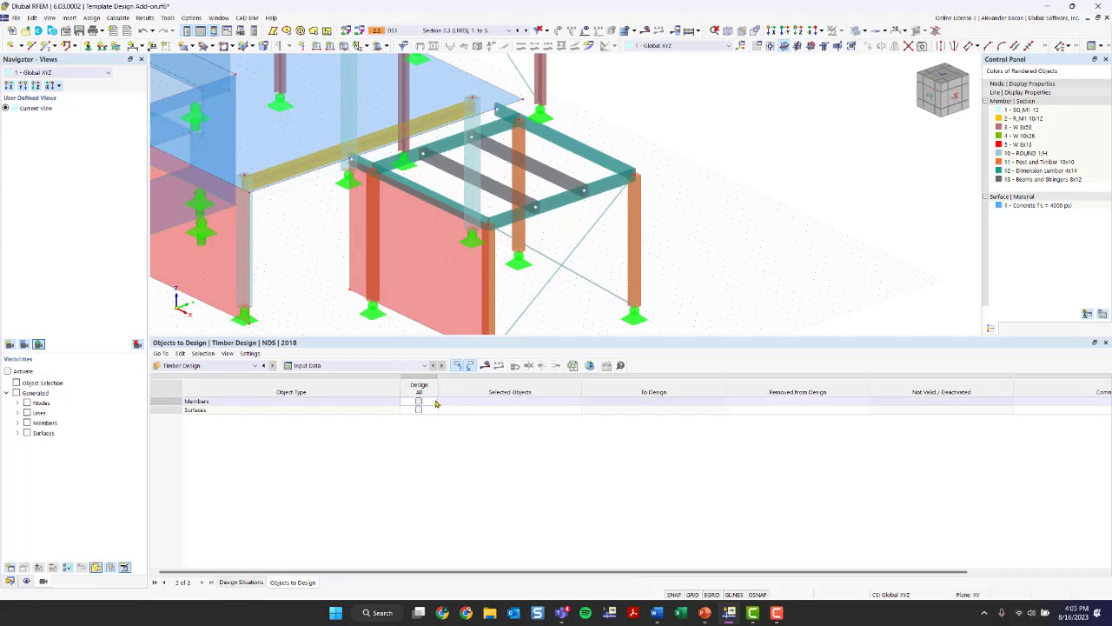
# - Graphically select the two inner Beams and Stringers 8x12 members, 53 and 54, as the members for timber design
pyautogui.click(483, 404)
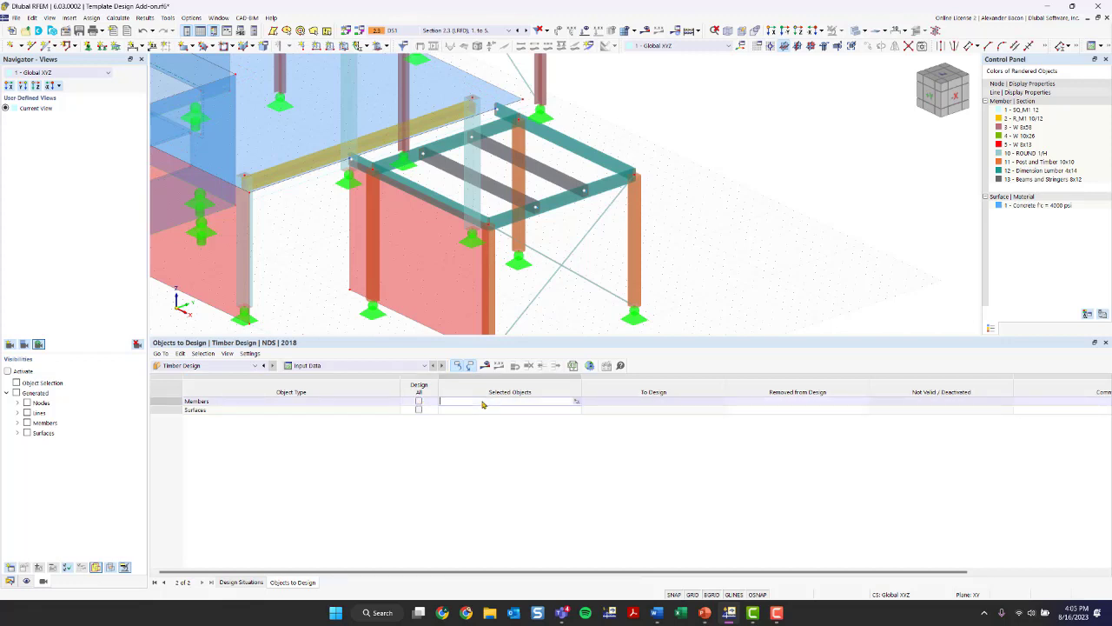
pyautogui.click(576, 405)
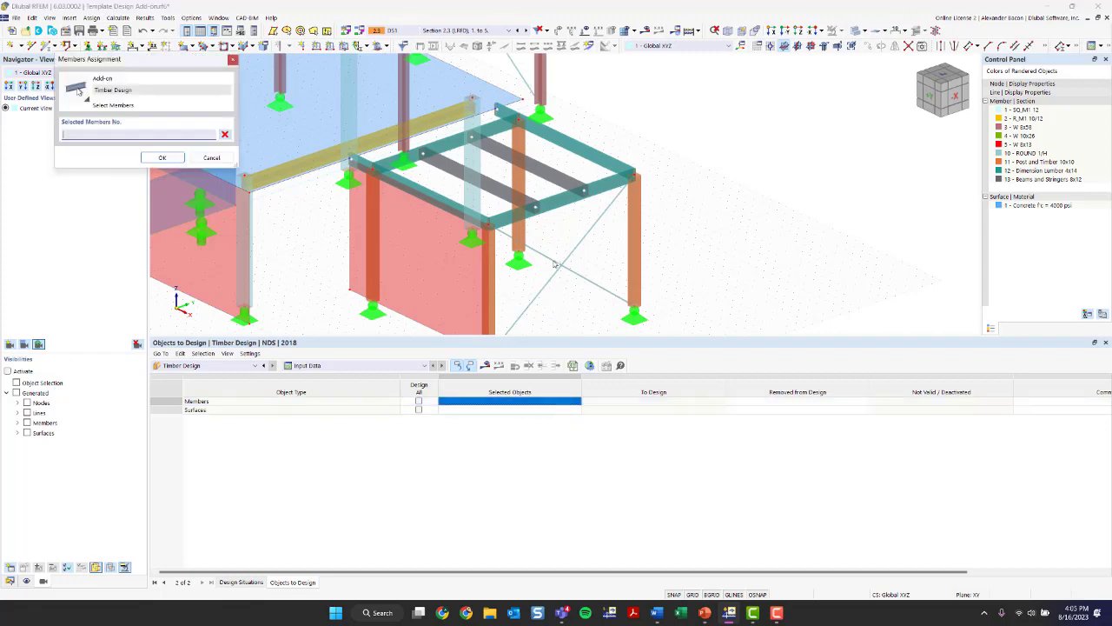
pyautogui.click(495, 184)
pyautogui.click(514, 156)
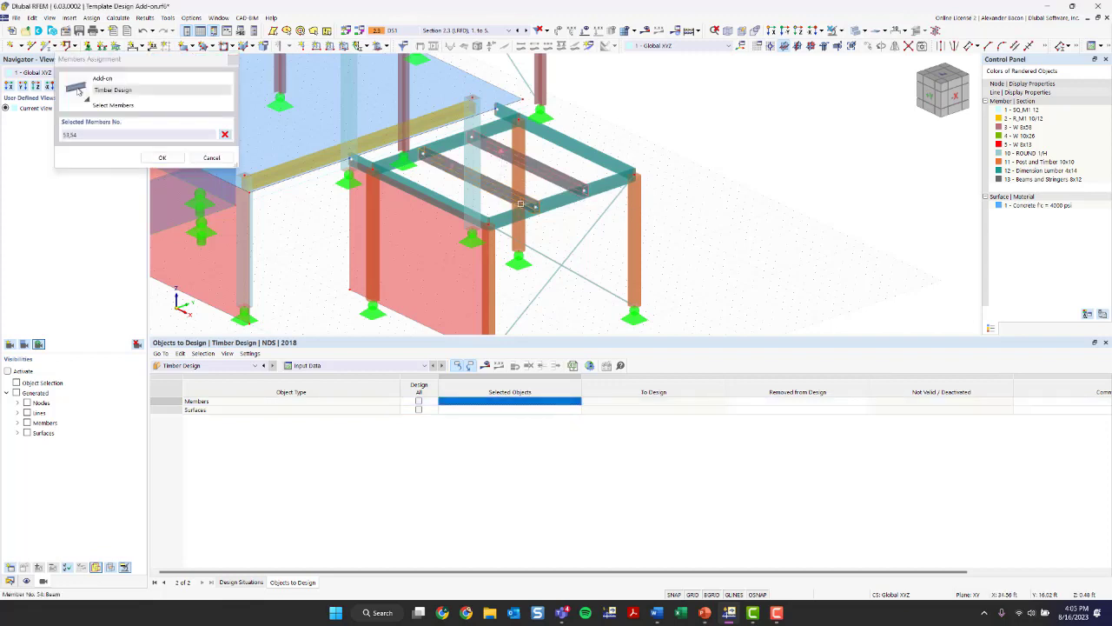
pyautogui.click(162, 157)
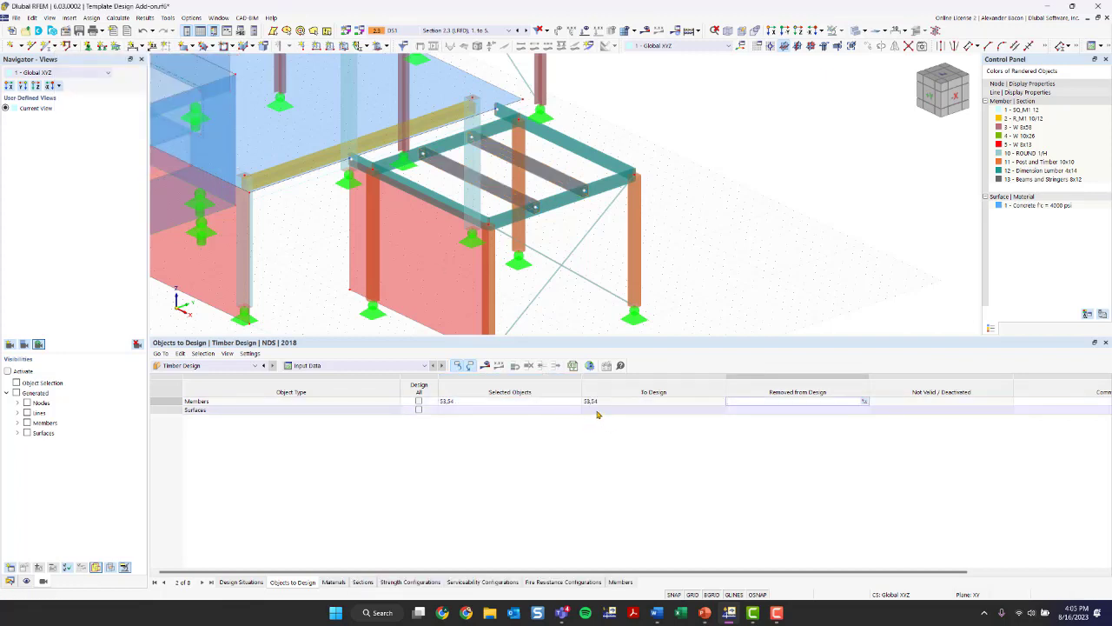
# - Check which materials and sections are included in the timber design input data
pyautogui.click(350, 370)
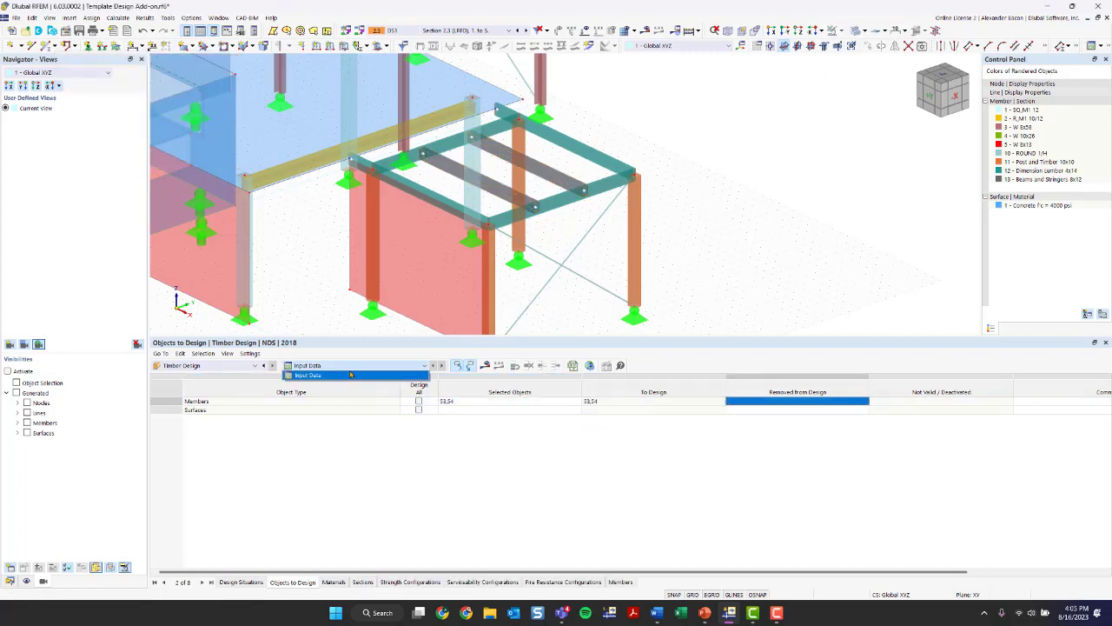
pyautogui.click(350, 376)
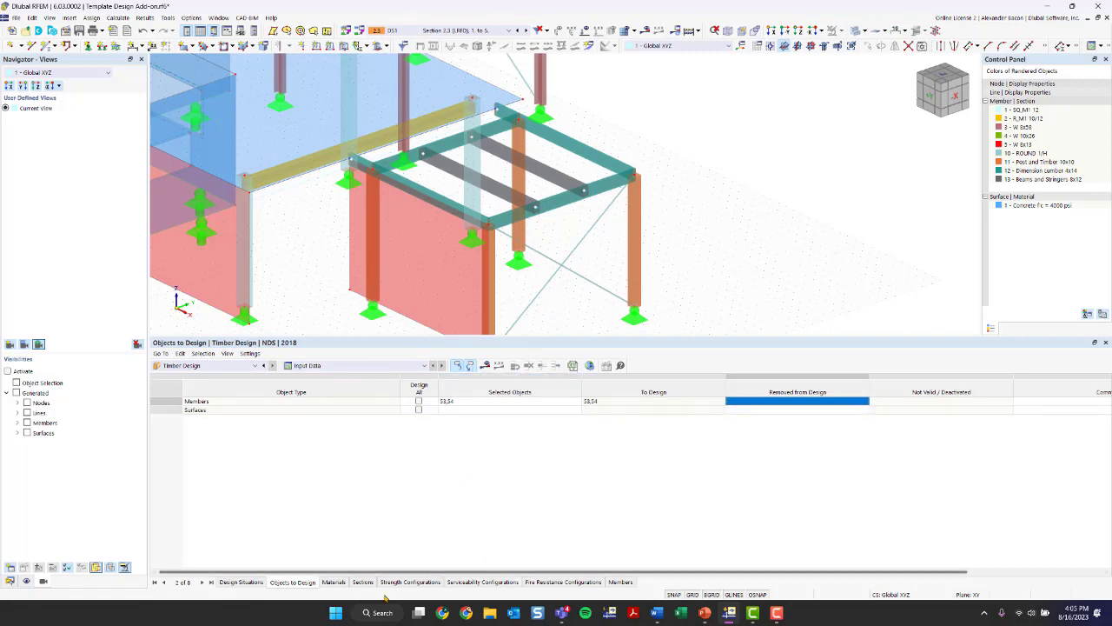
pyautogui.click(339, 582)
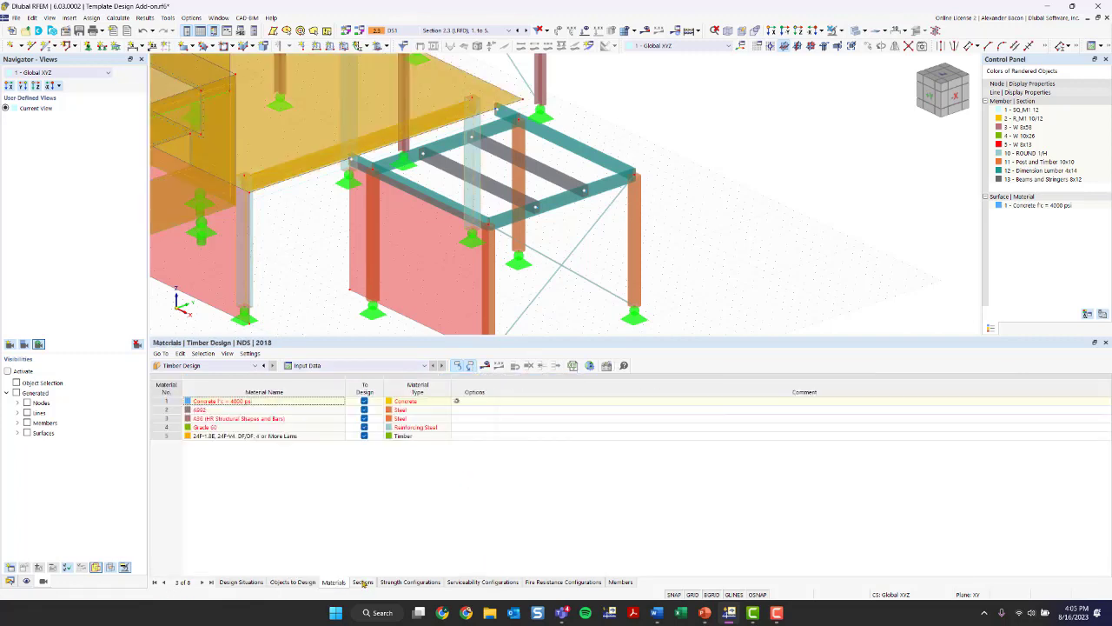
pyautogui.click(362, 582)
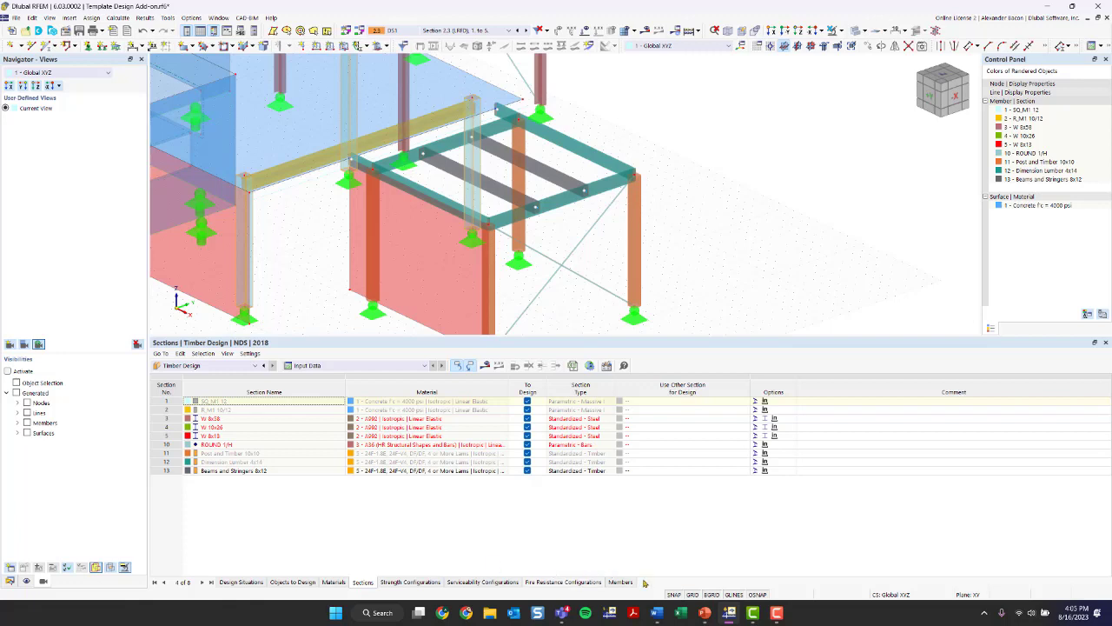
pyautogui.click(336, 582)
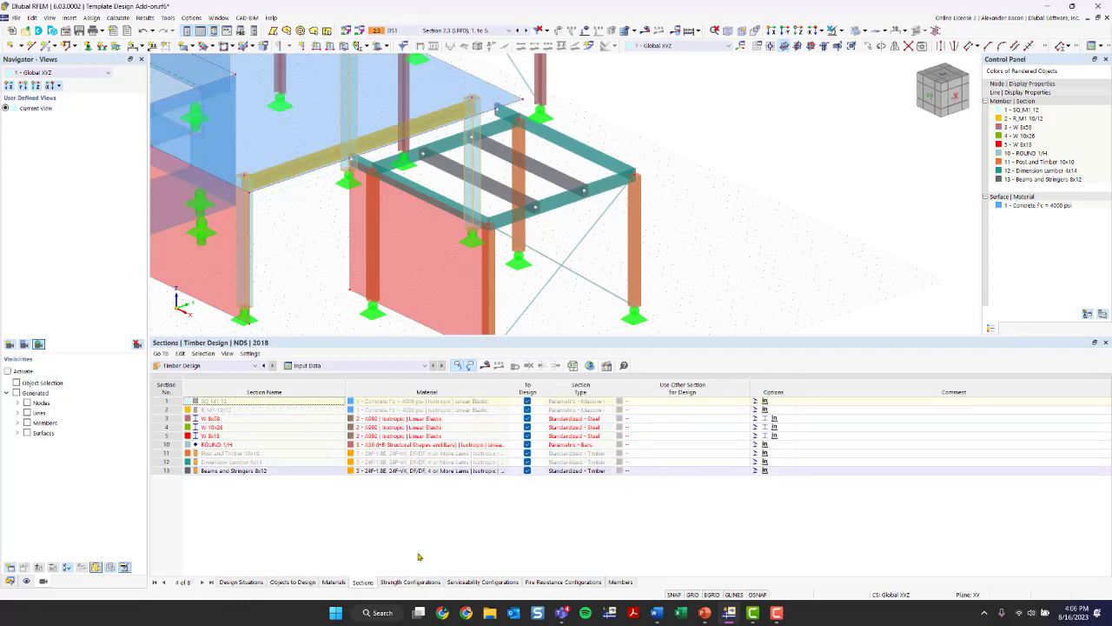
# - Return to the timber design situations, run the Timber Design calculation and display the design ratios on members
pyautogui.click(251, 582)
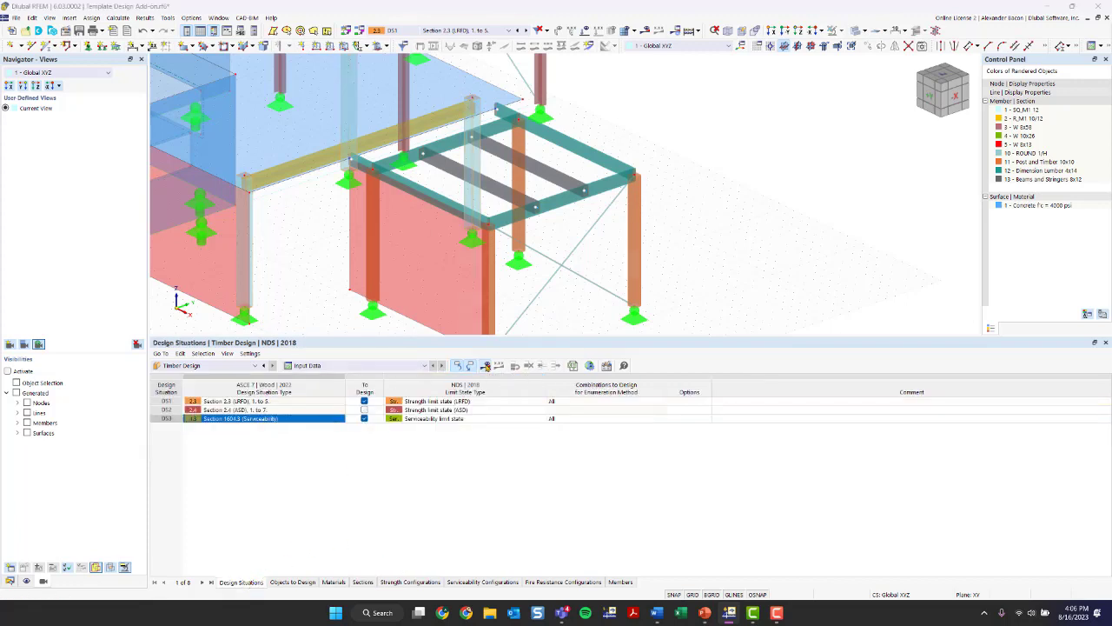
pyautogui.click(486, 366)
pyautogui.click(595, 351)
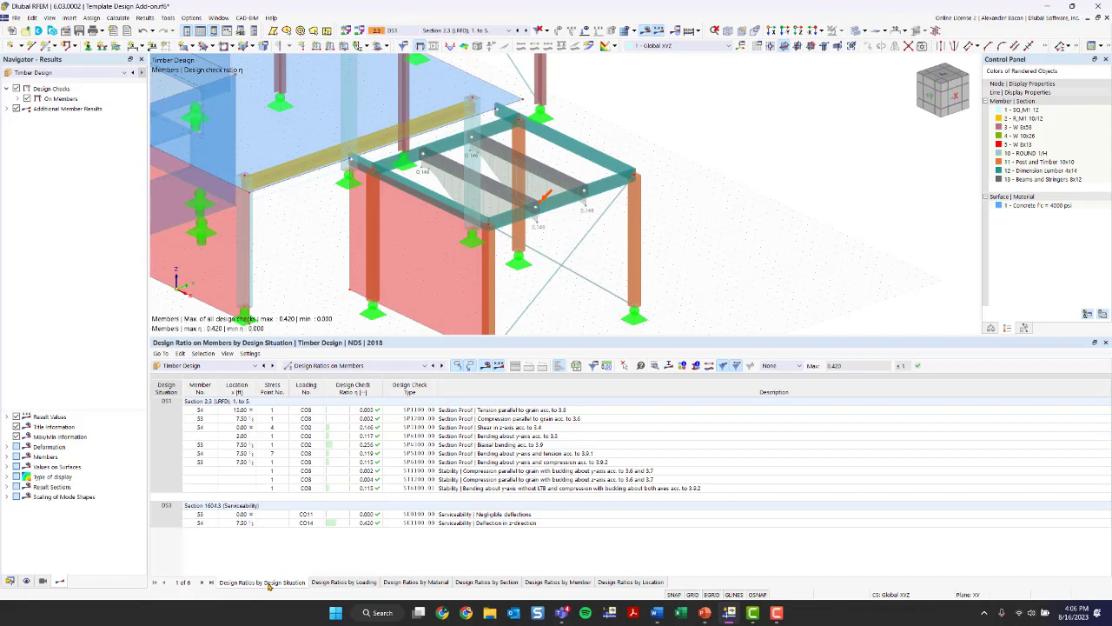
# - Inspect the design check details for bending about the y-axis and for tension parallel to grain, closing each when done
pyautogui.click(178, 508)
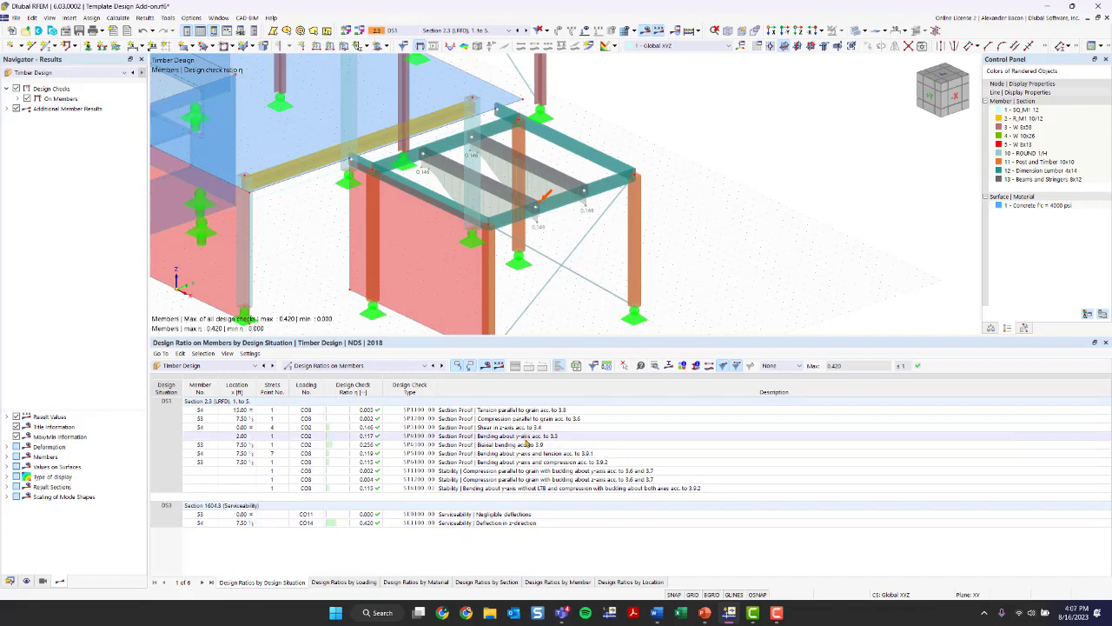
pyautogui.click(521, 436)
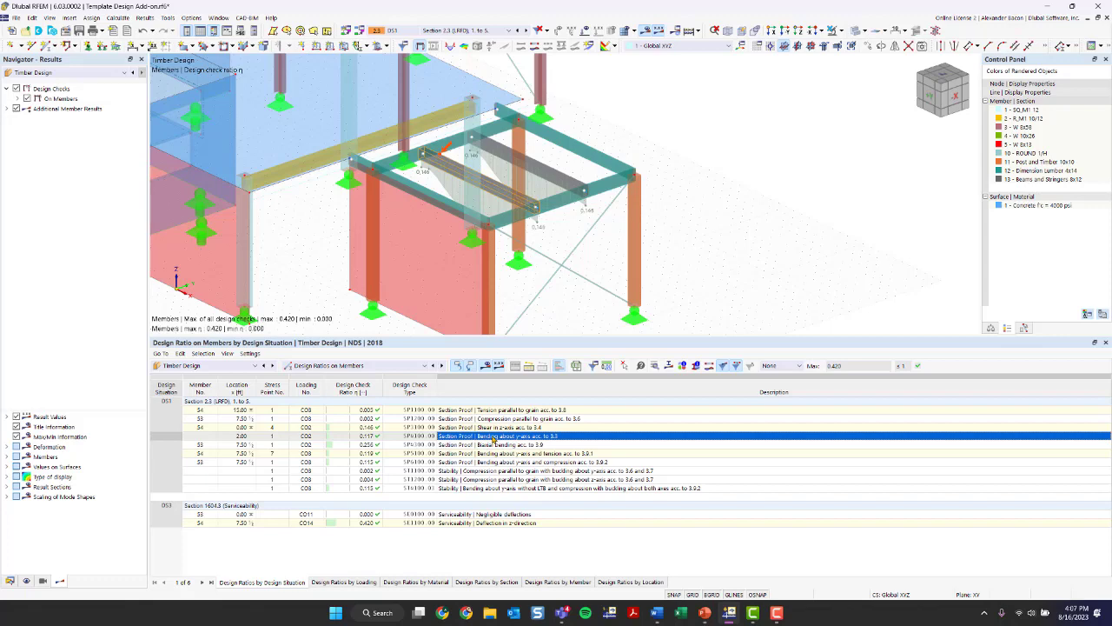
pyautogui.doubleClick(493, 441)
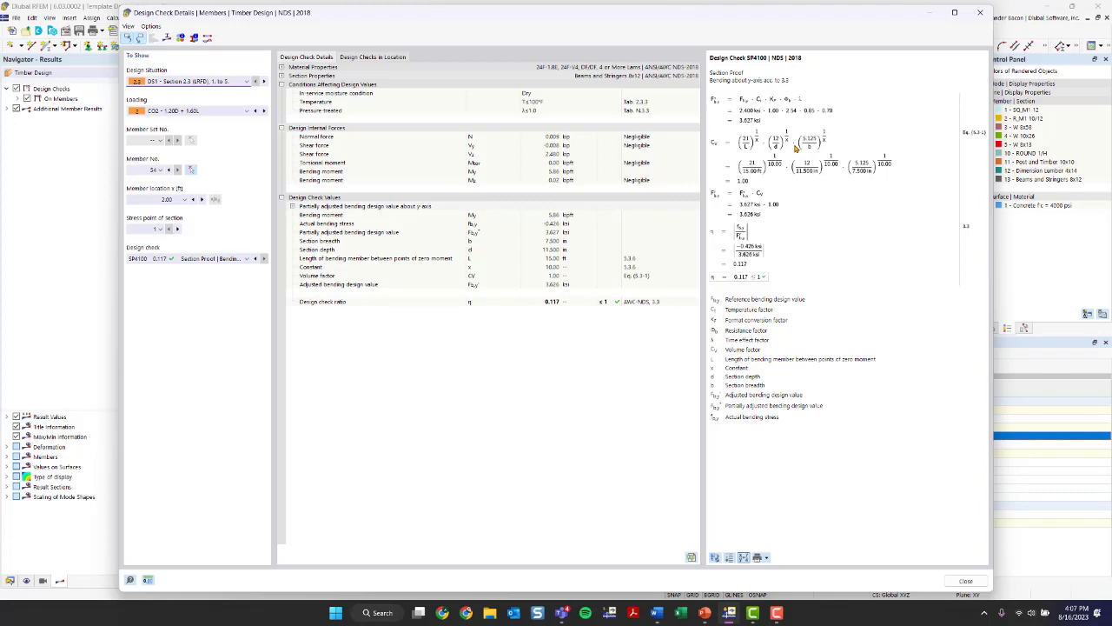
pyautogui.click(981, 12)
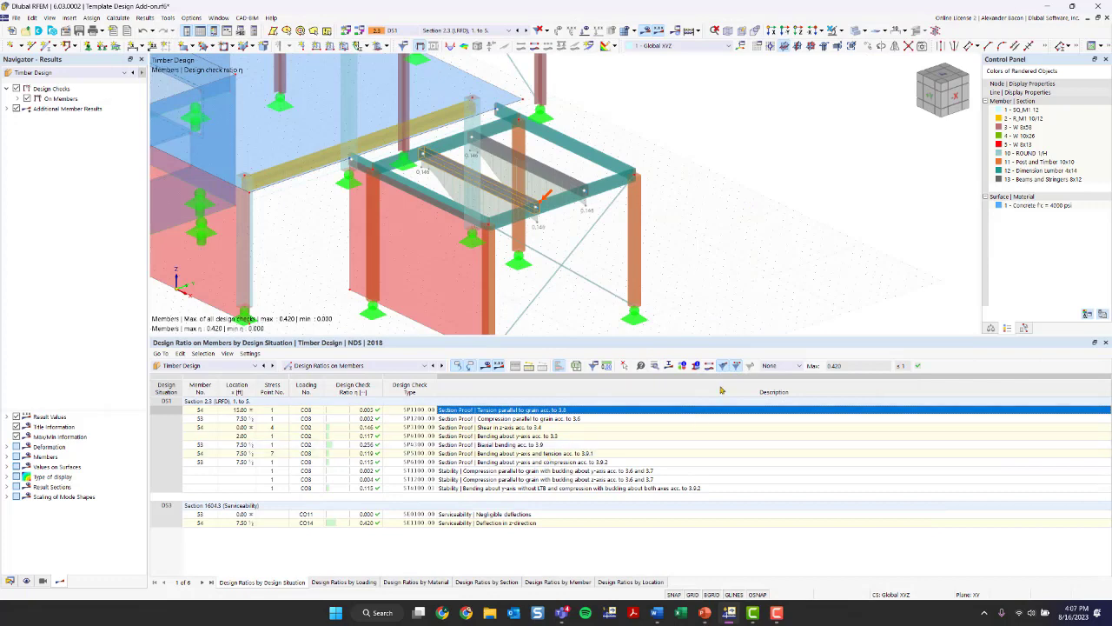
pyautogui.click(656, 366)
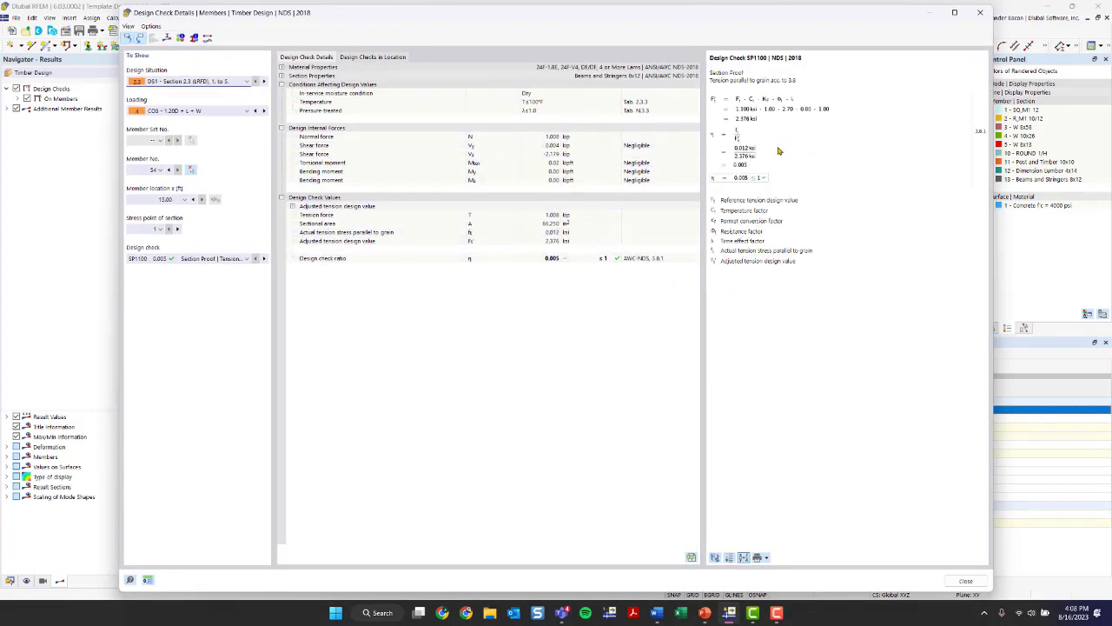
pyautogui.click(980, 12)
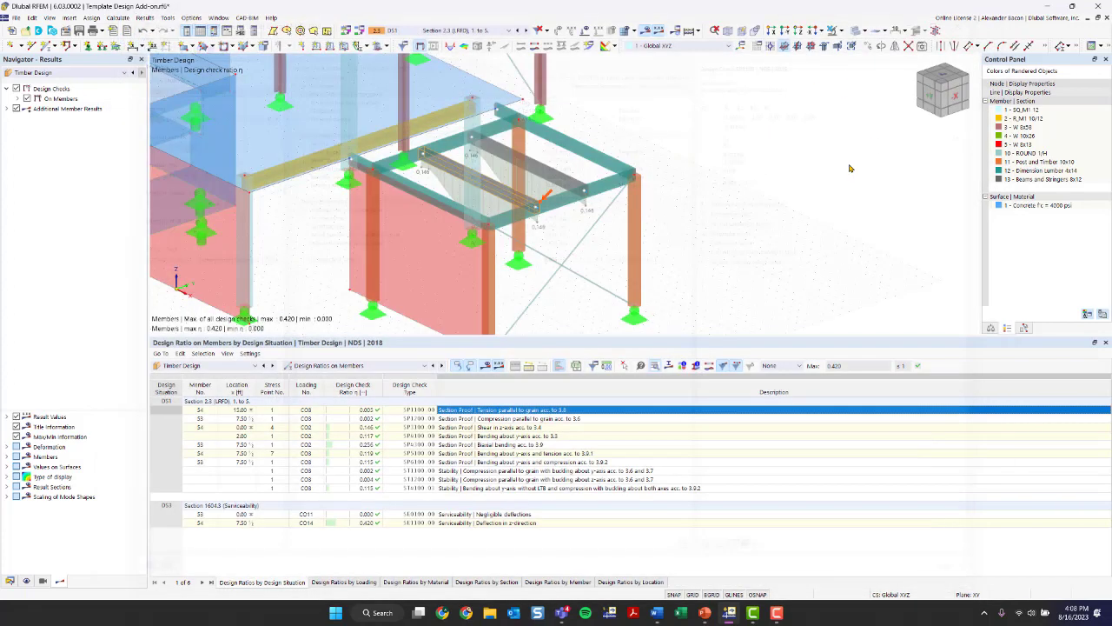
# - Inspect the design check details for bending about the y-axis and tension according to 3.9.1, closing them when done
pyautogui.click(542, 453)
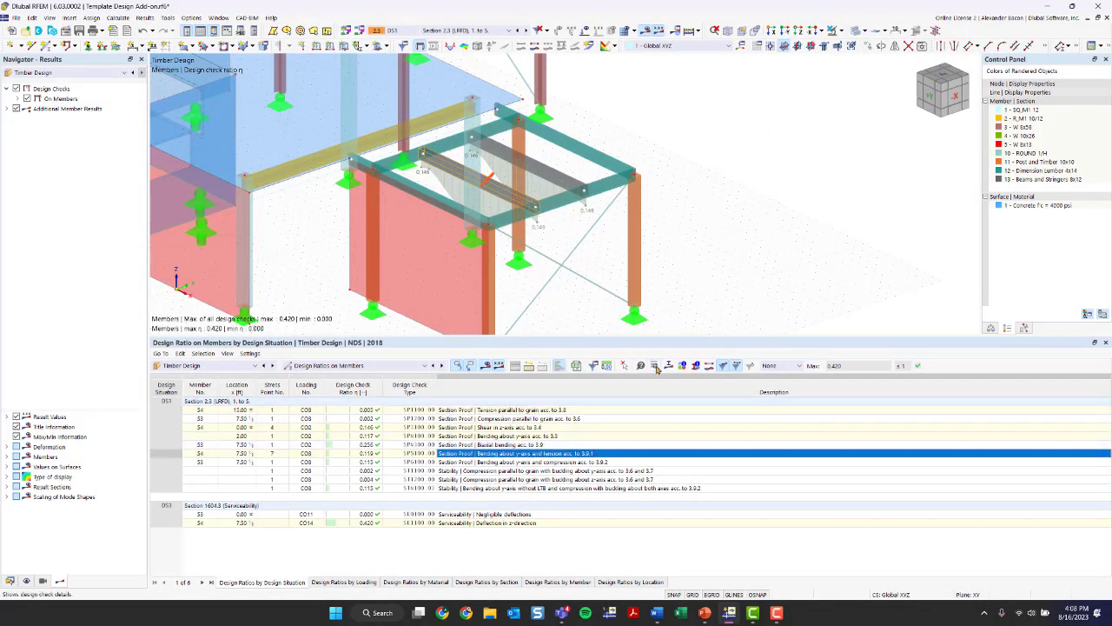
pyautogui.click(658, 366)
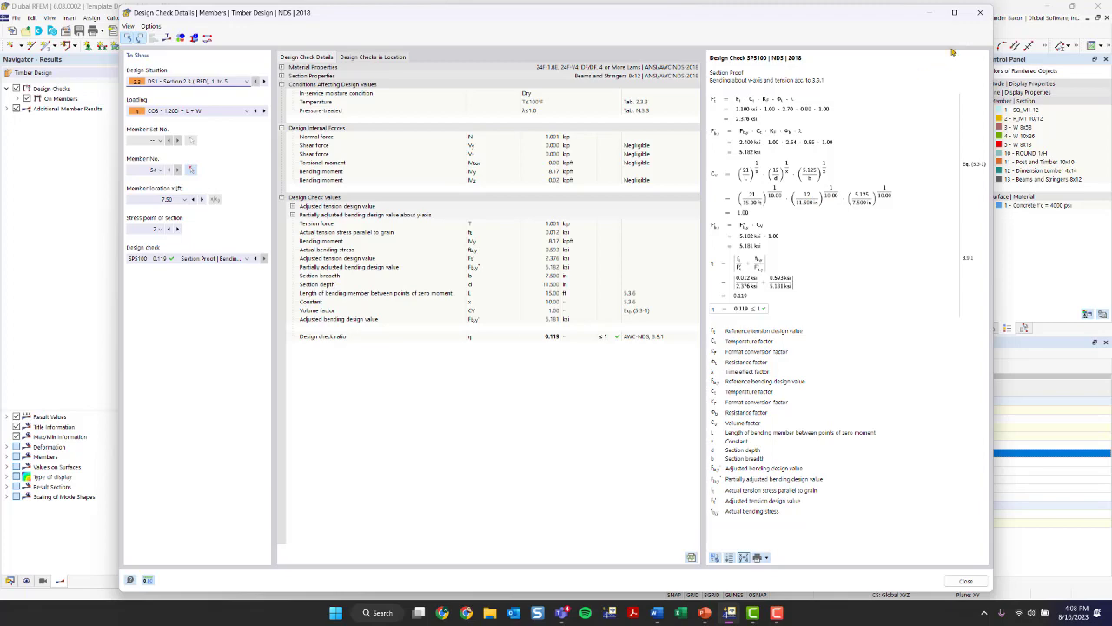
pyautogui.click(980, 12)
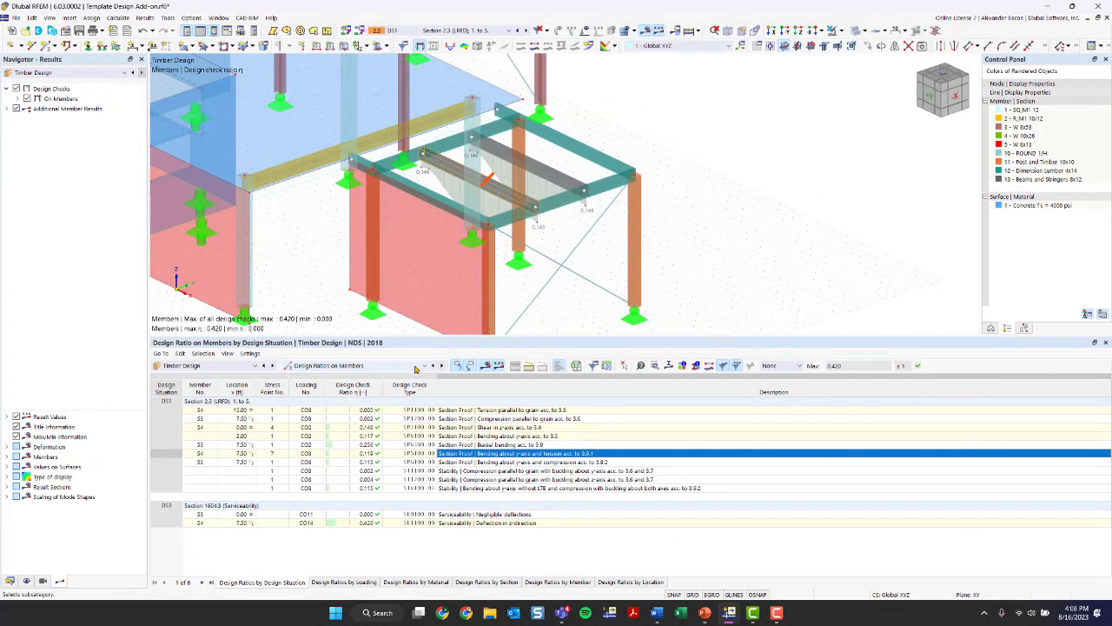
# - Isolate the two Beams and Stringers 8x12 members in visibility mode, without hidden objects in the background
pyautogui.keyDown('ctrl'); pyautogui.moveTo(568, 207); pyautogui.dragTo(643, 170, button='middle'); pyautogui.keyUp('ctrl')
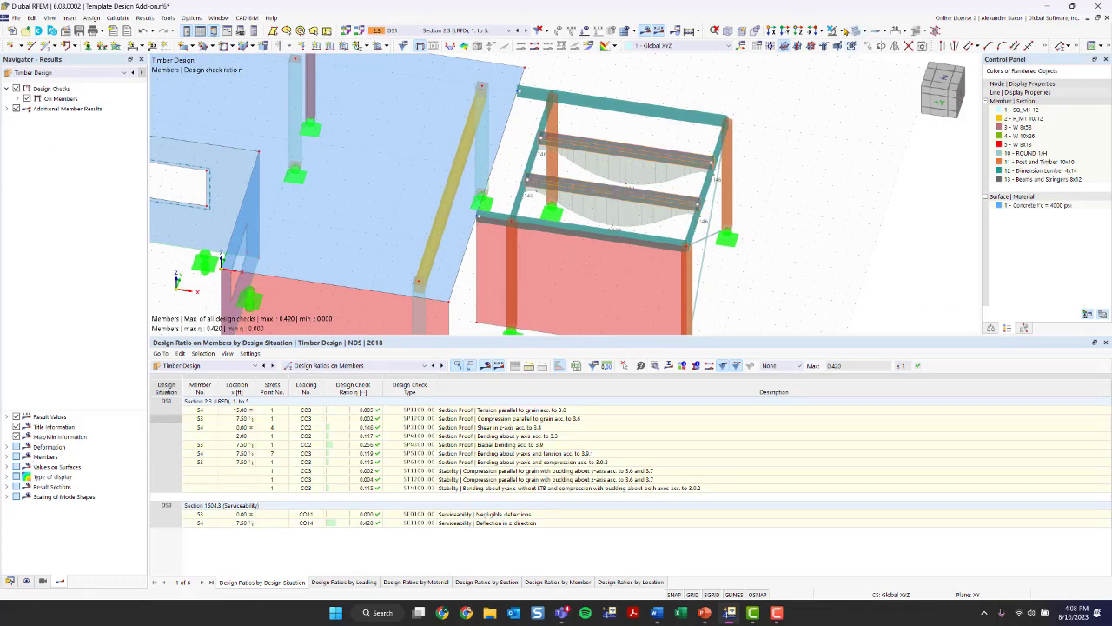
pyautogui.click(841, 32)
pyautogui.click(873, 45)
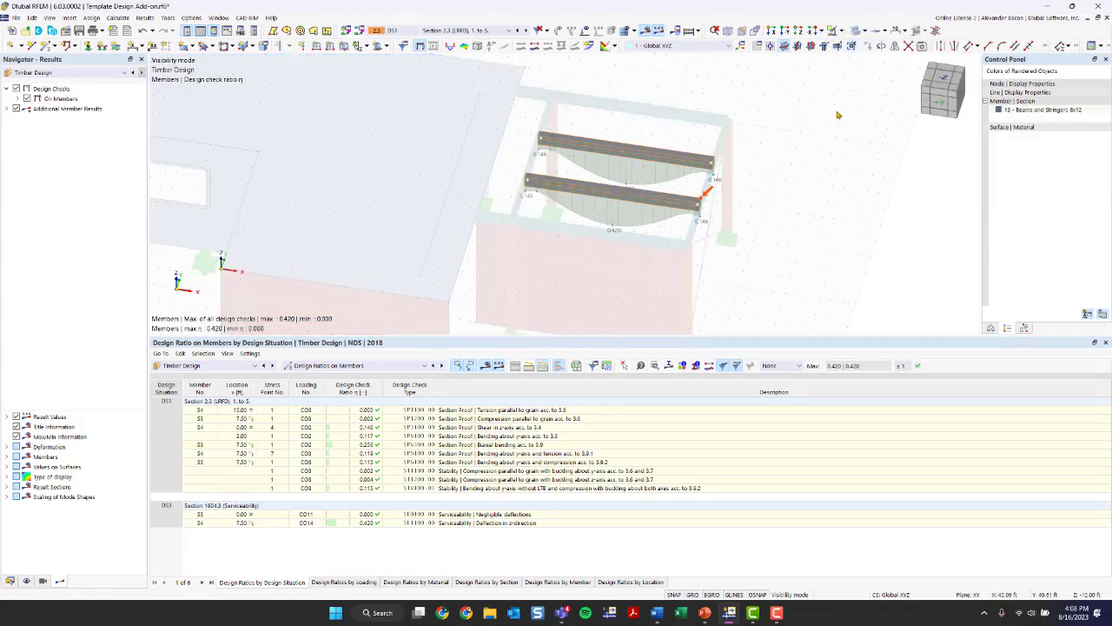
pyautogui.rightClick(807, 213)
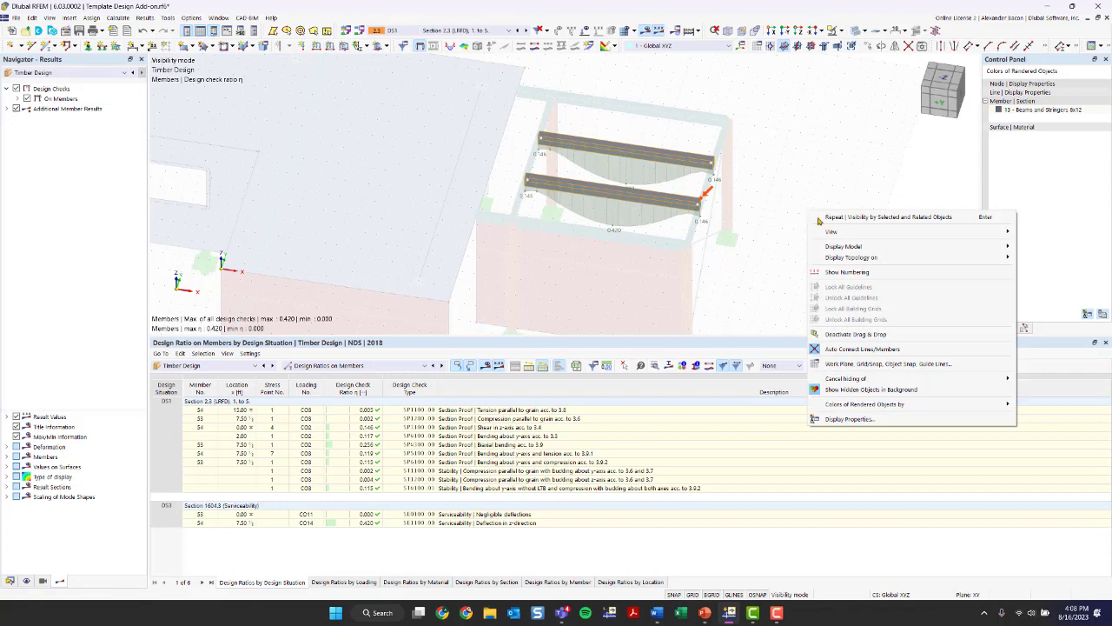
pyautogui.click(847, 377)
pyautogui.keyDown('ctrl'); pyautogui.moveTo(759, 292); pyautogui.dragTo(548, 183, button='middle'); pyautogui.keyUp('ctrl')
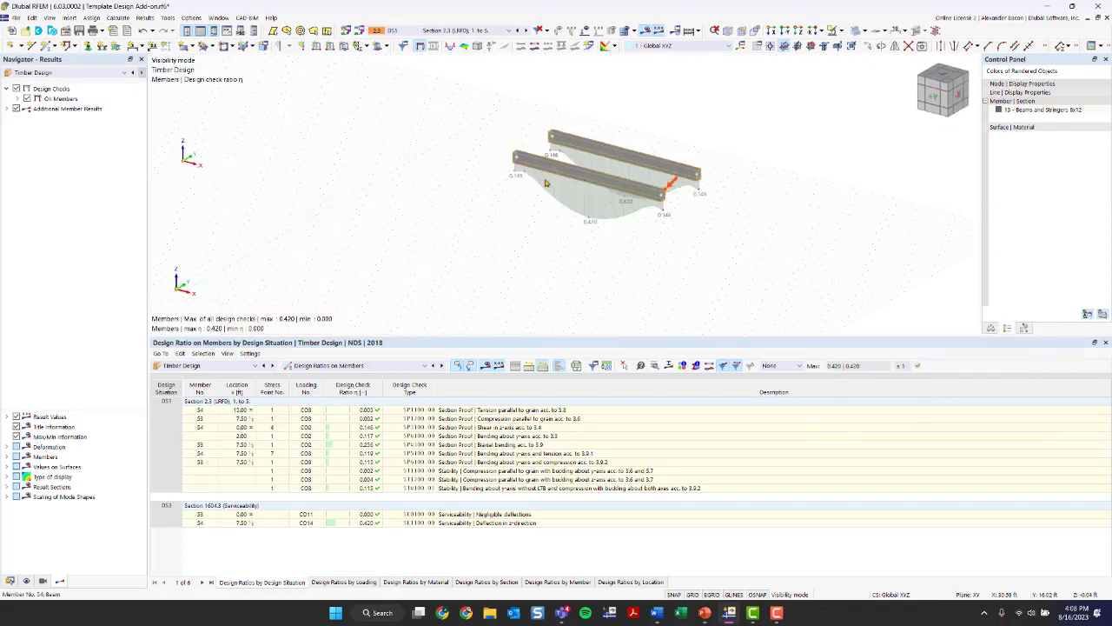
pyautogui.scroll(3, 547, 181)
pyautogui.moveTo(645, 207); pyautogui.dragTo(443, 237, button='middle')
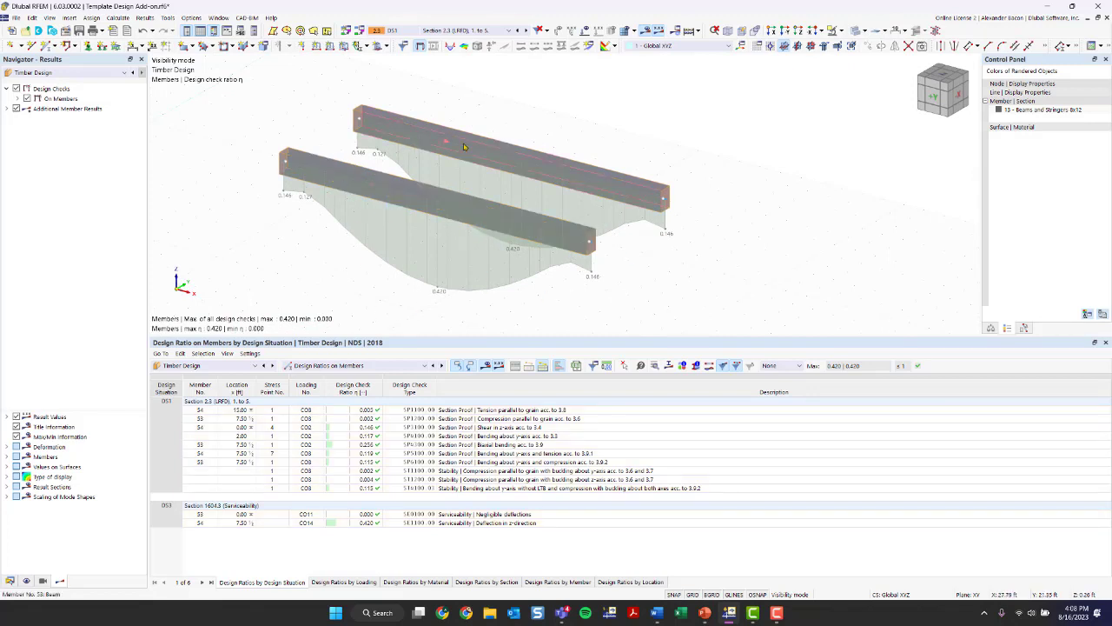
# - Set the ratio envelope to the maximum of selected design checks and list the strength limit state checks with full descriptions
pyautogui.click(7, 108)
pyautogui.click(17, 98)
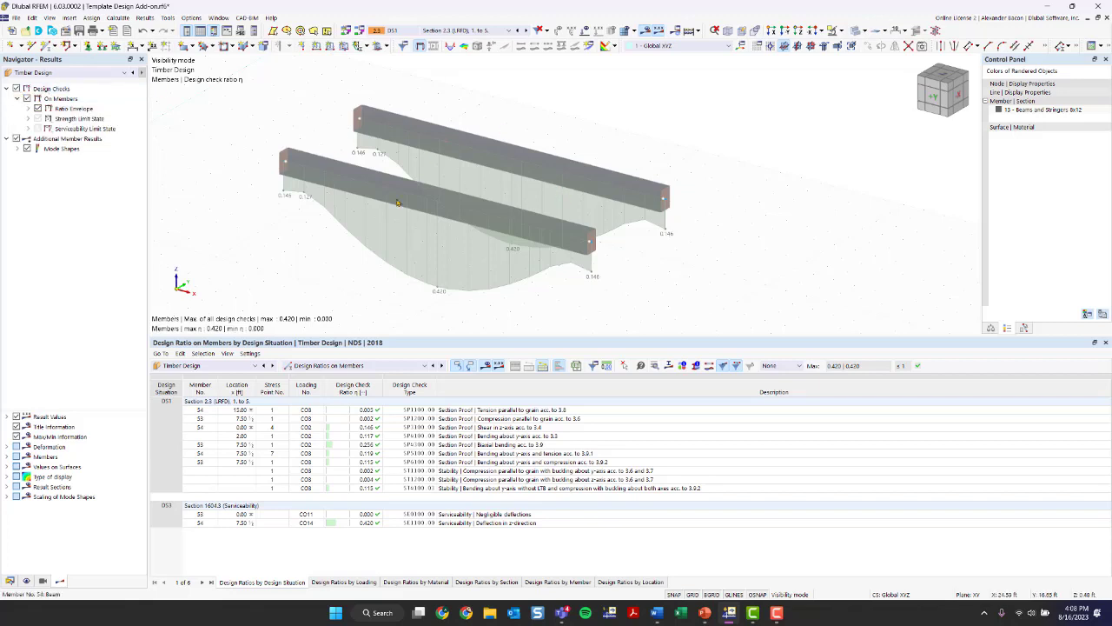
pyautogui.click(28, 109)
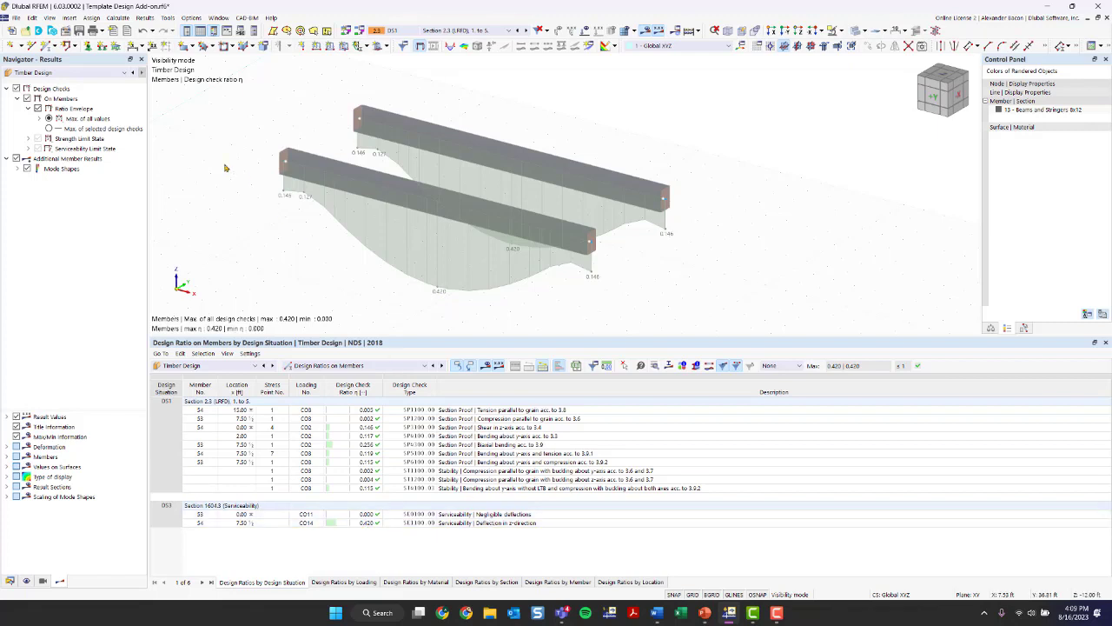
pyautogui.click(49, 129)
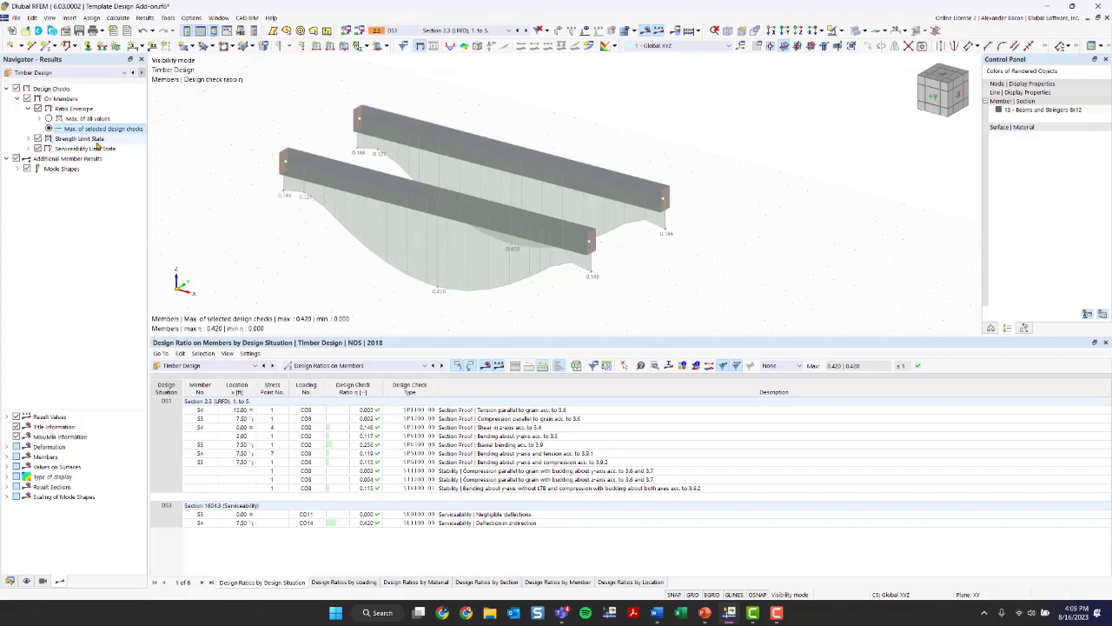
pyautogui.click(28, 138)
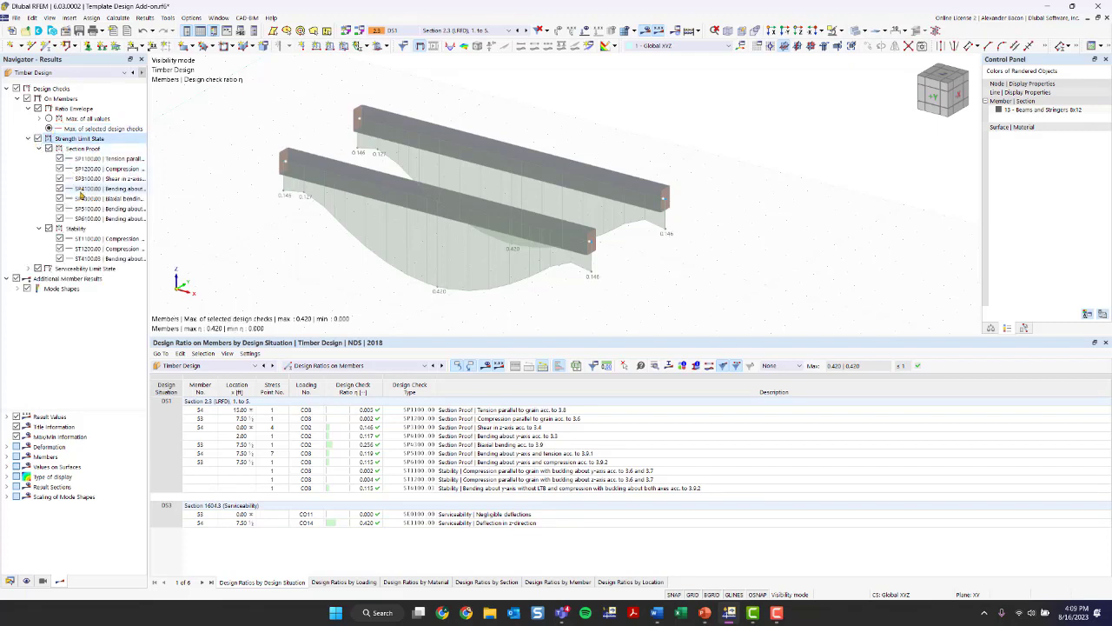
pyautogui.moveTo(148, 180); pyautogui.dragTo(225, 179)
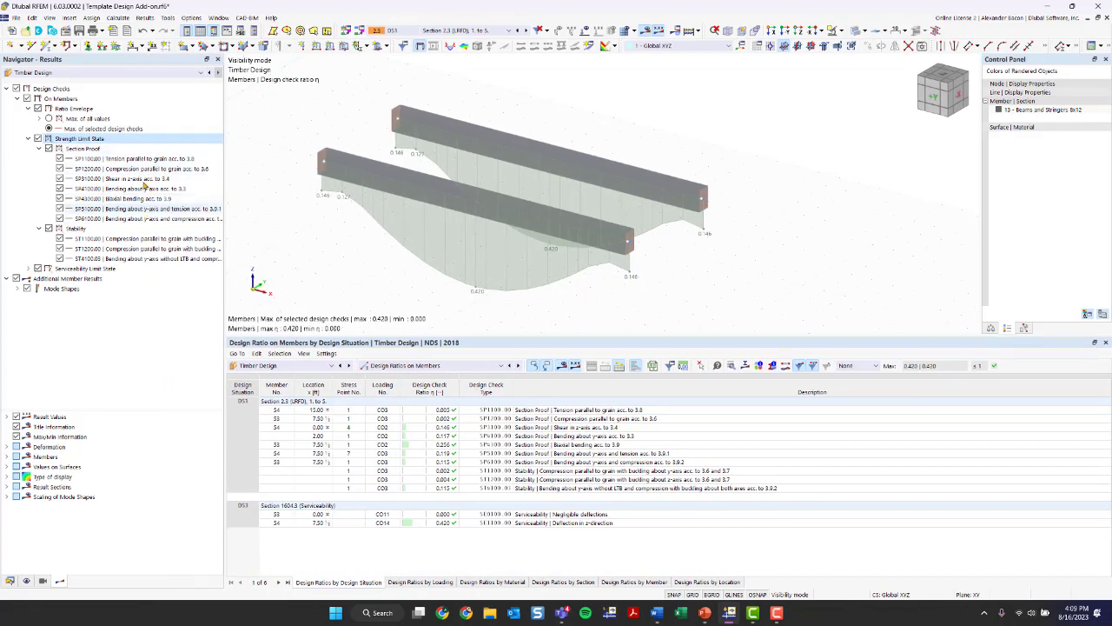
# - Hide the design checks, compare the mode shape options, and turn off the additional member results with By Selected Design Check chosen
pyautogui.click(17, 289)
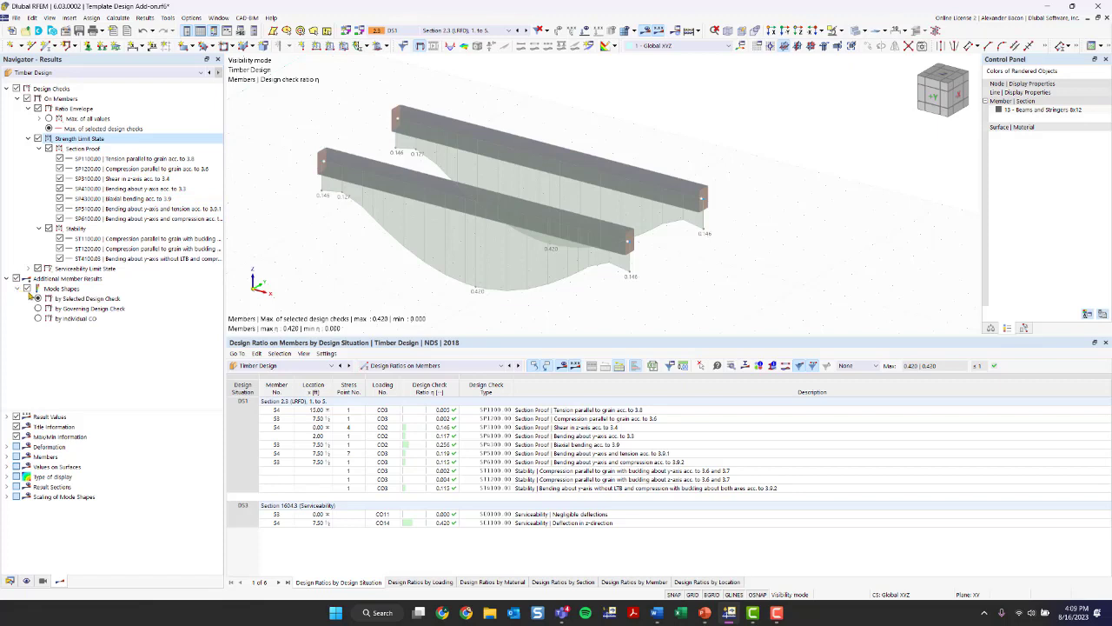
pyautogui.click(16, 88)
pyautogui.click(39, 308)
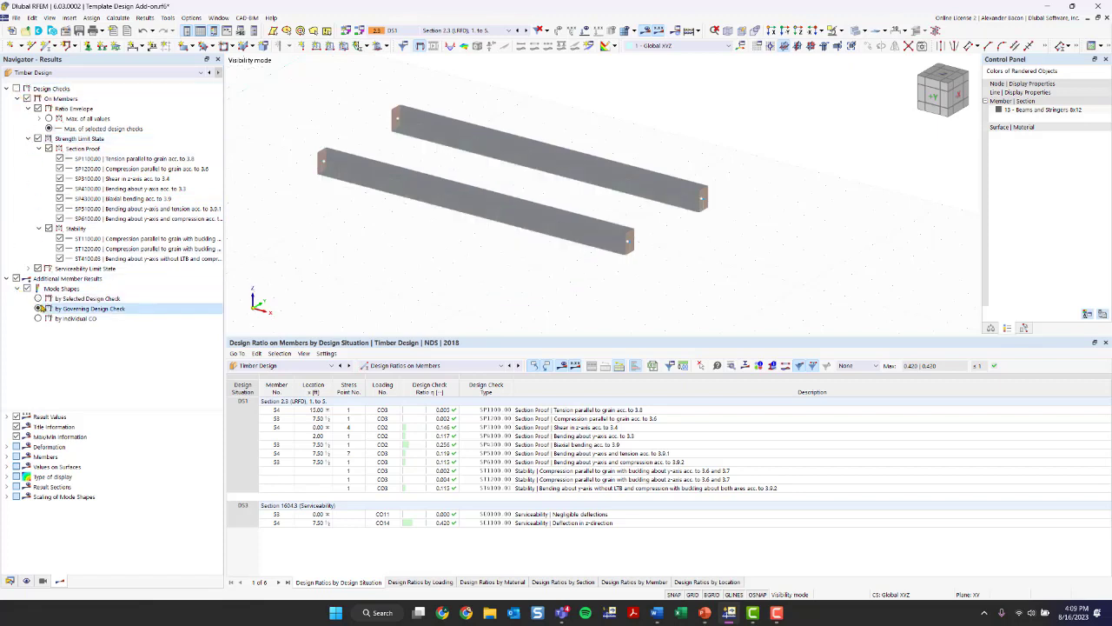
pyautogui.click(18, 289)
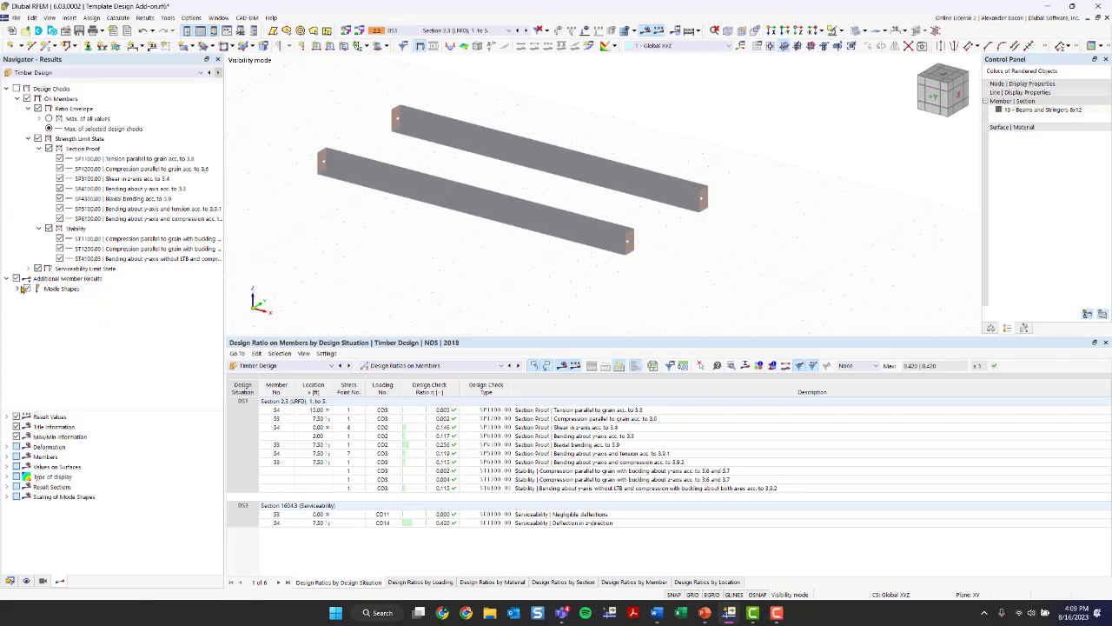
pyautogui.click(17, 288)
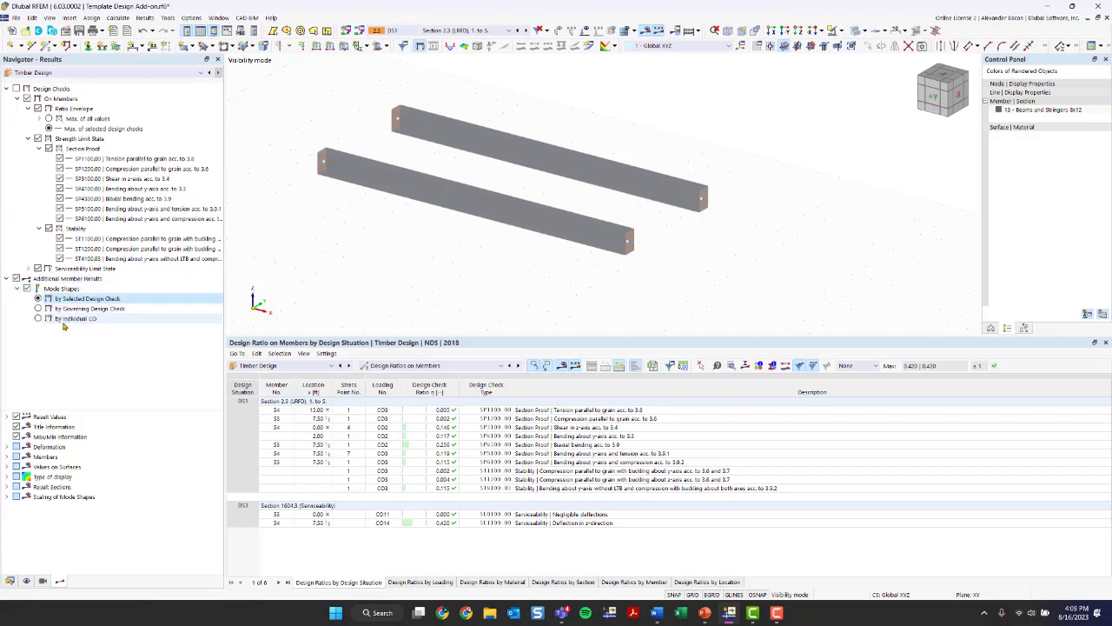
pyautogui.click(40, 319)
pyautogui.click(39, 309)
pyautogui.click(39, 300)
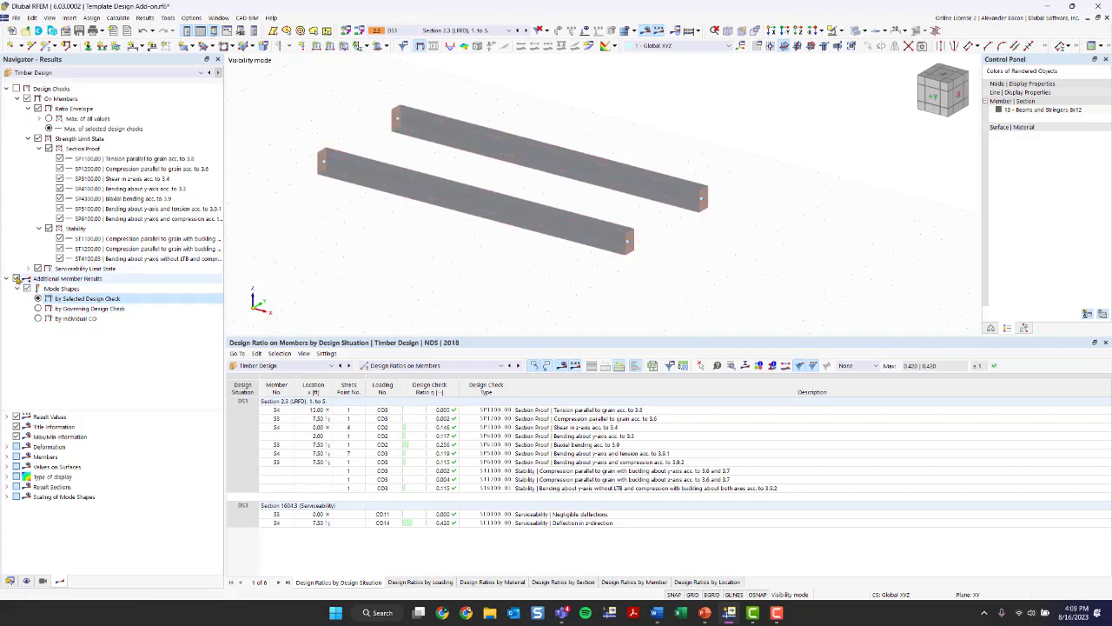
pyautogui.click(15, 278)
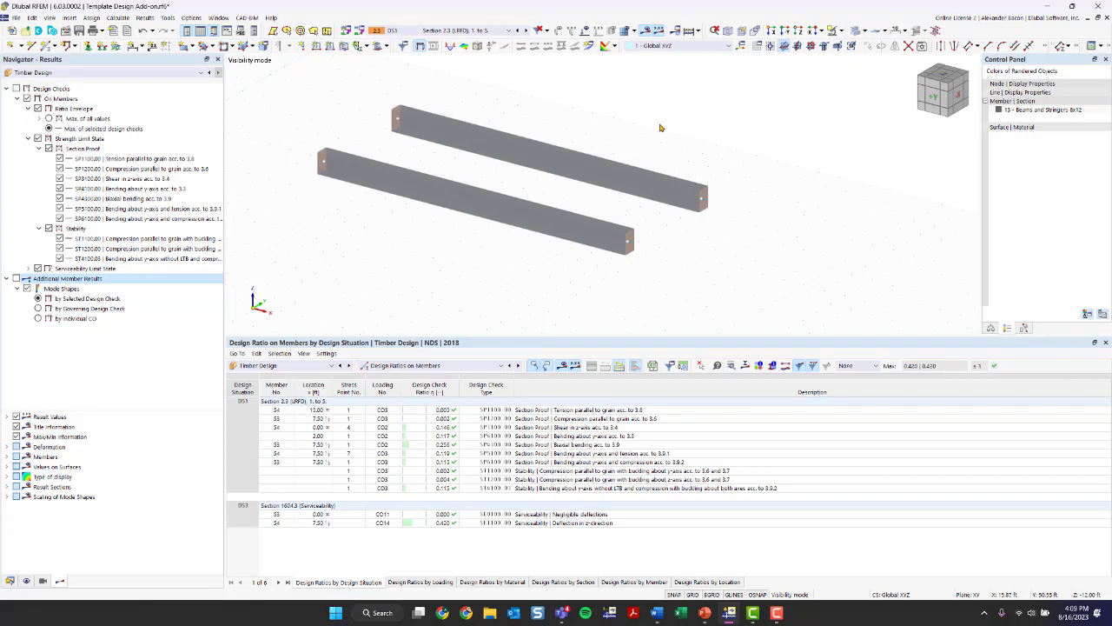
# - Return to the model data tree, save the model, and cancel the visibility mode to show all objects
pyautogui.scroll(-2, 654, 143)
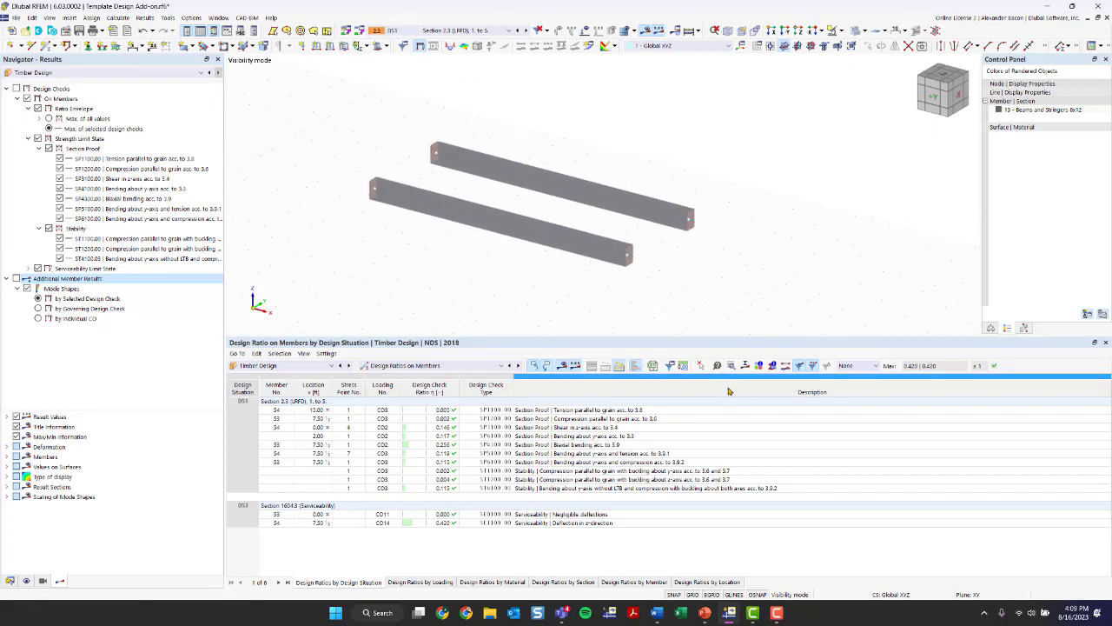
pyautogui.click(10, 580)
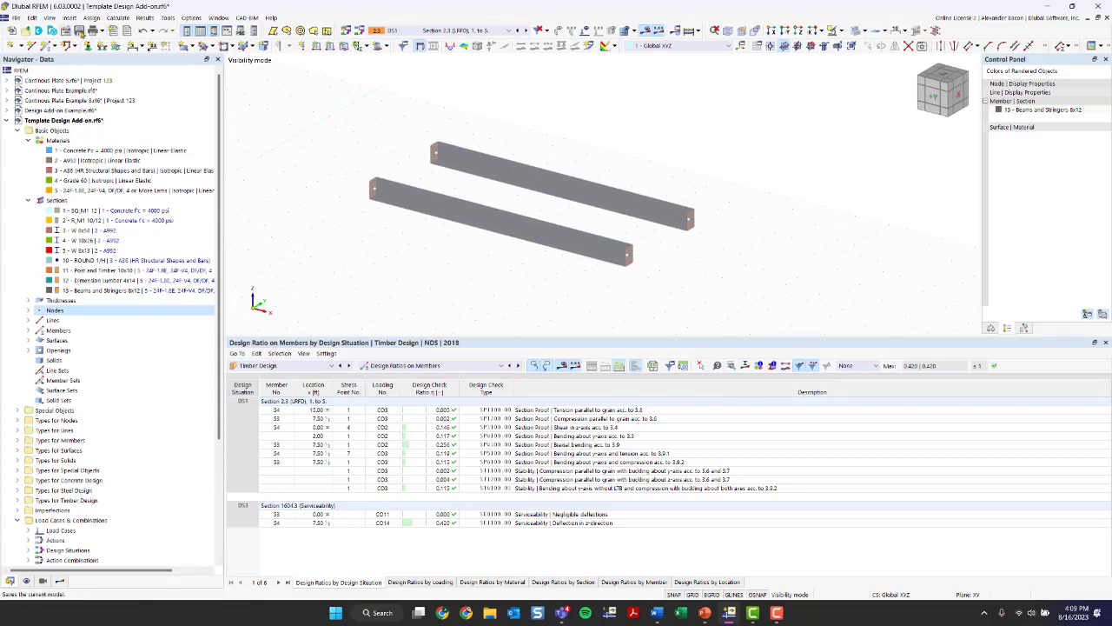
pyautogui.click(80, 31)
pyautogui.click(840, 31)
pyautogui.click(862, 97)
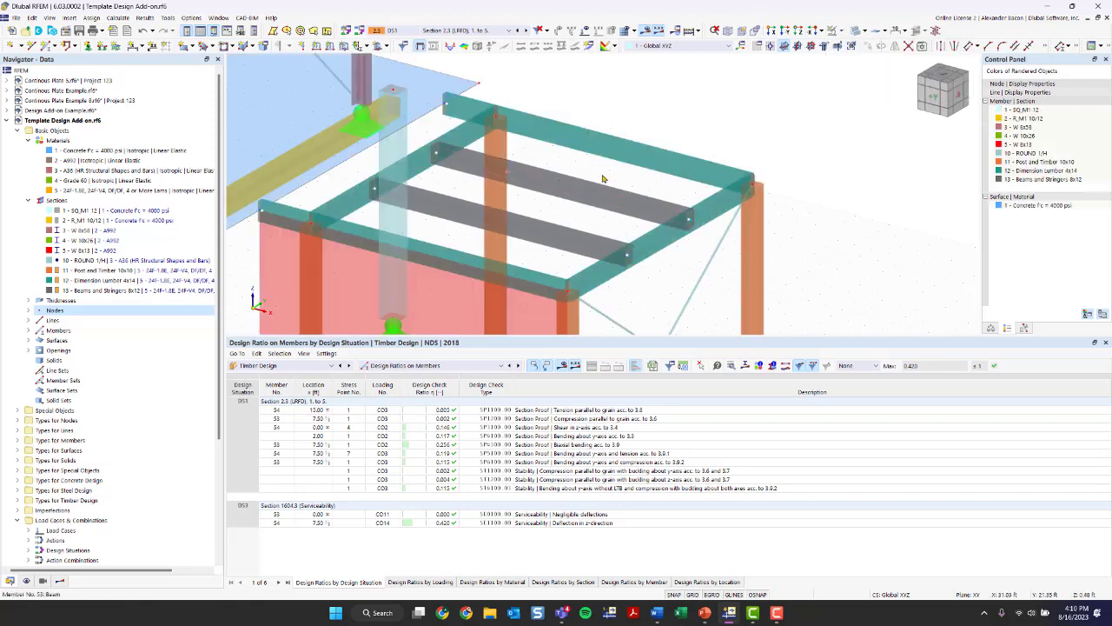
# - Check which design add-ons are active in the model's base data, and close it without changes
pyautogui.scroll(1, 699, 180)
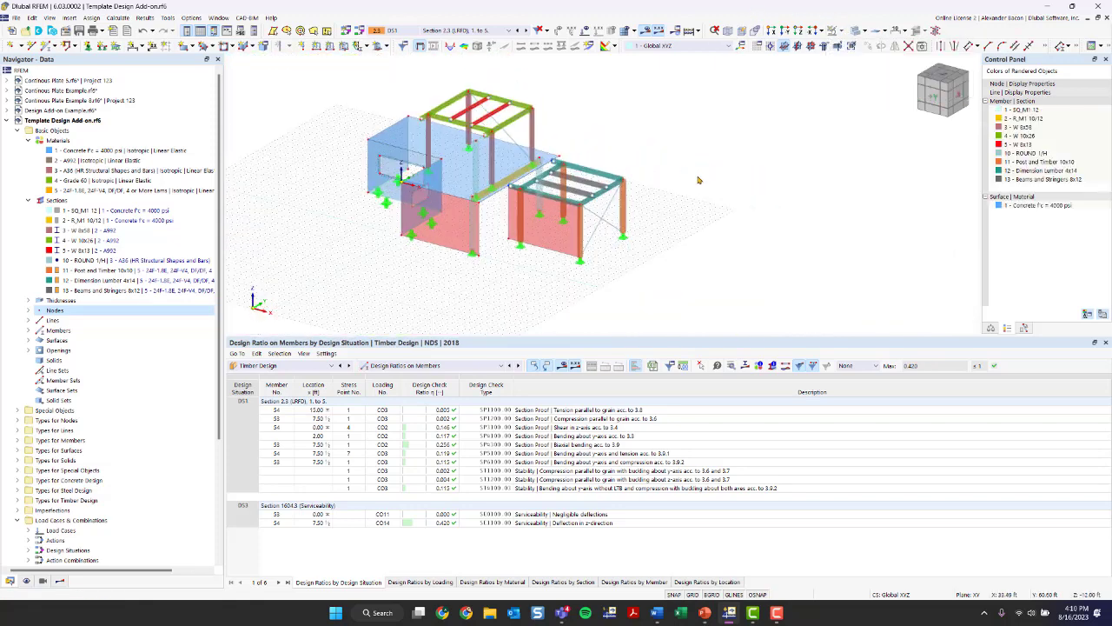
pyautogui.keyDown('ctrl'); pyautogui.moveTo(700, 180); pyautogui.dragTo(584, 238, button='middle'); pyautogui.keyUp('ctrl')
pyautogui.scroll(3, 543, 214)
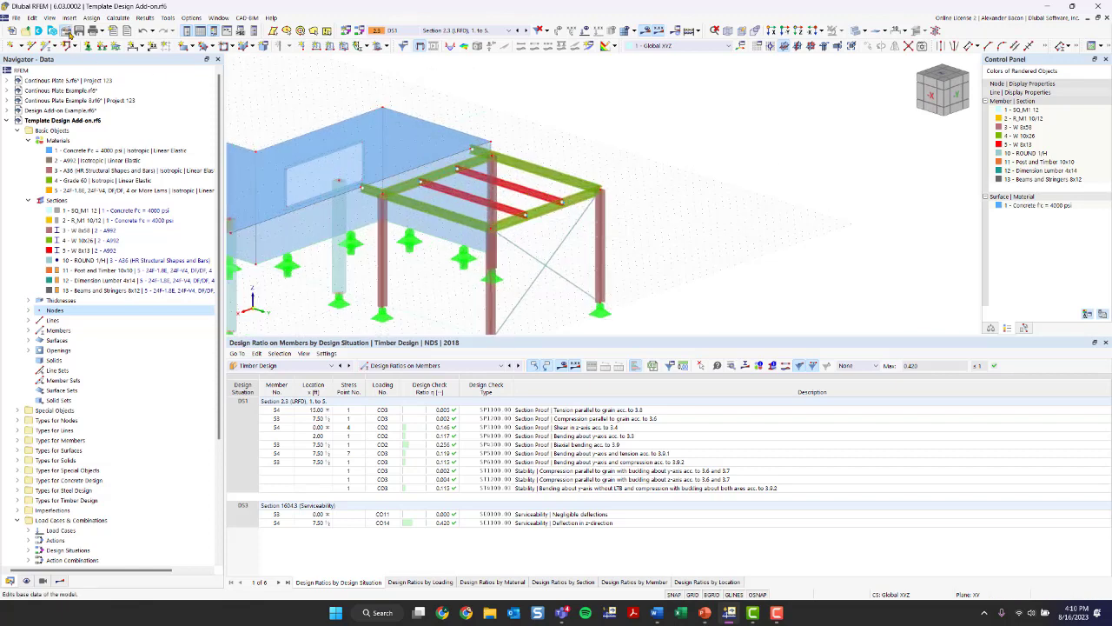
pyautogui.click(66, 31)
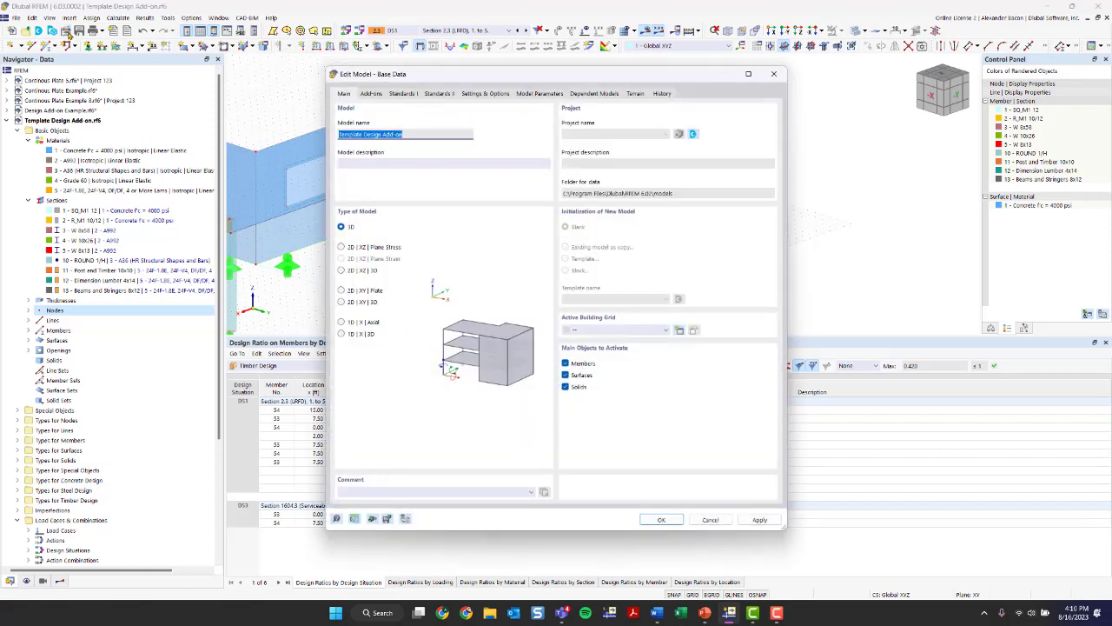
pyautogui.click(371, 93)
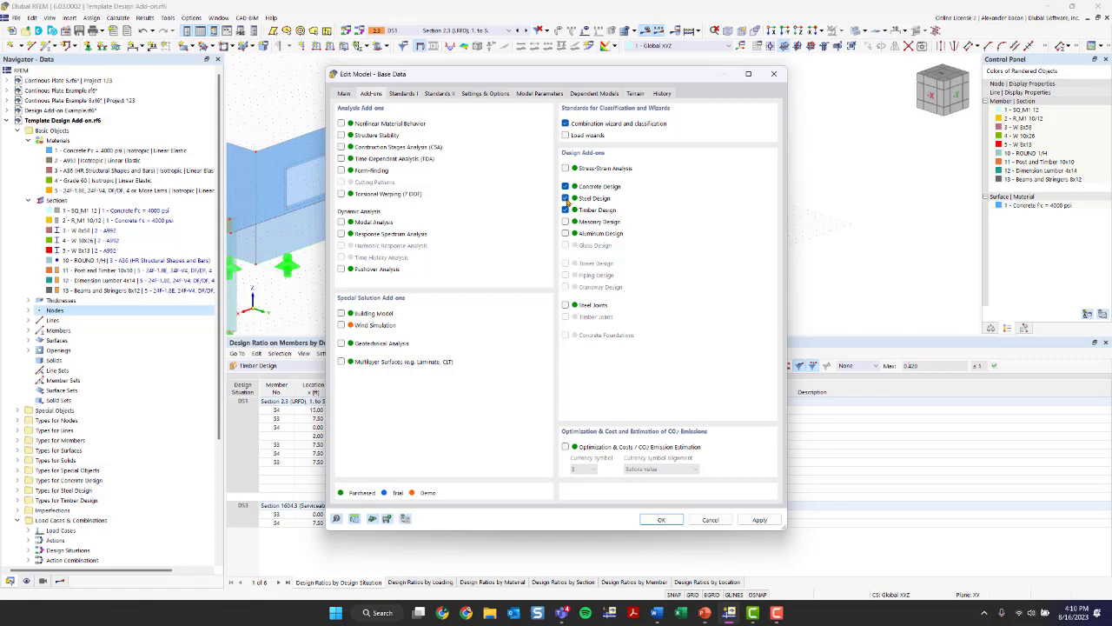
pyautogui.click(774, 74)
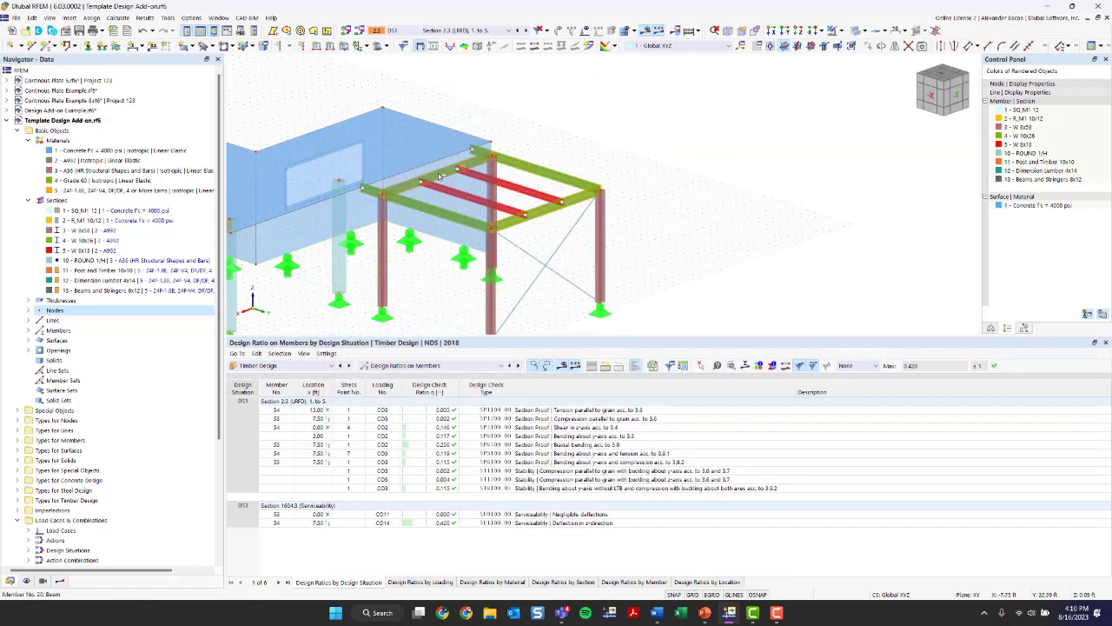
# - Open the W 10x26 steel beams 20 and 21 for editing and create new steel design effective lengths for them
pyautogui.doubleClick(540, 216)
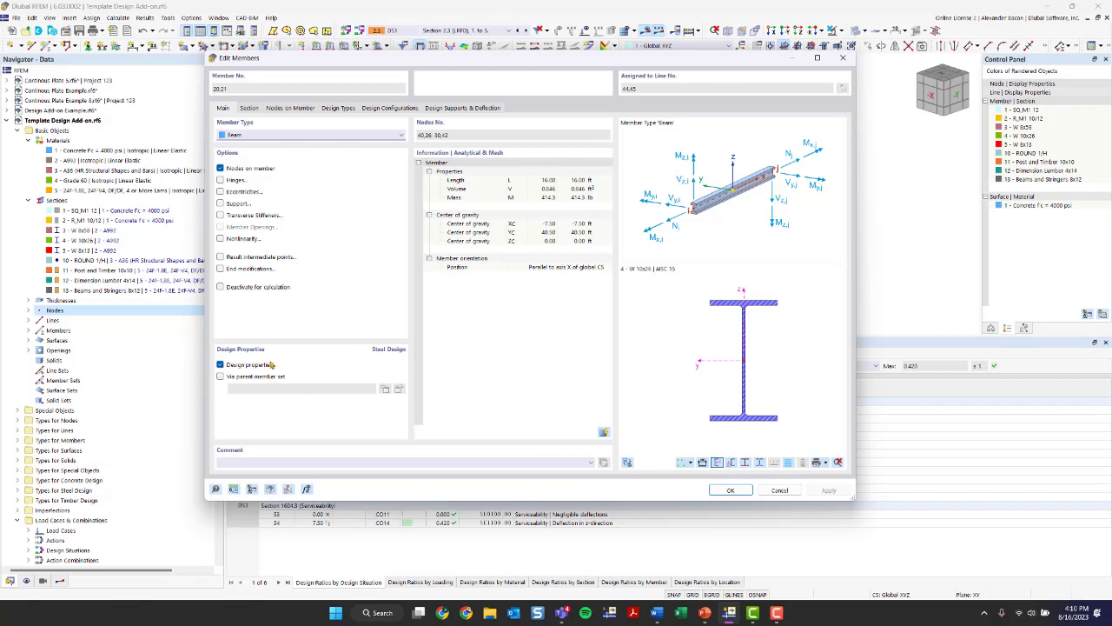
pyautogui.click(252, 108)
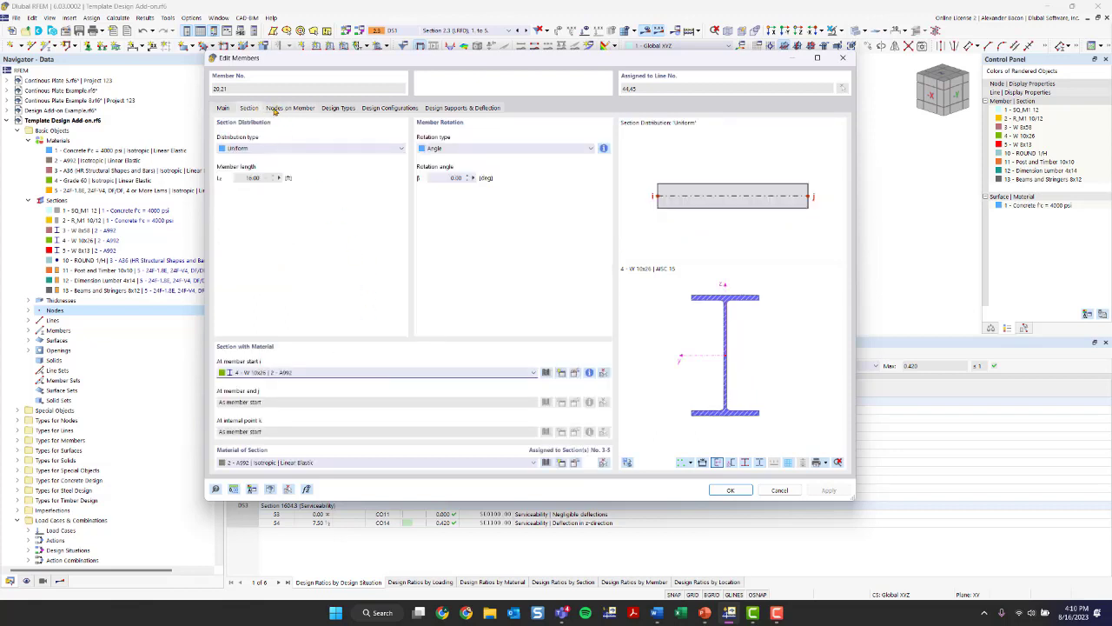
pyautogui.click(339, 108)
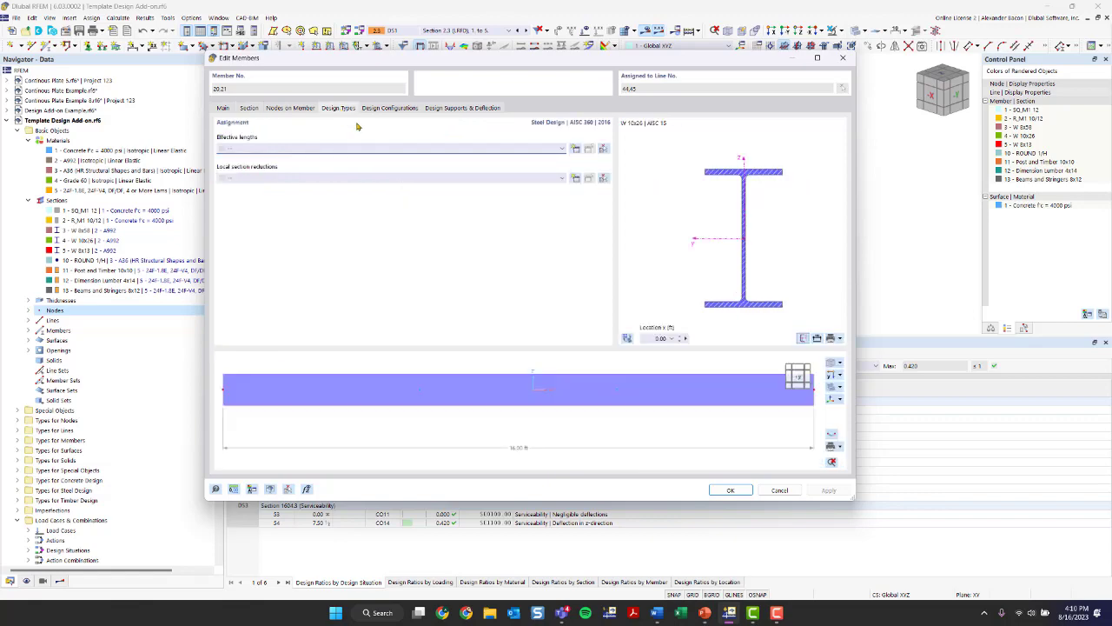
pyautogui.click(383, 149)
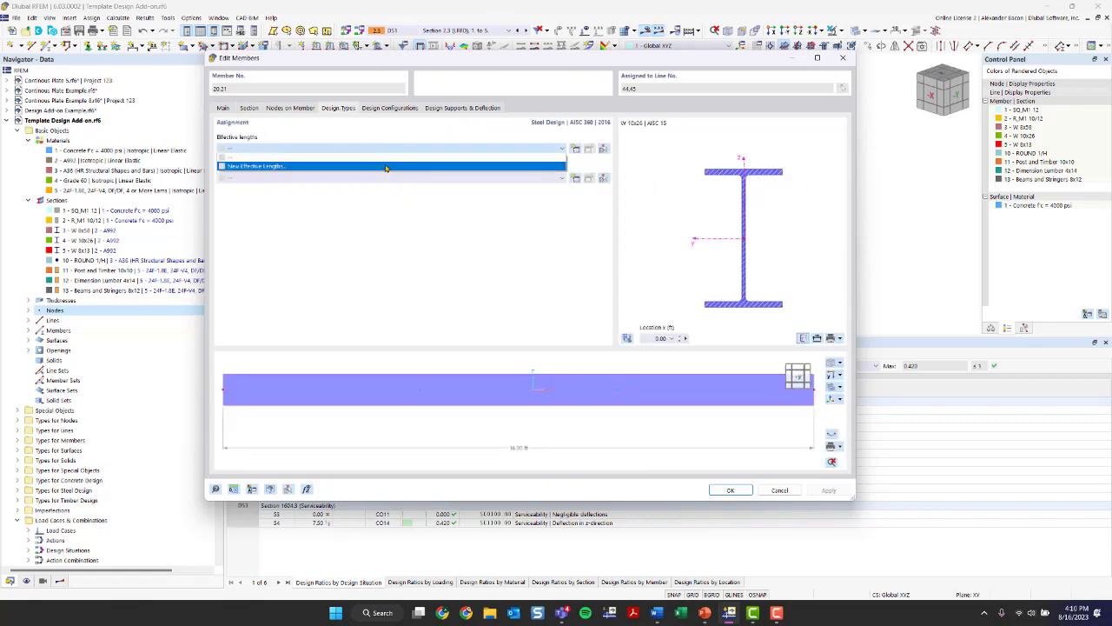
pyautogui.click(386, 166)
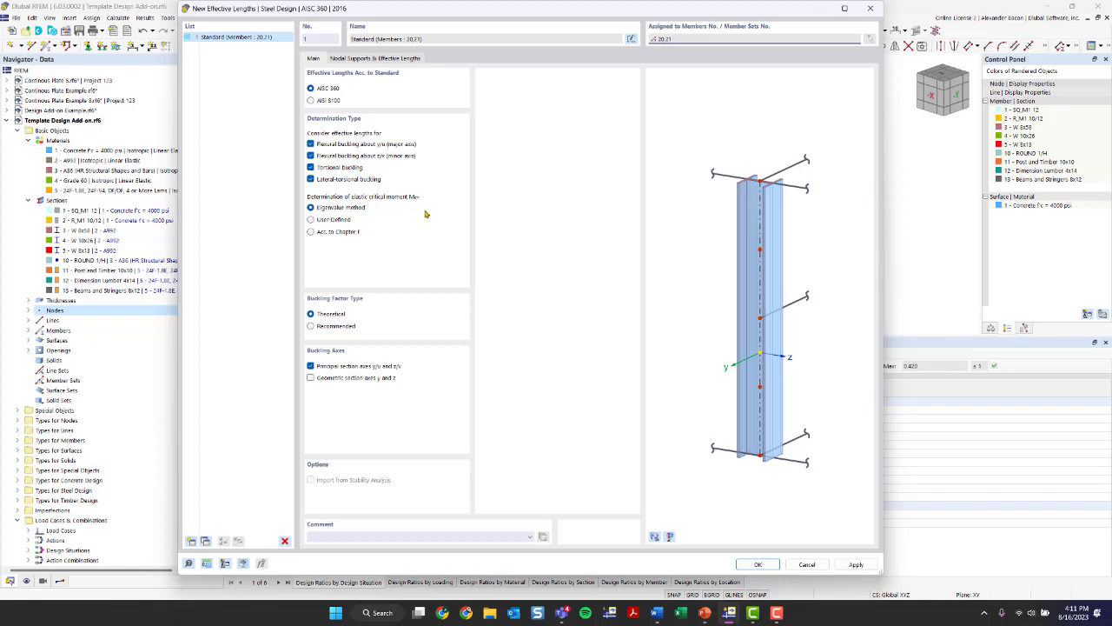
# - Compare the eigenvalue method with Chapter F, and set the elastic critical moment determination to Acc. to Chapter F
pyautogui.click(326, 233)
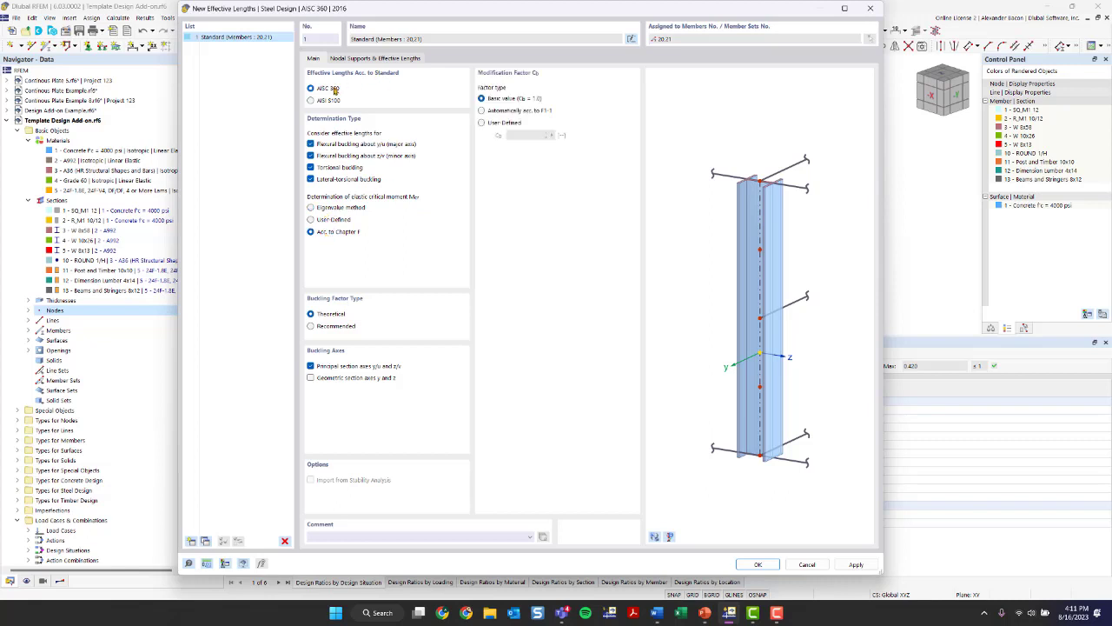
pyautogui.click(331, 210)
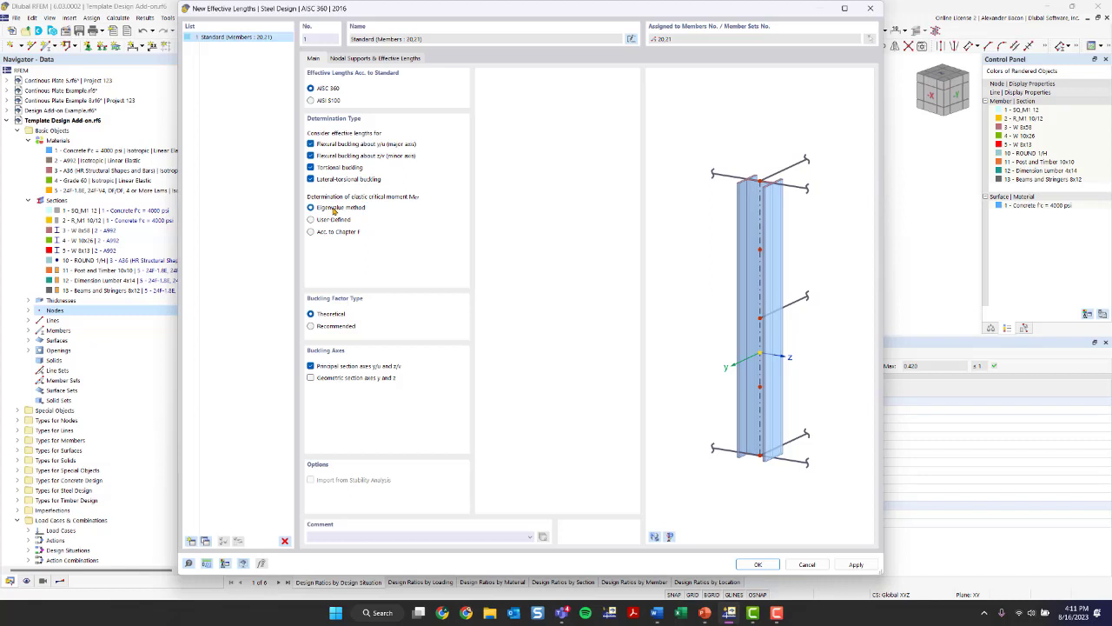
pyautogui.click(317, 235)
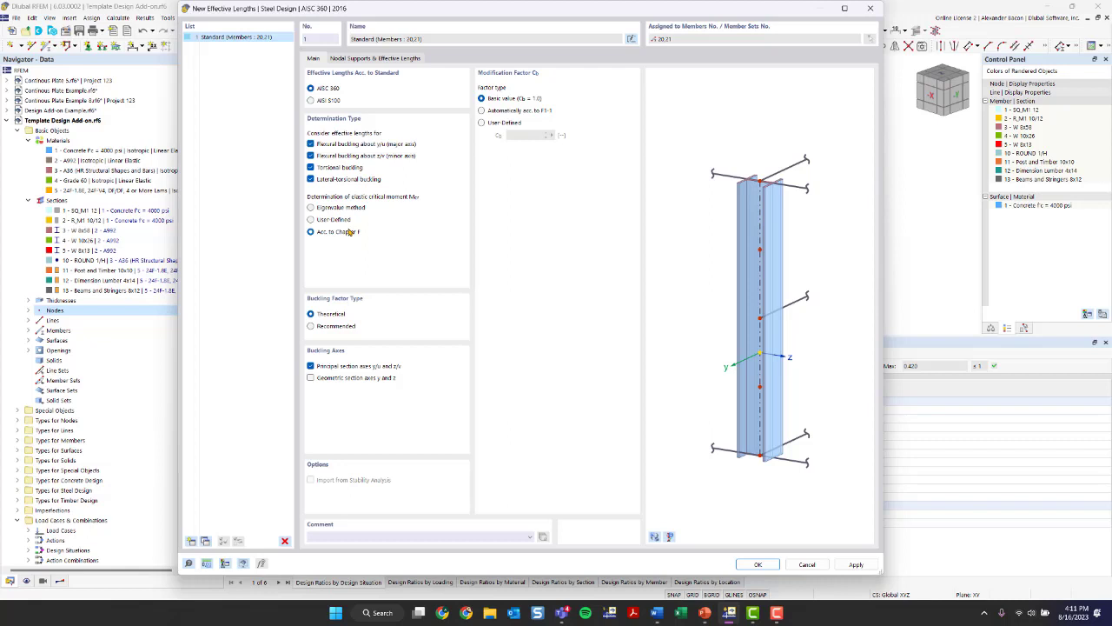
# - Examine the nodal supports and effective length factors of members 20 and 21 against a preview of the full model
pyautogui.click(343, 59)
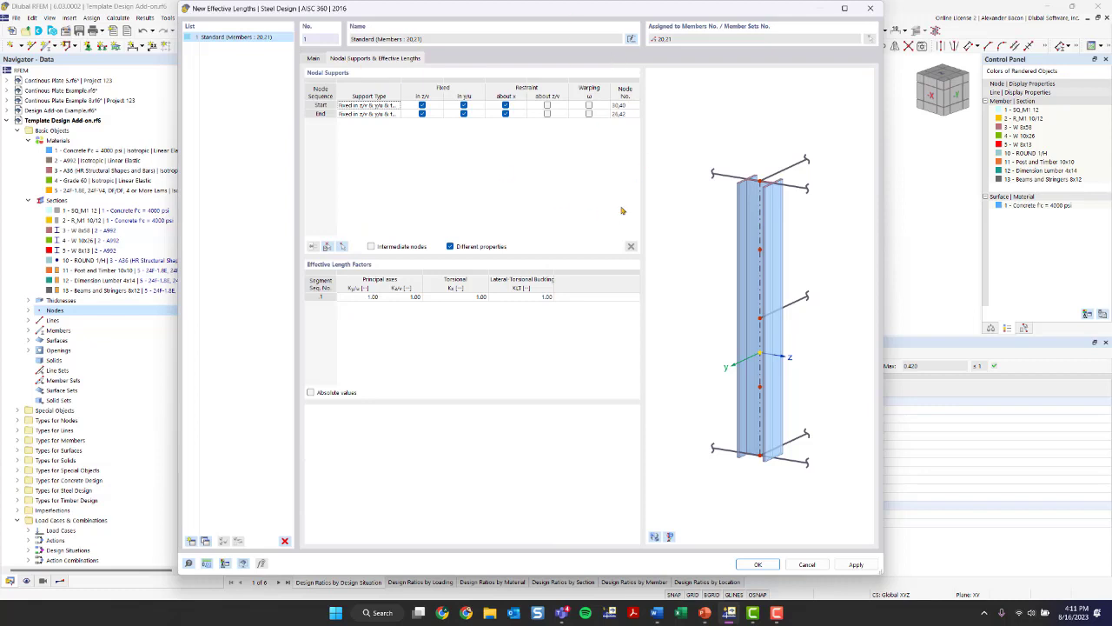
pyautogui.click(655, 537)
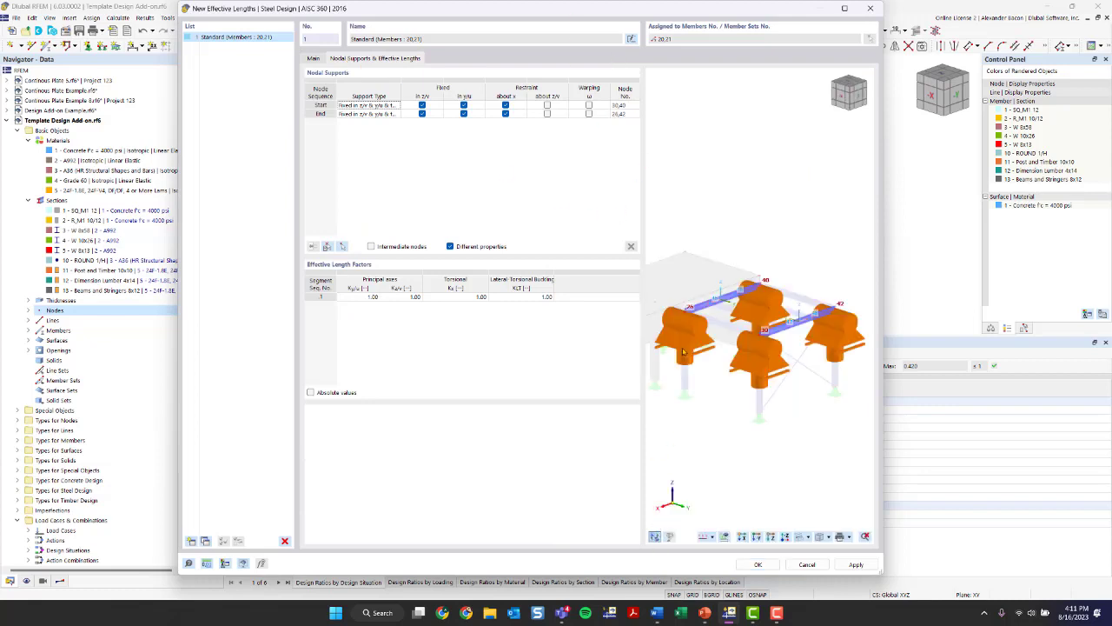
pyautogui.scroll(6, 737, 348)
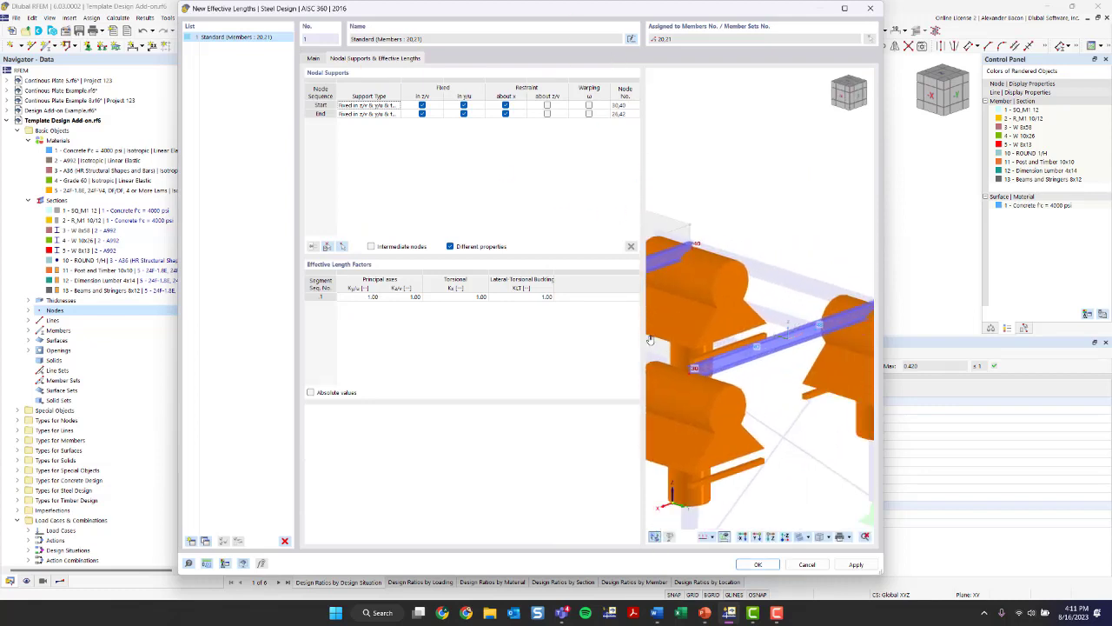
pyautogui.keyDown('ctrl'); pyautogui.moveTo(683, 386); pyautogui.dragTo(842, 357, button='middle'); pyautogui.keyUp('ctrl')
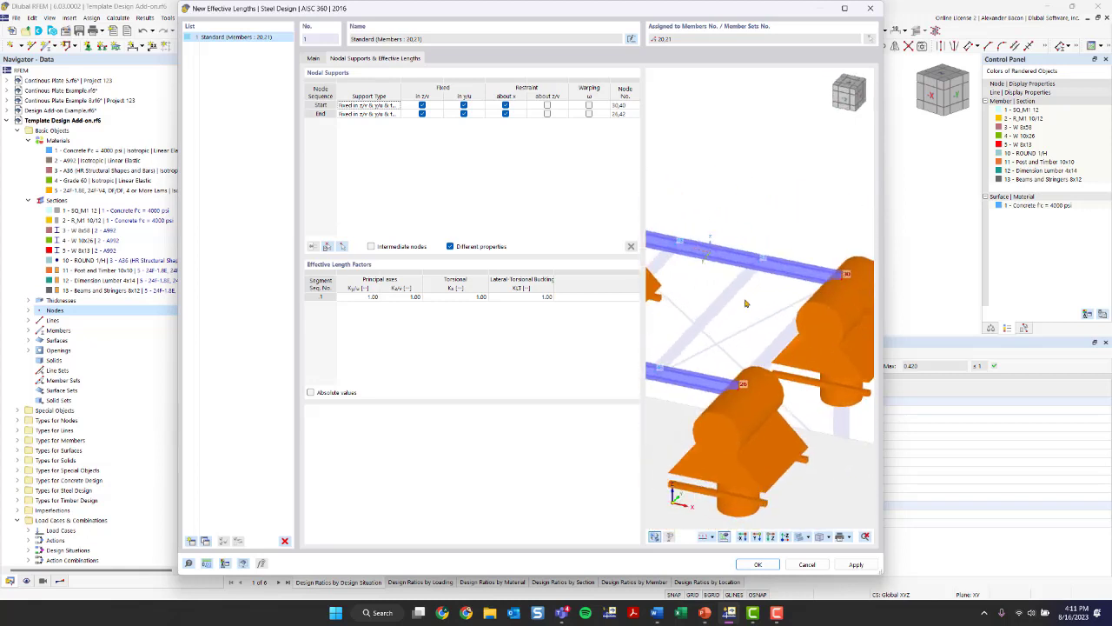
pyautogui.scroll(-4, 741, 280)
pyautogui.moveTo(727, 303); pyautogui.dragTo(776, 320, button='middle')
pyautogui.scroll(3, 702, 334)
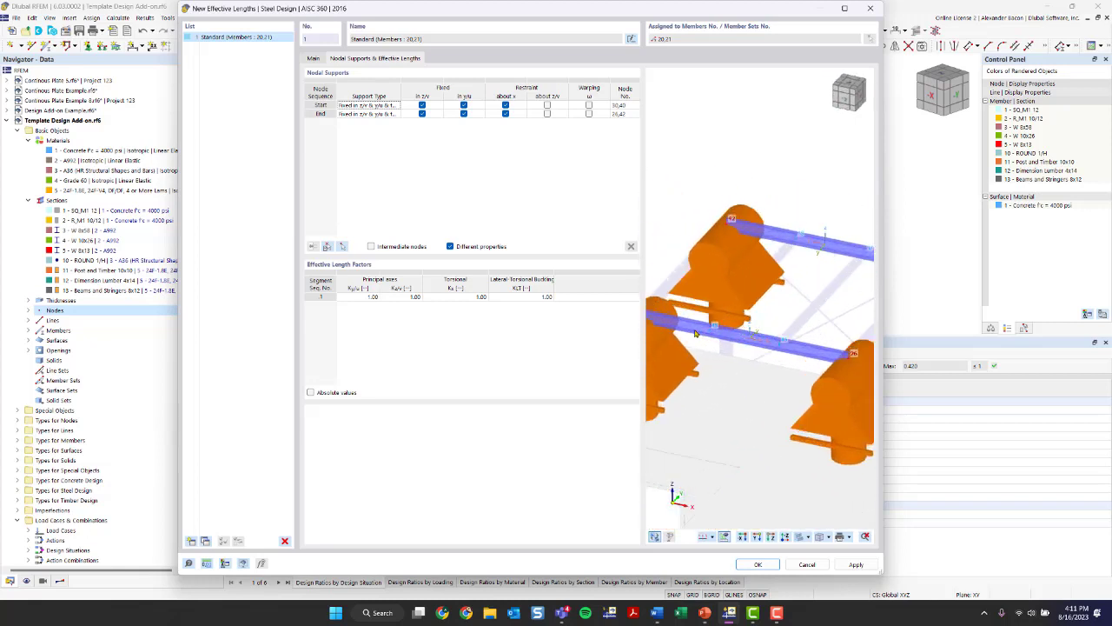
pyautogui.scroll(-2, 706, 335)
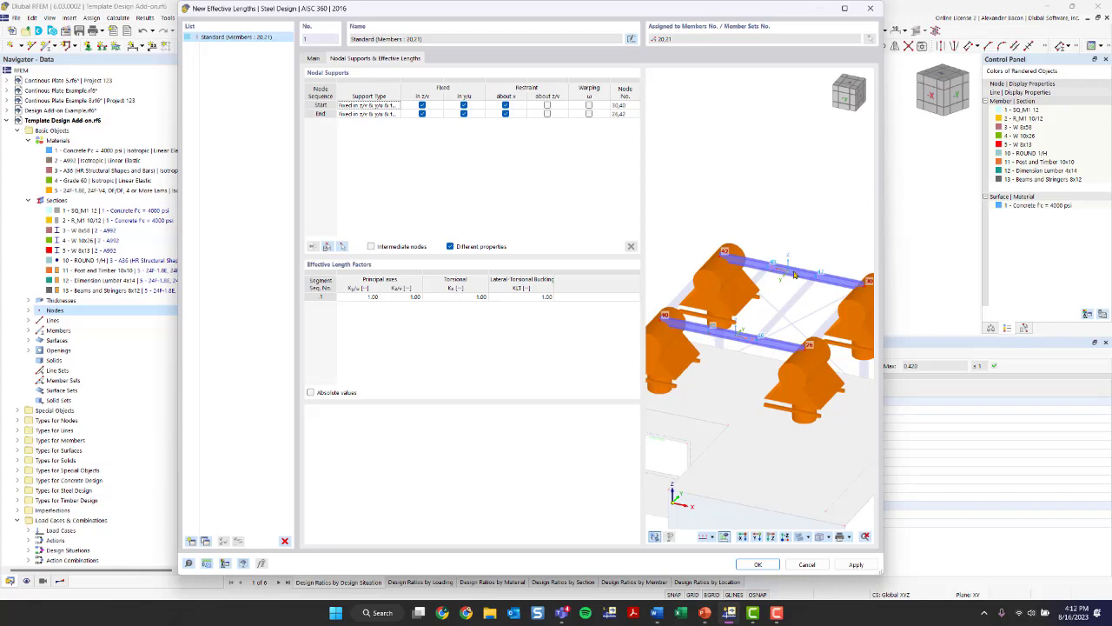
# - Enable intermediate nodes for the effective lengths and try selecting the secondary beam connection nodes graphically in the model
pyautogui.click(371, 247)
pyautogui.click(343, 249)
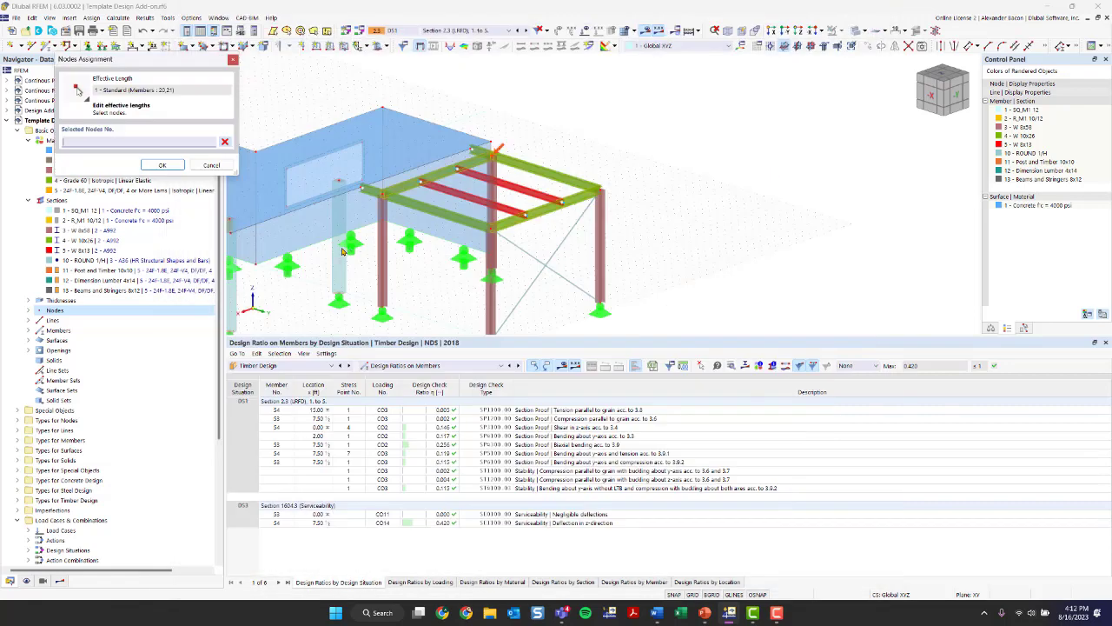
pyautogui.click(525, 214)
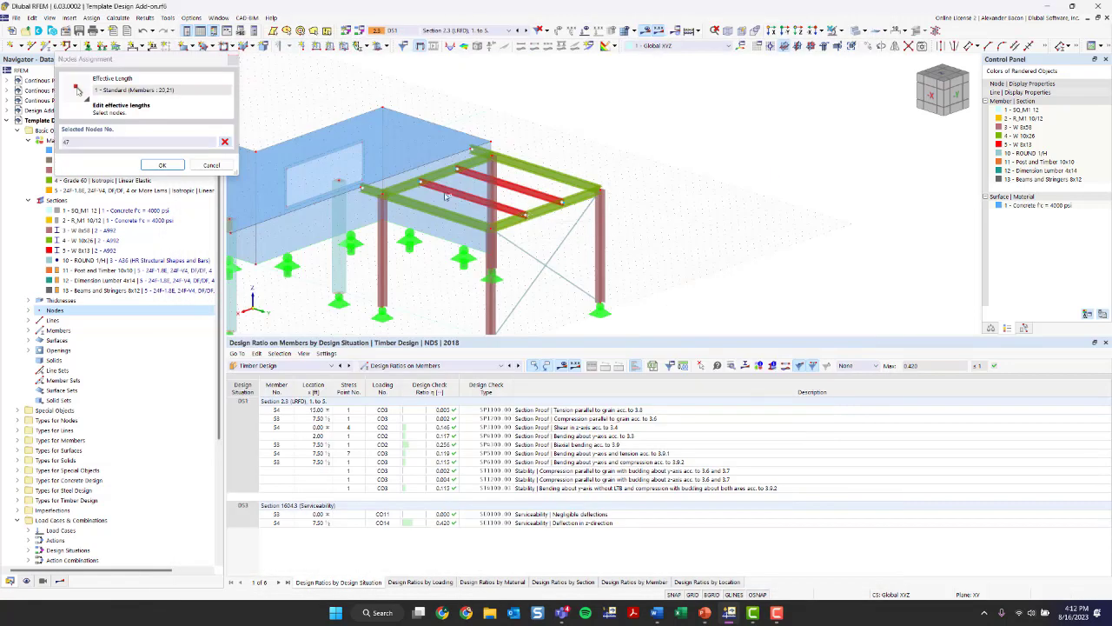
pyautogui.click(460, 174)
pyautogui.click(162, 165)
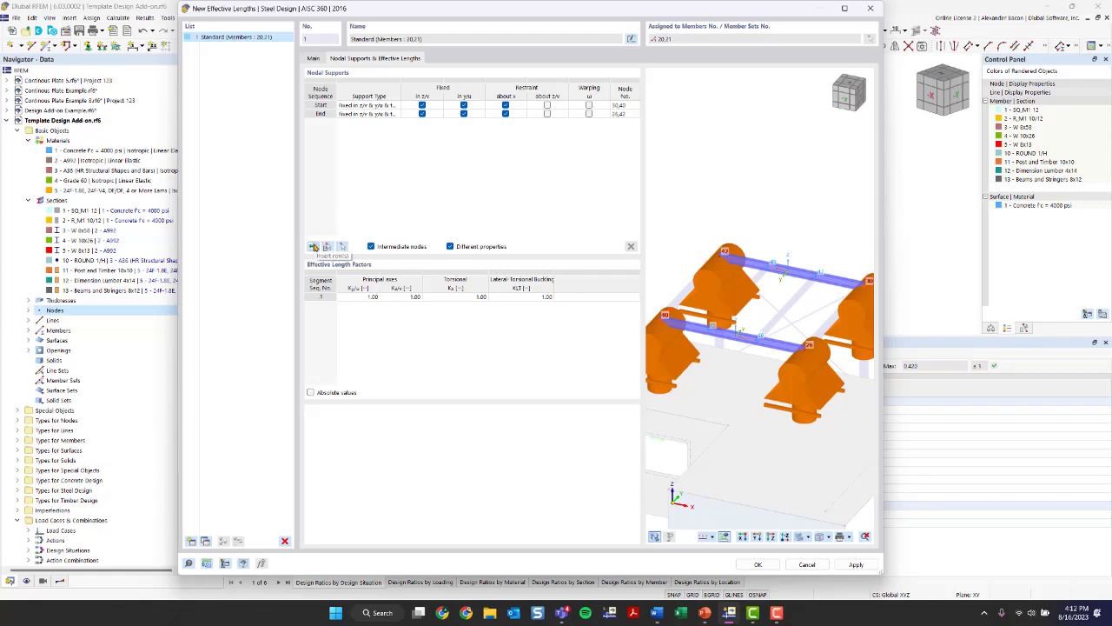
# - Insert two intermediate nodes into the nodal supports and check the location of the first one in the model preview
pyautogui.click(314, 247)
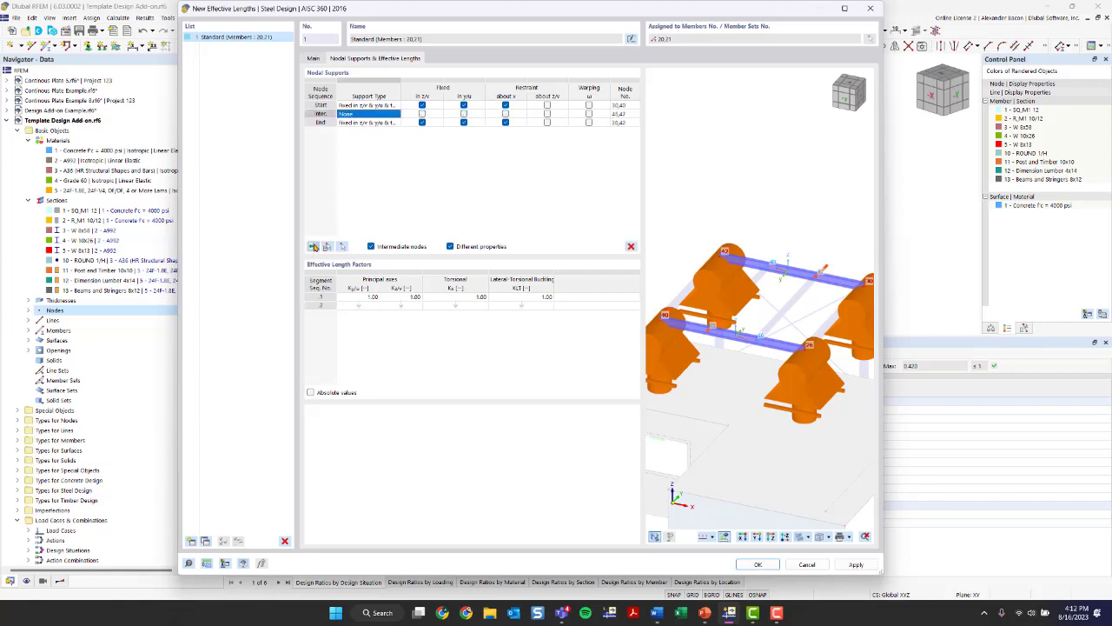
pyautogui.click(313, 247)
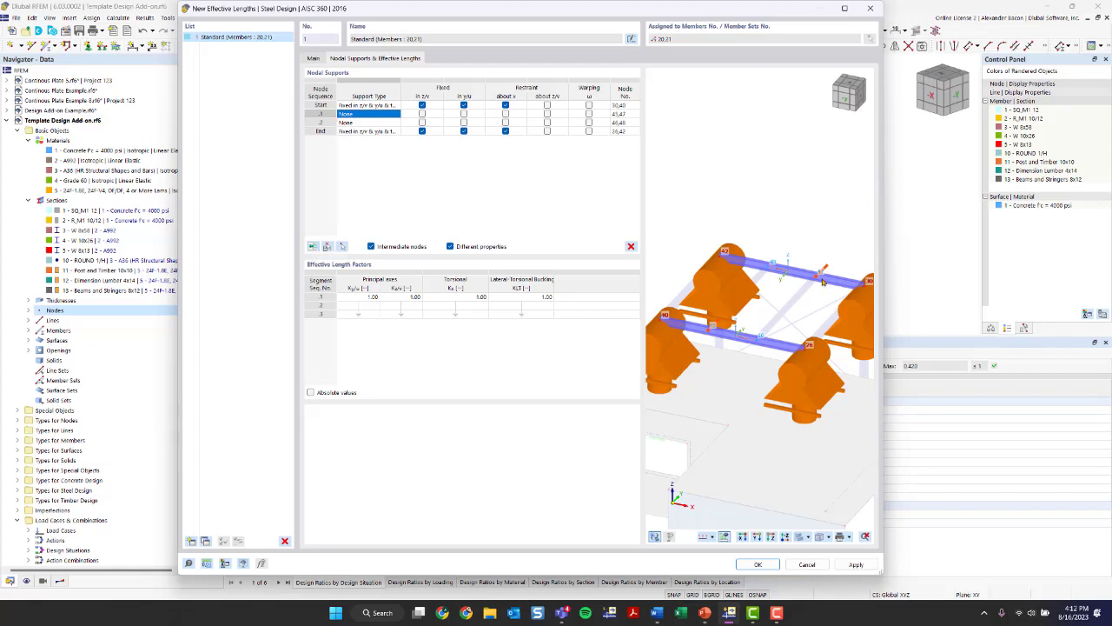
pyautogui.click(625, 114)
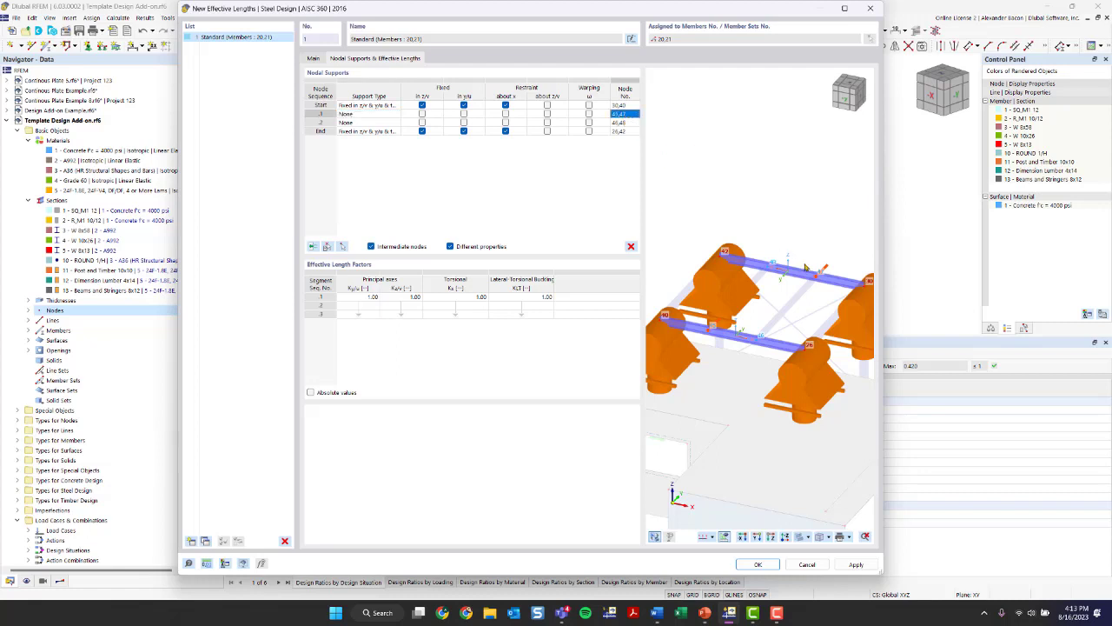
pyautogui.scroll(3, 769, 266)
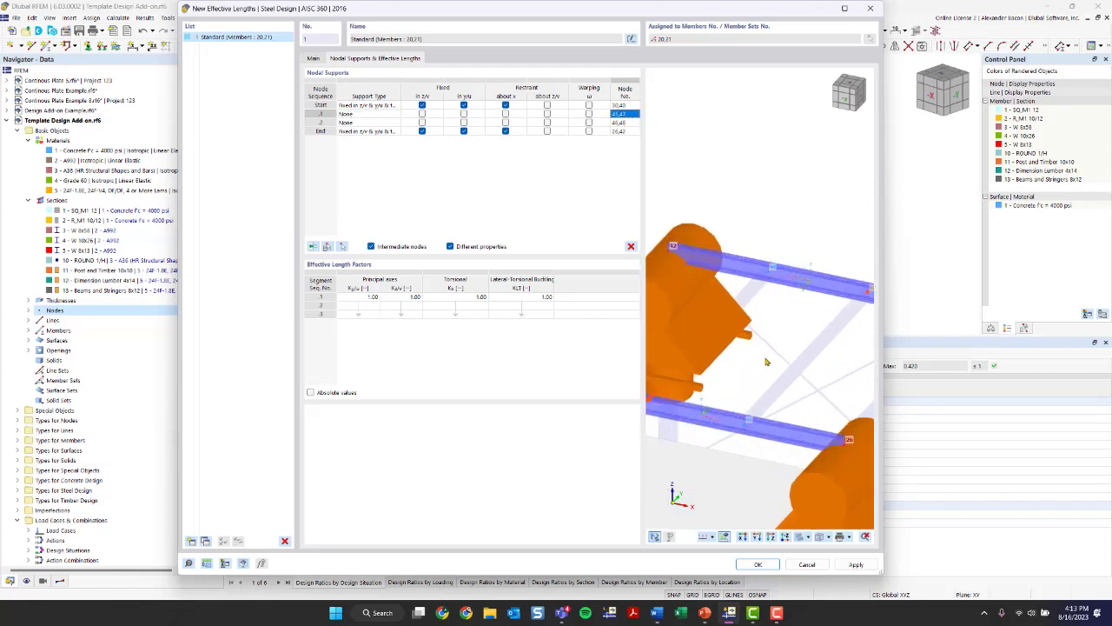
pyautogui.scroll(-2, 766, 360)
pyautogui.scroll(-1, 815, 314)
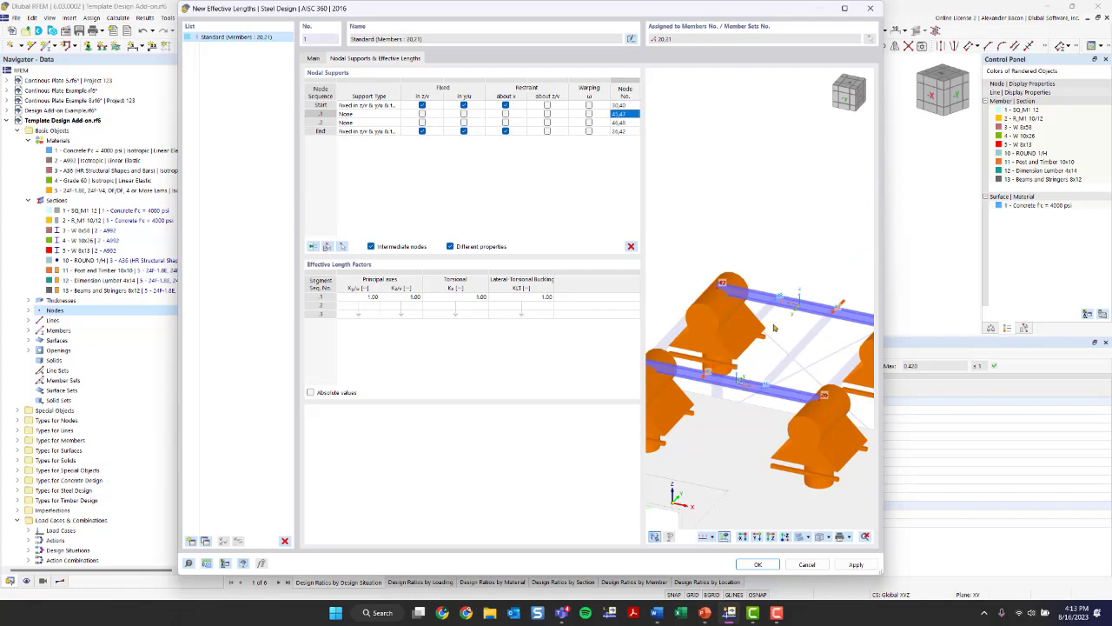
# - Fix both intermediate nodes in y/u and restrain them about x in the nodal supports
pyautogui.click(464, 114)
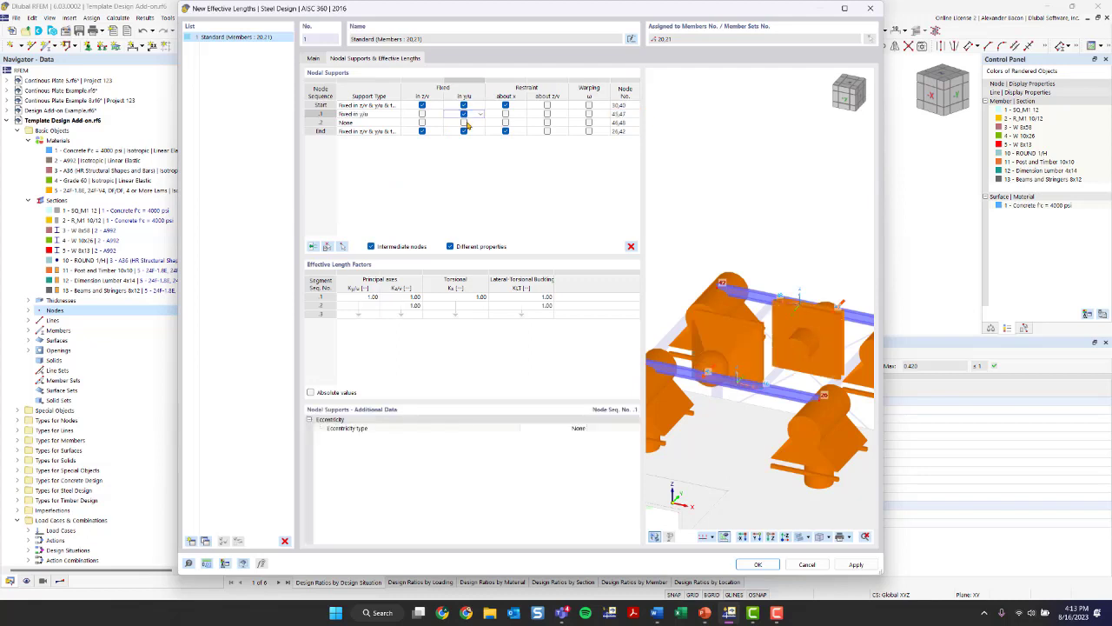
pyautogui.click(466, 123)
pyautogui.scroll(-1, 796, 354)
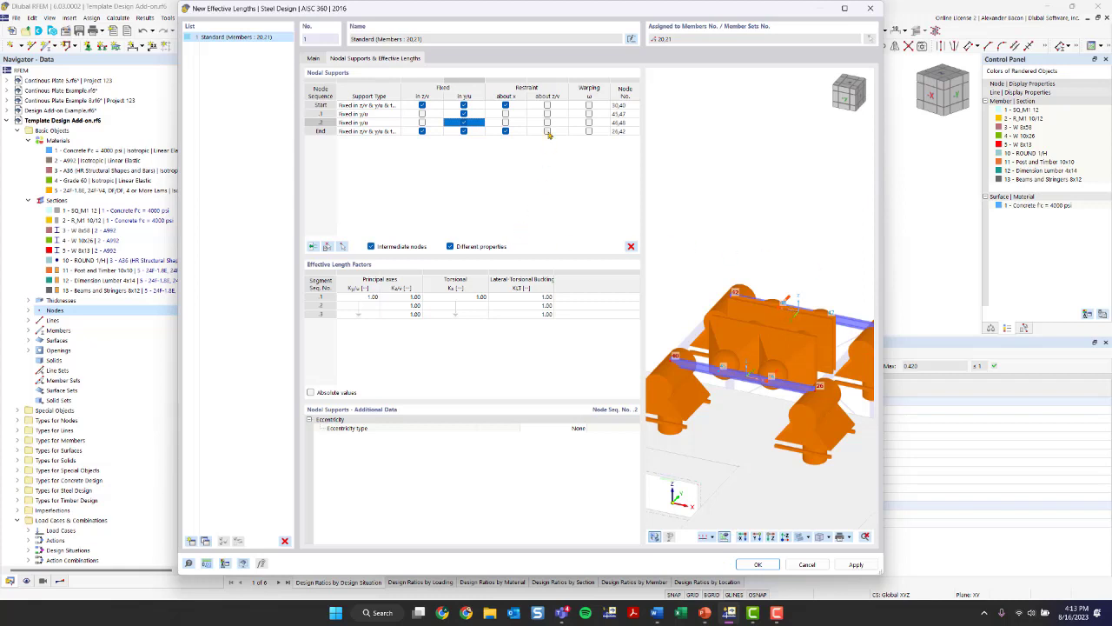
pyautogui.click(506, 115)
pyautogui.click(507, 123)
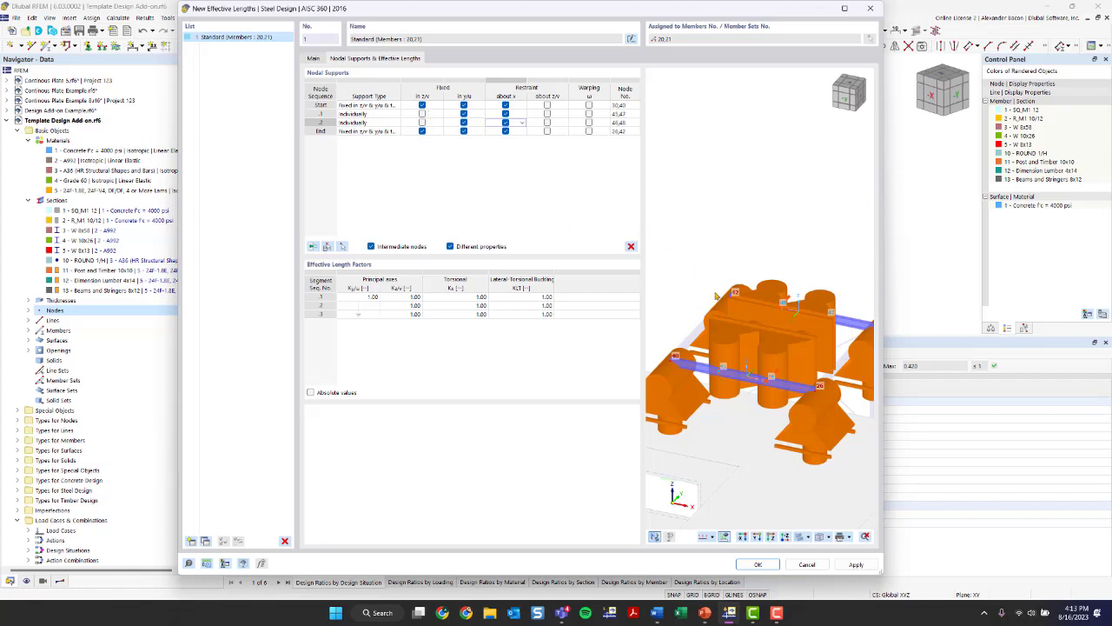
# - Inspect the support arrangement in 3D and accept the new effective lengths for members 20 and 21
pyautogui.scroll(-1, 812, 399)
pyautogui.rightClick(680, 403)
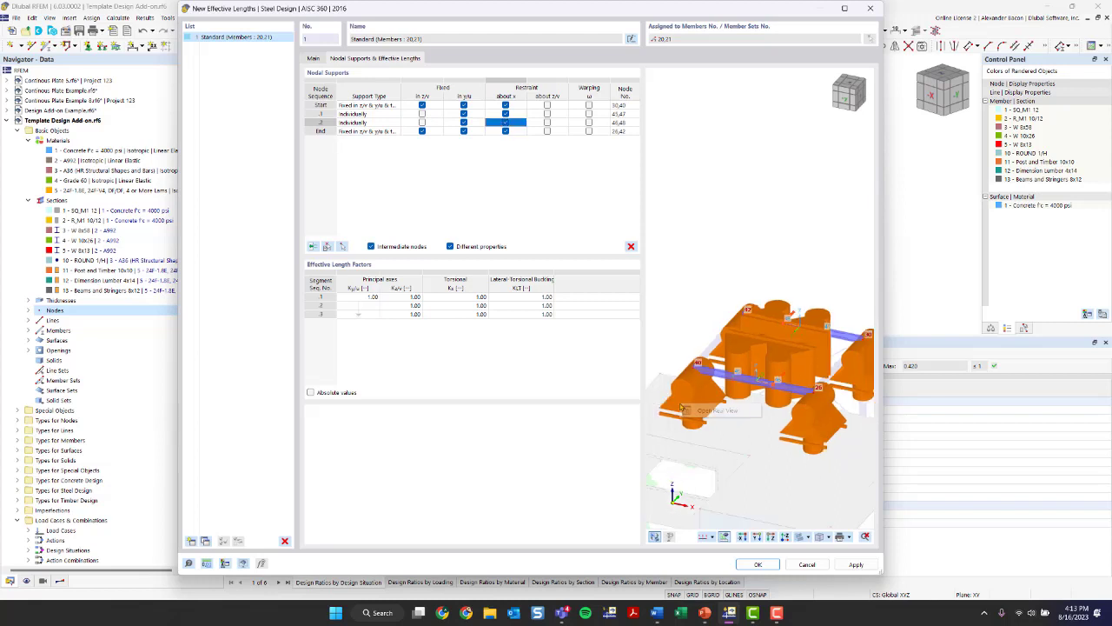
pyautogui.click(770, 354)
pyautogui.scroll(2, 706, 397)
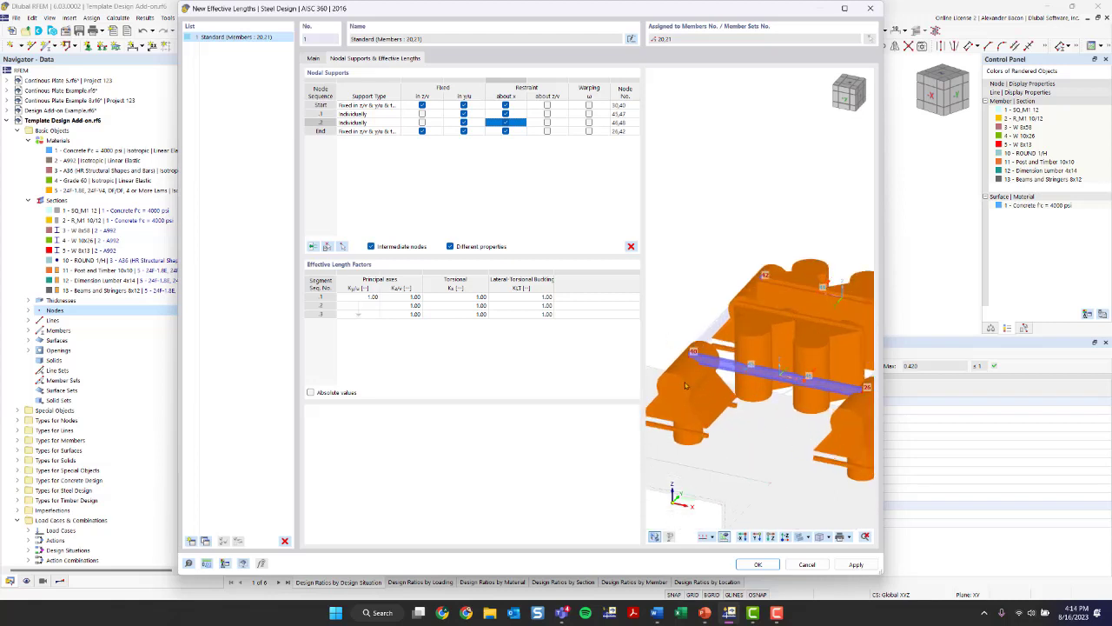
pyautogui.scroll(-3, 760, 343)
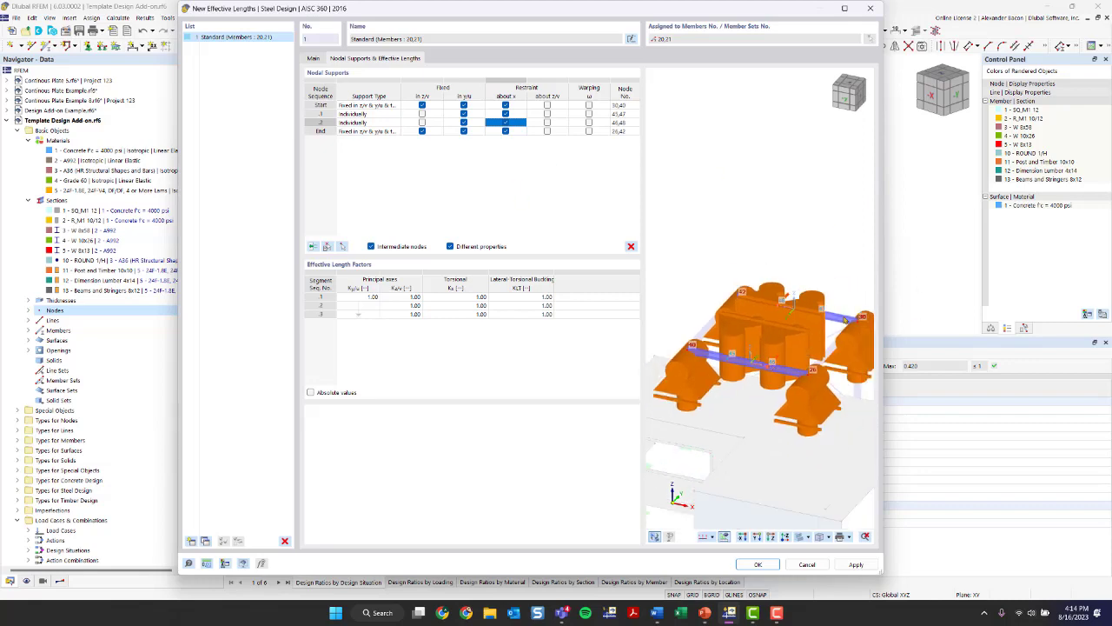
pyautogui.click(758, 564)
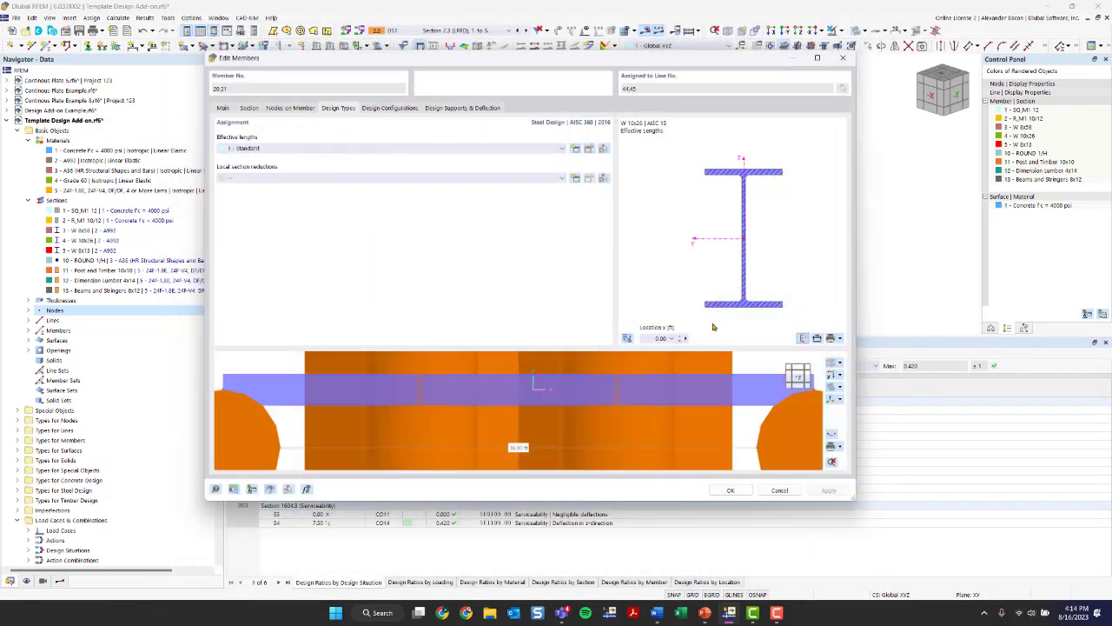
pyautogui.scroll(-6, 691, 407)
pyautogui.moveTo(688, 410); pyautogui.dragTo(633, 440, button='middle')
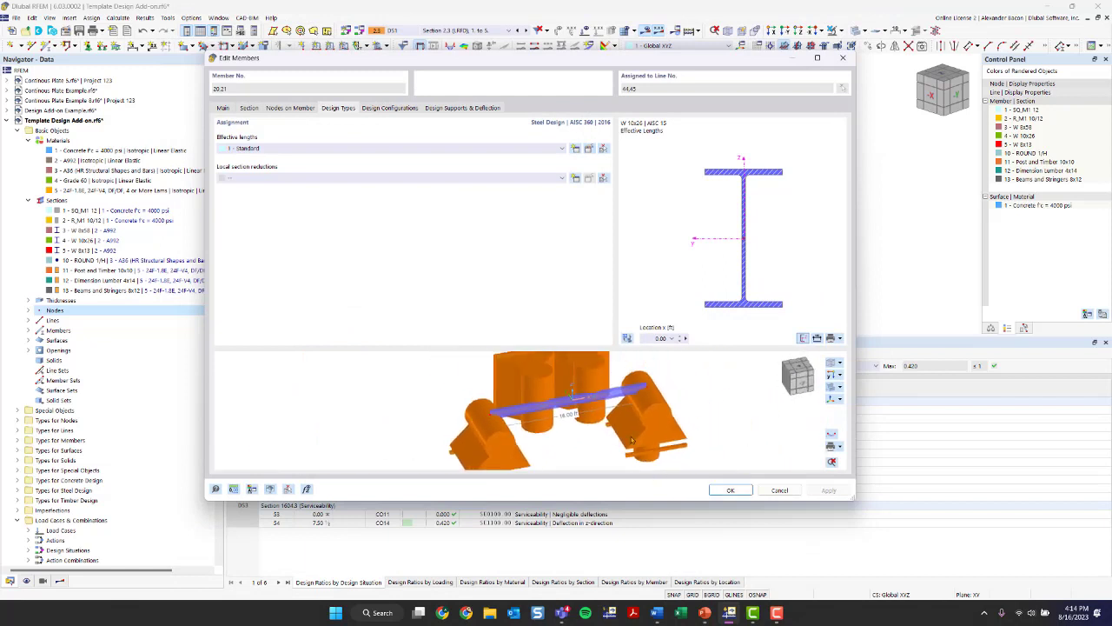
# - Review the default strength configuration, including its stability settings, and the default serviceability configuration, closing both without changes
pyautogui.click(376, 111)
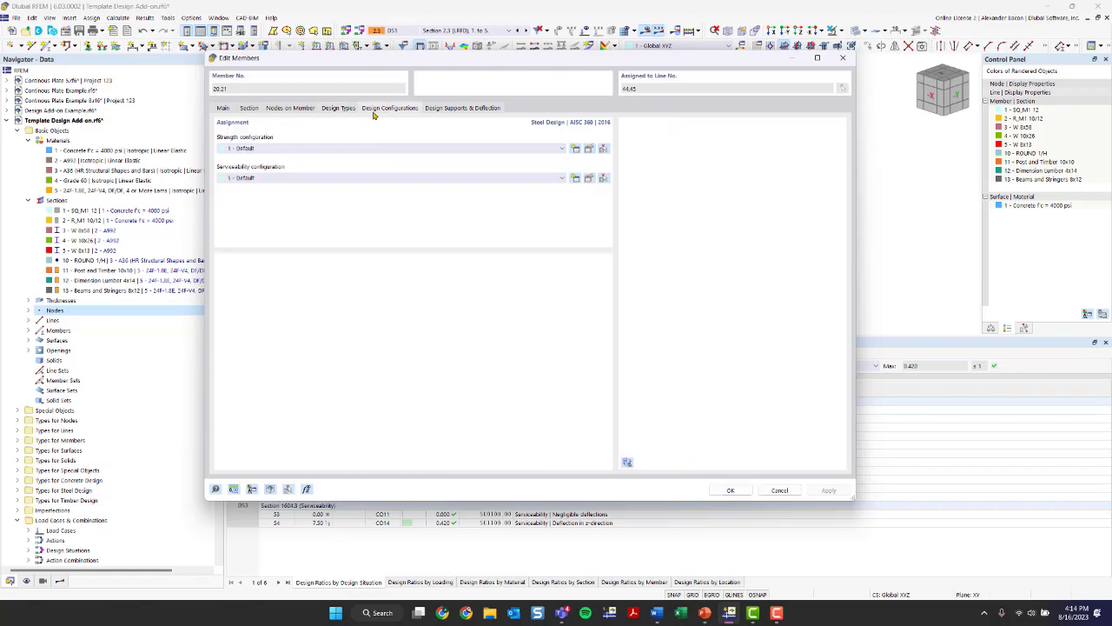
pyautogui.click(589, 150)
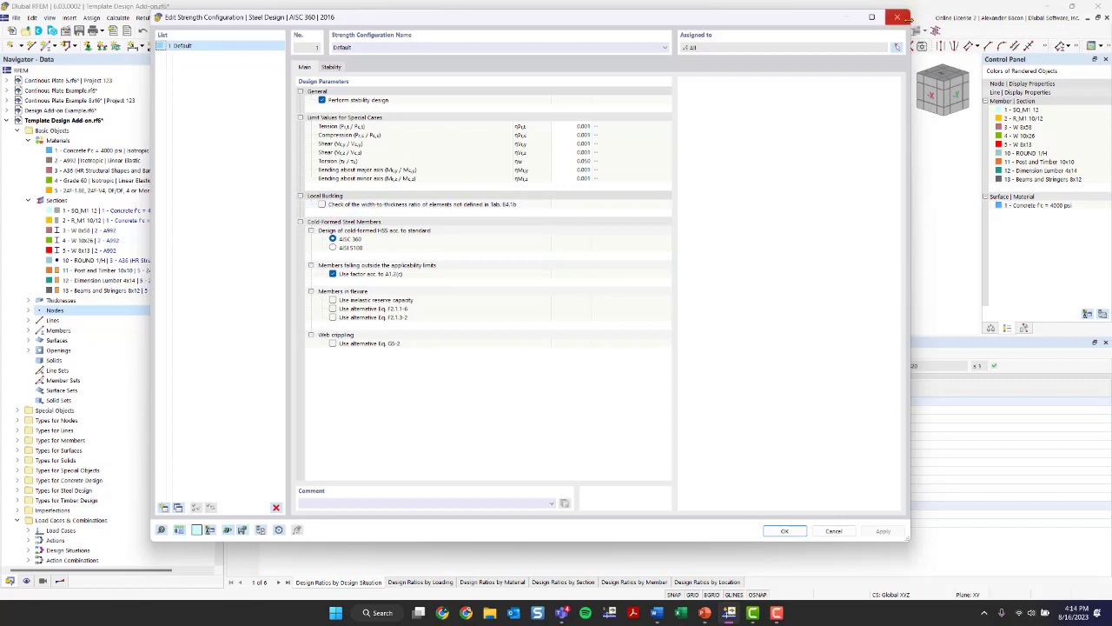
pyautogui.click(332, 67)
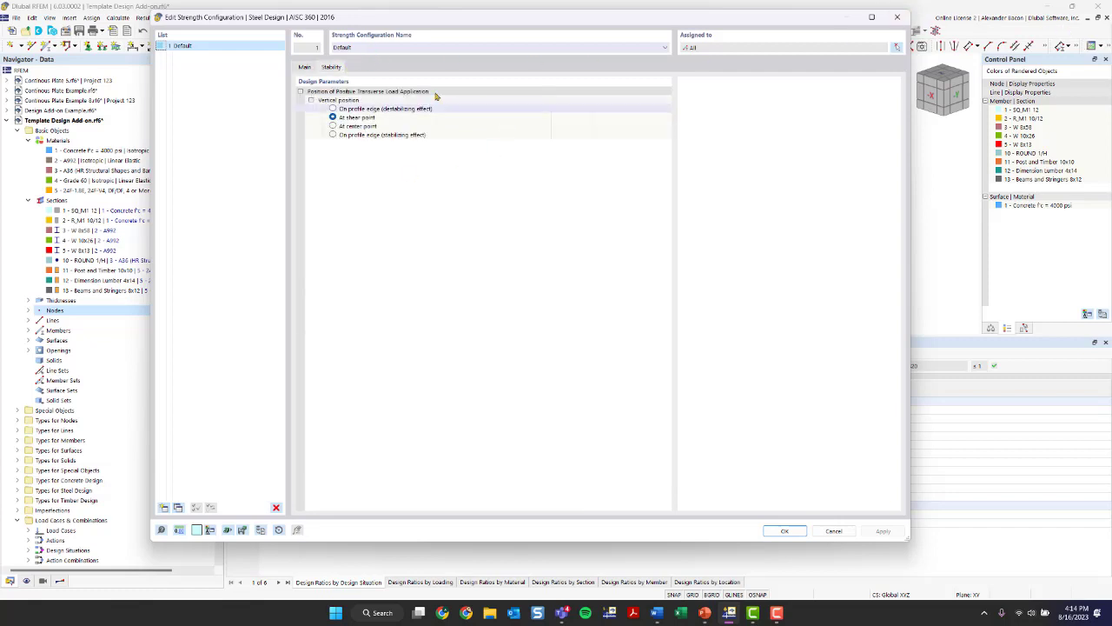
pyautogui.click(897, 17)
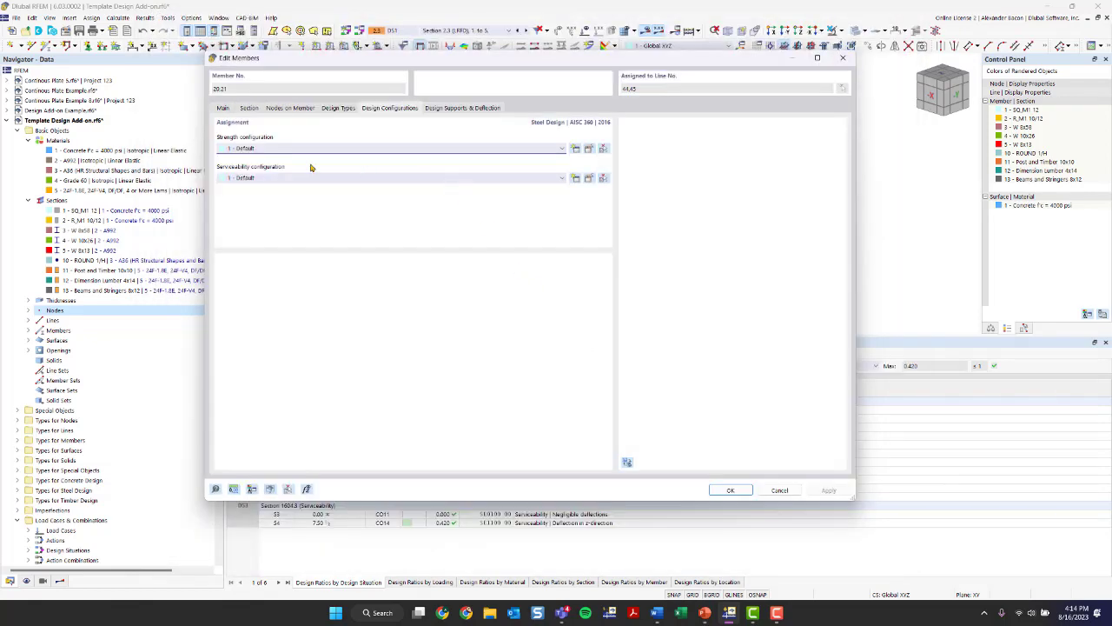
pyautogui.click(591, 178)
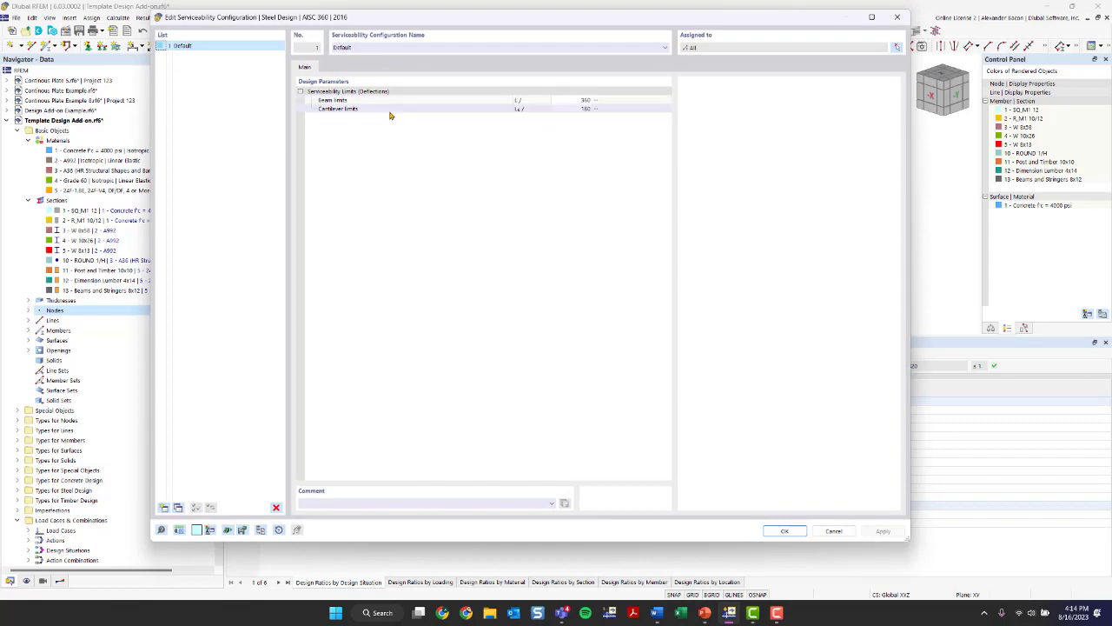
pyautogui.click(897, 17)
# - Check the design supports and deflection settings of members 20 and 21, and confirm the member edits
pyautogui.click(462, 108)
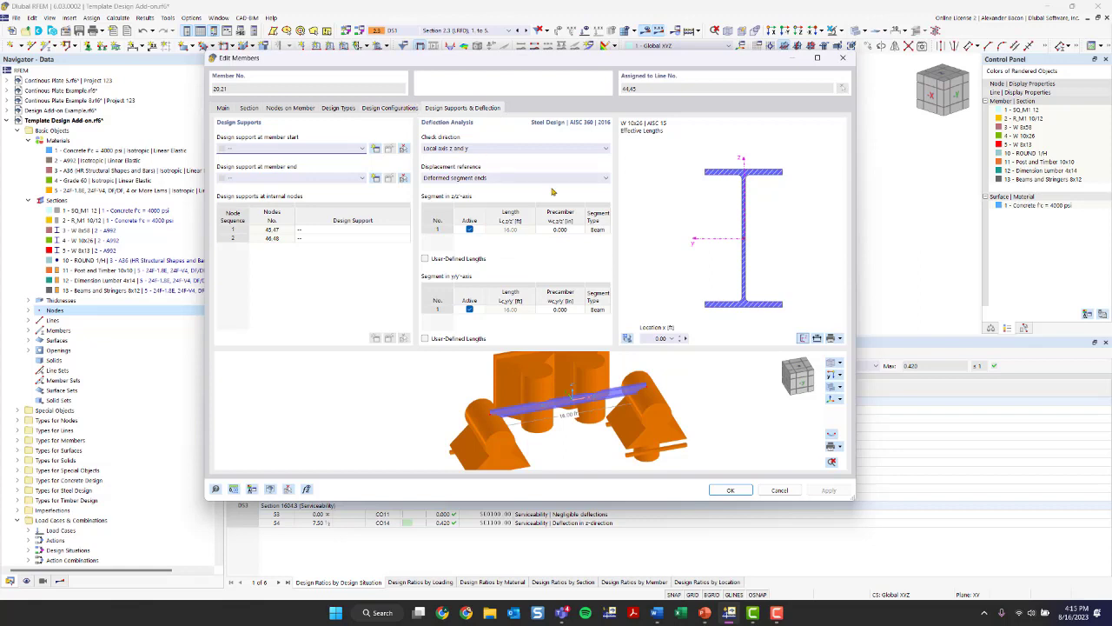
pyautogui.click(731, 490)
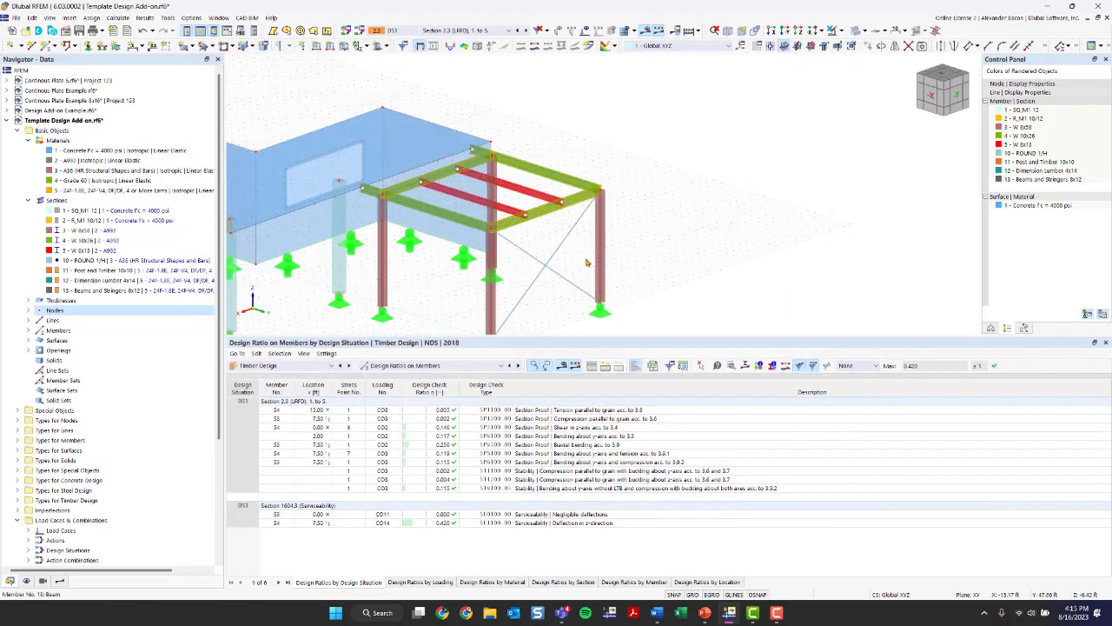
# - Show the Steel Design input data and check which design situations are included in the design
pyautogui.scroll(-3, 585, 258)
pyautogui.click(303, 366)
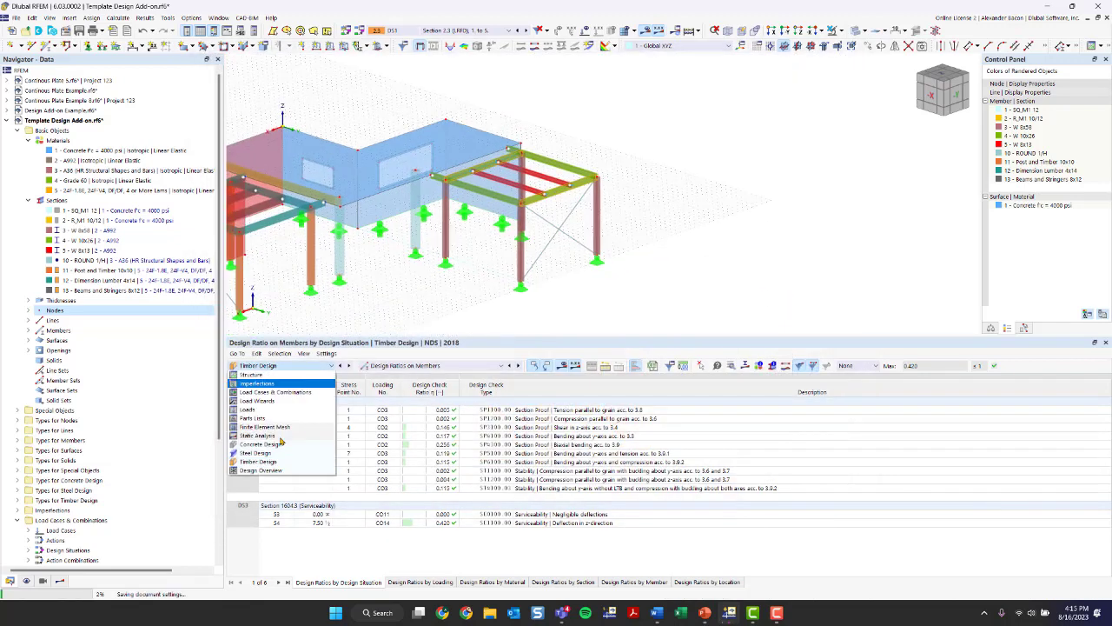
pyautogui.click(265, 454)
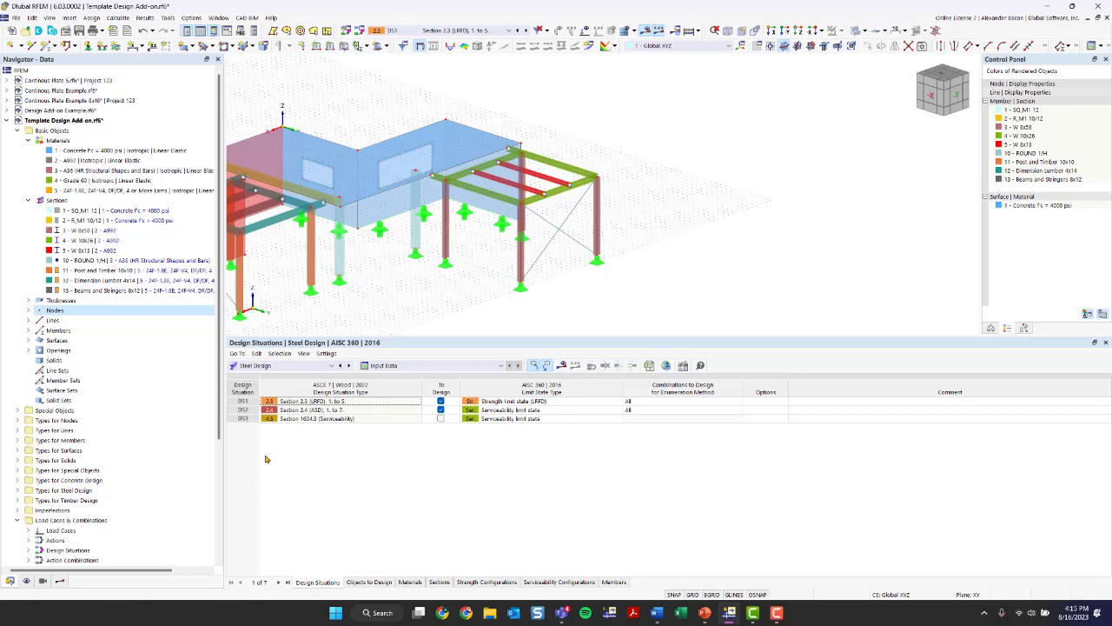
pyautogui.click(441, 409)
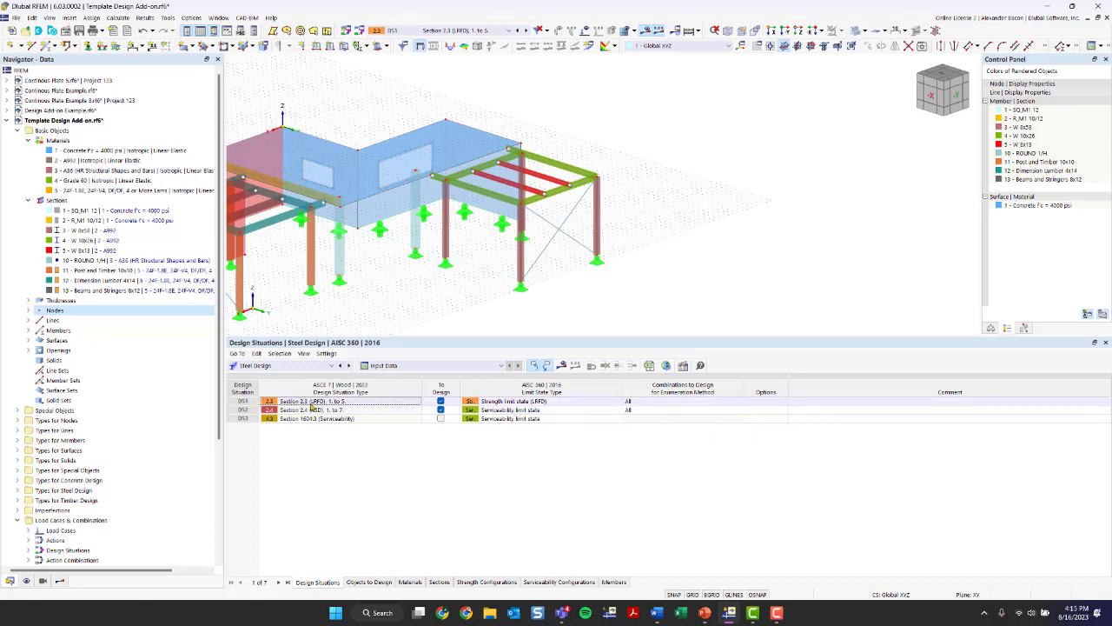
# - Limit the Steel Design objects to members 20 and 21 by turning off the design of all members and picking the two beams
pyautogui.click(381, 582)
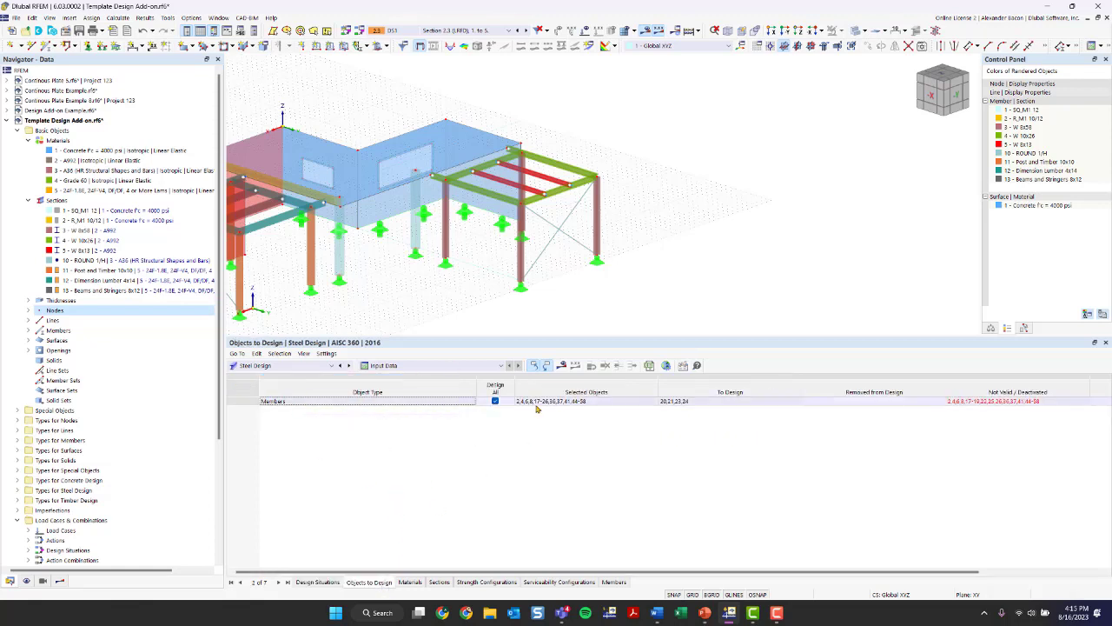
pyautogui.click(495, 401)
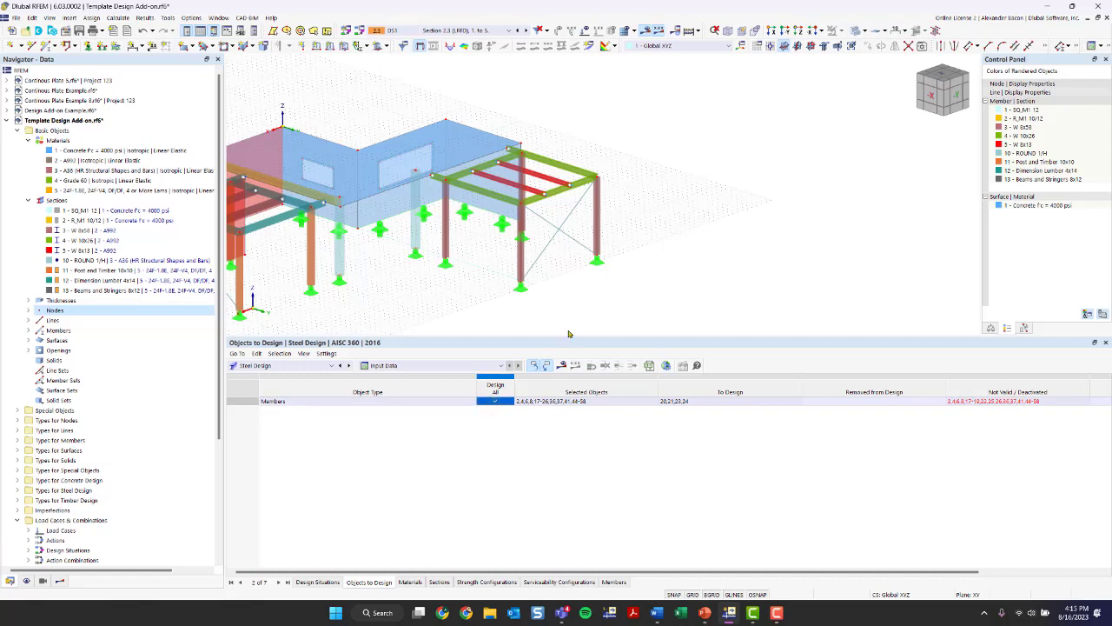
pyautogui.click(600, 402)
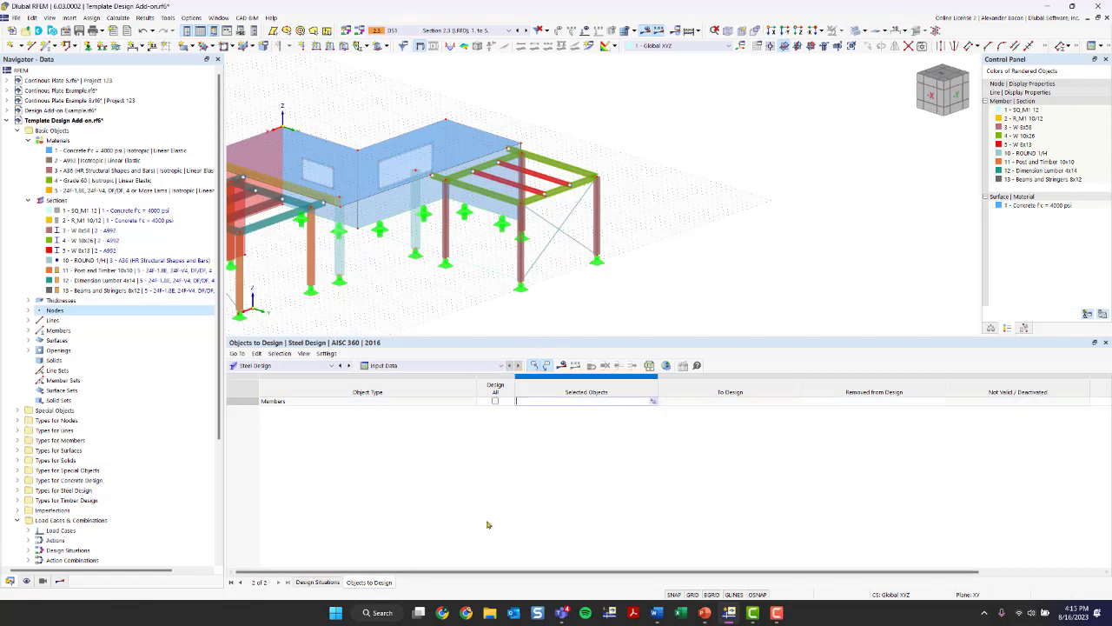
pyautogui.click(653, 401)
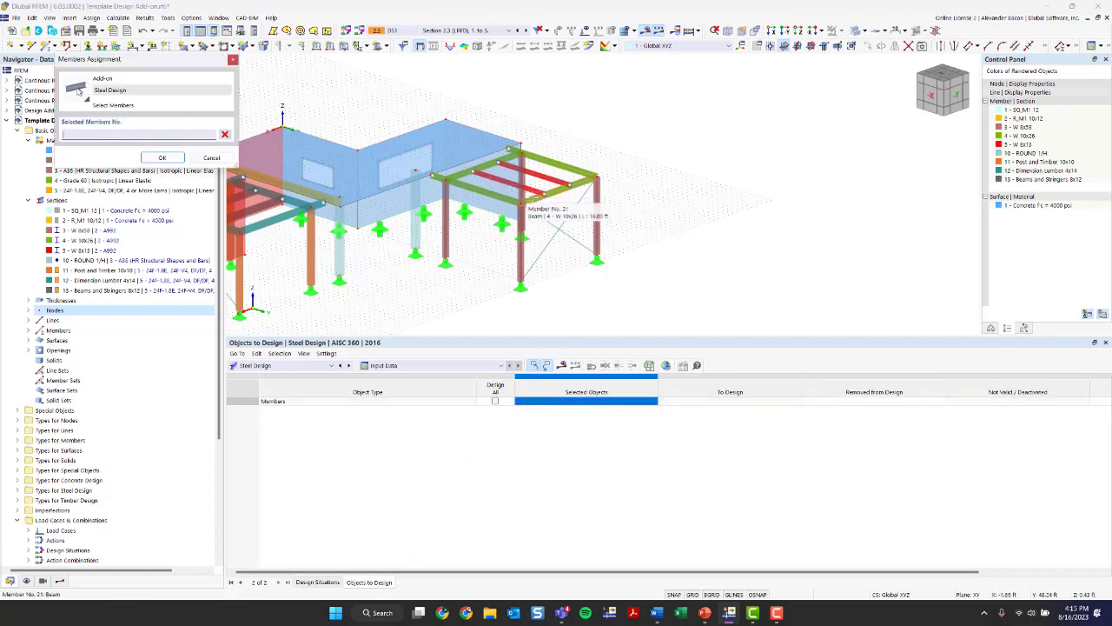
pyautogui.click(515, 194)
pyautogui.click(486, 175)
pyautogui.click(161, 157)
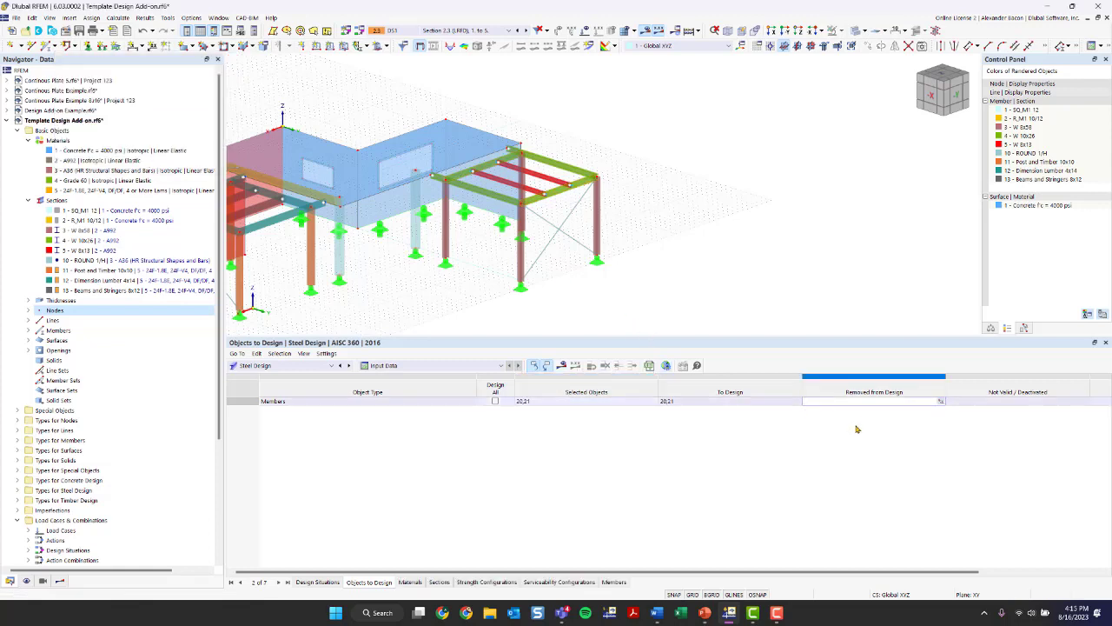
# - Check the Steel Design materials, run the steel design calculation, and inspect the resulting member design ratios on the model
pyautogui.click(412, 582)
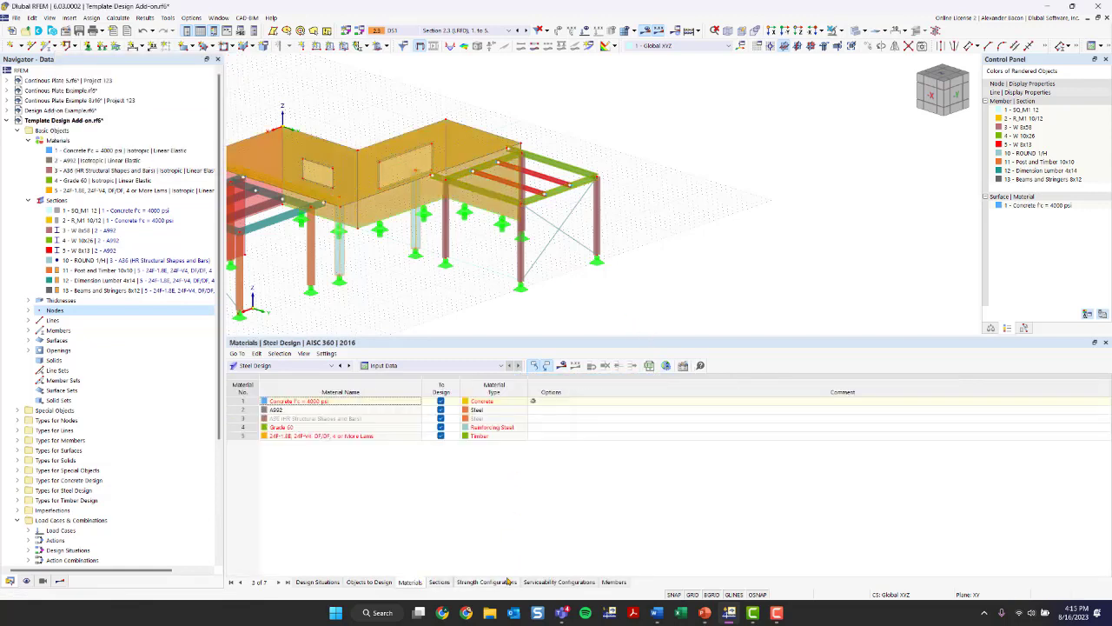
pyautogui.click(561, 365)
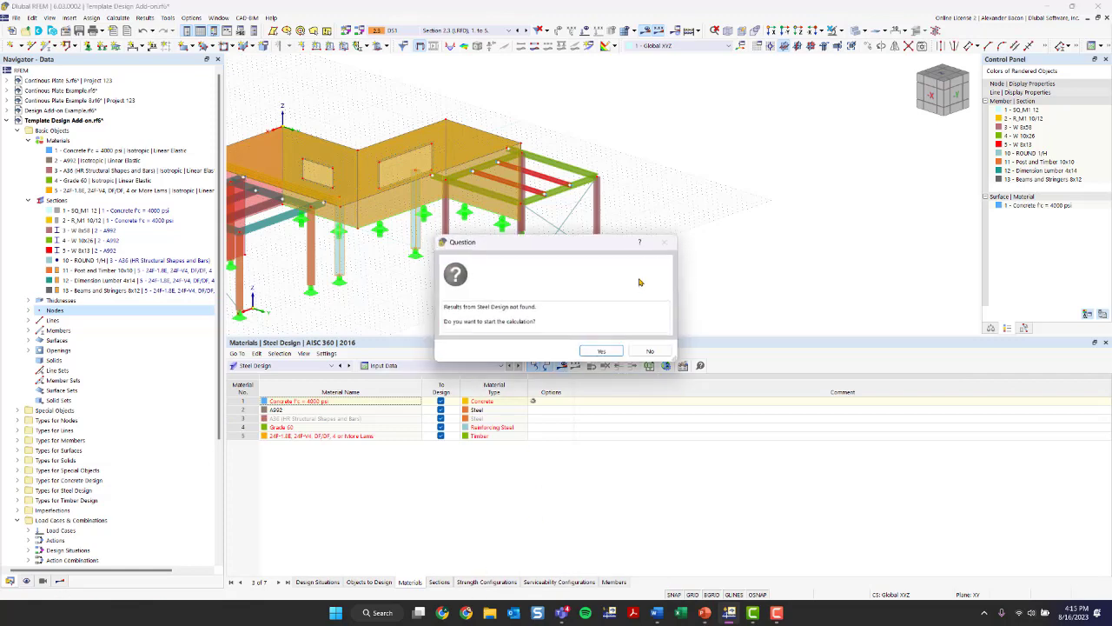
pyautogui.click(603, 350)
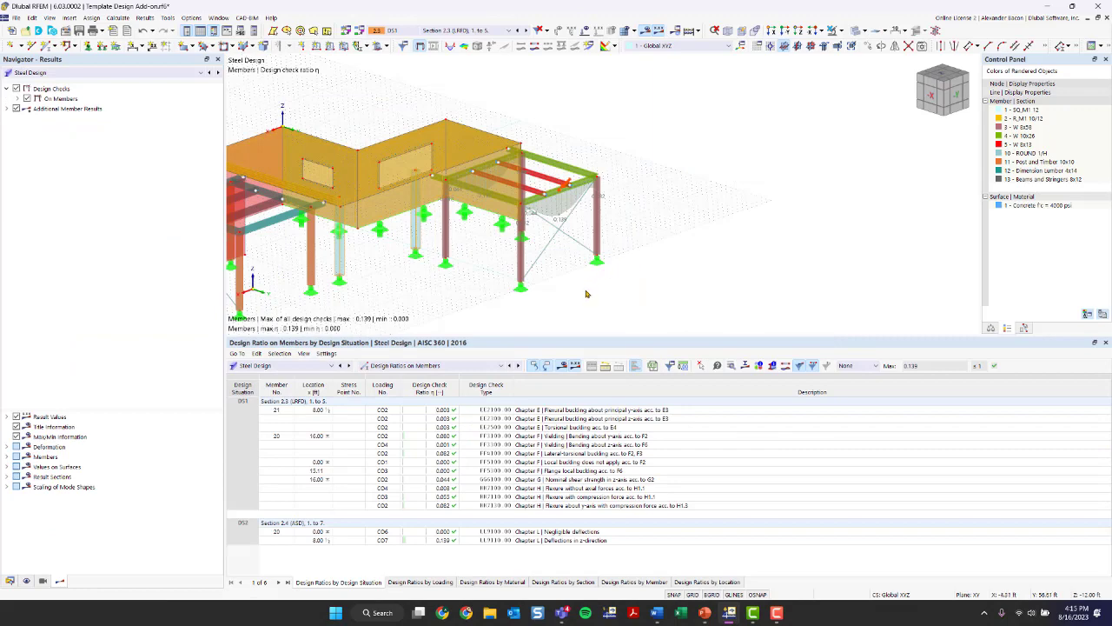
pyautogui.keyDown('ctrl'); pyautogui.moveTo(588, 293); pyautogui.dragTo(570, 311, button='middle'); pyautogui.keyUp('ctrl')
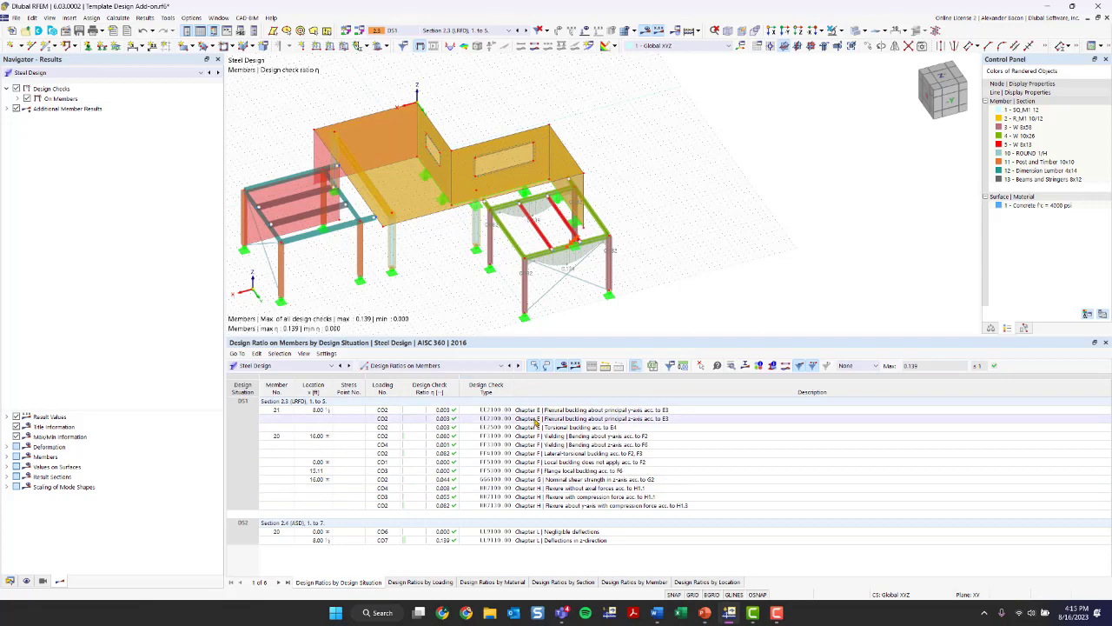
pyautogui.scroll(5, 628, 270)
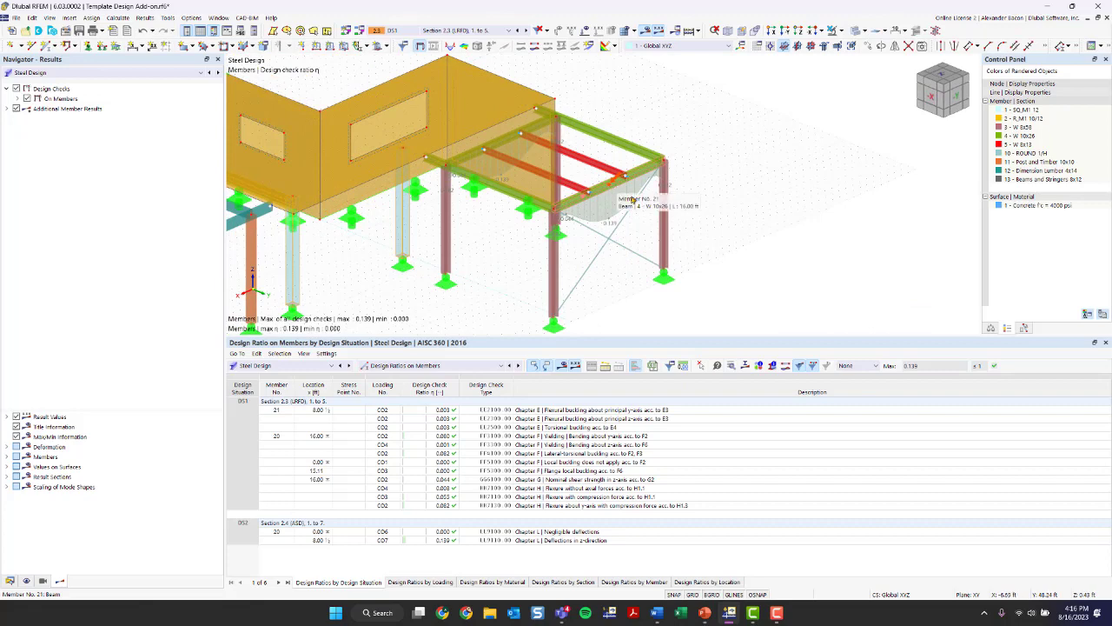
pyautogui.moveTo(374, 285); pyautogui.dragTo(603, 226, button='middle')
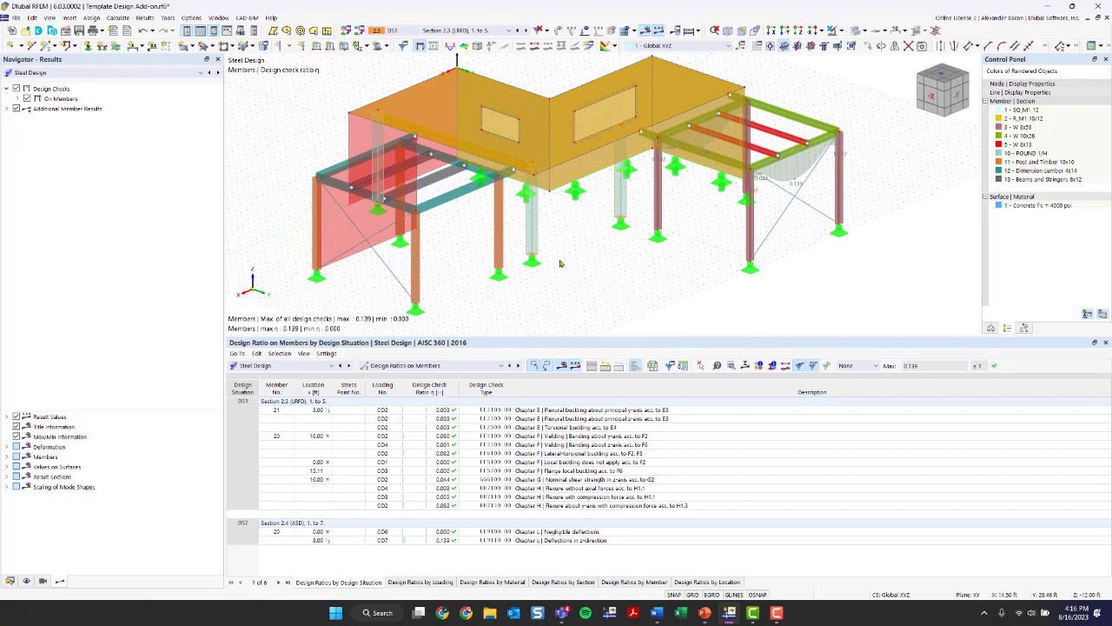
# - Enable design properties for concrete members 2, 41 and 44, keeping the Beam type, and show their concrete effective length settings
pyautogui.click(597, 255)
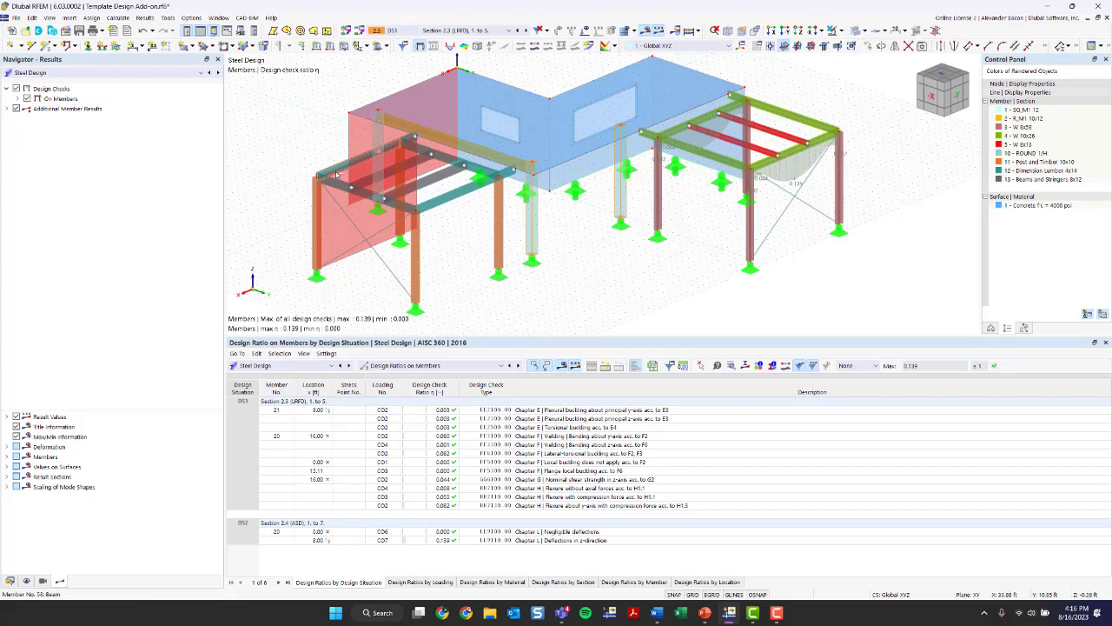
pyautogui.doubleClick(379, 141)
pyautogui.click(379, 141)
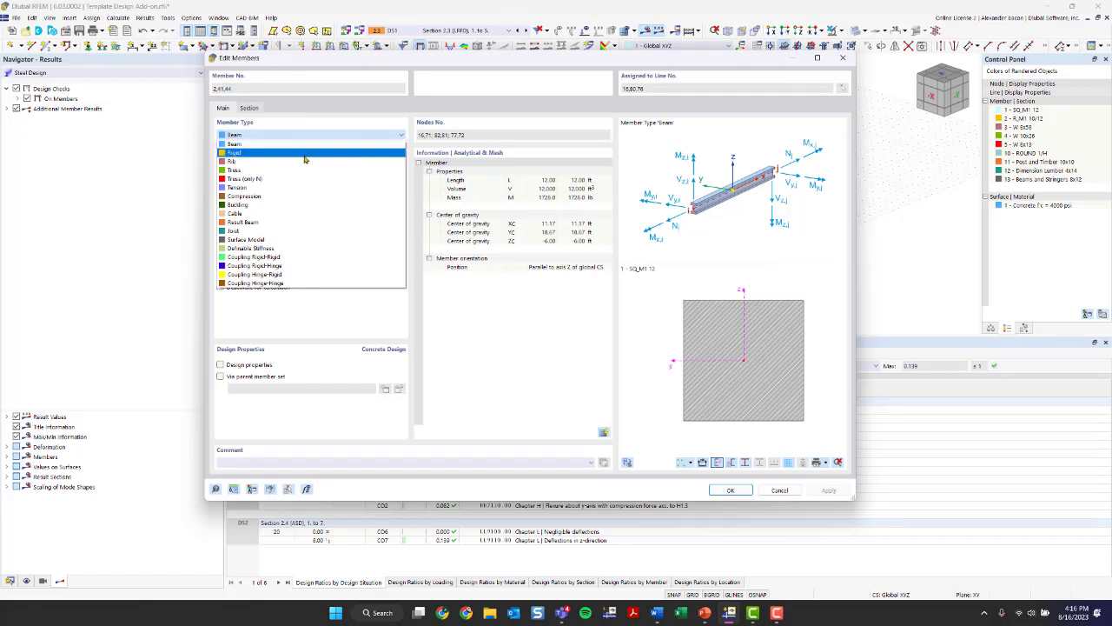
pyautogui.click(287, 140)
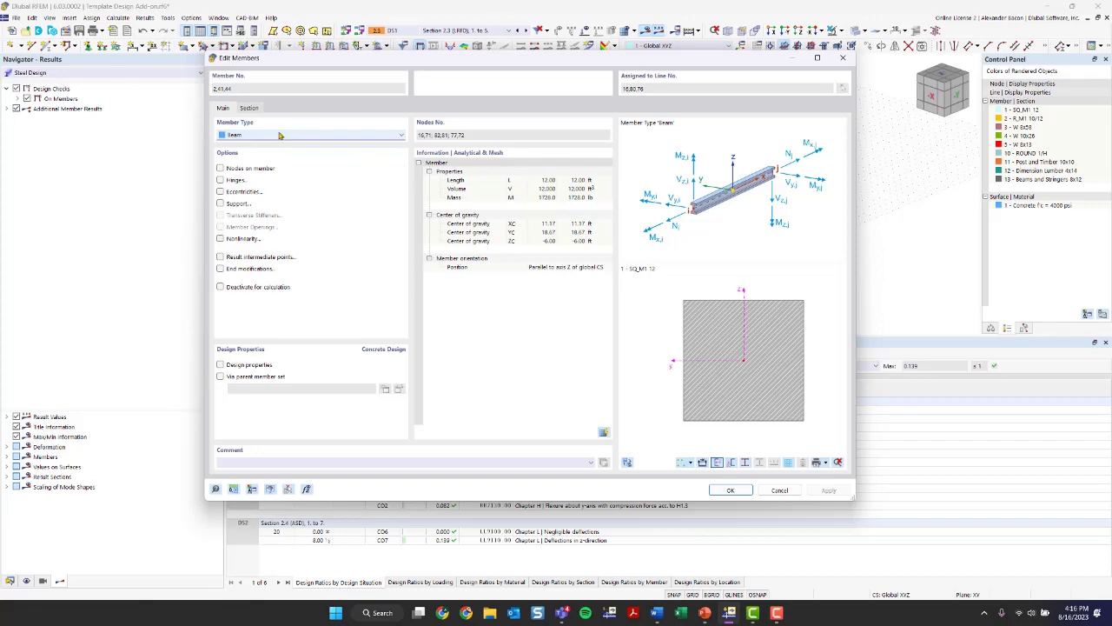
pyautogui.click(235, 366)
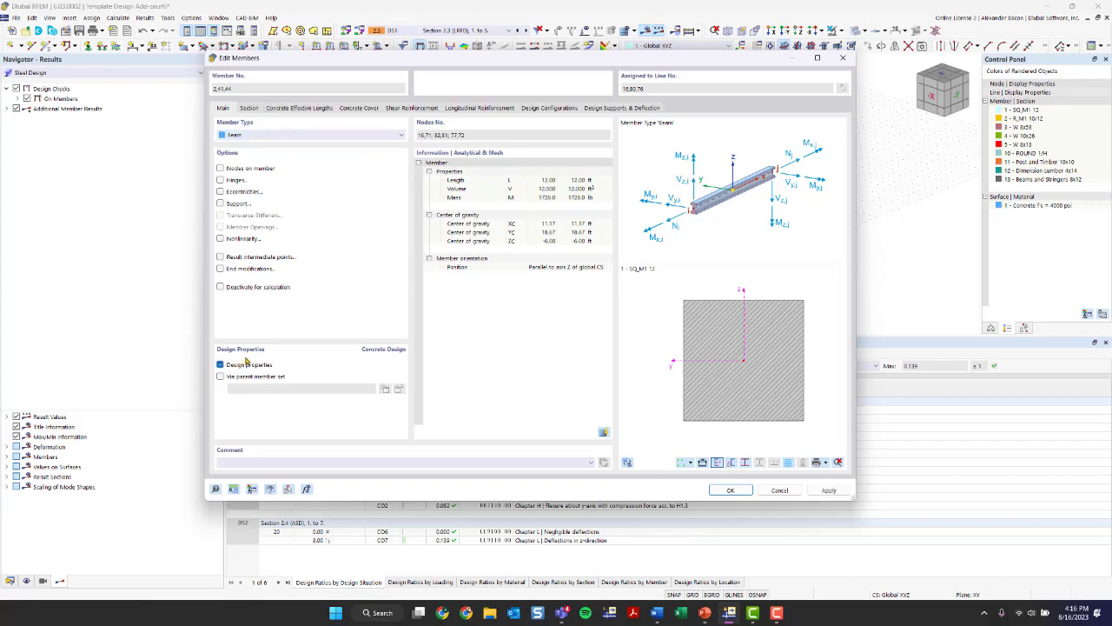
pyautogui.click(294, 108)
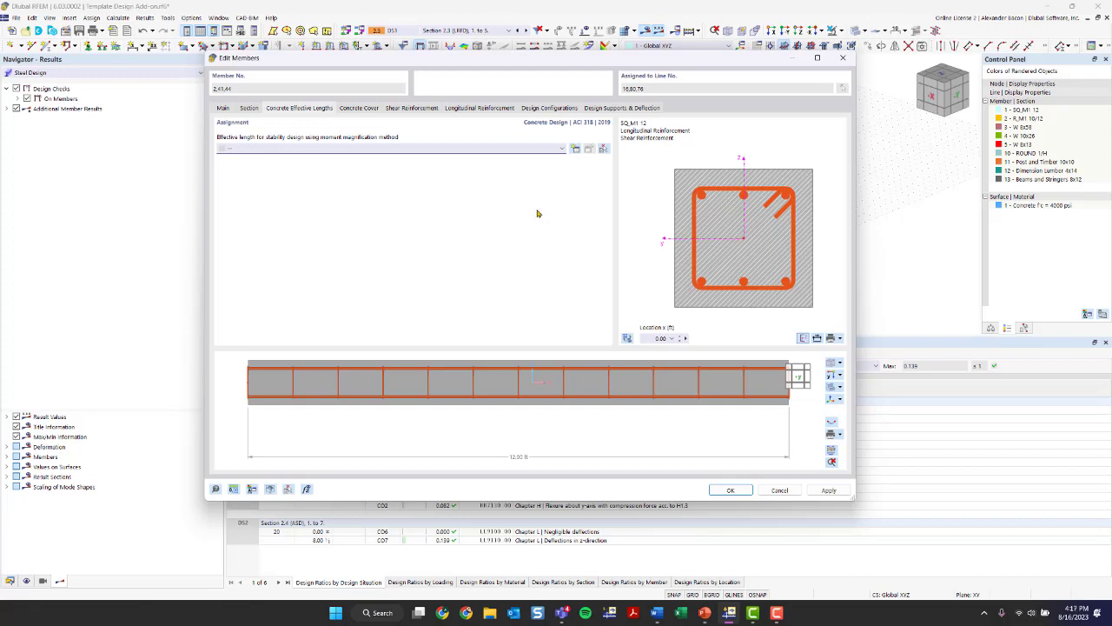
# - Reduce the user-defined concrete cover of members 2, 41 and 44
pyautogui.click(349, 110)
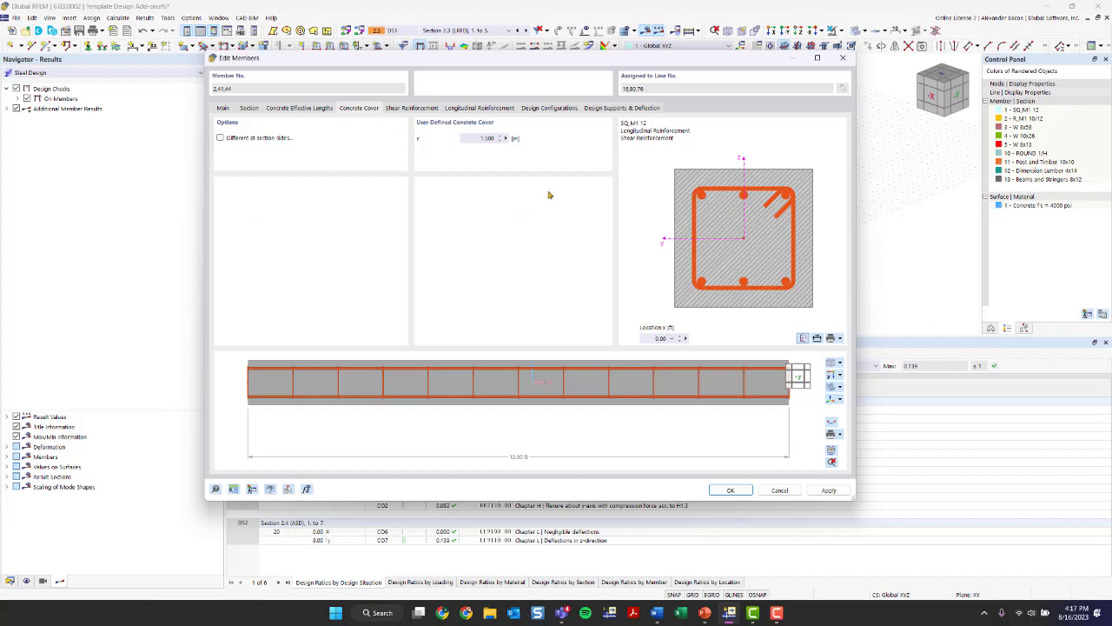
pyautogui.doubleClick(472, 139)
pyautogui.write('0.5')
# - In the shear reinforcement, keep the two-legged closed stirrup with 135° hook and the Grade 60 material
pyautogui.click(405, 109)
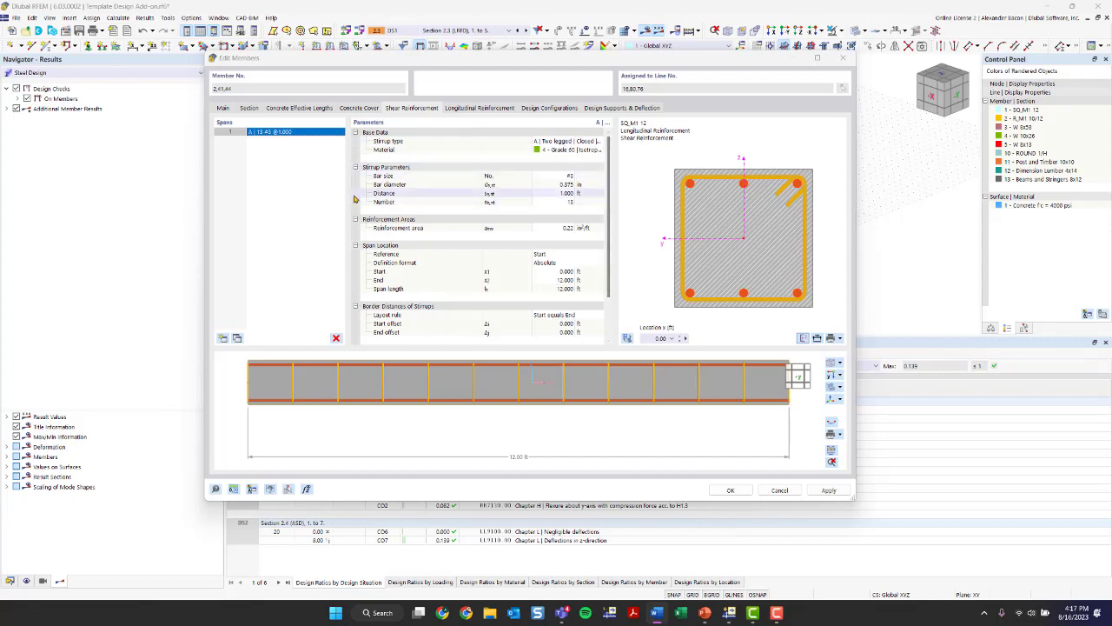
pyautogui.click(572, 145)
pyautogui.click(572, 144)
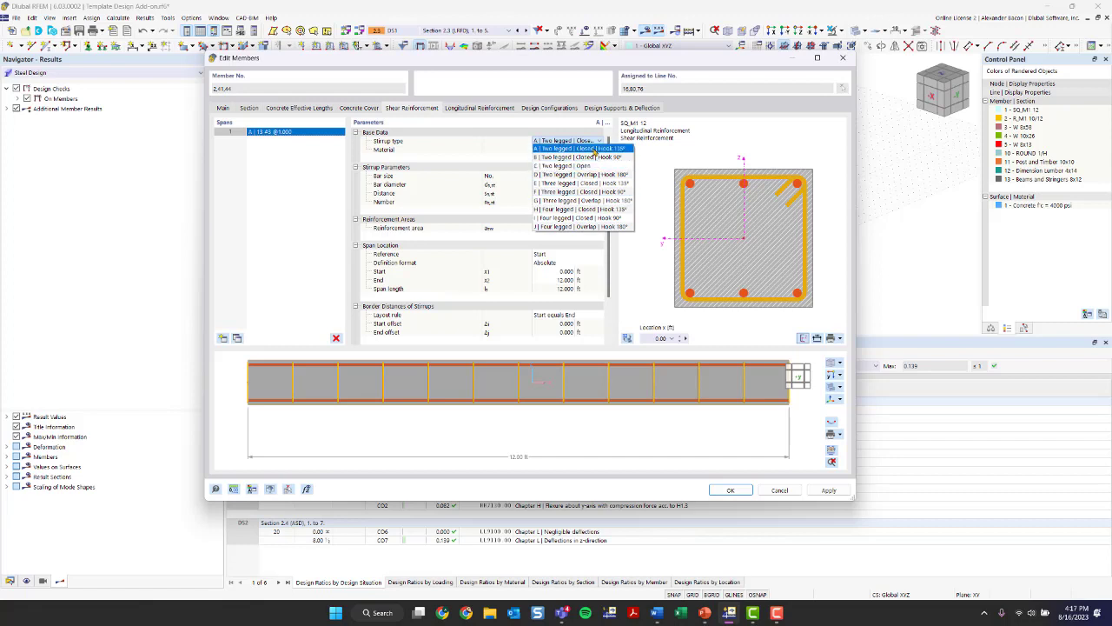
pyautogui.click(597, 149)
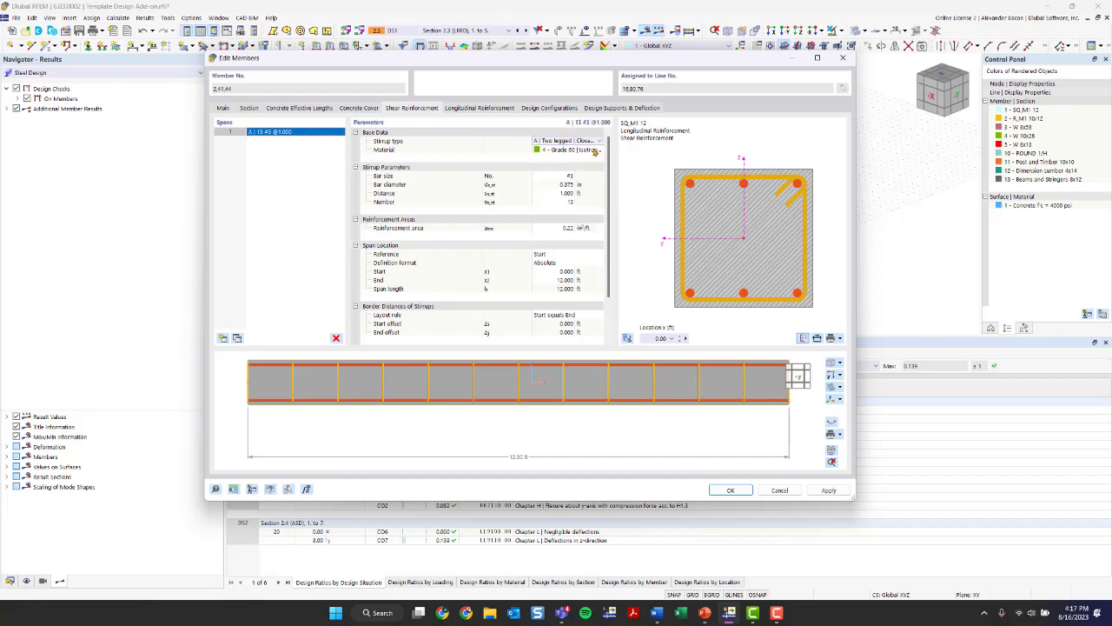
pyautogui.click(585, 151)
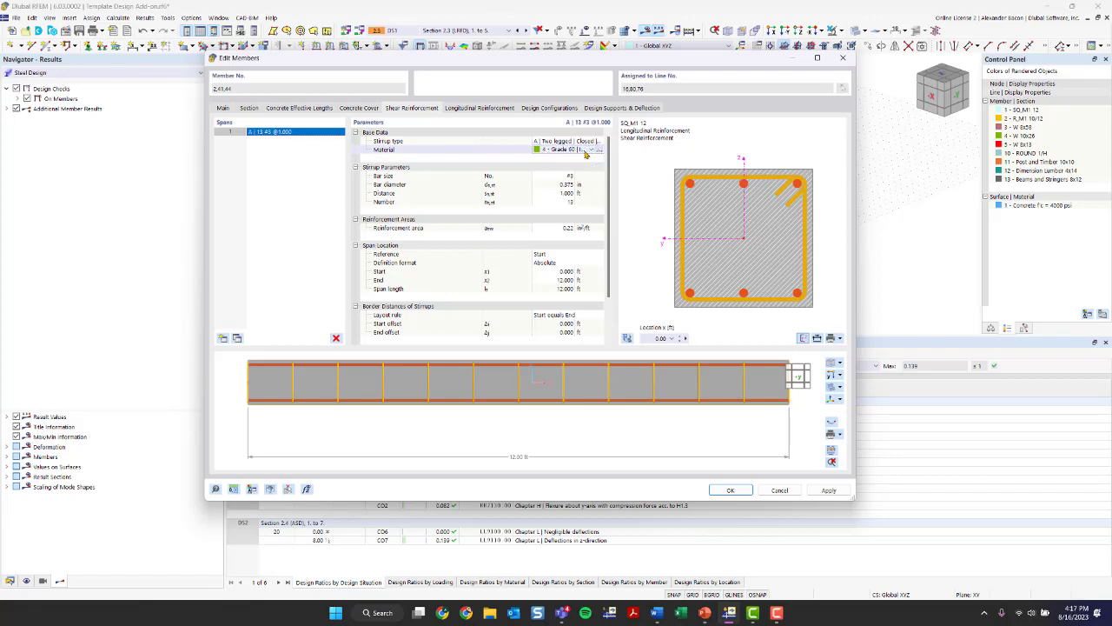
pyautogui.click(585, 151)
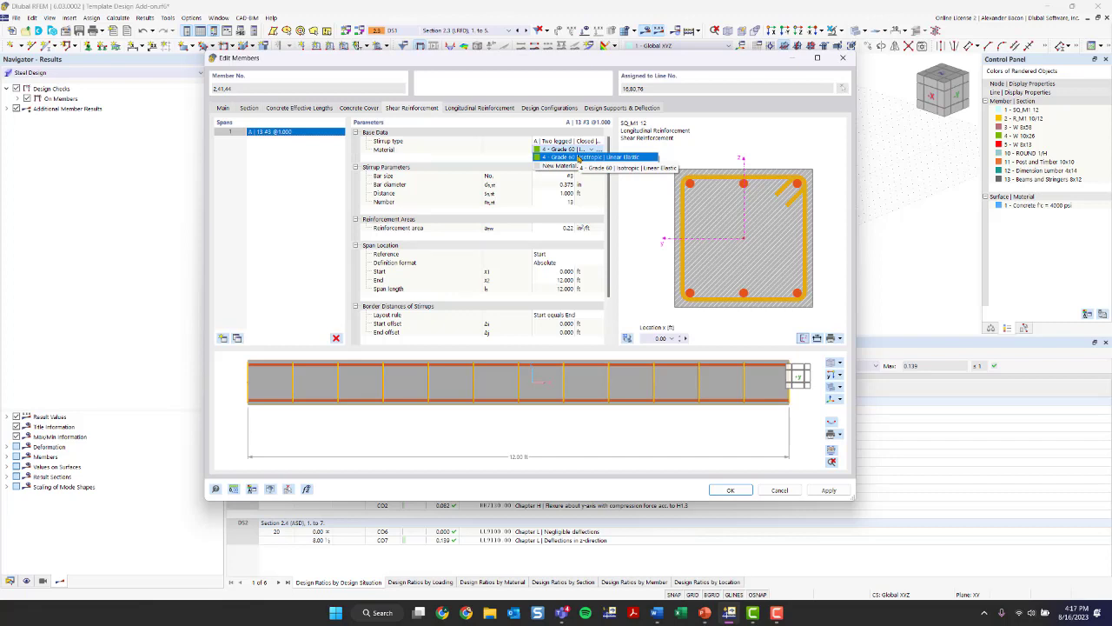
pyautogui.click(579, 159)
# - Start a new stirrup material and filter the material library to Reinforcing Steel from all regions
pyautogui.keyDown('ctrl'); pyautogui.moveTo(640, 424); pyautogui.dragTo(599, 417, button='middle'); pyautogui.keyUp('ctrl')
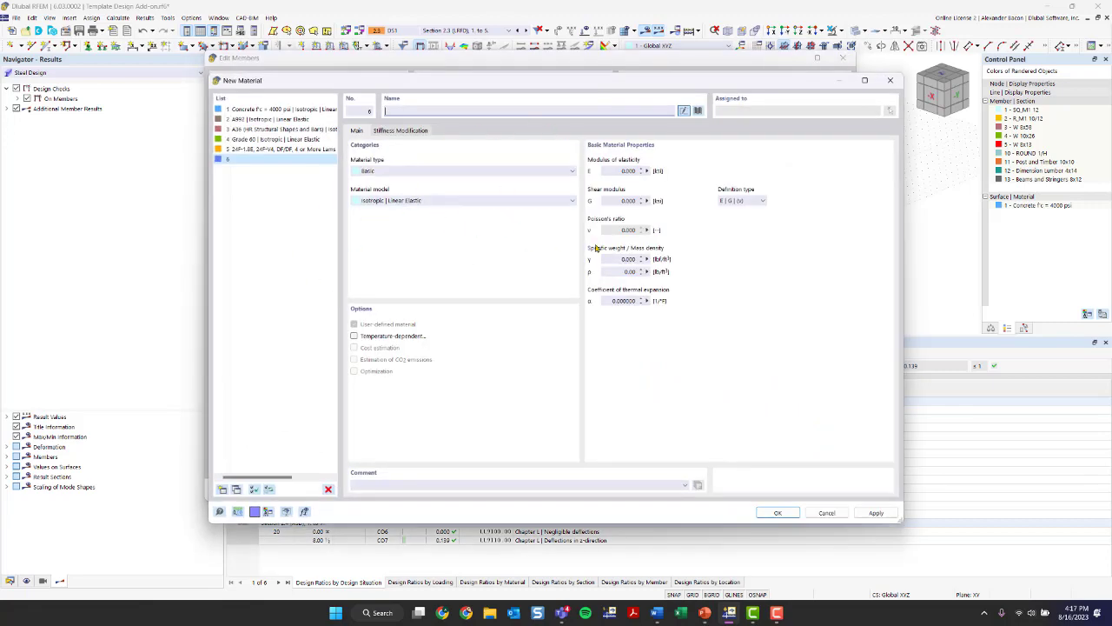
pyautogui.click(698, 111)
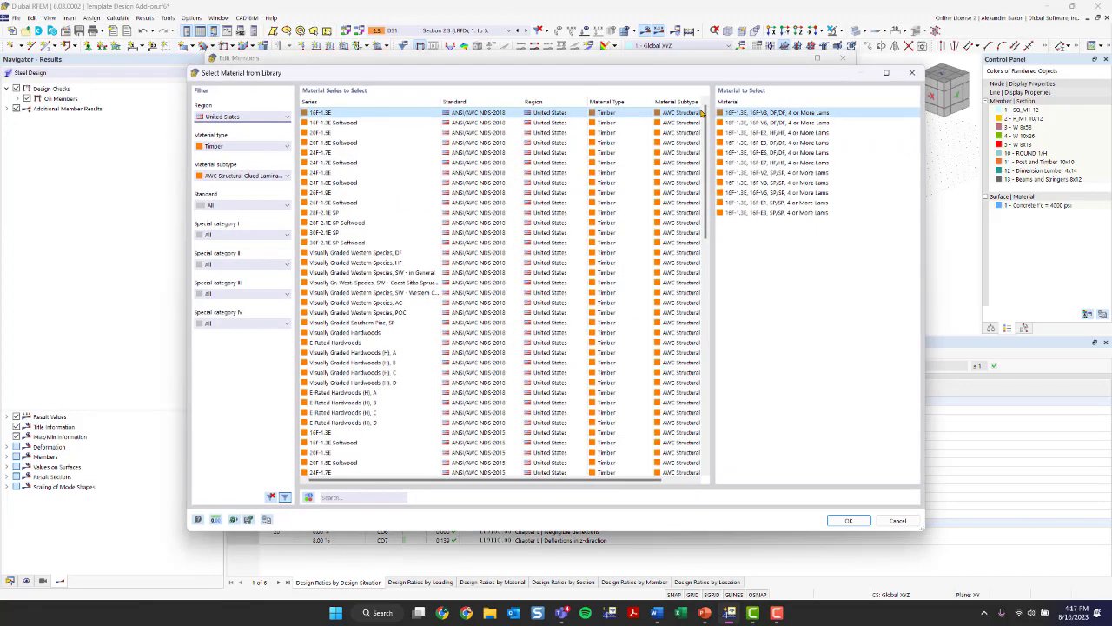
pyautogui.click(243, 117)
pyautogui.click(226, 117)
pyautogui.click(237, 146)
pyautogui.click(238, 147)
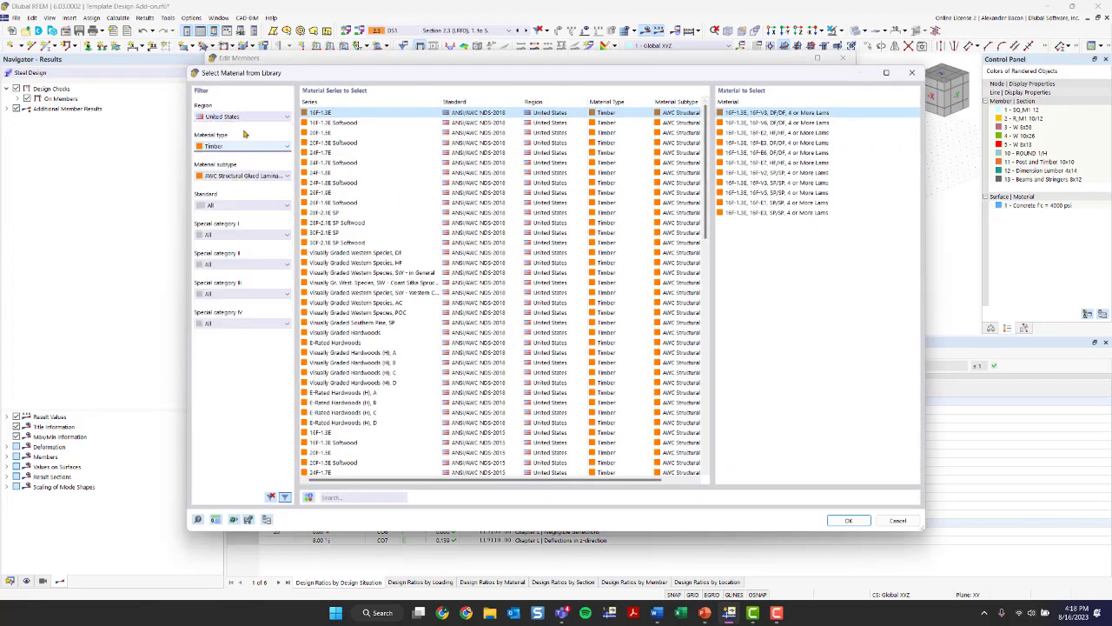
pyautogui.click(241, 117)
pyautogui.click(237, 125)
pyautogui.click(237, 149)
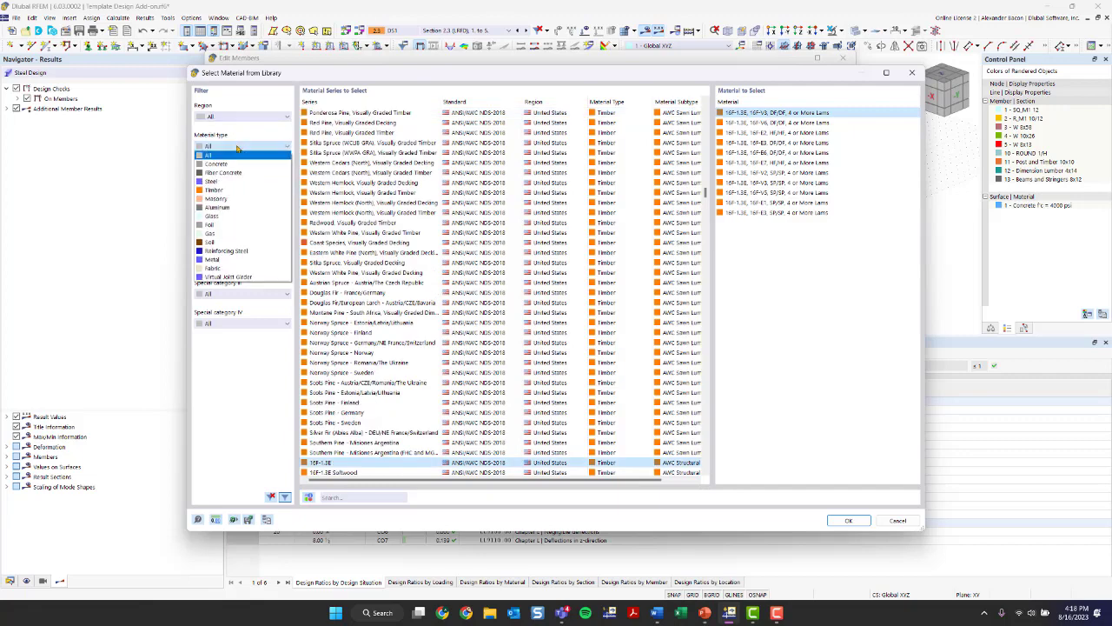
pyautogui.click(233, 250)
# - Narrow the library to United States reinforcing steel, pick Grade 60, and discard the new material
pyautogui.click(244, 178)
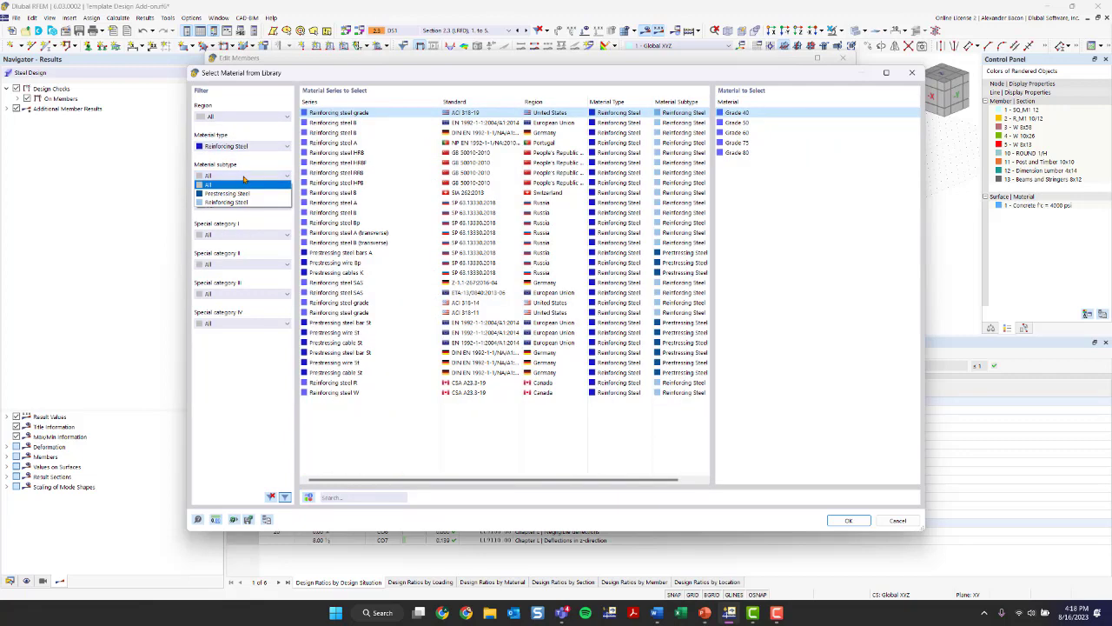
pyautogui.click(236, 116)
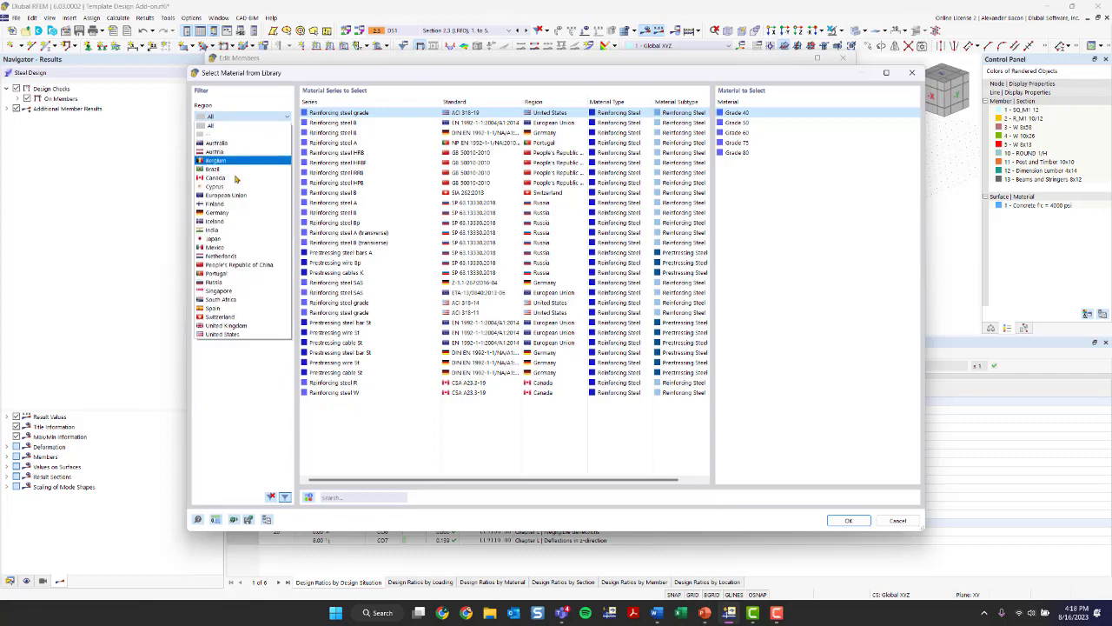
pyautogui.click(232, 335)
pyautogui.click(252, 146)
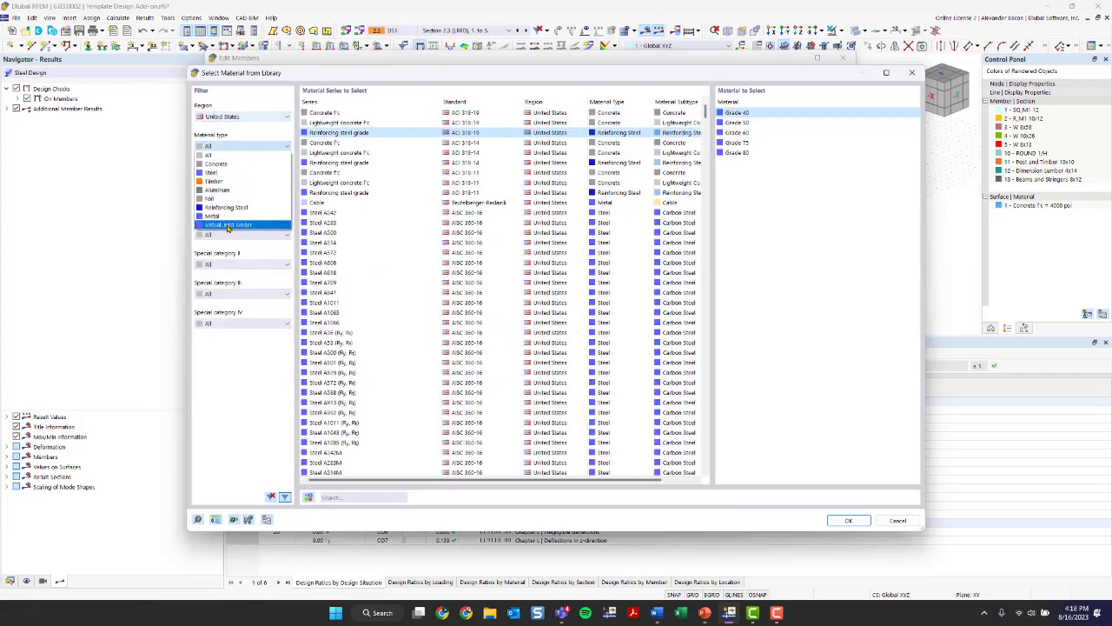
pyautogui.click(224, 207)
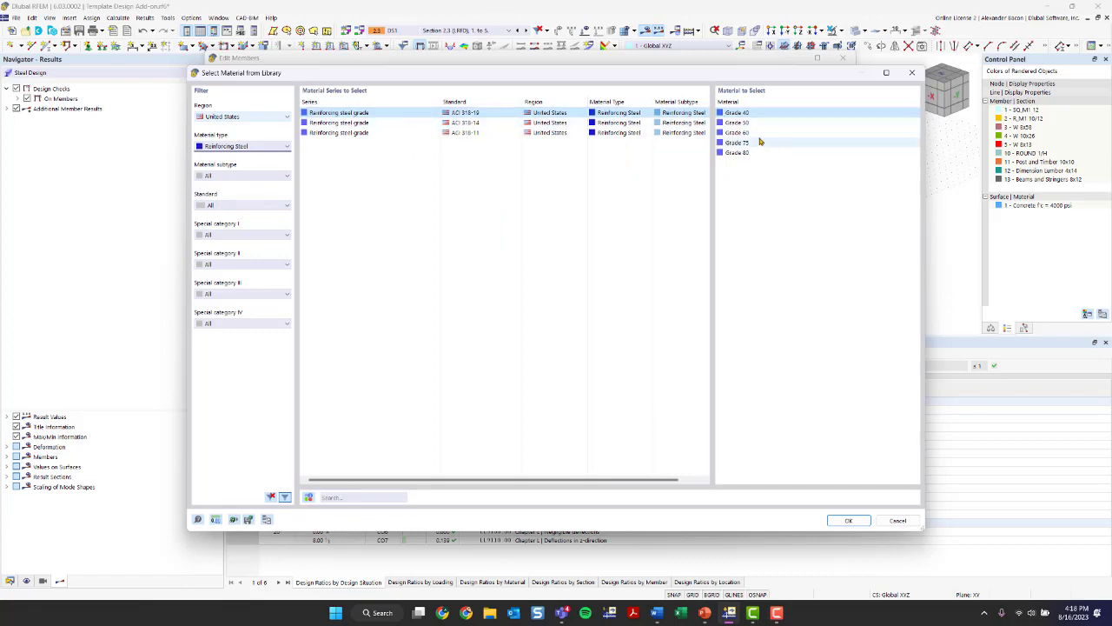
pyautogui.click(758, 134)
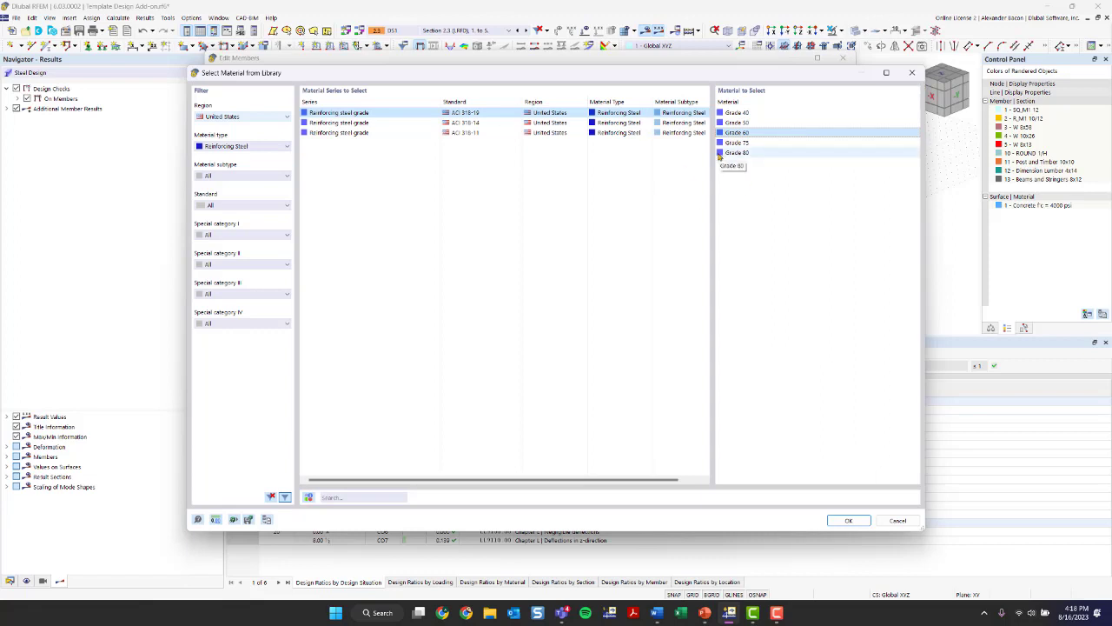
pyautogui.click(911, 73)
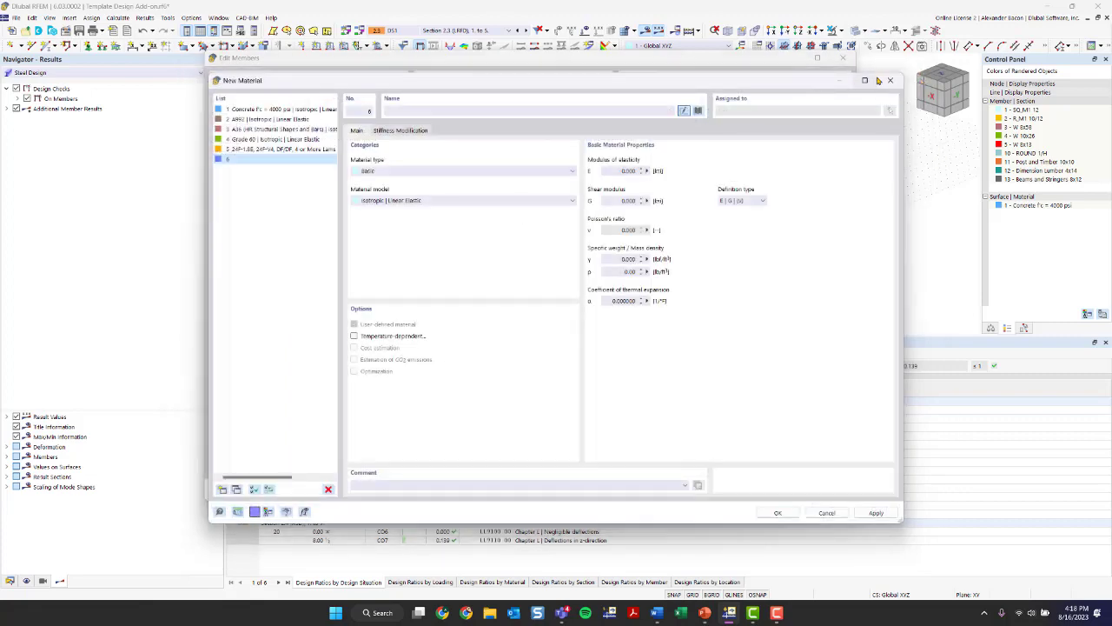
pyautogui.click(894, 81)
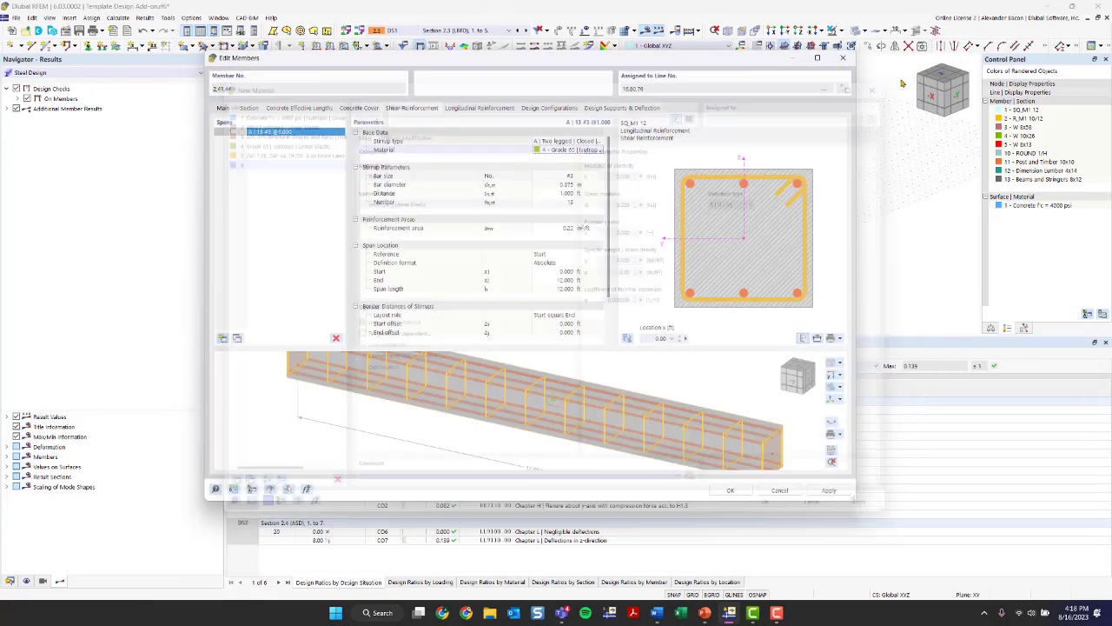
# - Set the stirrup bar size of the members to #4
pyautogui.click(555, 179)
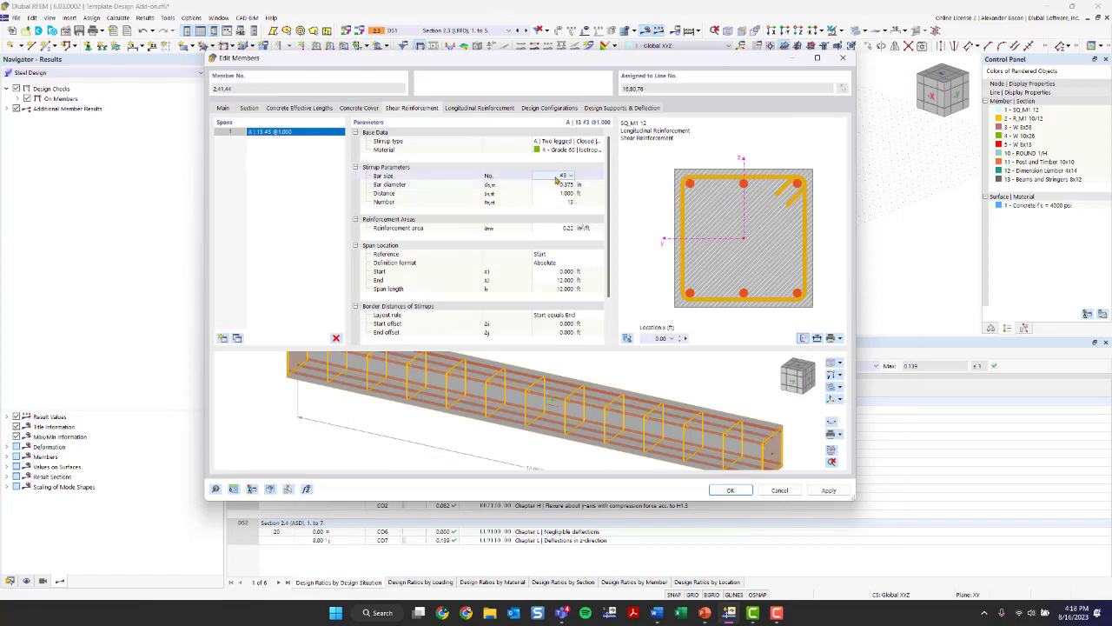
pyautogui.click(560, 178)
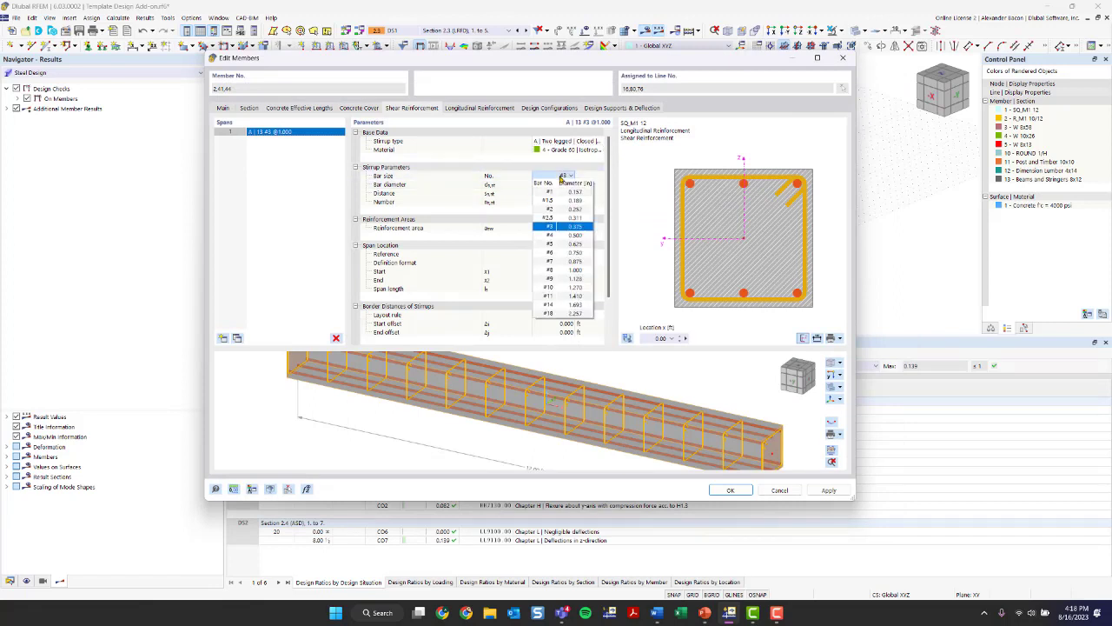
pyautogui.click(563, 192)
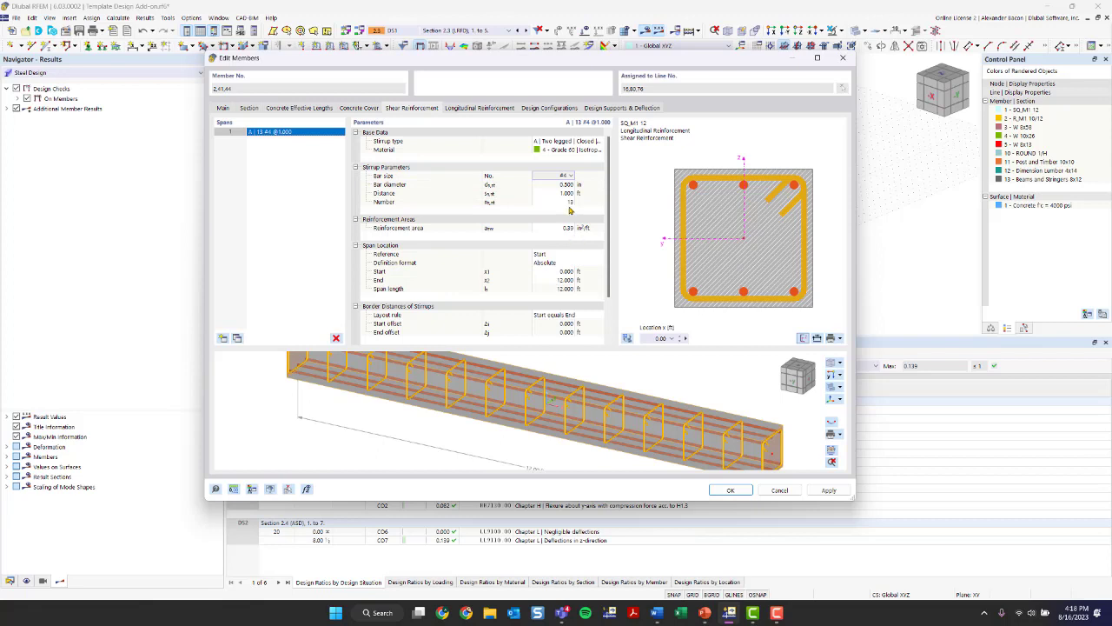
# - Try 17 stirrups along the span, and return the number to 13
pyautogui.click(567, 202)
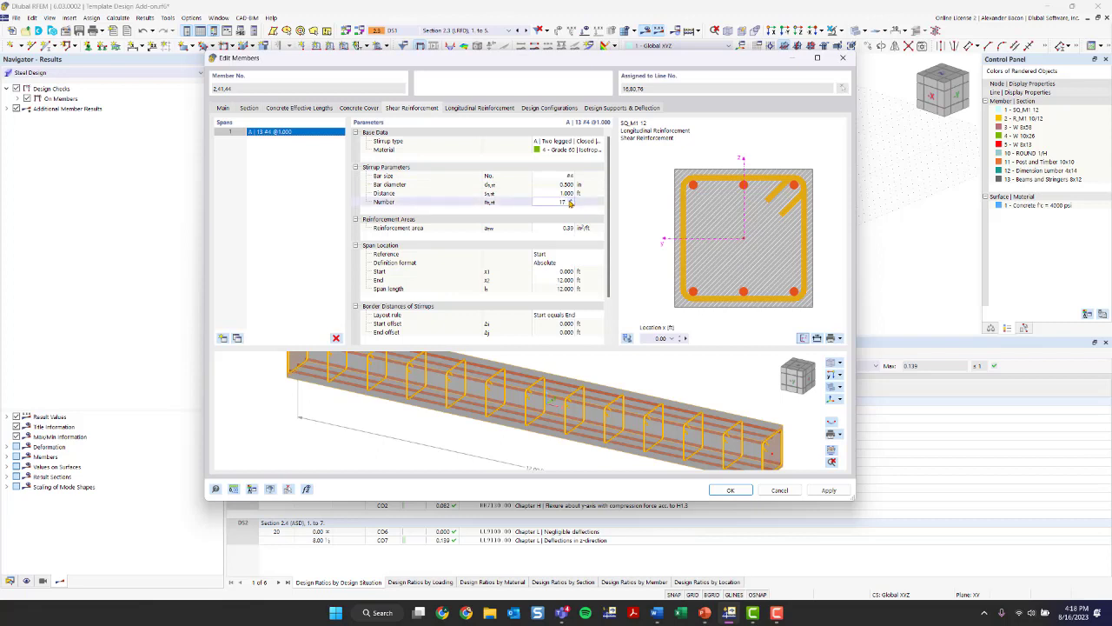
pyautogui.press('Return')
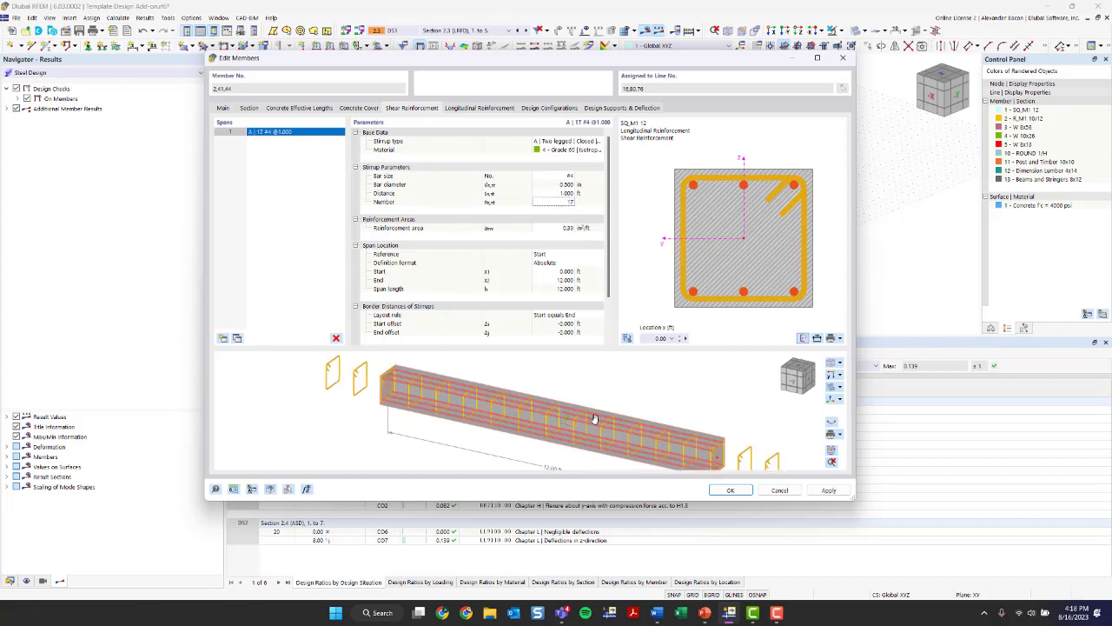
pyautogui.click(567, 202)
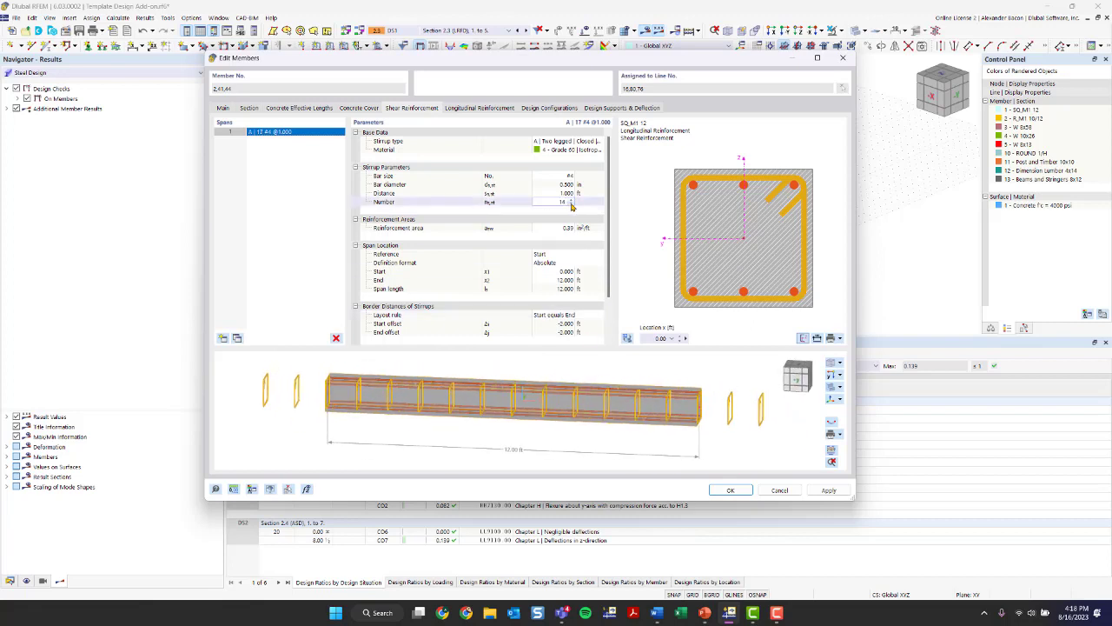
pyautogui.click(571, 205)
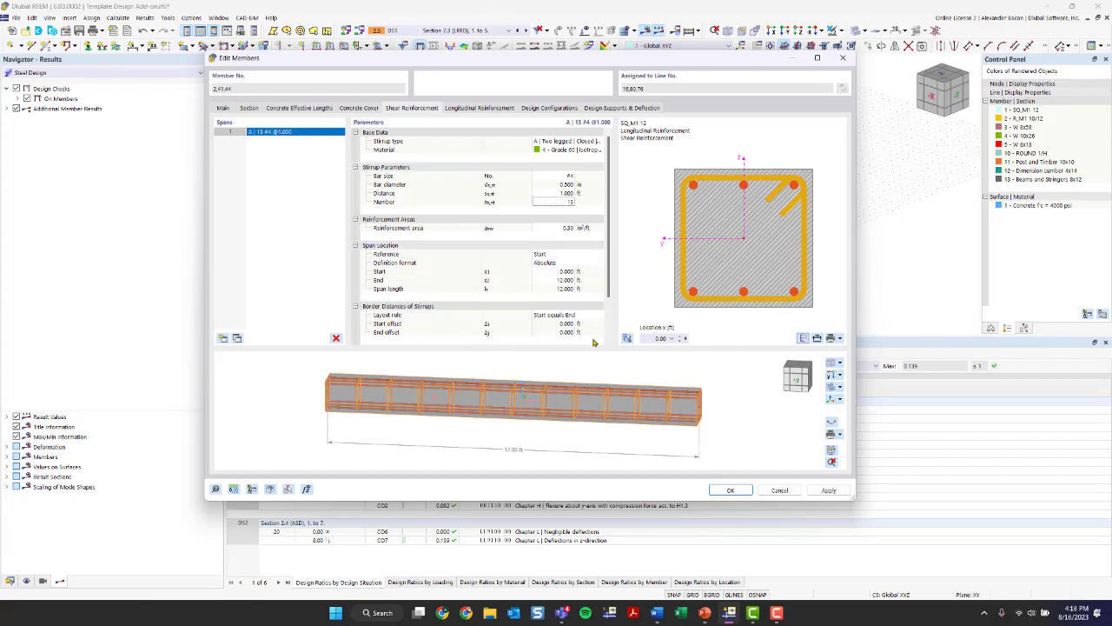
# - Set the stirrup distance to 0.790 ft and the number of stirrups to 15
pyautogui.doubleClick(561, 194)
pyautogui.write('0.670')
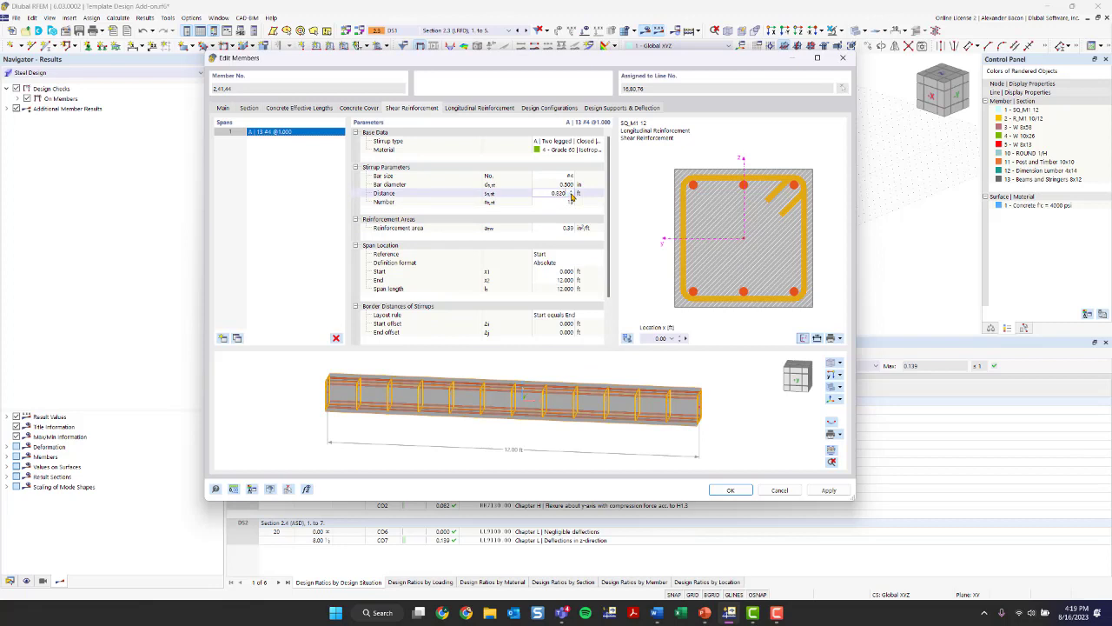
pyautogui.click(570, 195)
pyautogui.click(607, 380)
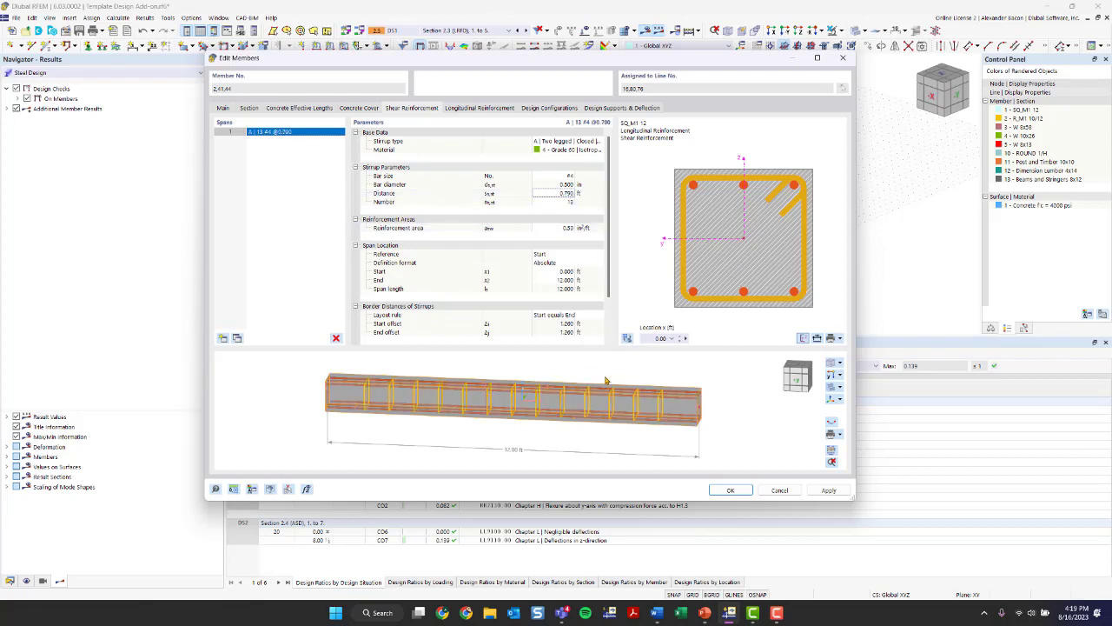
pyautogui.click(570, 203)
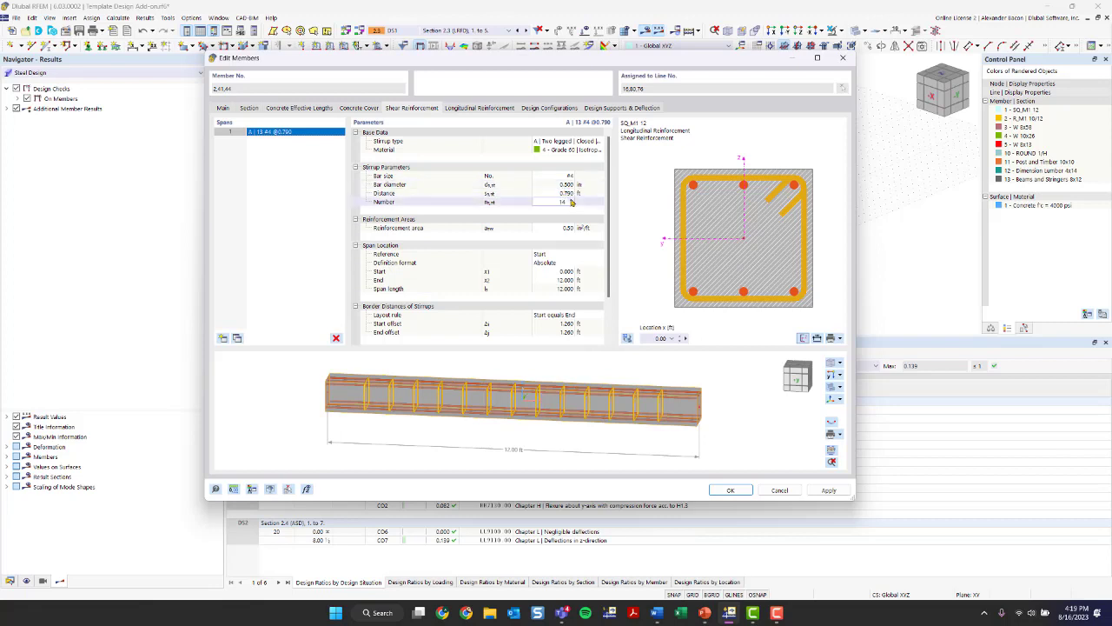
pyautogui.write('15')
pyautogui.click(332, 421)
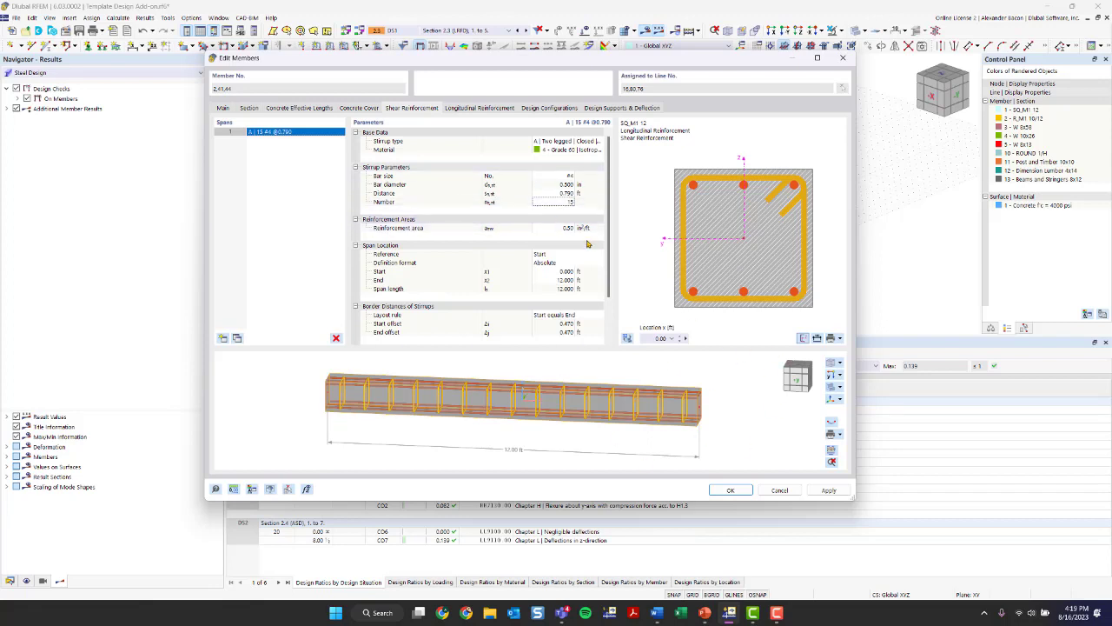
# - Review the stirrup span parameters and add three more shear reinforcement spans along the beam
pyautogui.scroll(-2, 563, 248)
pyautogui.scroll(2, 564, 252)
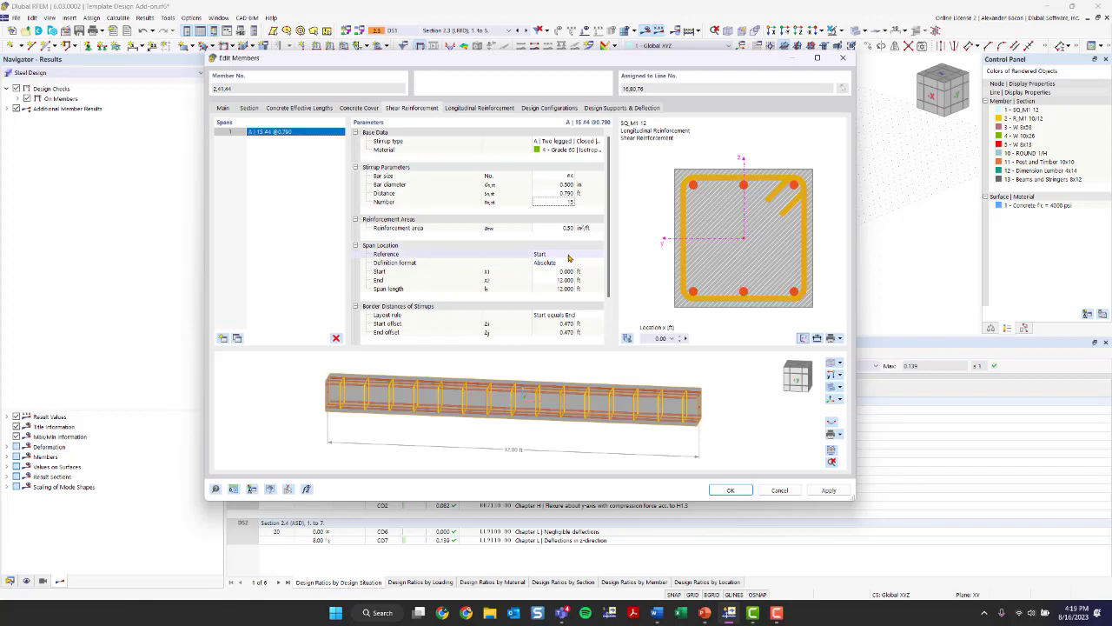
pyautogui.scroll(-2, 570, 258)
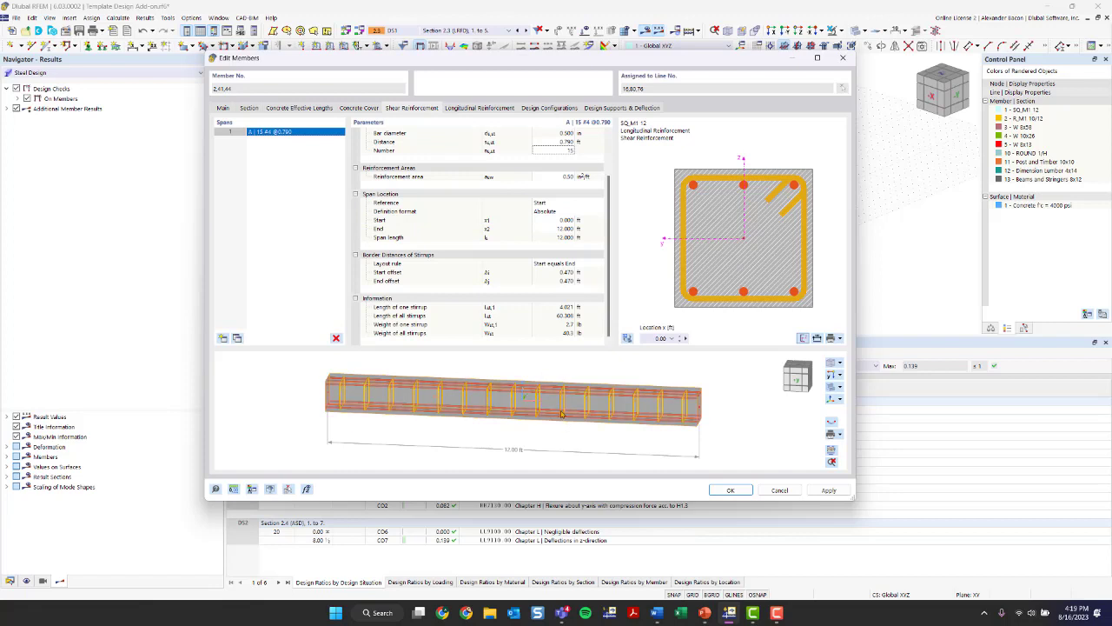
pyautogui.click(223, 339)
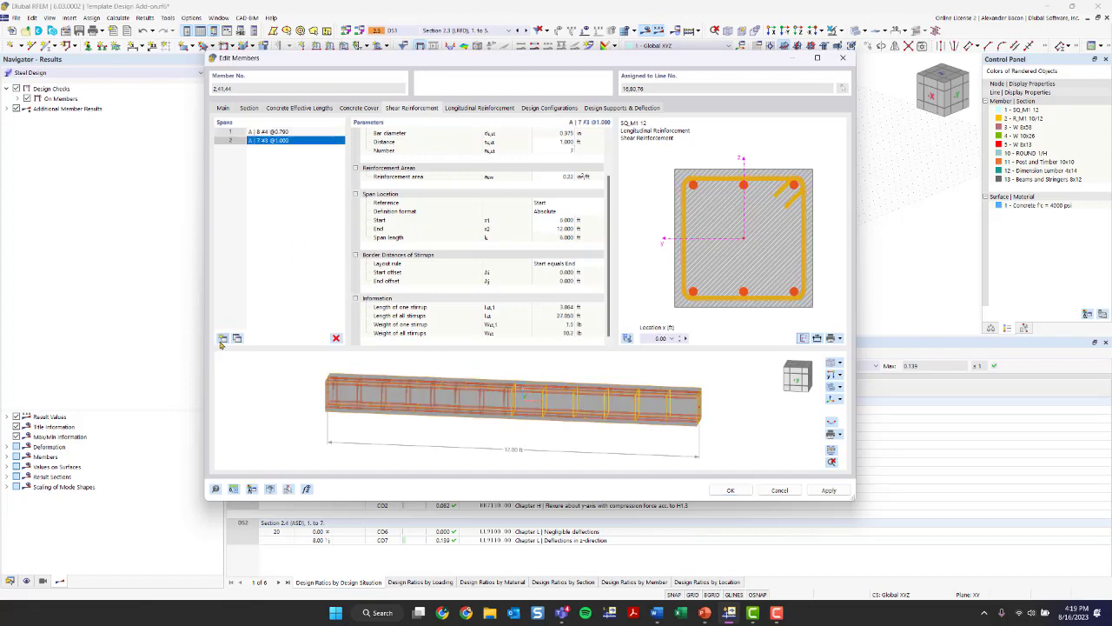
pyautogui.click(223, 340)
pyautogui.click(223, 340)
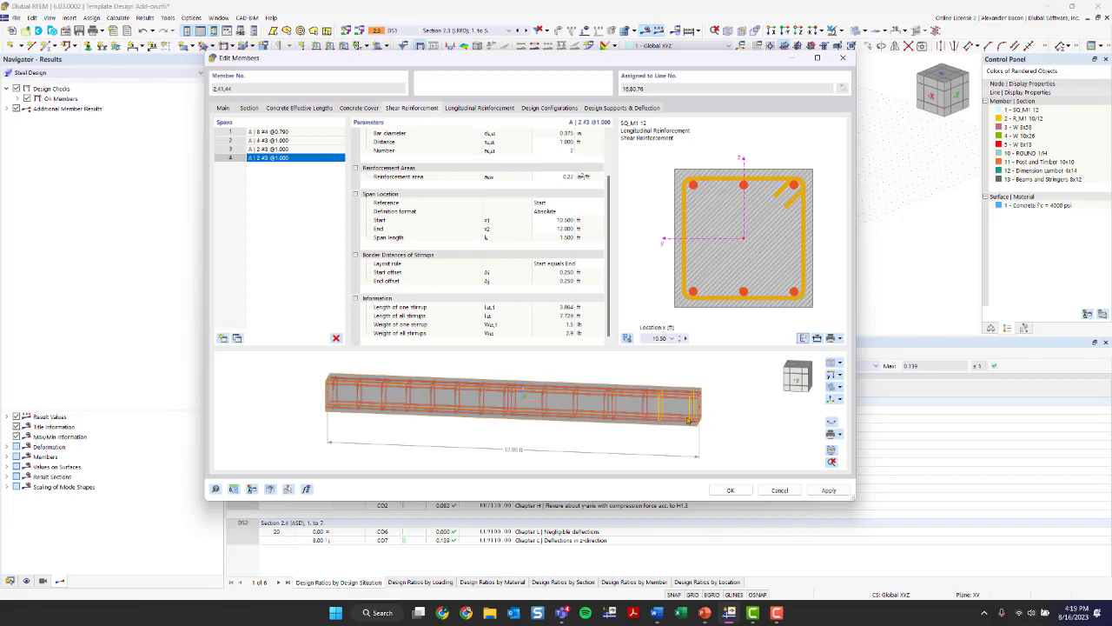
# - Delete shear reinforcement spans until only one full-length span remains
pyautogui.click(336, 338)
pyautogui.click(336, 338)
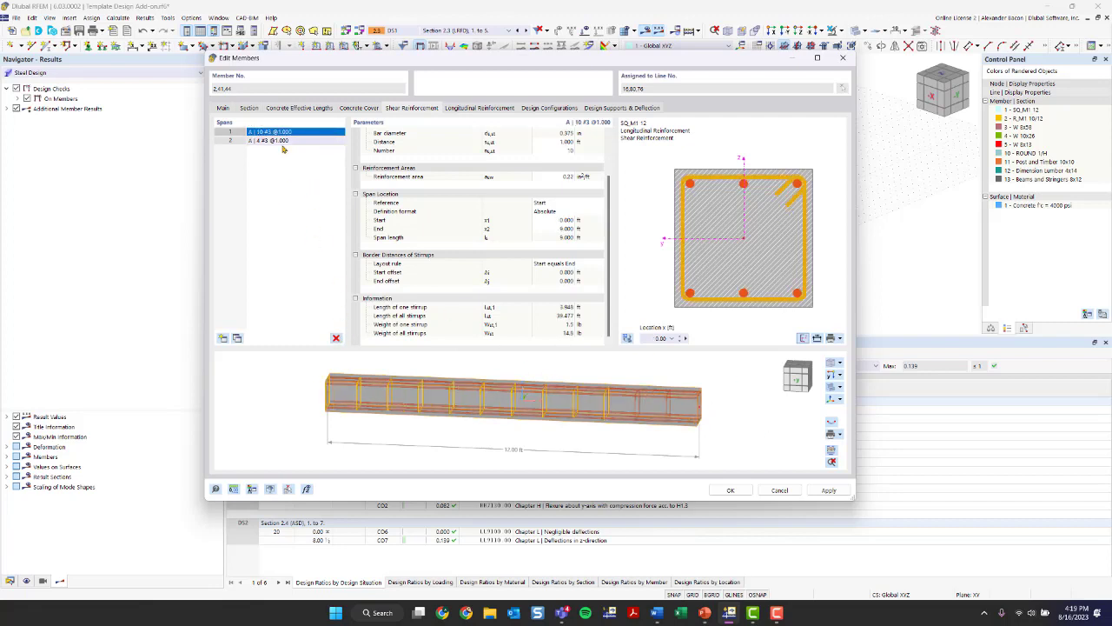
pyautogui.click(337, 338)
# - Set the stirrups of the remaining shear reinforcement span to bar size #4 at a distance of 0.750 ft
pyautogui.scroll(2, 580, 188)
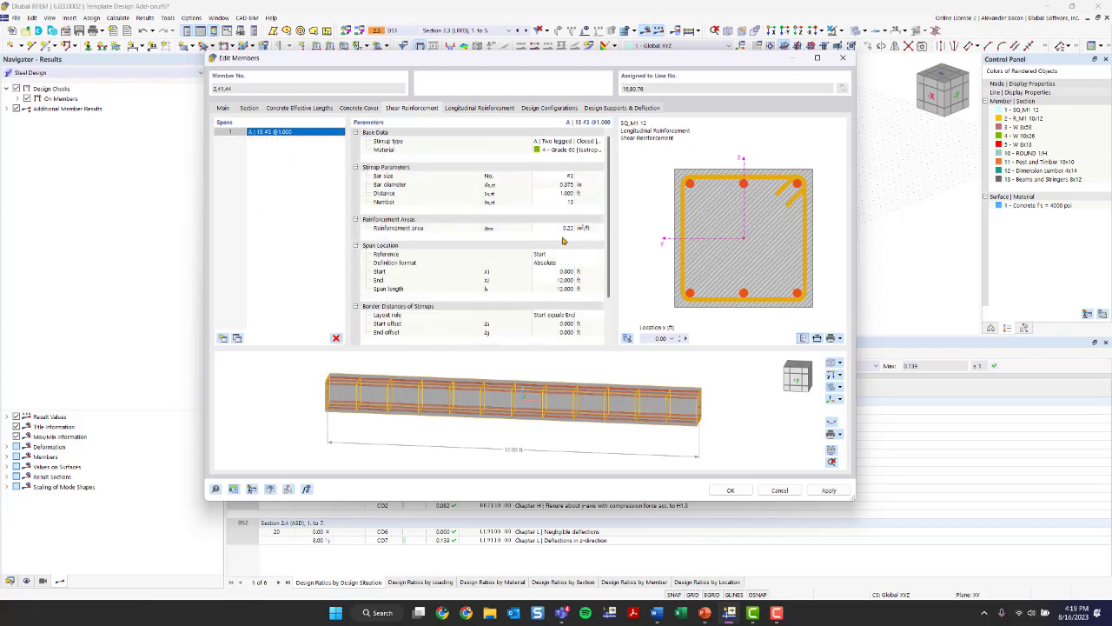
pyautogui.click(569, 178)
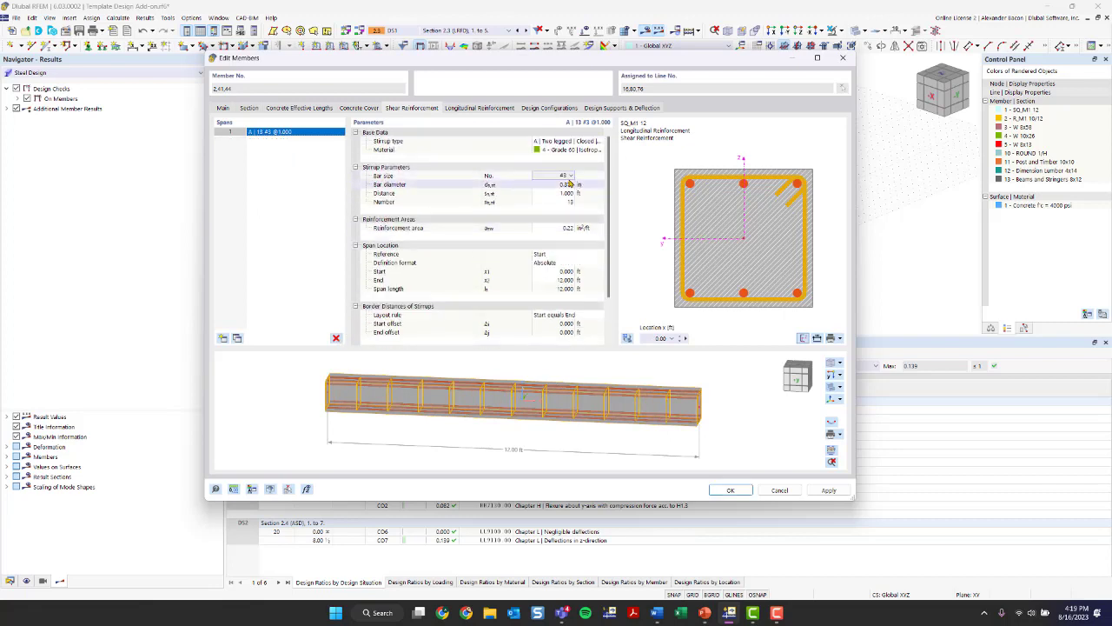
pyautogui.click(569, 176)
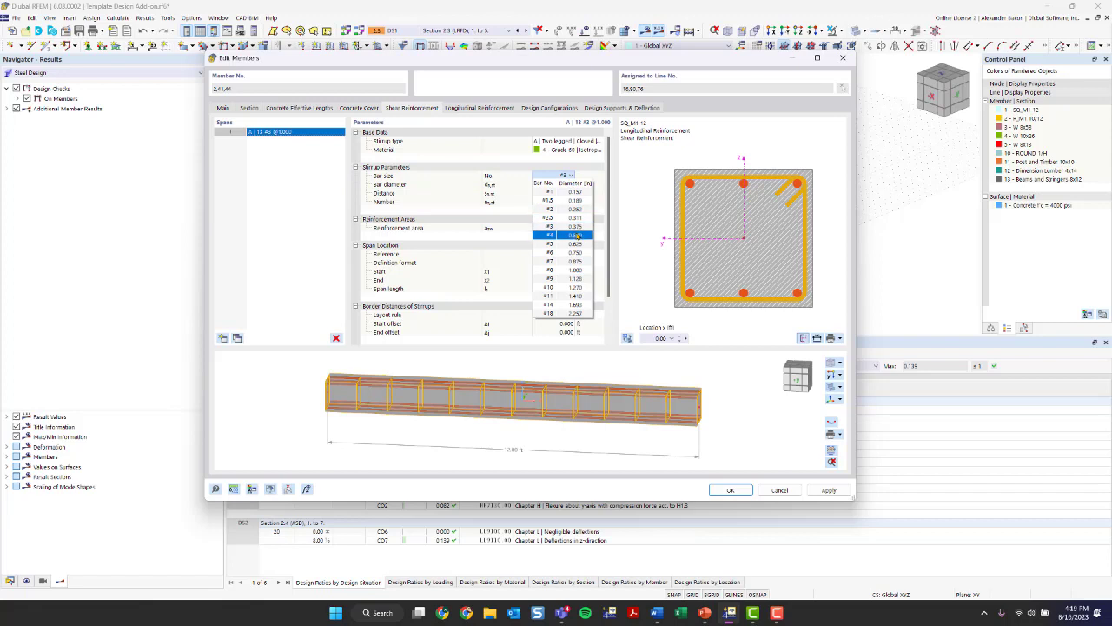
pyautogui.click(563, 231)
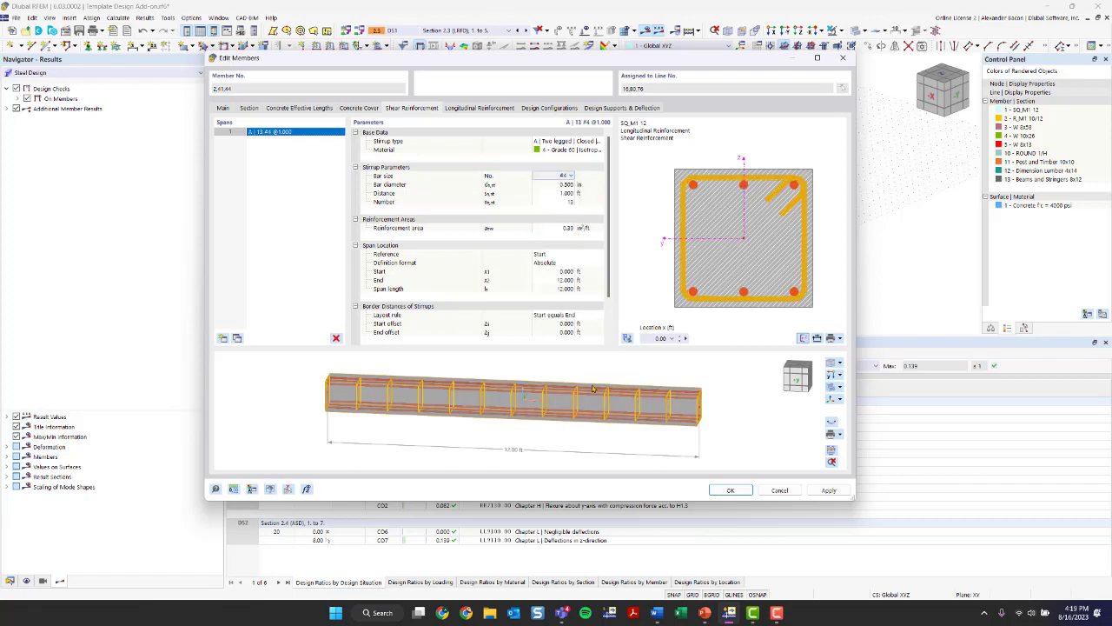
pyautogui.click(570, 194)
pyautogui.write('0.')
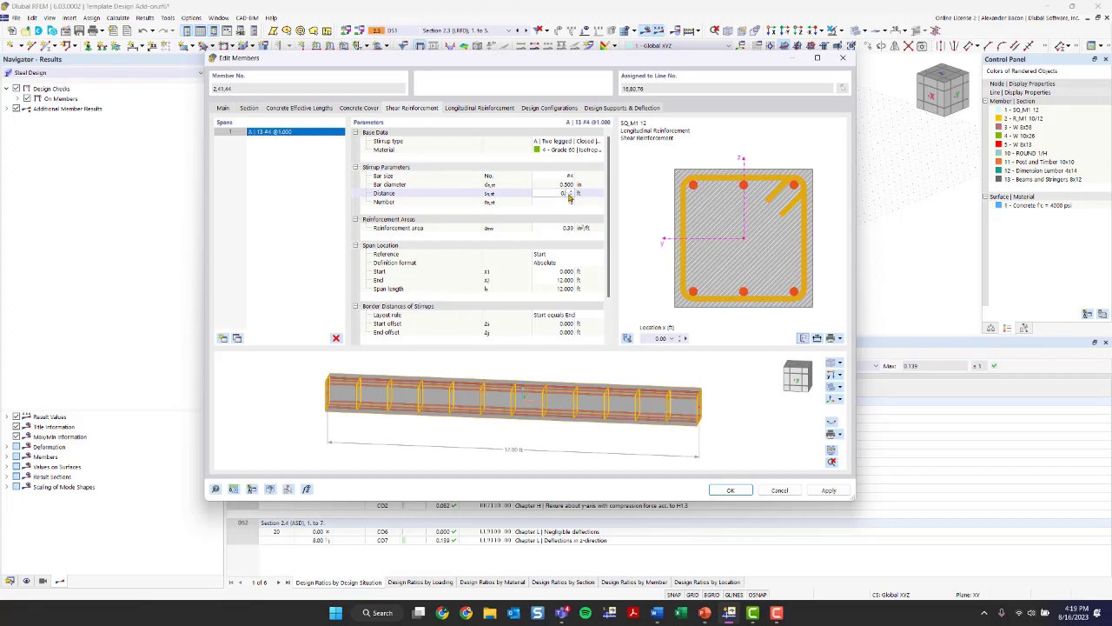
pyautogui.write('75')
pyautogui.press('Return')
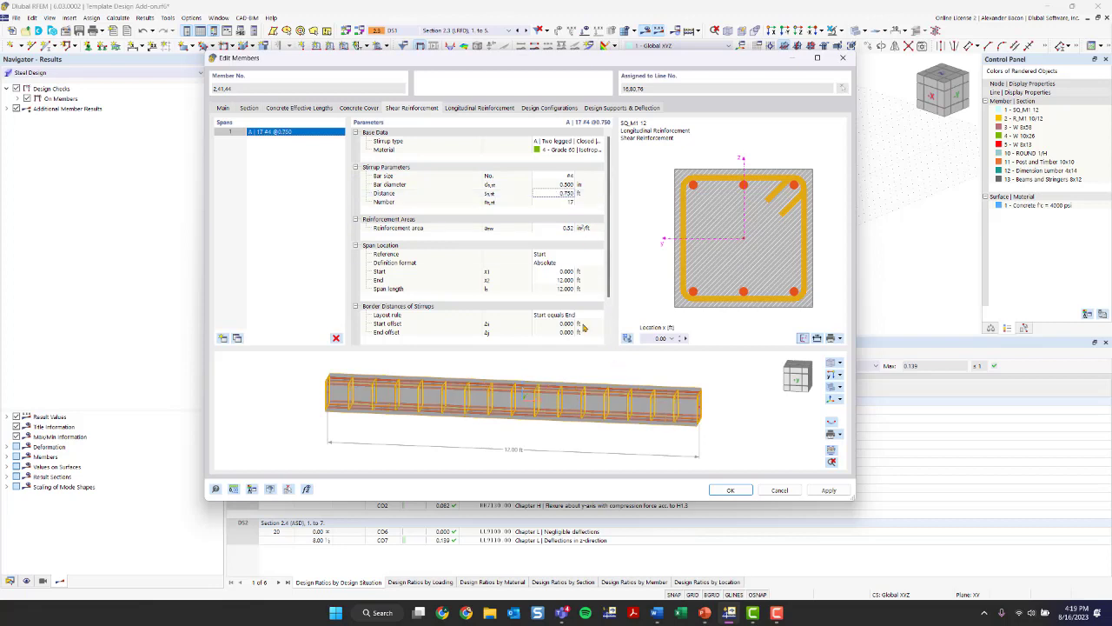
# - Change the longitudinal reinforcement's rebar type to Uniformly surrounding
pyautogui.click(463, 110)
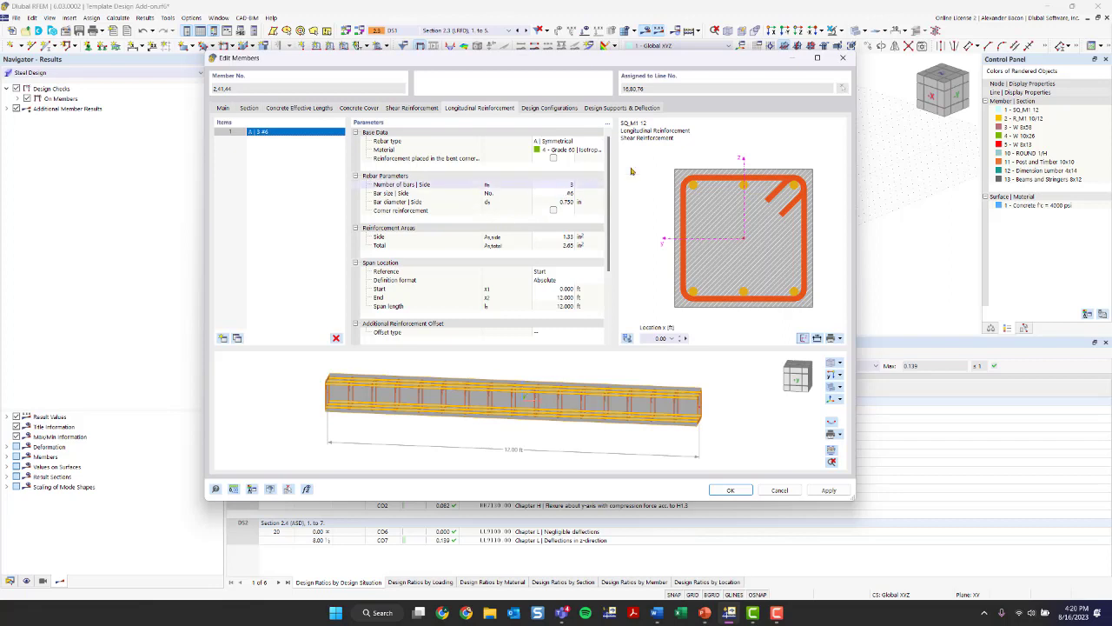
pyautogui.click(576, 142)
pyautogui.click(576, 143)
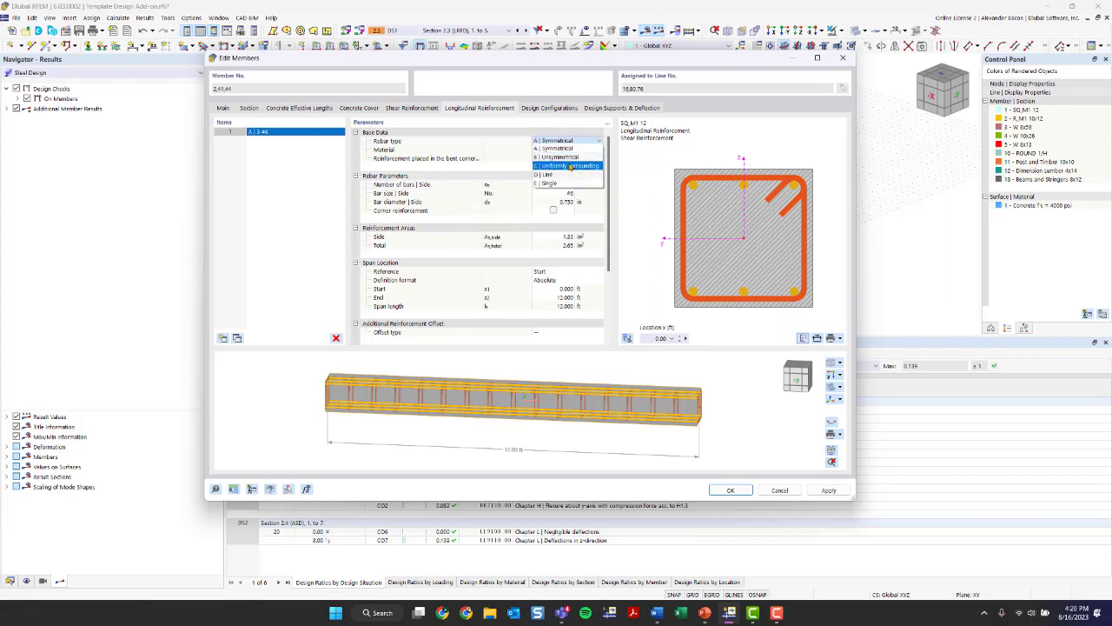
pyautogui.click(572, 166)
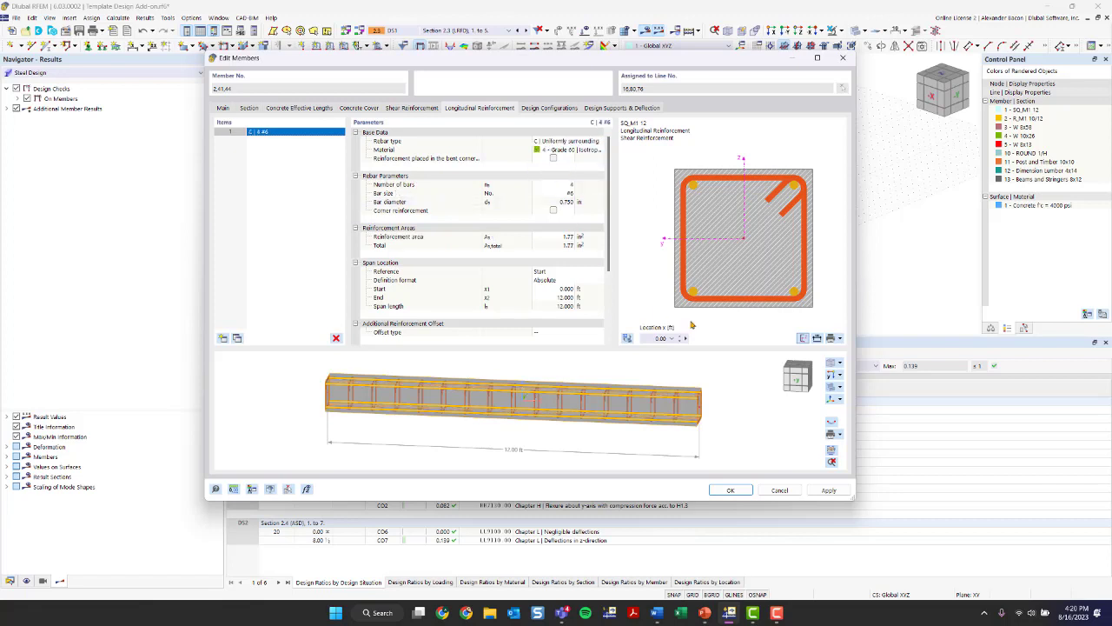
pyautogui.keyDown('ctrl'); pyautogui.moveTo(686, 409); pyautogui.dragTo(621, 404, button='middle'); pyautogui.keyUp('ctrl')
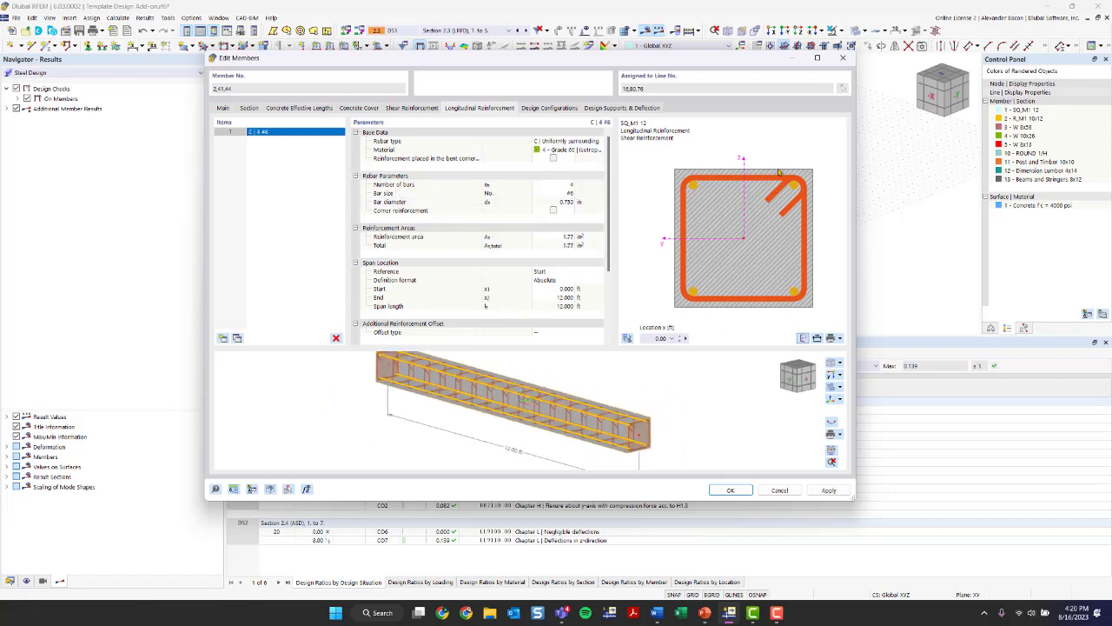
# - Set the bar size of the uniformly surrounding longitudinal reinforcement to #8
pyautogui.doubleClick(564, 185)
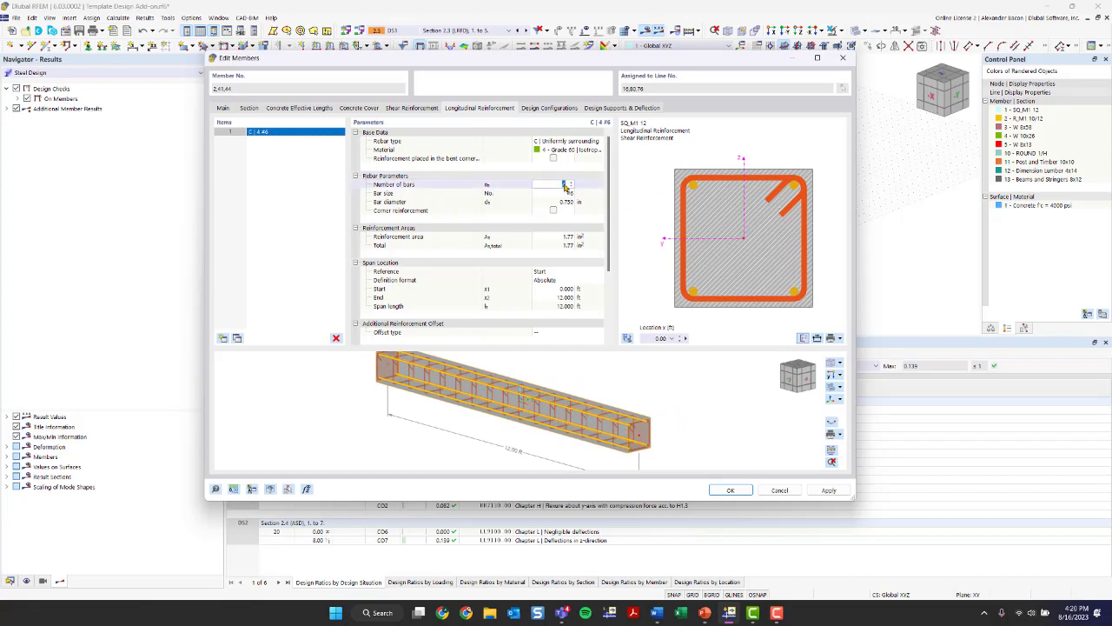
pyautogui.click(658, 614)
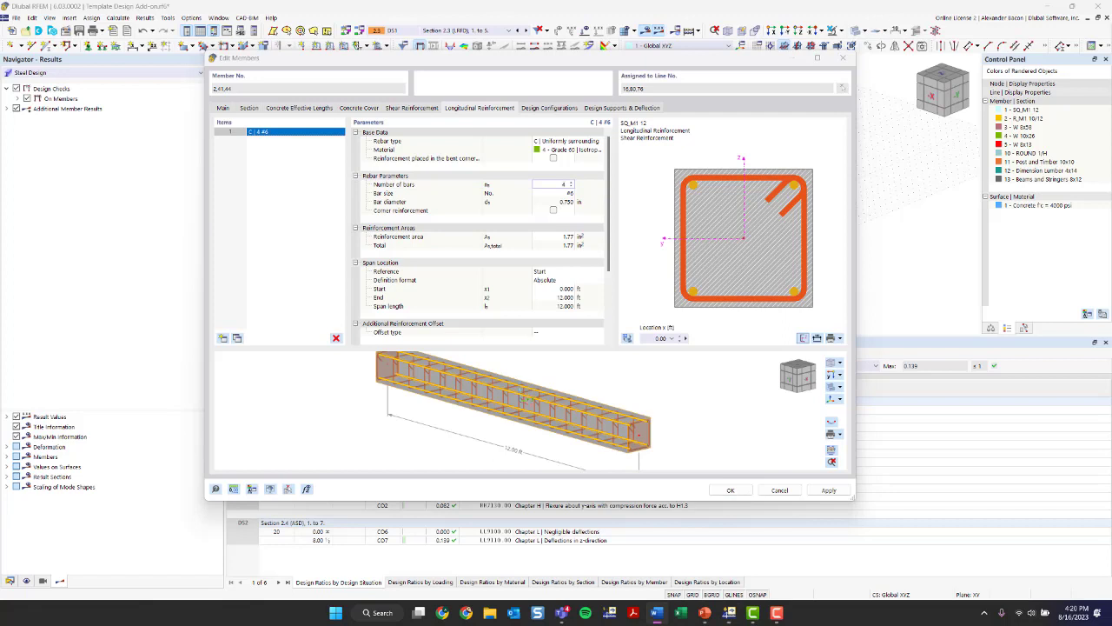
pyautogui.click(573, 193)
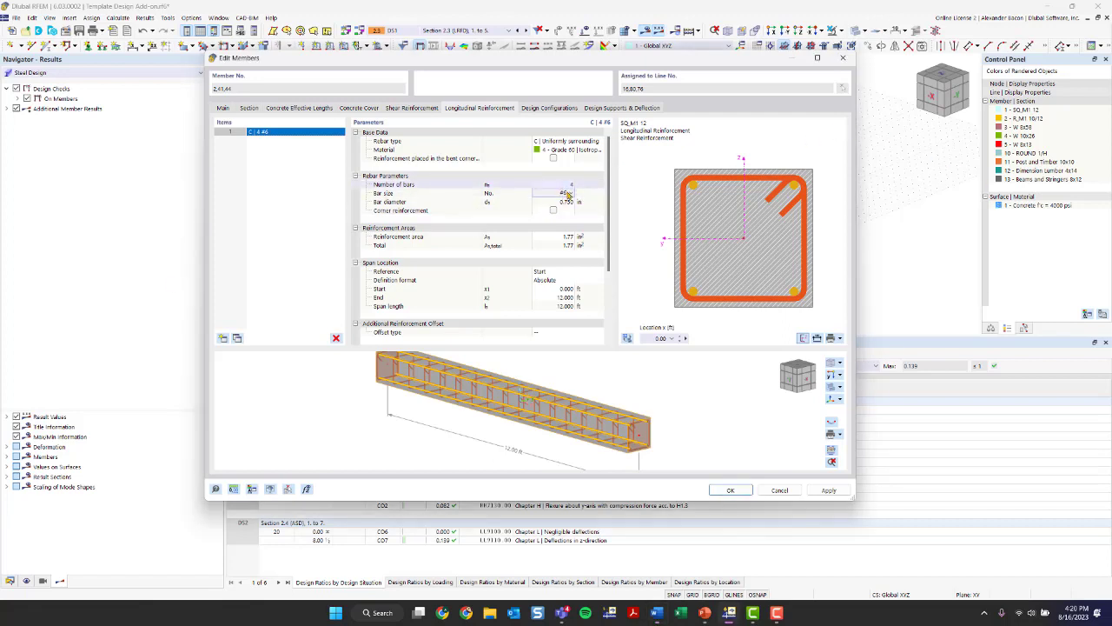
pyautogui.click(570, 193)
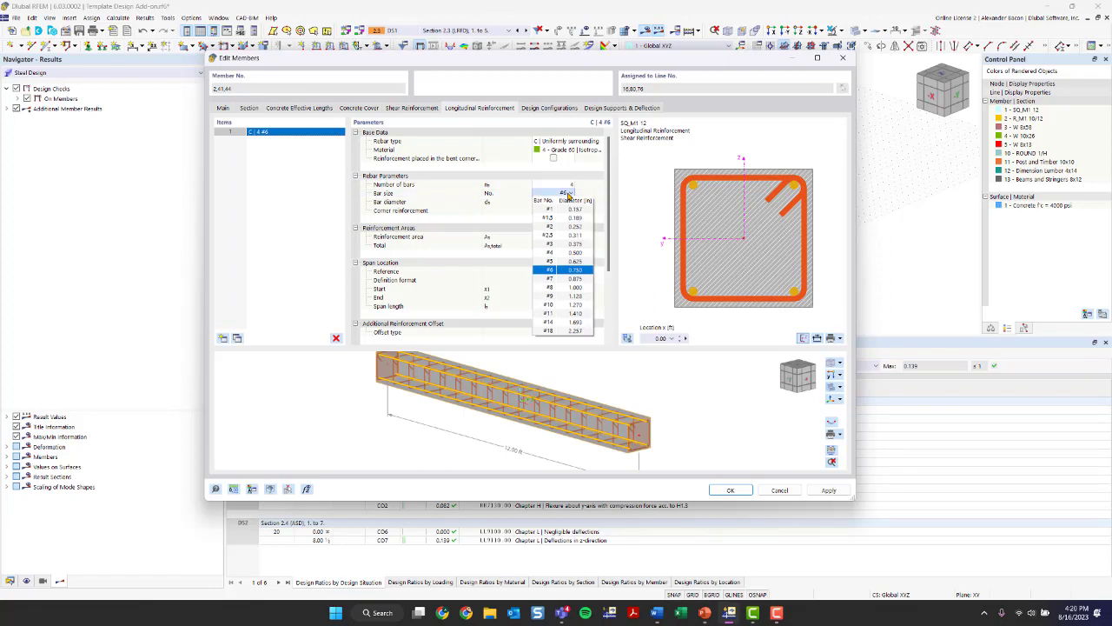
pyautogui.click(564, 289)
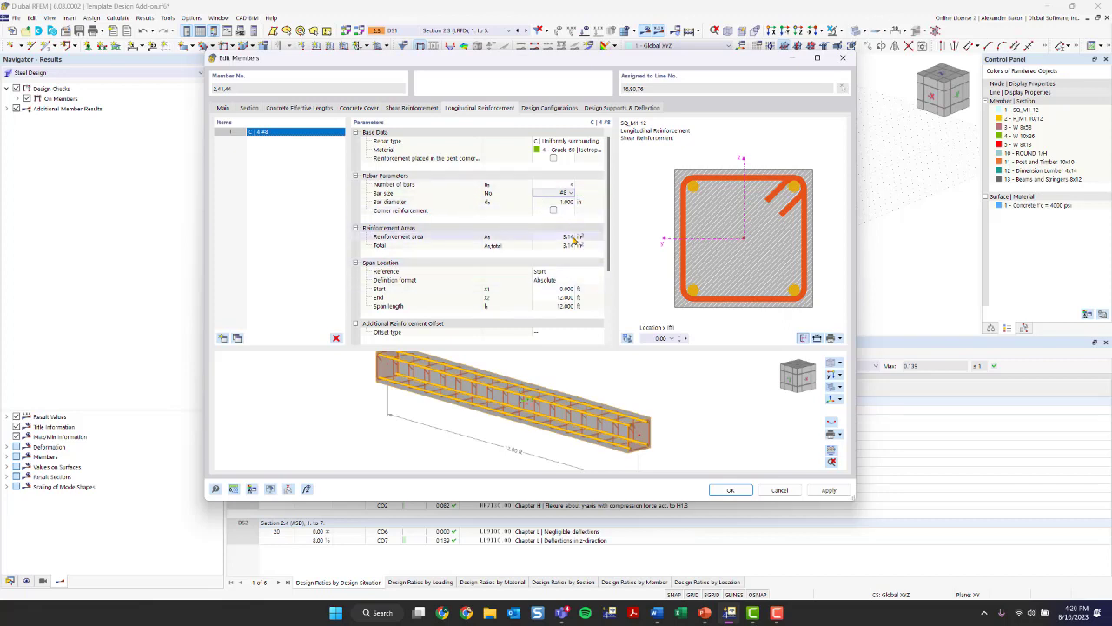
# - Review the additional offset and start anchorage options of the longitudinal reinforcement
pyautogui.scroll(-3, 570, 291)
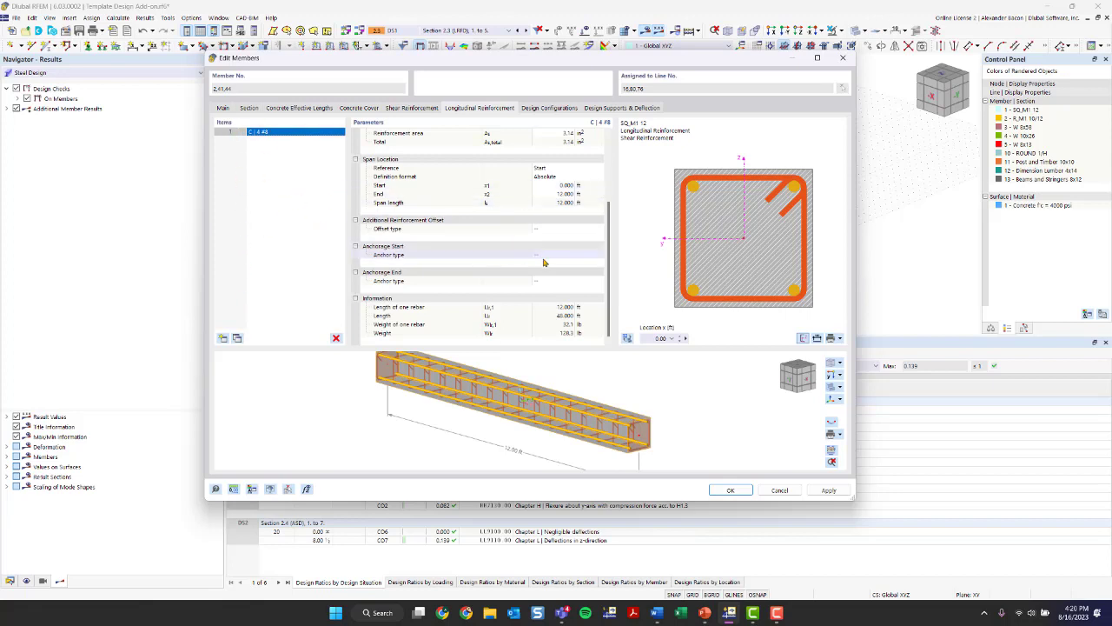
pyautogui.click(545, 231)
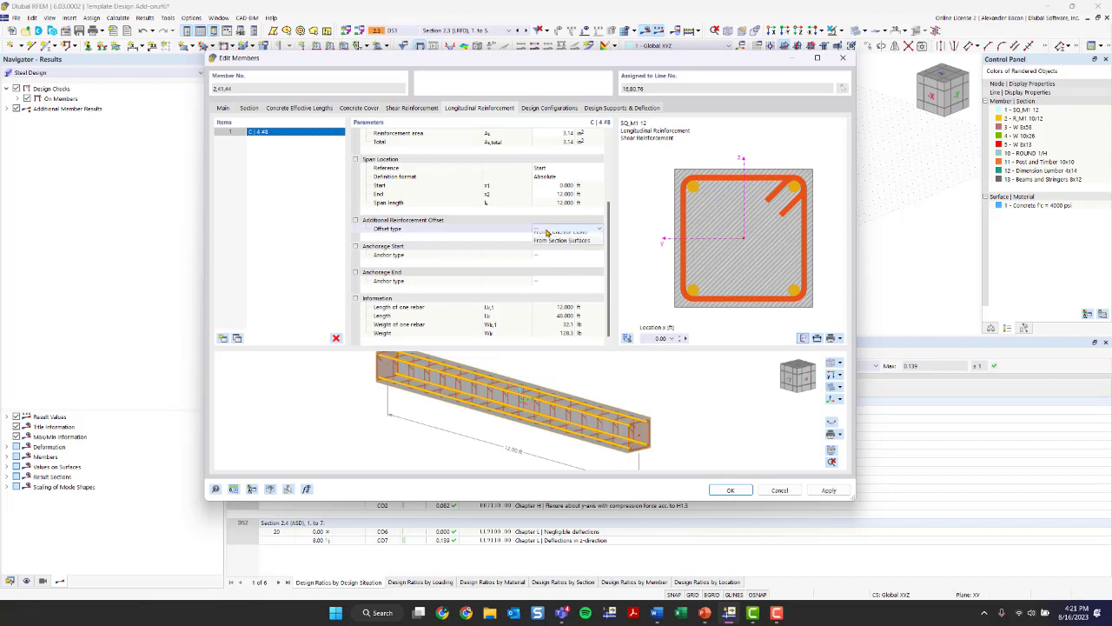
pyautogui.click(558, 257)
pyautogui.click(558, 256)
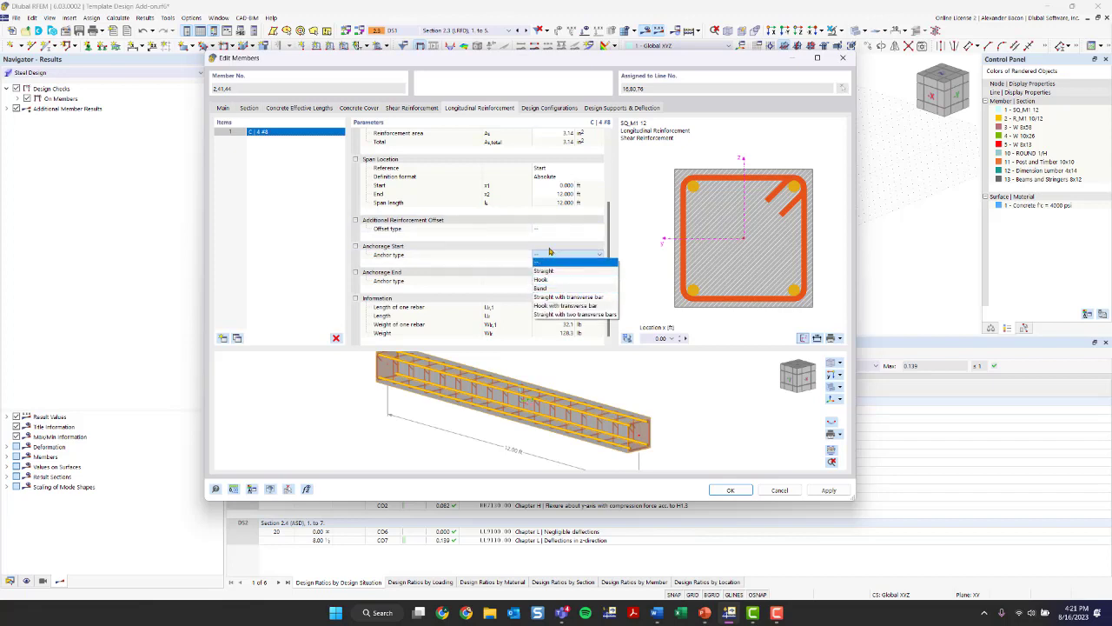
pyautogui.click(551, 261)
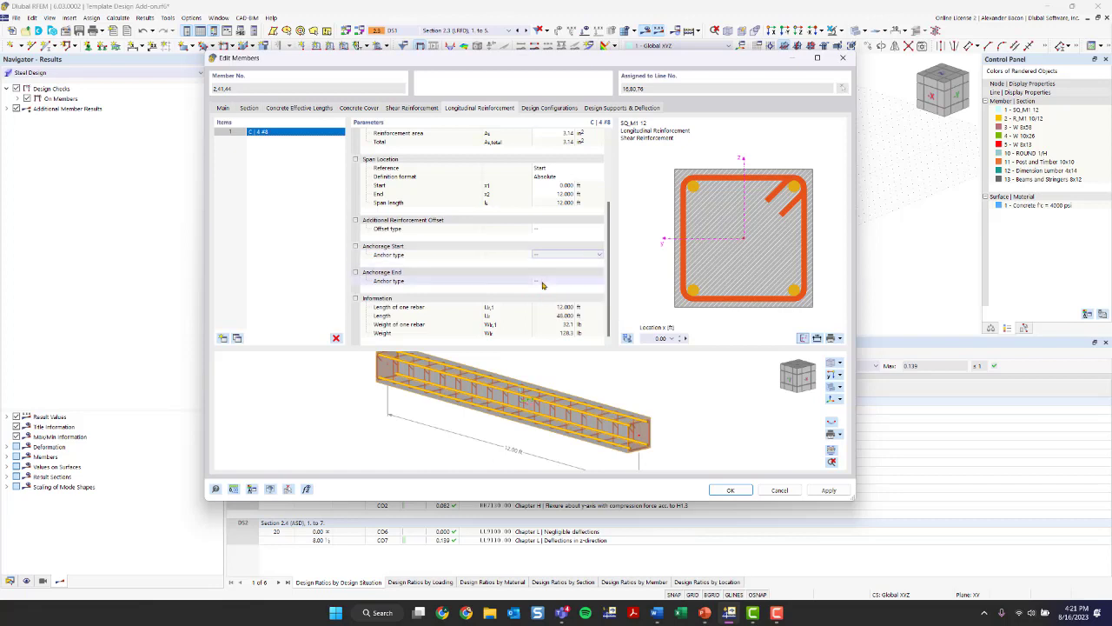
pyautogui.scroll(3, 541, 278)
# - Examine the default ACI 318-19 strength configuration's parameters for members, stability, surfaces and punching
pyautogui.click(547, 108)
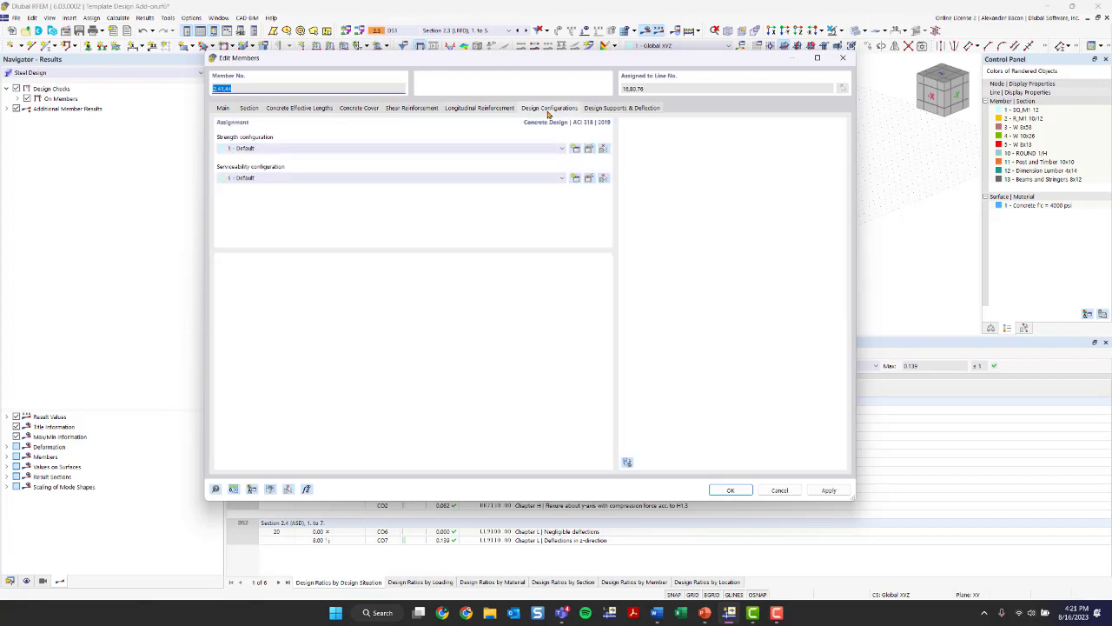
pyautogui.click(590, 149)
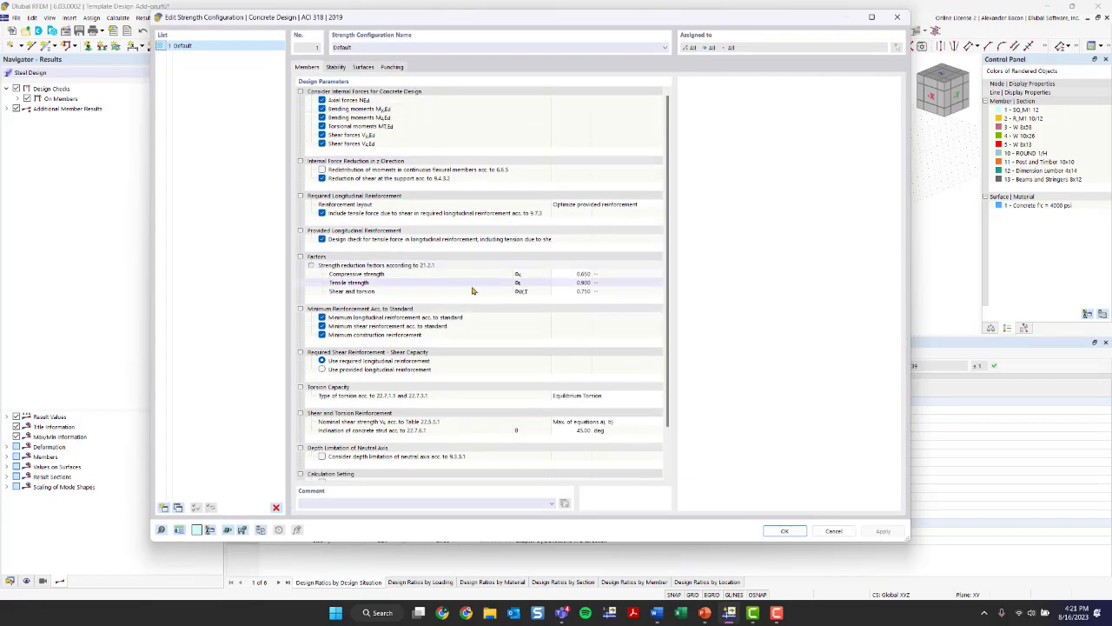
pyautogui.scroll(-1, 473, 290)
pyautogui.scroll(1, 477, 300)
pyautogui.click(337, 67)
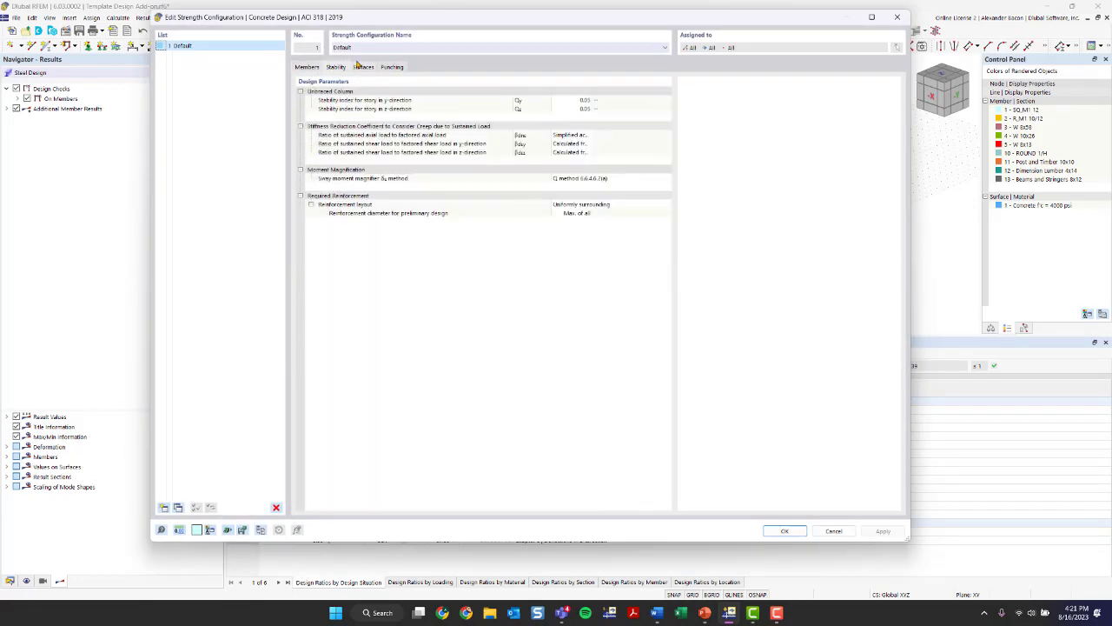
pyautogui.click(360, 67)
pyautogui.click(396, 67)
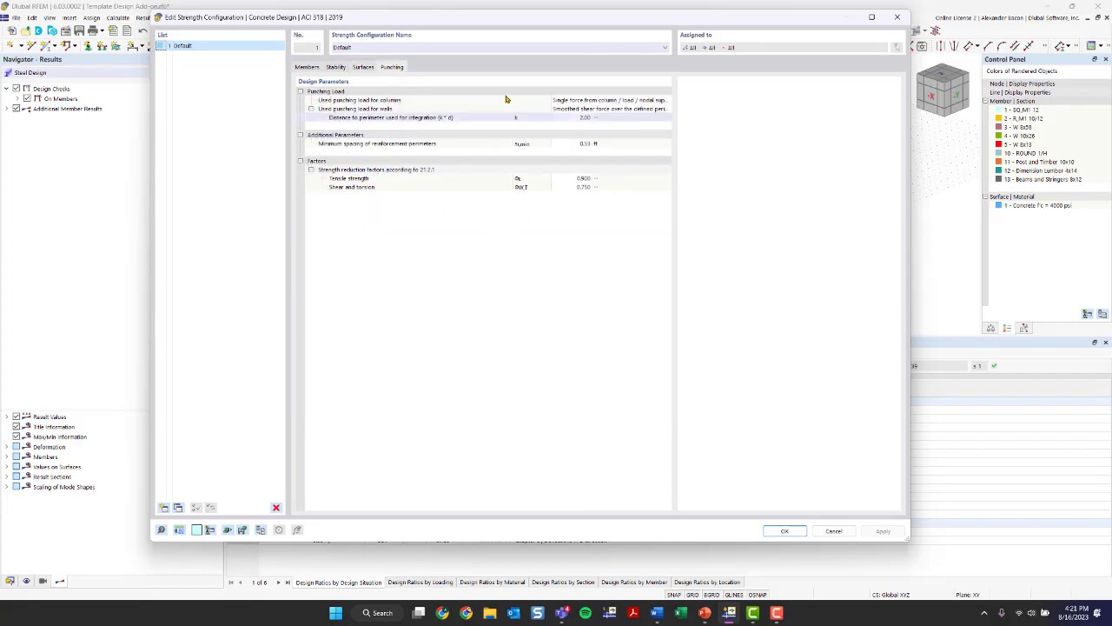
pyautogui.click(892, 21)
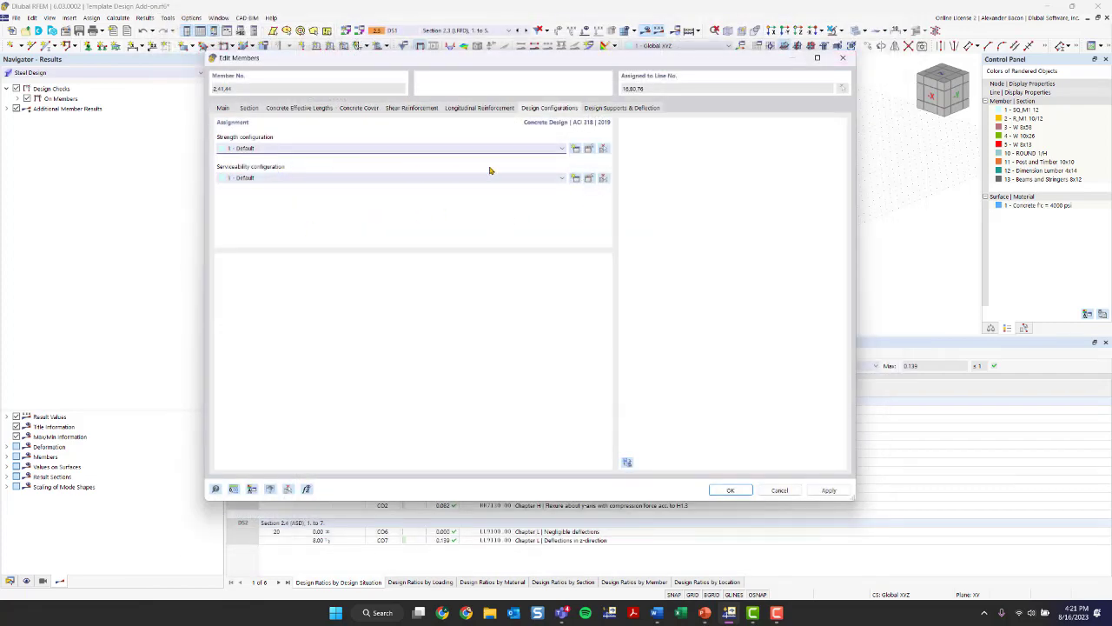
# - Review the default serviceability configuration and the design supports and deflection settings, and accept the member edits
pyautogui.click(590, 178)
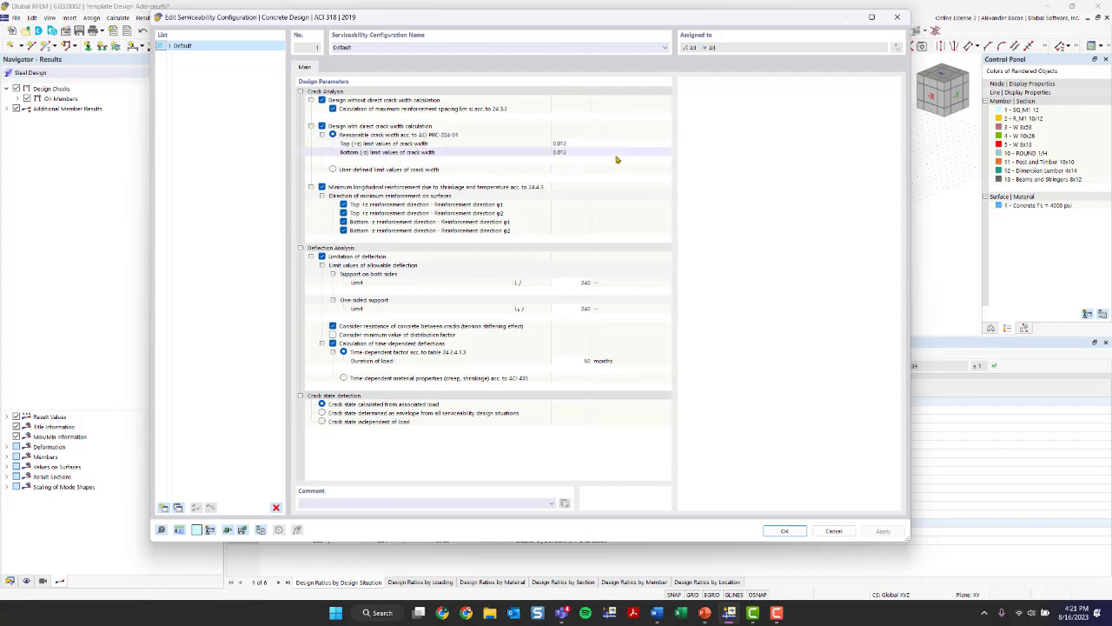
pyautogui.click(898, 15)
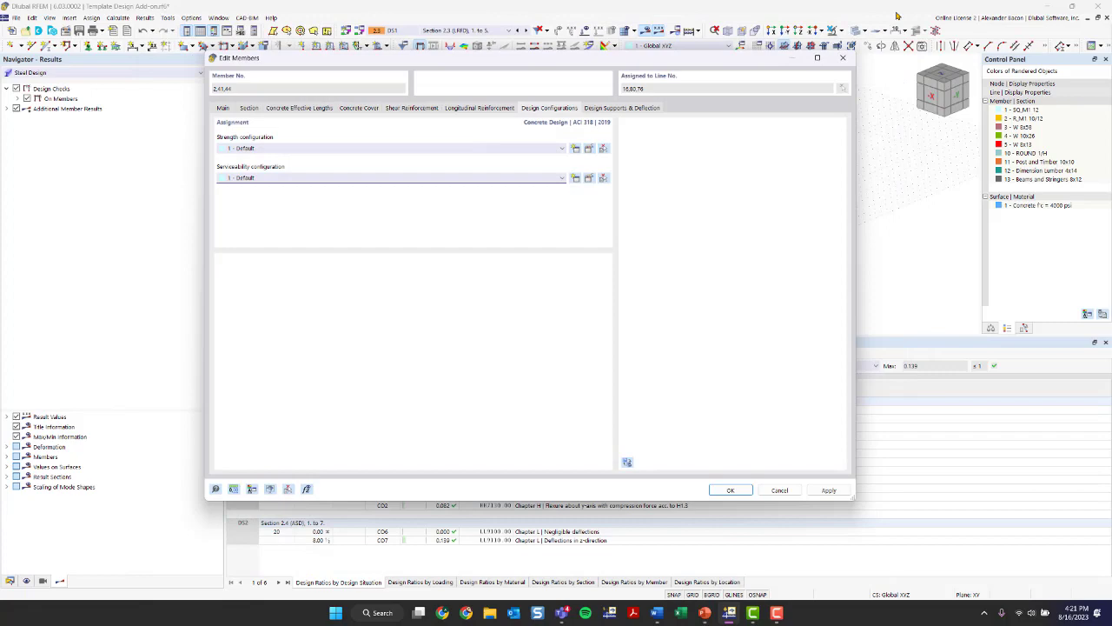
pyautogui.click(646, 109)
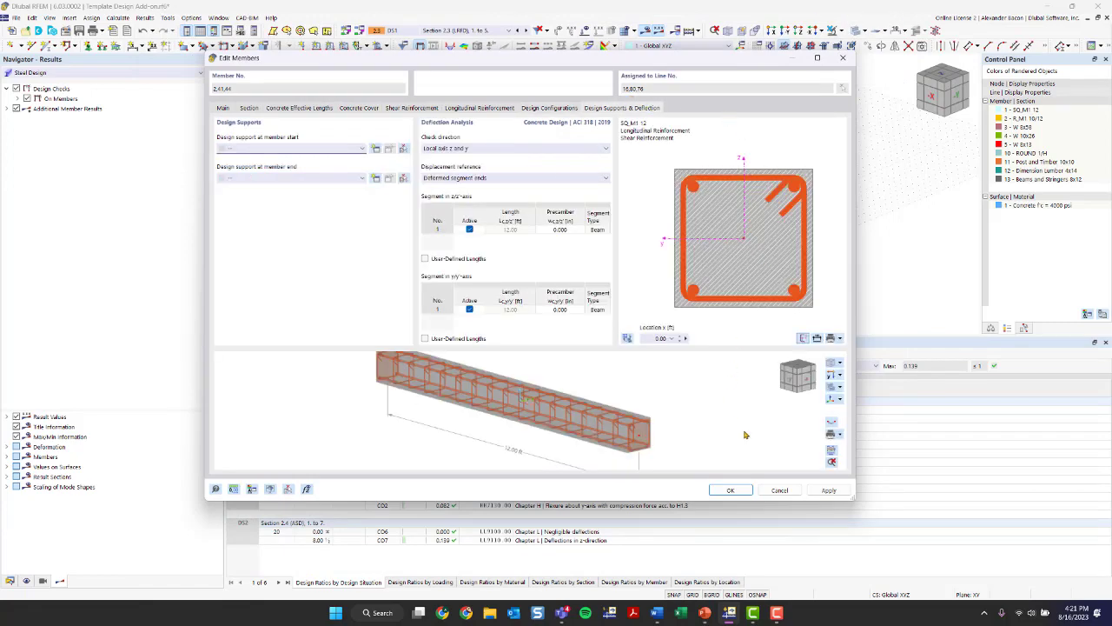
pyautogui.click(730, 490)
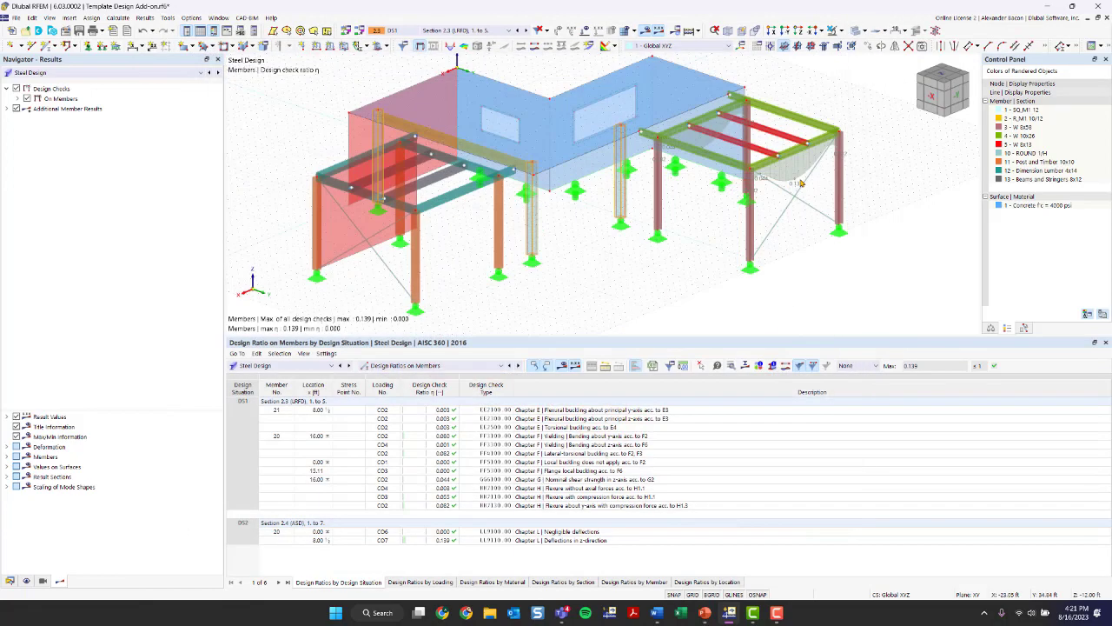
# - Calculate the Concrete Design results and display the design ratios on members
pyautogui.click(285, 365)
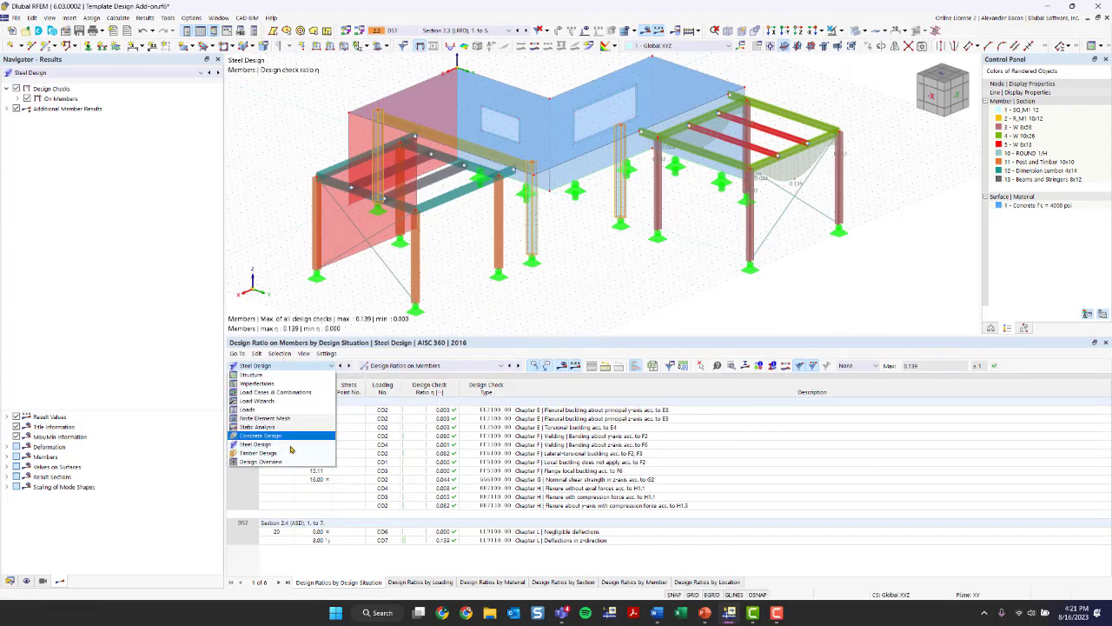
pyautogui.click(262, 435)
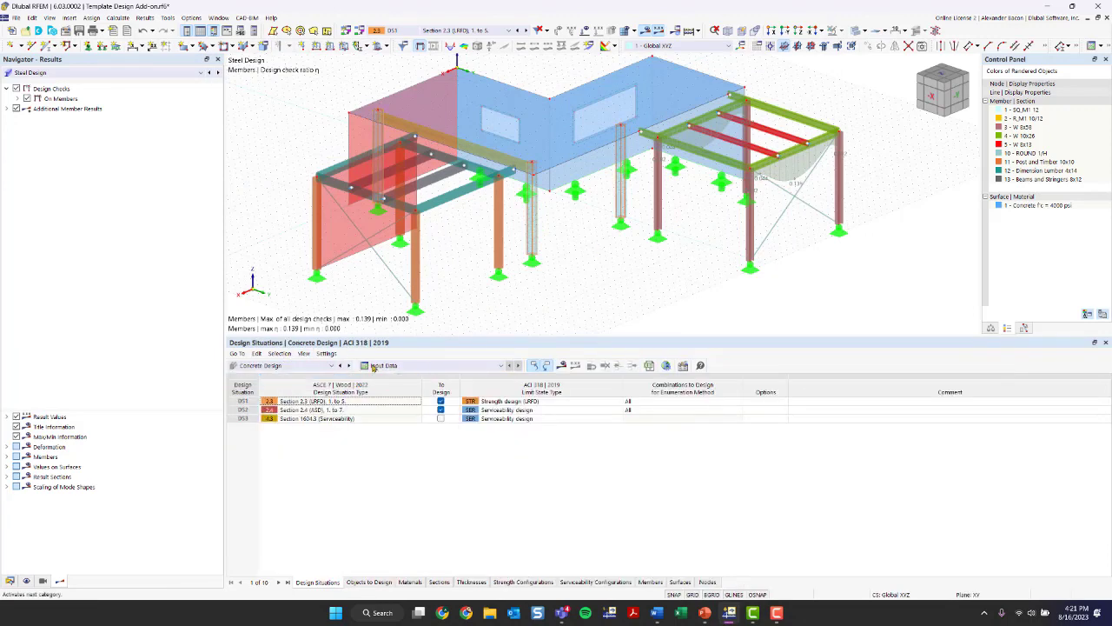
pyautogui.click(561, 365)
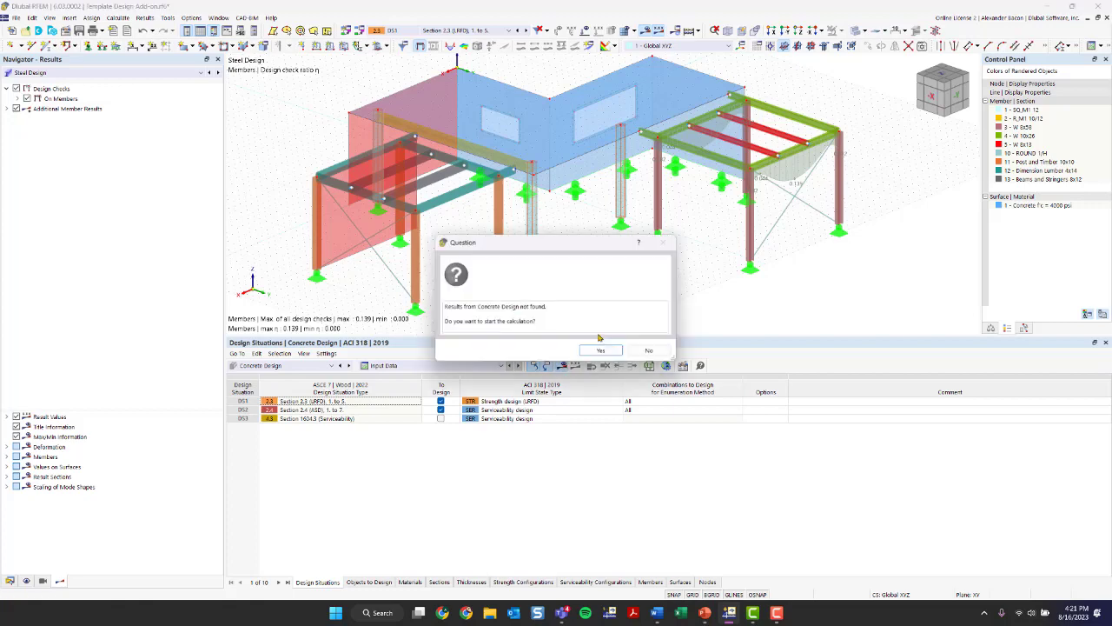
pyautogui.click(600, 350)
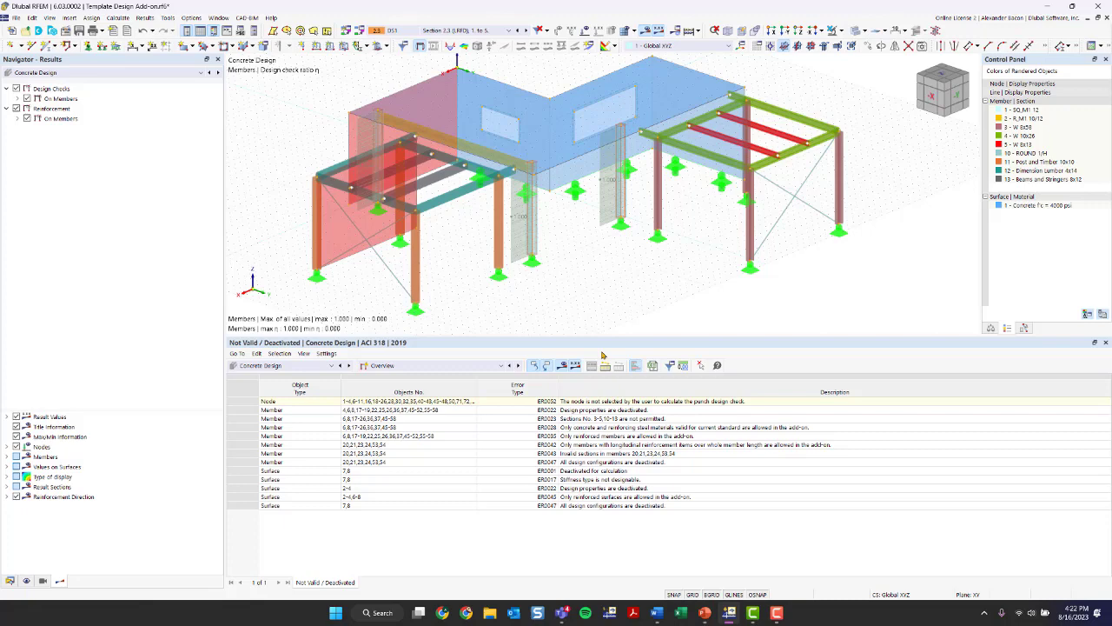
pyautogui.click(473, 364)
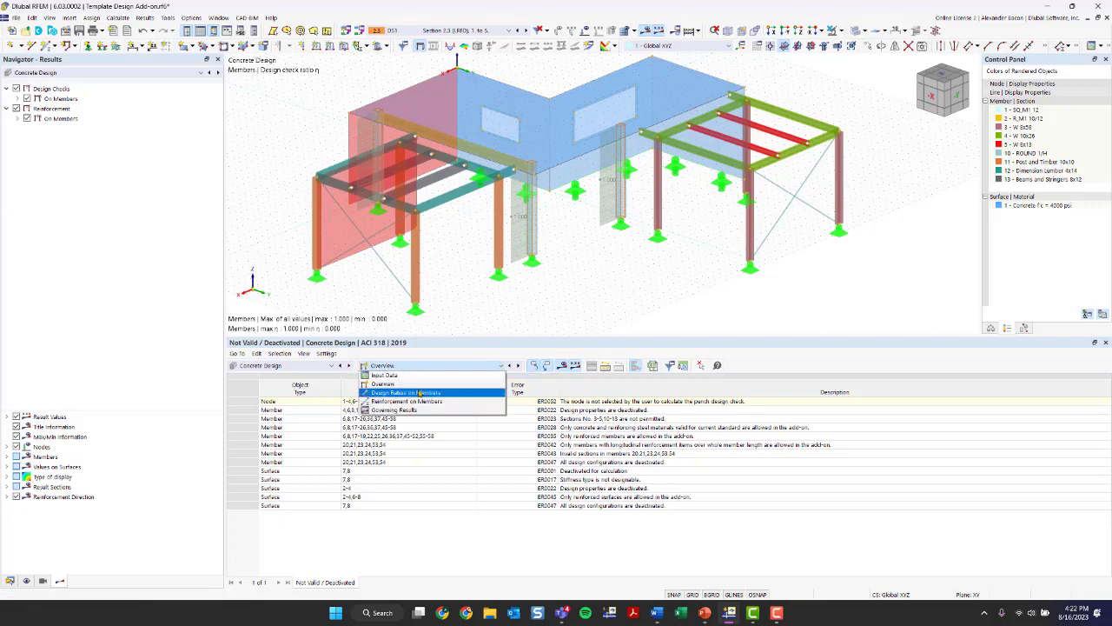
pyautogui.click(420, 395)
# - Show the objects to design in the Concrete Design input data
pyautogui.click(414, 364)
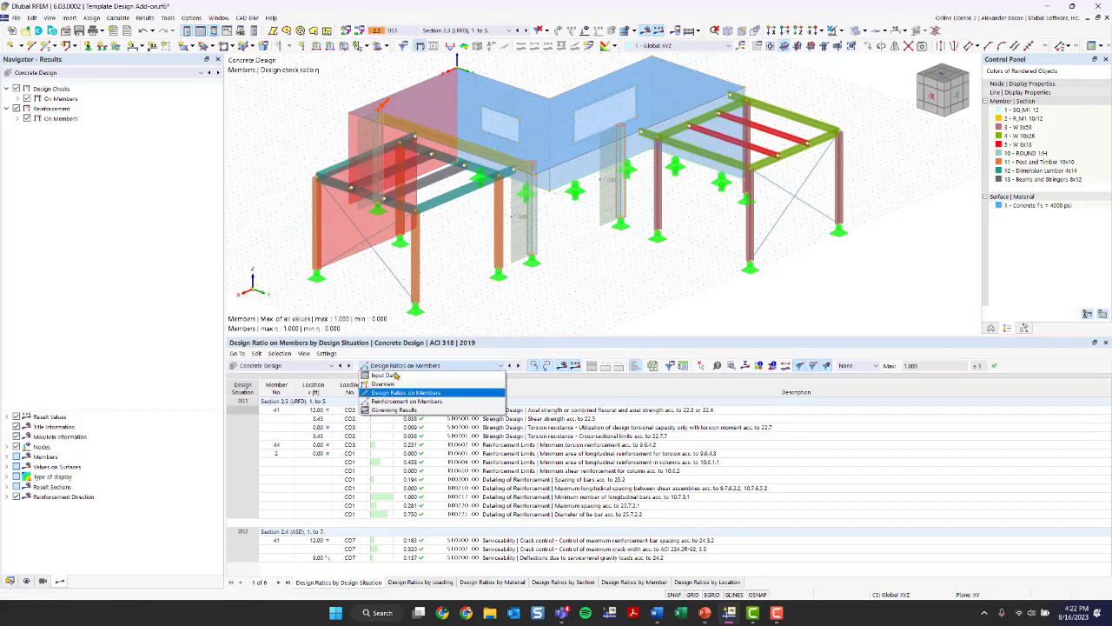
pyautogui.click(388, 376)
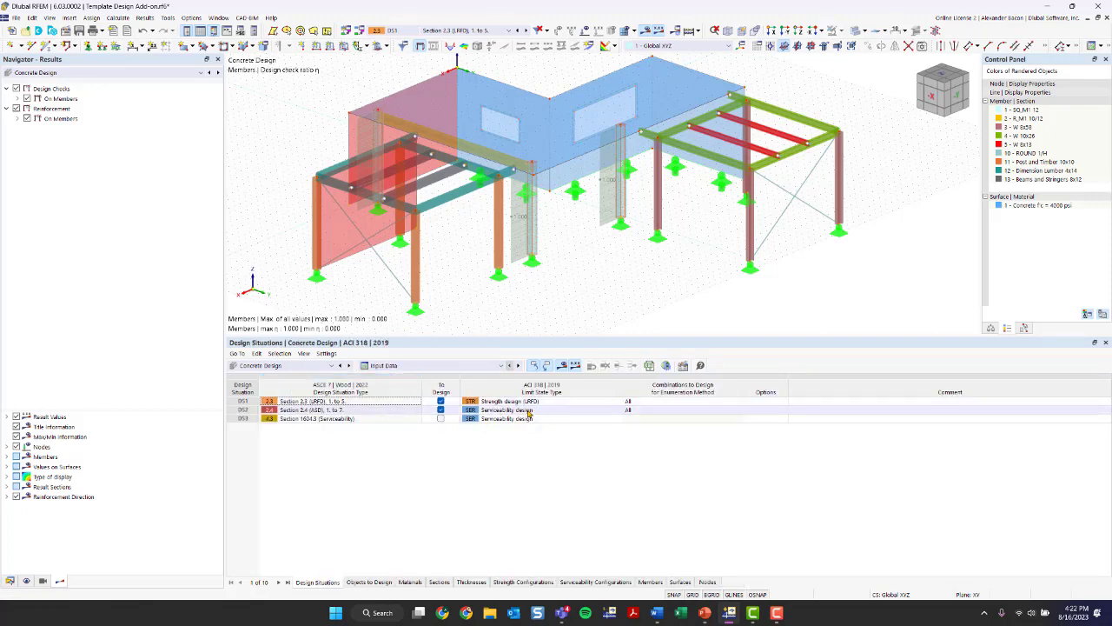
pyautogui.click(368, 581)
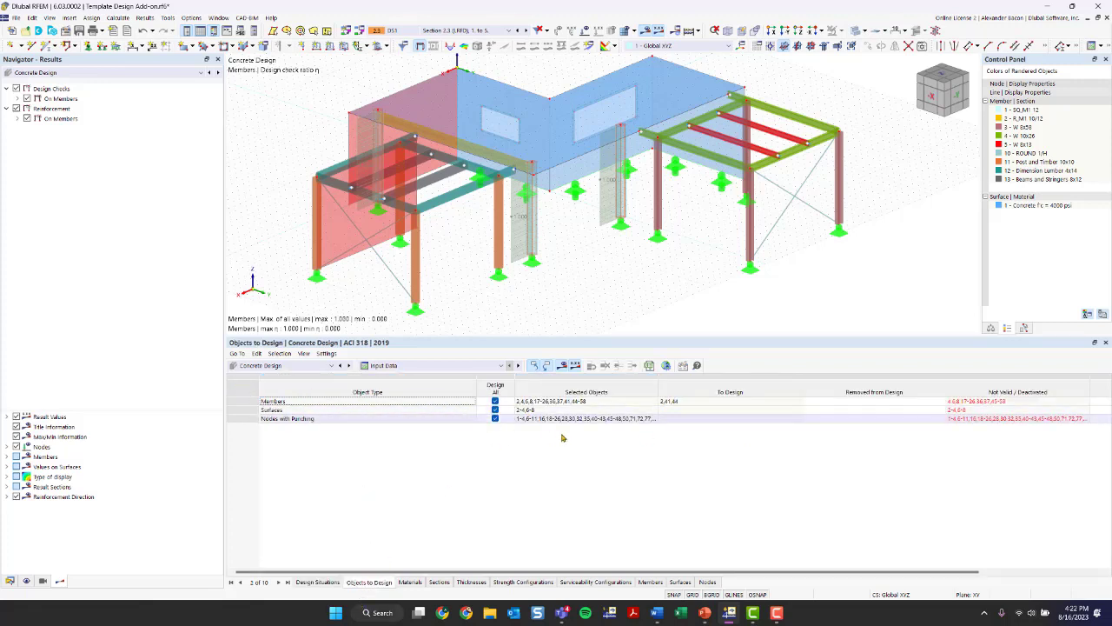
# - Exclude all nodes with punching, surfaces and members from Concrete Design, accepting deletion of the existing design results
pyautogui.click(496, 419)
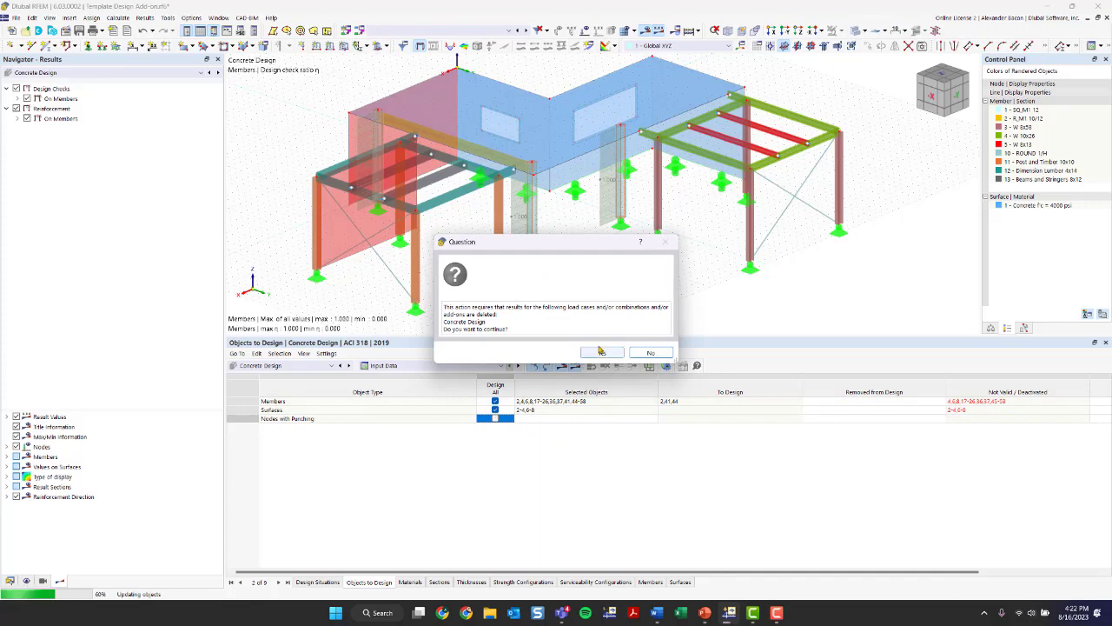
pyautogui.click(600, 351)
pyautogui.click(495, 409)
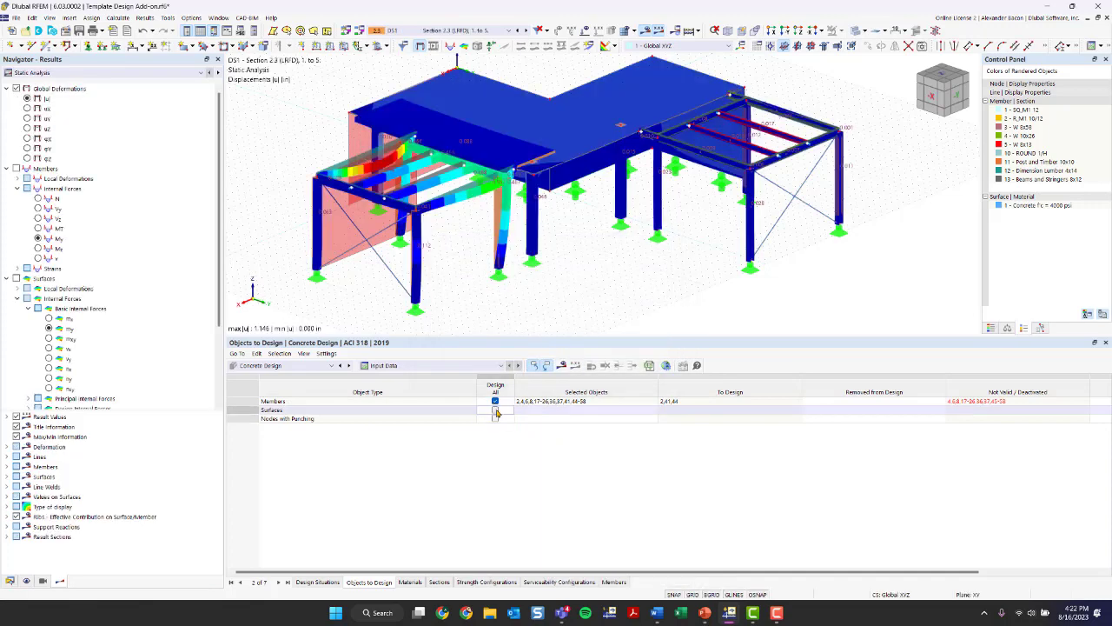
pyautogui.click(494, 400)
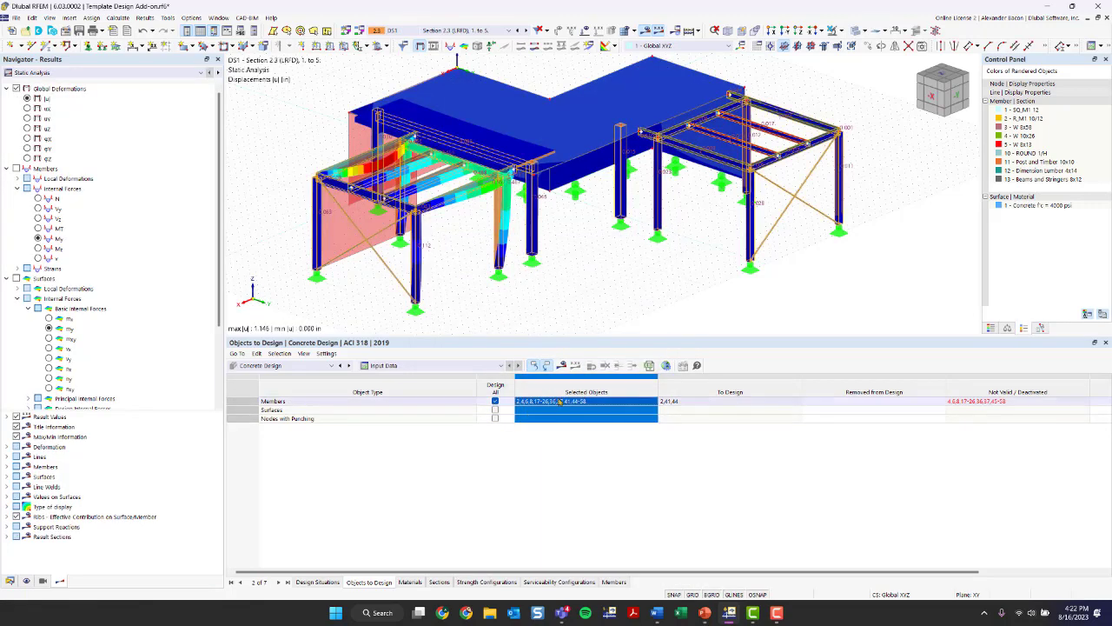
# - Assign only the concrete columns, members 2, 41 and 44, to Concrete Design by picking them in the model
pyautogui.click(569, 403)
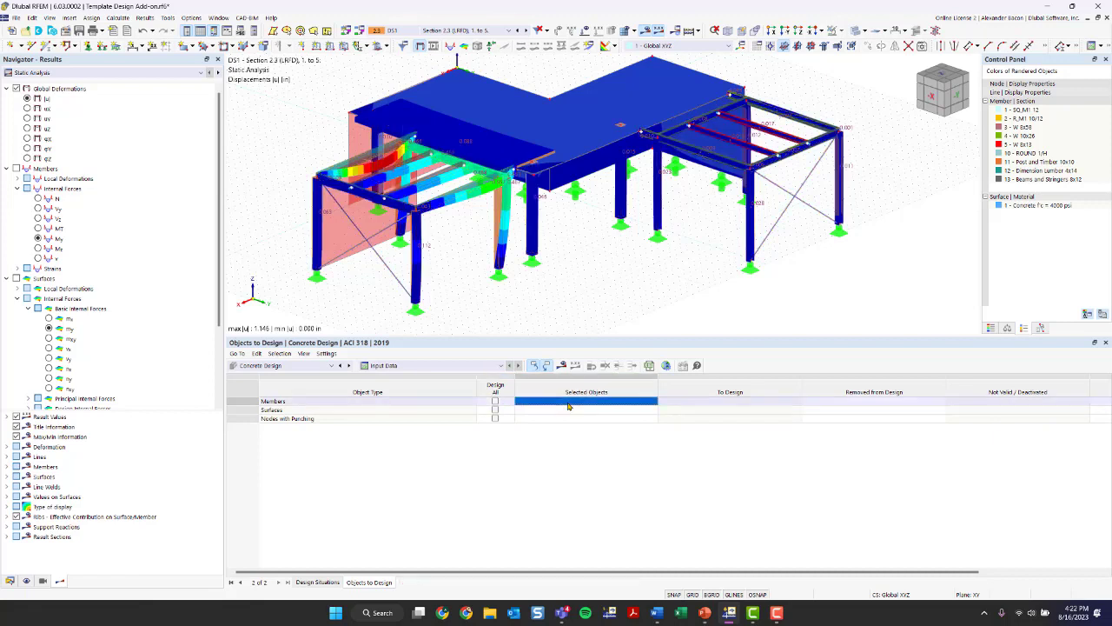
pyautogui.click(653, 402)
pyautogui.click(497, 213)
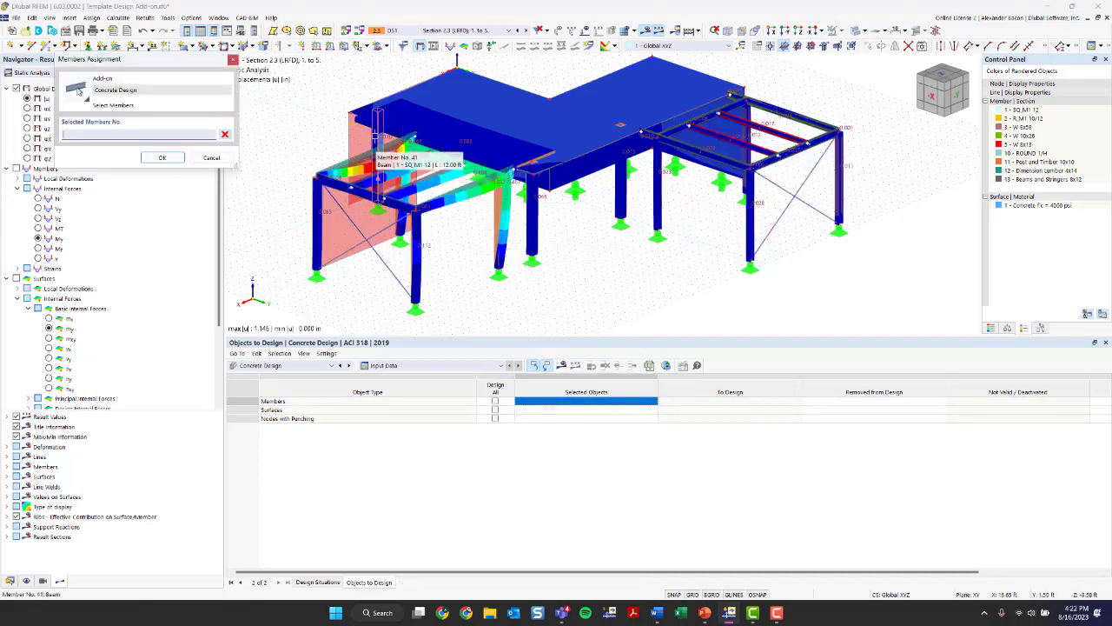
pyautogui.click(530, 229)
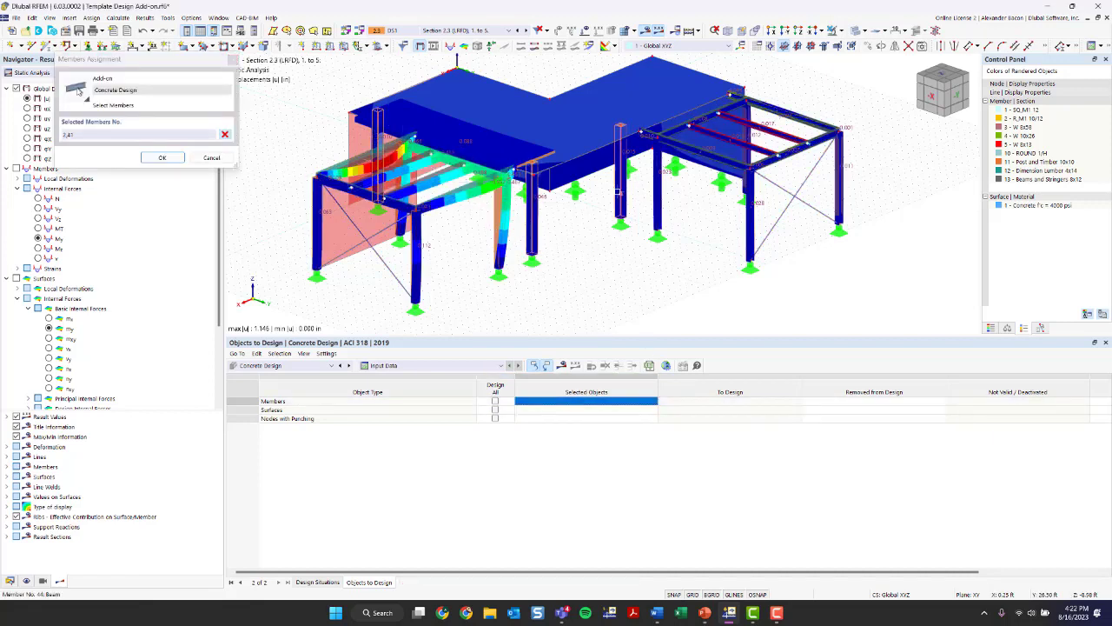
pyautogui.click(622, 201)
pyautogui.click(172, 161)
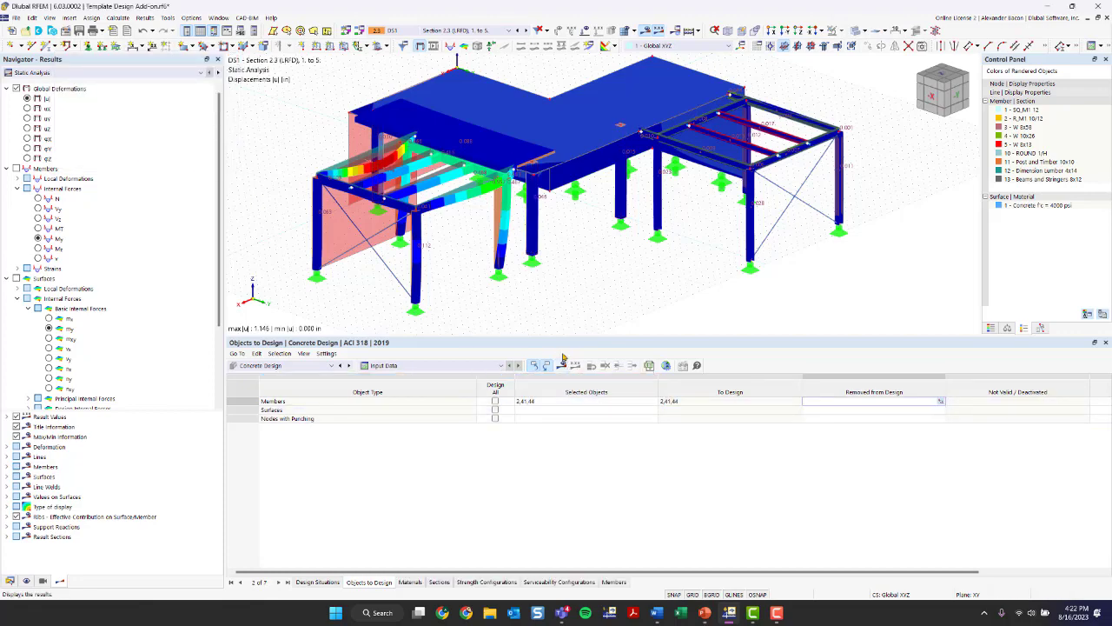
# - Calculate the Concrete Design results for the selected members
pyautogui.keyDown('ctrl'); pyautogui.moveTo(567, 280); pyautogui.dragTo(487, 298, button='middle'); pyautogui.keyUp('ctrl')
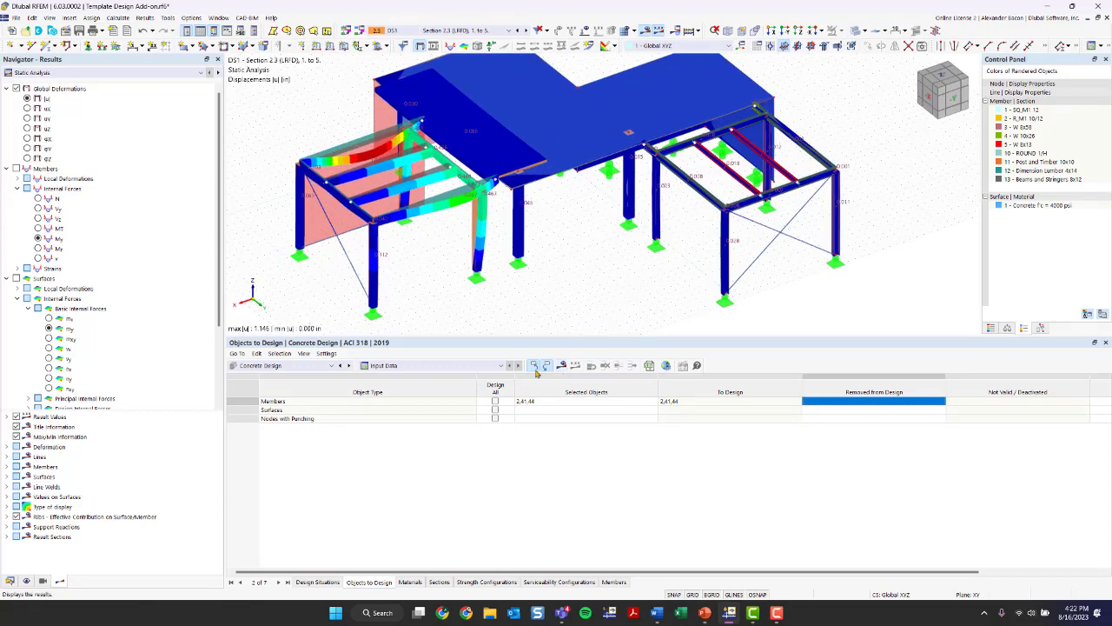
pyautogui.click(534, 365)
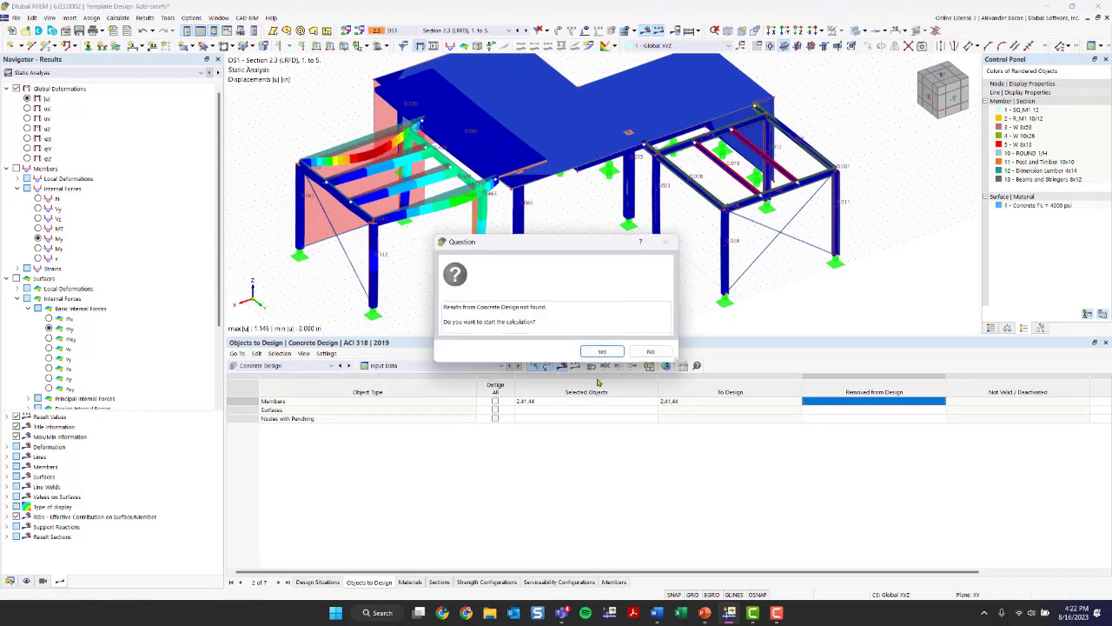
pyautogui.click(599, 351)
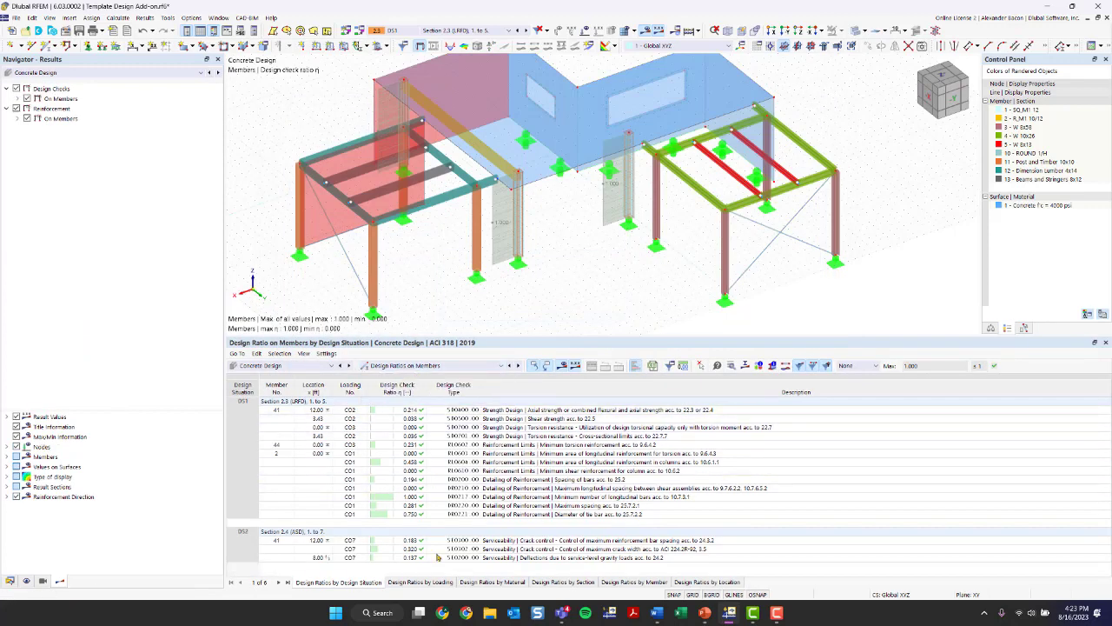
# - Review the design check details for member 2's minimum number of longitudinal bars under CO1, and close them
pyautogui.scroll(2, 516, 204)
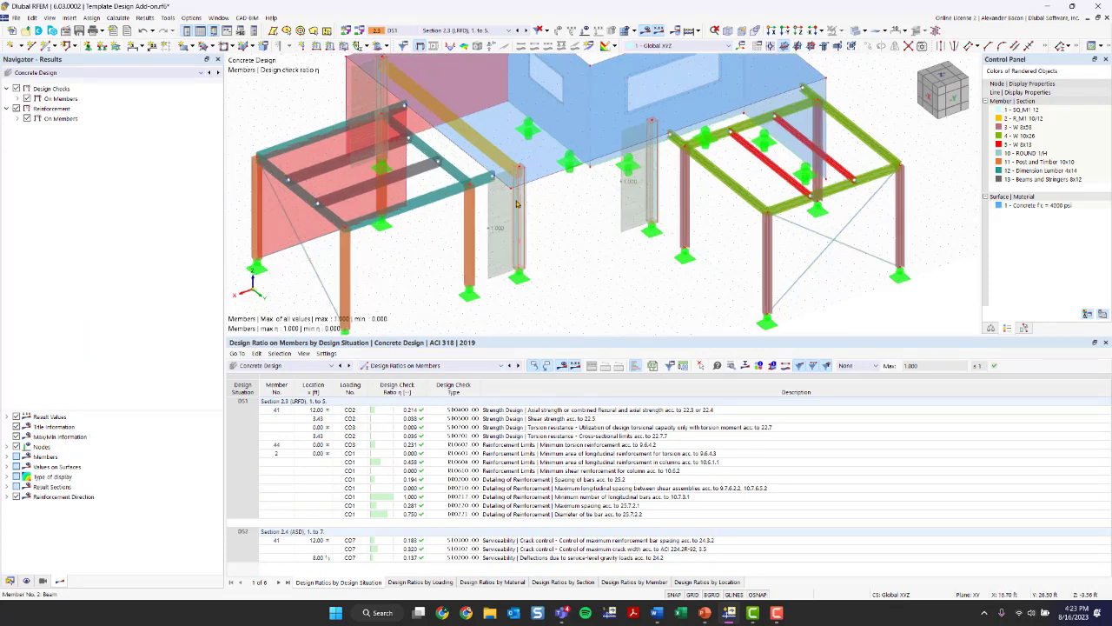
pyautogui.scroll(3, 516, 203)
pyautogui.scroll(-4, 521, 252)
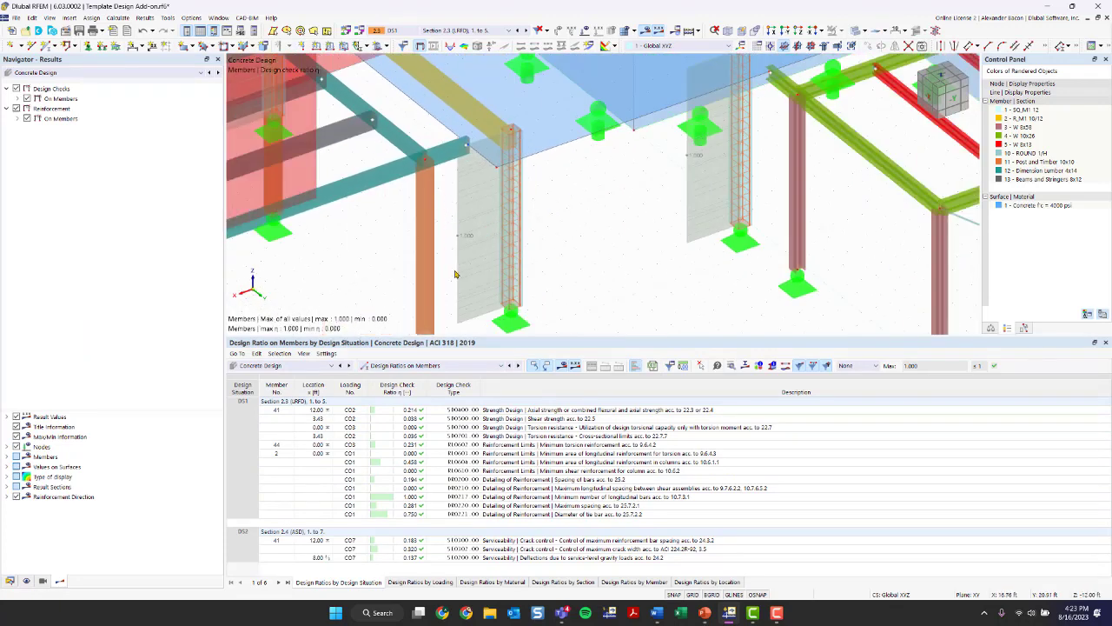
pyautogui.scroll(-1, 626, 226)
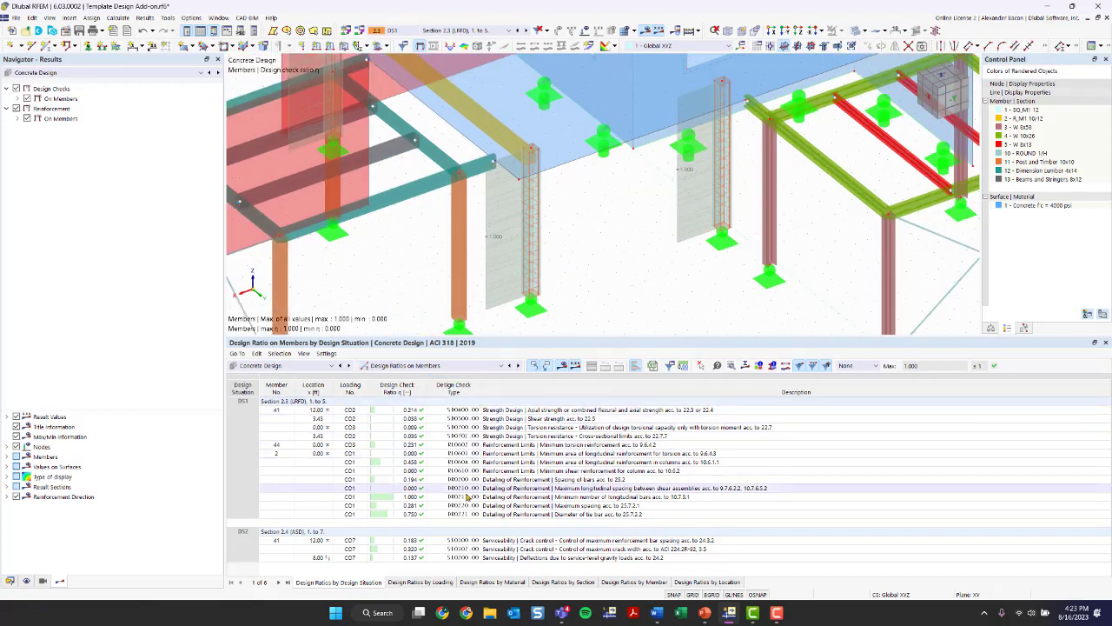
pyautogui.click(415, 498)
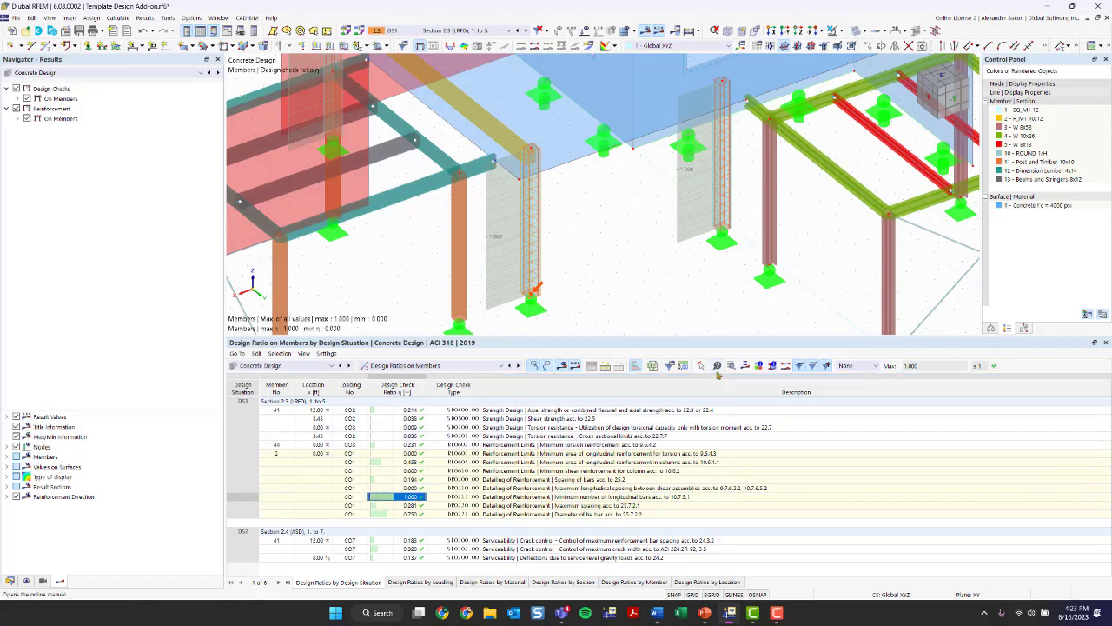
pyautogui.doubleClick(765, 495)
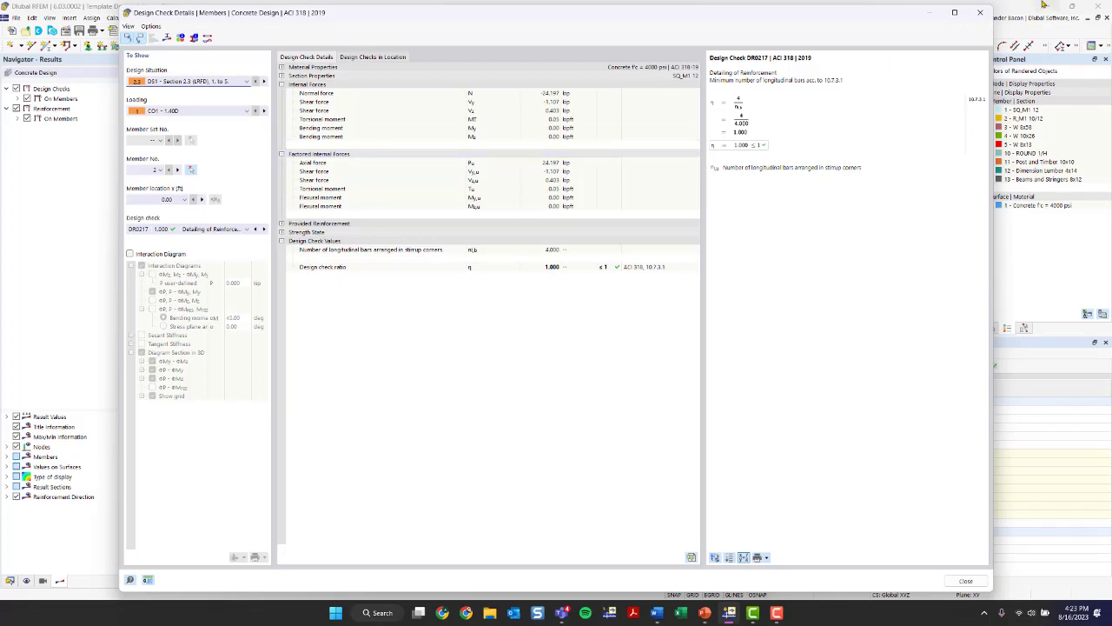
pyautogui.click(981, 12)
# - Review the axial or combined flexural and axial strength check details for member 41 under CO2
pyautogui.scroll(-4, 574, 203)
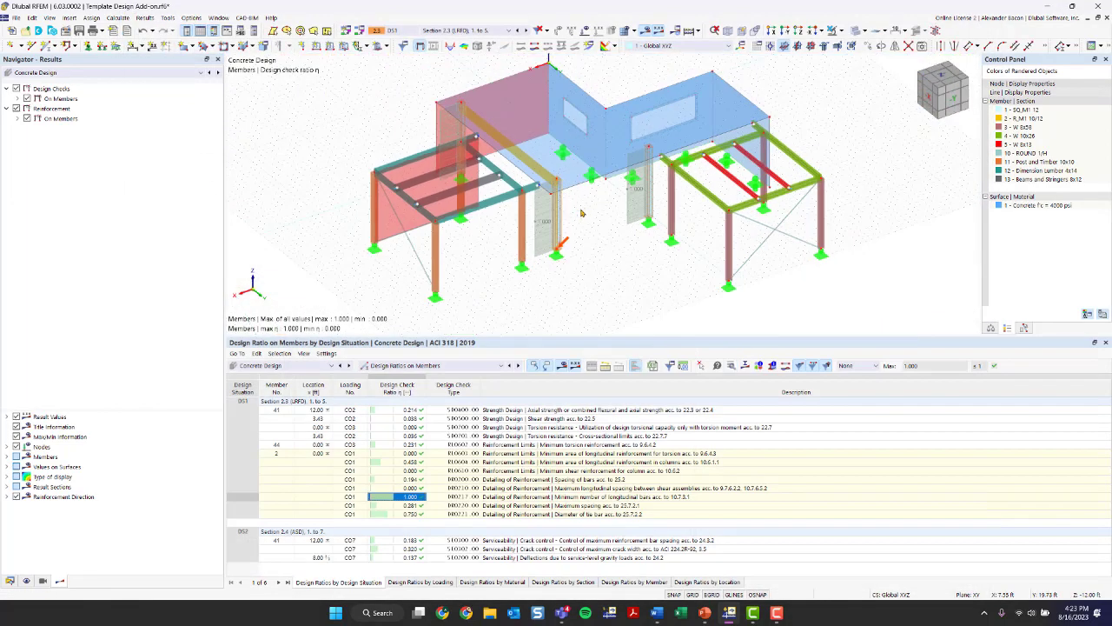
pyautogui.moveTo(583, 214); pyautogui.dragTo(540, 206, button='middle')
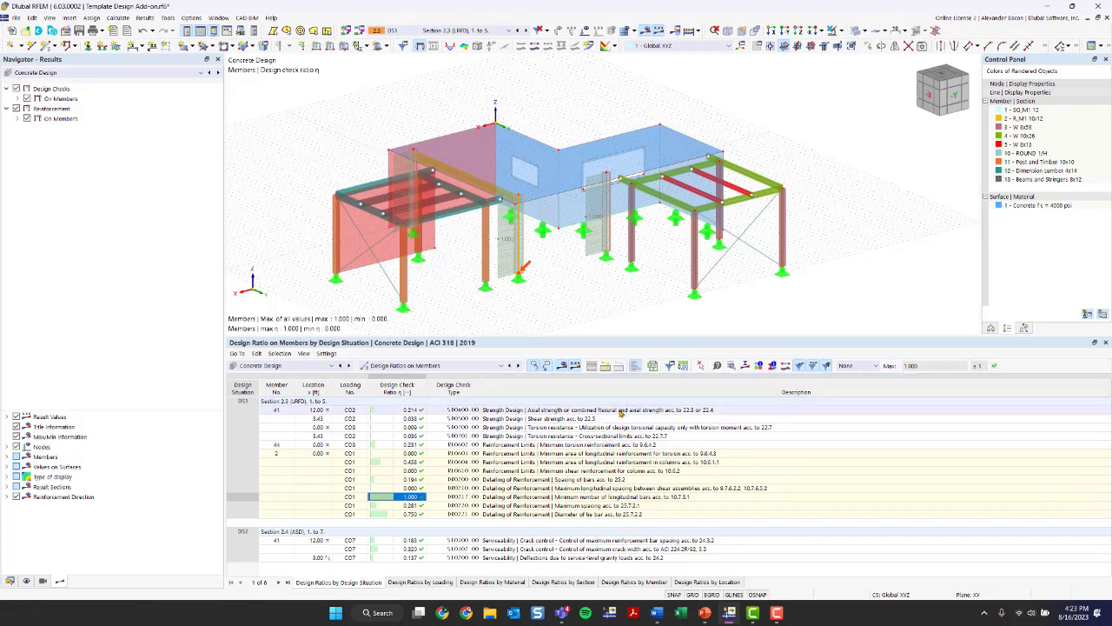
pyautogui.click(614, 410)
pyautogui.doubleClick(617, 411)
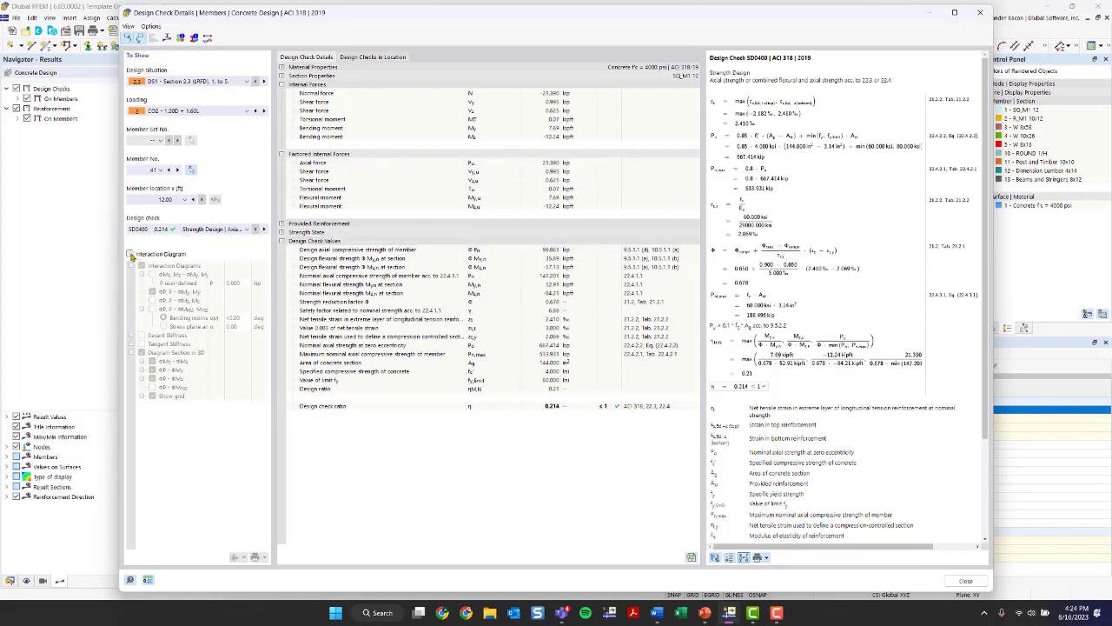
# - Enable the interaction diagram for member 41, examine its 2D and 3D plots, and close the design check details
pyautogui.click(130, 255)
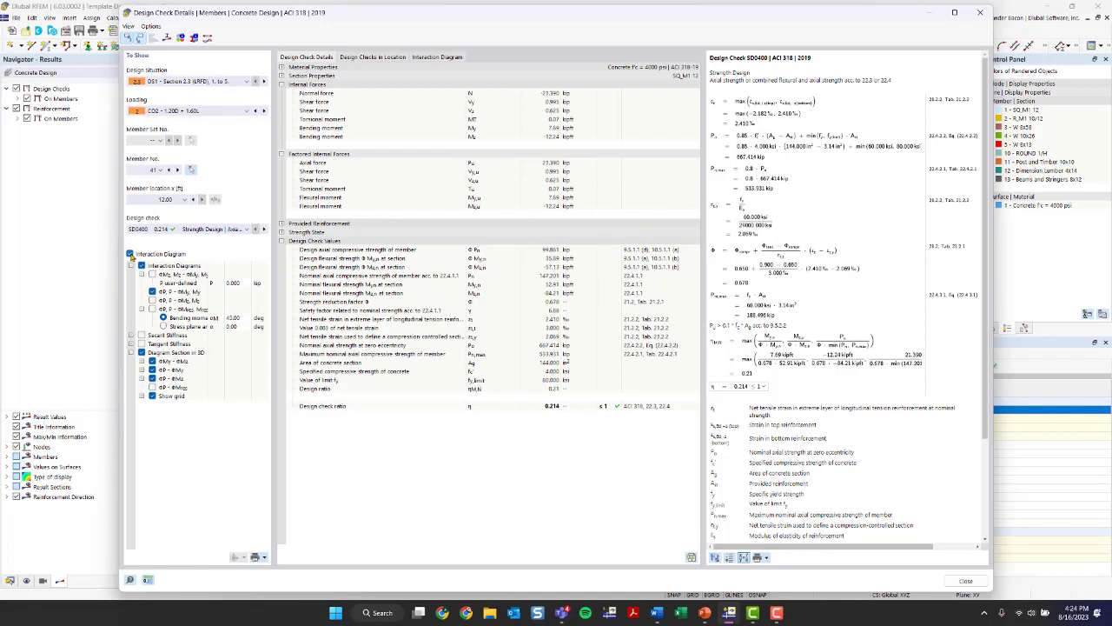
pyautogui.click(437, 57)
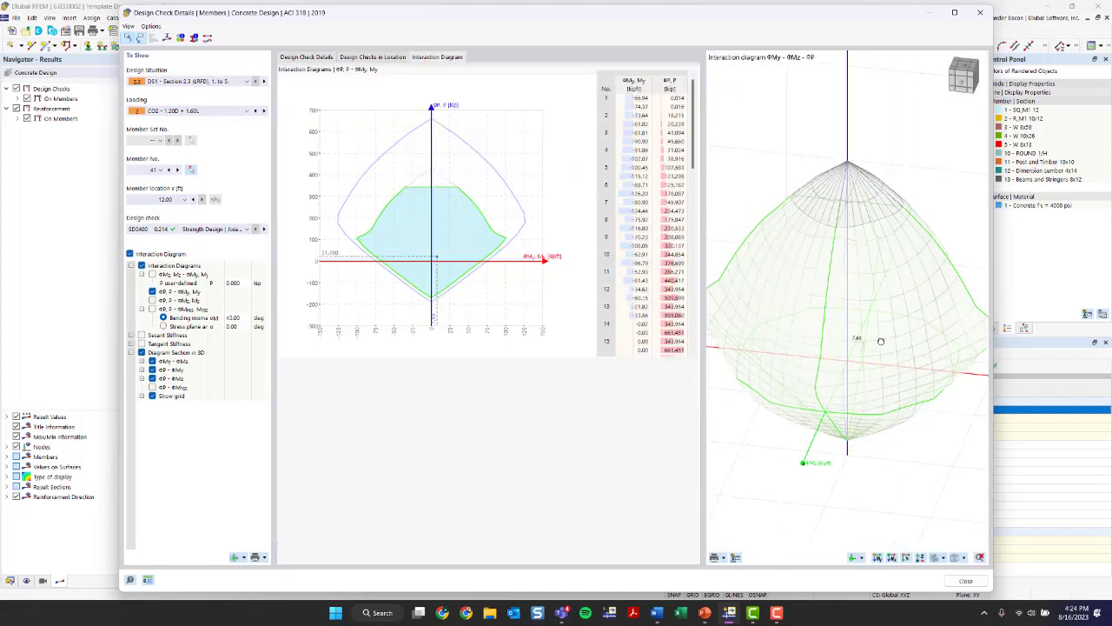
pyautogui.keyDown('ctrl'); pyautogui.moveTo(881, 341); pyautogui.dragTo(883, 368, button='middle'); pyautogui.keyUp('ctrl')
pyautogui.scroll(-3, 654, 184)
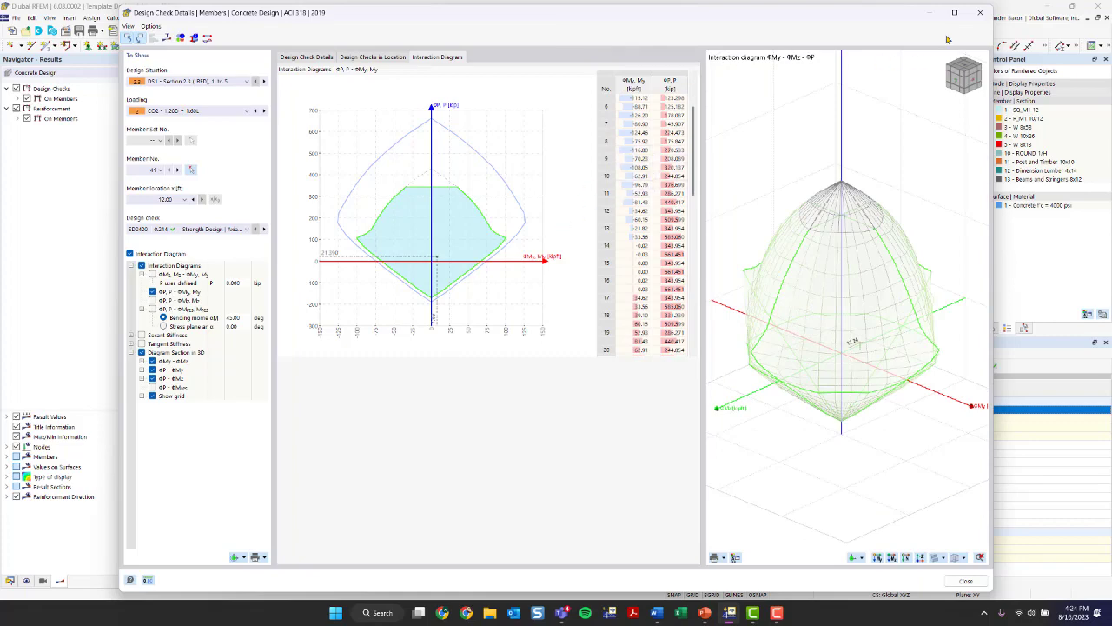
pyautogui.click(980, 12)
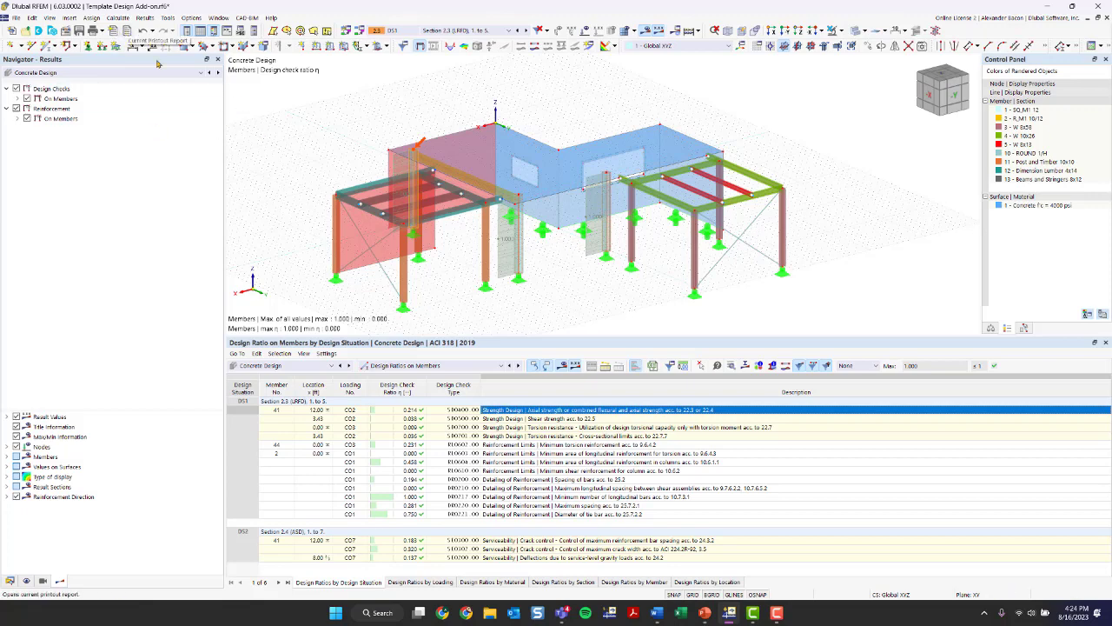
# - Enlarge the model view by shrinking the results table and navigator, and show the model data in the navigator
pyautogui.moveTo(339, 336); pyautogui.dragTo(335, 436)
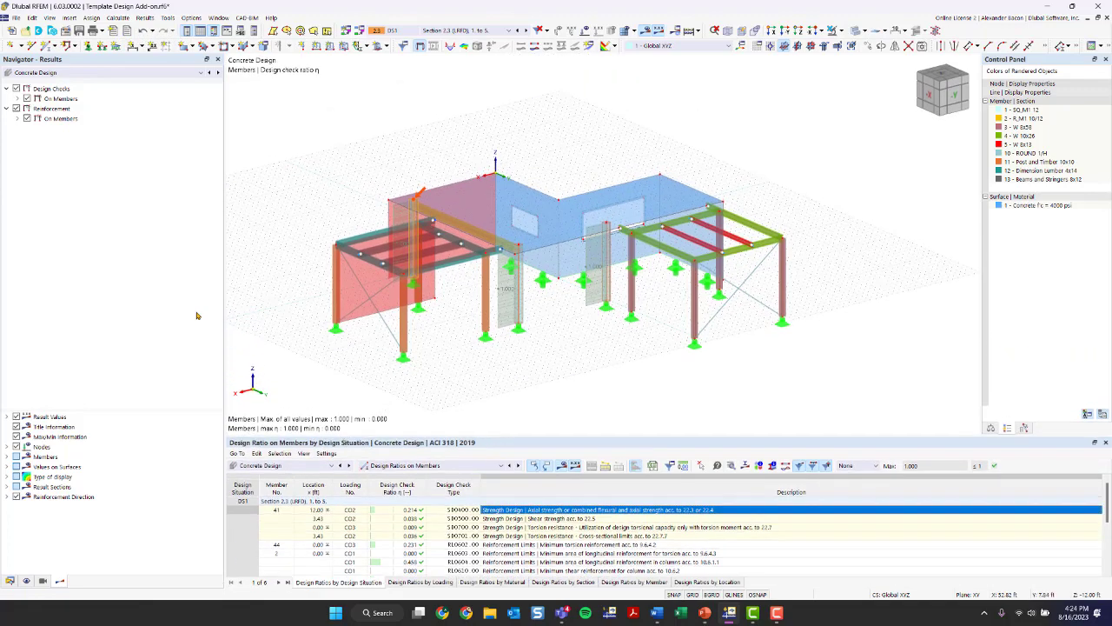
pyautogui.moveTo(223, 315); pyautogui.dragTo(127, 316)
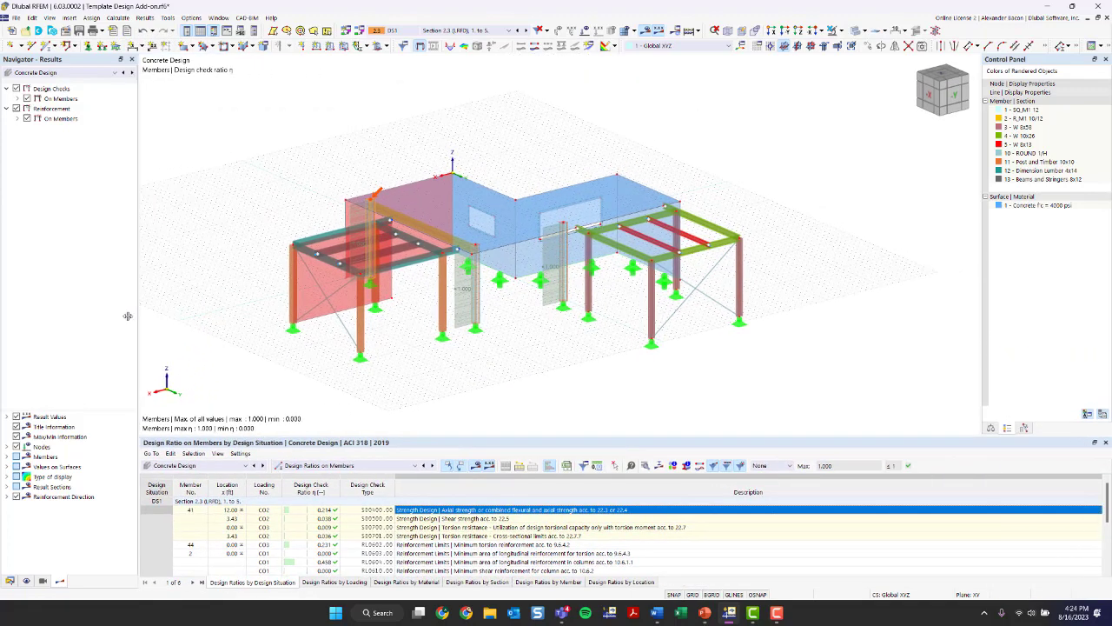
pyautogui.click(11, 581)
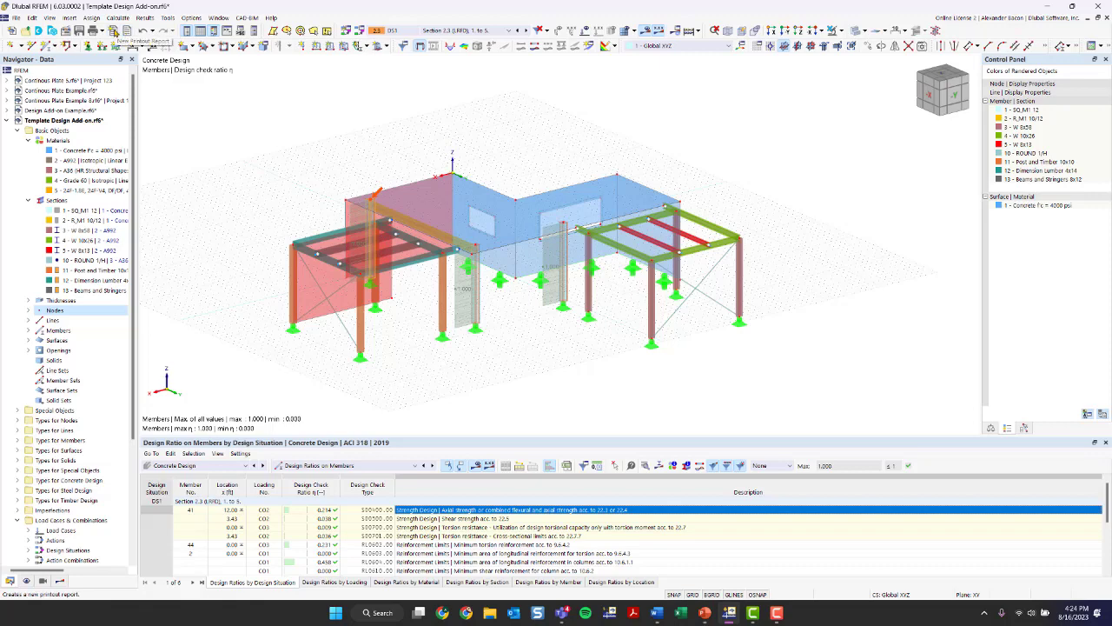
# - Create a printout report named University Days and include the Joists item among its member tables
pyautogui.click(113, 30)
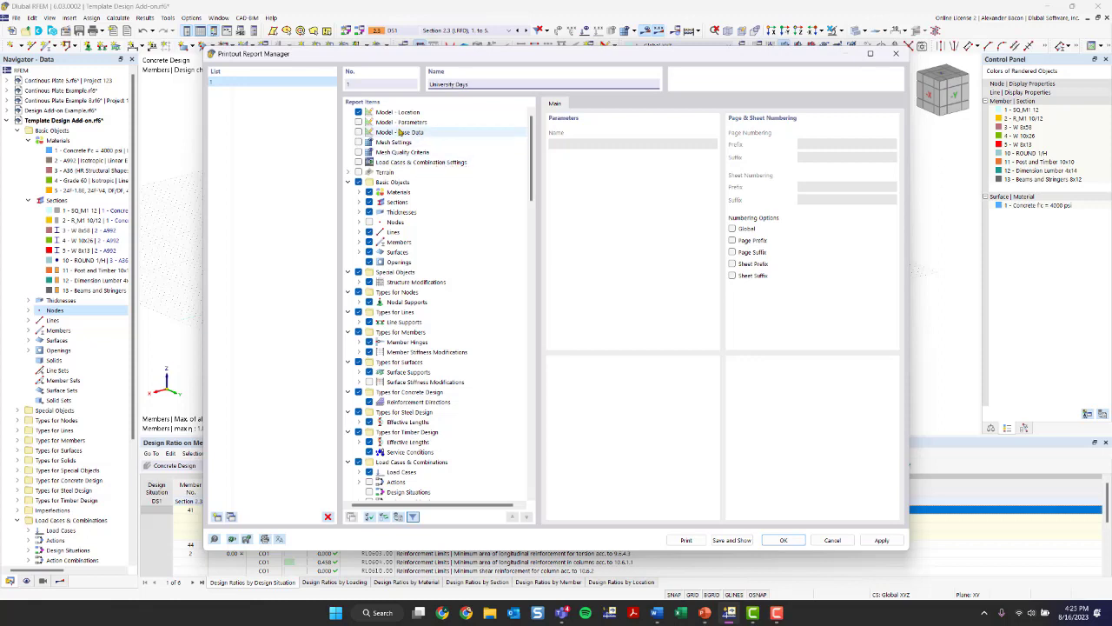
pyautogui.scroll(-2, 387, 152)
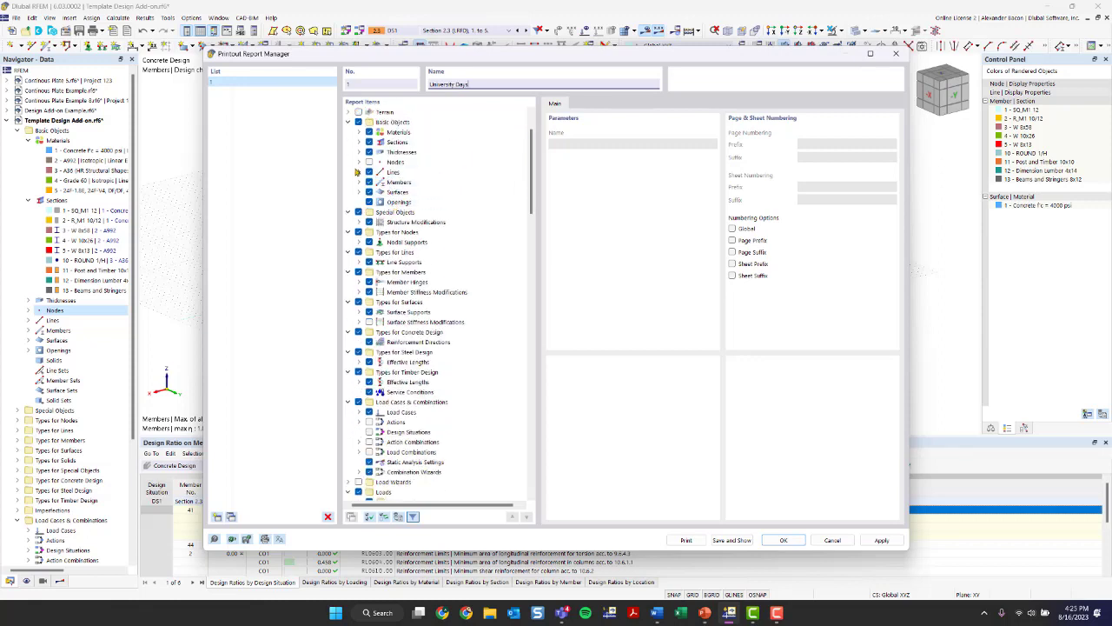
pyautogui.click(359, 181)
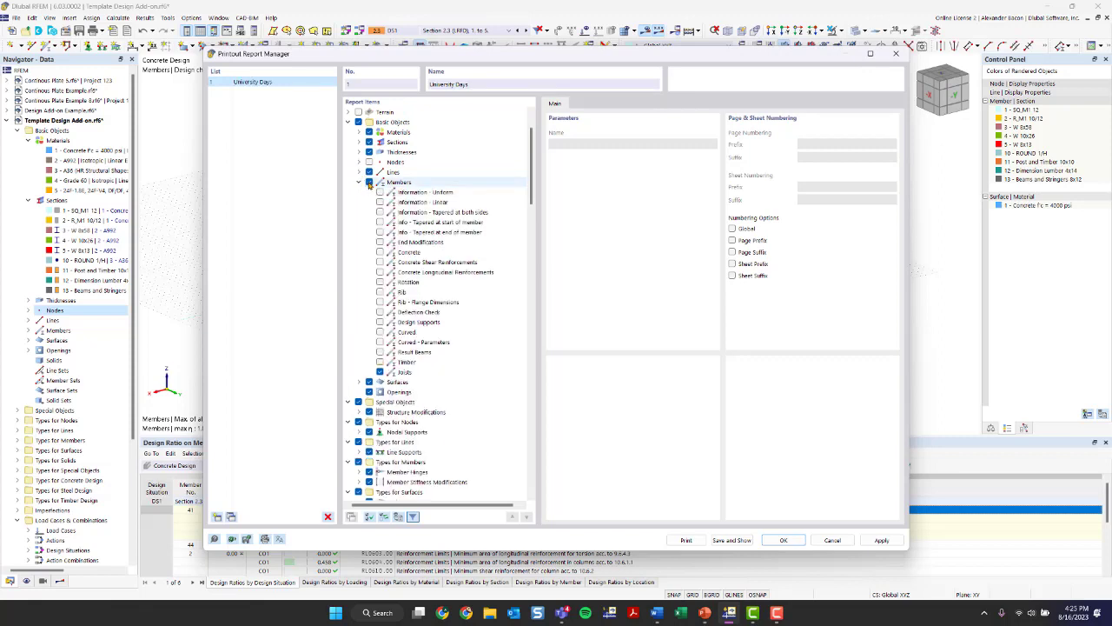
pyautogui.click(379, 372)
pyautogui.scroll(2, 386, 365)
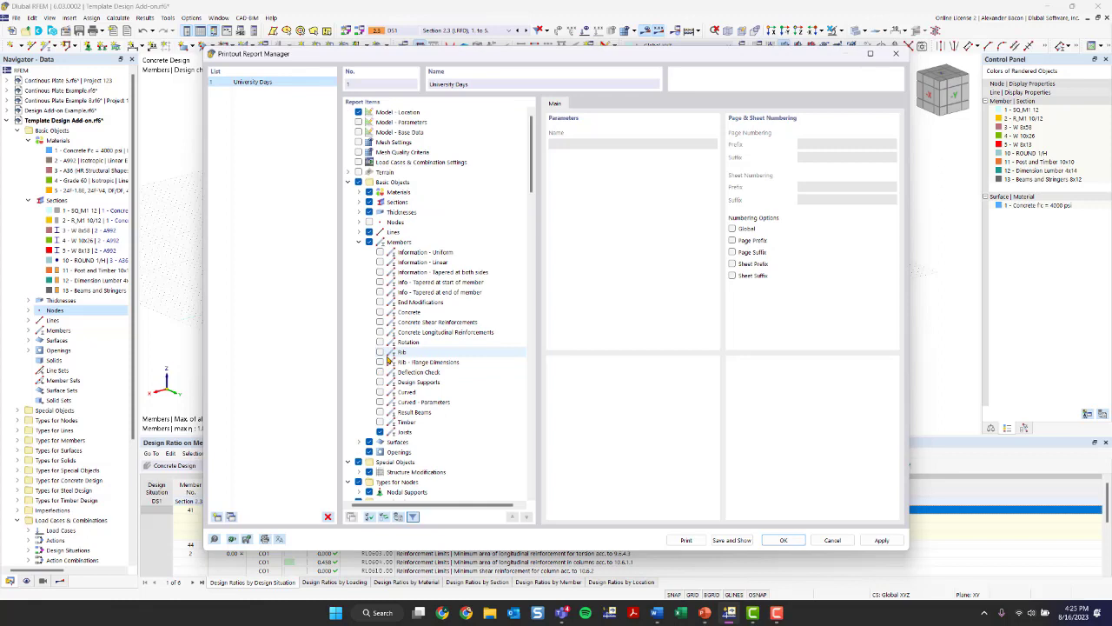
pyautogui.click(359, 243)
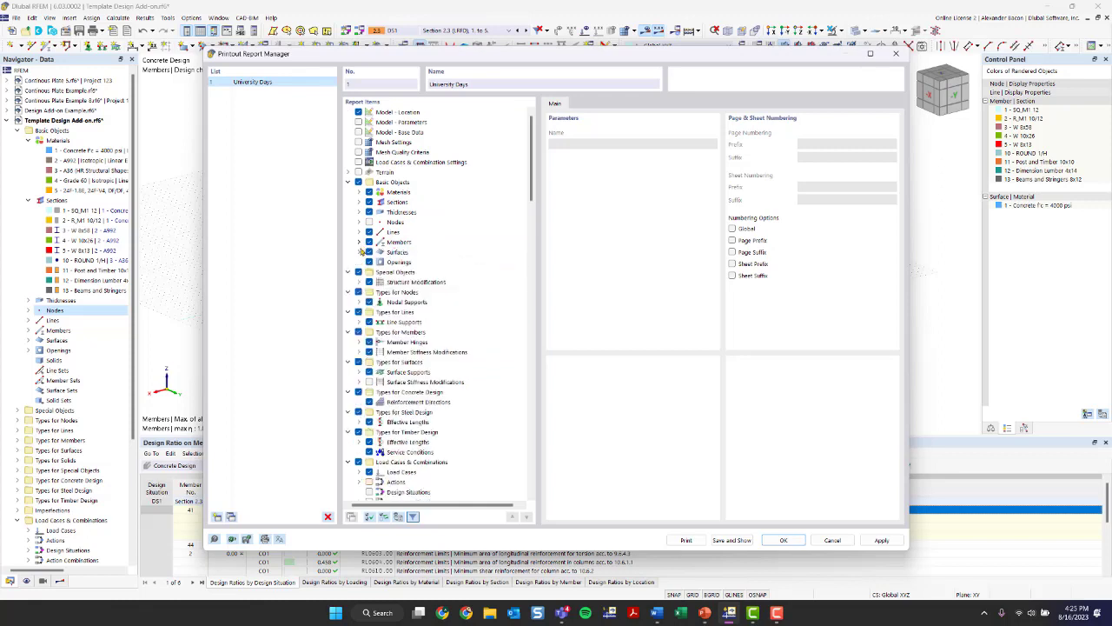
# - Look through the available report items from basic objects to static analysis results and collapse all item groups
pyautogui.click(359, 252)
pyautogui.click(359, 252)
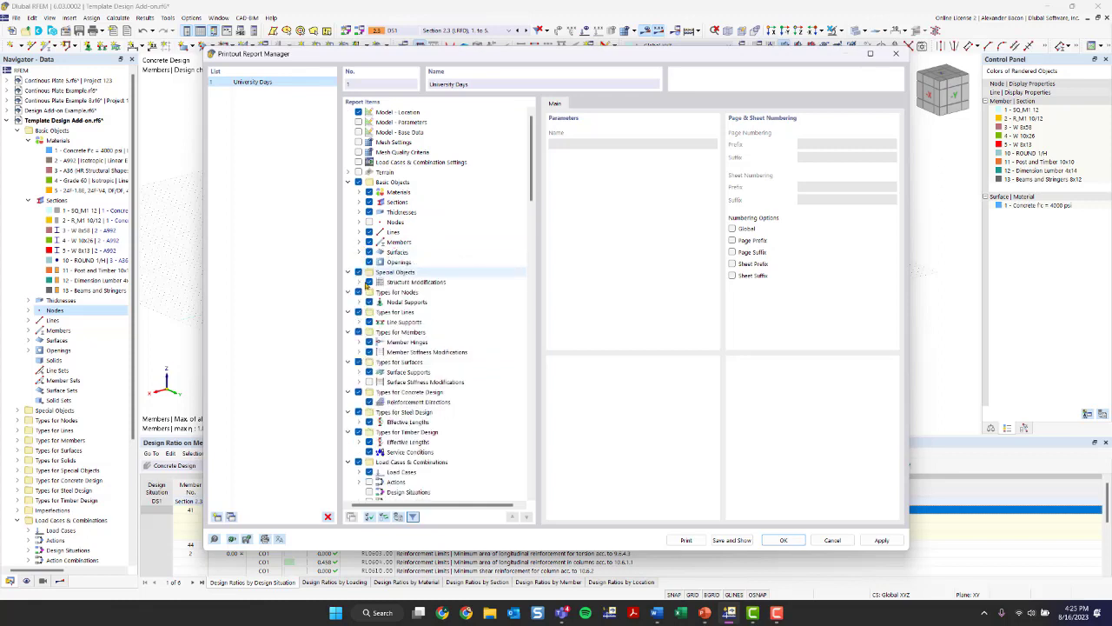
pyautogui.scroll(-4, 365, 296)
pyautogui.scroll(-6, 378, 334)
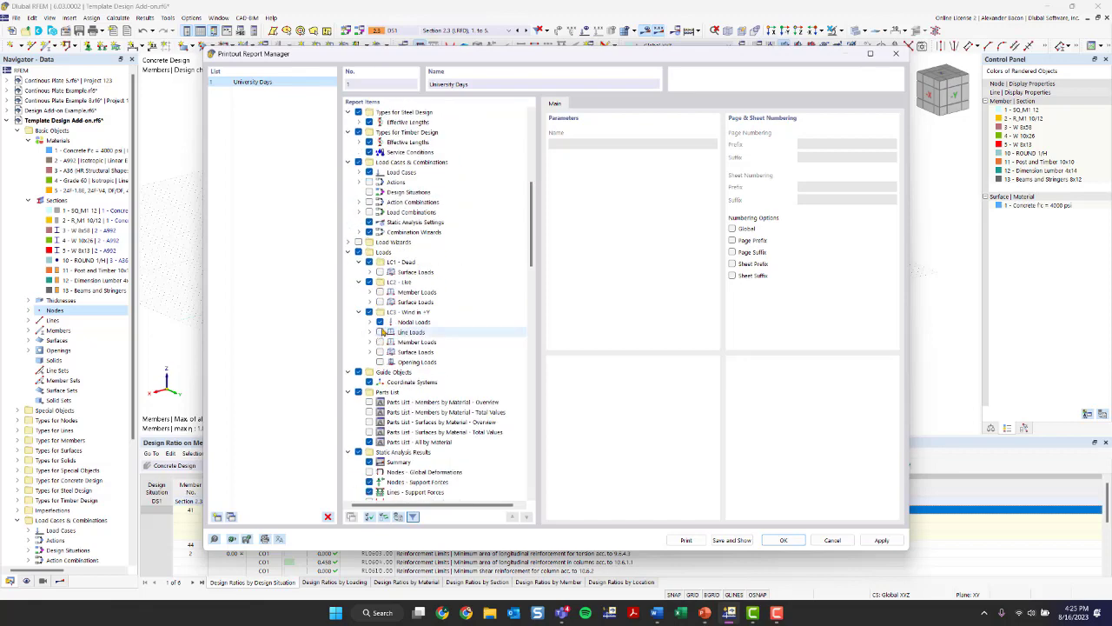
pyautogui.scroll(10, 381, 326)
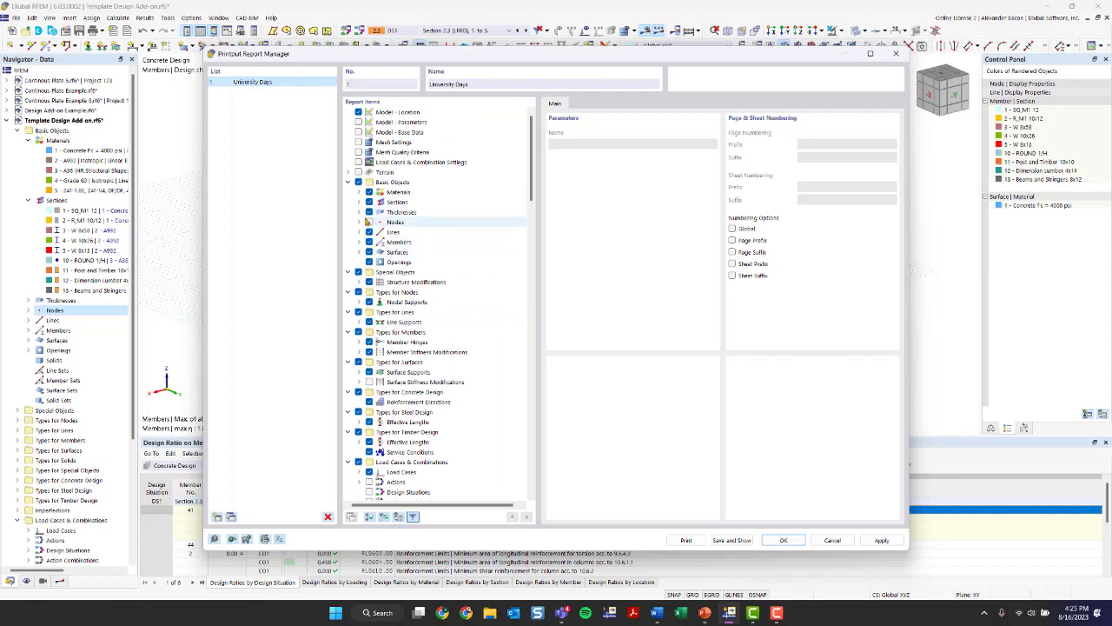
pyautogui.scroll(-15, 367, 224)
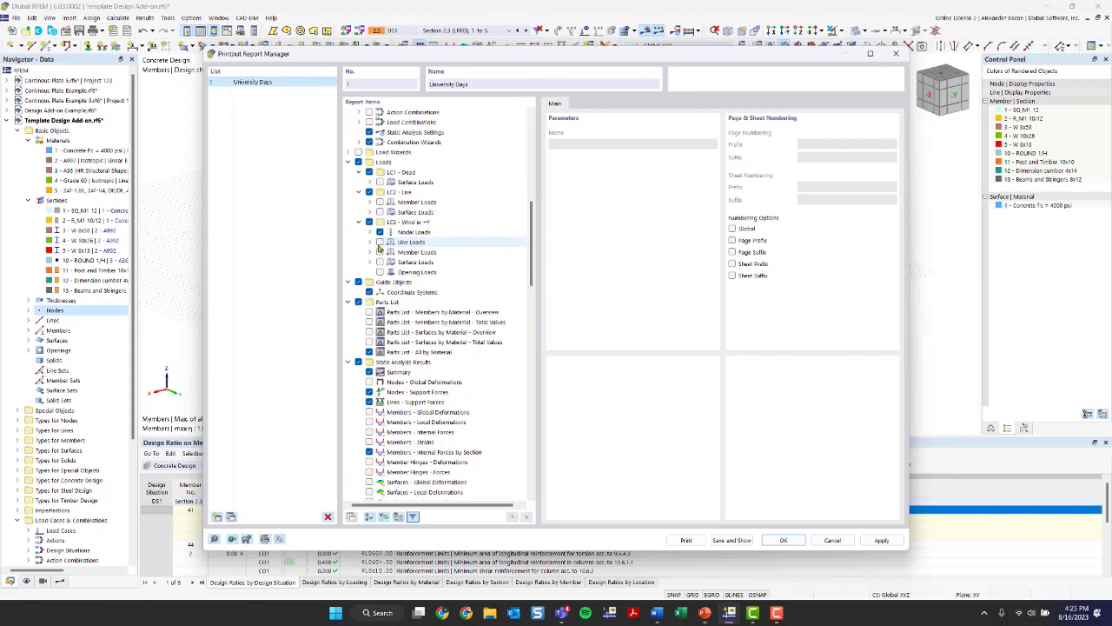
pyautogui.scroll(7, 381, 254)
pyautogui.rightClick(504, 242)
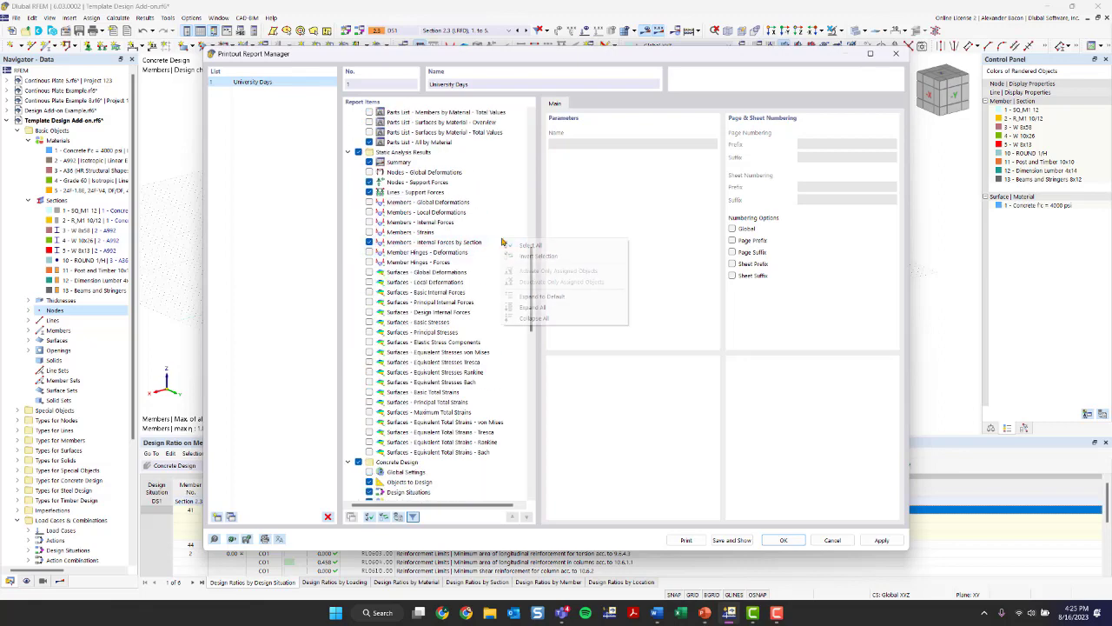
pyautogui.click(533, 318)
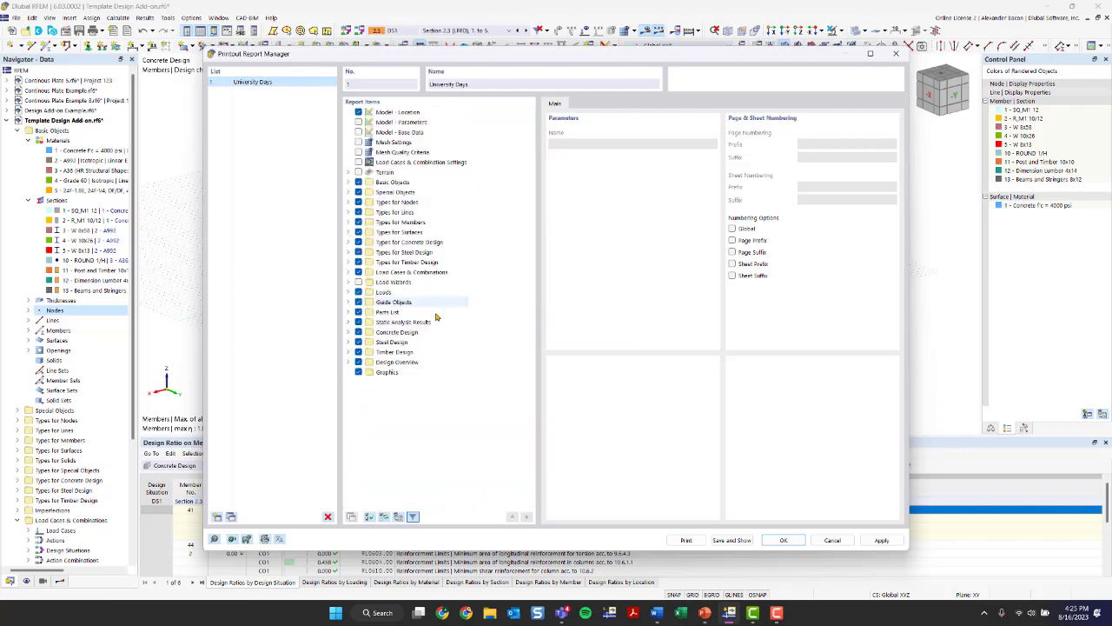
# - Examine the report items under Timber Design, including strength configurations and results, and those under Design Overview
pyautogui.click(347, 352)
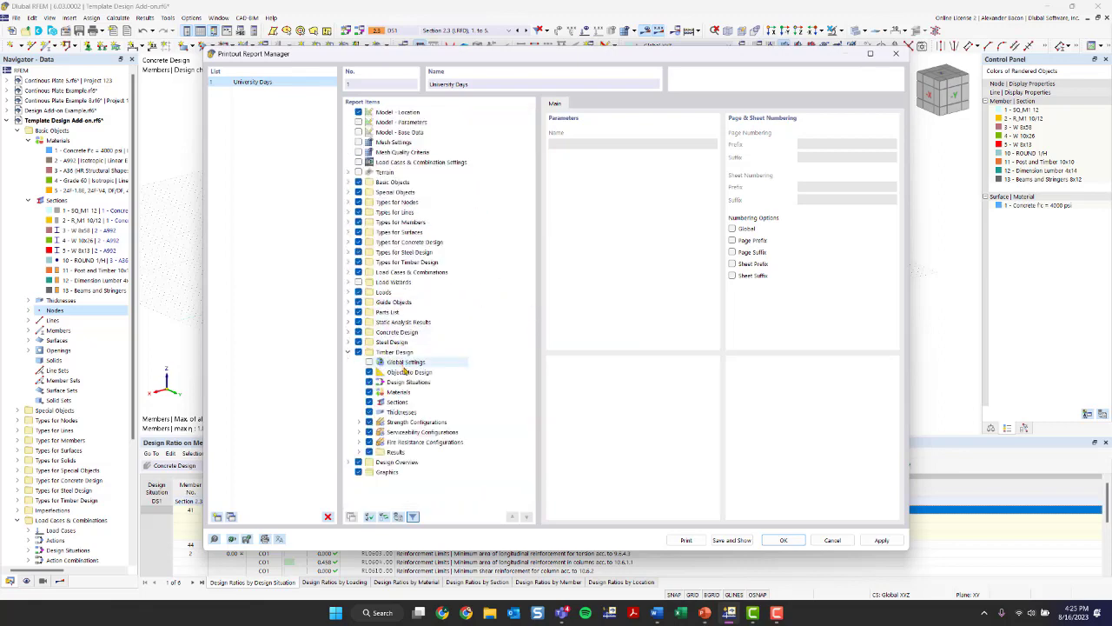
pyautogui.click(358, 421)
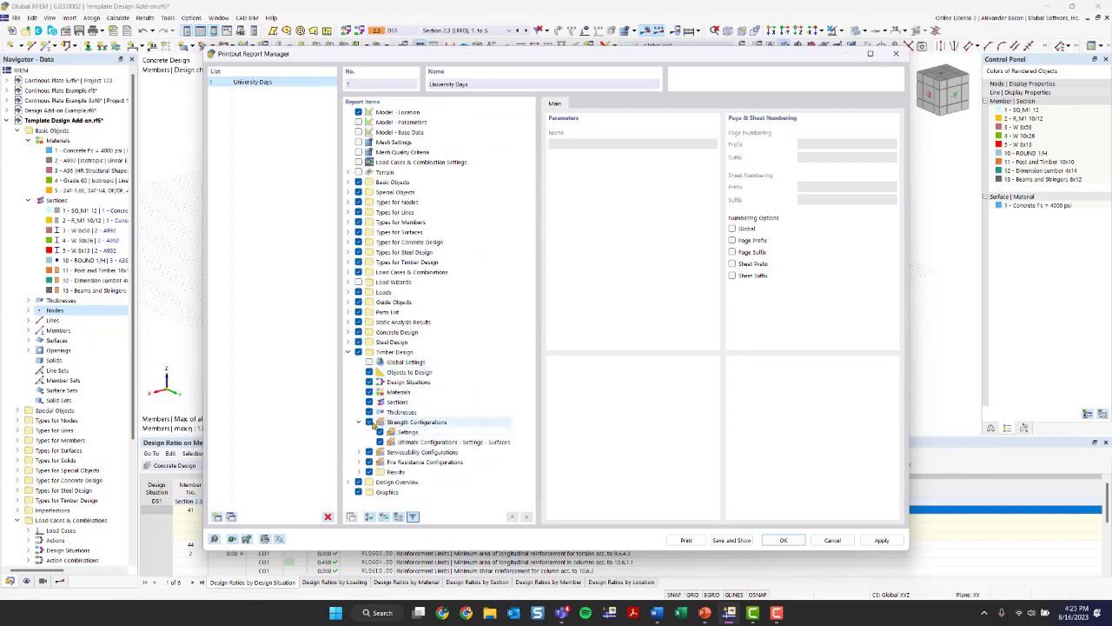
pyautogui.click(359, 421)
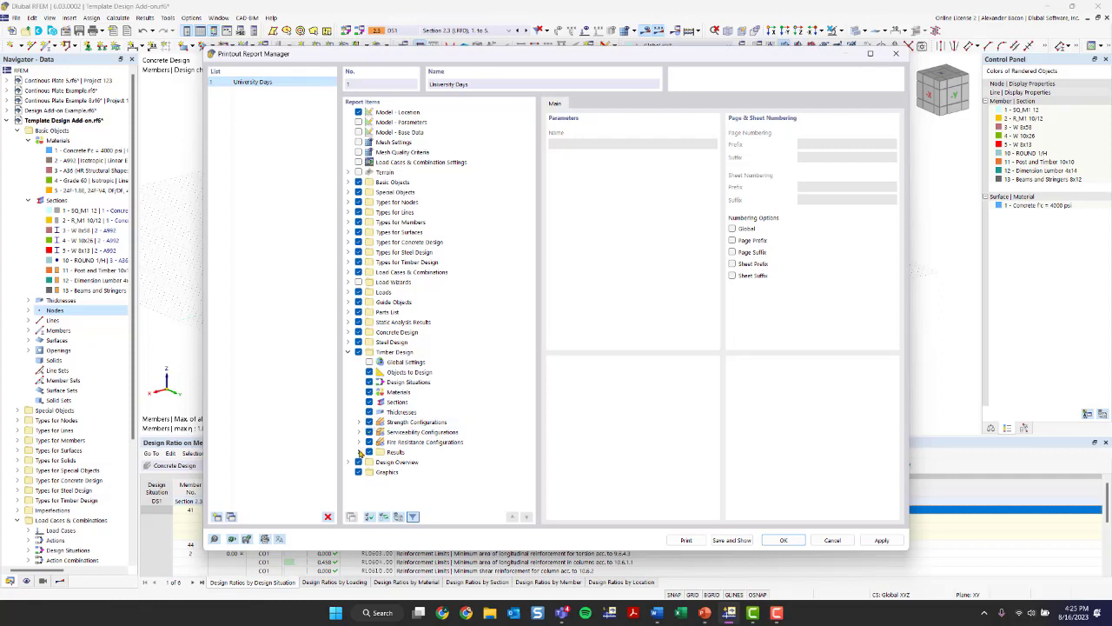
pyautogui.click(360, 452)
pyautogui.scroll(-2, 362, 456)
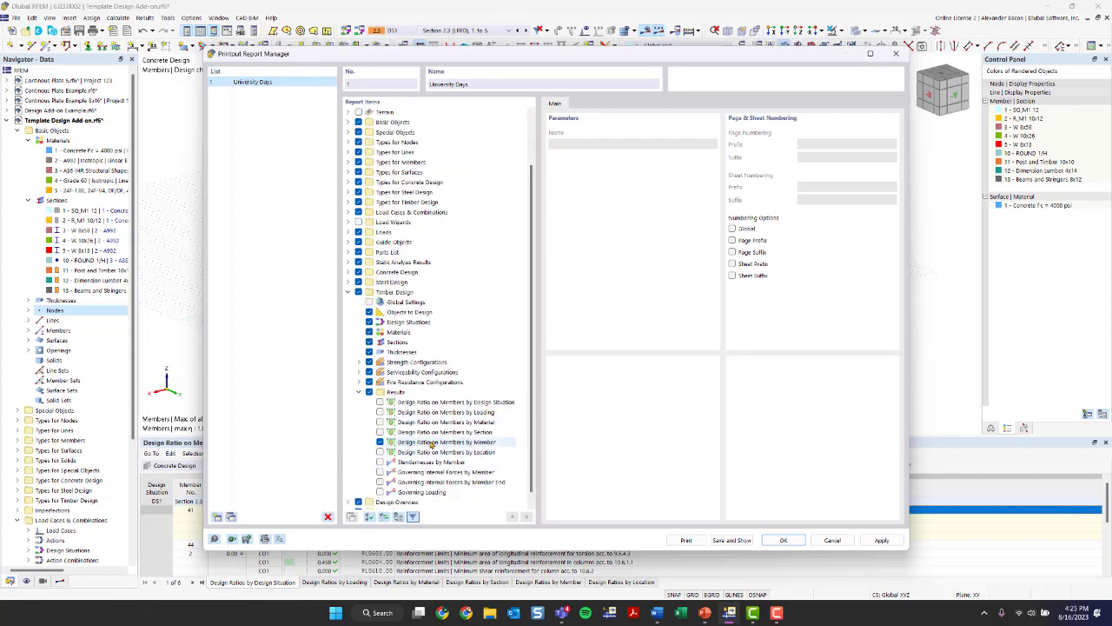
pyautogui.scroll(-1, 425, 443)
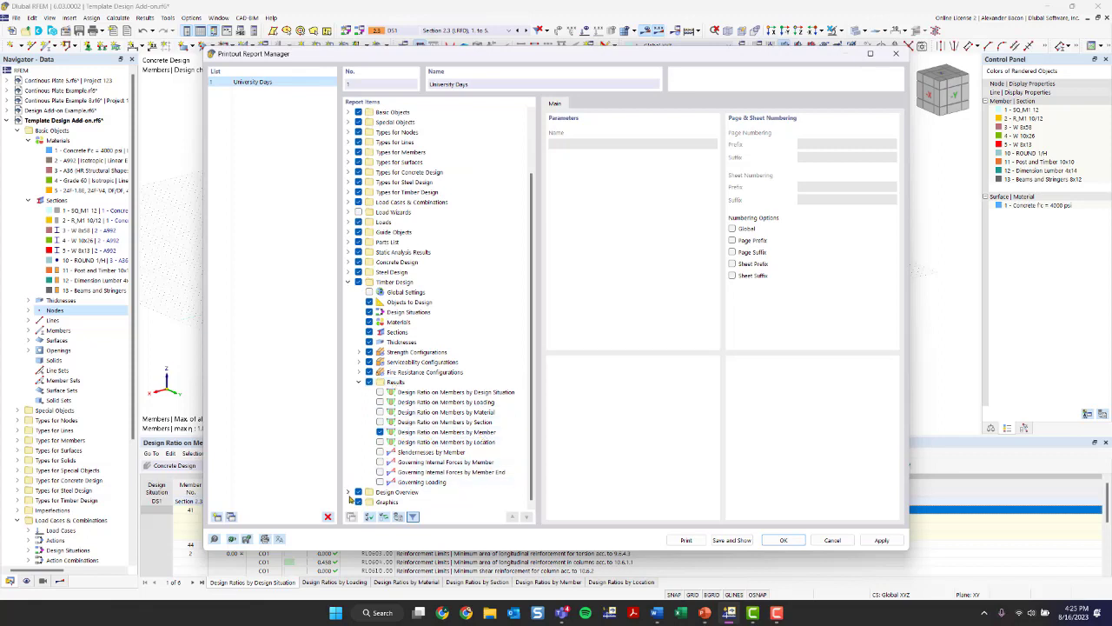
pyautogui.click(348, 492)
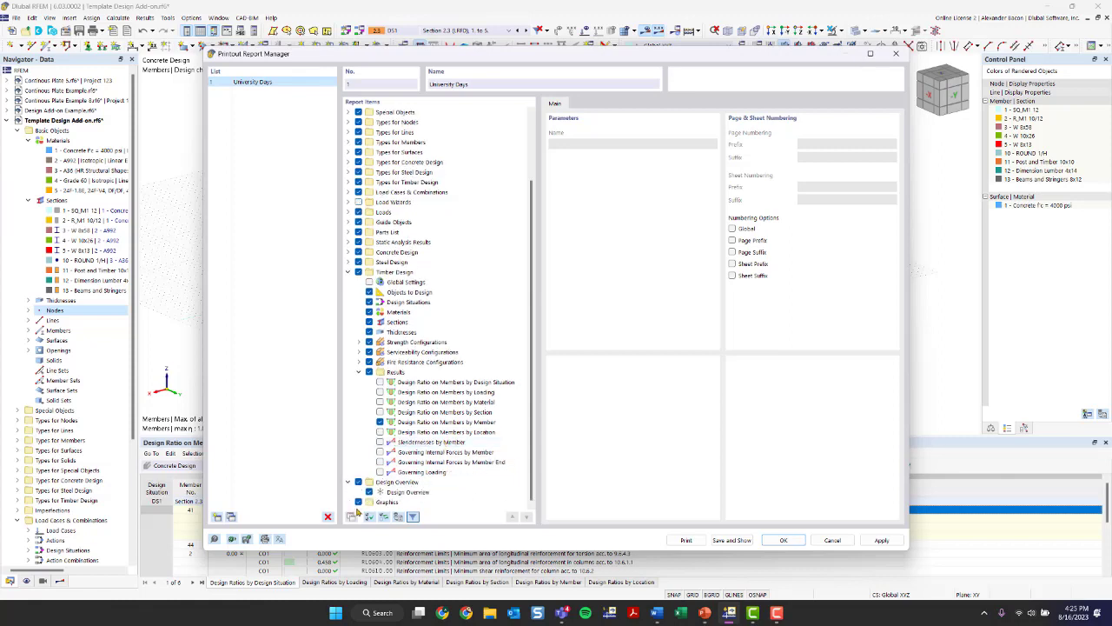
pyautogui.scroll(3, 425, 269)
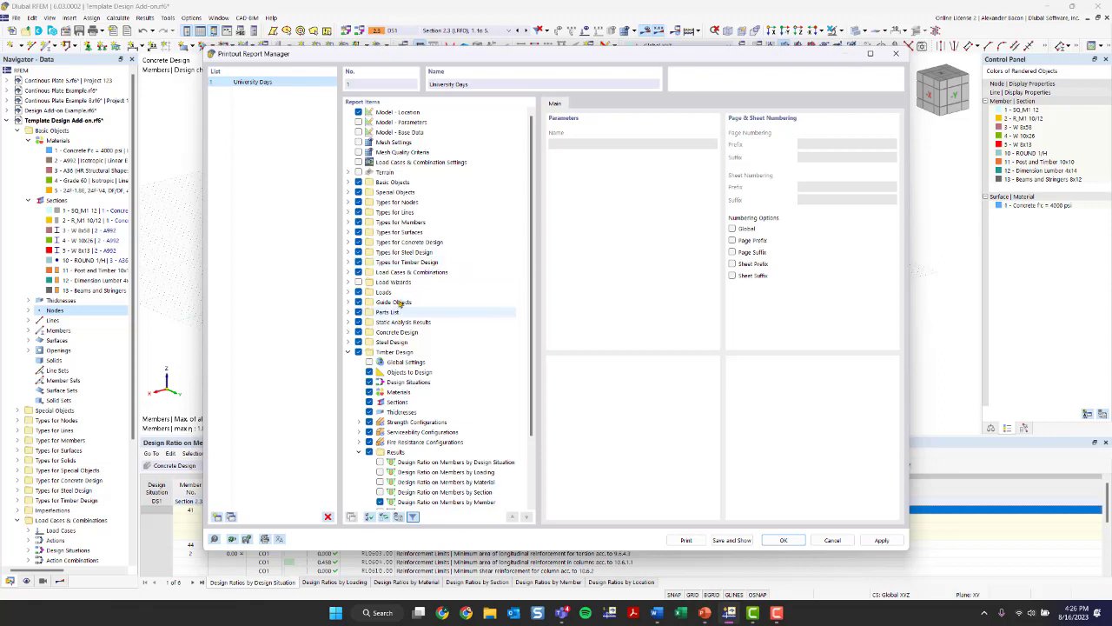
pyautogui.scroll(-3, 392, 243)
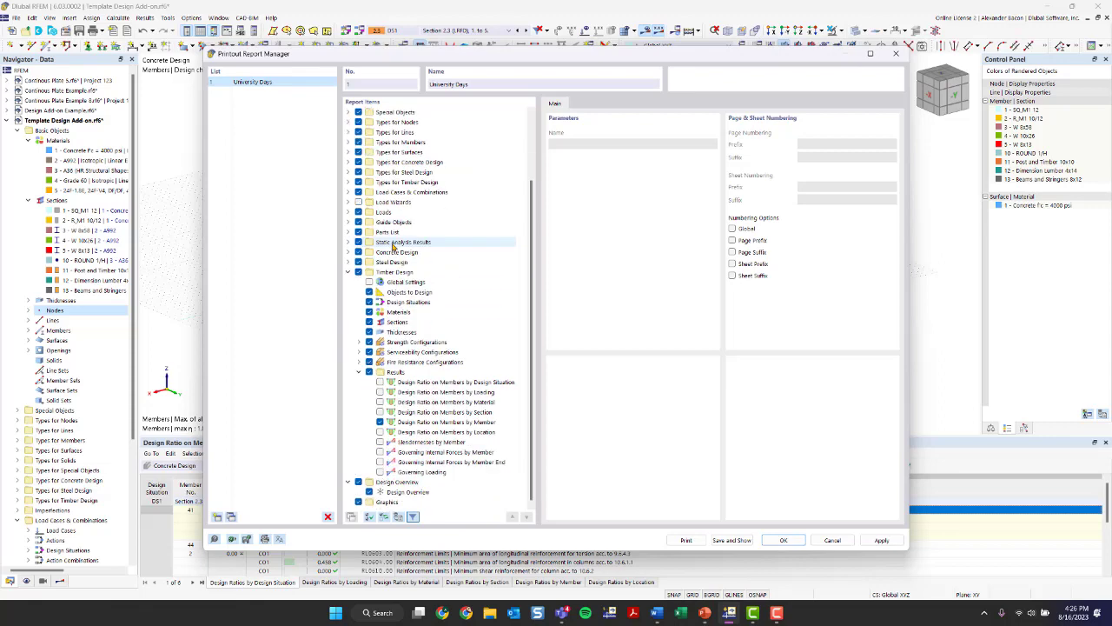
# - Check the report language choices, then examine the report's page setup, header and cover page settings
pyautogui.click(279, 539)
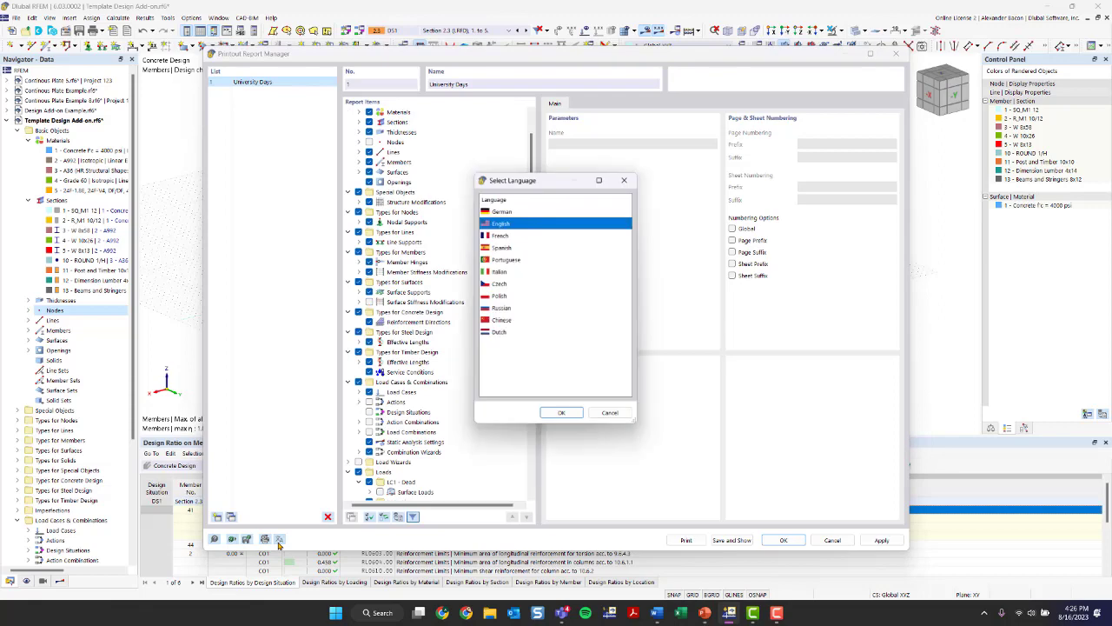
pyautogui.click(628, 180)
pyautogui.click(266, 540)
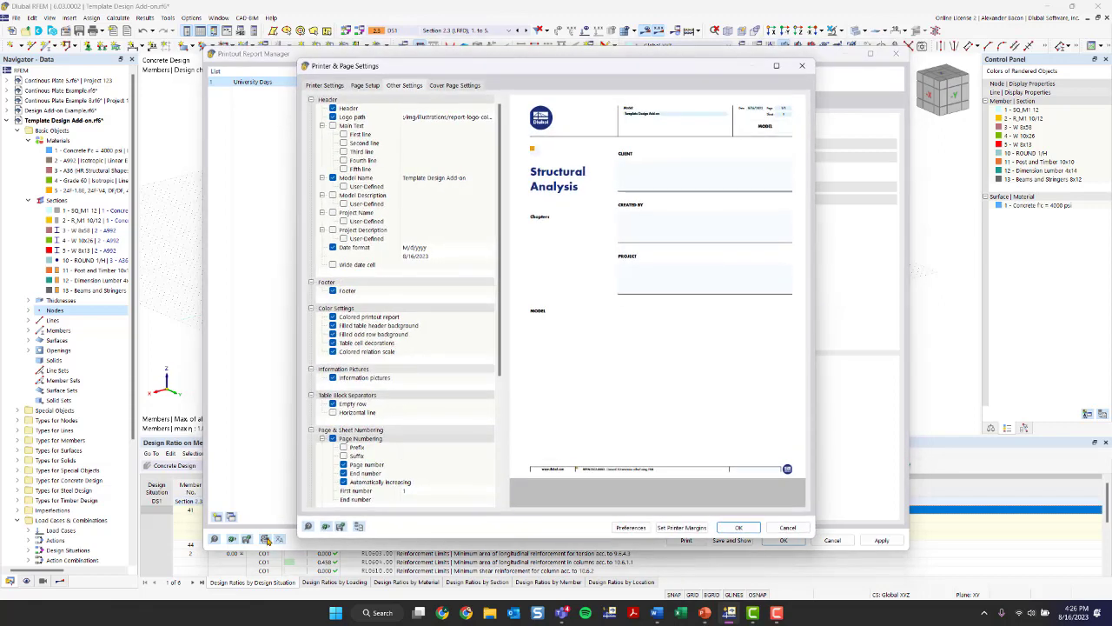
pyautogui.click(421, 108)
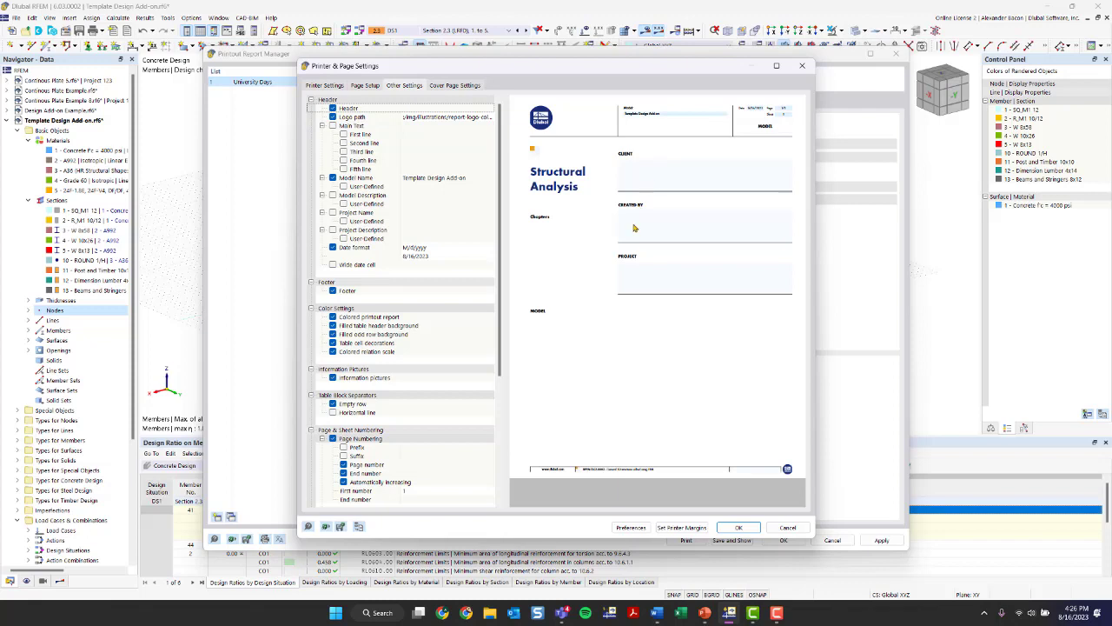
pyautogui.click(375, 87)
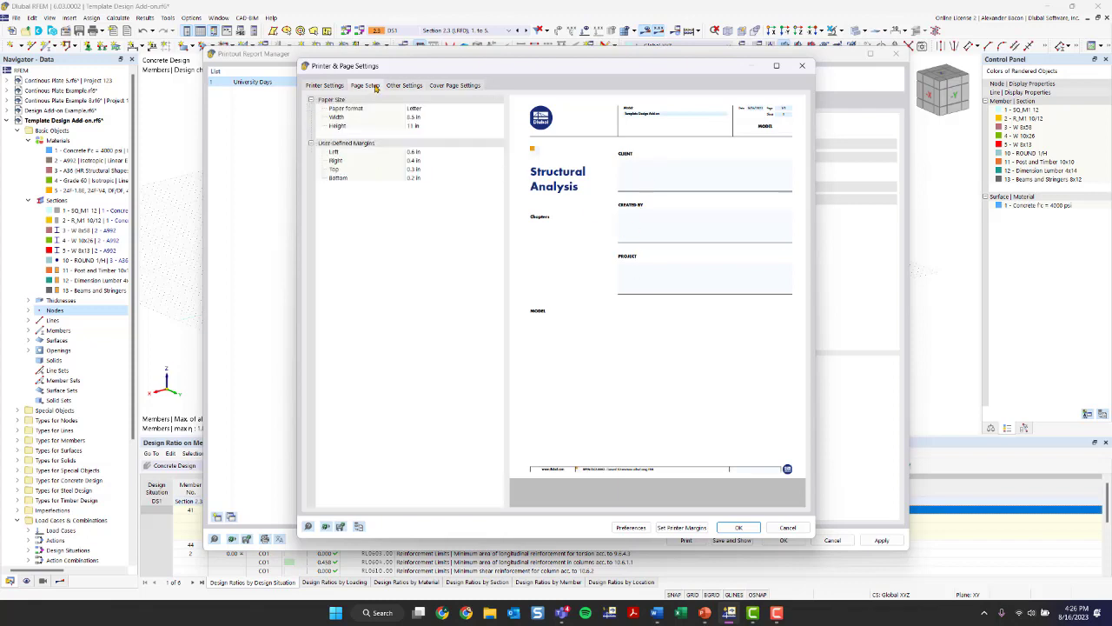
pyautogui.click(409, 86)
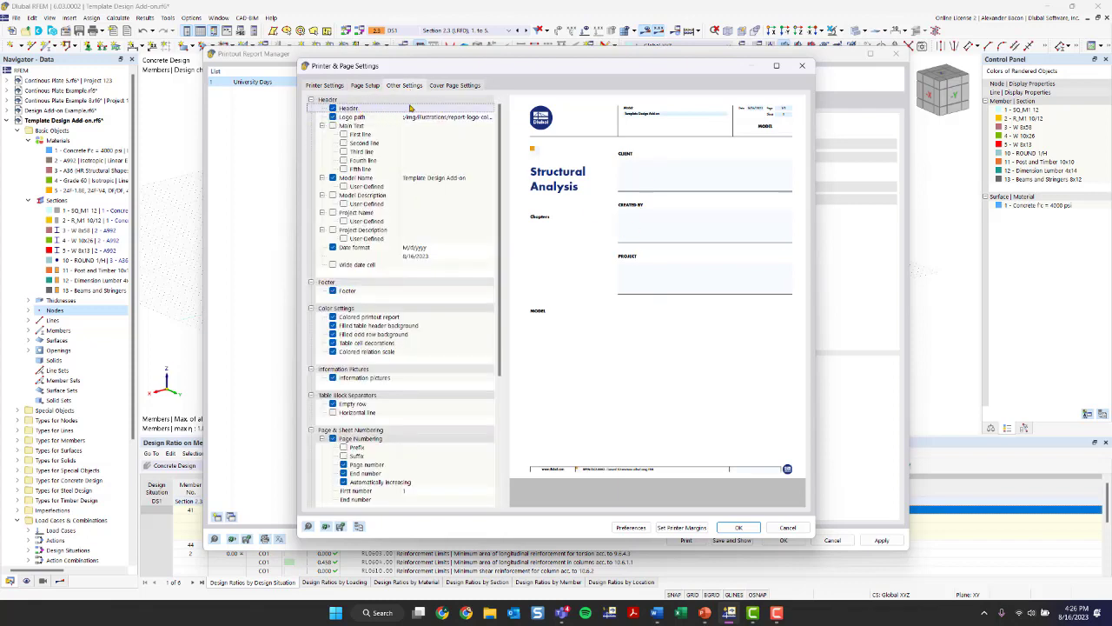
pyautogui.click(342, 89)
pyautogui.click(398, 87)
pyautogui.click(441, 85)
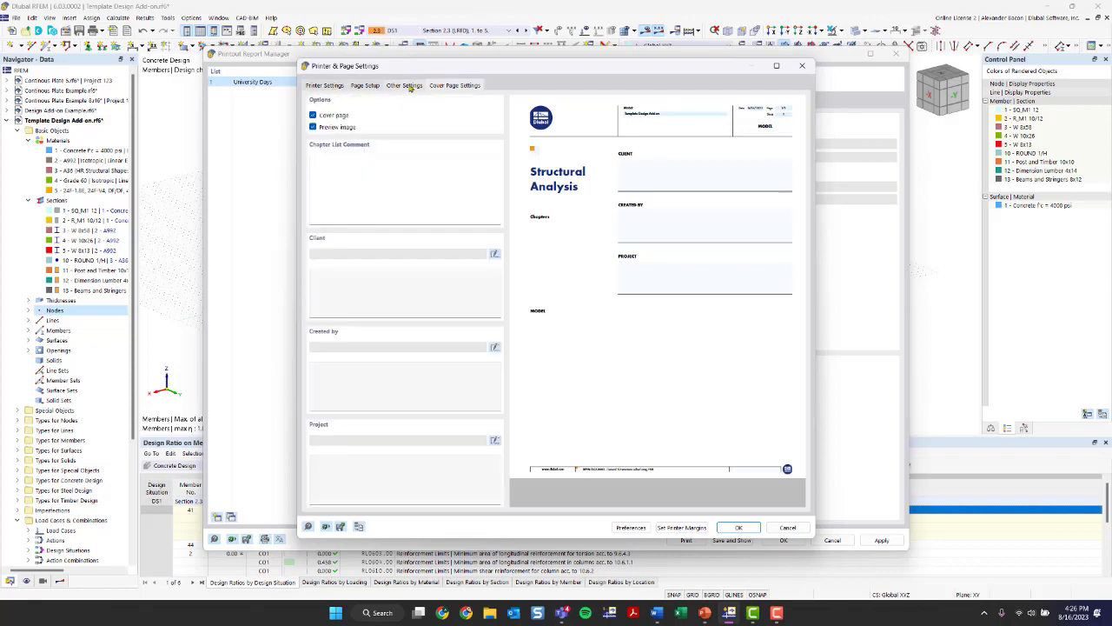
# - Review the header logo path and the cover page options, and close the printer and page settings without changes
pyautogui.click(408, 88)
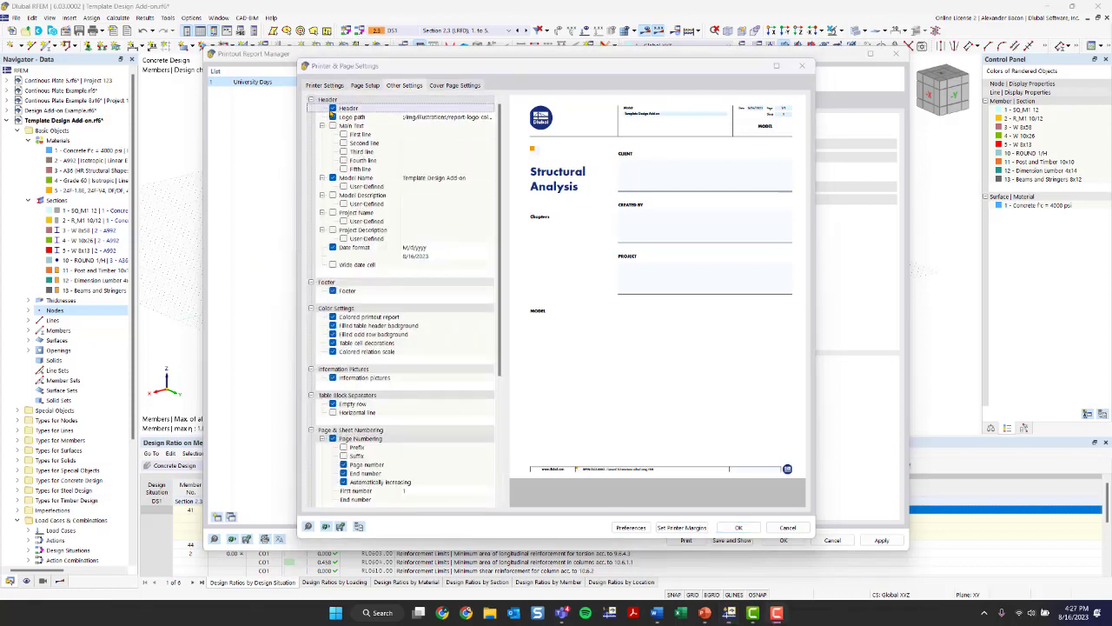
pyautogui.click(432, 117)
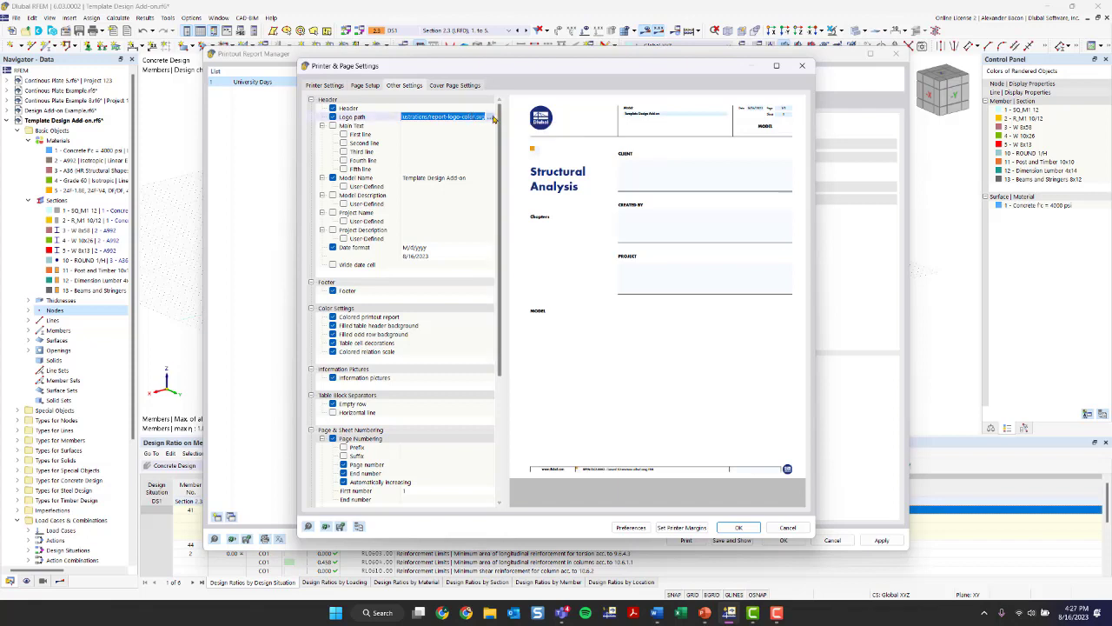
pyautogui.click(455, 85)
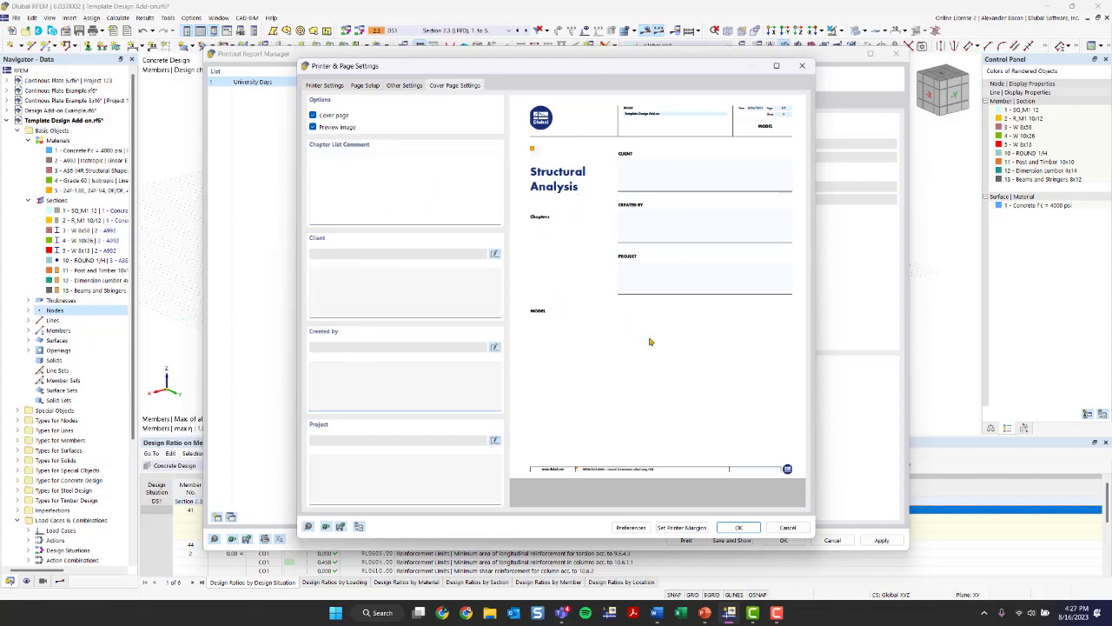
pyautogui.click(404, 85)
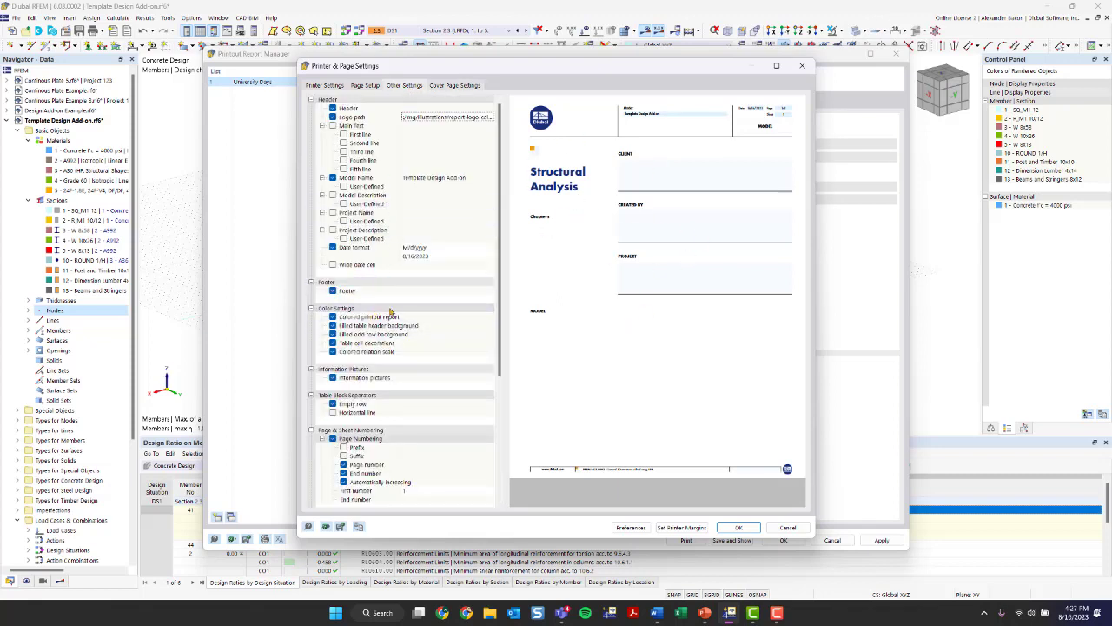
pyautogui.click(803, 66)
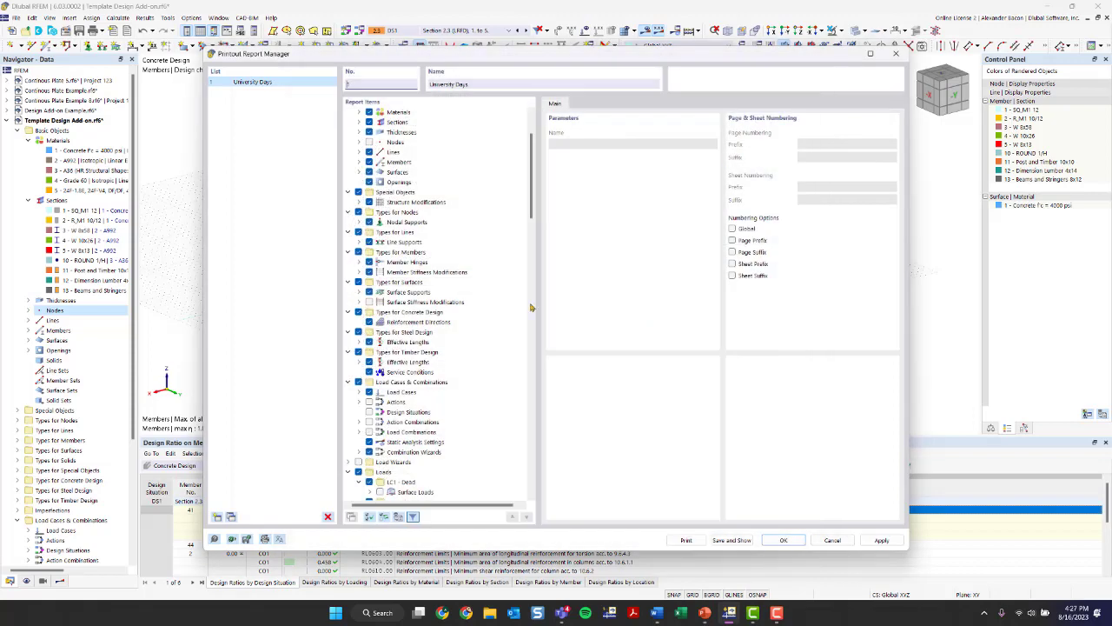
# - Print the report to a PDF file named University Days PR on the Desktop
pyautogui.click(686, 541)
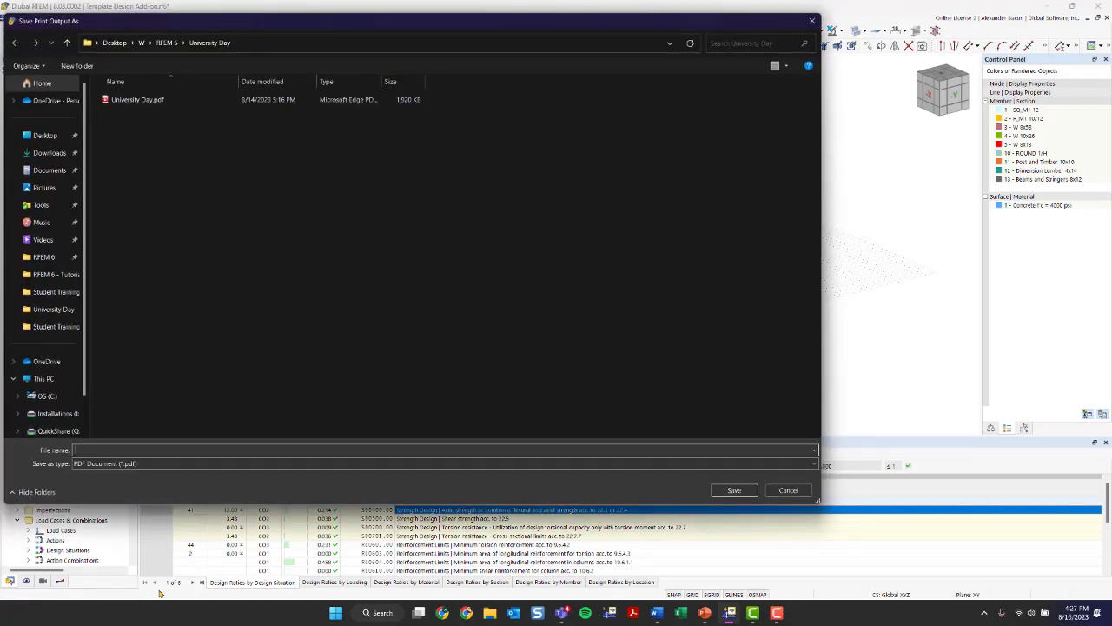
pyautogui.moveTo(212, 26); pyautogui.dragTo(286, 38)
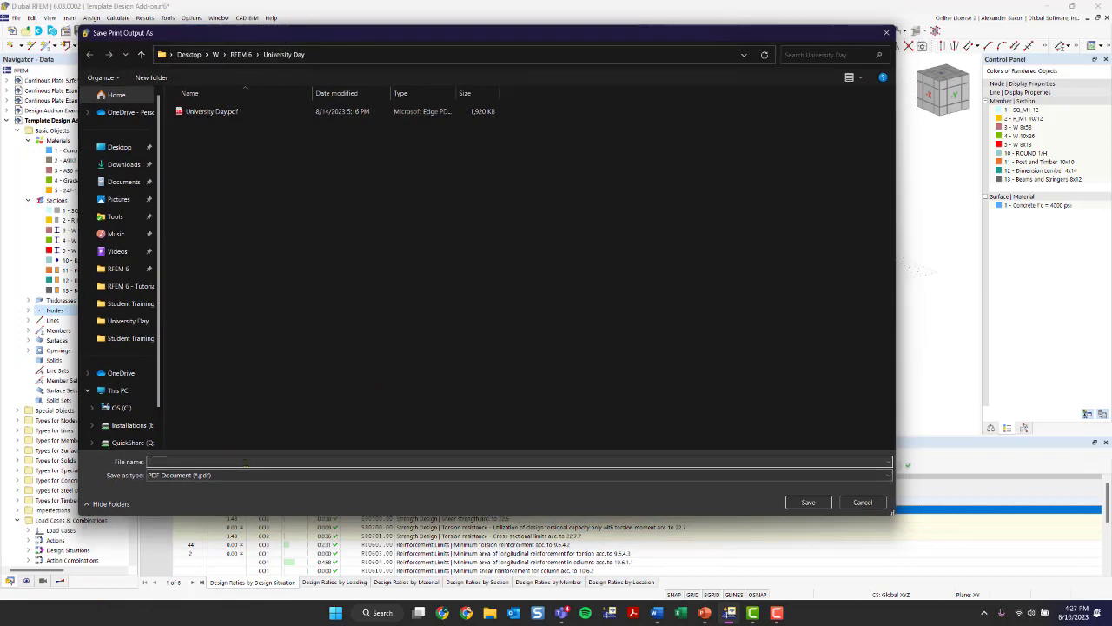
pyautogui.write('Univ')
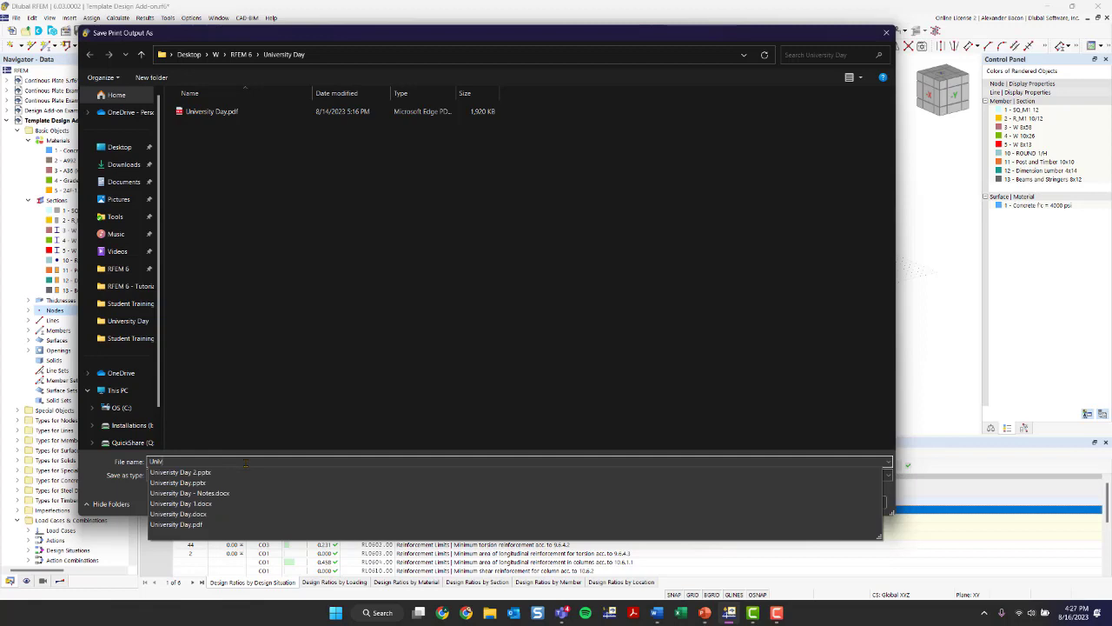
pyautogui.write('er')
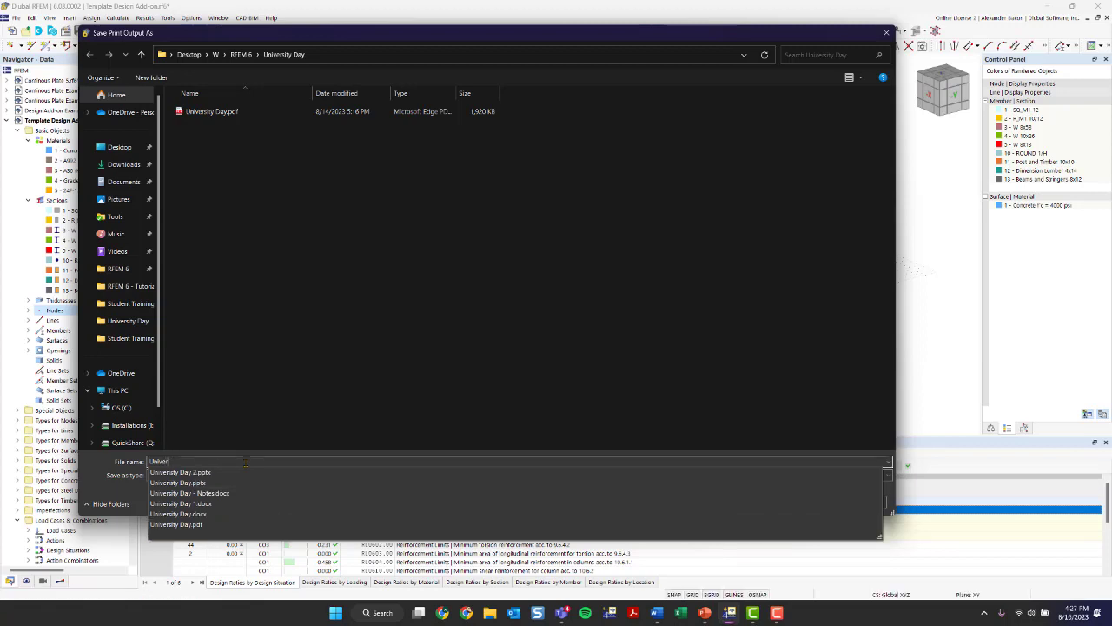
pyautogui.write('sity Days PR')
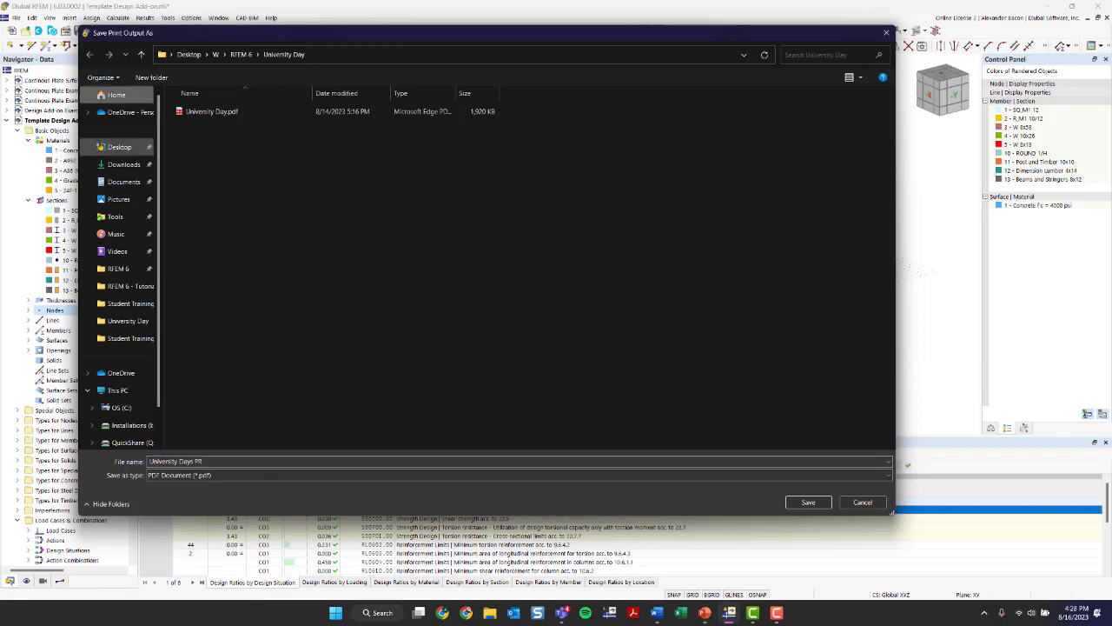
pyautogui.click(119, 147)
pyautogui.click(809, 501)
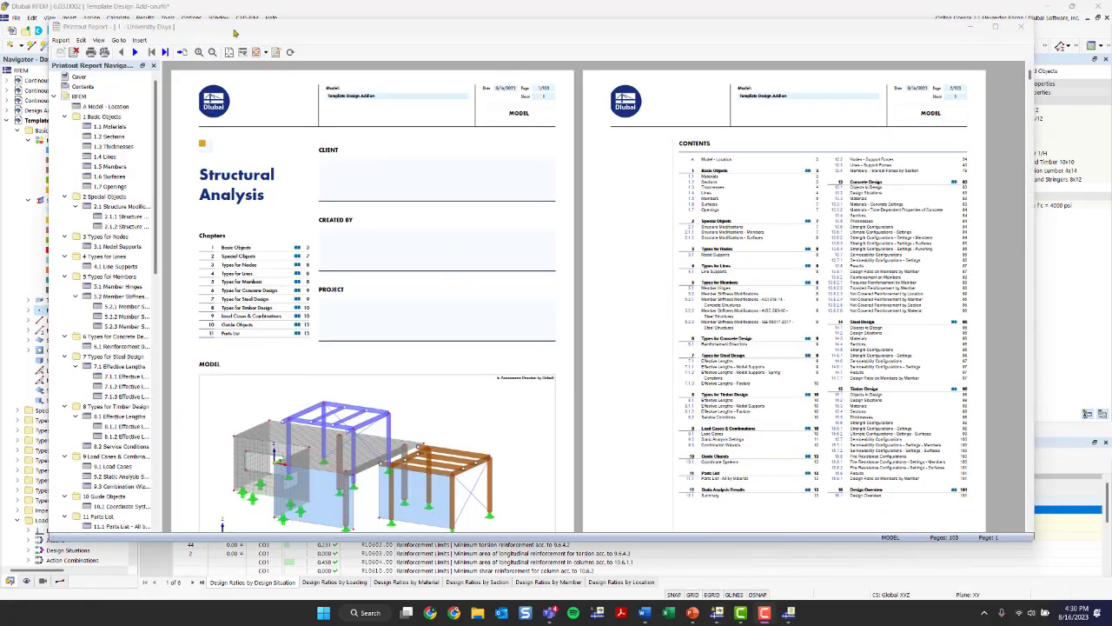
# - Widen the printout report navigator and view the Materials, Sections and Surfaces chapters of the report
pyautogui.scroll(-1, 334, 219)
pyautogui.scroll(-3, 110, 259)
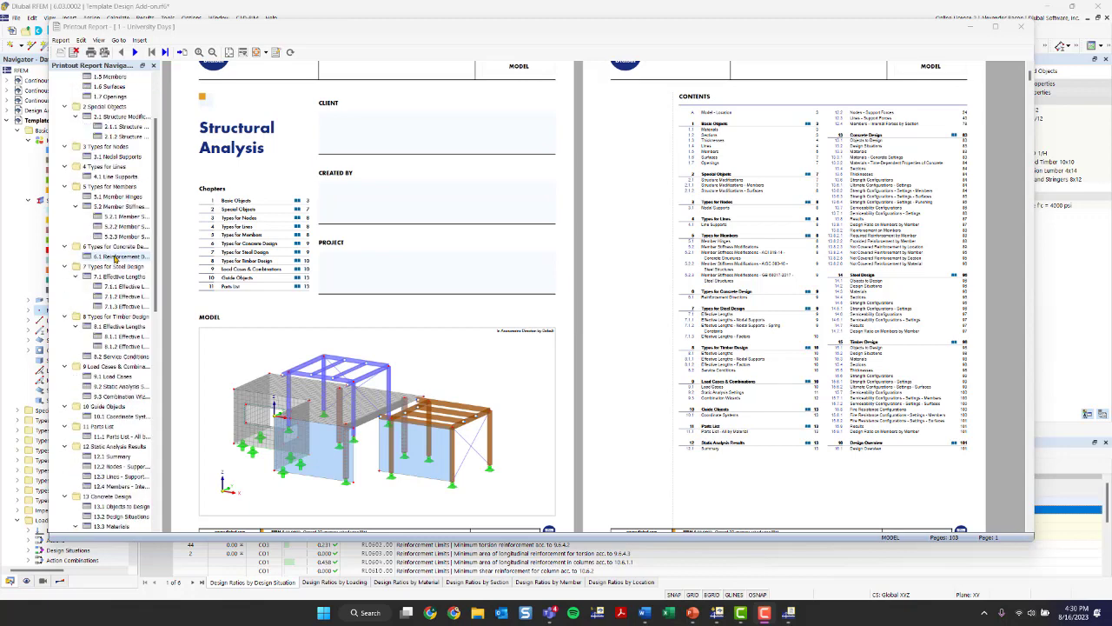
pyautogui.scroll(3, 116, 259)
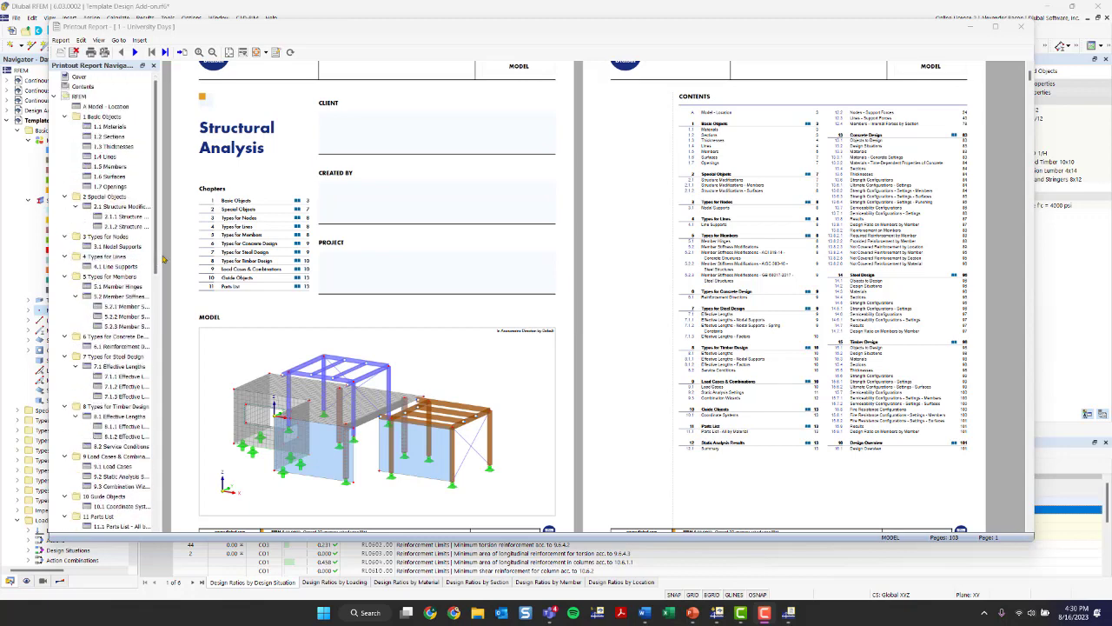
pyautogui.moveTo(159, 259); pyautogui.dragTo(222, 264)
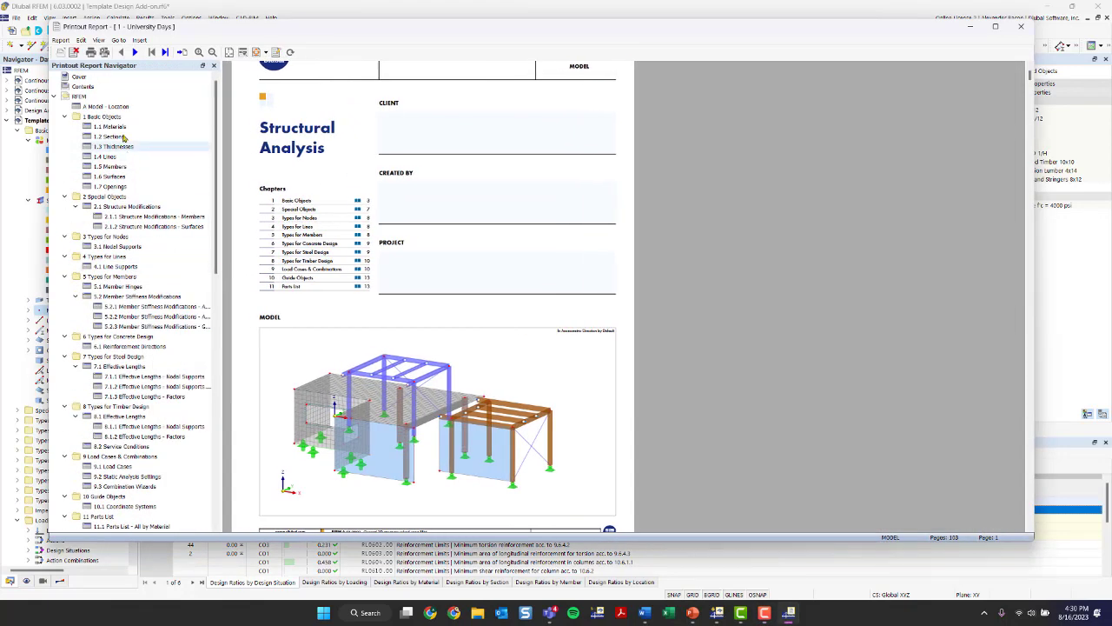
pyautogui.click(110, 127)
pyautogui.click(118, 137)
pyautogui.click(119, 178)
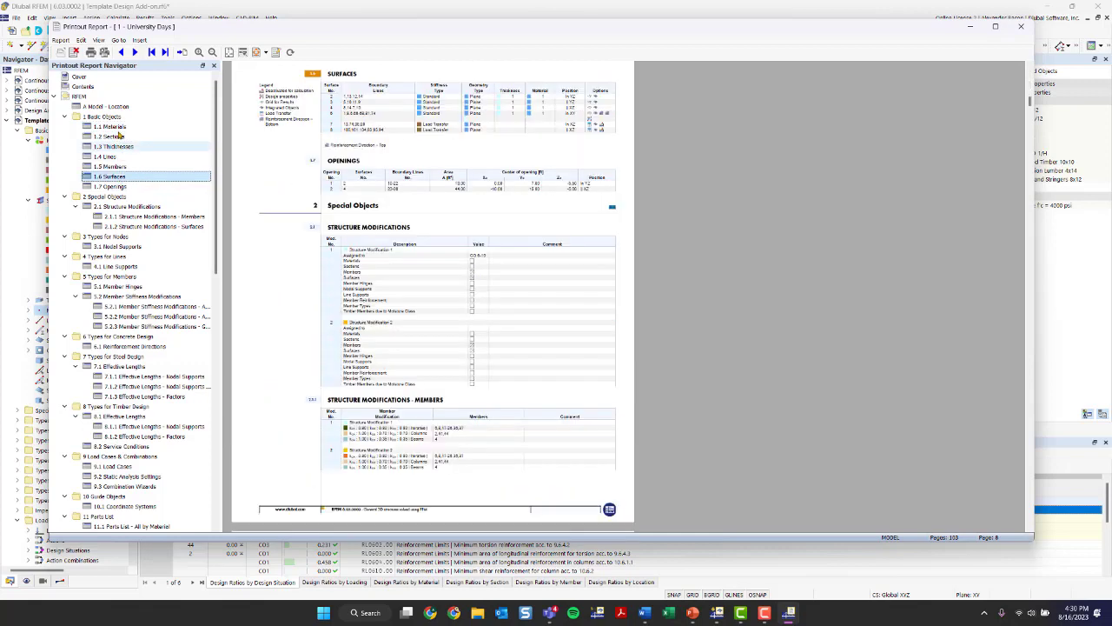
# - View the Materials, Sections and Thicknesses chapters of the printout report
pyautogui.click(117, 128)
pyautogui.click(109, 137)
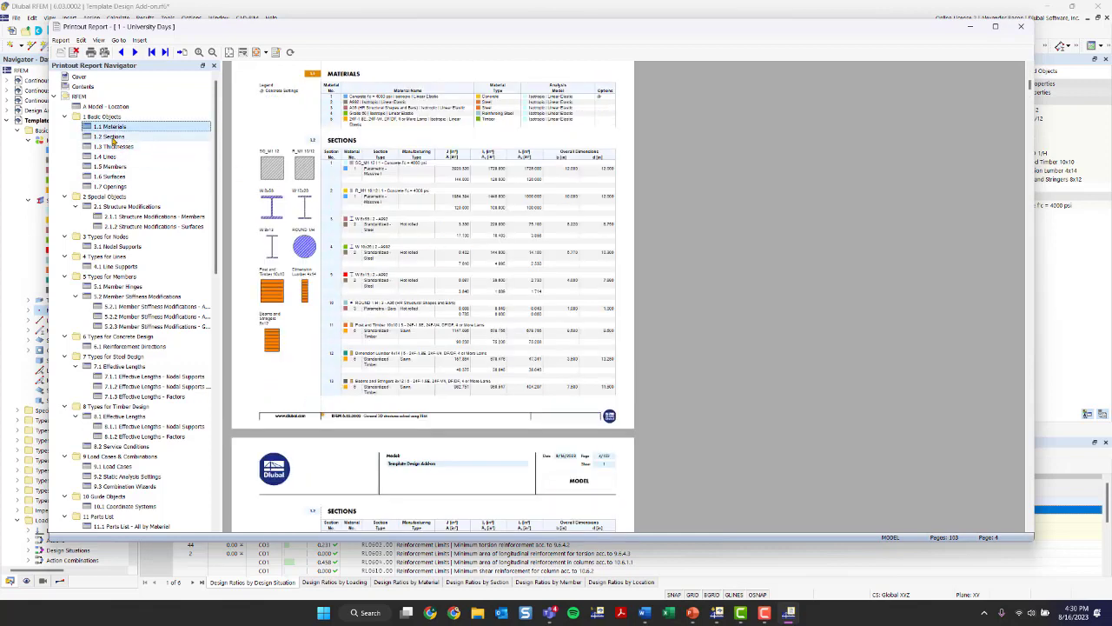
pyautogui.click(111, 146)
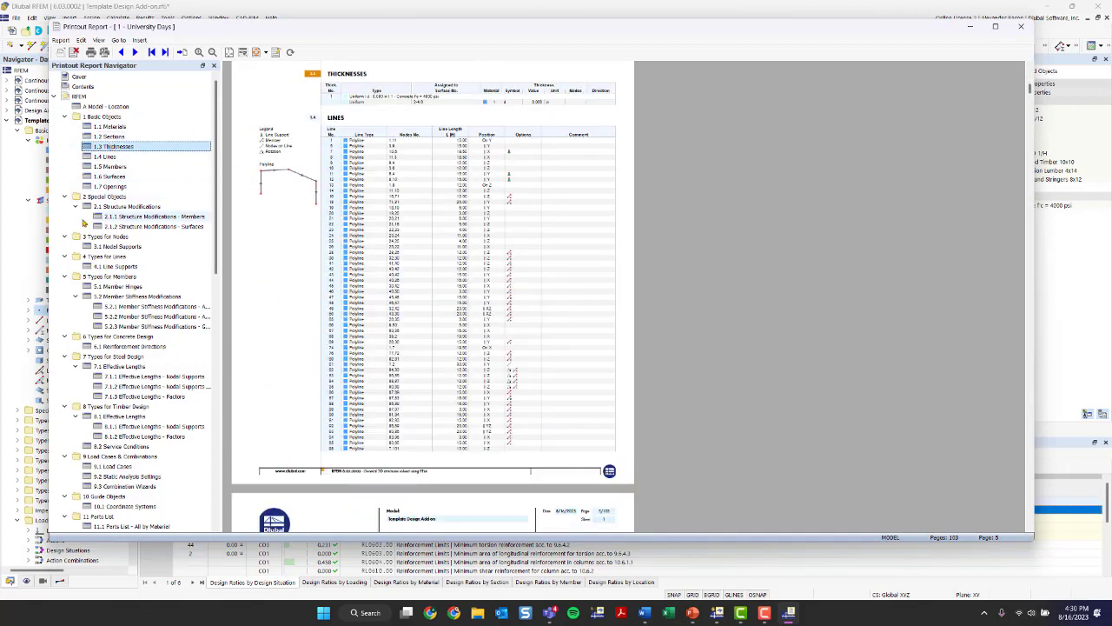
# - Collapse all chapters in the printout report navigator
pyautogui.scroll(-3, 108, 187)
pyautogui.rightClick(61, 136)
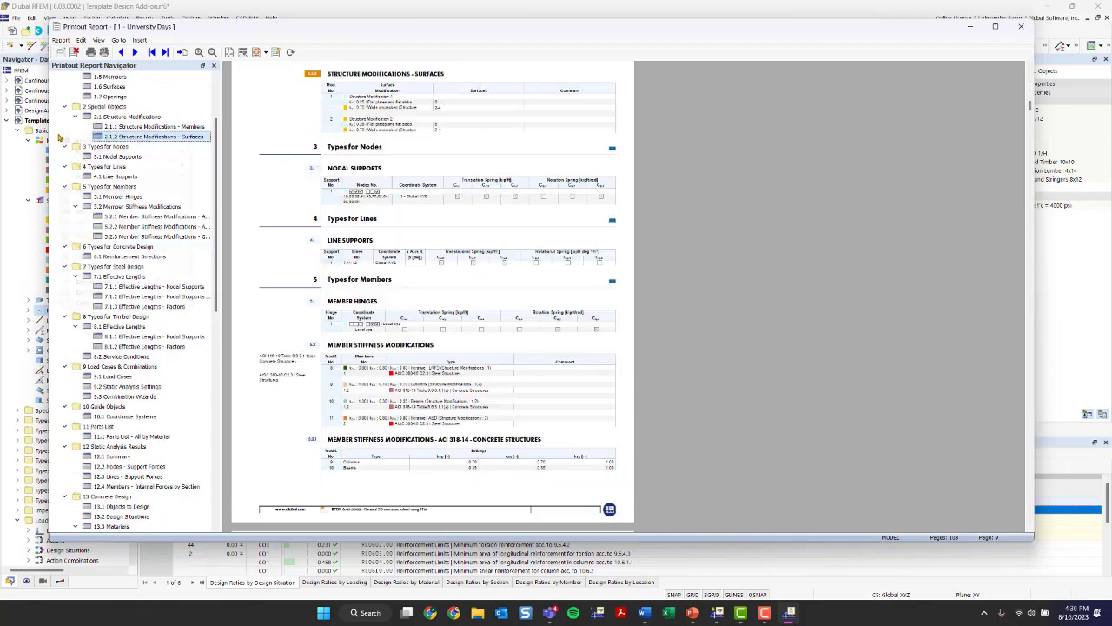
pyautogui.click(91, 303)
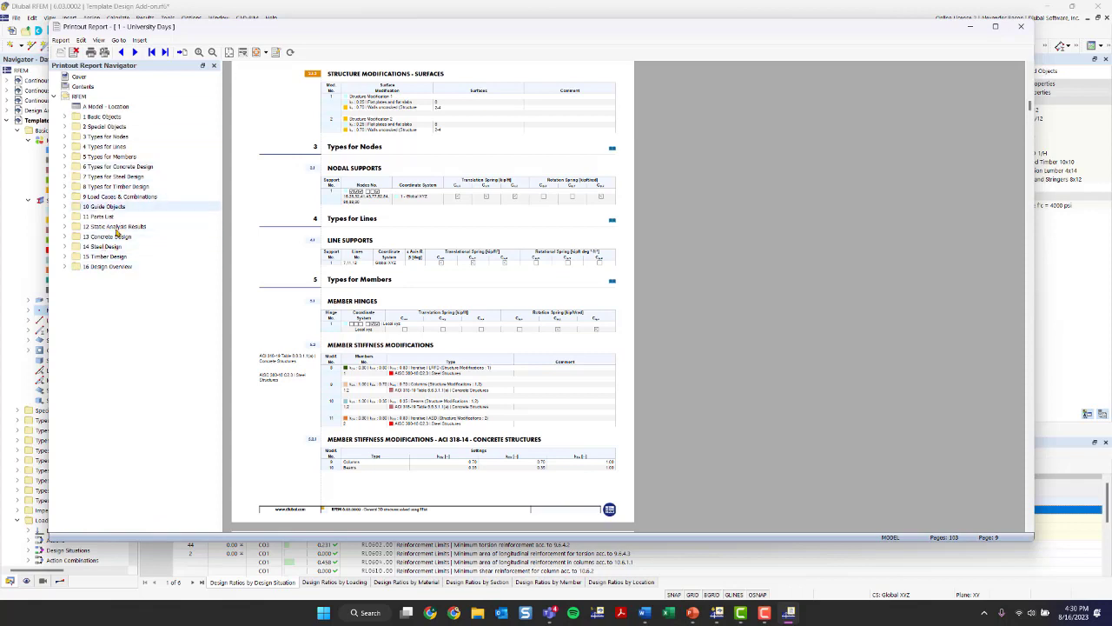
# - Expand the Steel Design chapter and examine its report pages from Objects to Design through the start of Timber Design
pyautogui.click(67, 249)
pyautogui.click(115, 257)
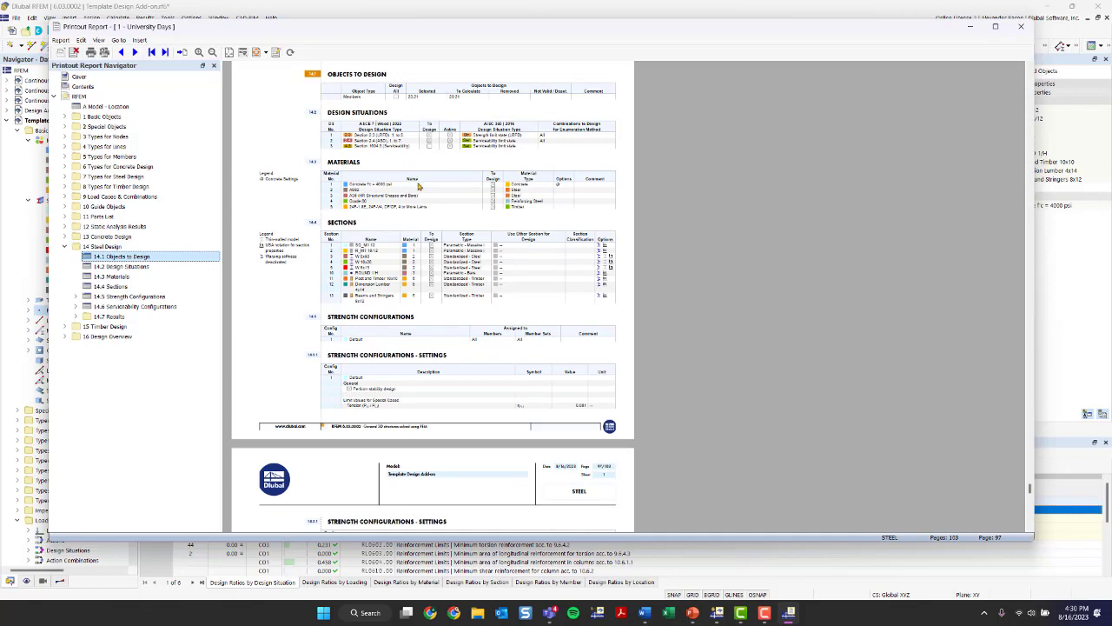
pyautogui.scroll(-10, 413, 177)
pyautogui.scroll(-8, 441, 232)
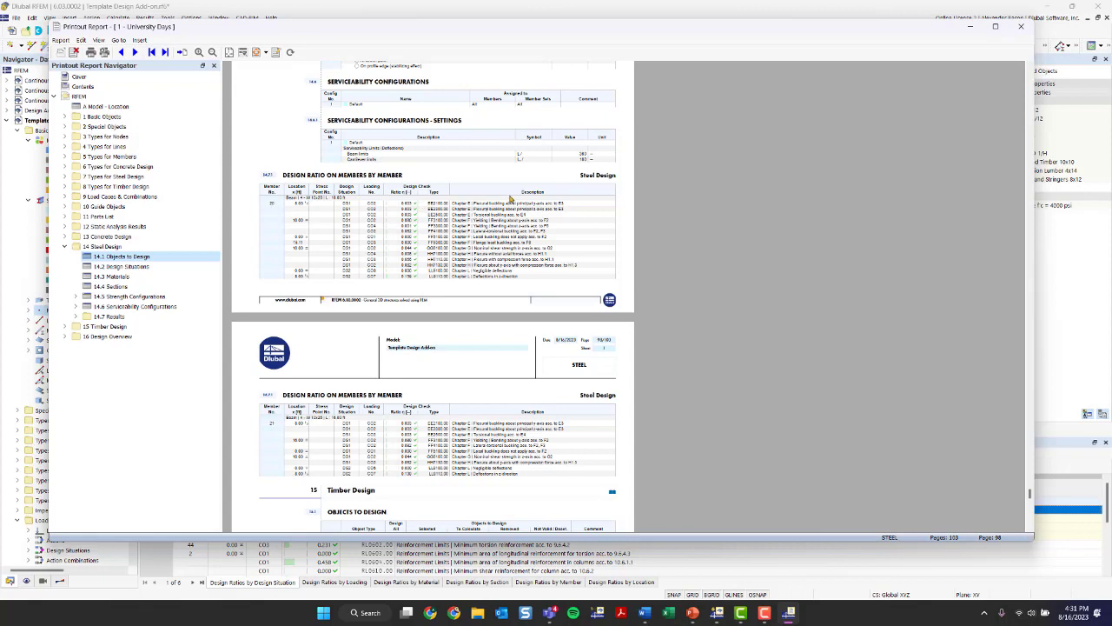
pyautogui.scroll(-12, 559, 211)
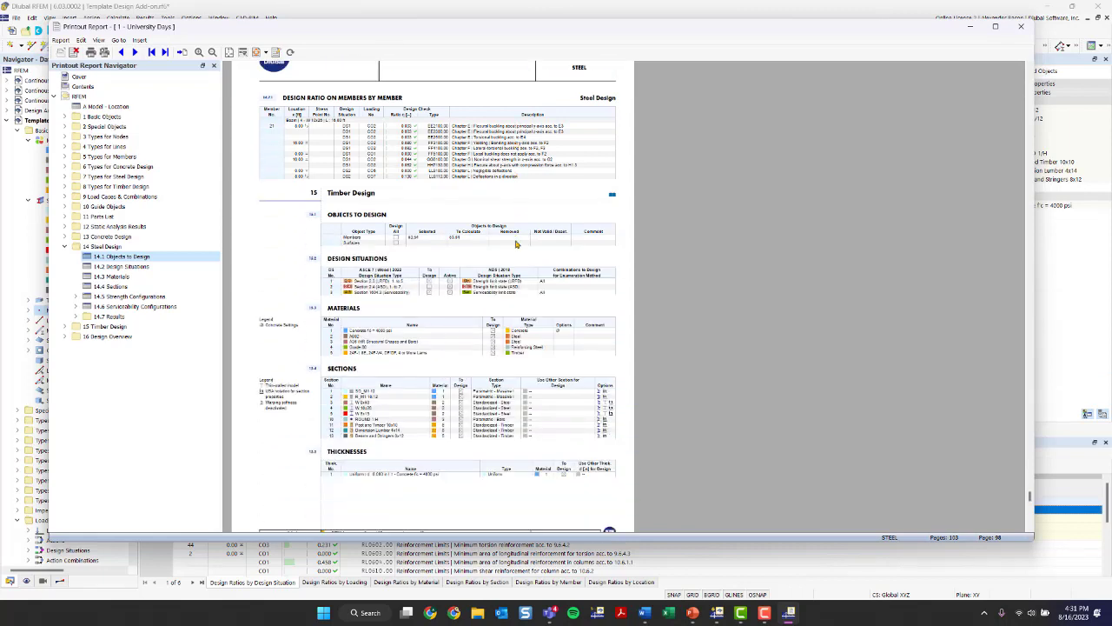
pyautogui.scroll(3, 514, 249)
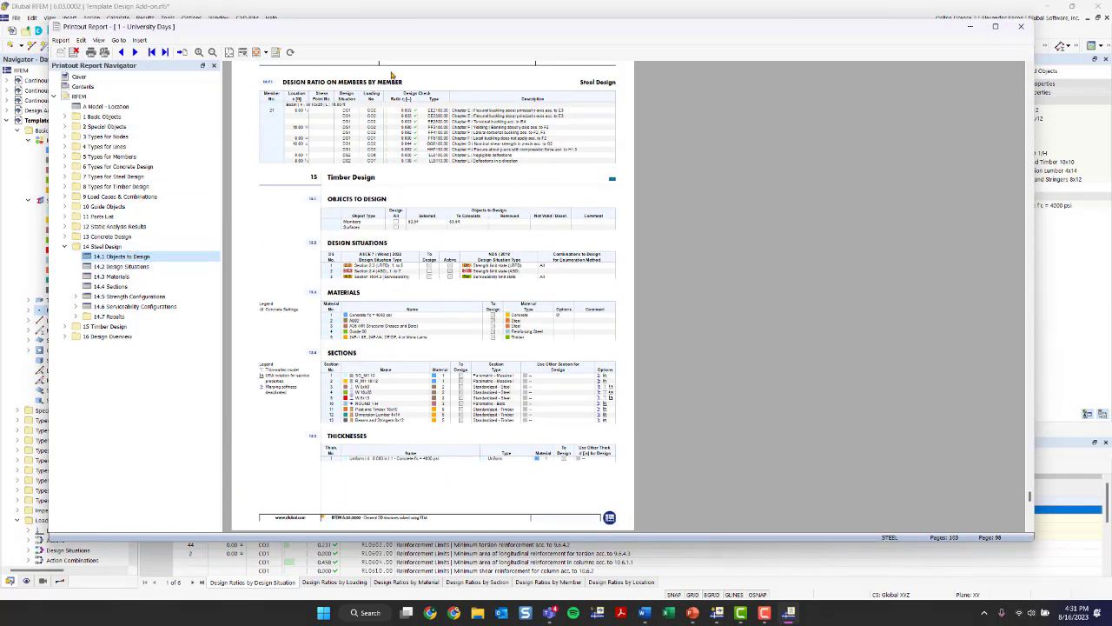
# - Move the Design Situations subchapter below Sections in the report's Steel Design chapter
pyautogui.click(114, 268)
pyautogui.moveTo(113, 272); pyautogui.dragTo(186, 290)
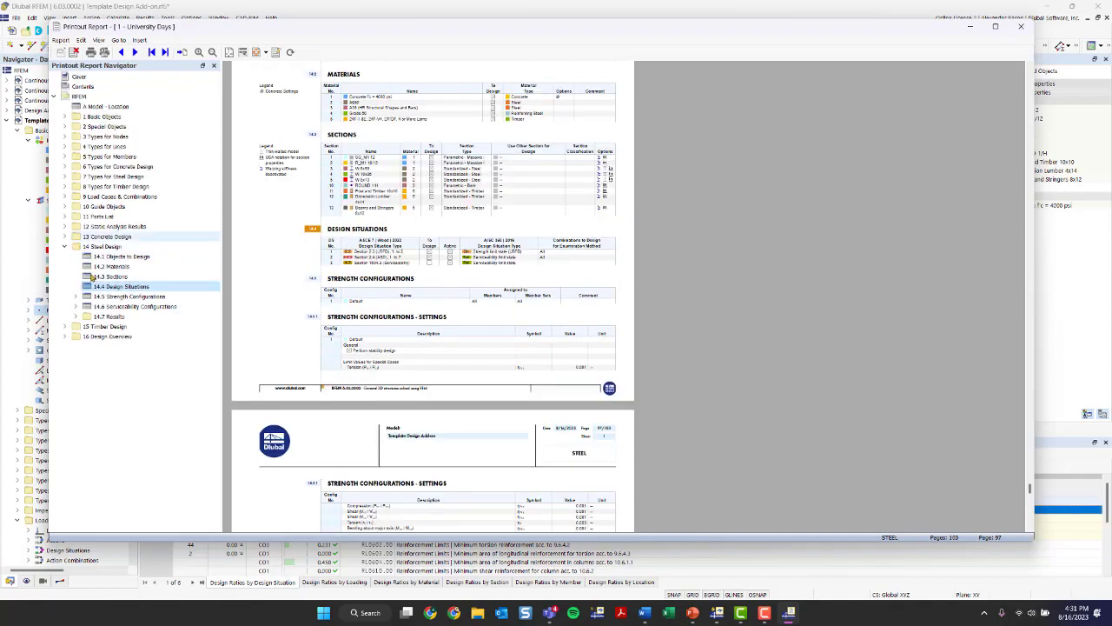
pyautogui.moveTo(363, 24); pyautogui.dragTo(392, 29)
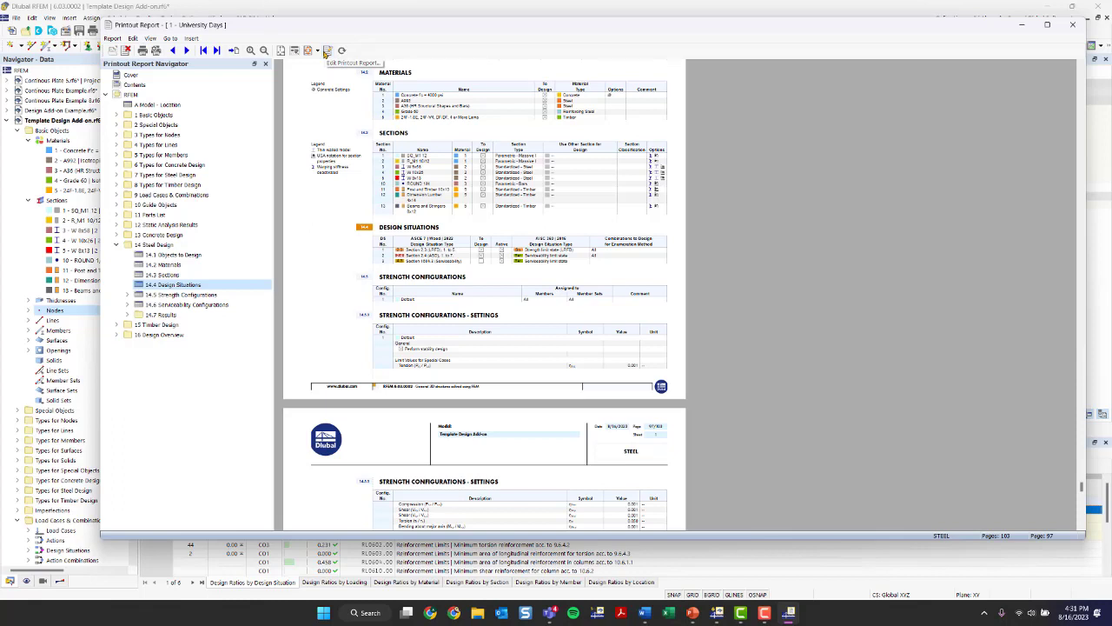
# - Look over the printout report's editing options and close the report window
pyautogui.click(117, 39)
pyautogui.moveTo(132, 40)
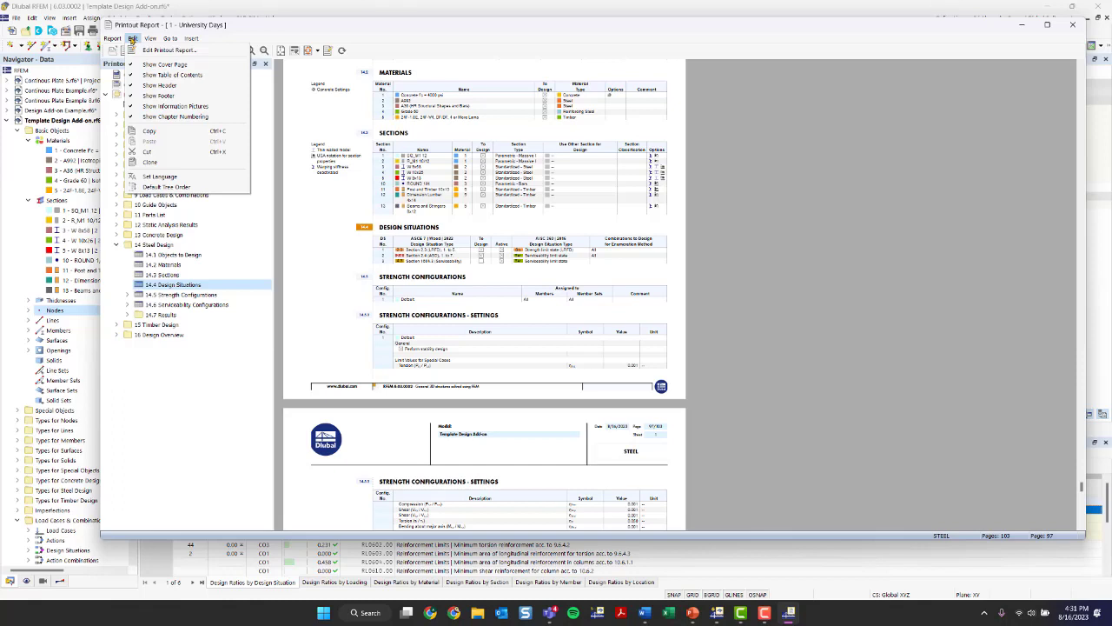
pyautogui.click(323, 32)
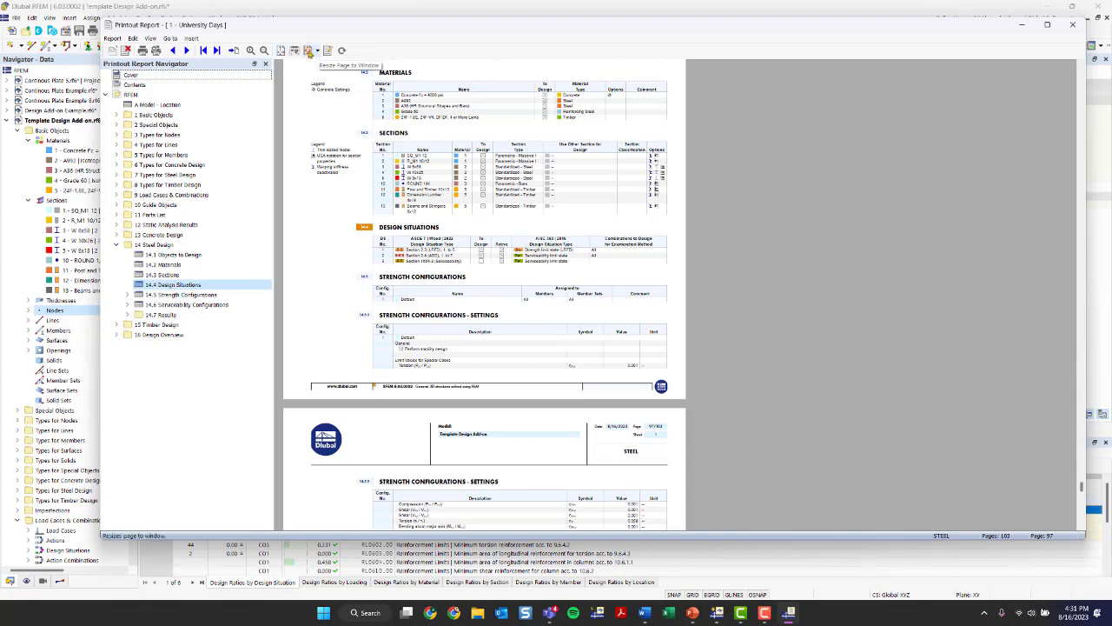
pyautogui.click(1072, 24)
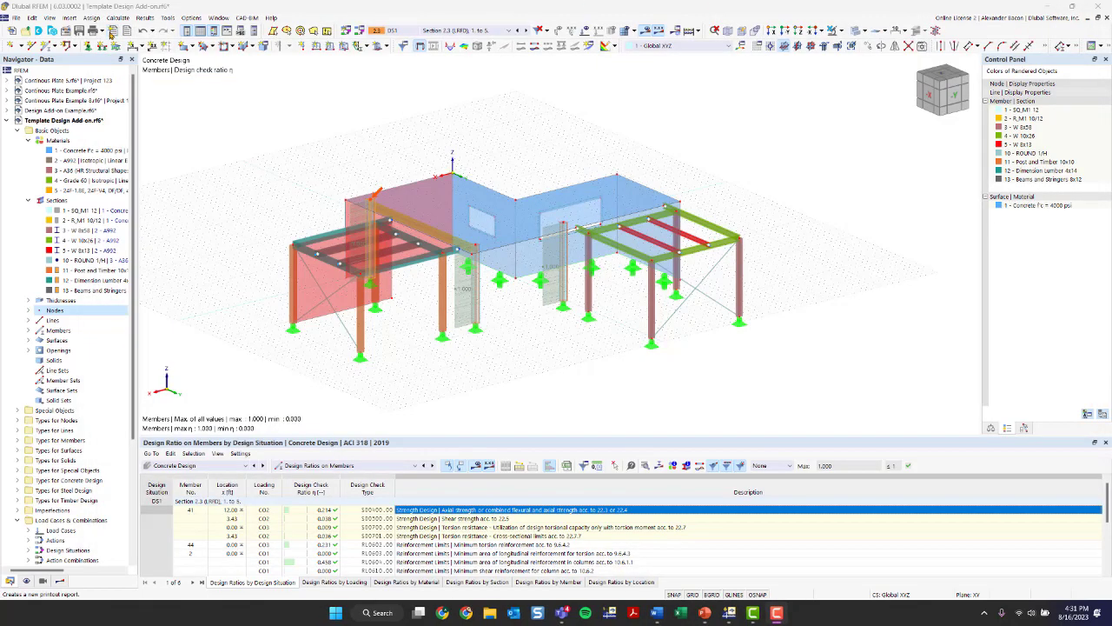
# - Start a new printout report and check the available report templates, including the Timber Design template
pyautogui.click(112, 33)
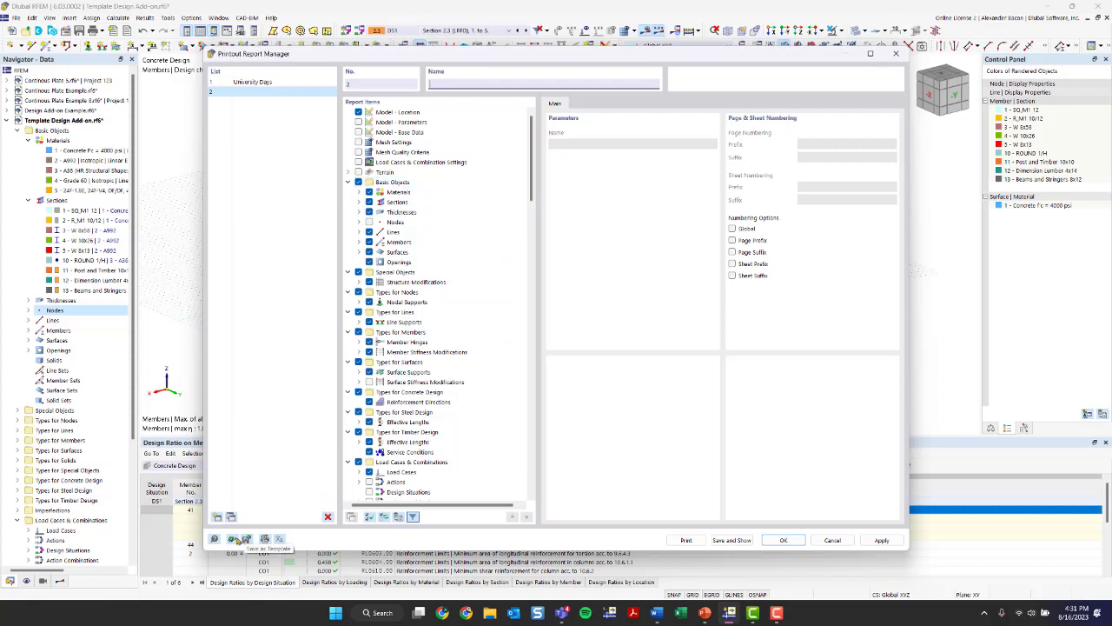
pyautogui.click(233, 539)
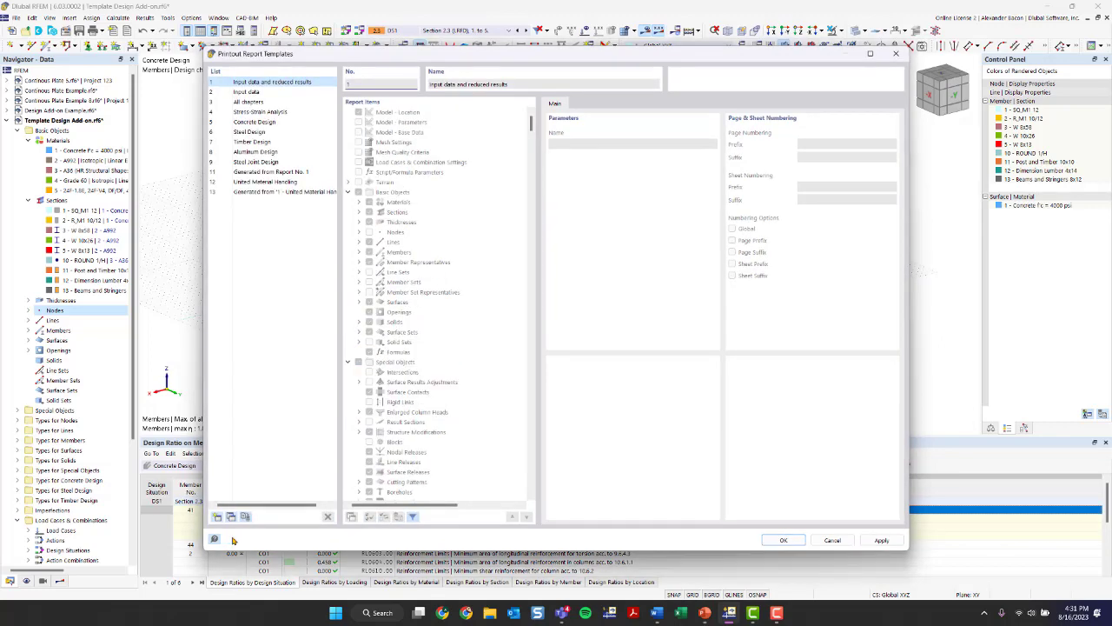
pyautogui.click(286, 191)
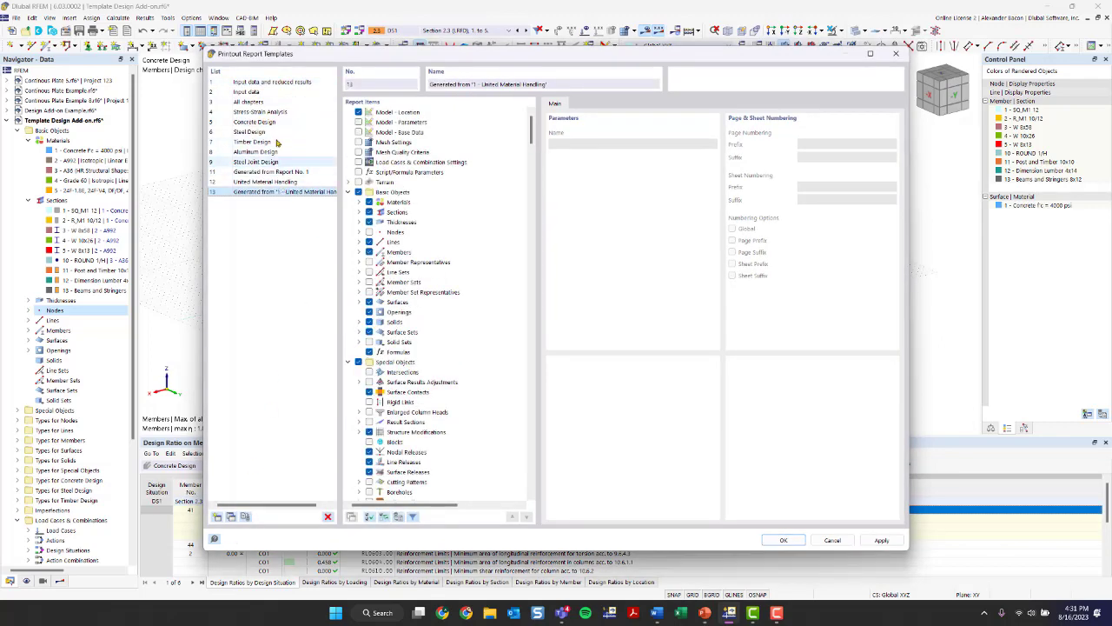
pyautogui.click(283, 141)
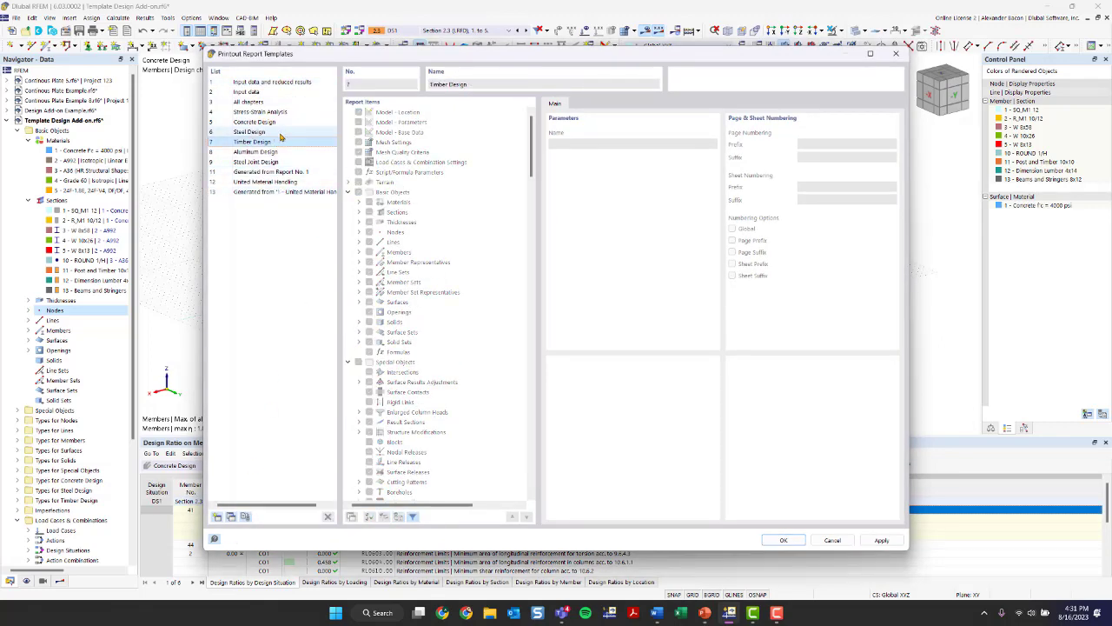
pyautogui.click(898, 54)
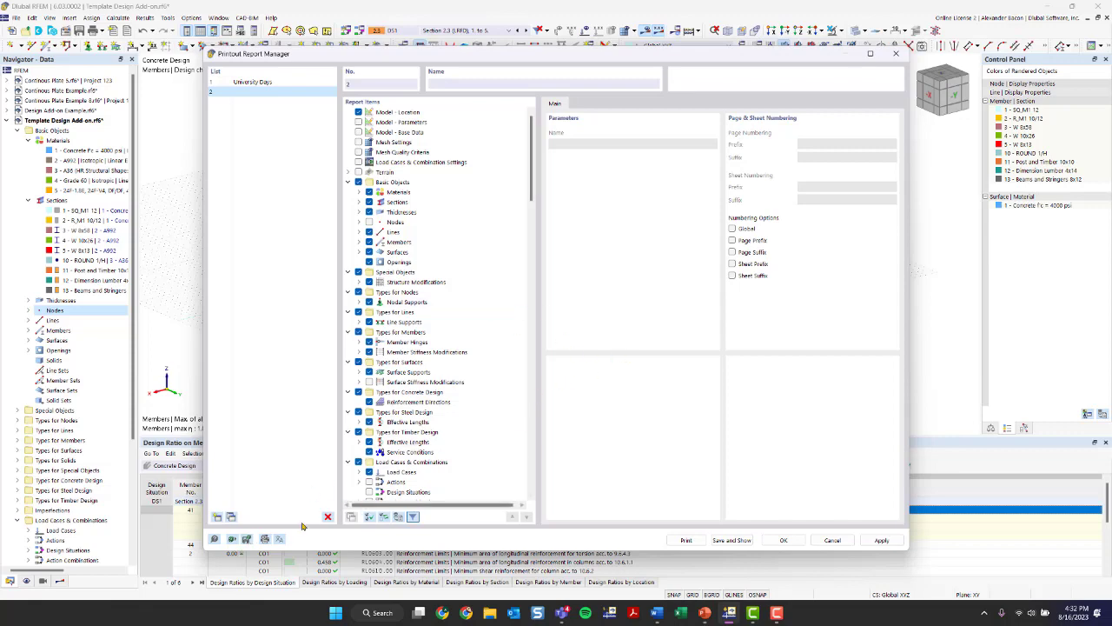
# - Check the page settings templates available for the report, and close the report manager without creating a new report
pyautogui.click(265, 539)
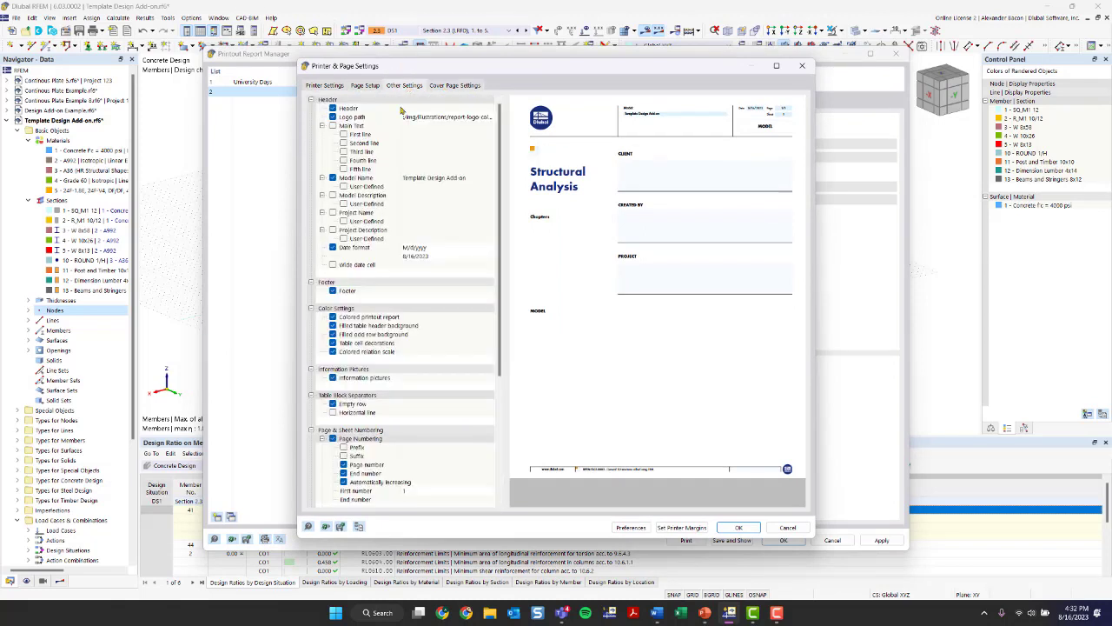
pyautogui.click(339, 527)
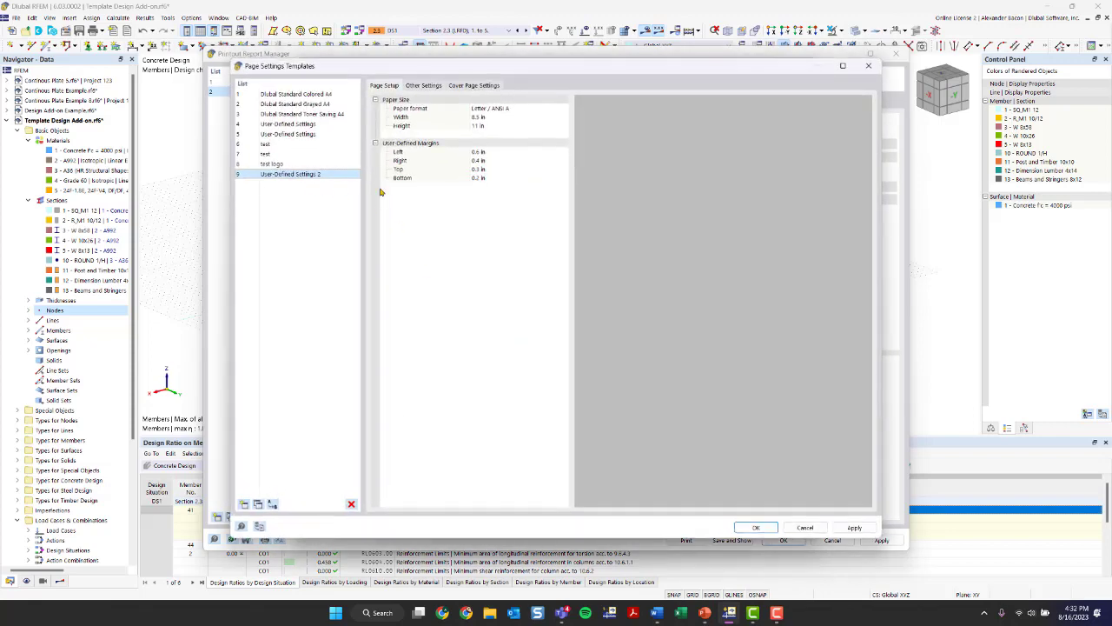
pyautogui.click(868, 65)
pyautogui.click(802, 65)
pyautogui.click(896, 53)
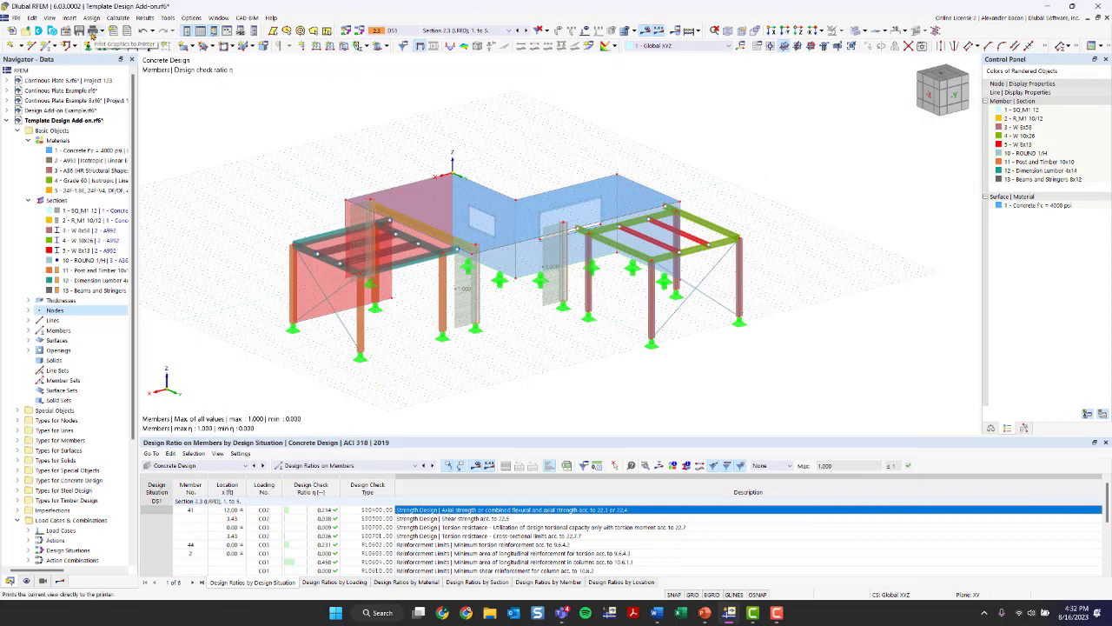
# - Set up a graphic printout of the model to the University Days printout report using the Multi print option
pyautogui.click(103, 32)
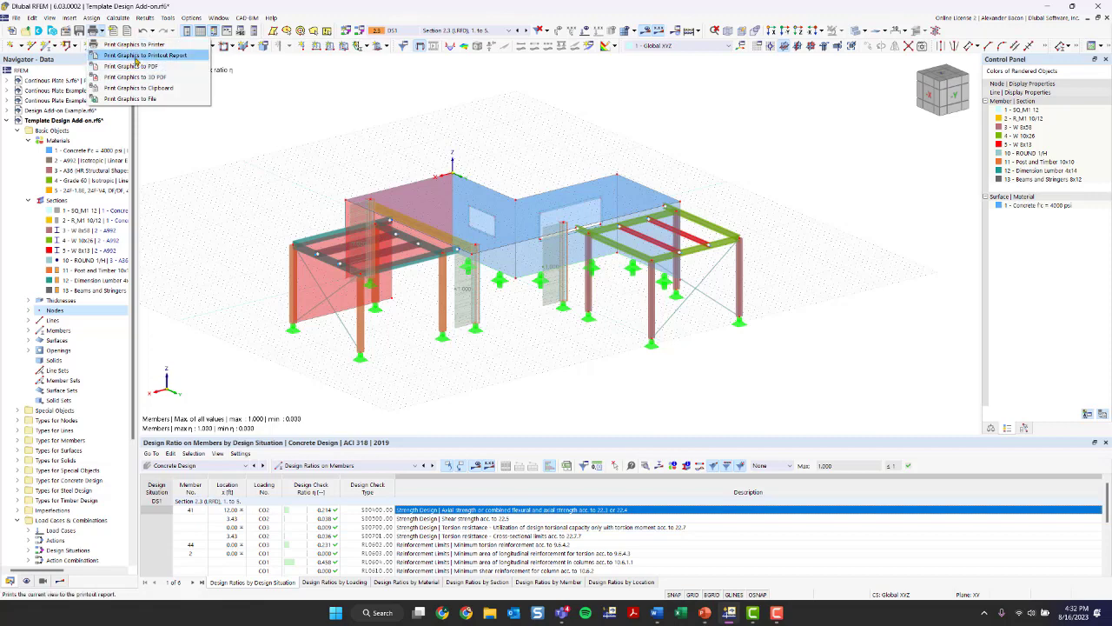
pyautogui.click(136, 56)
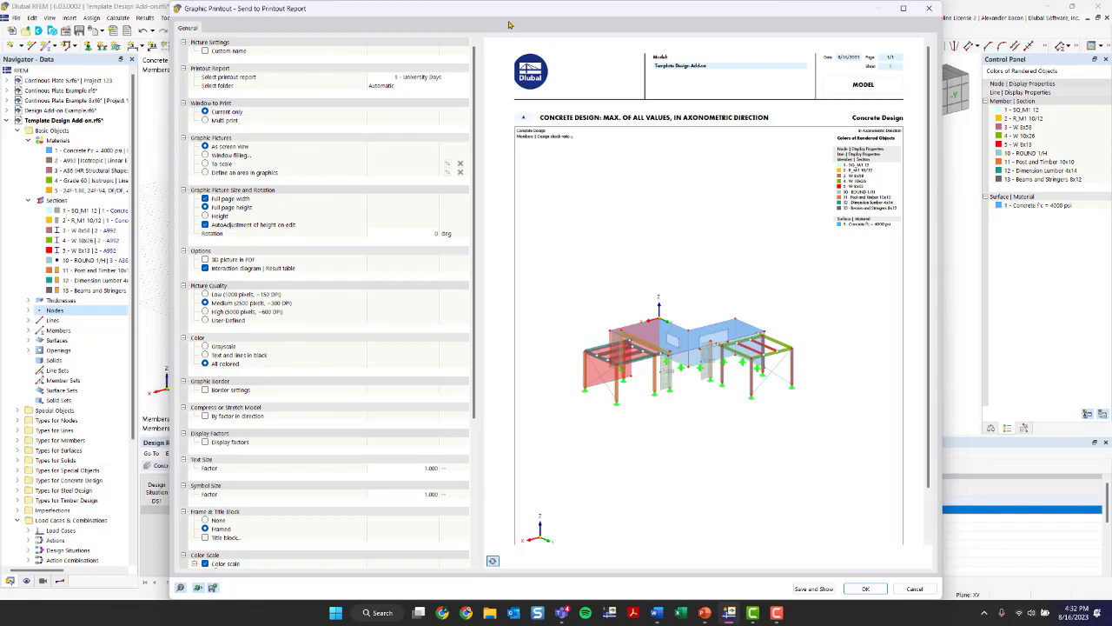
pyautogui.moveTo(499, 12); pyautogui.dragTo(598, 246)
pyautogui.moveTo(592, 129); pyautogui.dragTo(453, 22)
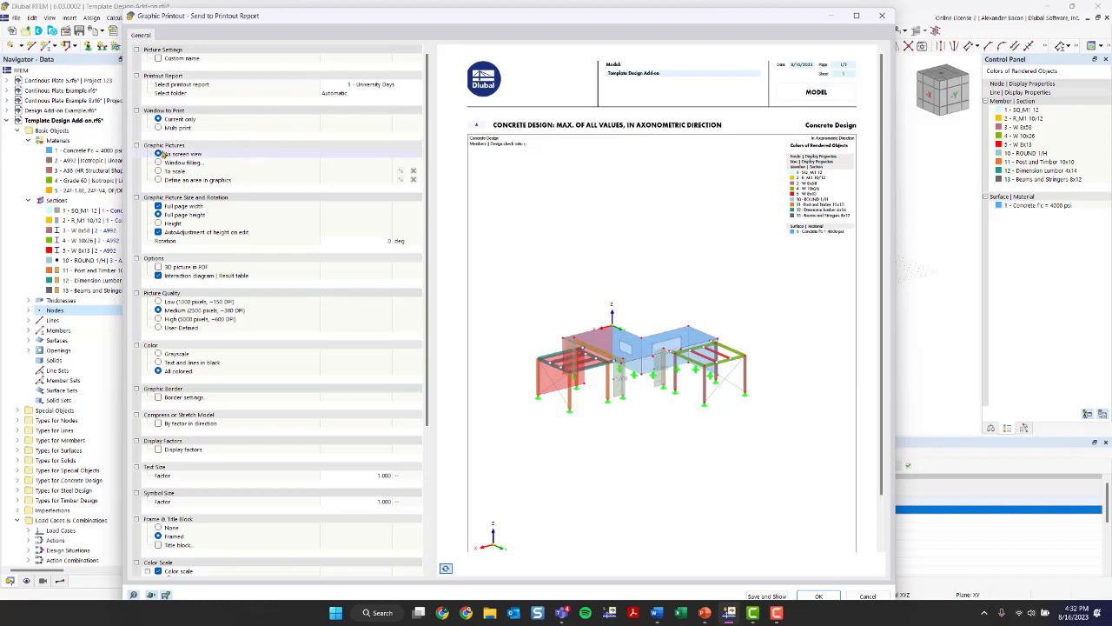
pyautogui.click(159, 129)
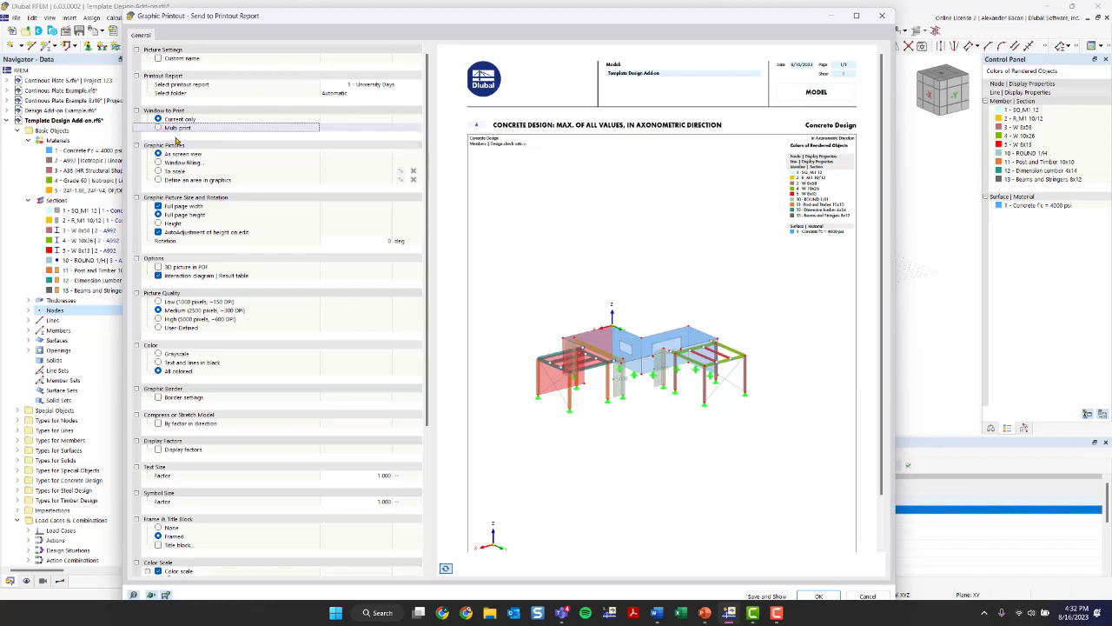
pyautogui.click(160, 129)
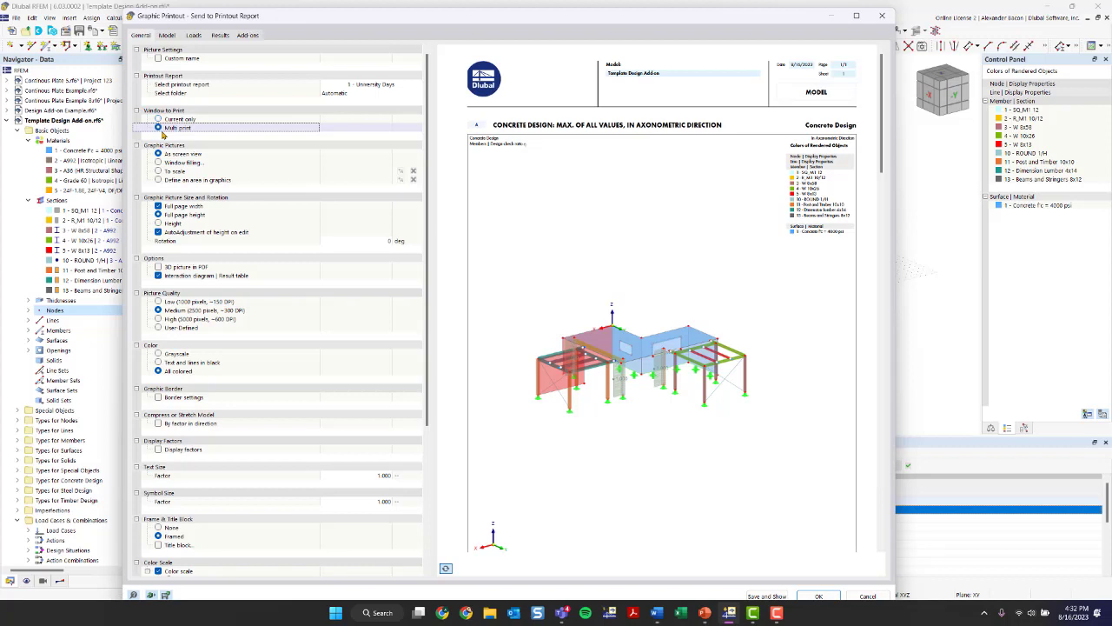
# - Review the multi print picture options for the model, loads, results and design add-ons
pyautogui.click(170, 35)
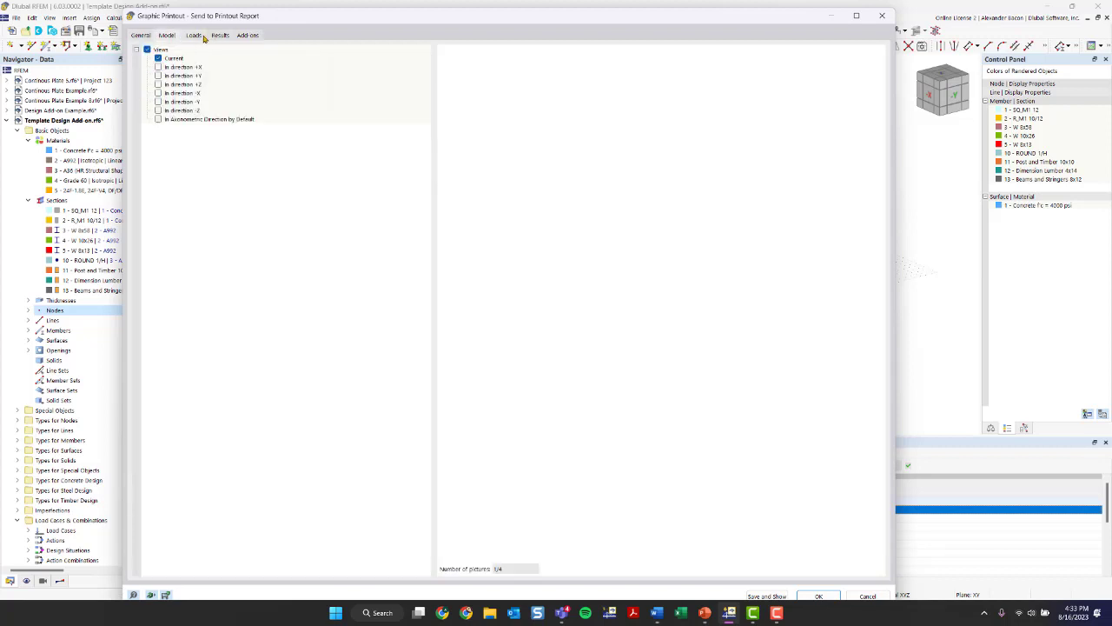
pyautogui.click(193, 35)
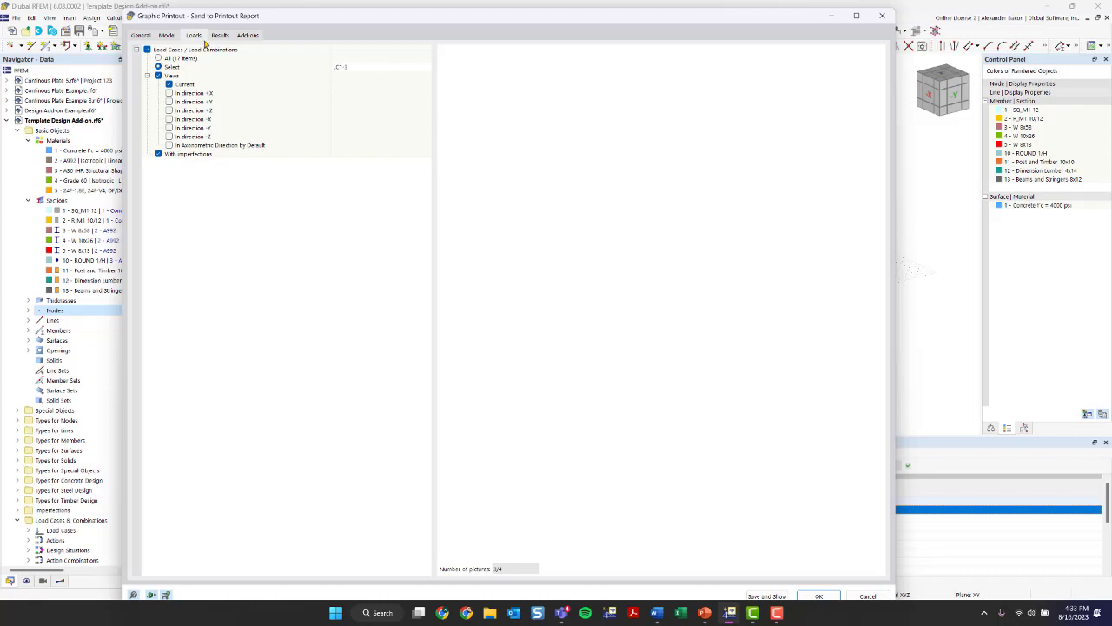
pyautogui.click(222, 35)
pyautogui.click(188, 37)
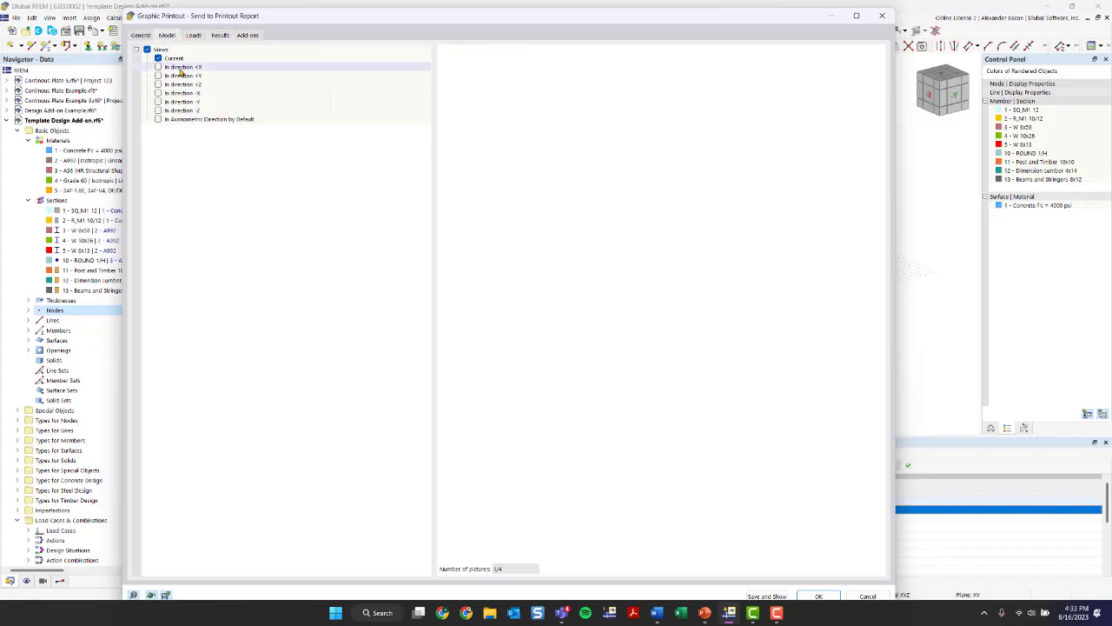
pyautogui.click(220, 36)
pyautogui.click(247, 36)
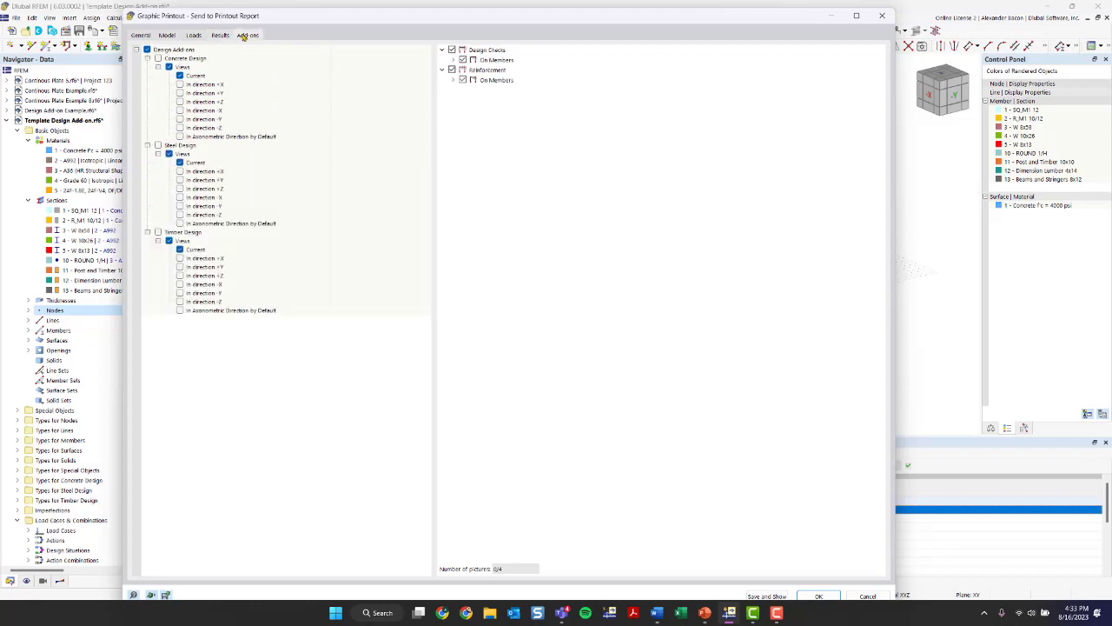
pyautogui.click(219, 35)
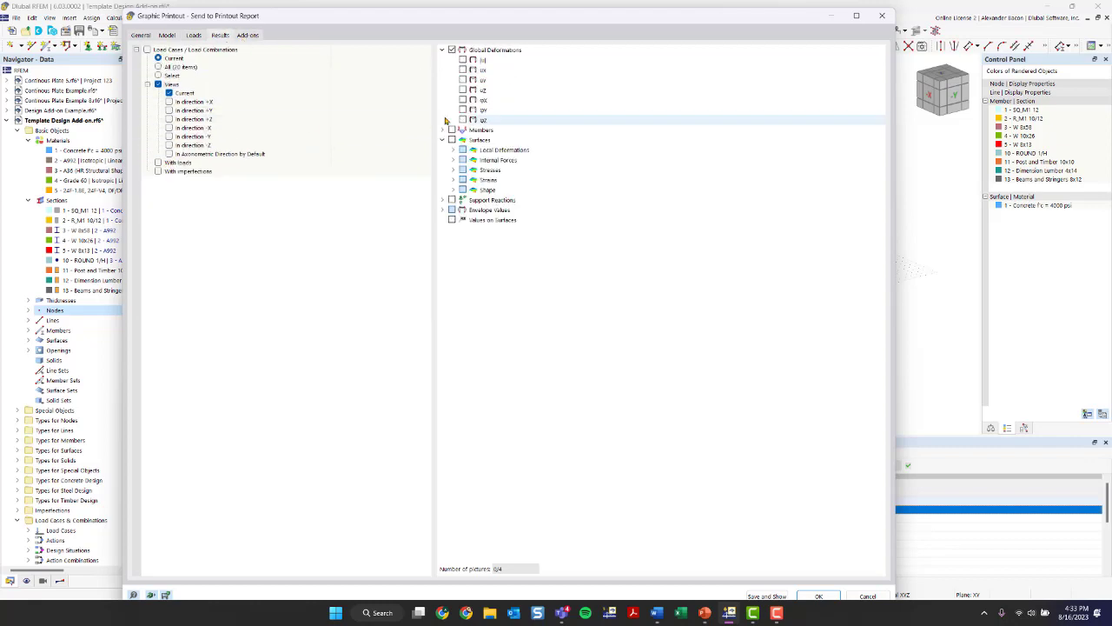
# - Set the model picture to print in direction +X instead of the current view
pyautogui.click(165, 36)
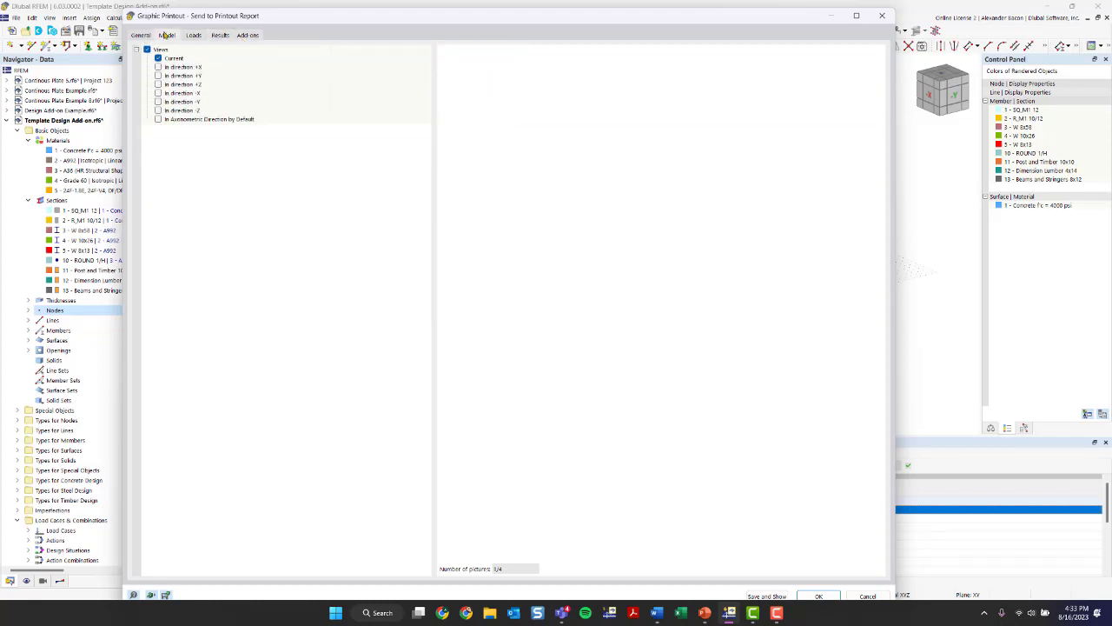
pyautogui.click(157, 58)
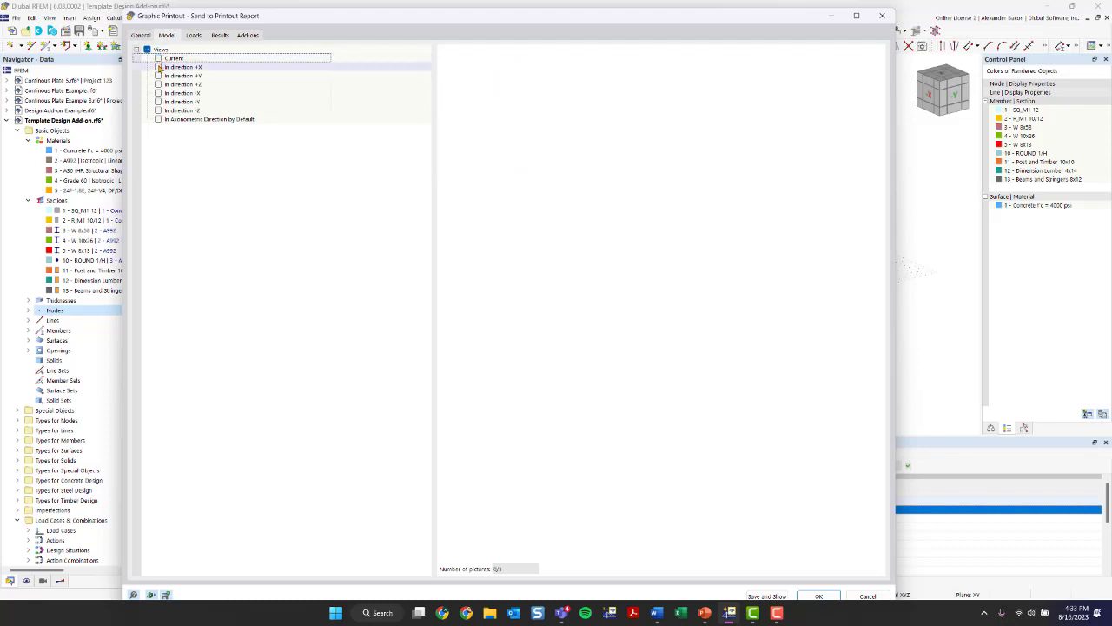
pyautogui.click(160, 67)
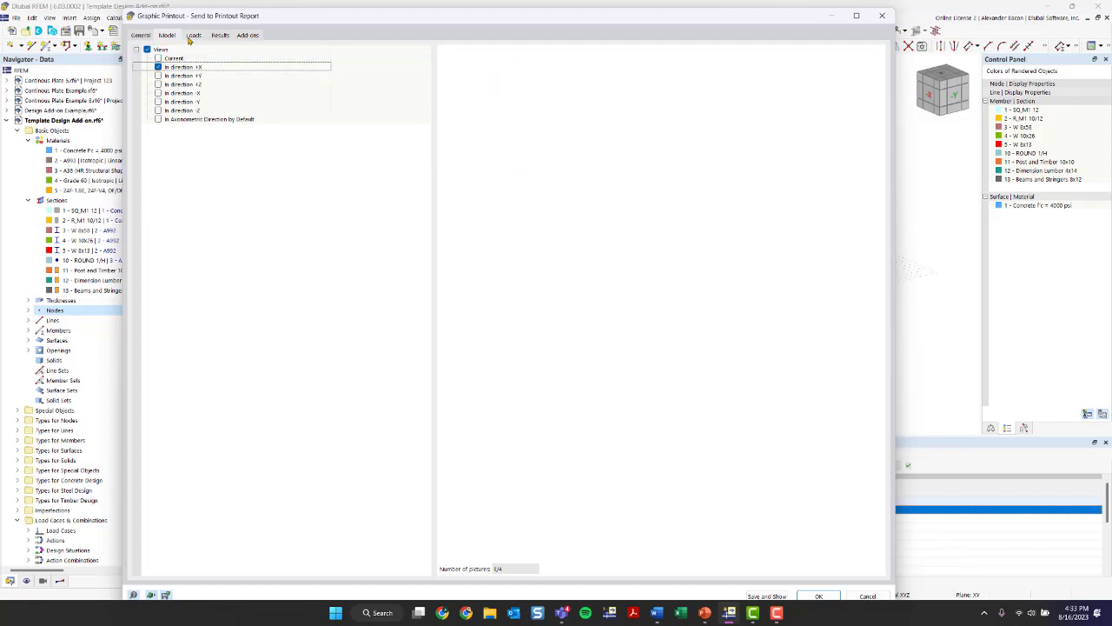
# - Check the load cases and combinations selected for the multi print load pictures, and close the loading selection without changing it
pyautogui.click(193, 36)
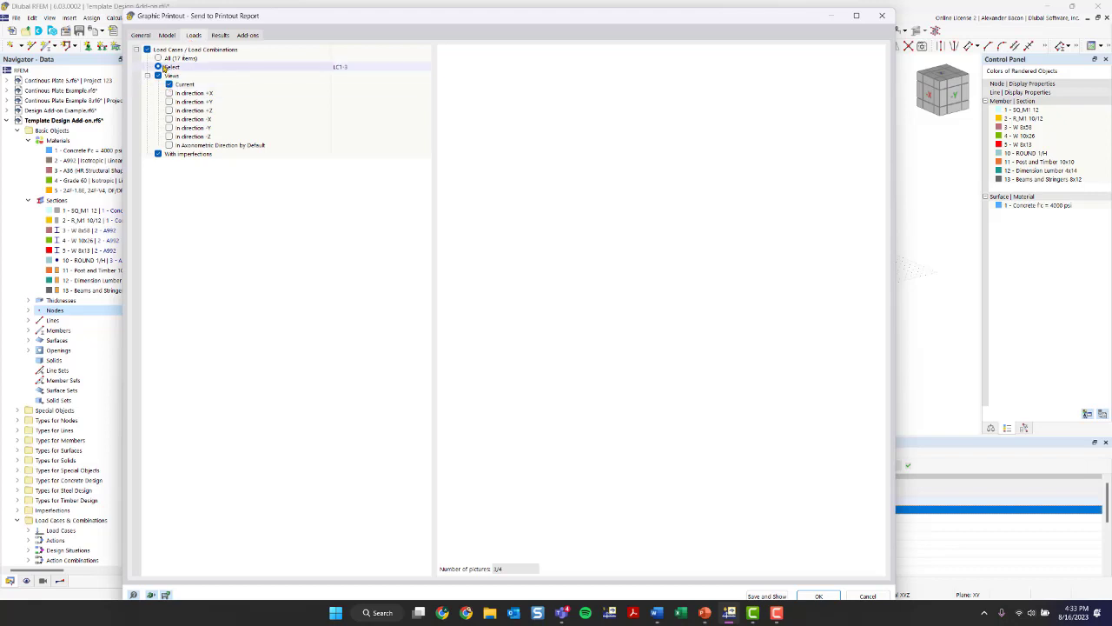
pyautogui.click(159, 59)
pyautogui.click(159, 66)
pyautogui.click(428, 68)
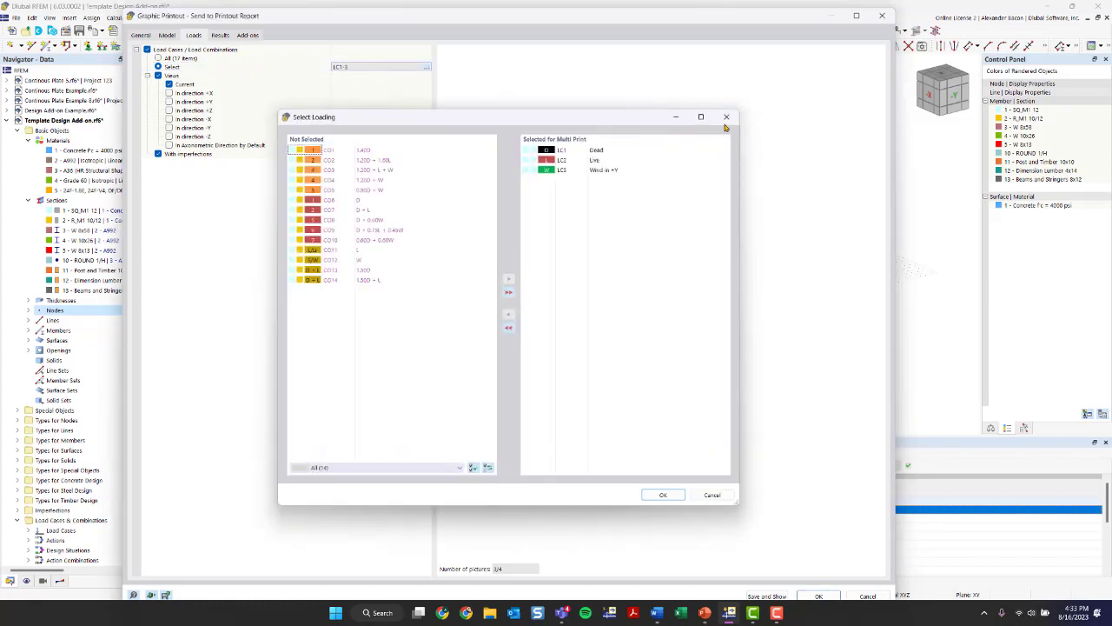
pyautogui.click(712, 127)
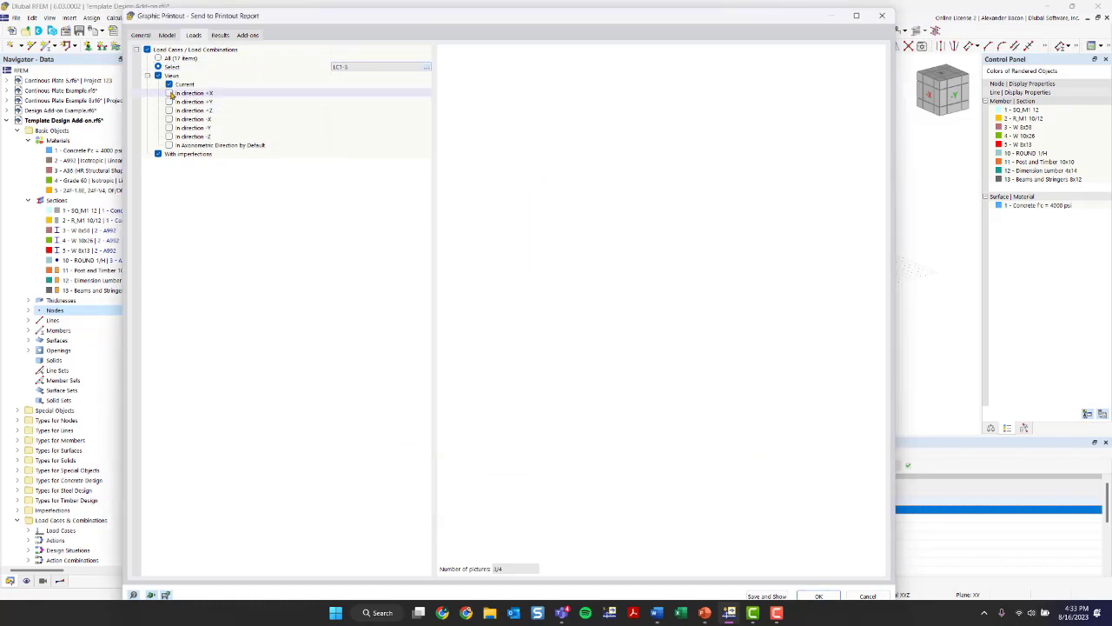
# - Set the multi print load pictures to print in direction +X instead of the current view
pyautogui.click(170, 93)
pyautogui.click(167, 34)
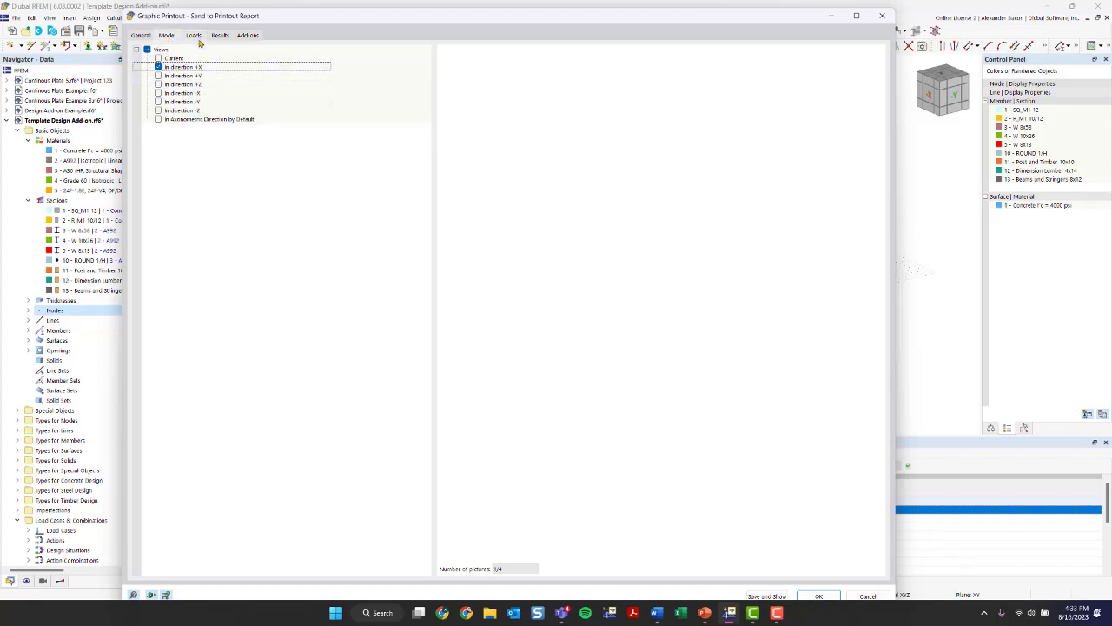
pyautogui.click(198, 38)
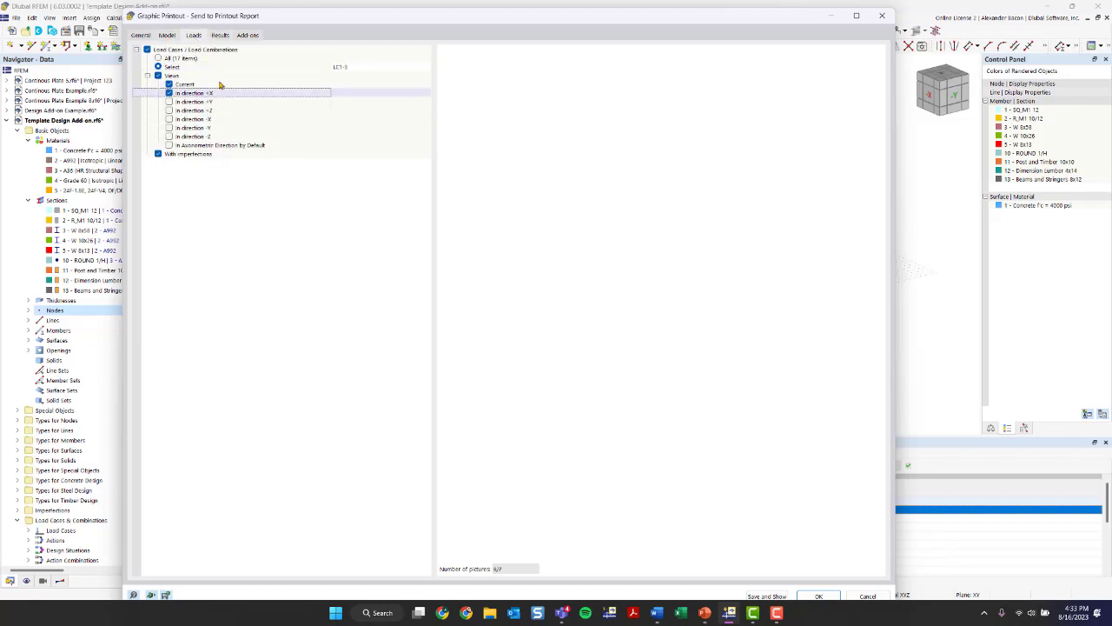
pyautogui.click(170, 93)
pyautogui.click(168, 84)
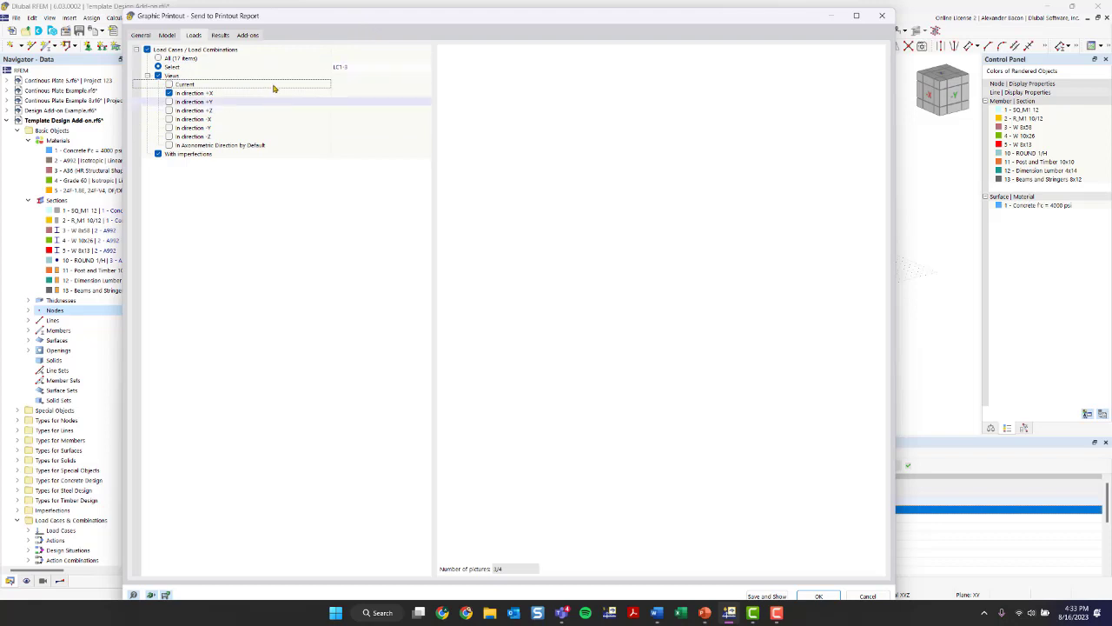
# - Check the results, add-ons and general multi print settings with the picture preview, and close the graphic printout without sending it
pyautogui.click(220, 35)
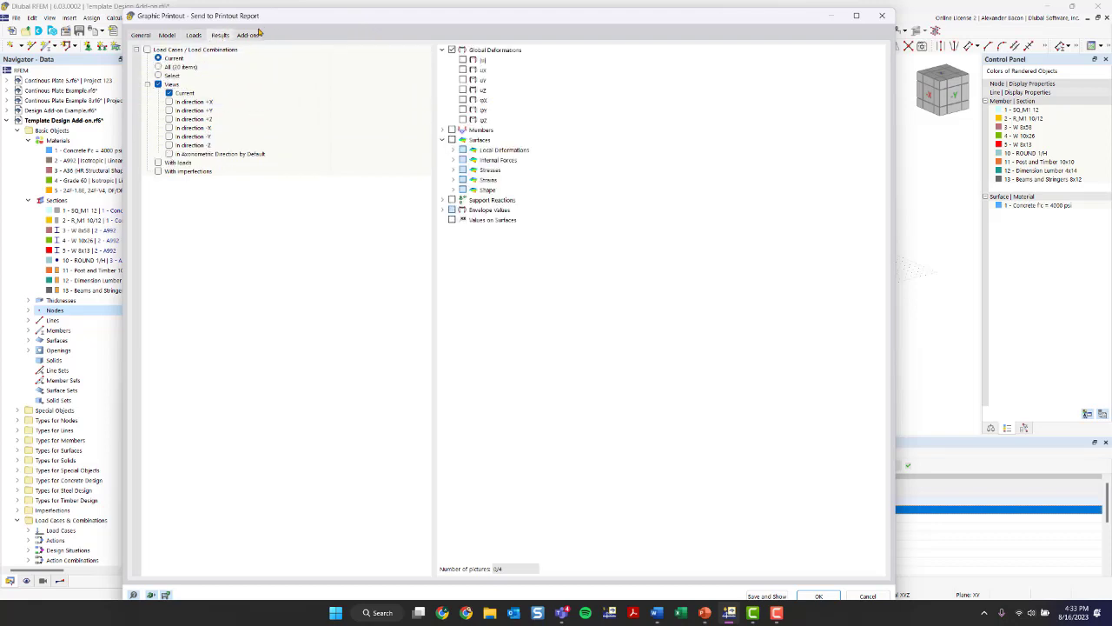
pyautogui.click(248, 34)
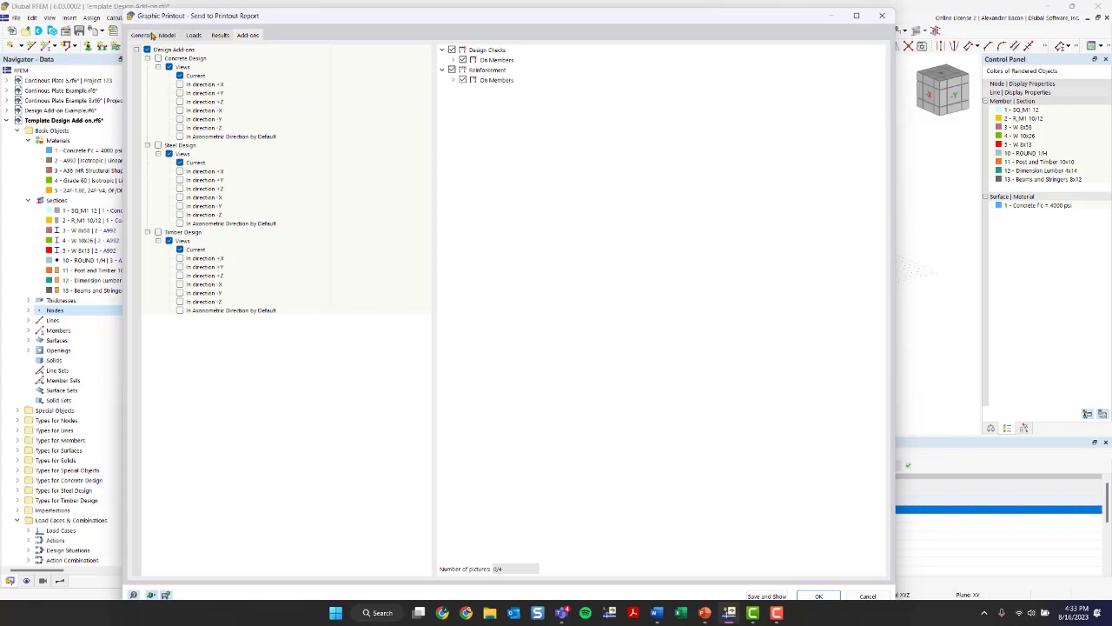
pyautogui.click(147, 35)
pyautogui.click(177, 127)
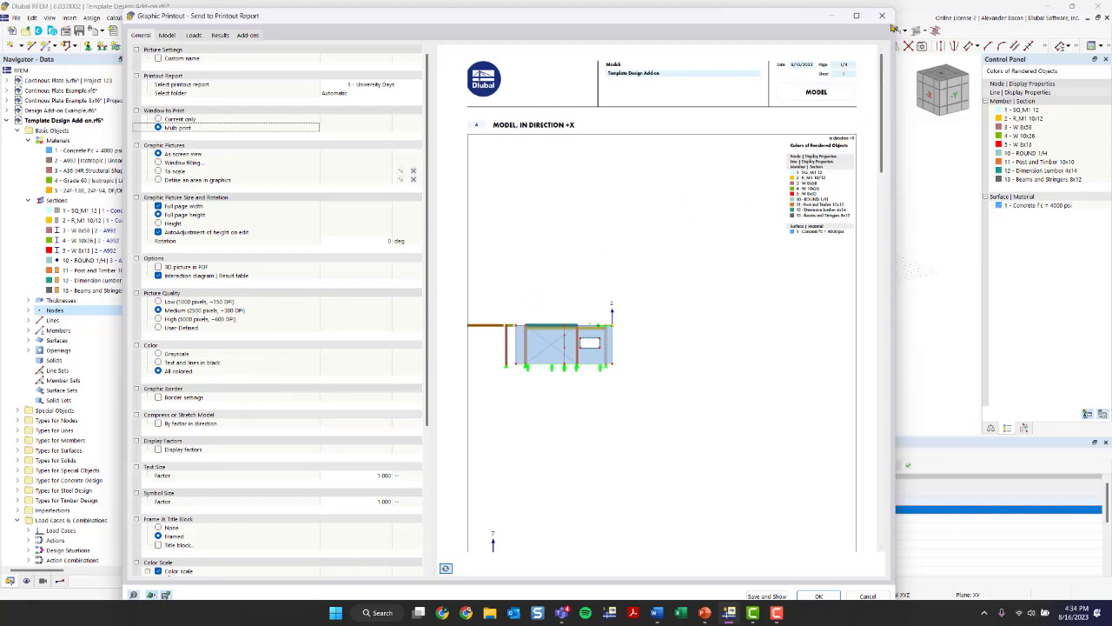
pyautogui.click(882, 14)
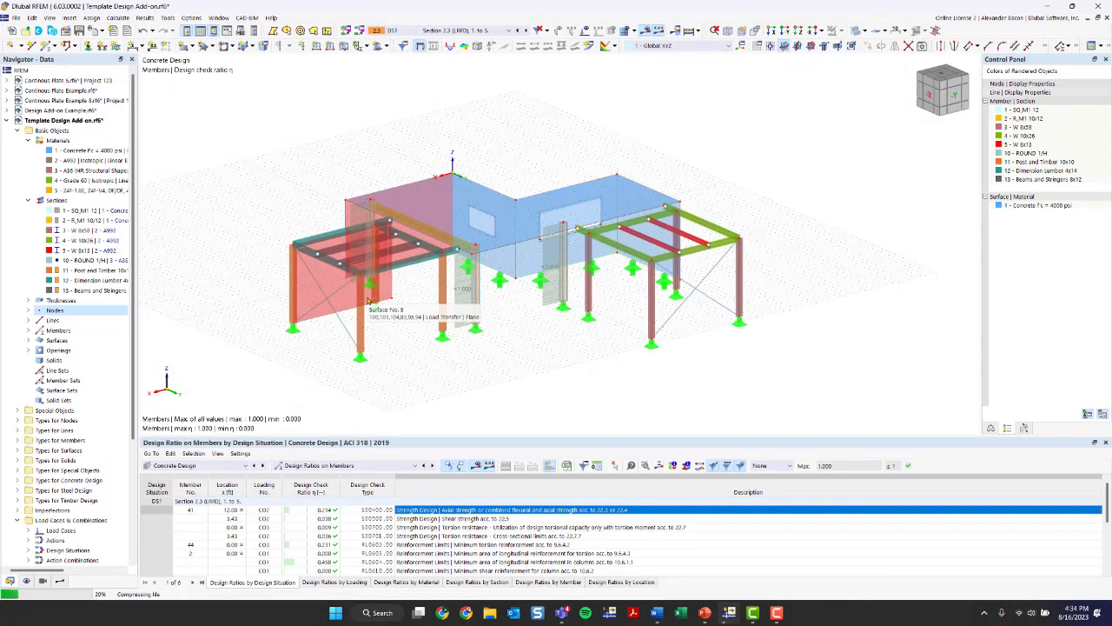
# - Switch to the running PowerPoint slide show of the university training presentation
pyautogui.moveTo(704, 613)
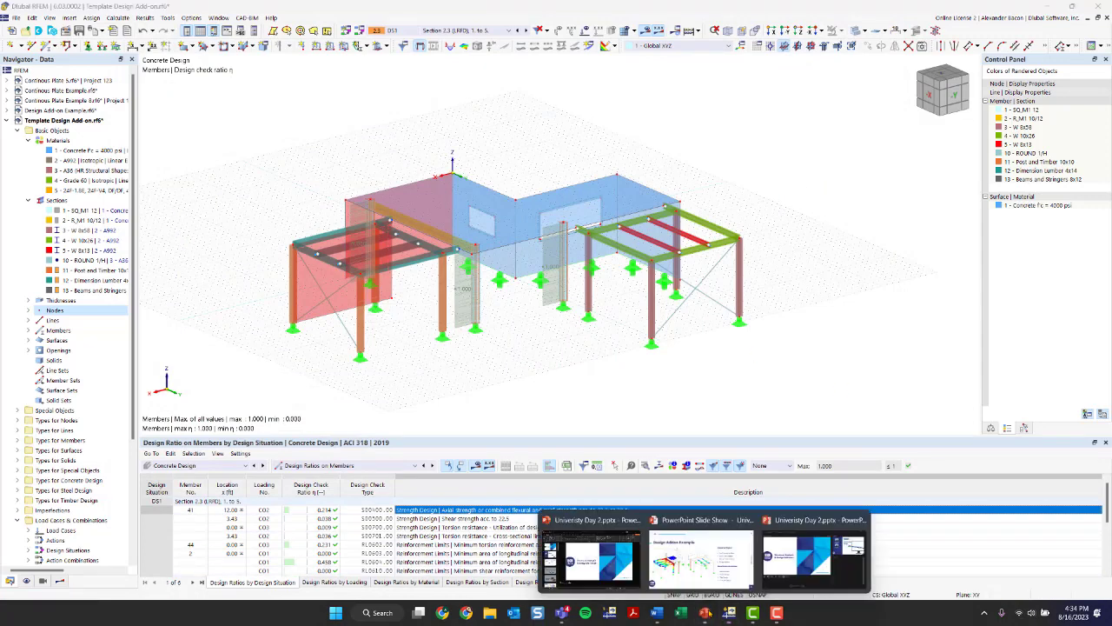
pyautogui.moveTo(685, 566)
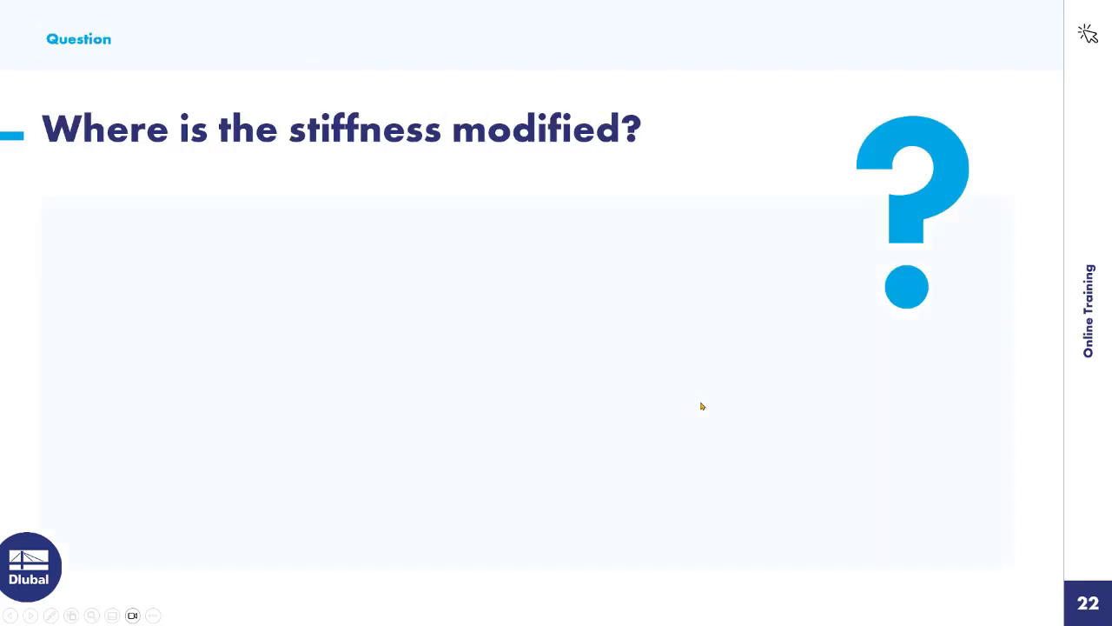